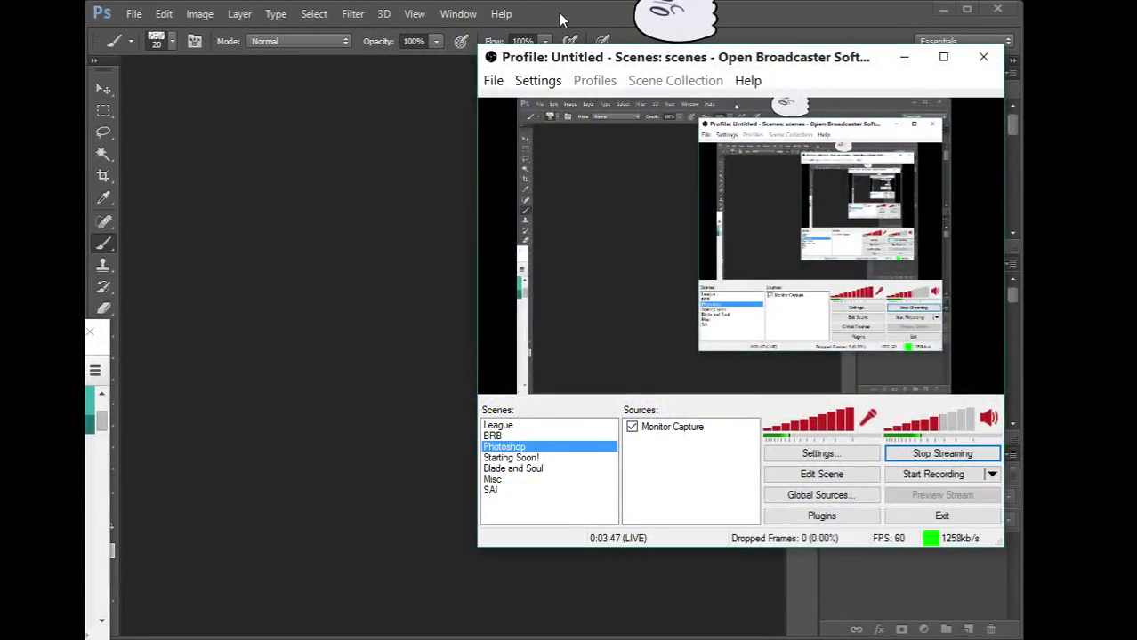
Switch to Photoshop and start a new document with a width and height of 6 inches
click(561, 15)
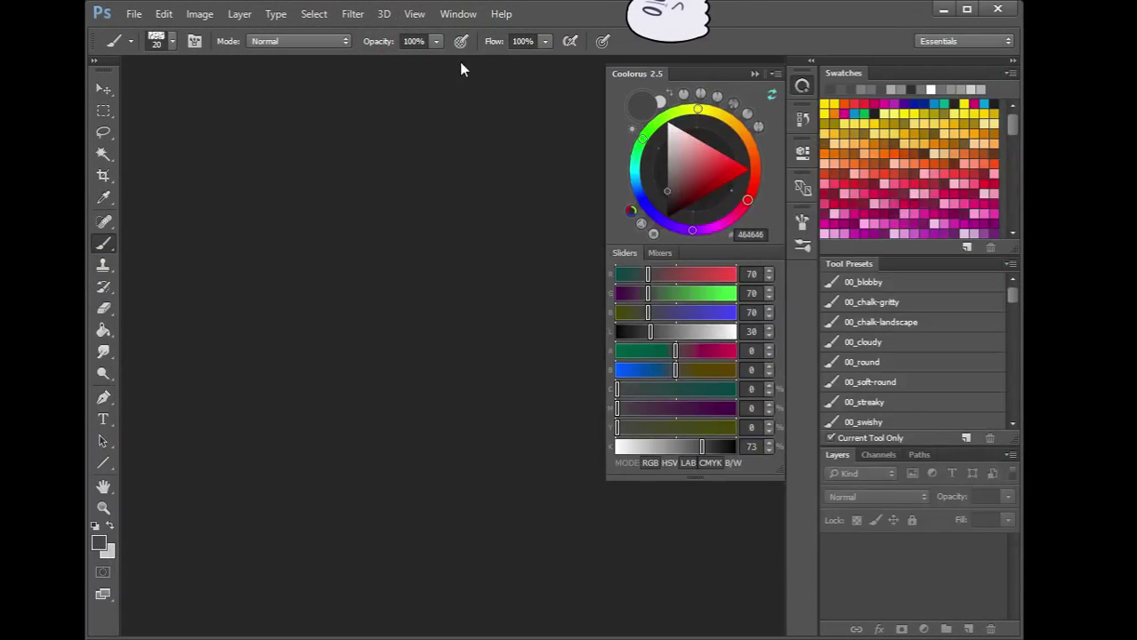
click(133, 13)
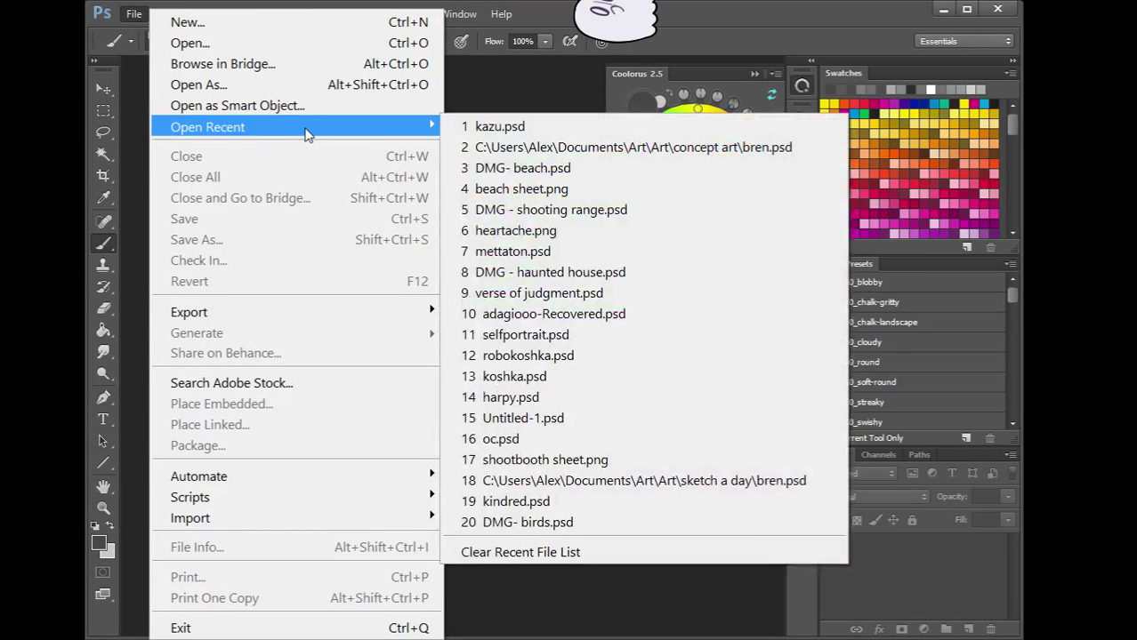
click(188, 21)
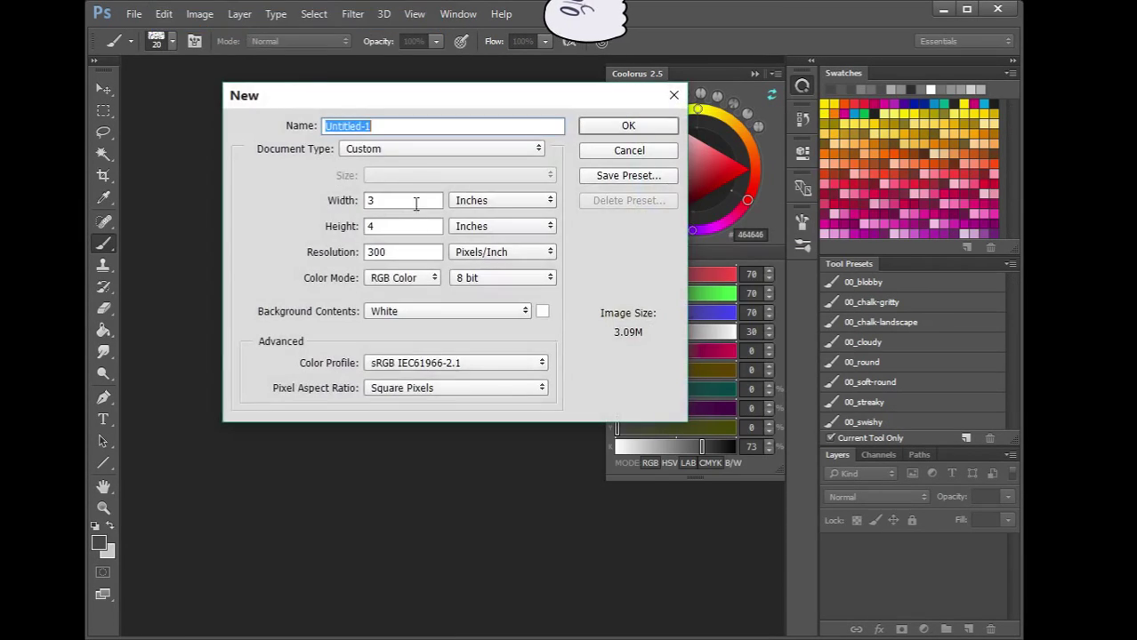
click(372, 202)
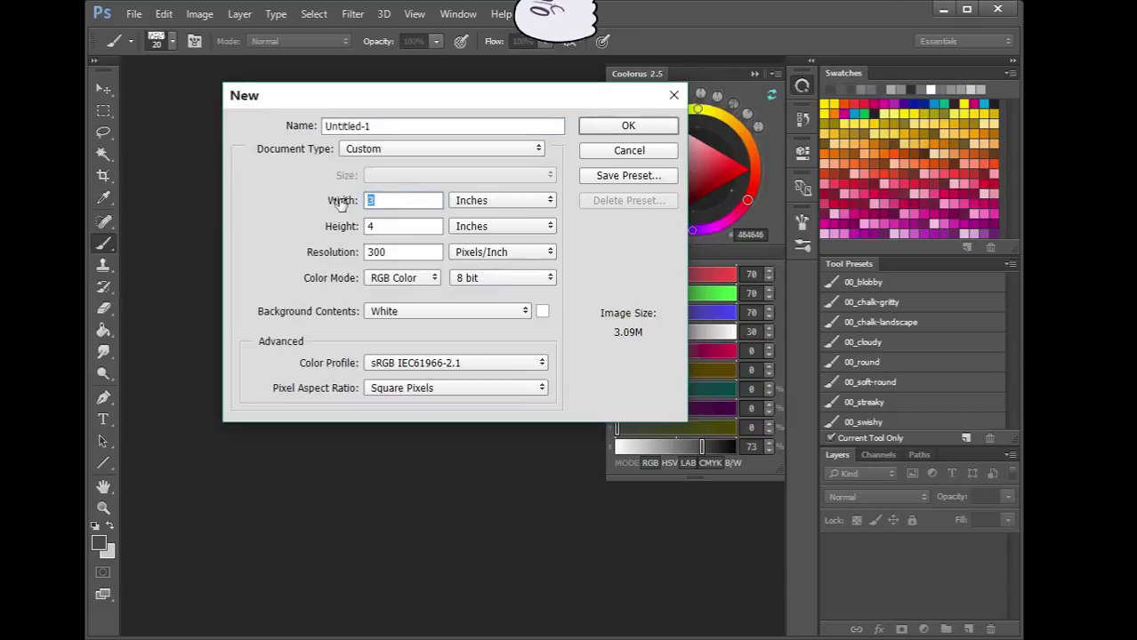
text(6)
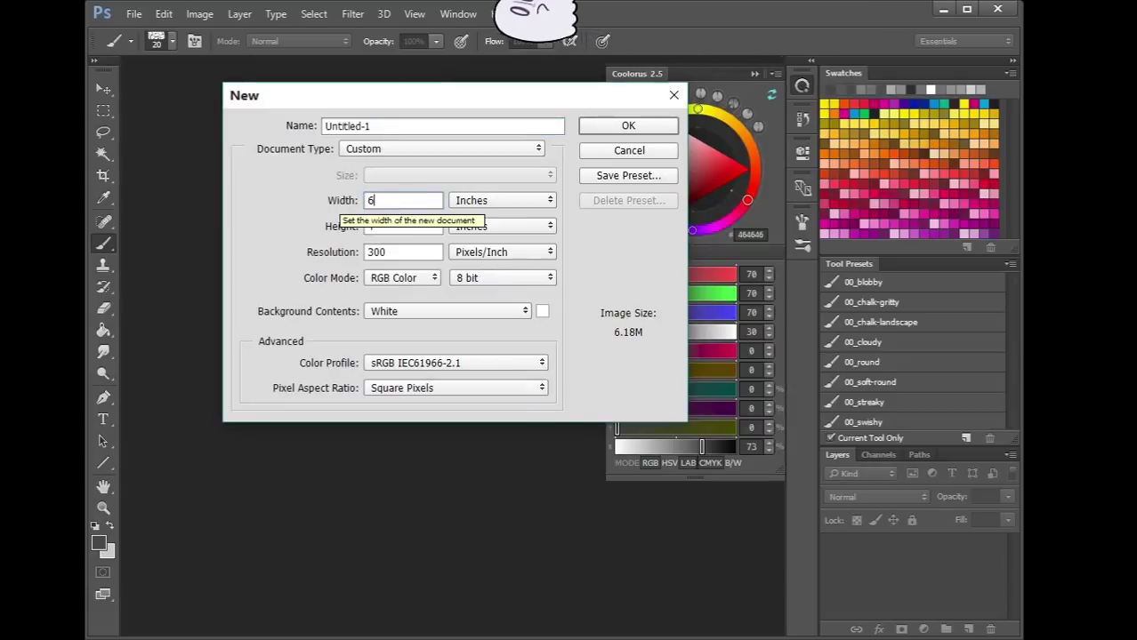
key(Tab)
text(6)
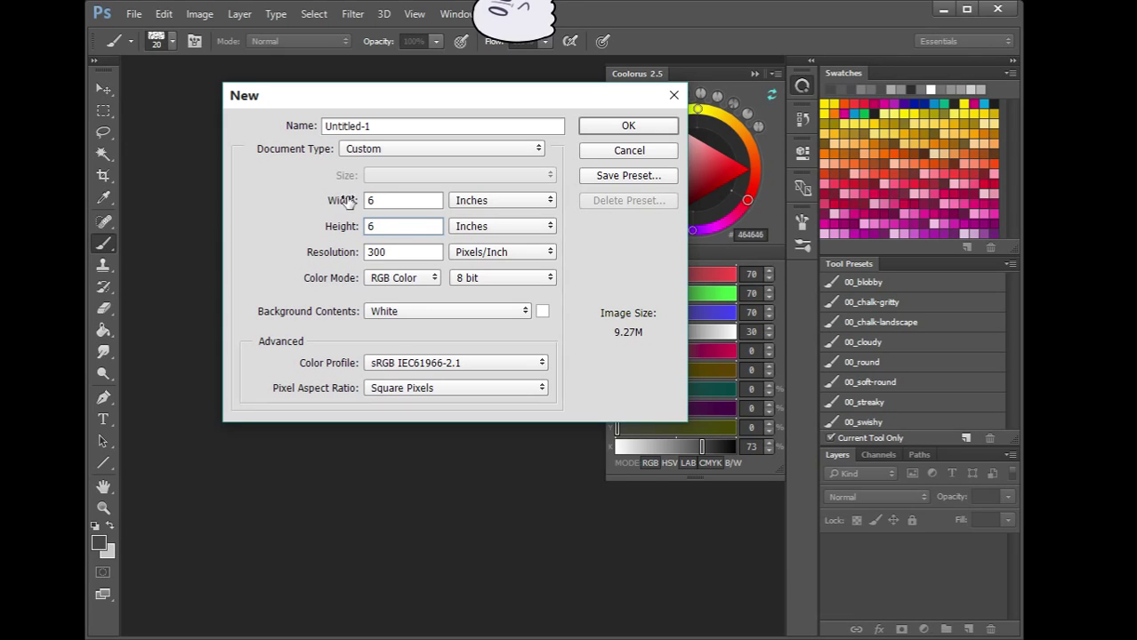
Set the new document's background colour to #bebebe and create the document
click(541, 312)
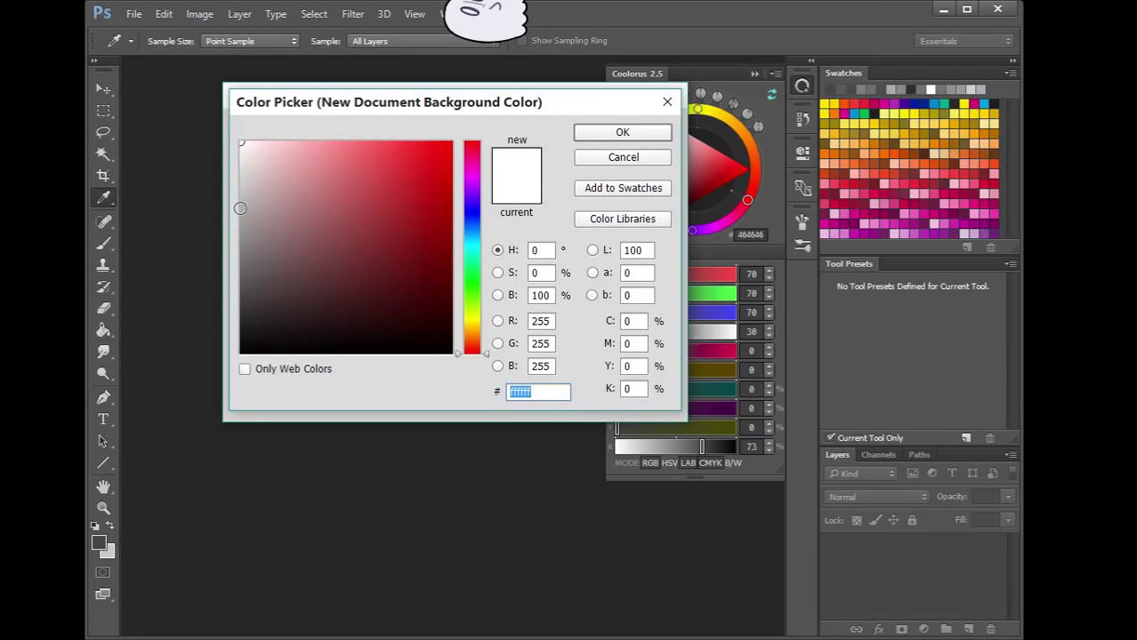
text(bebebe)
click(618, 134)
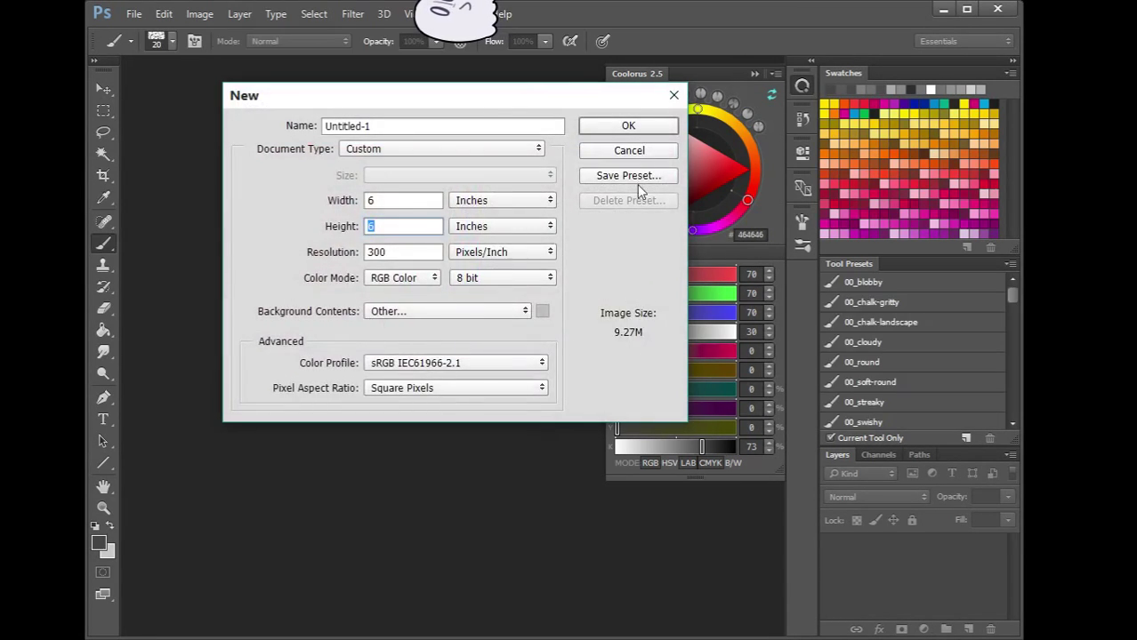
click(649, 125)
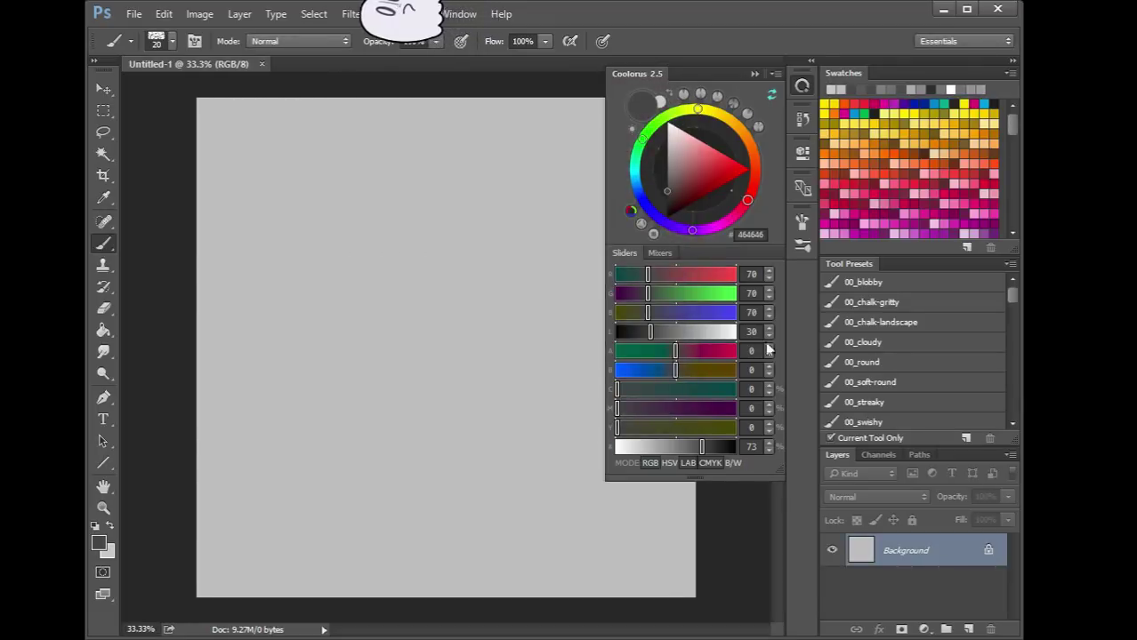
Add a new empty layer above the grey background
click(968, 629)
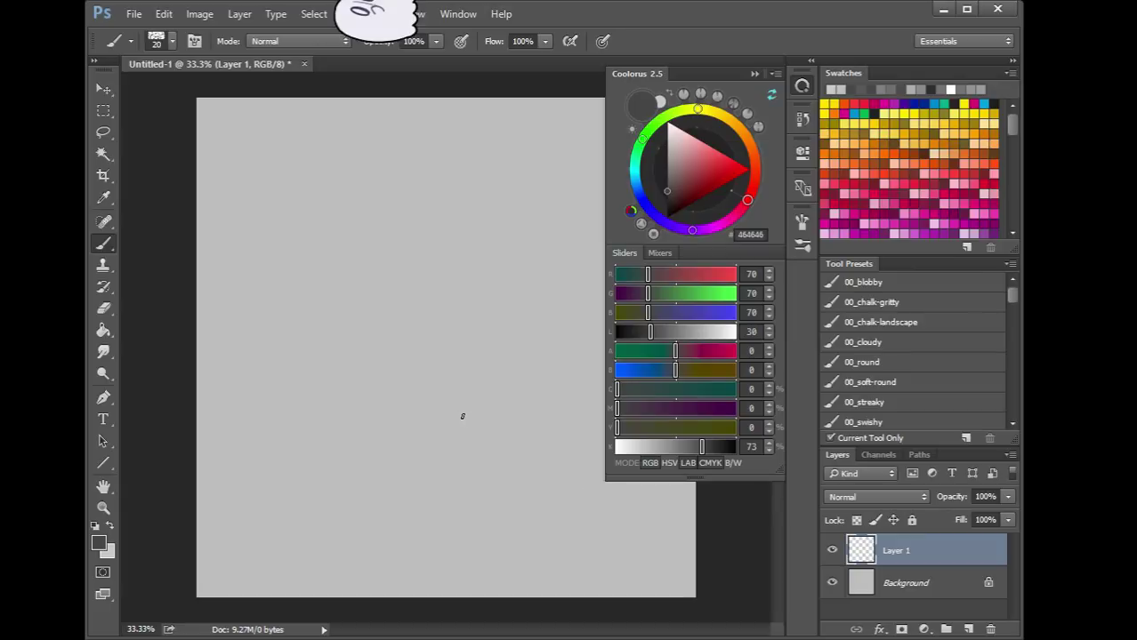
key(ctrl+plus)
key(ctrl+plus)
drag(345, 346, 467, 483)
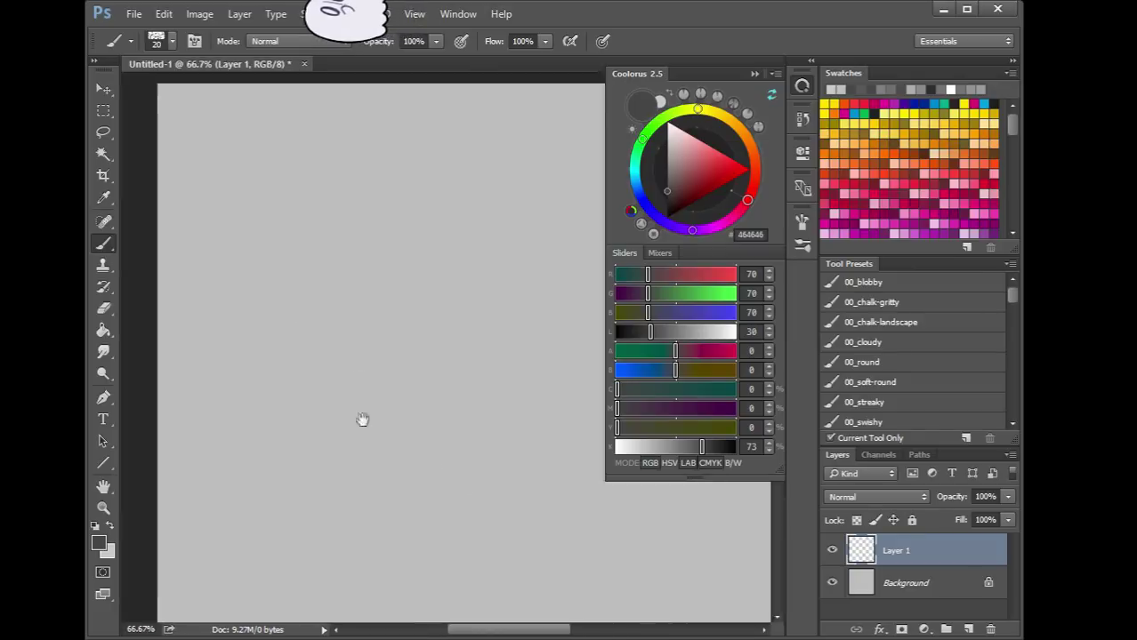
key(ctrl+plus)
drag(409, 422, 420, 401)
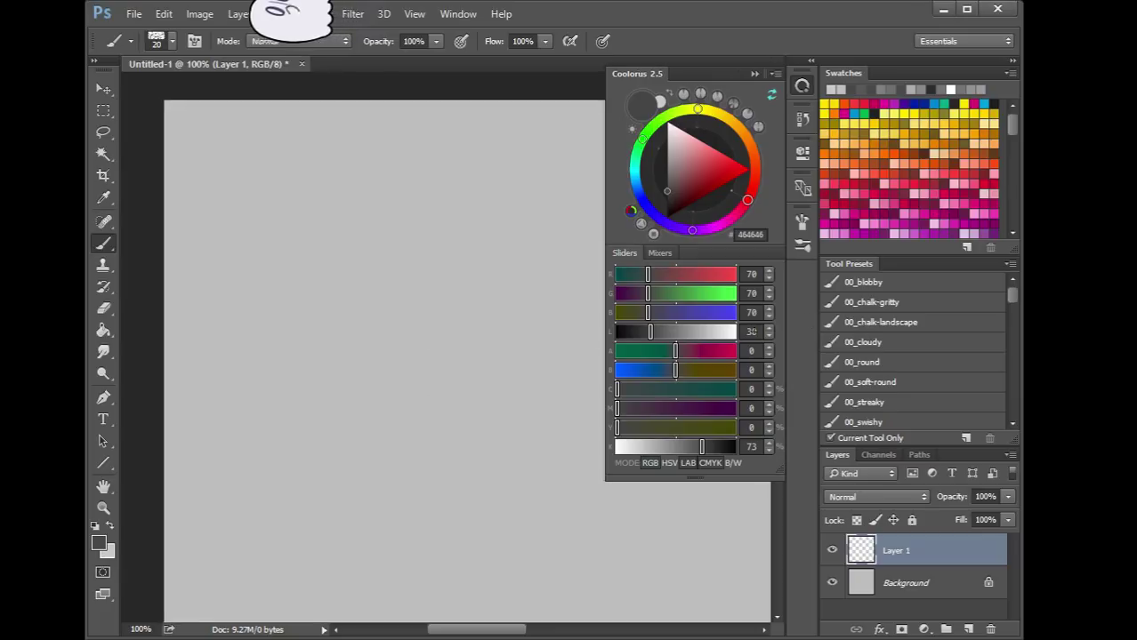
Choose the brush preset Kyle's Paintbox - Gouache Detail 35
click(870, 302)
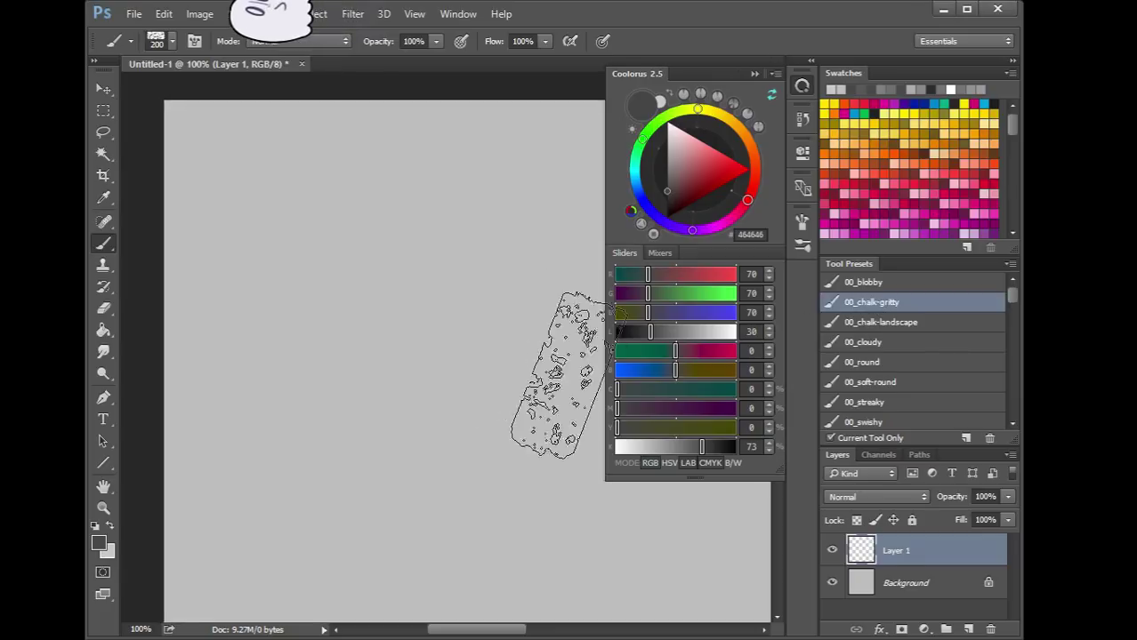
click(890, 364)
drag(1011, 295, 1001, 356)
click(969, 326)
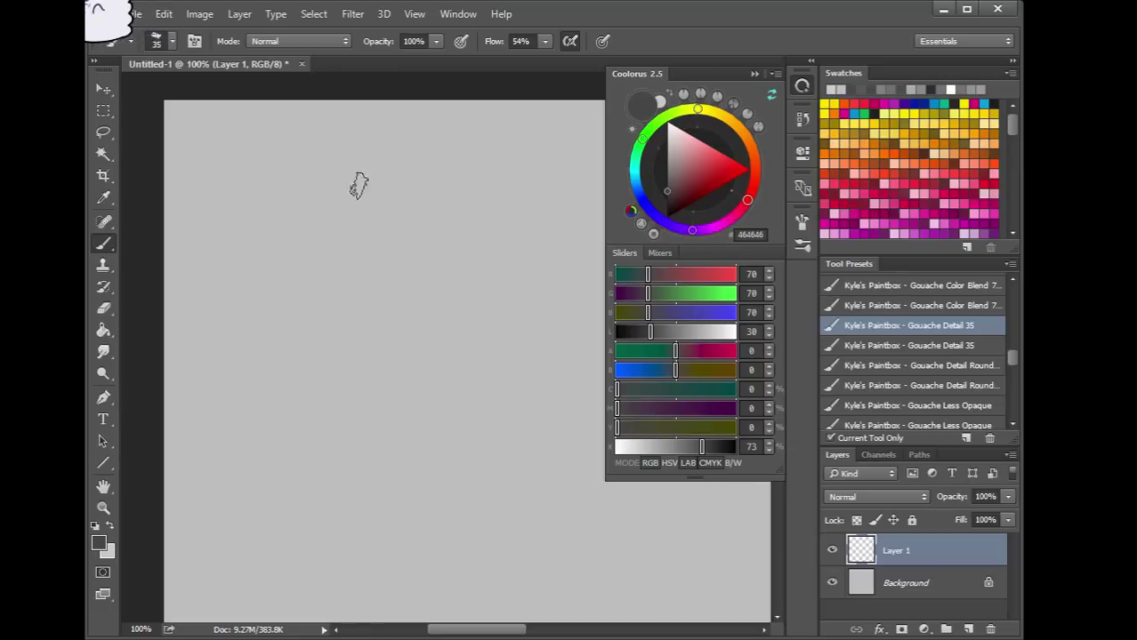
Try sketching a rounded head outline with a pointed chin on the new layer
mouse_move(356, 200)
mouse_down()
mouse_move(332, 240)
mouse_move(356, 207)
mouse_move(342, 227)
mouse_move(337, 286)
mouse_move(337, 238)
mouse_move(337, 297)
mouse_up()
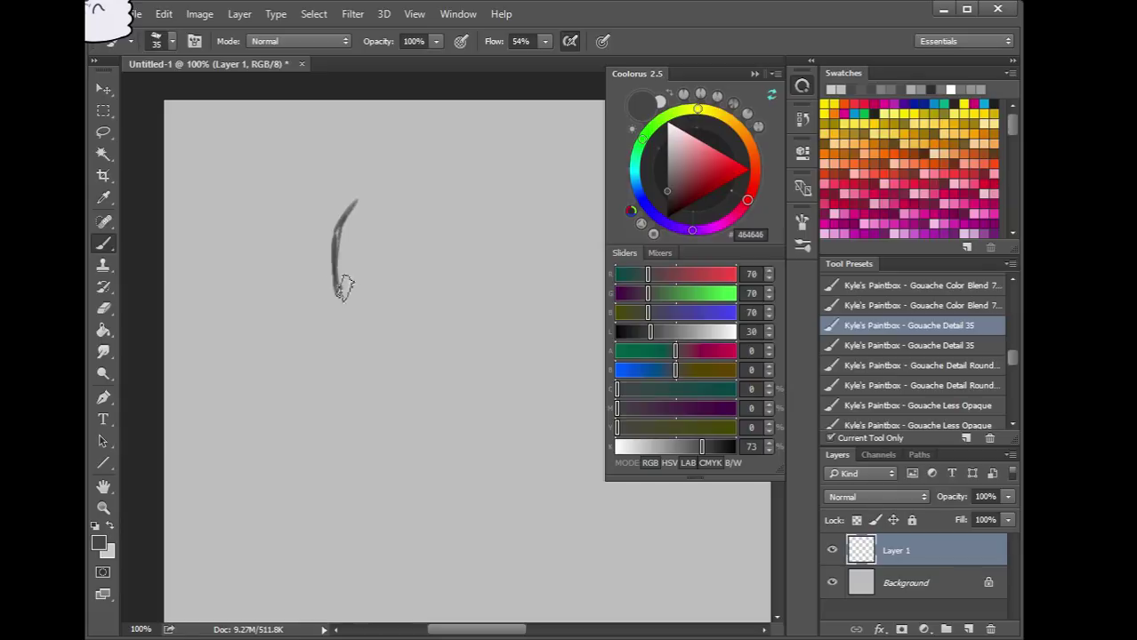
mouse_move(344, 313)
mouse_down()
mouse_move(339, 278)
mouse_move(362, 322)
mouse_move(391, 340)
mouse_move(439, 296)
mouse_move(405, 338)
mouse_move(380, 345)
mouse_move(440, 294)
mouse_move(385, 338)
mouse_up()
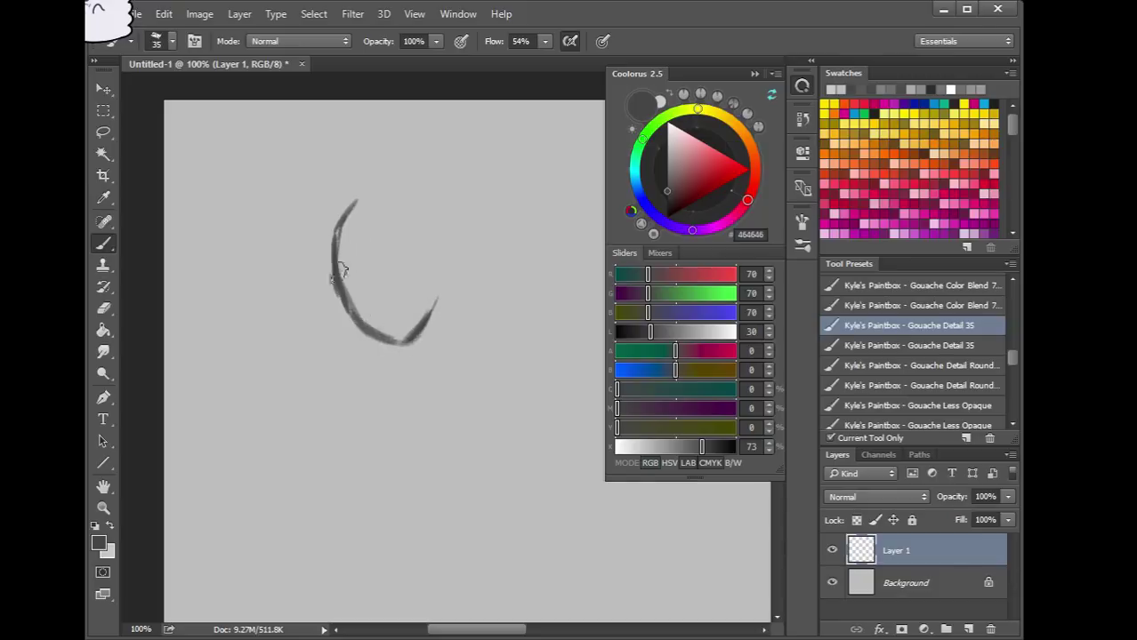
mouse_move(347, 222)
mouse_down()
mouse_move(422, 201)
mouse_move(376, 196)
mouse_move(433, 221)
mouse_move(398, 193)
mouse_move(363, 200)
mouse_move(421, 230)
mouse_move(424, 210)
mouse_move(392, 216)
mouse_up()
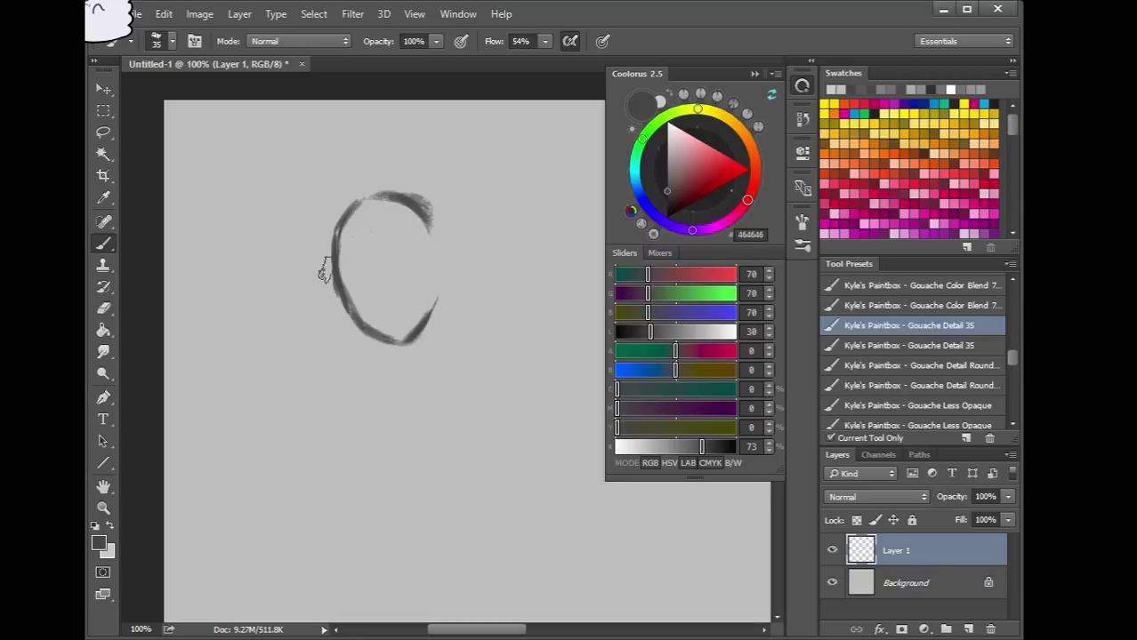
mouse_move(427, 222)
mouse_down()
mouse_move(399, 233)
mouse_move(361, 204)
mouse_move(323, 277)
mouse_move(348, 333)
mouse_move(396, 343)
mouse_move(455, 264)
mouse_up()
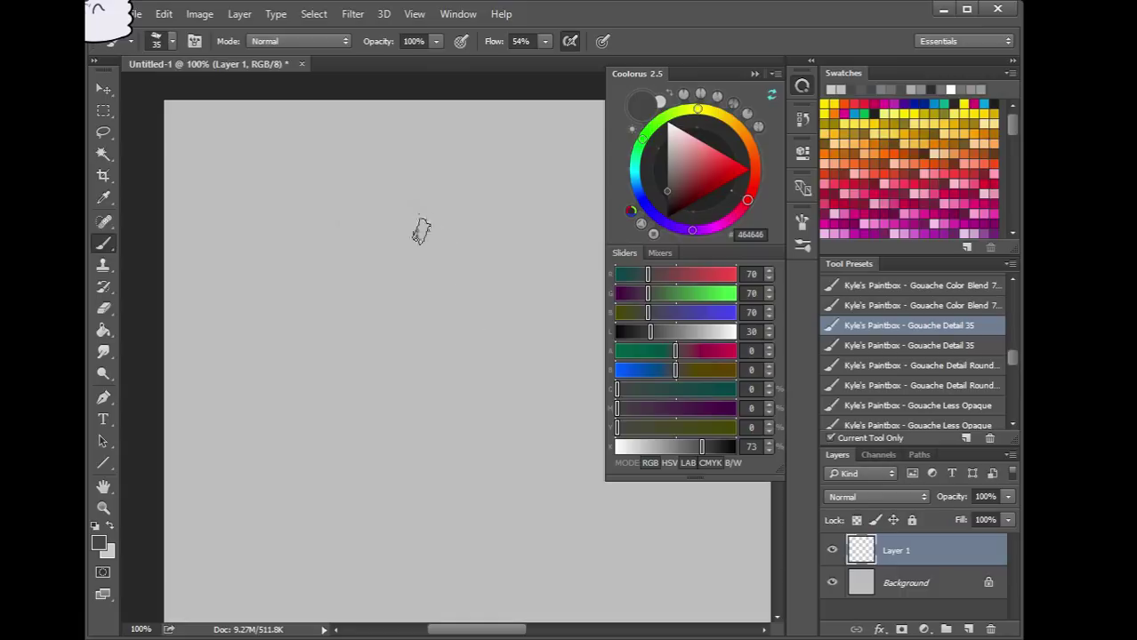
Reduce the brush to 20 px and sketch a smaller curved face outline down to the chin
key(bracketleft)
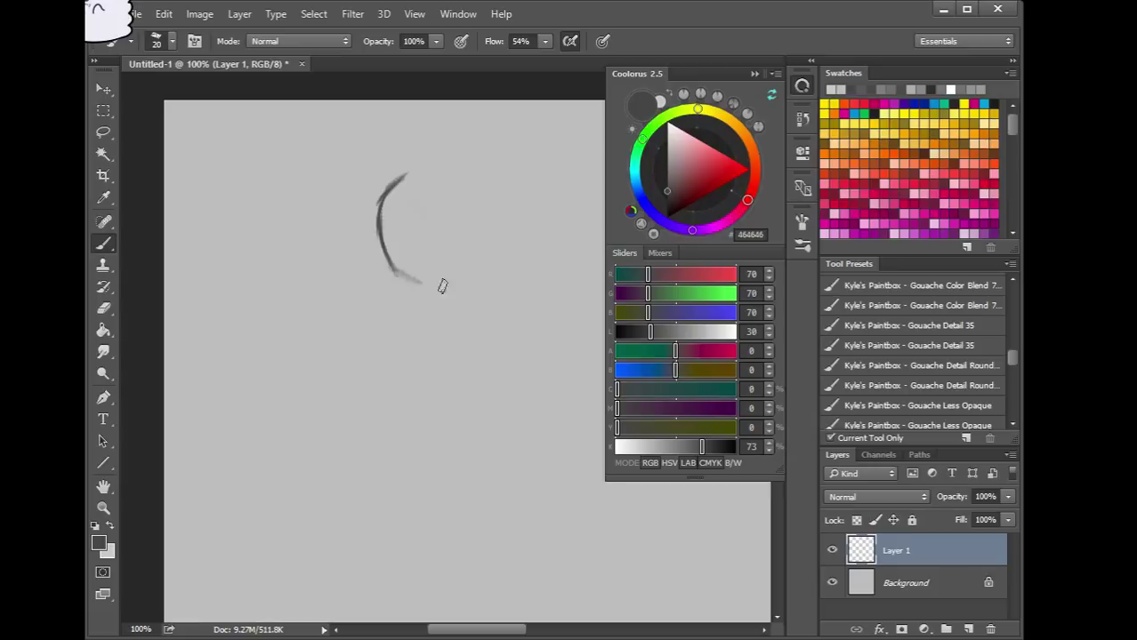
drag(388, 242, 395, 261)
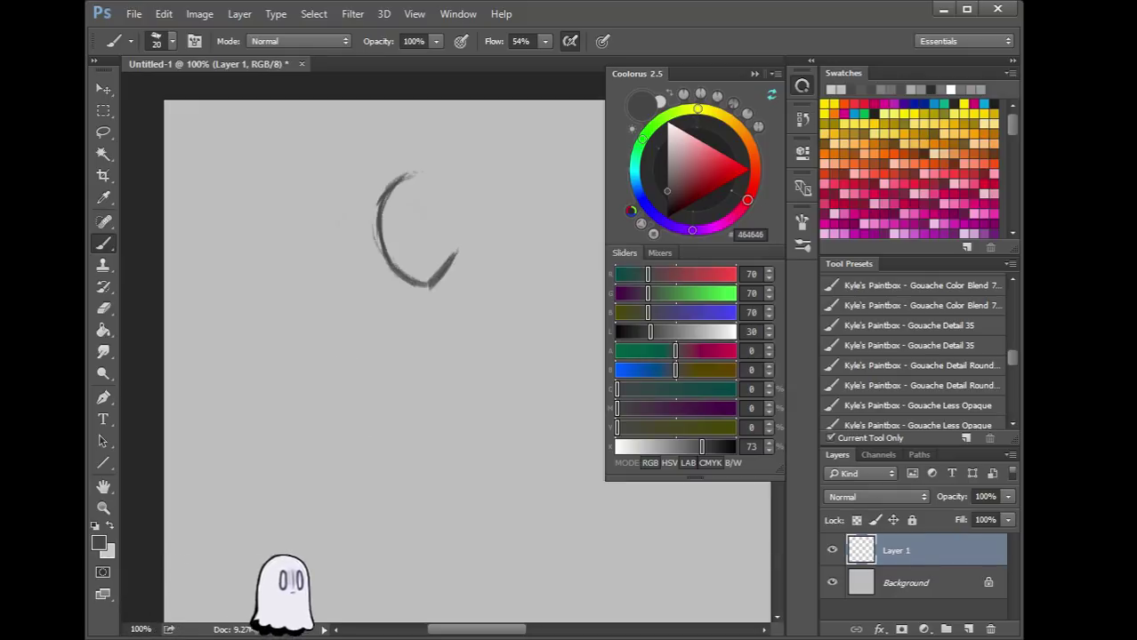
key(alt+Tab)
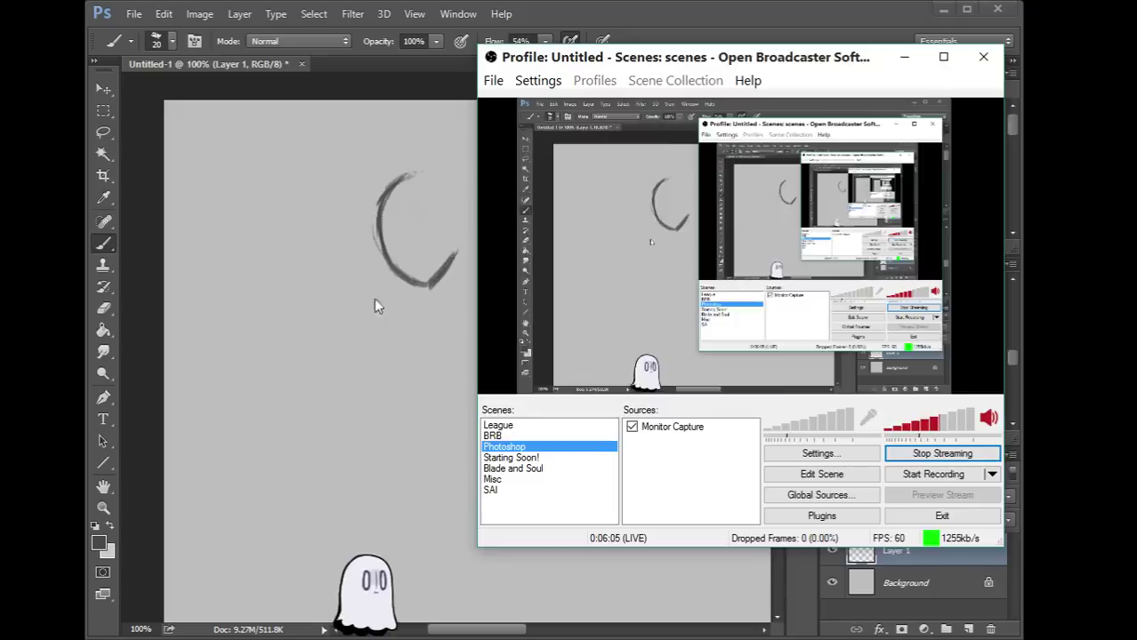
key(alt+Tab)
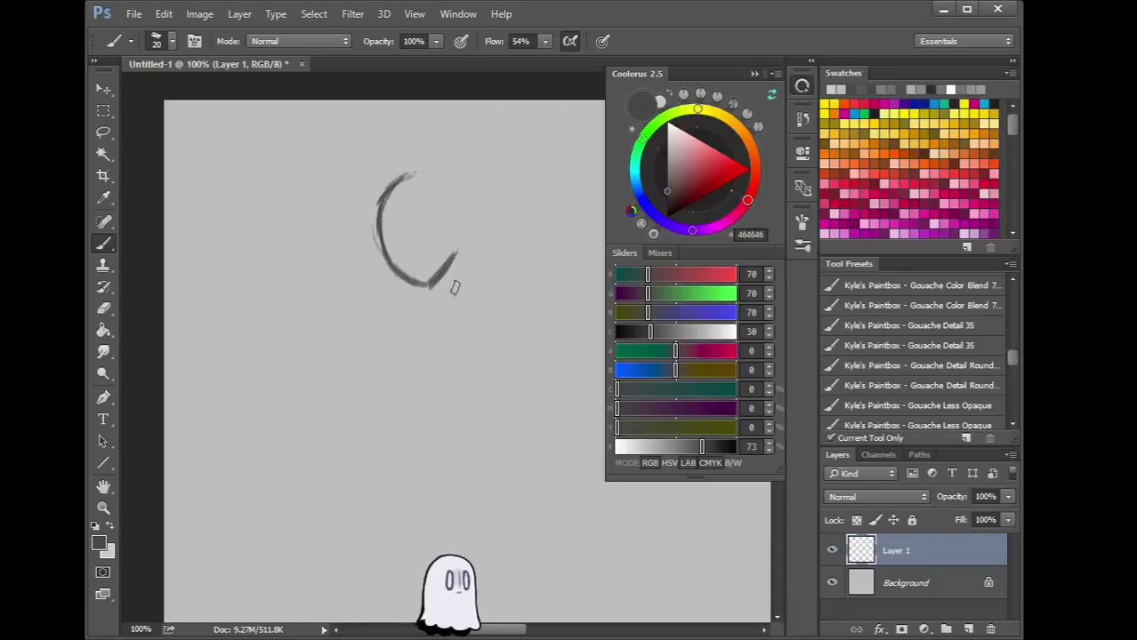
Sketch the top of the head and long wavy hair strands along the left side of the face
mouse_move(404, 177)
mouse_down()
mouse_move(441, 181)
mouse_move(410, 174)
mouse_move(448, 190)
mouse_move(395, 176)
mouse_move(457, 183)
mouse_move(442, 176)
mouse_move(458, 222)
mouse_up()
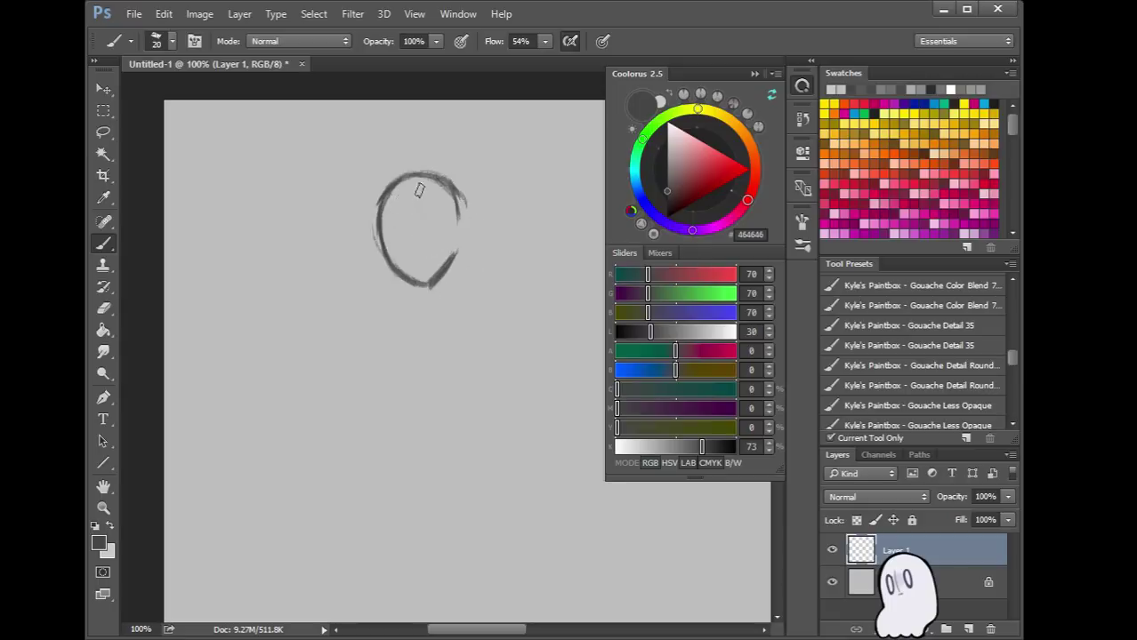
mouse_move(382, 213)
mouse_down()
mouse_move(416, 186)
mouse_move(371, 227)
mouse_move(401, 194)
mouse_move(375, 231)
mouse_move(396, 211)
mouse_move(378, 277)
mouse_up()
drag(360, 316, 379, 276)
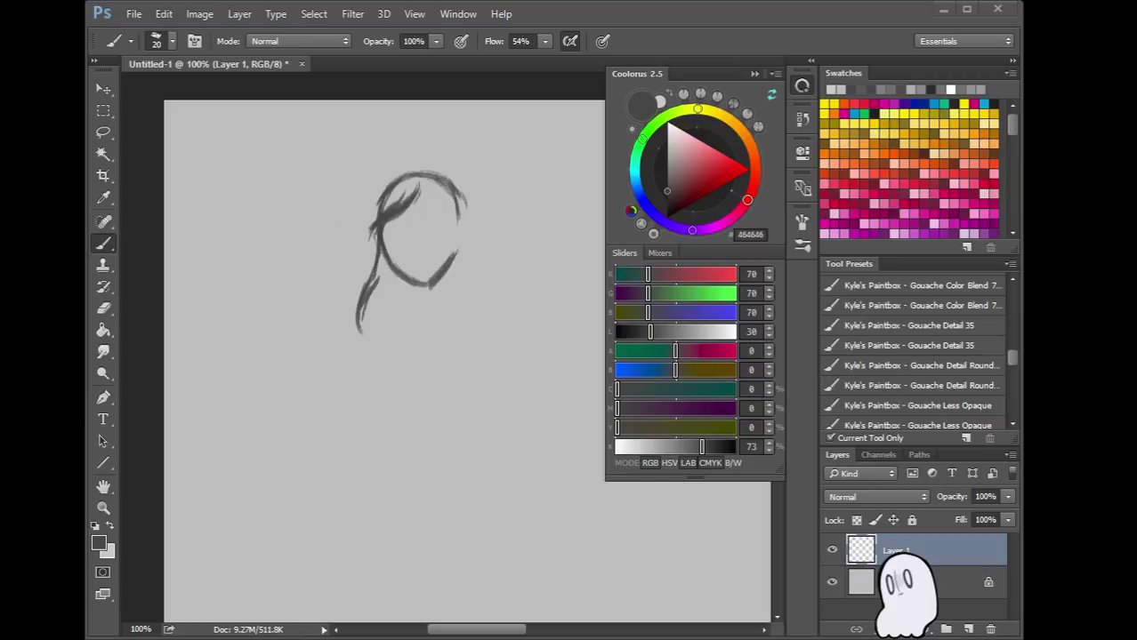
click(364, 256)
mouse_move(373, 215)
mouse_down()
mouse_move(386, 192)
mouse_move(352, 233)
mouse_up()
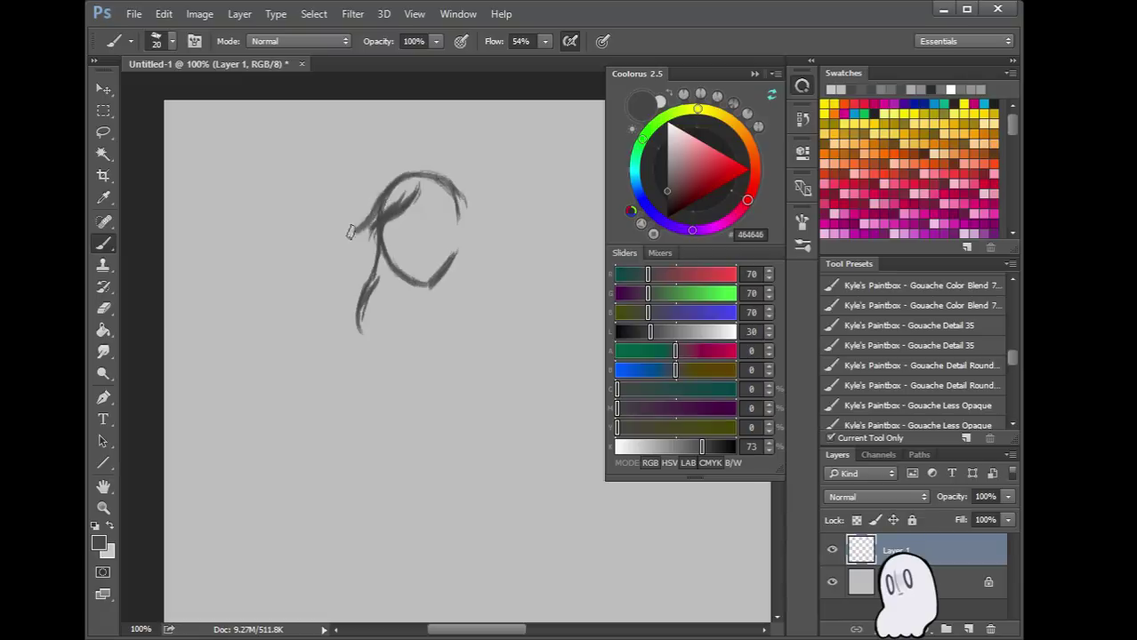
mouse_move(389, 200)
mouse_down()
mouse_move(355, 222)
mouse_move(396, 196)
mouse_move(360, 269)
mouse_up()
drag(374, 230, 348, 323)
mouse_move(375, 267)
mouse_down()
mouse_move(349, 316)
mouse_move(358, 300)
mouse_up()
drag(381, 242, 359, 305)
Sketch the neck and the long hair on the right, filling in behind the neck and tidying the left hair contour
mouse_move(393, 272)
mouse_down()
mouse_move(363, 311)
mouse_move(405, 302)
mouse_up()
mouse_move(450, 265)
mouse_down()
mouse_move(439, 286)
mouse_move(460, 304)
mouse_up()
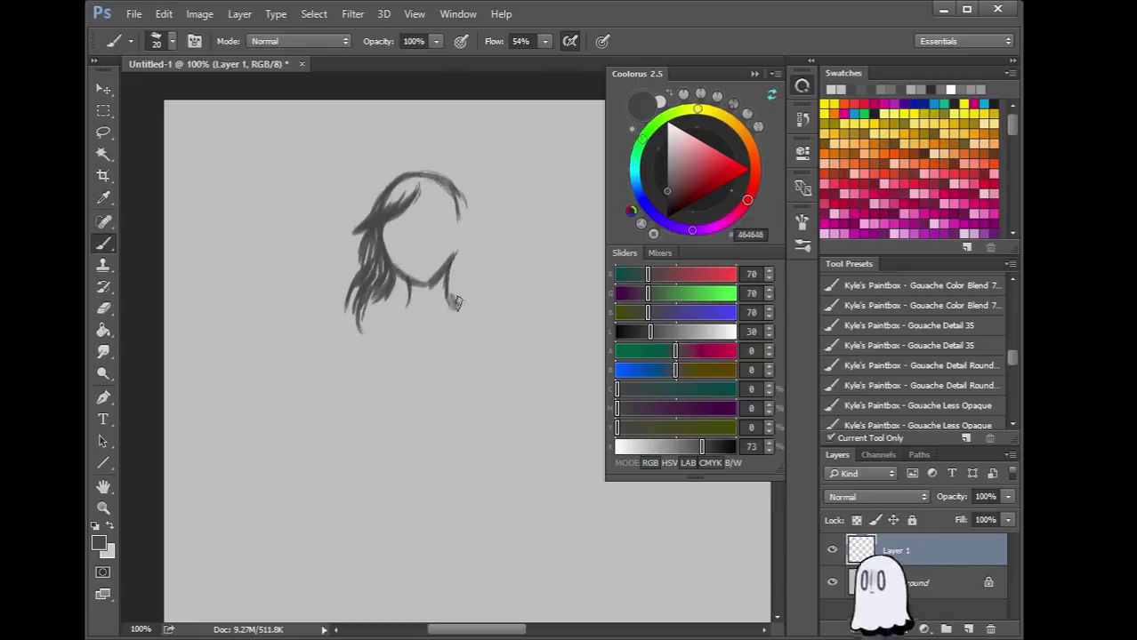
mouse_move(428, 186)
mouse_down()
mouse_move(457, 224)
mouse_move(451, 260)
mouse_move(464, 233)
mouse_move(475, 293)
mouse_move(467, 289)
mouse_move(465, 360)
mouse_move(464, 318)
mouse_up()
drag(455, 233, 454, 307)
mouse_move(454, 259)
mouse_down()
mouse_move(460, 304)
mouse_move(458, 240)
mouse_move(457, 308)
mouse_move(394, 285)
mouse_move(397, 301)
mouse_move(407, 296)
mouse_move(396, 278)
mouse_move(398, 306)
mouse_up()
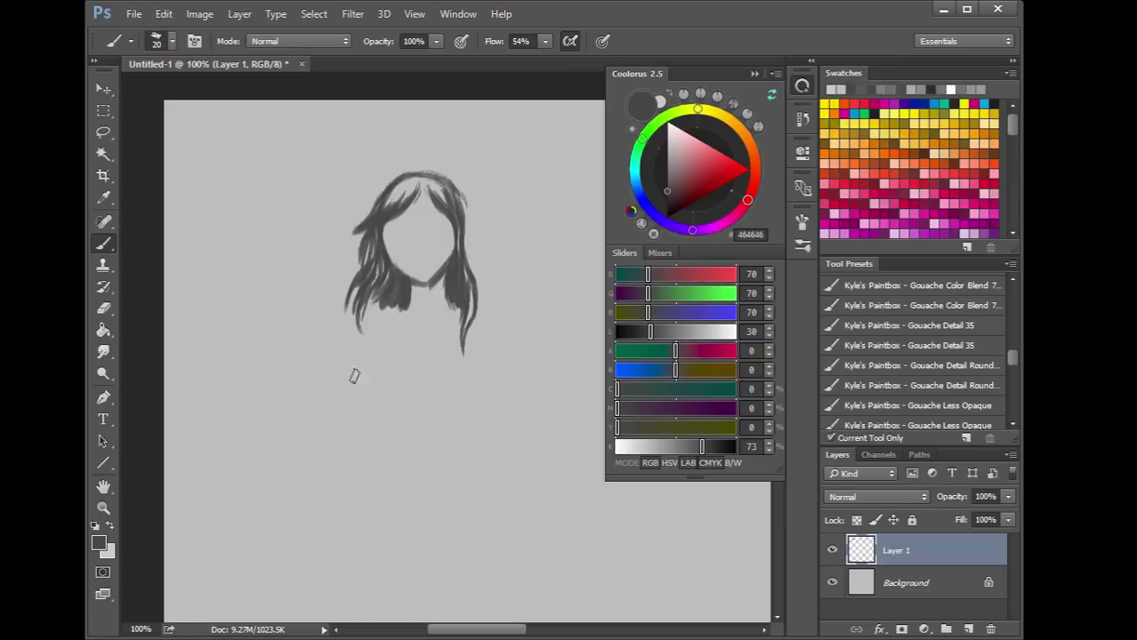
mouse_move(383, 222)
mouse_down()
mouse_move(392, 269)
mouse_move(390, 256)
mouse_up()
drag(355, 216, 349, 242)
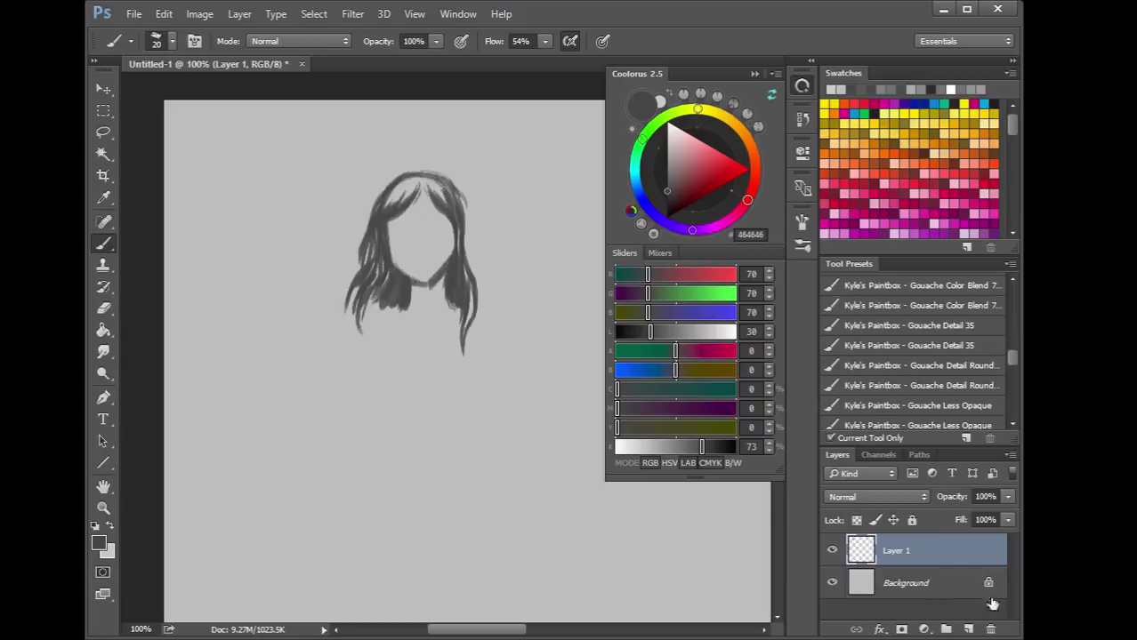
Delete the layer holding the head sketch and add a new empty layer in its place
click(990, 629)
click(968, 629)
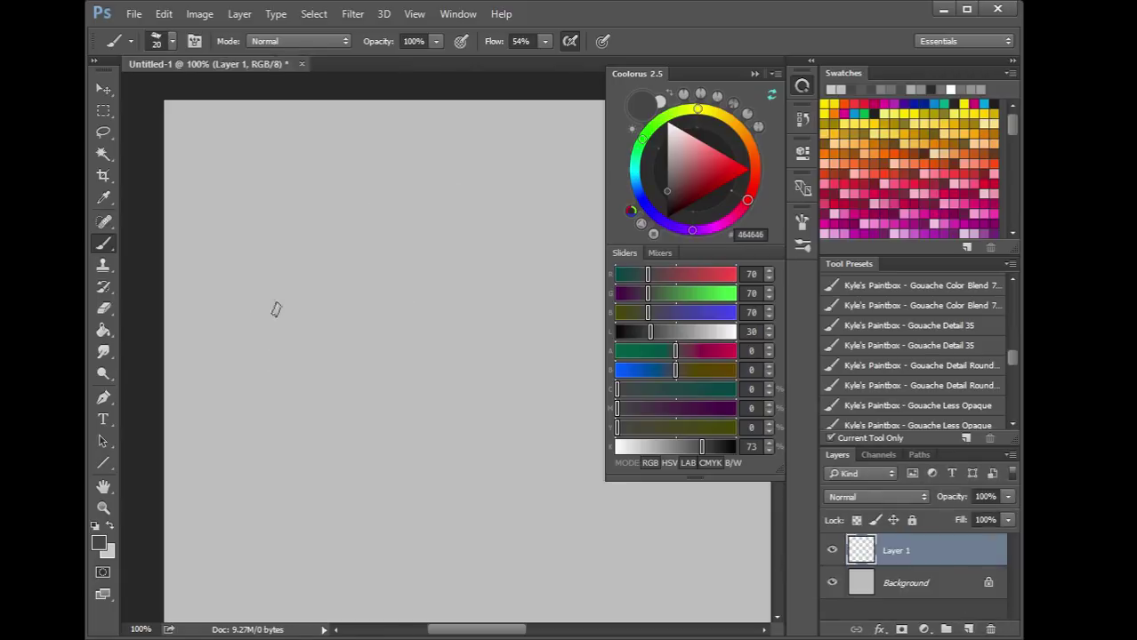
Switch to the recently used 10 px pointed brush tip
right_click(282, 307)
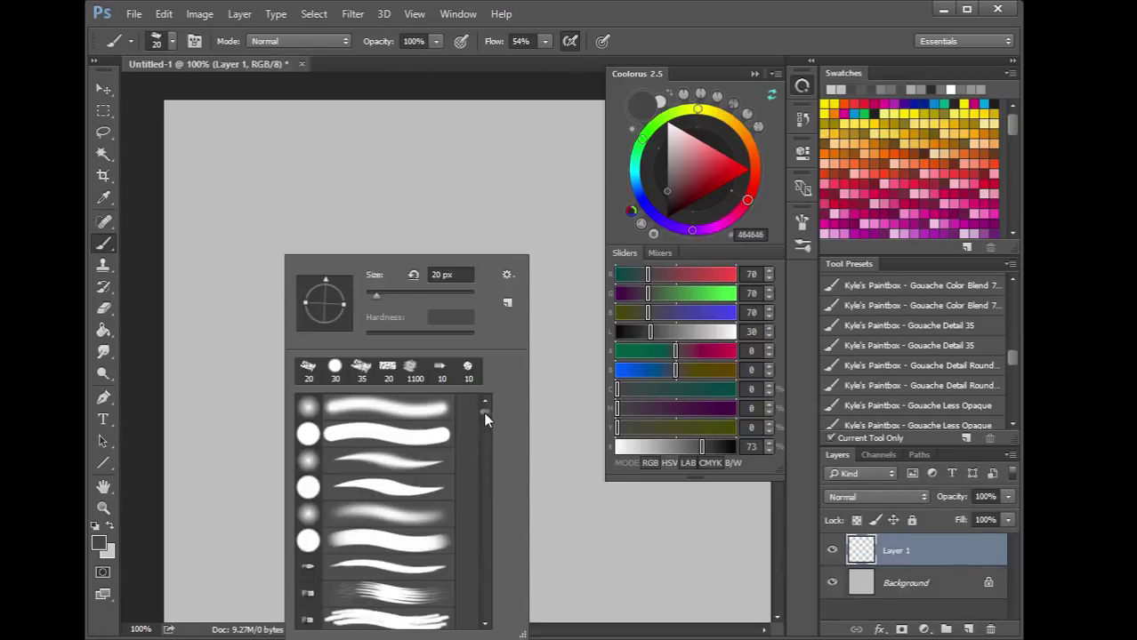
click(439, 370)
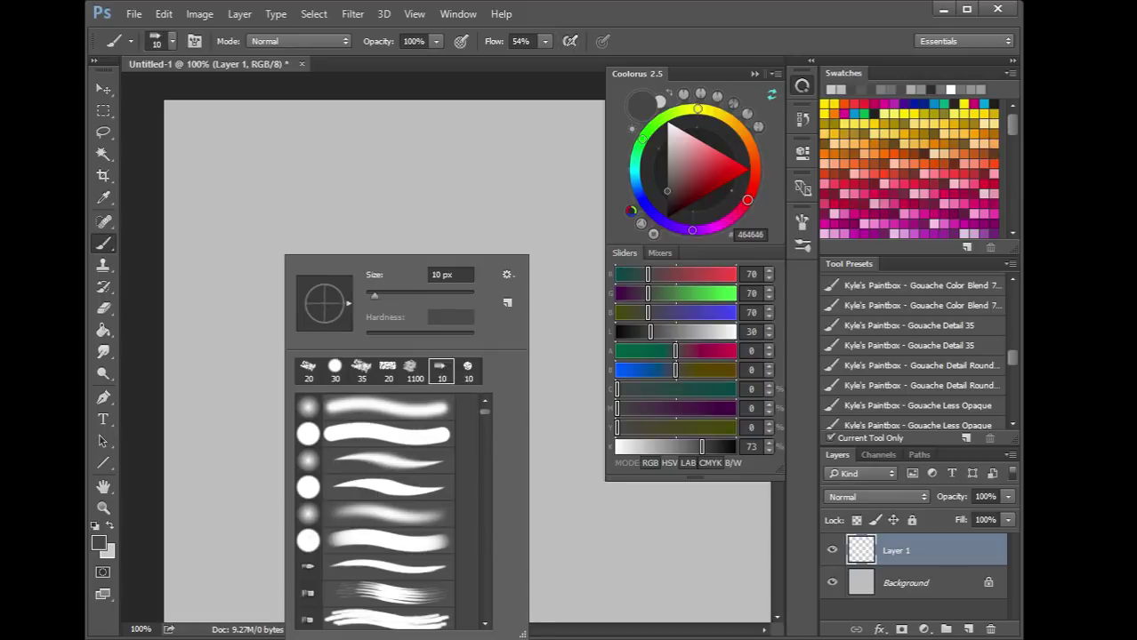
key(Return)
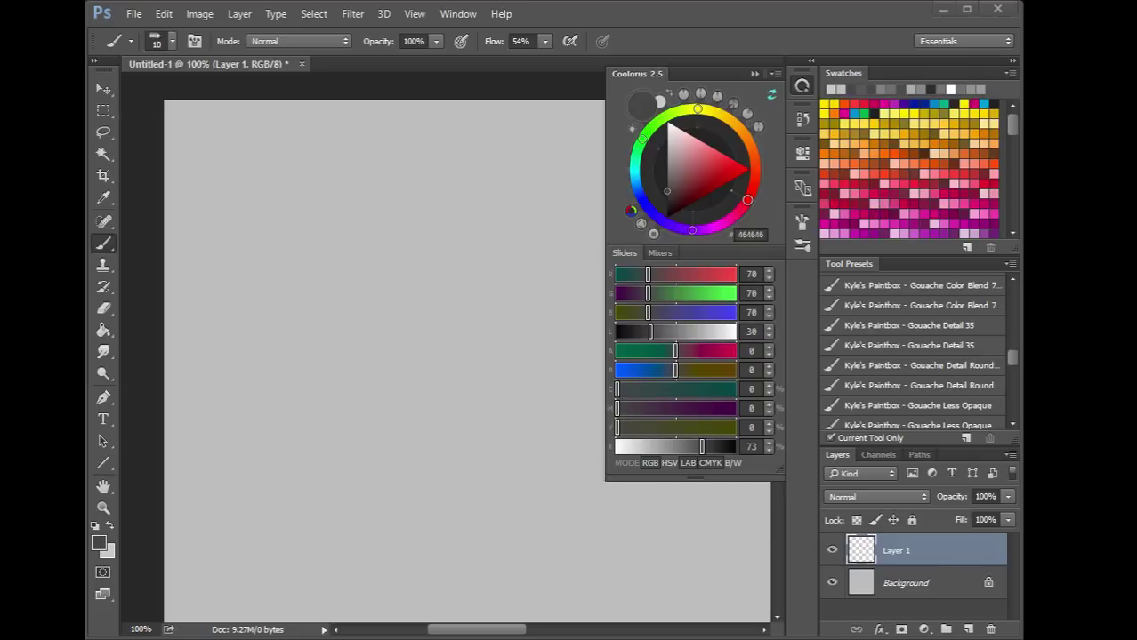
Try sketching the left curve of a face with short strokes, reducing the brush size to 3 px
click(335, 264)
mouse_move(332, 262)
mouse_down()
mouse_move(330, 276)
mouse_move(346, 248)
mouse_up()
key(bracketleft)
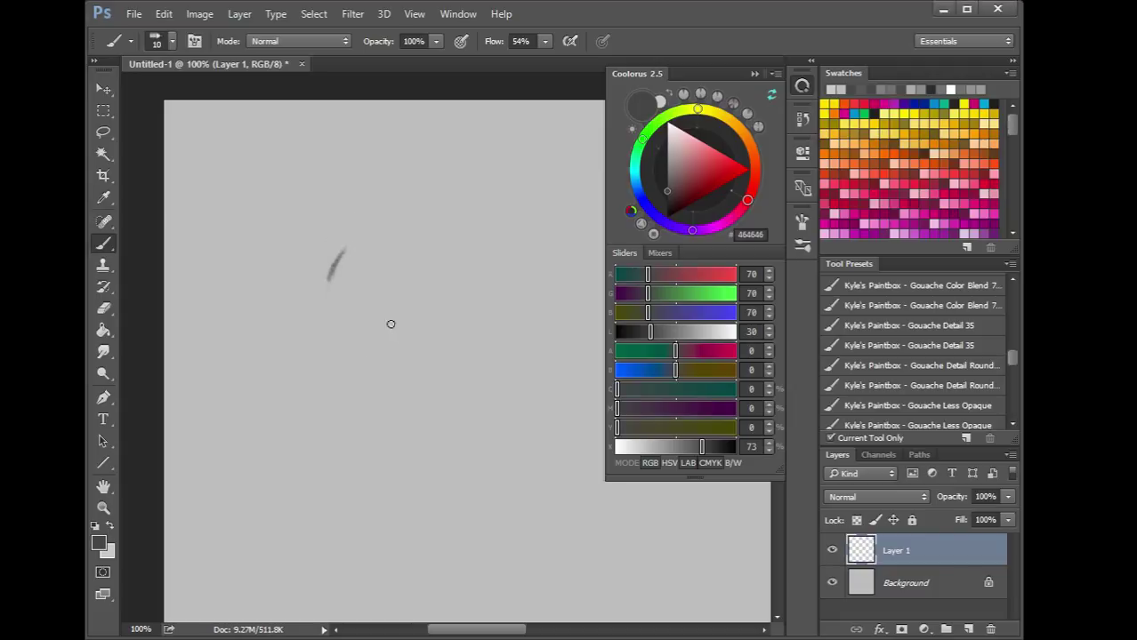
drag(322, 293, 321, 301)
drag(332, 268, 331, 316)
drag(327, 297, 341, 344)
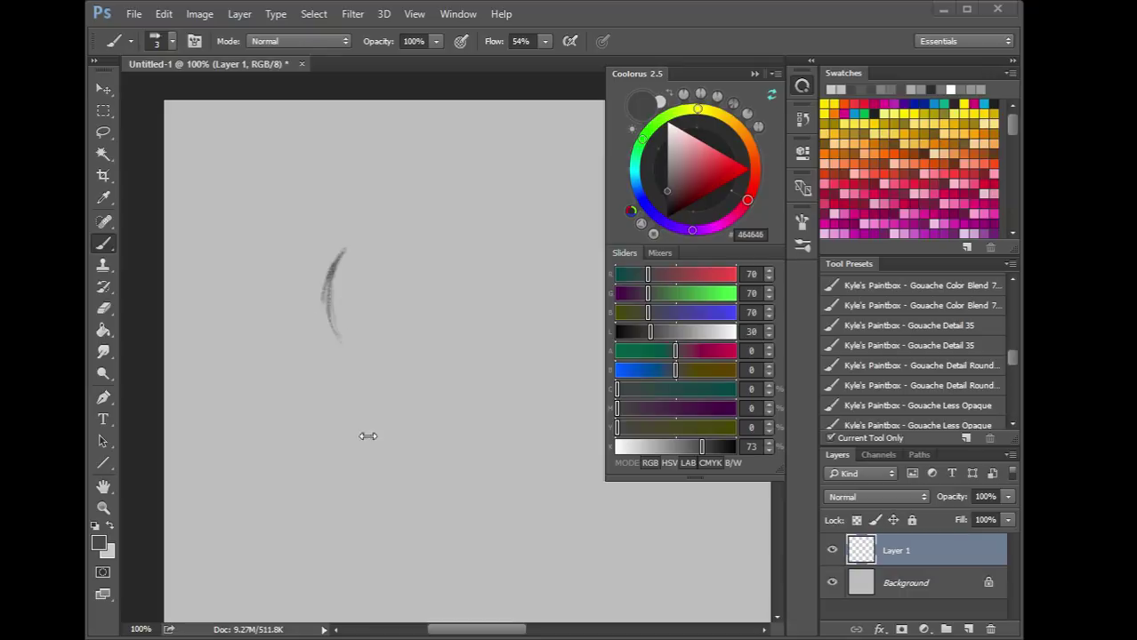
Undo the trial face-curve strokes to clear the layer
key(ctrl+alt+z)
key(ctrl+alt+z)
key(ctrl+alt+z)
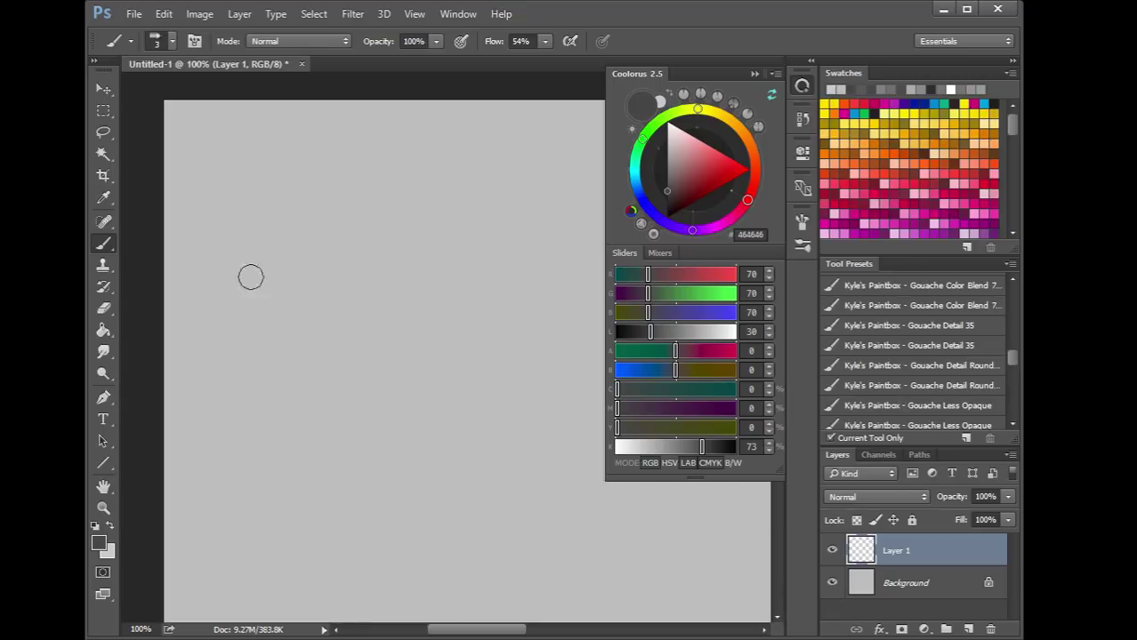
Switch to the 344 px hexagonal brush tip from the brush presets
right_click(311, 319)
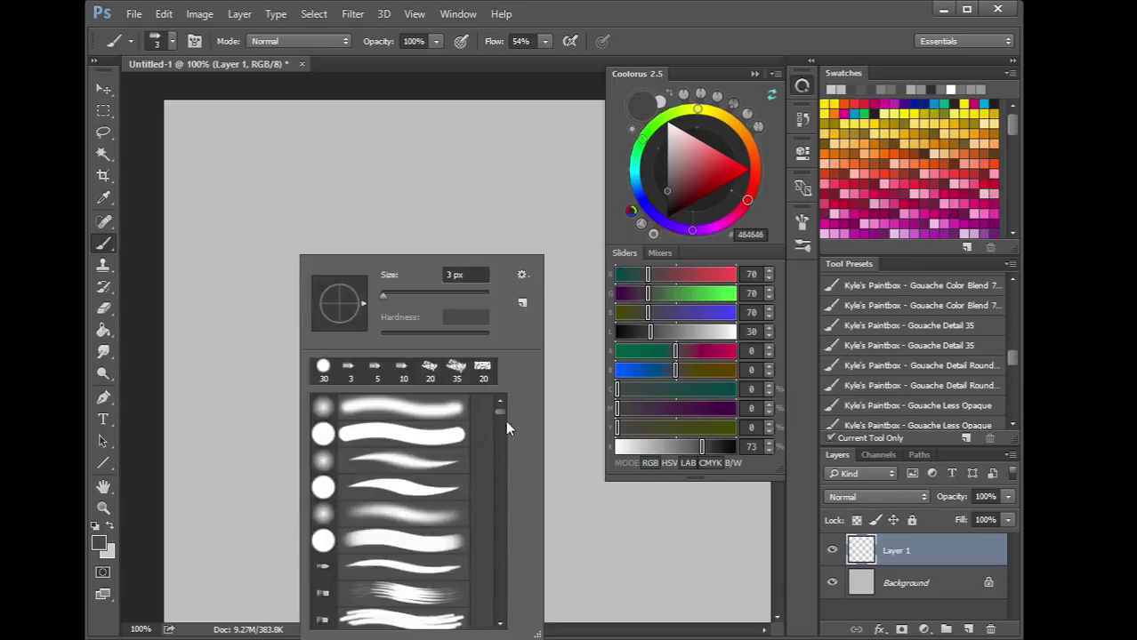
mouse_move(495, 412)
mouse_down()
mouse_move(505, 421)
mouse_move(503, 534)
mouse_up()
click(91, 367)
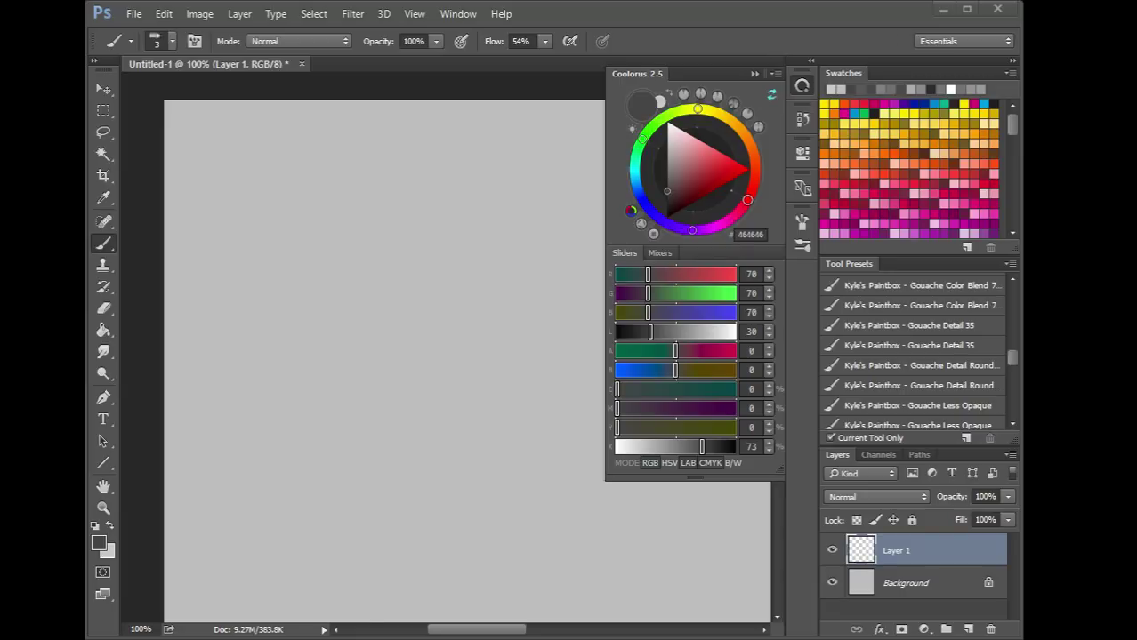
right_click(380, 351)
drag(567, 535, 573, 570)
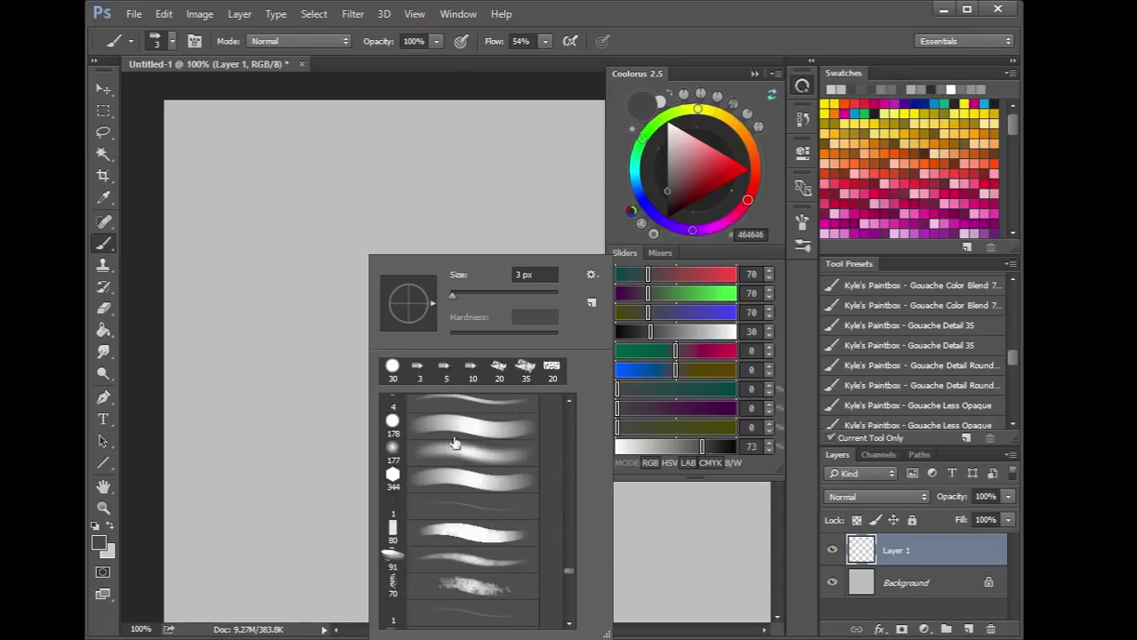
click(433, 480)
key(Return)
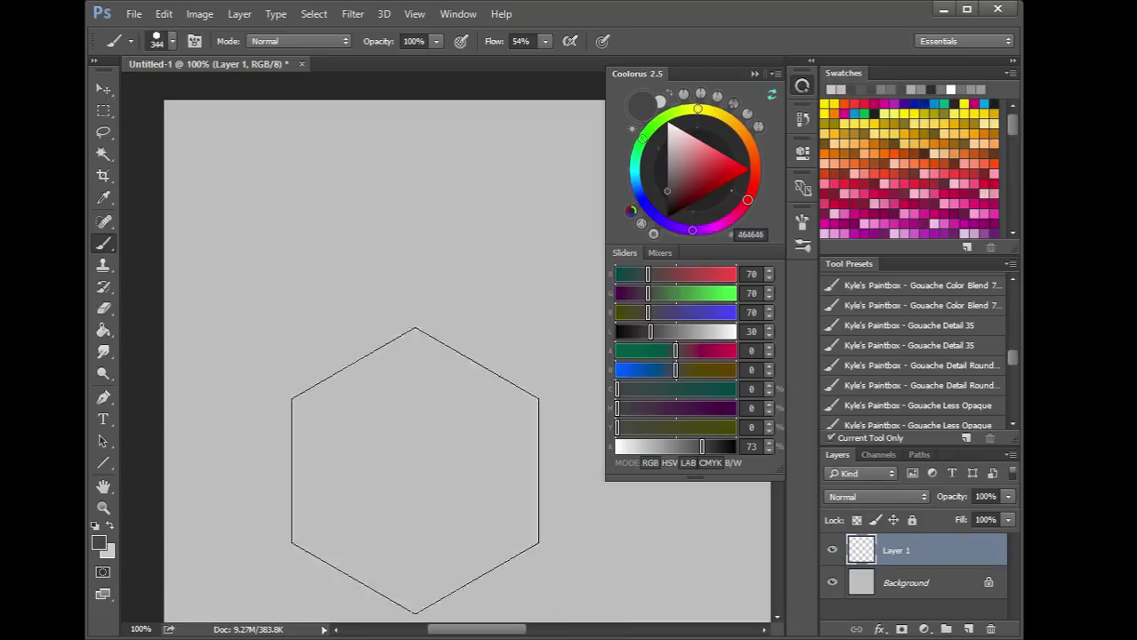
Reduce the hexagonal brush's size to 4 px
key(bracketleft)
key(bracketleft)
key(bracketleft)
key(bracketleft)
key(bracketleft)
key(bracketleft)
key(bracketleft)
key(bracketleft)
key([)
key([)
key([)
key([)
key([)
key([)
key([)
key([)
key([)
key([)
key([)
key([)
key([)
key([)
key([)
key([)
key([)
key([)
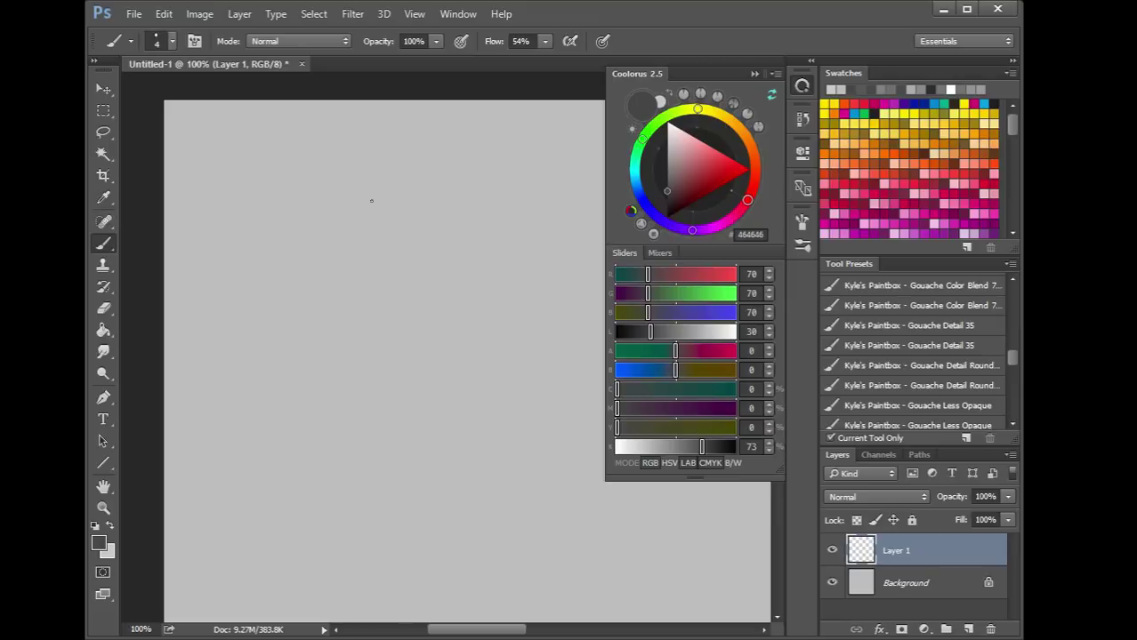
Try an oval head outline with the 4 px brush, and replace its layer with a new empty one
mouse_move(349, 204)
mouse_down()
mouse_move(338, 241)
mouse_move(352, 294)
mouse_up()
mouse_move(342, 224)
mouse_down()
mouse_move(355, 292)
mouse_move(430, 285)
mouse_move(405, 310)
mouse_move(418, 297)
mouse_move(429, 222)
mouse_move(394, 189)
mouse_up()
mouse_move(342, 222)
mouse_down()
mouse_move(410, 208)
mouse_move(385, 189)
mouse_move(373, 201)
mouse_move(423, 221)
mouse_up()
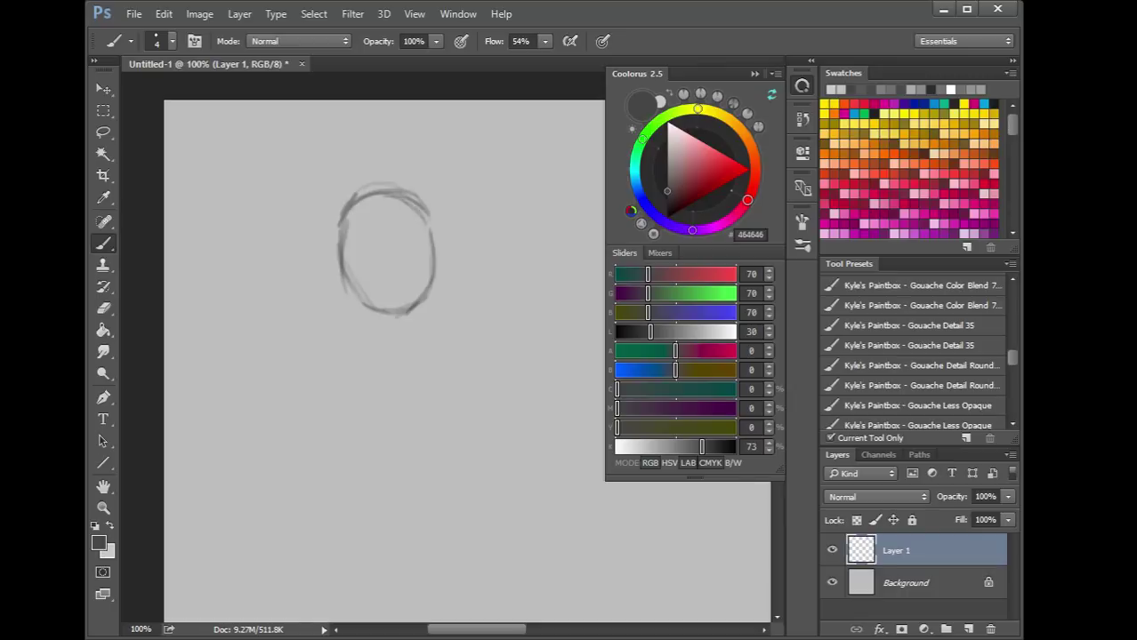
click(990, 629)
click(966, 628)
Sketch an oval head outline near the upper middle of the canvas with a slightly slanted vertical centre line
drag(345, 270, 351, 313)
drag(366, 352, 363, 345)
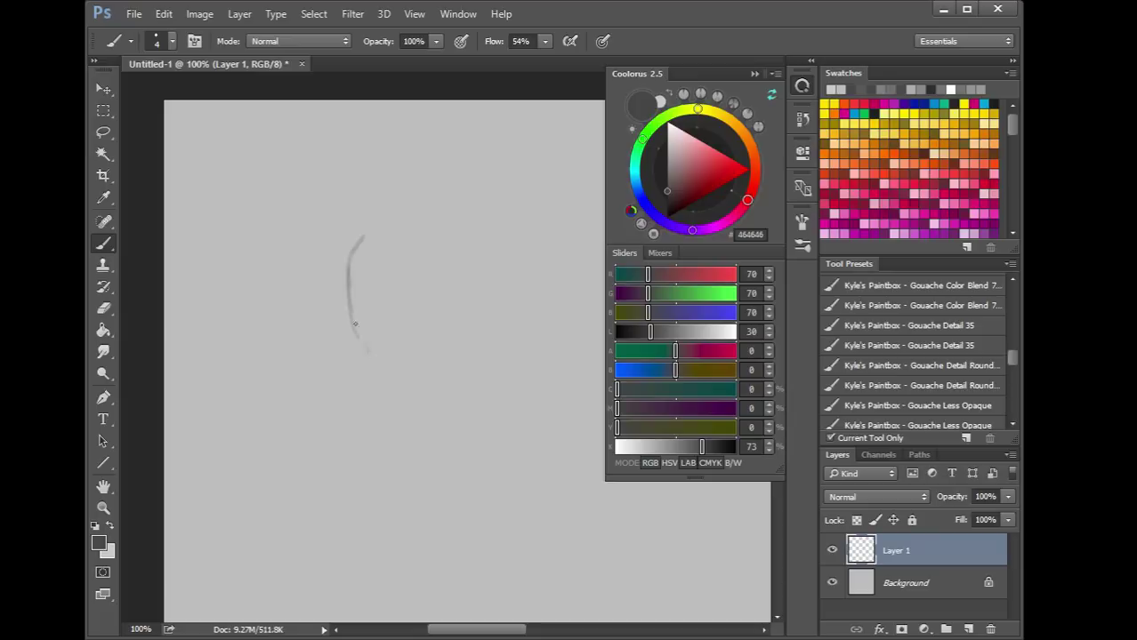
drag(346, 294, 367, 350)
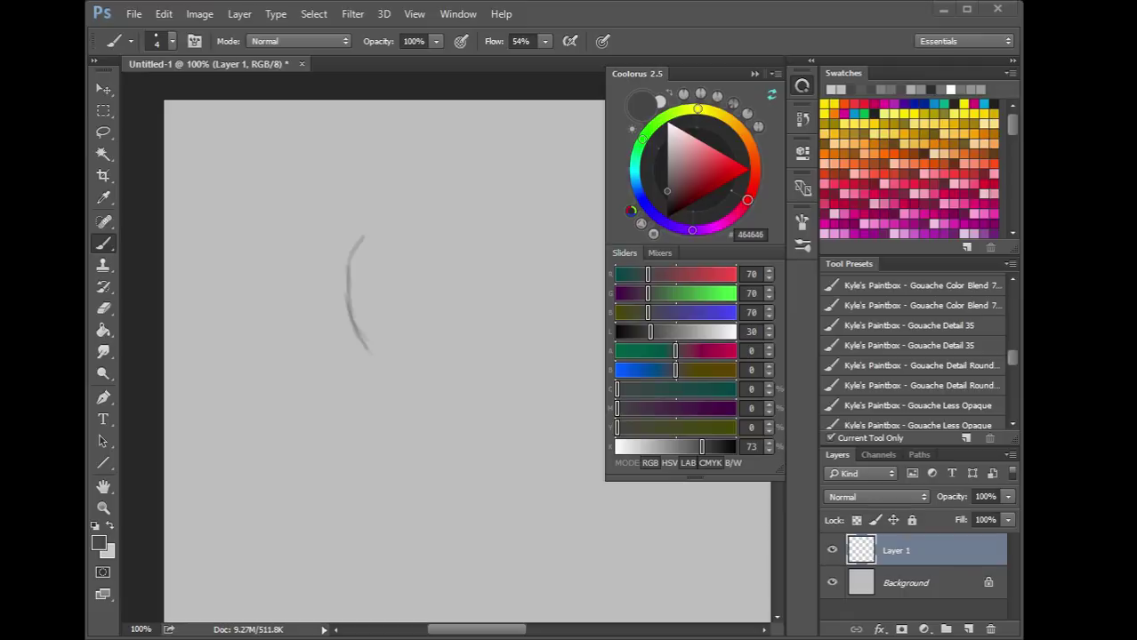
drag(368, 345, 397, 363)
mouse_move(450, 330)
mouse_down()
mouse_move(450, 286)
mouse_move(423, 239)
mouse_up()
drag(449, 289, 430, 240)
mouse_move(448, 303)
mouse_down()
mouse_move(423, 238)
mouse_move(381, 227)
mouse_move(354, 252)
mouse_up()
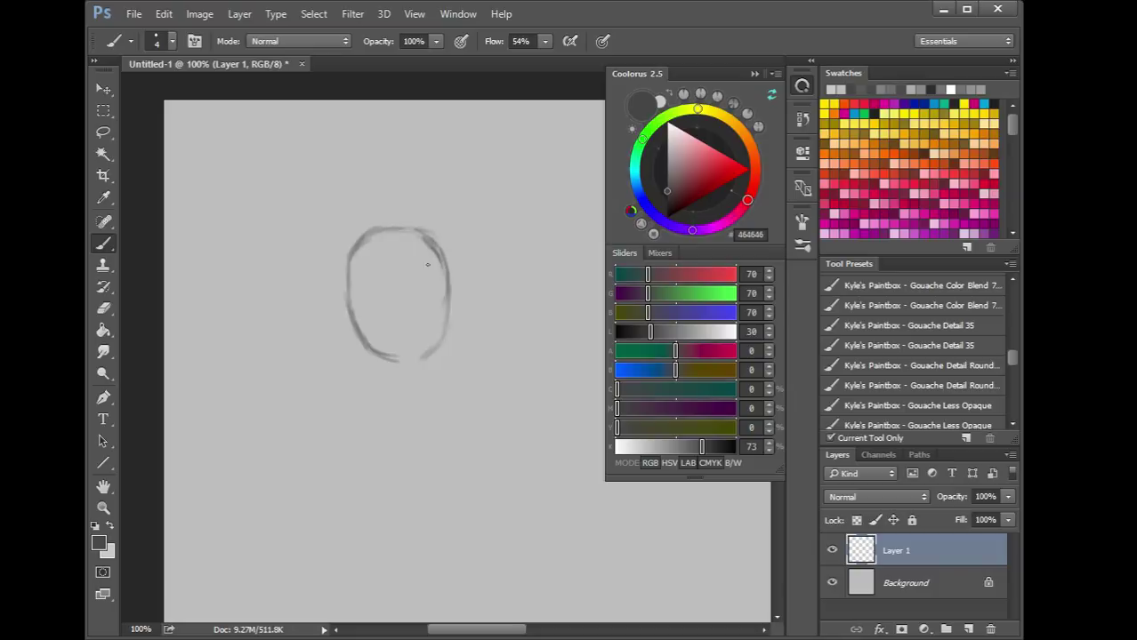
drag(442, 347, 448, 299)
mouse_move(373, 349)
mouse_down()
mouse_move(407, 360)
mouse_move(425, 349)
mouse_up()
drag(400, 260, 411, 336)
drag(351, 260, 346, 284)
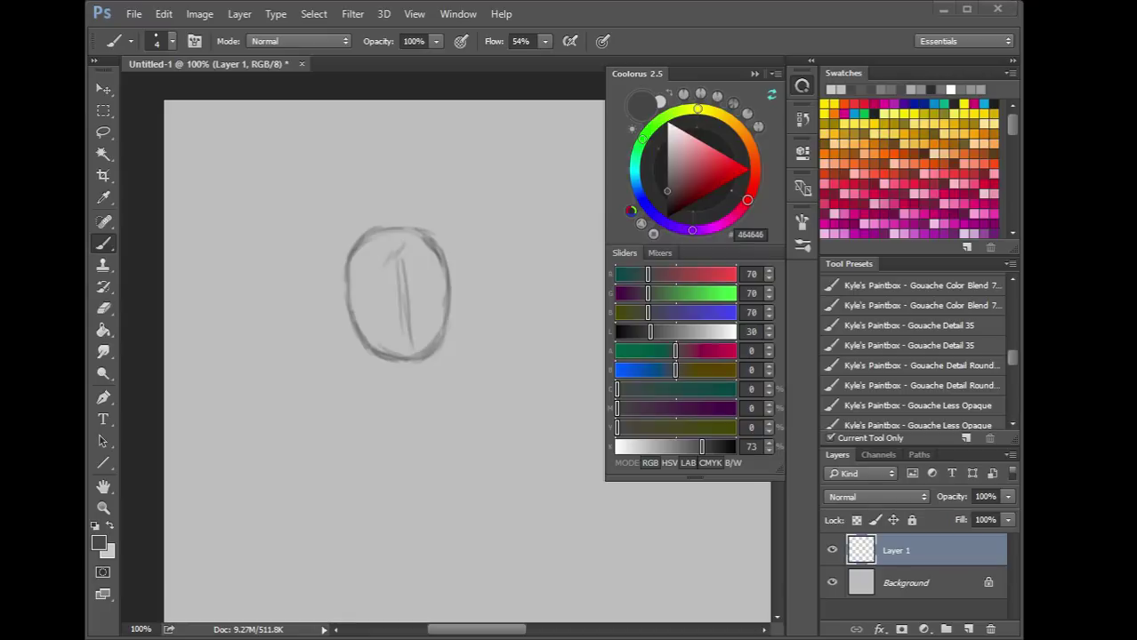
Sketch the parted hairline sweeping down the left side of the forehead and thicken the head outline
drag(398, 245, 378, 270)
mouse_move(399, 244)
mouse_down()
mouse_move(369, 279)
mouse_move(368, 301)
mouse_up()
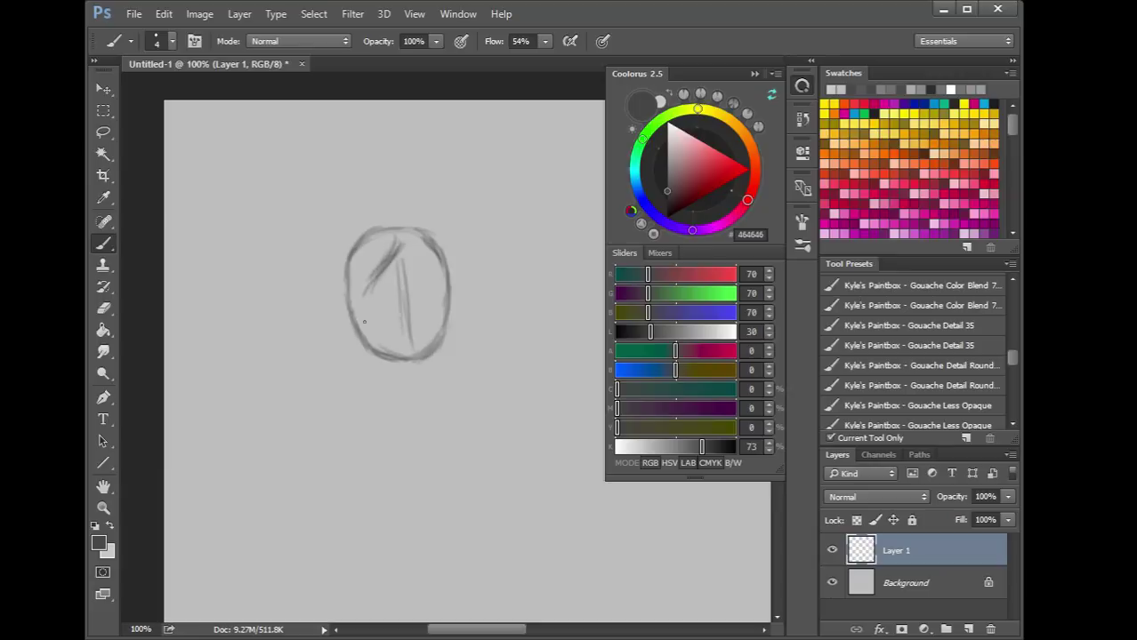
drag(371, 243, 354, 275)
drag(370, 235, 350, 307)
mouse_move(352, 266)
mouse_down()
mouse_move(354, 329)
mouse_move(367, 345)
mouse_up()
mouse_move(354, 293)
mouse_down()
mouse_move(378, 350)
mouse_move(415, 357)
mouse_move(441, 290)
mouse_up()
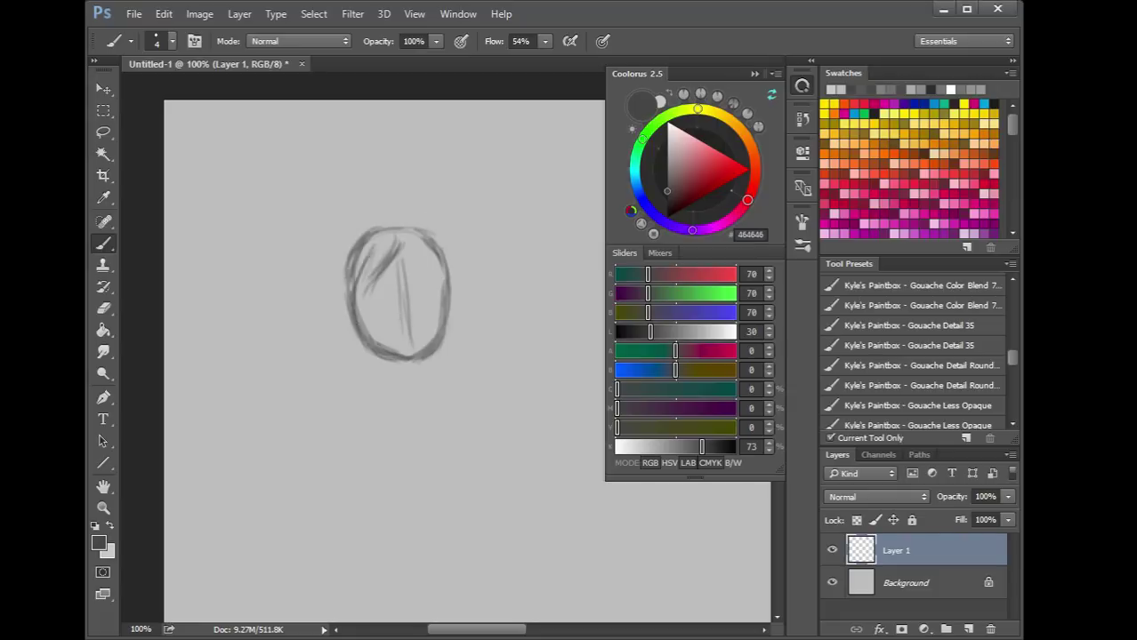
Sketch long hair strands flowing down the left side of the head past the chin
drag(366, 265, 354, 331)
mouse_move(368, 254)
mouse_down()
mouse_move(347, 311)
mouse_move(341, 292)
mouse_up()
mouse_move(358, 255)
mouse_down()
mouse_move(331, 283)
mouse_move(340, 387)
mouse_up()
drag(342, 345, 359, 391)
drag(343, 313, 373, 422)
drag(347, 293, 351, 354)
drag(350, 356, 356, 372)
drag(348, 328, 363, 390)
drag(355, 344, 365, 368)
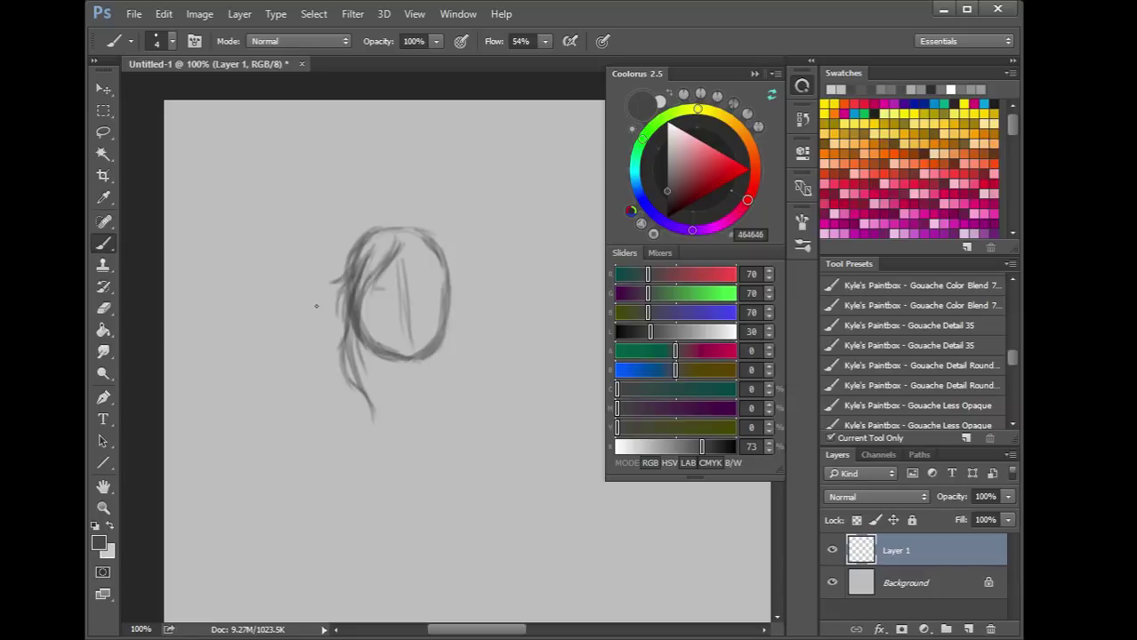
Set the brush flow to 60% and replace the head sketch's layer with a new empty layer
key(shift+6)
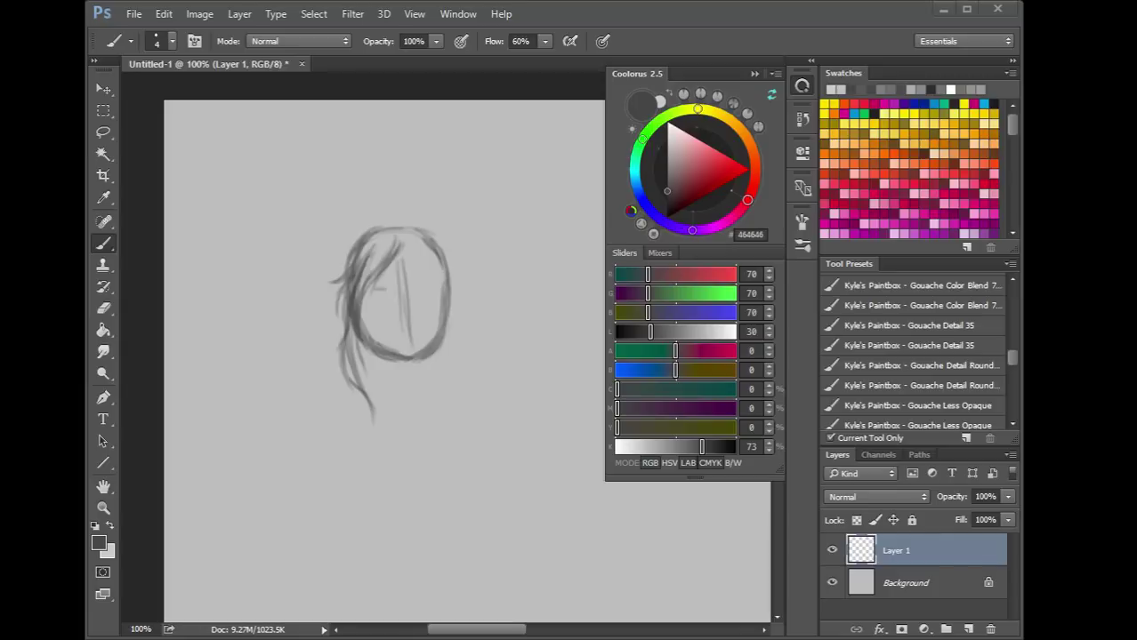
click(990, 629)
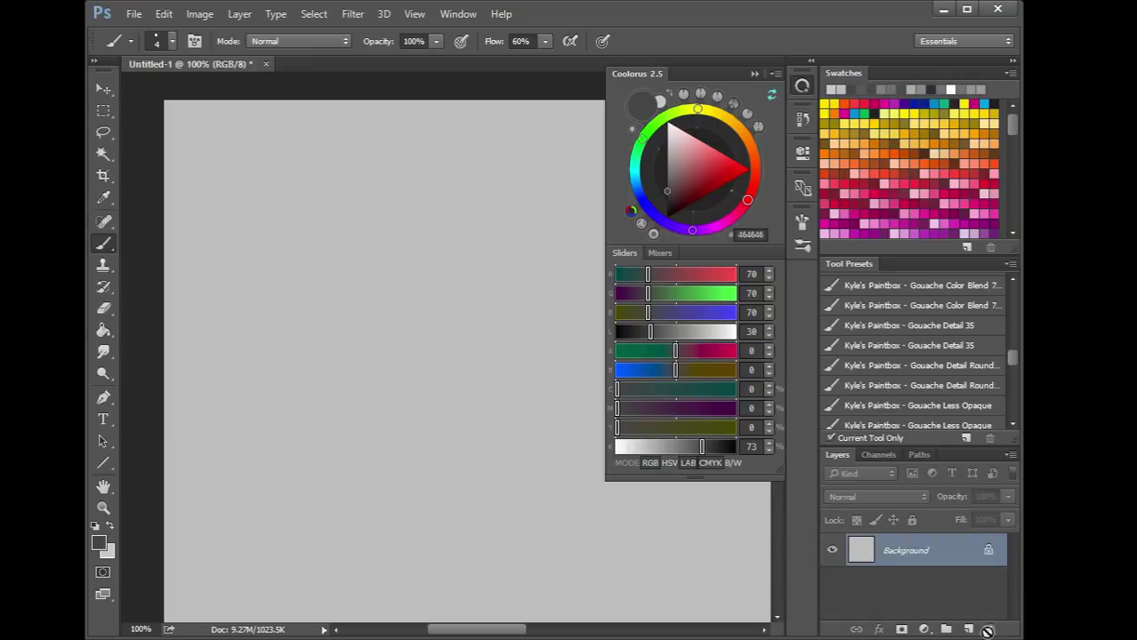
click(968, 630)
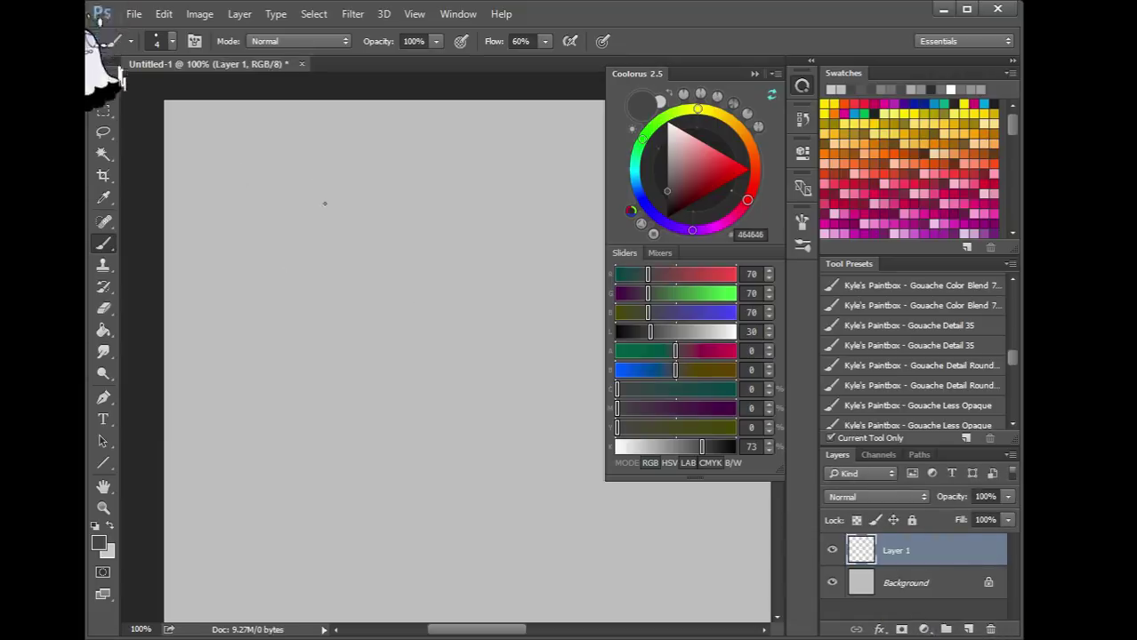
Sketch a rounded head outline in the canvas's upper area with a vertical centre line right of its middle
mouse_move(351, 199)
mouse_down()
mouse_move(333, 237)
mouse_move(355, 200)
mouse_move(393, 197)
mouse_move(408, 214)
mouse_move(352, 207)
mouse_move(402, 202)
mouse_move(392, 197)
mouse_move(414, 214)
mouse_move(396, 205)
mouse_move(422, 245)
mouse_move(410, 209)
mouse_move(420, 265)
mouse_move(410, 292)
mouse_move(401, 300)
mouse_move(417, 274)
mouse_move(395, 306)
mouse_move(350, 287)
mouse_move(397, 305)
mouse_up()
drag(384, 228, 385, 262)
drag(390, 215, 391, 276)
mouse_move(385, 227)
mouse_down()
mouse_move(376, 313)
mouse_move(388, 259)
mouse_move(392, 286)
mouse_up()
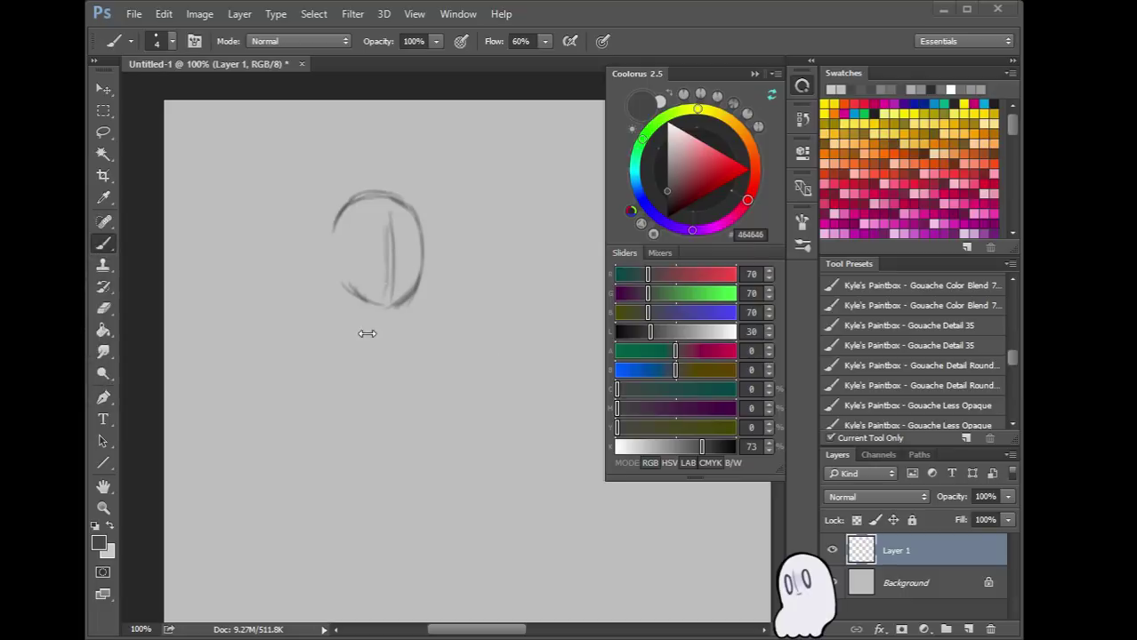
mouse_move(368, 200)
mouse_down()
mouse_move(396, 201)
mouse_move(424, 254)
mouse_move(418, 230)
mouse_move(394, 309)
mouse_move(417, 273)
mouse_move(402, 298)
mouse_up()
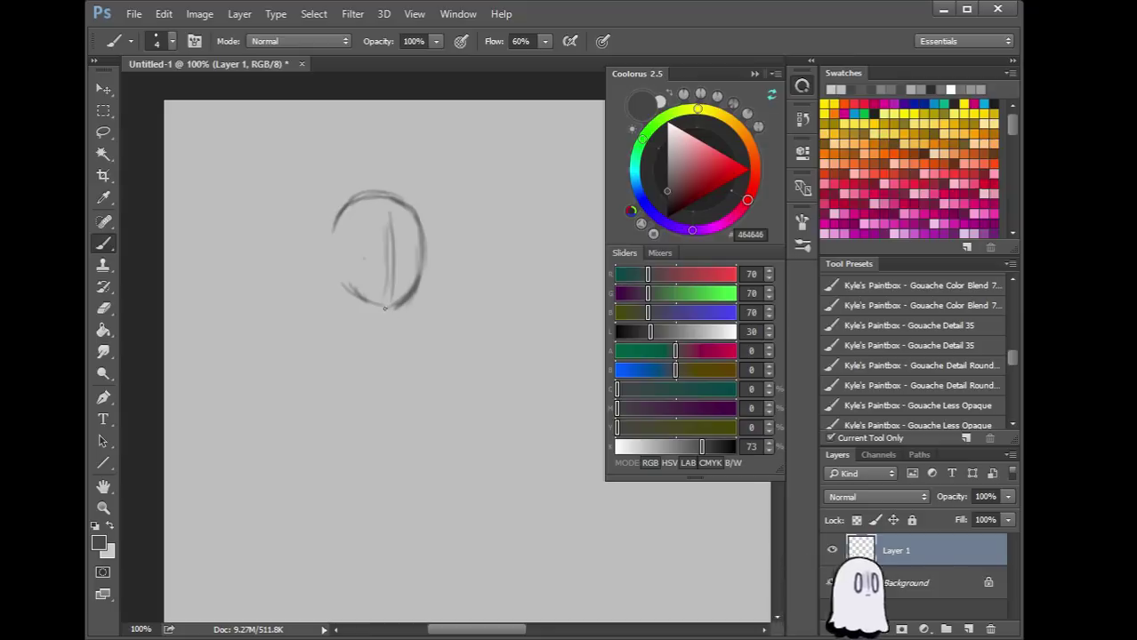
Sketch the hairline sweeping left from the forehead parting and add a curved horizontal eye guideline
drag(388, 206, 368, 225)
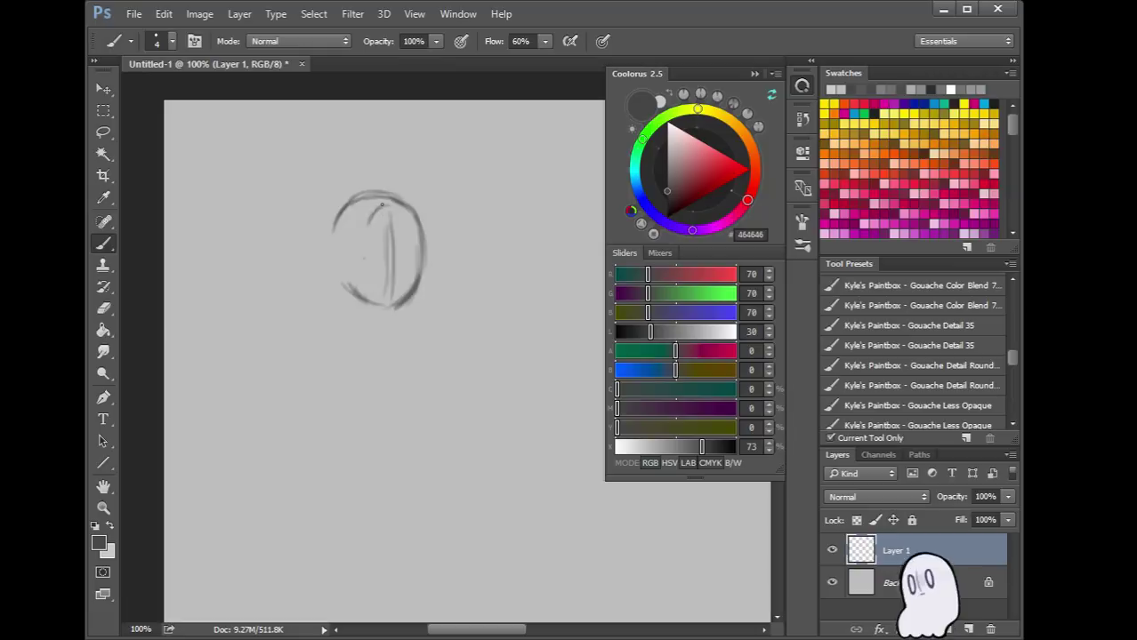
mouse_move(382, 207)
mouse_down()
mouse_move(335, 240)
mouse_move(347, 238)
mouse_move(339, 257)
mouse_up()
mouse_move(367, 231)
mouse_down()
mouse_move(348, 253)
mouse_move(373, 302)
mouse_move(387, 305)
mouse_move(418, 238)
mouse_move(402, 202)
mouse_up()
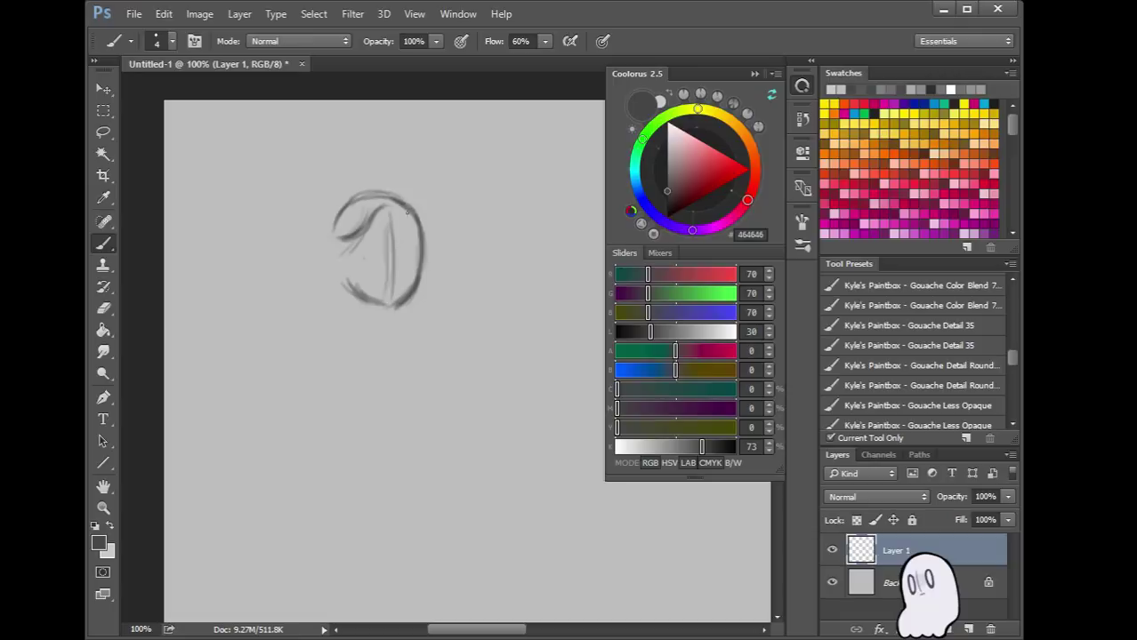
drag(355, 255, 413, 261)
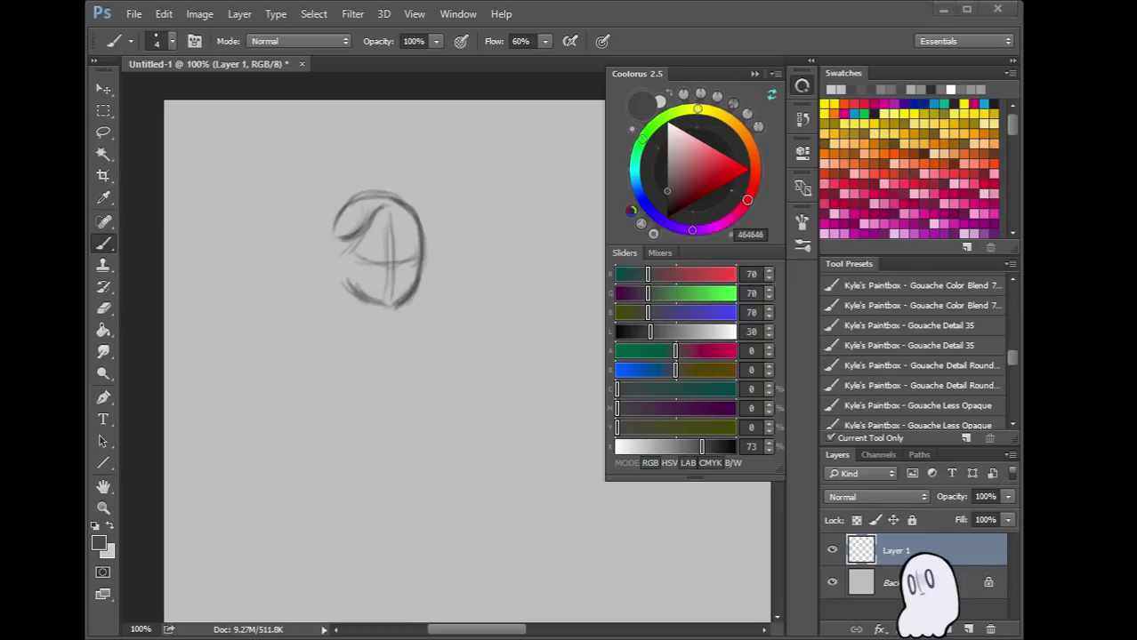
click(368, 283)
Add hair strands beside the face's left edge, a fringe lock at the parting, and darker shading on the hair
drag(332, 258, 341, 272)
mouse_move(338, 244)
mouse_down()
mouse_move(354, 235)
mouse_move(311, 254)
mouse_move(345, 228)
mouse_move(317, 295)
mouse_up()
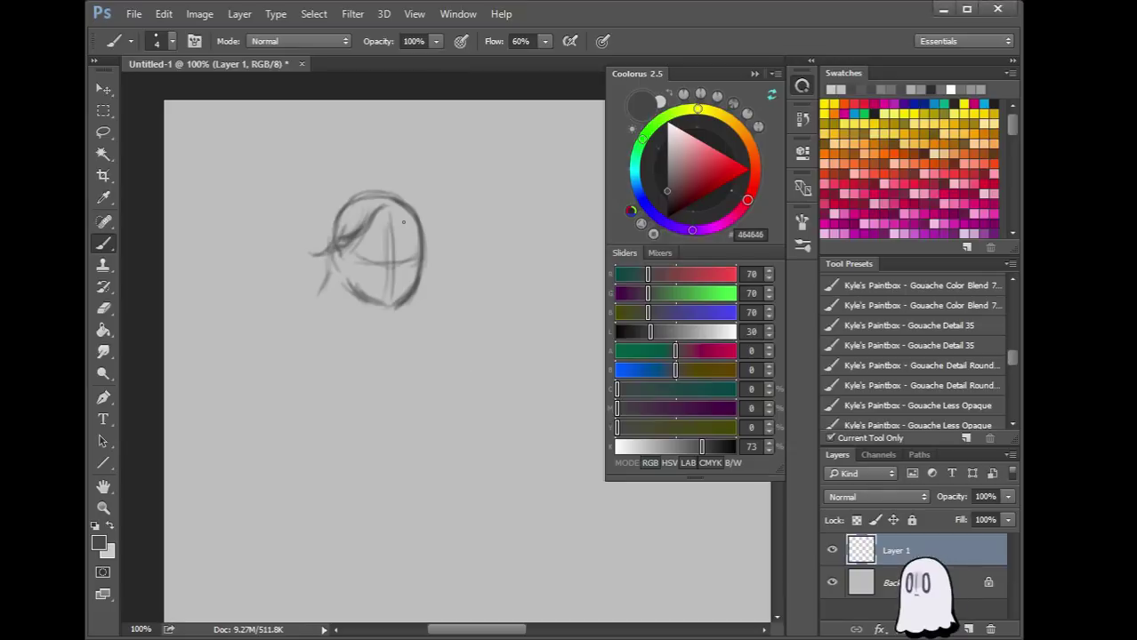
mouse_move(391, 211)
mouse_down()
mouse_move(382, 251)
mouse_move(393, 228)
mouse_move(380, 249)
mouse_move(393, 227)
mouse_move(384, 213)
mouse_move(386, 224)
mouse_up()
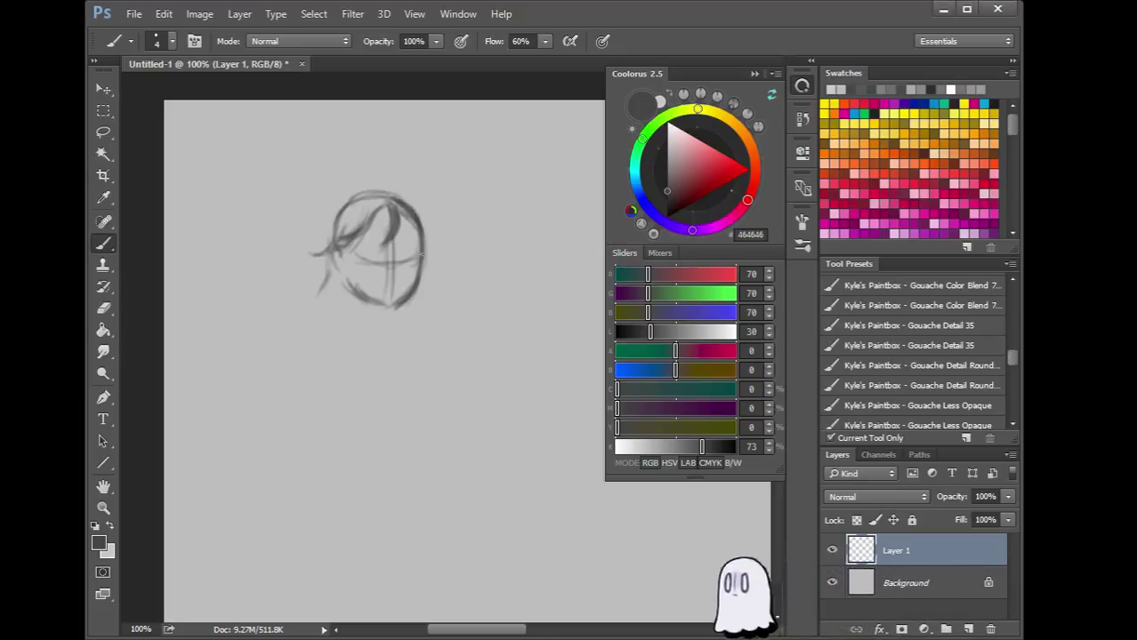
drag(406, 203, 426, 250)
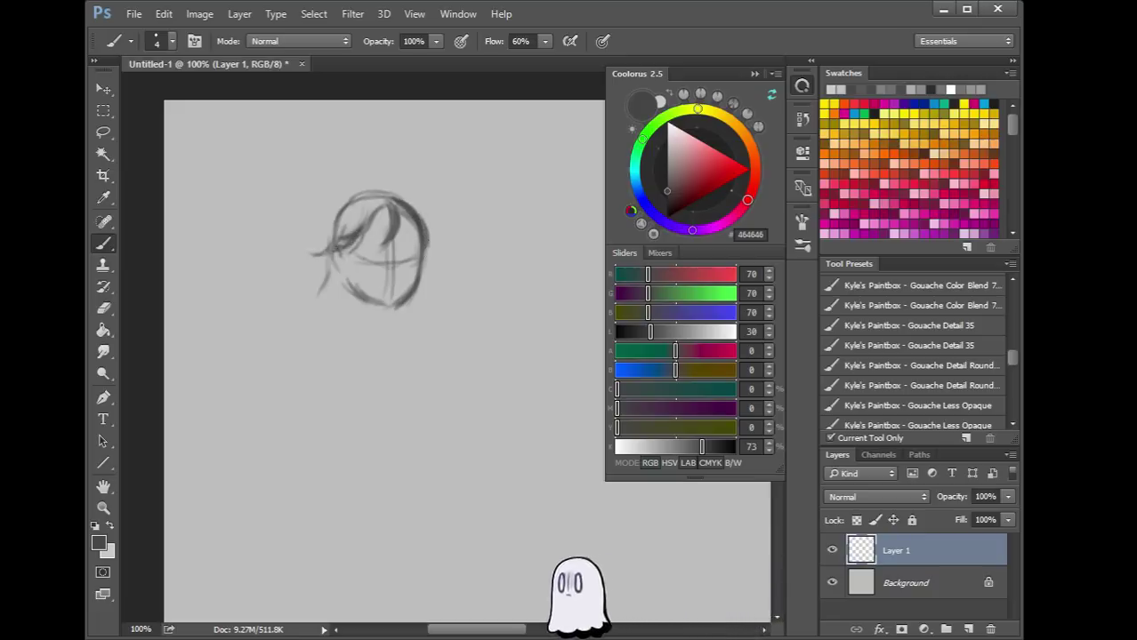
mouse_move(348, 223)
mouse_down()
mouse_move(340, 244)
mouse_move(383, 200)
mouse_move(360, 201)
mouse_move(345, 222)
mouse_move(356, 224)
mouse_move(342, 220)
mouse_up()
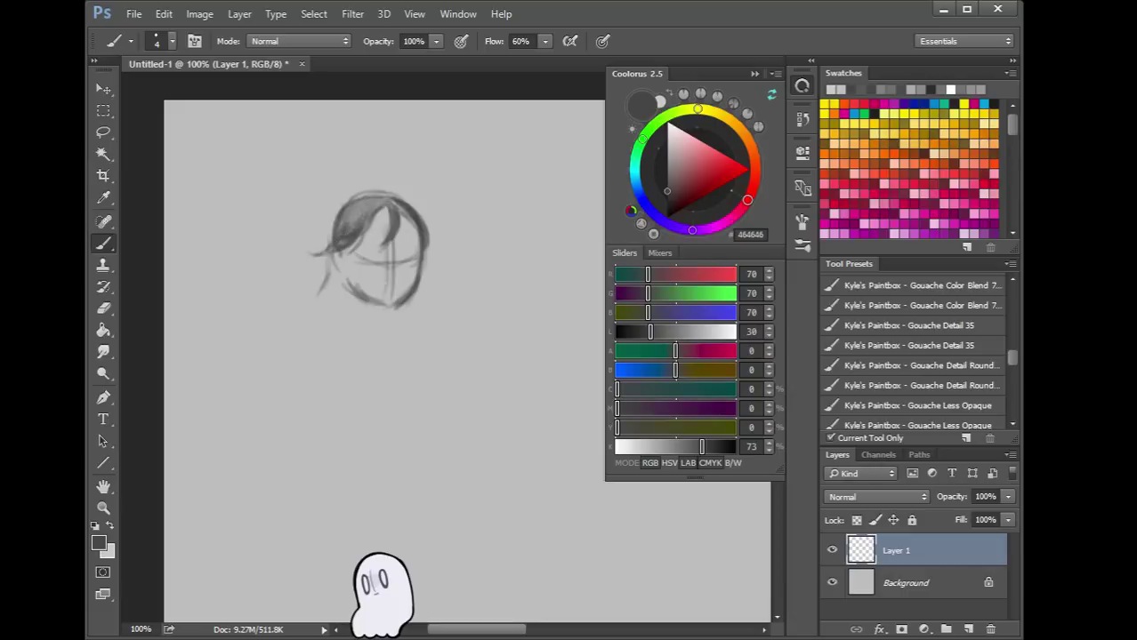
Draw the lock of hair hanging below the left side of the head and the eye on the face's left side
mouse_move(330, 259)
mouse_down()
mouse_move(318, 298)
mouse_move(336, 226)
mouse_move(315, 325)
mouse_up()
mouse_move(328, 285)
mouse_down()
mouse_move(326, 311)
mouse_move(345, 324)
mouse_move(376, 299)
mouse_move(395, 312)
mouse_move(365, 294)
mouse_move(404, 295)
mouse_up()
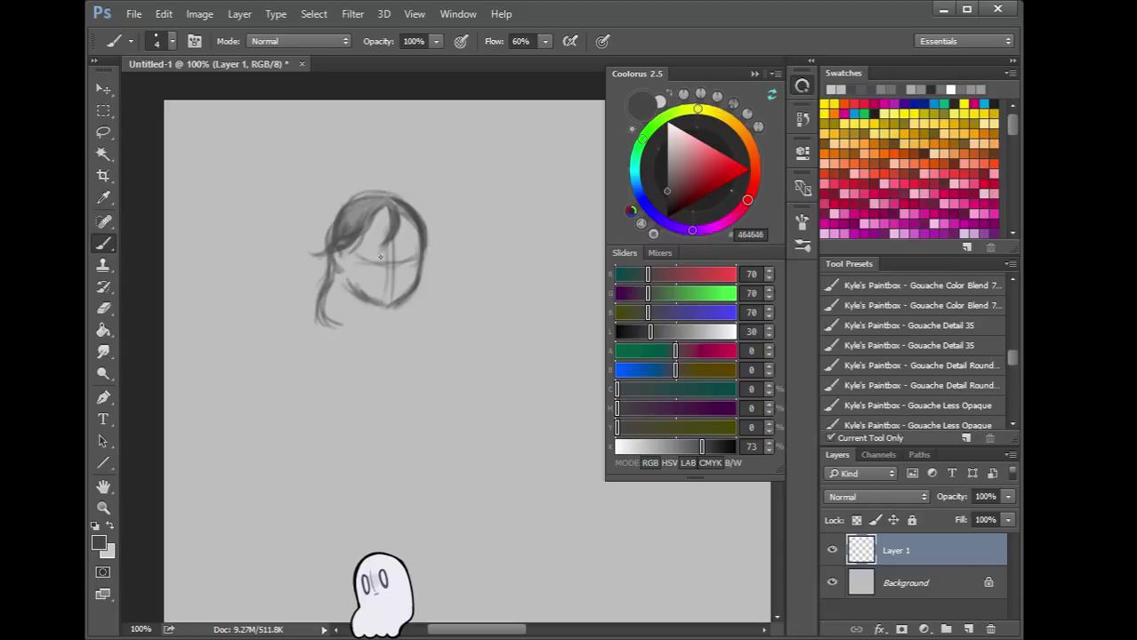
drag(366, 248, 374, 263)
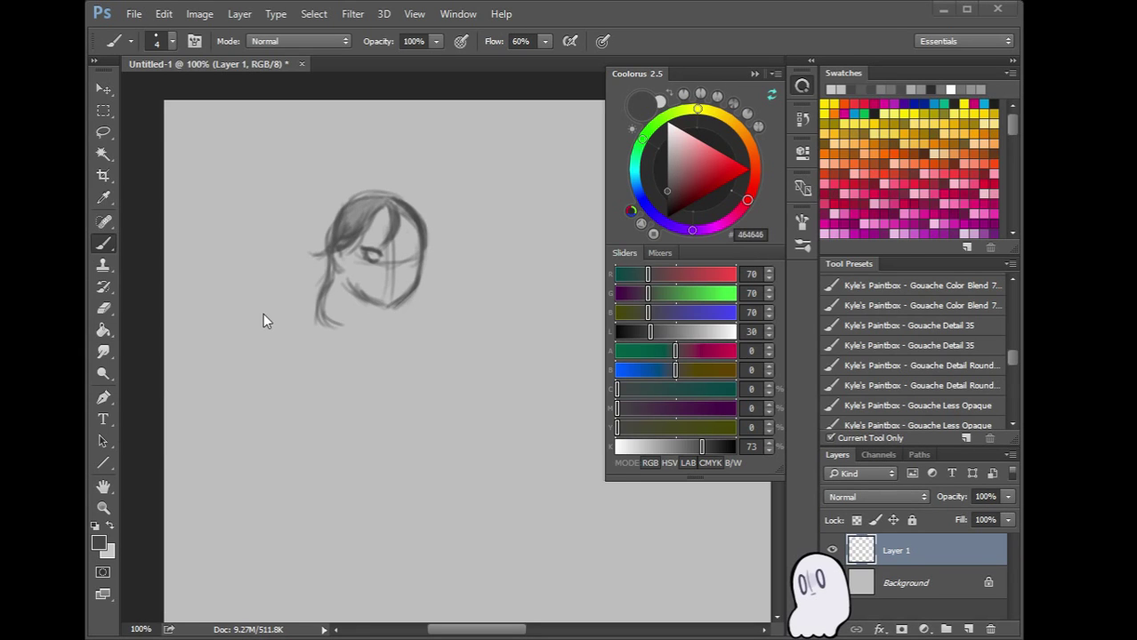
key(alt+Tab)
click(943, 9)
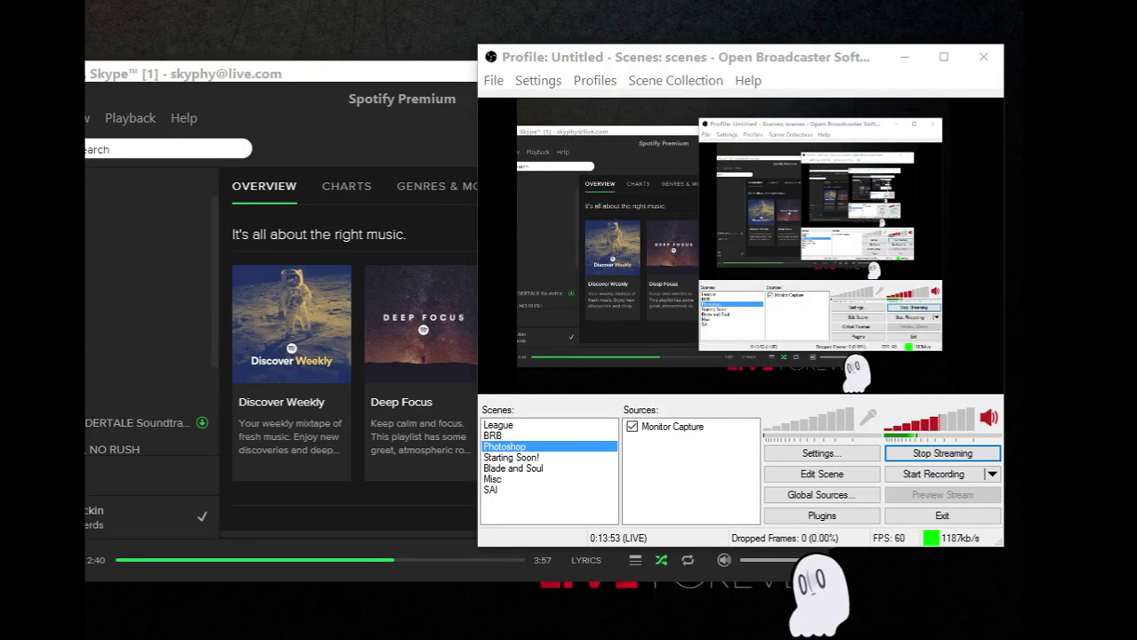
key(alt+Tab)
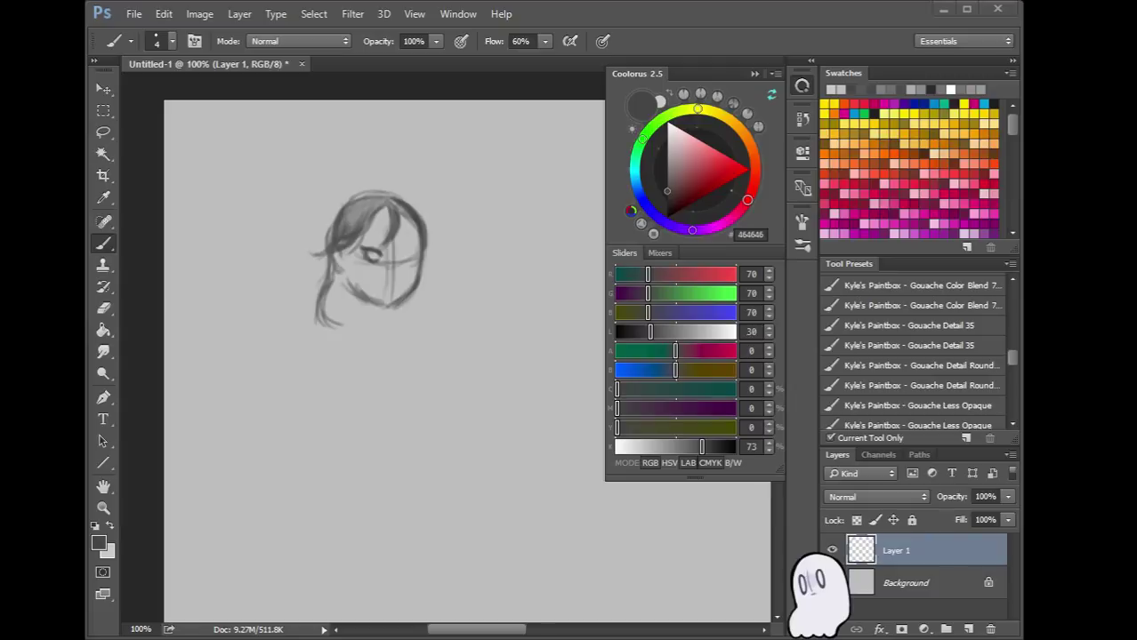
drag(231, 283, 86, 293)
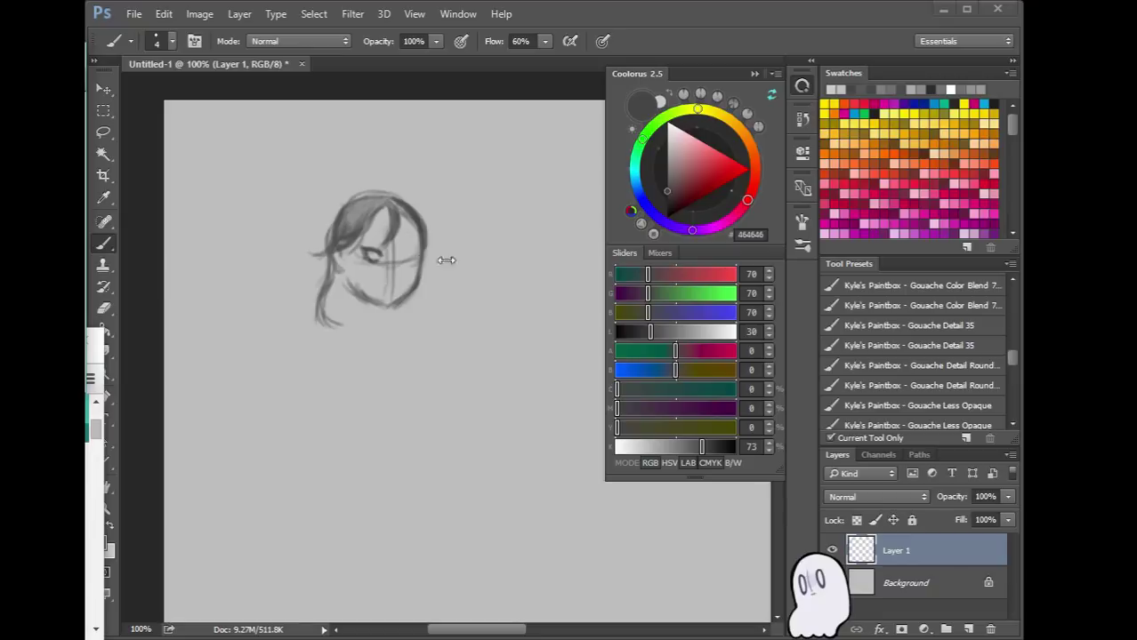
Draw the eye on the face's right side, darken both eyes, and strengthen the jaw and neck lines
mouse_move(400, 255)
mouse_down()
mouse_move(415, 256)
mouse_move(403, 251)
mouse_up()
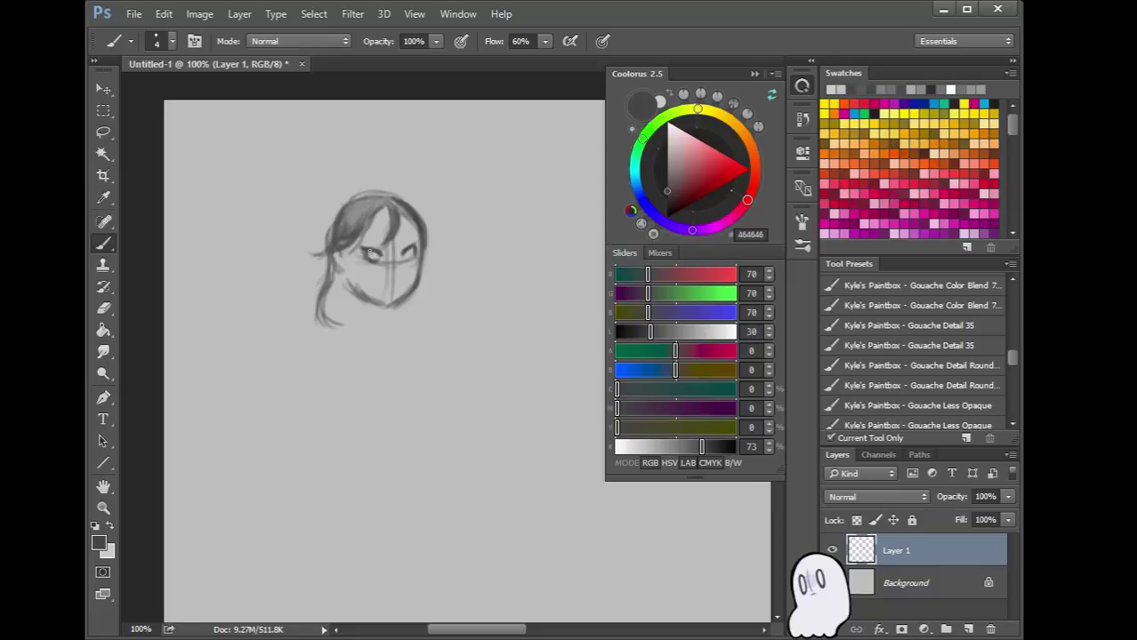
drag(404, 260, 376, 257)
drag(404, 257, 409, 257)
mouse_move(418, 261)
mouse_down()
mouse_move(405, 293)
mouse_move(364, 293)
mouse_move(343, 312)
mouse_move(356, 326)
mouse_up()
drag(341, 286, 351, 319)
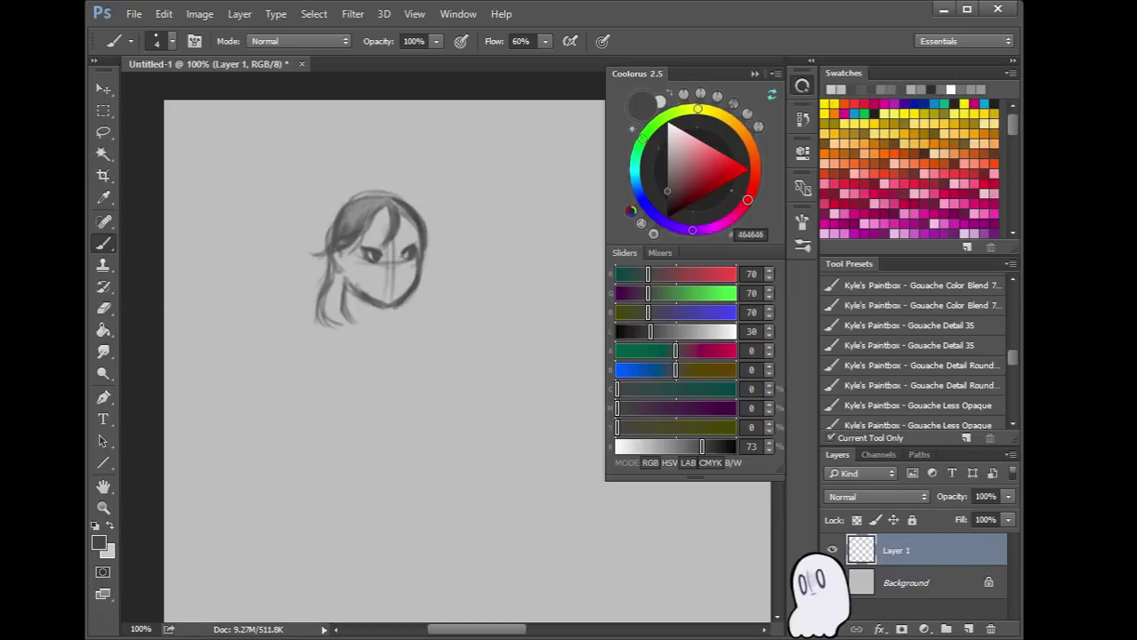
Add slanted, frowning eyebrows above both eyes and sketch the nose on the face's centre line
drag(383, 249, 374, 244)
mouse_move(396, 242)
mouse_down()
mouse_move(417, 234)
mouse_move(412, 245)
mouse_move(411, 217)
mouse_up()
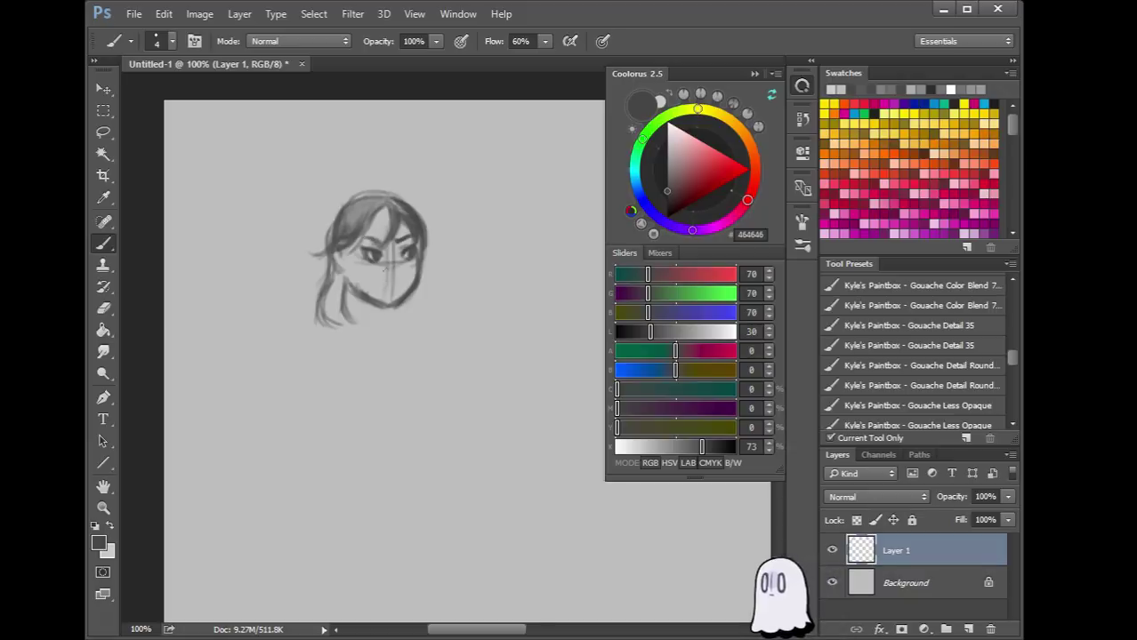
drag(401, 272, 397, 281)
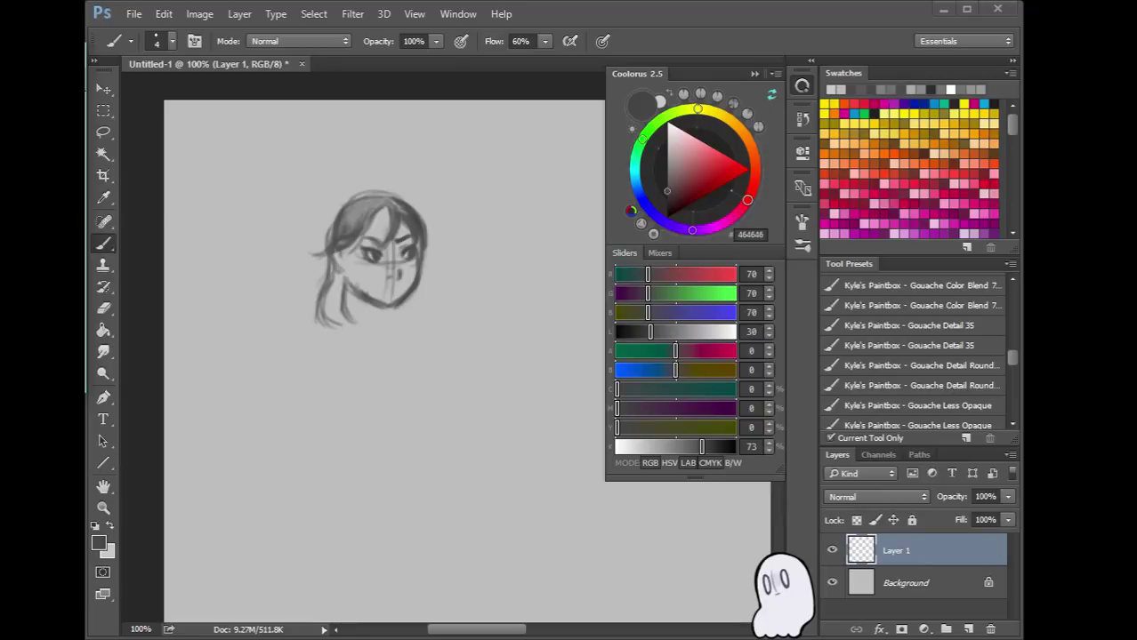
click(369, 289)
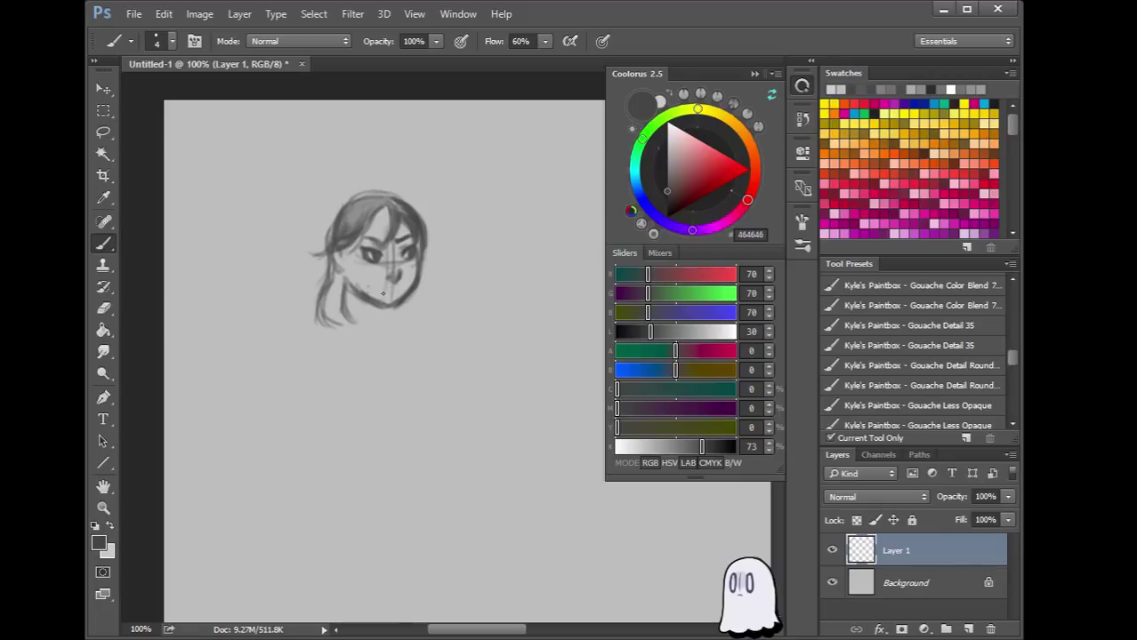
Enlarge the brush to 9 px and fill the hair lock hanging left of the face with dark shading
drag(343, 290, 337, 312)
key(bracketright)
key(bracketright)
key(bracketright)
key(bracketright)
mouse_move(342, 276)
mouse_down()
mouse_move(348, 318)
mouse_move(330, 290)
mouse_up()
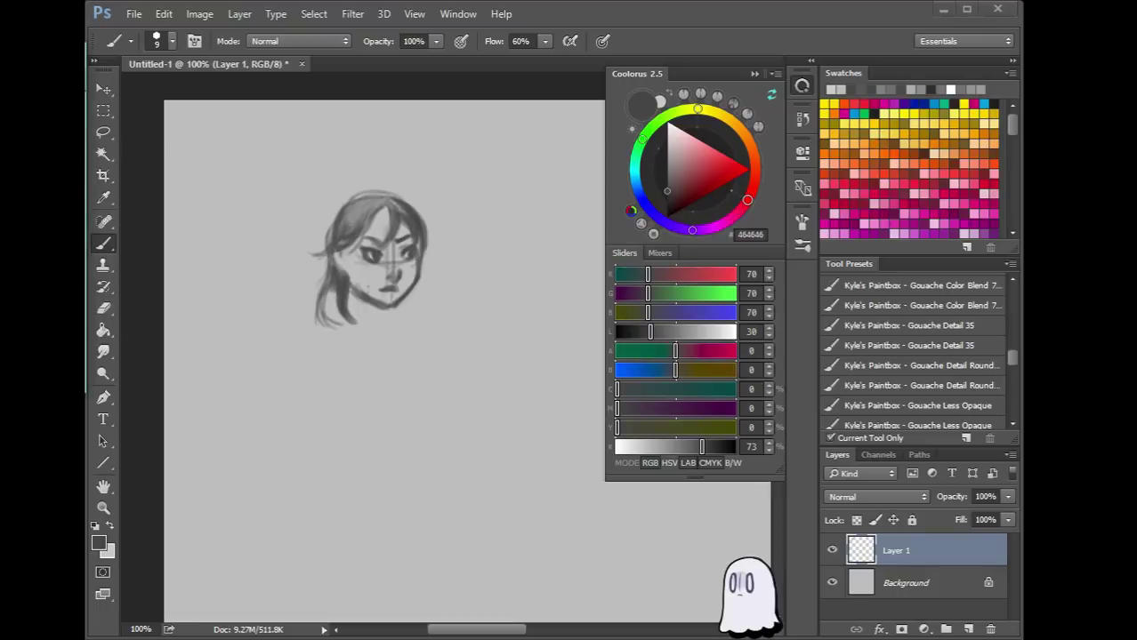
mouse_move(331, 271)
mouse_down()
mouse_move(320, 320)
mouse_move(335, 323)
mouse_up()
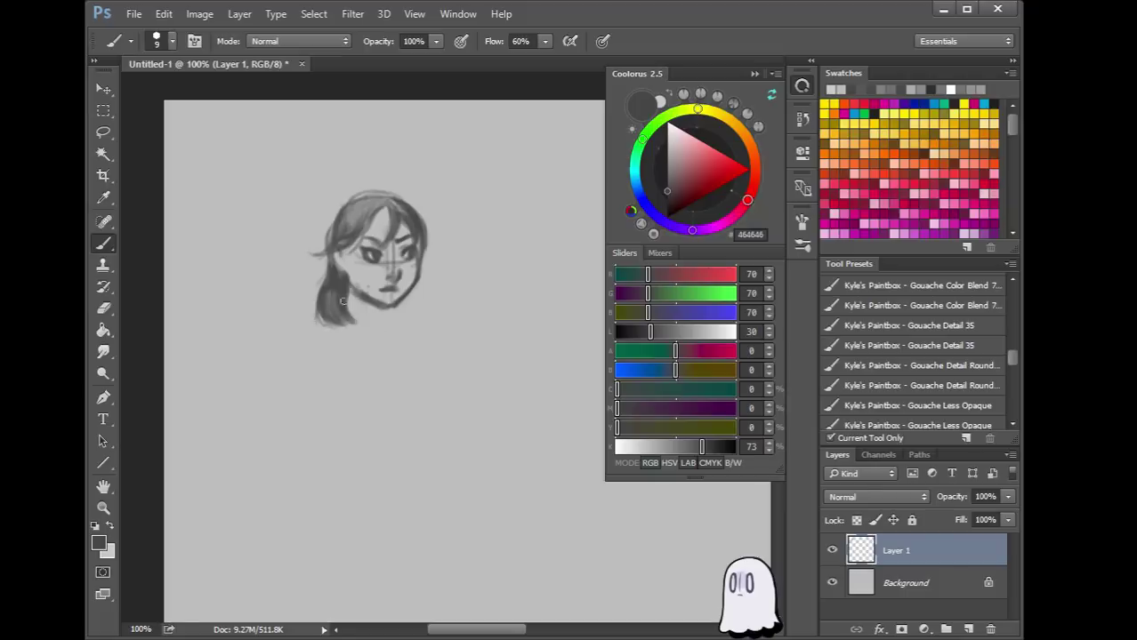
Reduce the brush to 5 px and draw the neck line and the hair strand framing the face's left edge
key(bracketleft)
key(bracketleft)
key(bracketleft)
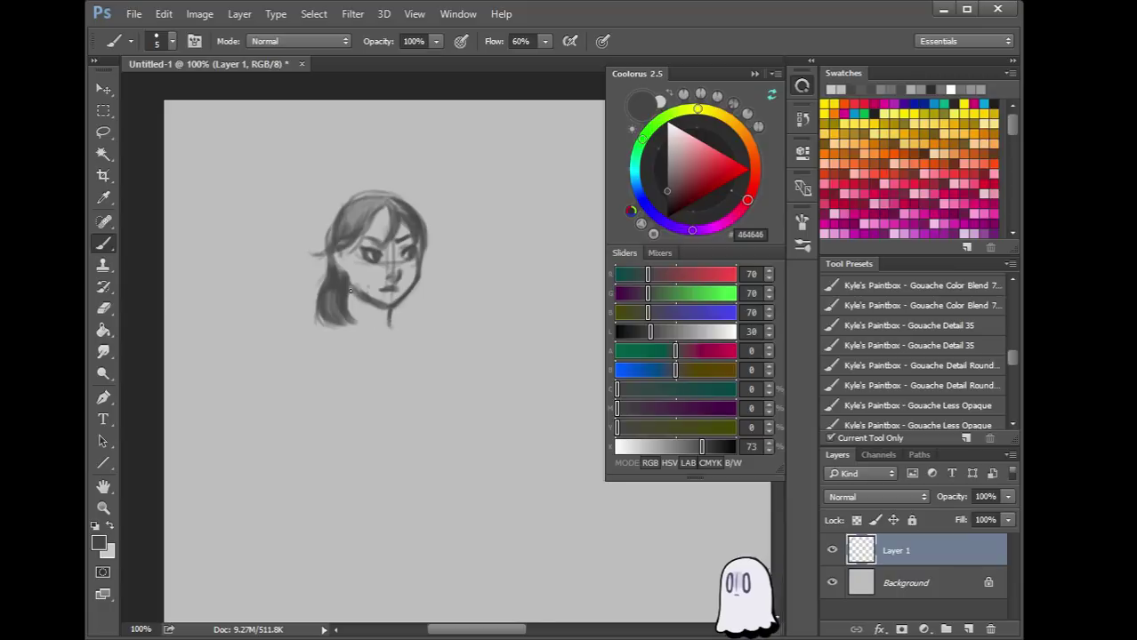
mouse_move(358, 236)
mouse_down()
mouse_move(345, 269)
mouse_move(356, 297)
mouse_move(349, 256)
mouse_up()
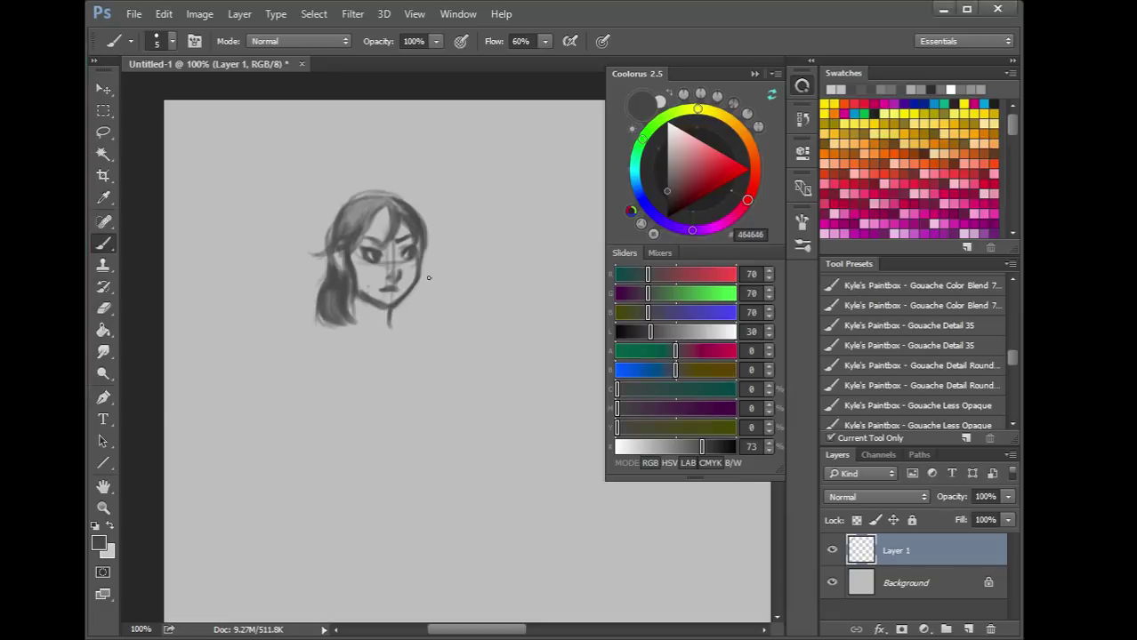
Add hair behind the neck's right side, lengthen the left lock into a curved tip, and darken the strands at the left temple
drag(404, 302, 404, 322)
mouse_move(356, 297)
mouse_down()
mouse_move(349, 332)
mouse_move(393, 323)
mouse_up()
mouse_move(346, 283)
mouse_down()
mouse_move(364, 338)
mouse_move(347, 320)
mouse_move(363, 370)
mouse_up()
mouse_move(342, 326)
mouse_down()
mouse_move(359, 372)
mouse_move(365, 358)
mouse_move(359, 371)
mouse_up()
mouse_move(327, 251)
mouse_down()
mouse_move(342, 207)
mouse_move(352, 218)
mouse_up()
mouse_move(347, 233)
mouse_down()
mouse_move(361, 208)
mouse_move(324, 273)
mouse_up()
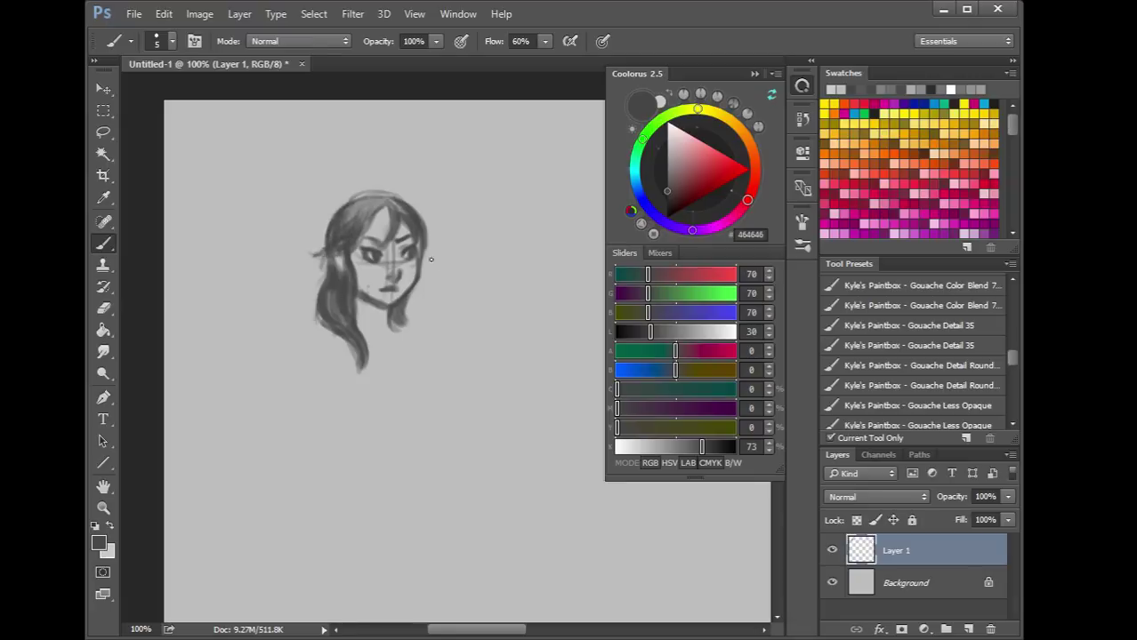
Sample greys from the face and blend the cheek, jaw and mouth shading using a 9 px brush with pressure-controlled opacity
alt+click(360, 296)
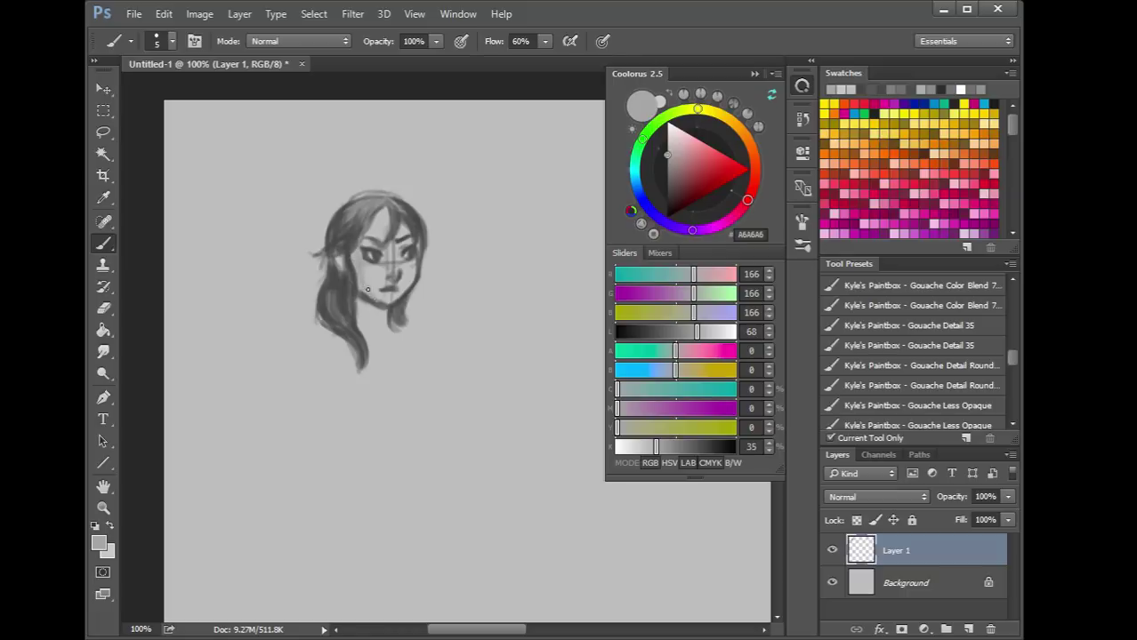
click(460, 41)
key(ctrl+plus)
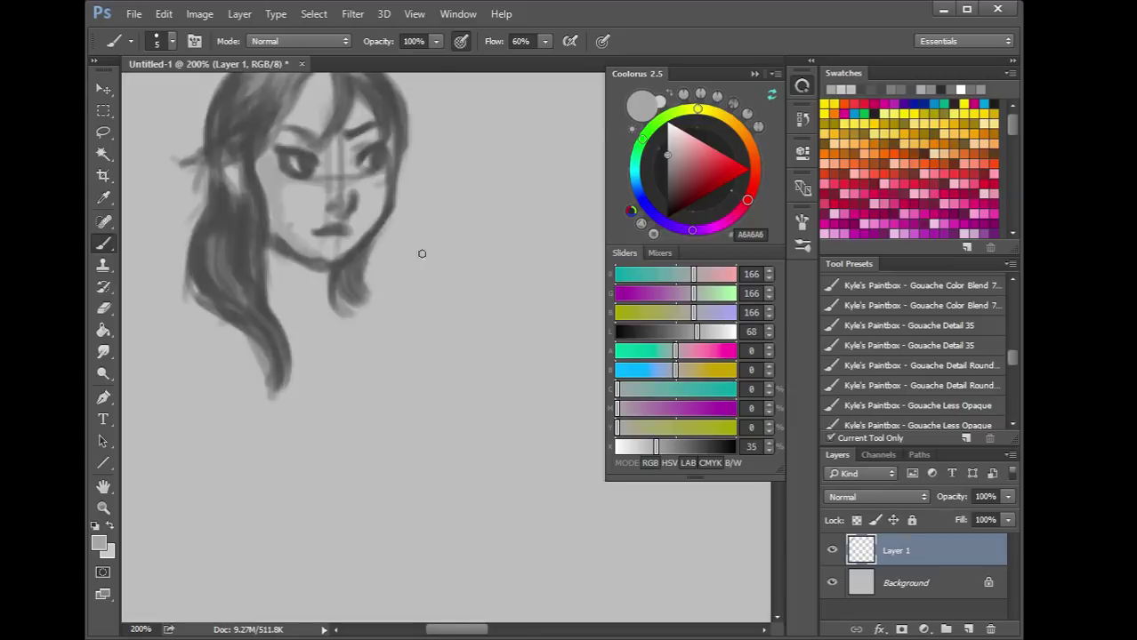
drag(363, 298, 393, 360)
key(ctrl+minus)
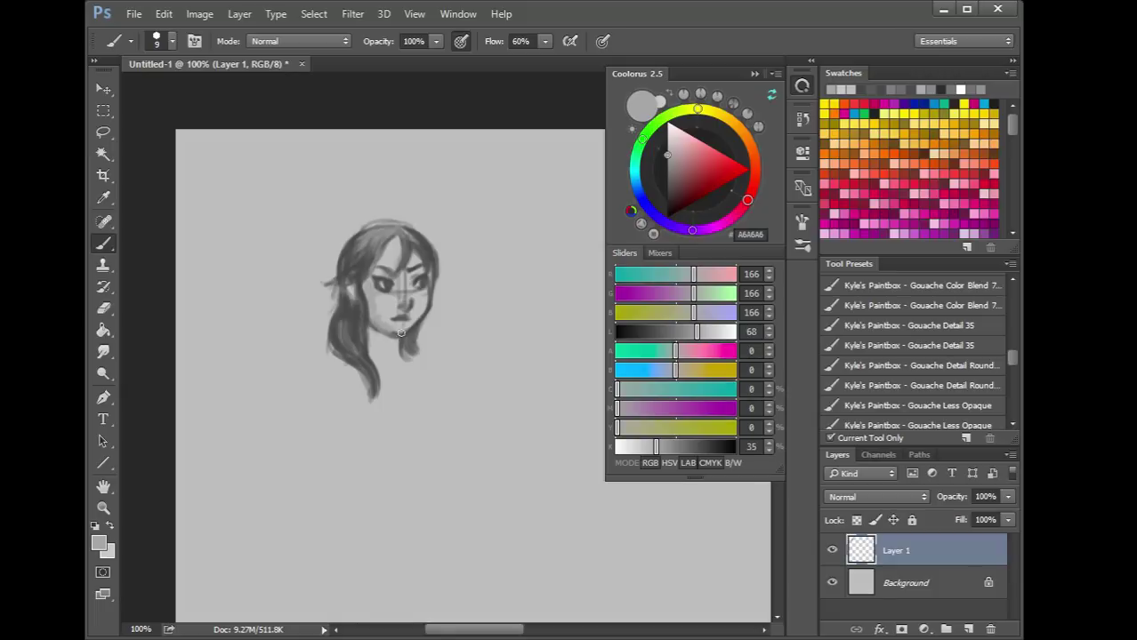
alt+click(399, 337)
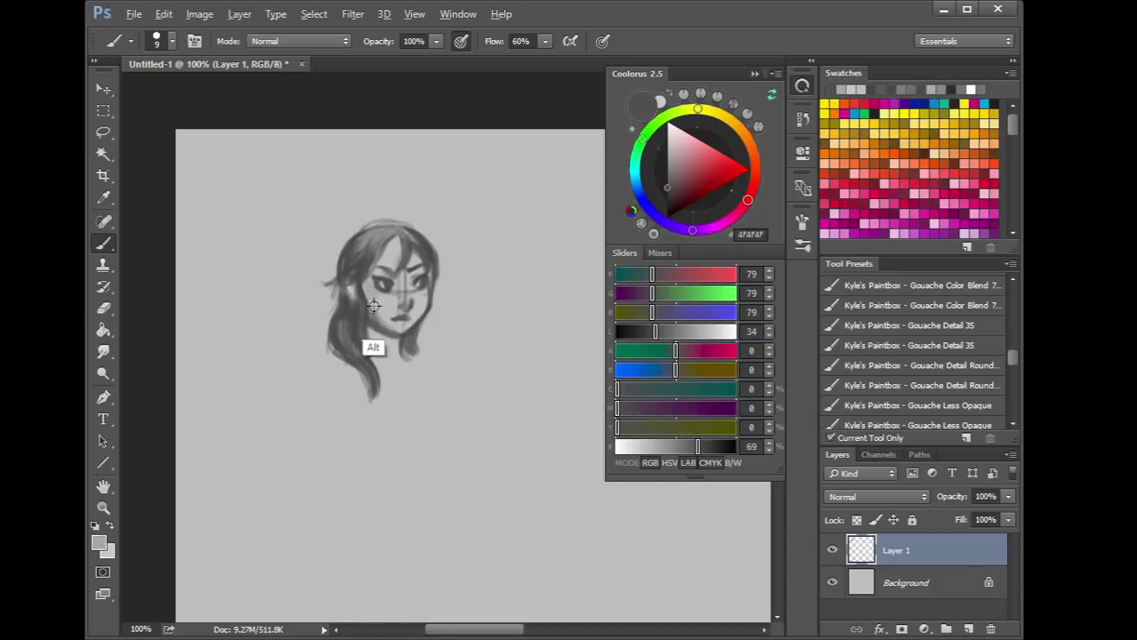
alt+click(377, 312)
alt+click(388, 316)
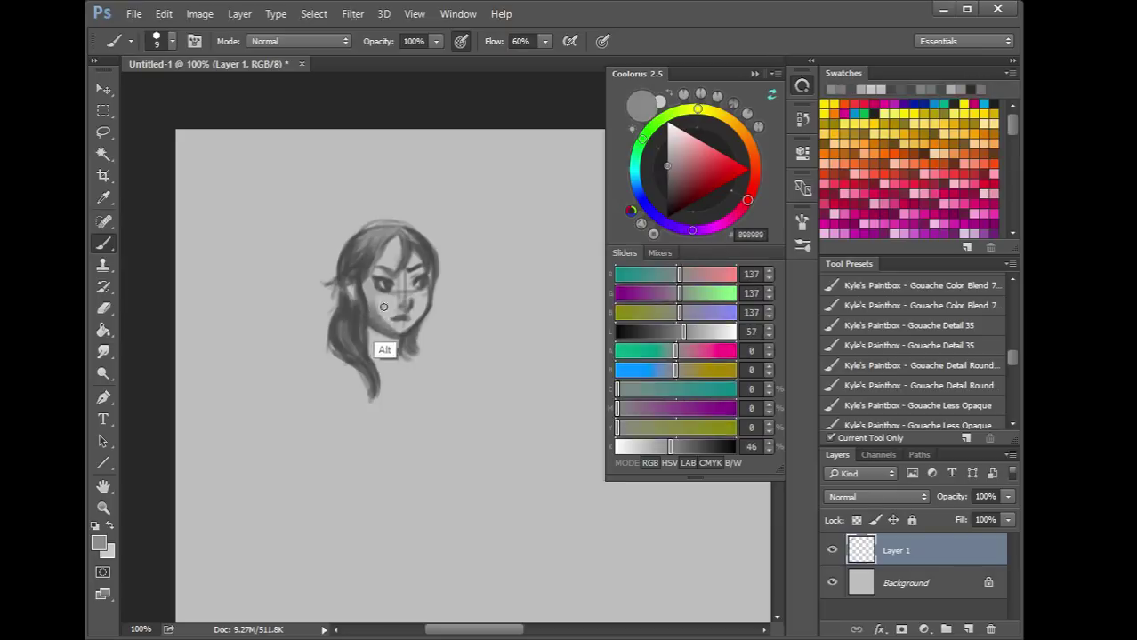
alt+click(388, 317)
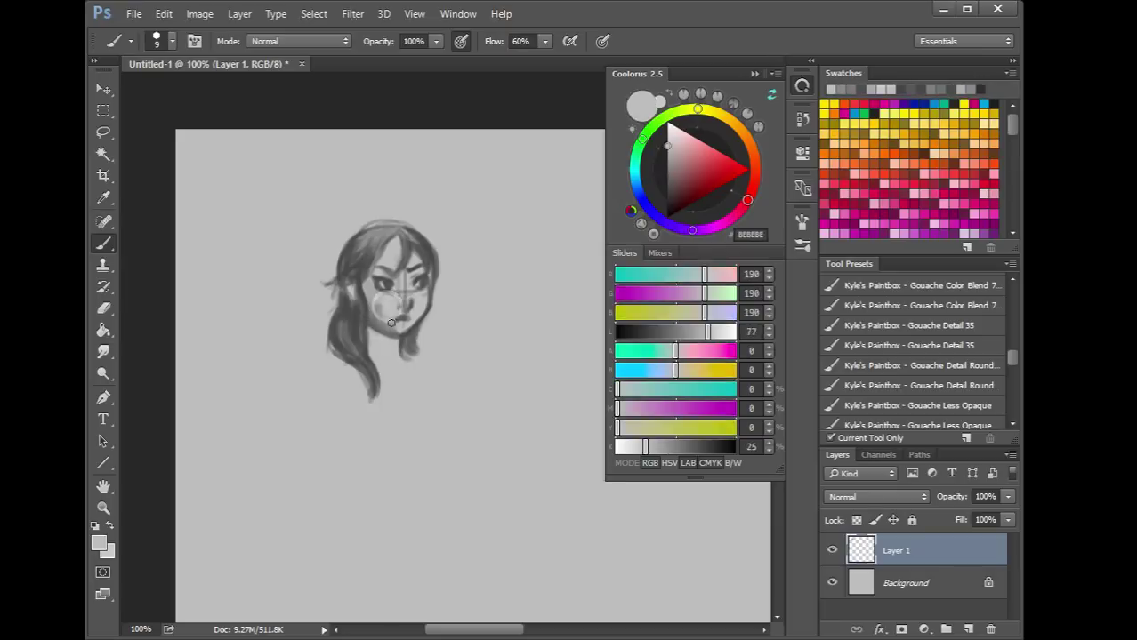
alt+click(399, 320)
mouse_move(386, 324)
mouse_down()
mouse_move(373, 302)
mouse_move(384, 312)
mouse_up()
Choose the Kyle's Paintbox - Gouache Detail 35 brush at 10 px with pressure-controlled opacity, and set the colour to 60% black
mouse_move(485, 373)
mouse_down()
mouse_move(376, 375)
mouse_move(338, 360)
mouse_up()
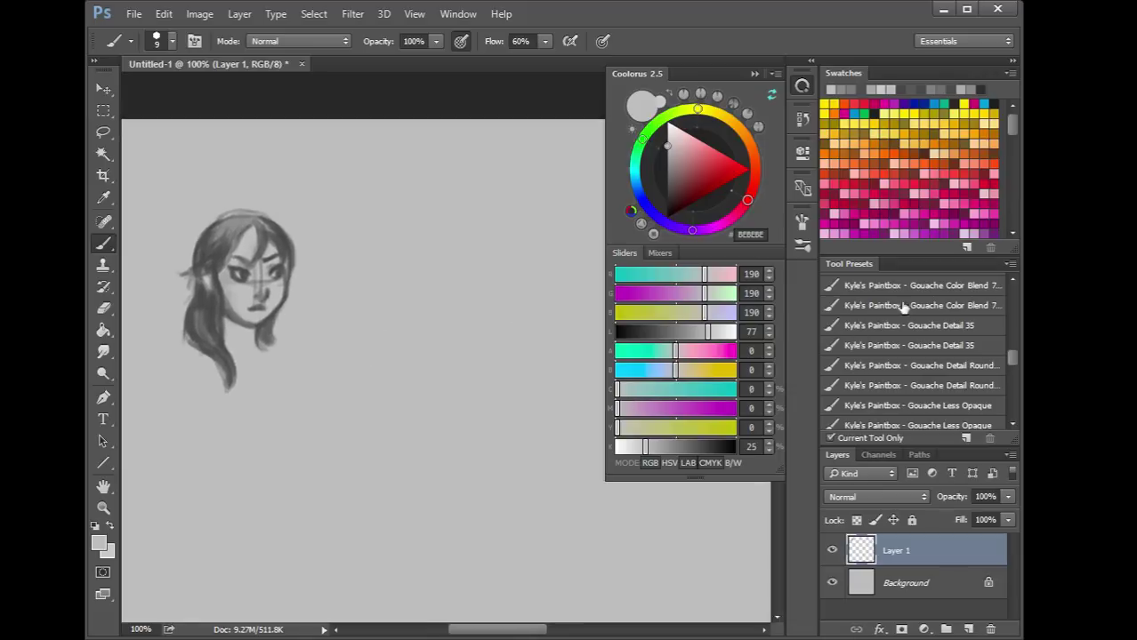
click(946, 329)
key([)
key([)
key([)
key([)
key([)
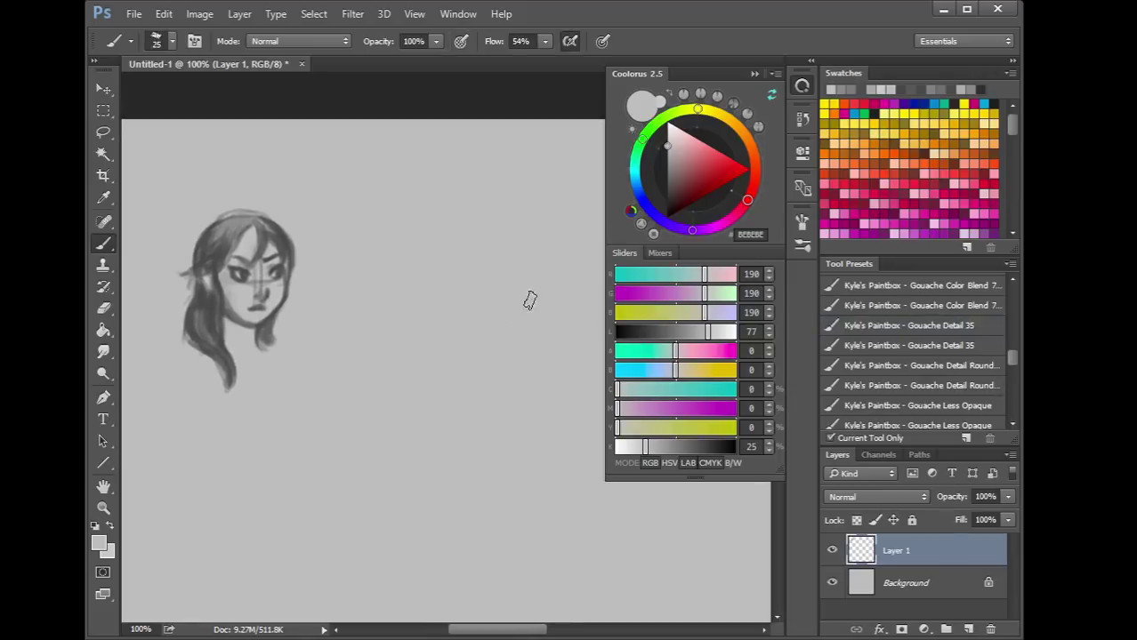
key(bracketright)
click(461, 41)
mouse_move(428, 207)
mouse_down()
mouse_move(423, 241)
mouse_move(410, 224)
mouse_up()
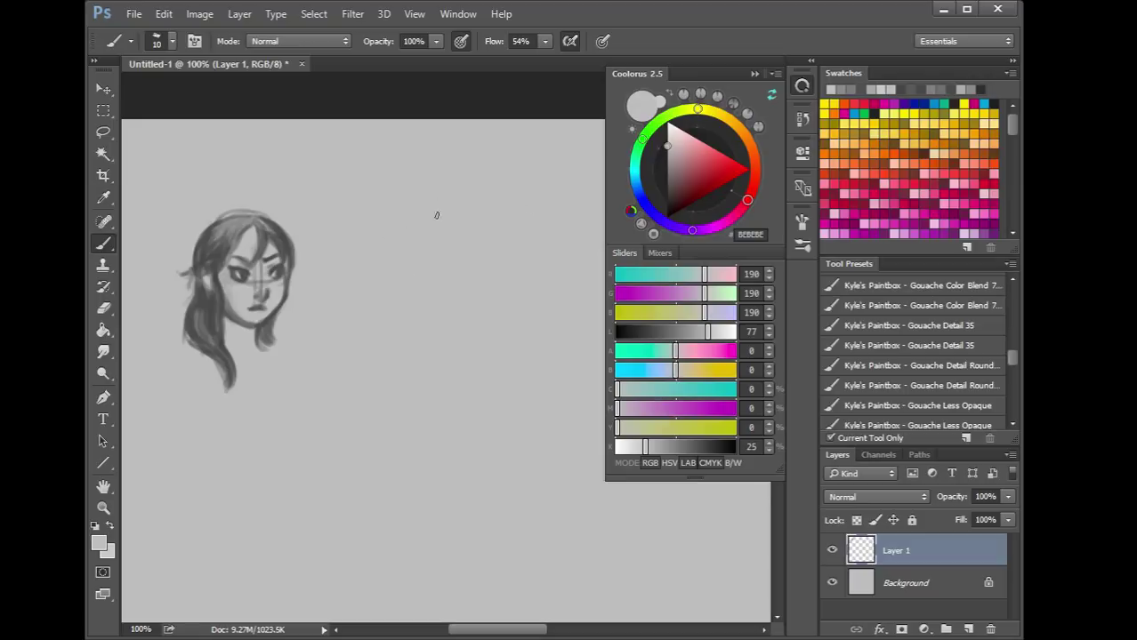
drag(658, 446, 686, 447)
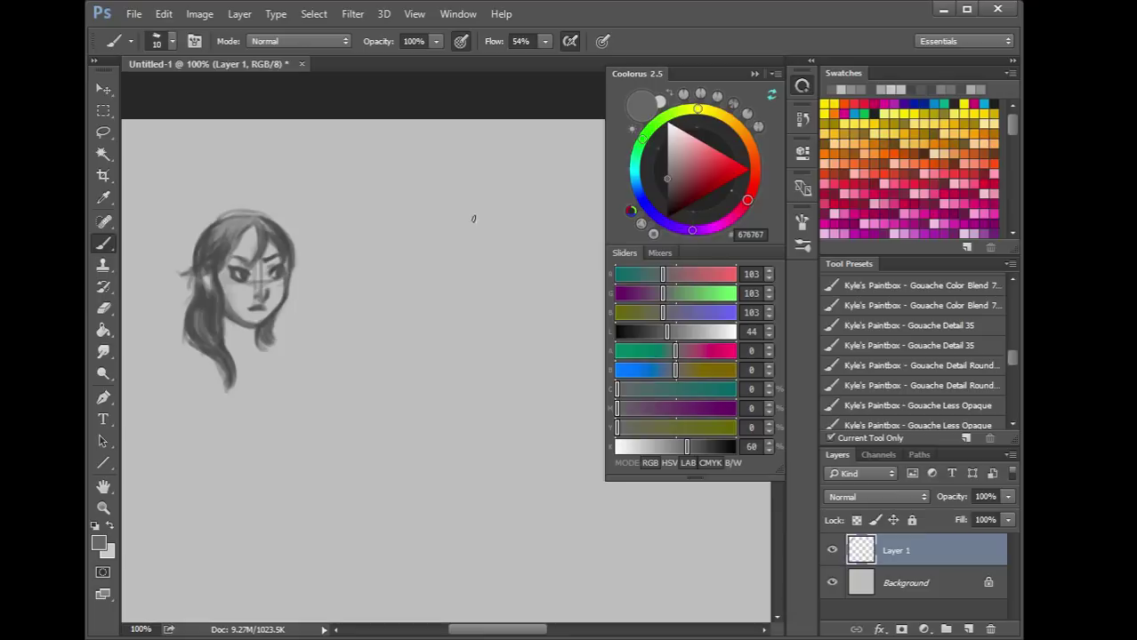
Sketch a second head right of the first one, with a curved left outline, a shaded chin and two neck lines
mouse_move(477, 222)
mouse_down()
mouse_move(445, 264)
mouse_move(454, 308)
mouse_up()
mouse_move(452, 282)
mouse_down()
mouse_move(473, 334)
mouse_move(450, 287)
mouse_move(479, 336)
mouse_move(493, 340)
mouse_move(474, 327)
mouse_move(515, 338)
mouse_move(529, 325)
mouse_move(488, 342)
mouse_move(479, 336)
mouse_move(530, 323)
mouse_move(493, 347)
mouse_move(529, 325)
mouse_move(528, 360)
mouse_up()
drag(479, 331, 473, 374)
mouse_move(521, 330)
mouse_down()
mouse_move(530, 370)
mouse_move(469, 364)
mouse_move(474, 372)
mouse_up()
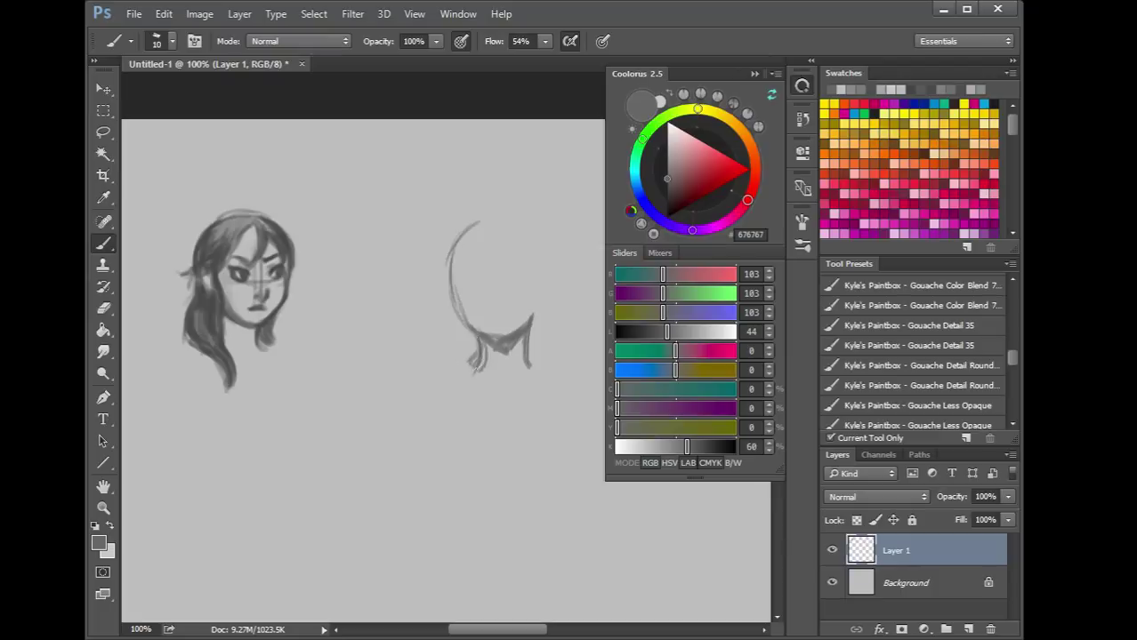
mouse_move(524, 343)
mouse_down()
mouse_move(471, 362)
mouse_move(467, 345)
mouse_move(460, 386)
mouse_up()
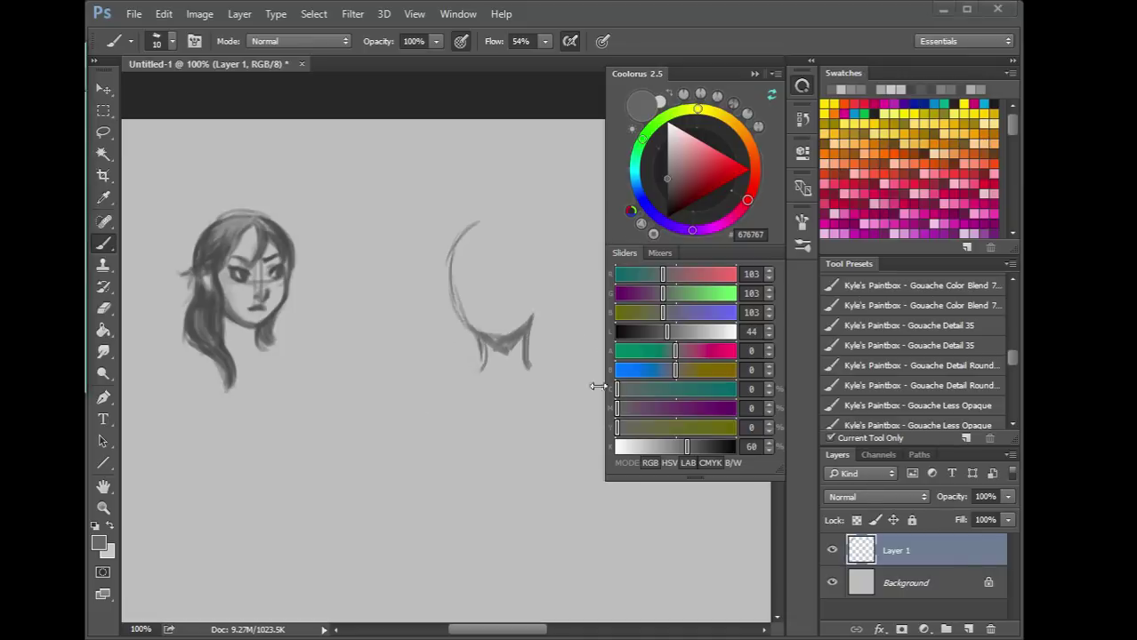
Reload the Gouache Detail 35 brush at 9 px, extend the second head's upper curve, and start the hat's lower edge
click(914, 332)
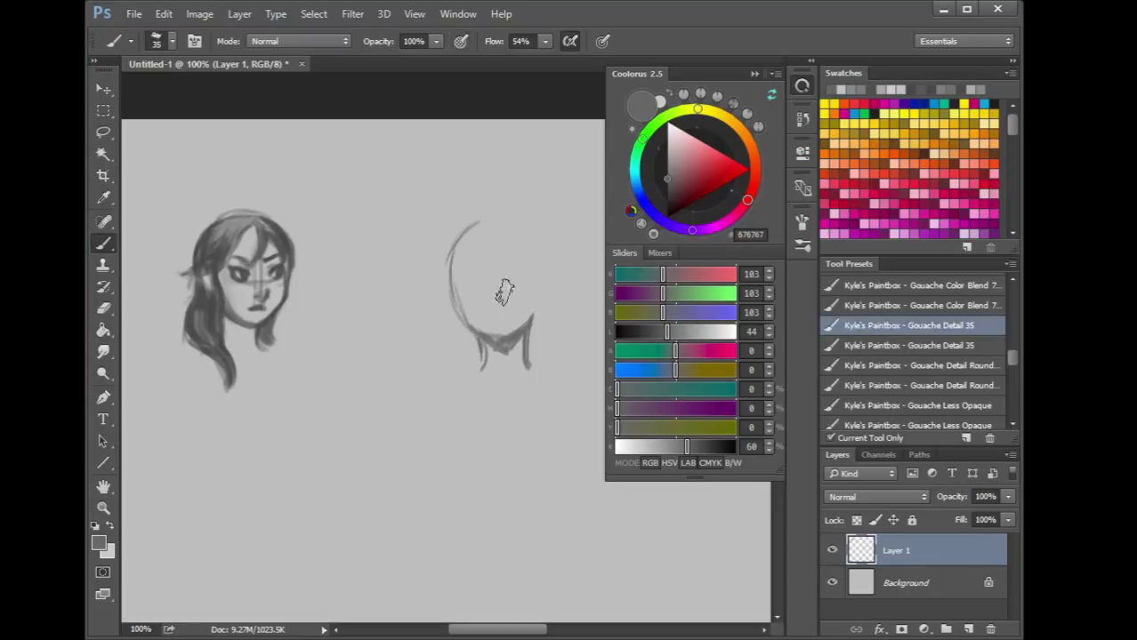
key([)
key([)
key([)
key([)
key([)
key(bracketleft)
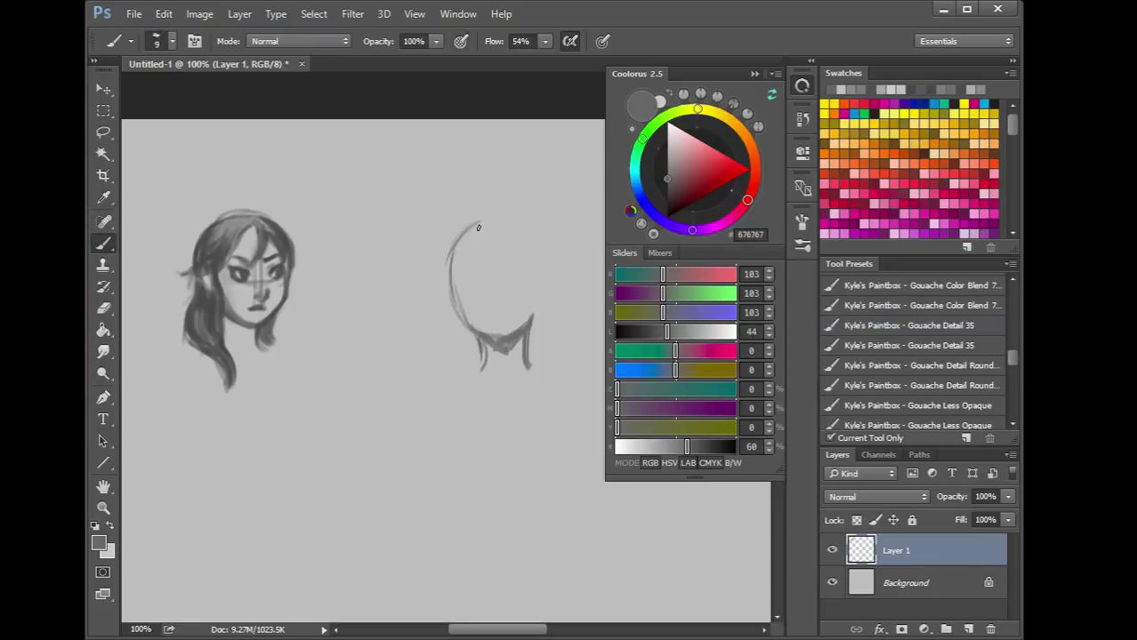
drag(472, 227, 498, 216)
drag(457, 239, 484, 260)
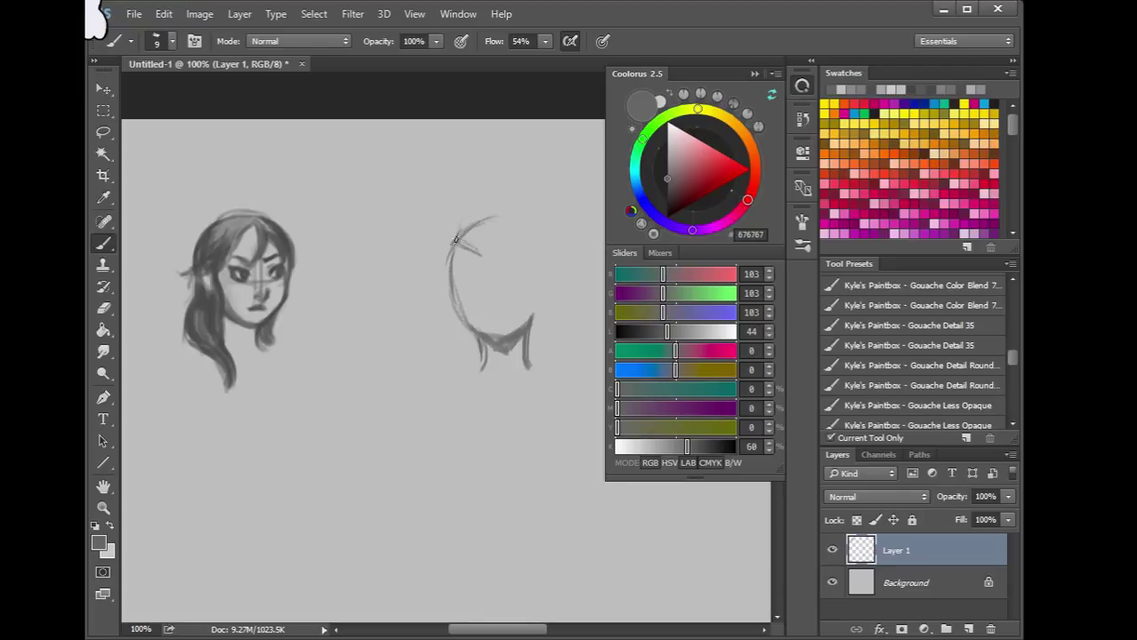
Draw the hat's rounded crown, V-shaped bands and the hairline below them, and undo the erasing of the hat
mouse_move(460, 229)
mouse_down()
mouse_move(479, 201)
mouse_move(498, 197)
mouse_move(473, 207)
mouse_move(507, 221)
mouse_move(499, 194)
mouse_move(524, 205)
mouse_move(541, 234)
mouse_move(494, 265)
mouse_up()
mouse_move(469, 222)
mouse_down()
mouse_move(488, 243)
mouse_move(467, 220)
mouse_move(500, 244)
mouse_move(489, 241)
mouse_move(525, 221)
mouse_up()
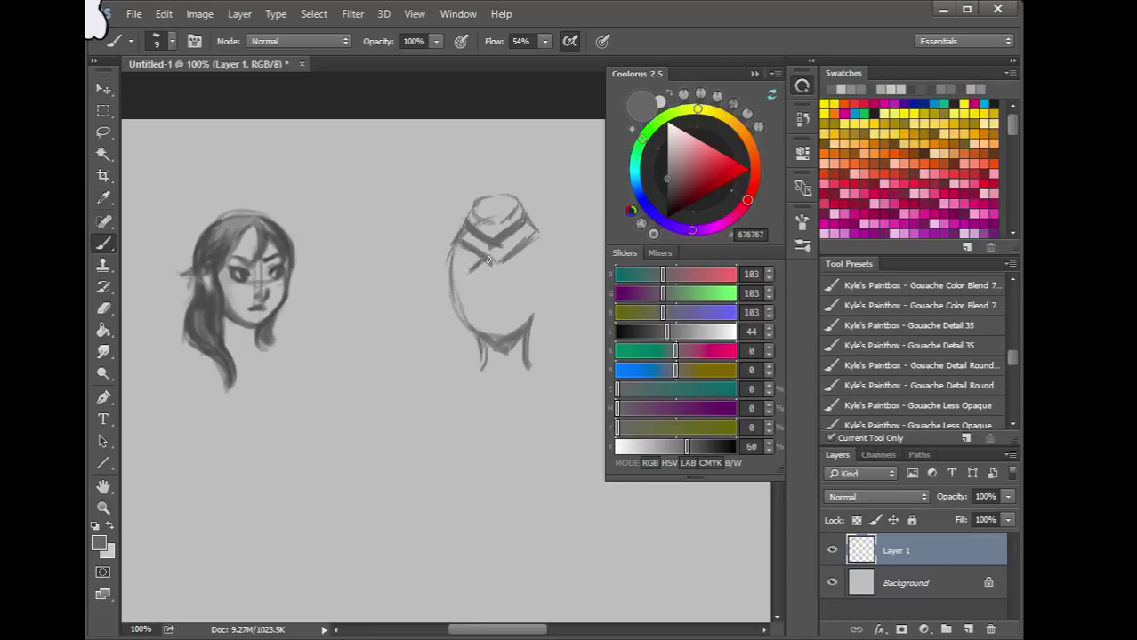
drag(450, 279, 469, 260)
mouse_move(516, 255)
mouse_down()
mouse_move(492, 267)
mouse_move(545, 225)
mouse_up()
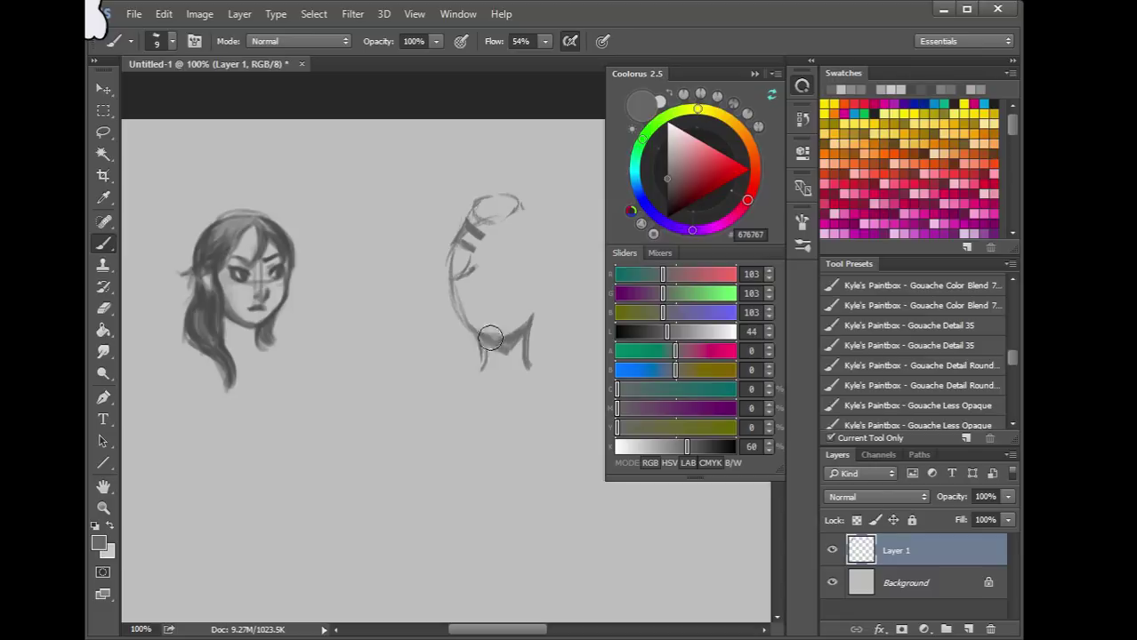
key(ctrl+z)
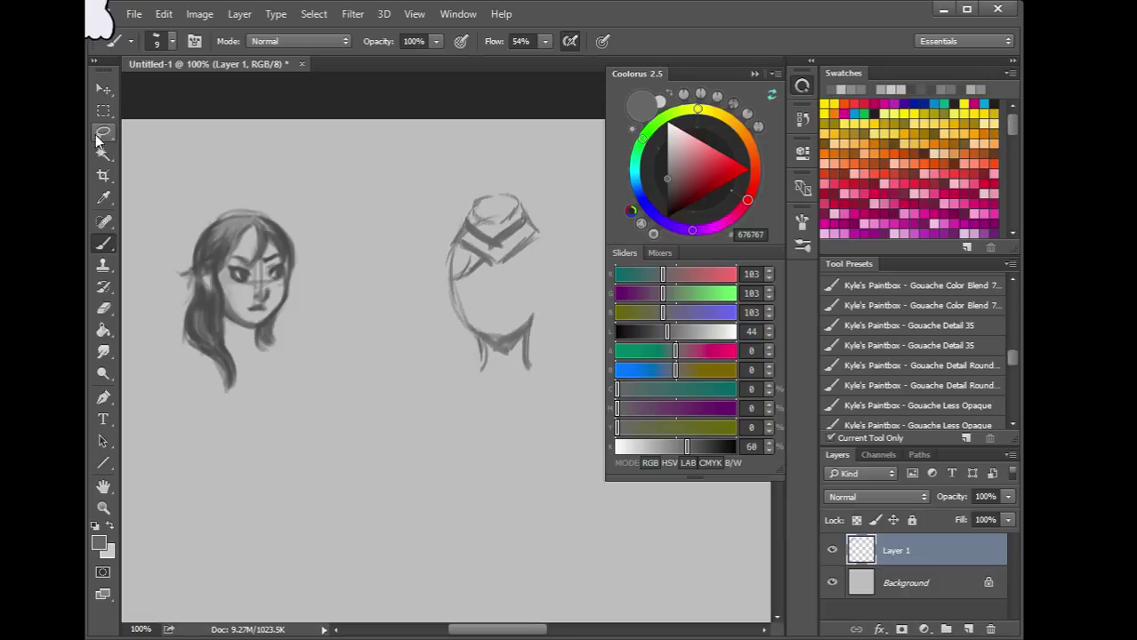
Reselect the Kyle's Paintbox - Gouache Detail 35 brush preset
drag(103, 131, 151, 127)
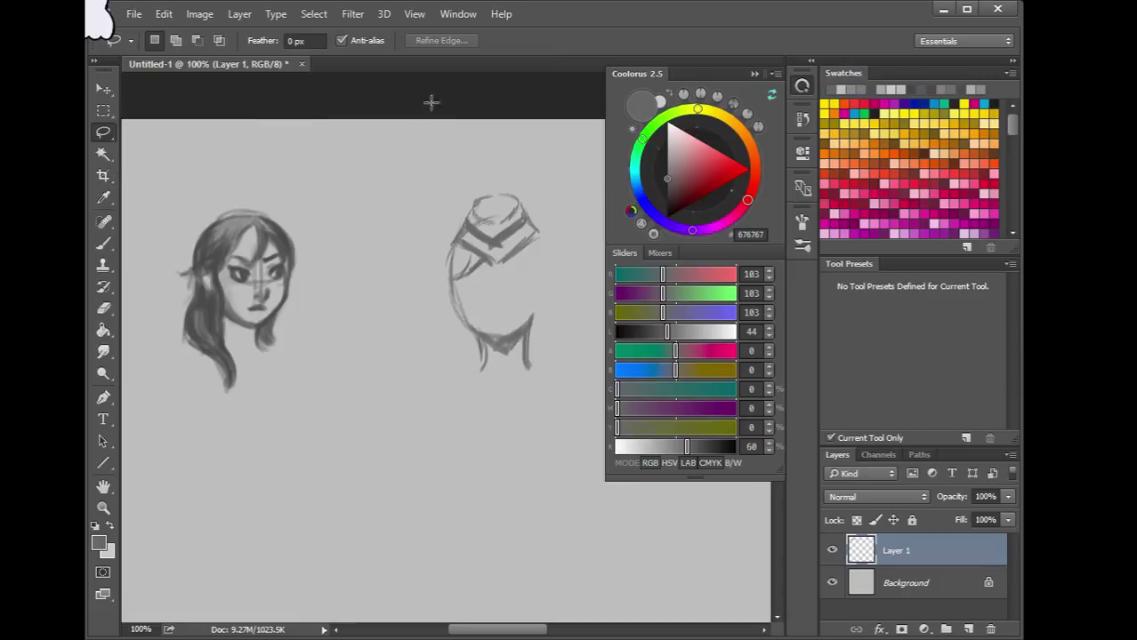
click(102, 244)
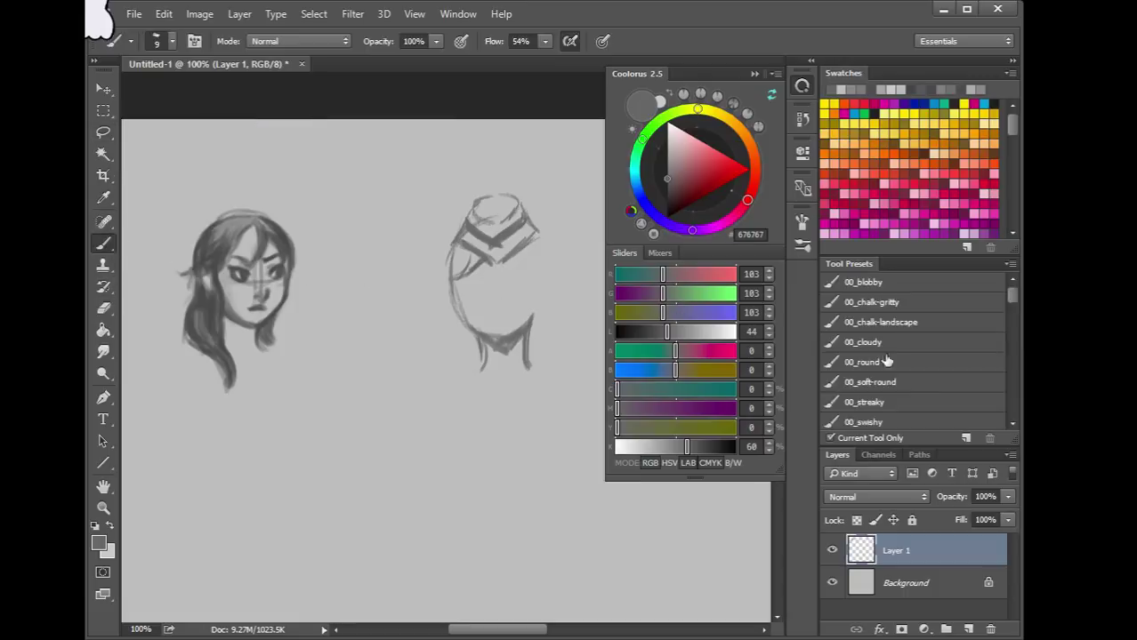
drag(1014, 294, 1018, 354)
click(973, 340)
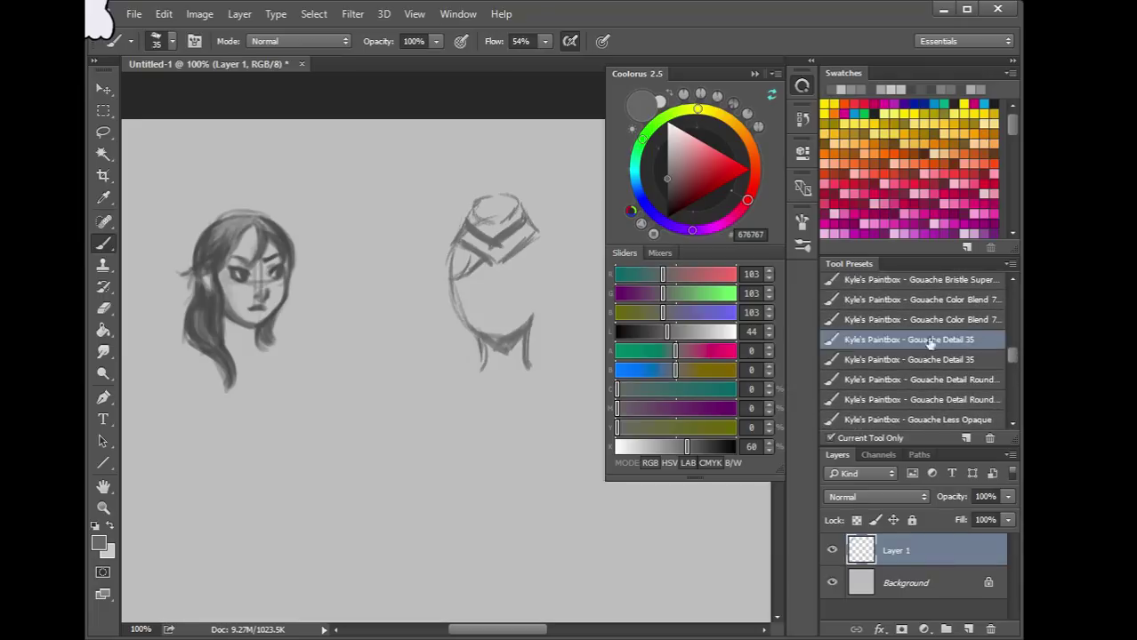
Select the whole hat on the second head with a freehand lasso outline
key(l)
mouse_move(476, 192)
mouse_down()
mouse_move(449, 240)
mouse_move(489, 267)
mouse_move(522, 258)
mouse_move(555, 227)
mouse_move(532, 194)
mouse_move(485, 185)
mouse_up()
key(b)
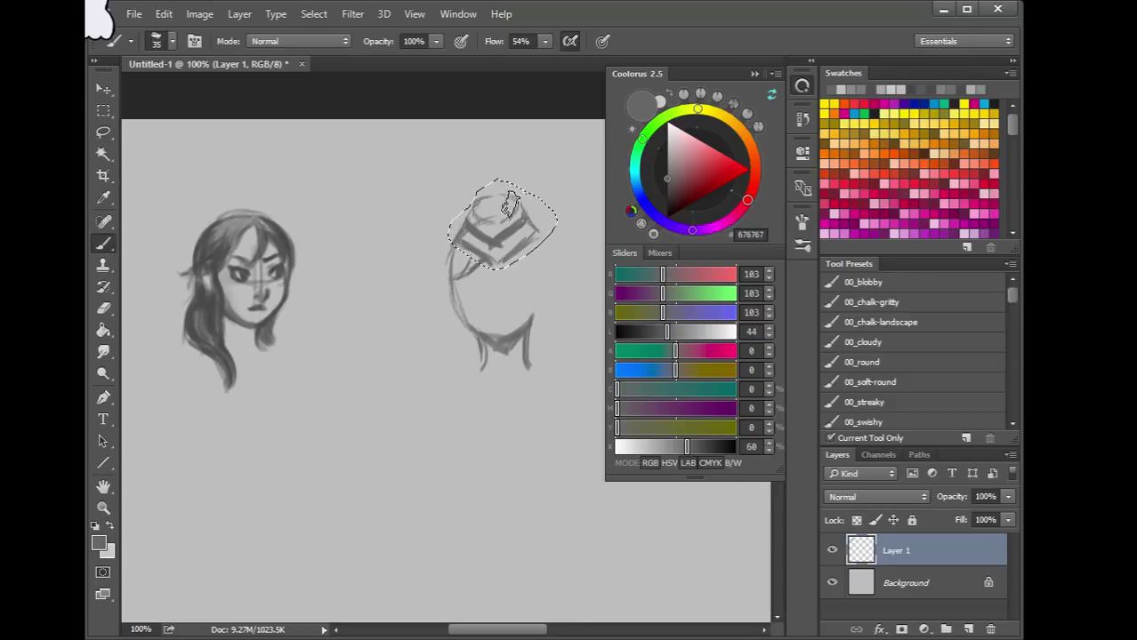
Apply a Perspective transform to the selected hat, narrowing its top and widening its base
key(ctrl+t)
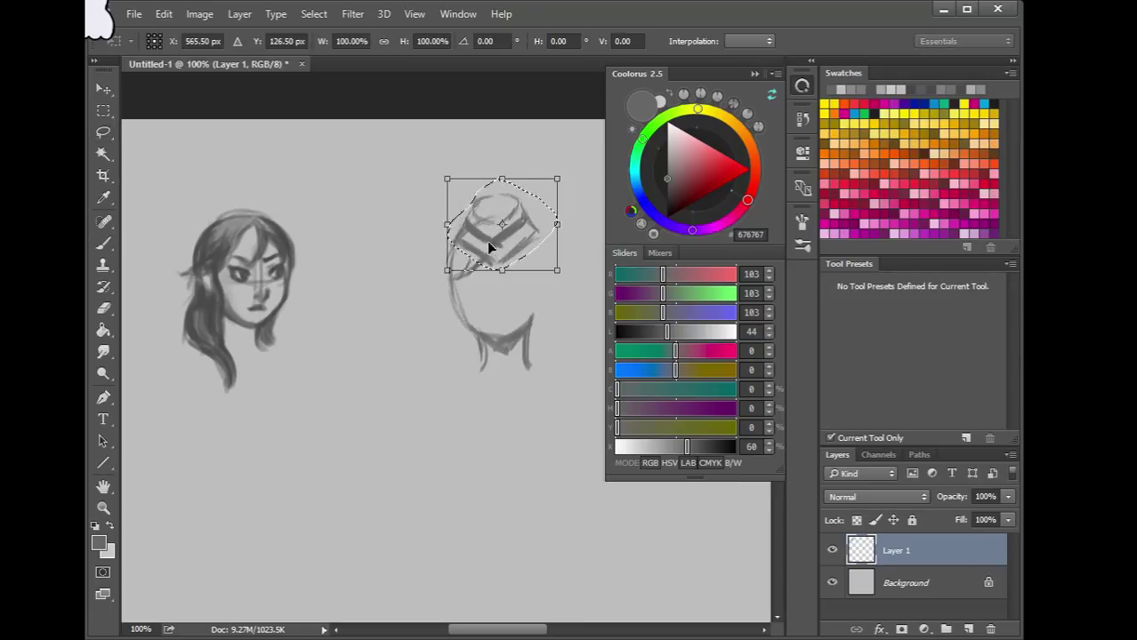
right_click(512, 254)
click(551, 259)
right_click(528, 239)
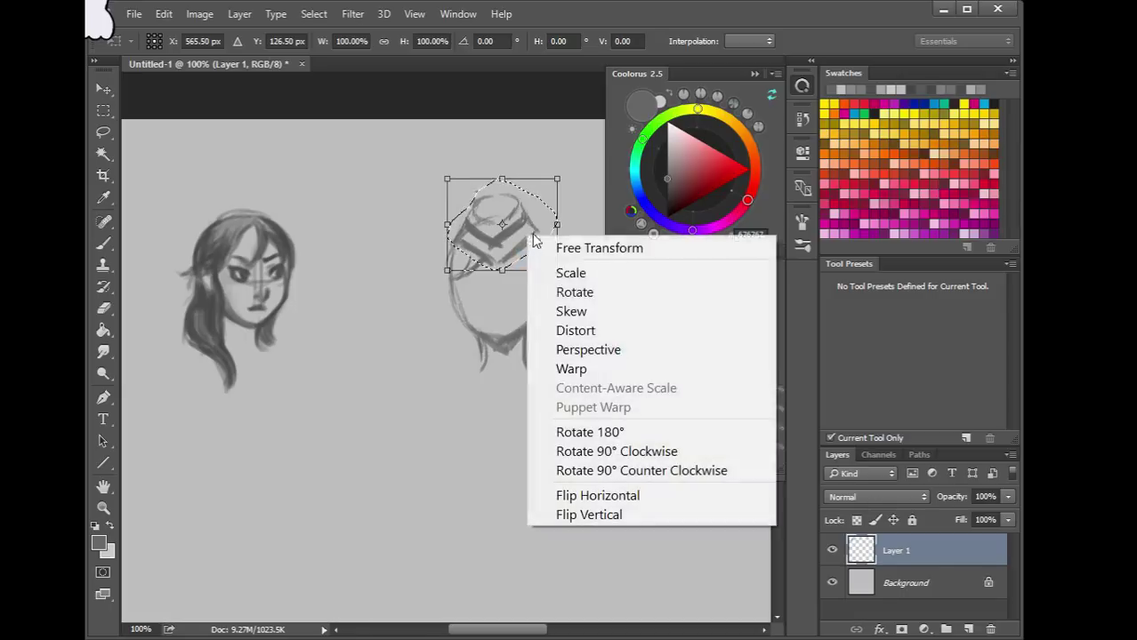
click(574, 368)
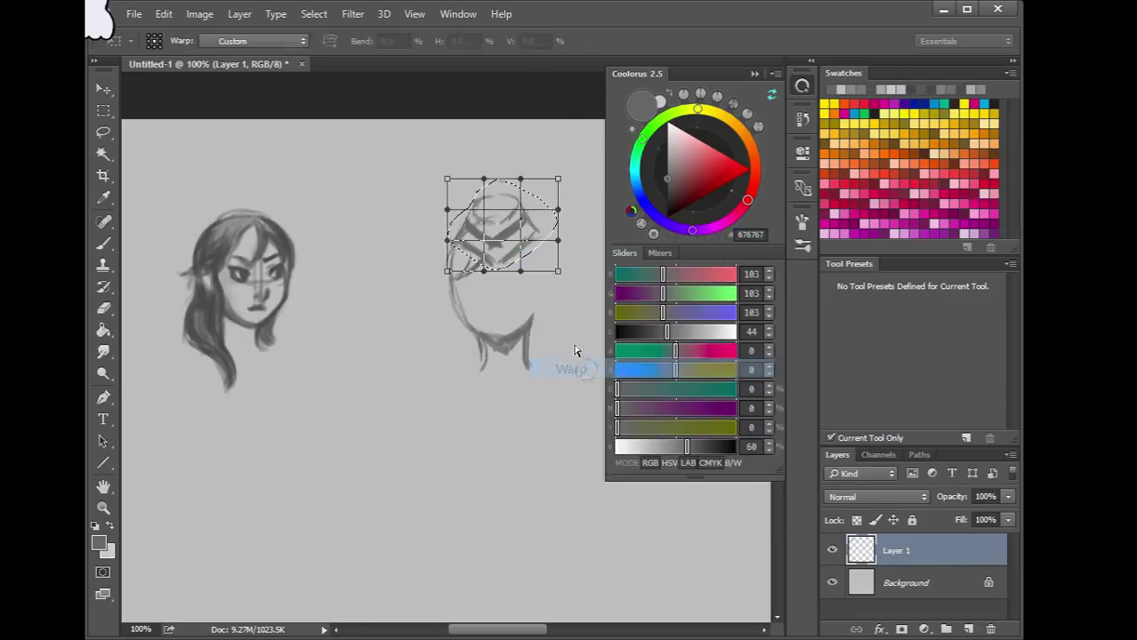
right_click(510, 231)
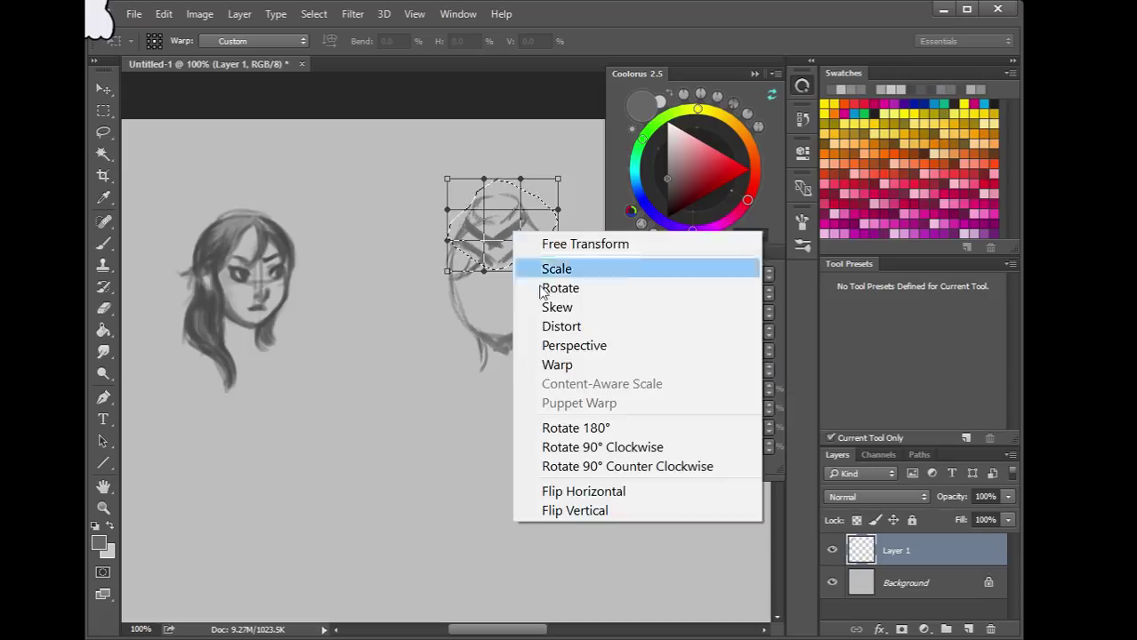
click(557, 345)
drag(446, 271, 512, 256)
drag(557, 186, 549, 186)
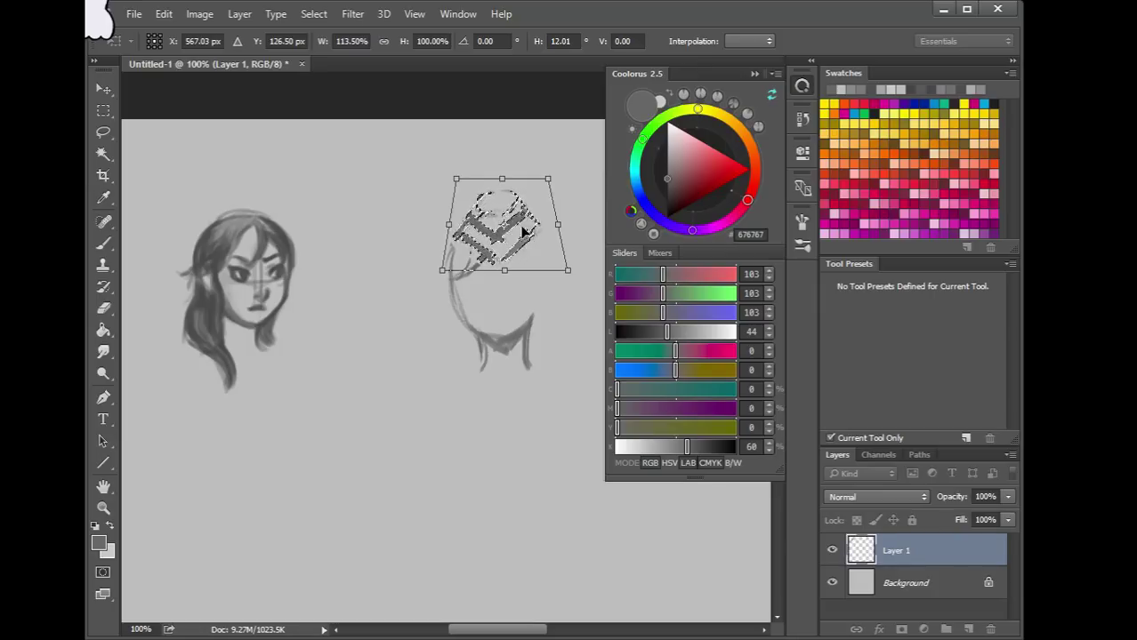
Warp the hat by raising its lower edge and curving its top edge down, and apply the transform
right_click(518, 250)
click(556, 370)
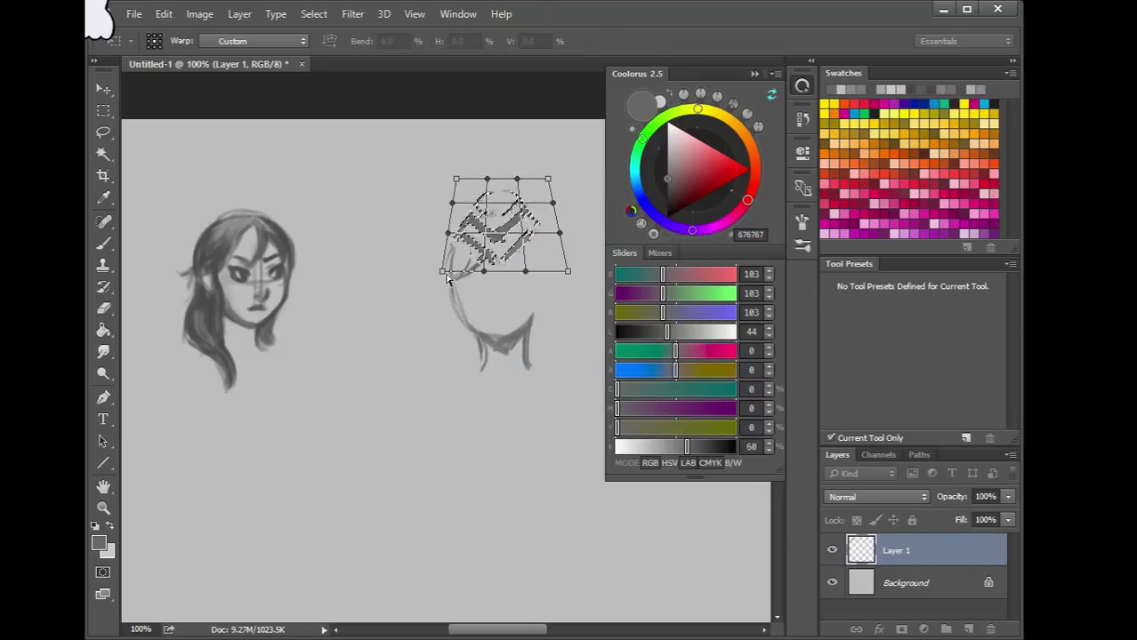
drag(443, 271, 444, 261)
mouse_move(519, 270)
mouse_down()
mouse_move(515, 258)
mouse_move(486, 255)
mouse_up()
mouse_move(486, 178)
mouse_down()
mouse_move(512, 264)
mouse_move(564, 265)
mouse_up()
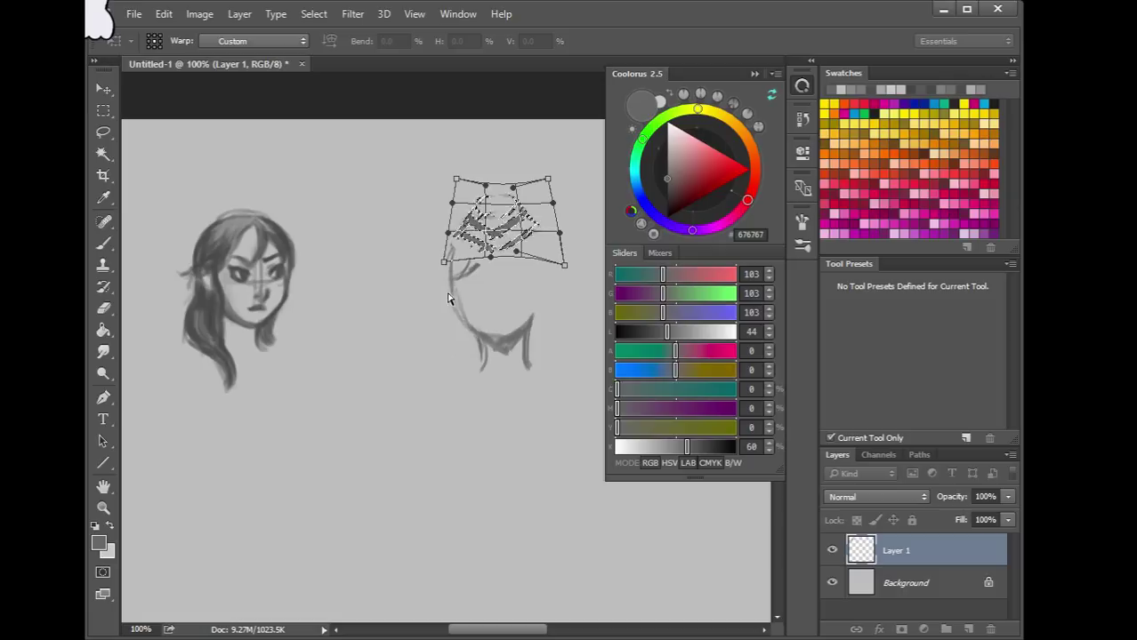
key(Return)
key(b)
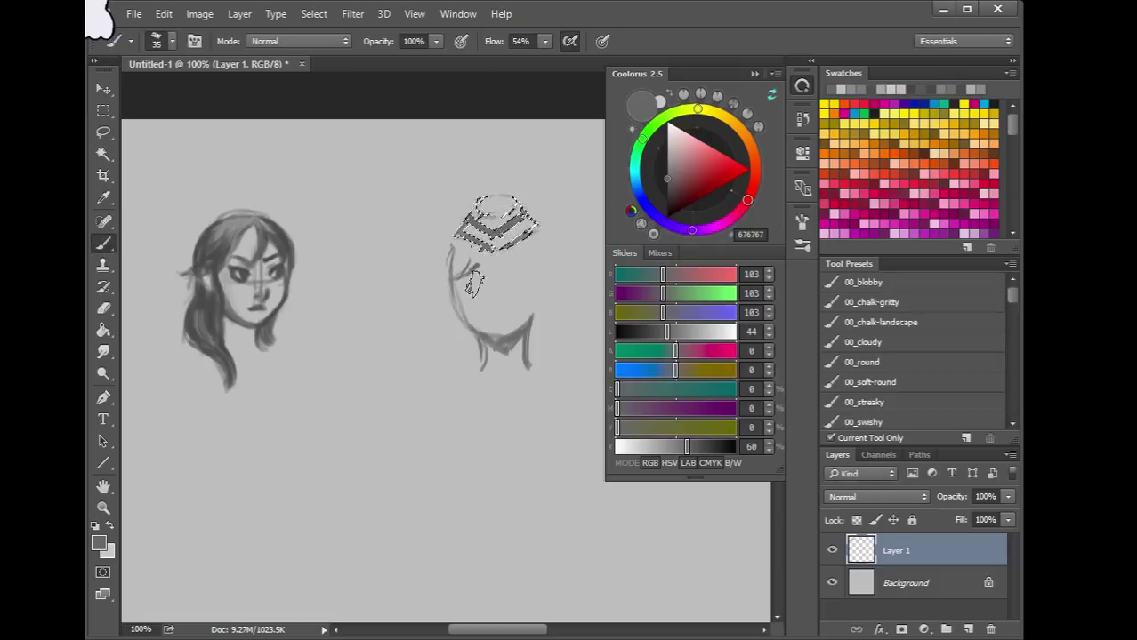
Deselect the hat, reduce the brush size to 10 and sketch the second head's eye guideline and left hair outline beneath the hat
key(ctrl+d)
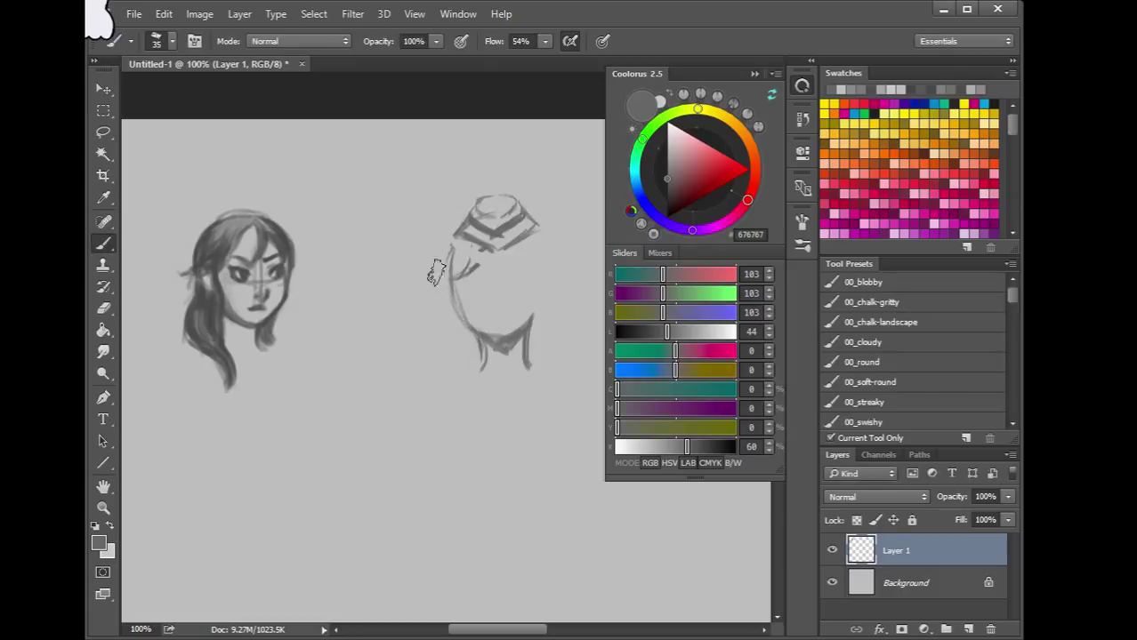
key(bracketleft)
key(bracketleft)
key(bracketleft)
key(bracketleft)
key(bracketleft)
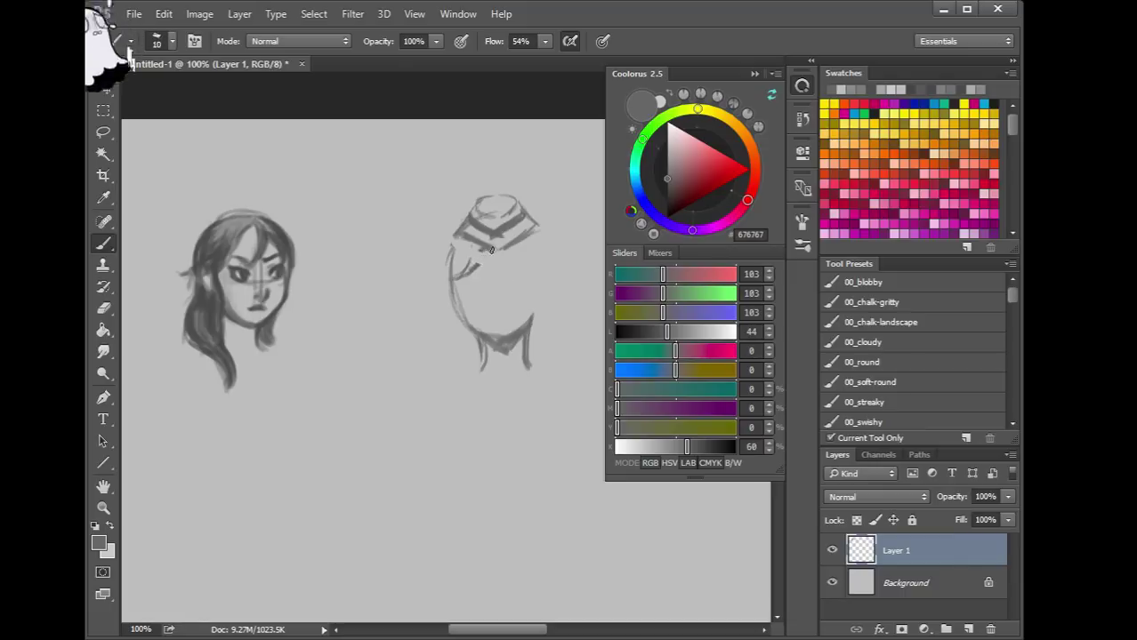
mouse_move(473, 265)
mouse_down()
mouse_move(458, 310)
mouse_move(453, 274)
mouse_move(470, 322)
mouse_move(452, 254)
mouse_move(495, 334)
mouse_up()
mouse_move(457, 283)
mouse_down()
mouse_move(516, 273)
mouse_move(444, 283)
mouse_up()
drag(480, 247, 442, 284)
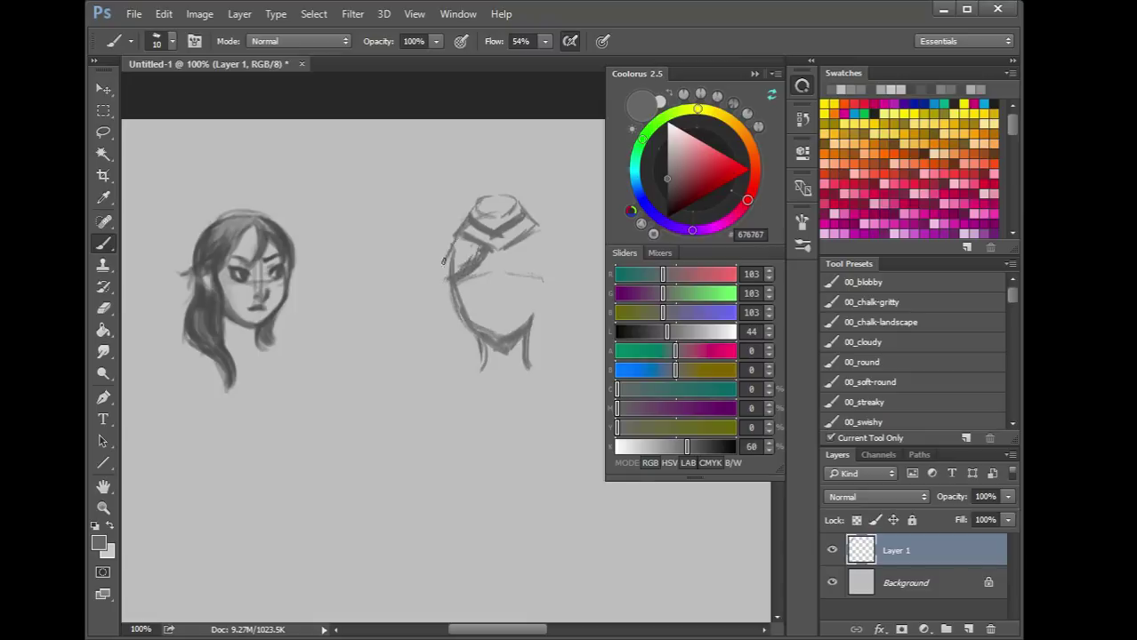
Sketch the ears on both sides of the second head and the hair coming down from the hat's right side
mouse_move(457, 238)
mouse_down()
mouse_move(444, 318)
mouse_move(447, 263)
mouse_move(447, 302)
mouse_up()
mouse_move(543, 281)
mouse_down()
mouse_move(549, 271)
mouse_move(529, 322)
mouse_up()
mouse_move(524, 250)
mouse_down()
mouse_move(519, 275)
mouse_move(537, 285)
mouse_up()
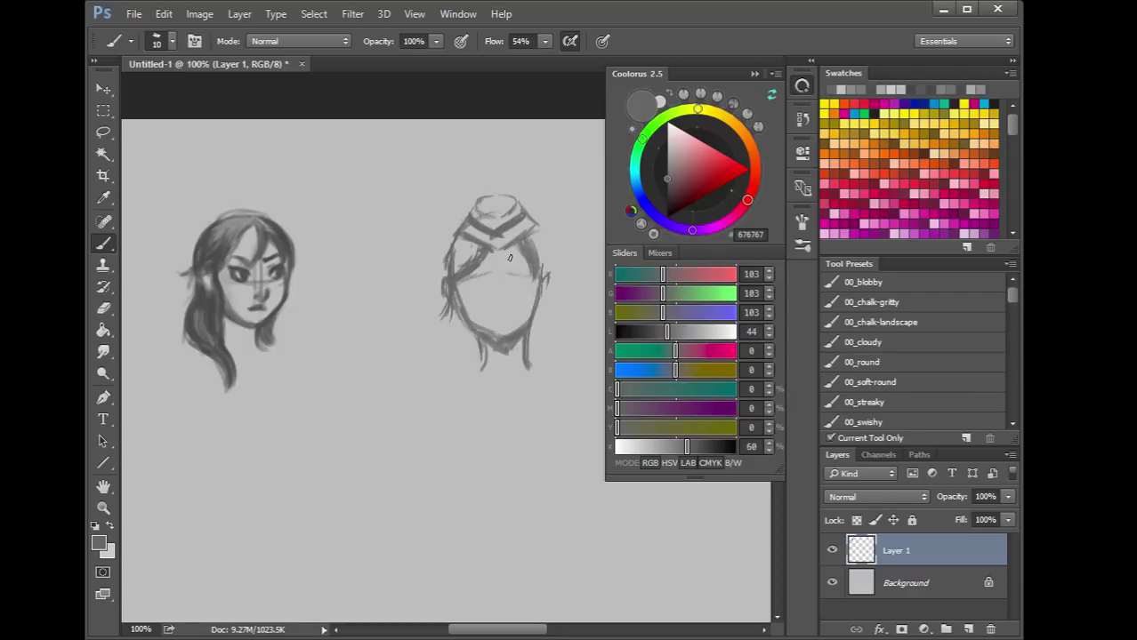
Draw a long lock of hair hanging beside the neck on the left and fill in the hair on both sides of the forehead
mouse_move(451, 269)
mouse_down()
mouse_move(459, 251)
mouse_move(468, 269)
mouse_move(475, 247)
mouse_move(462, 241)
mouse_move(450, 267)
mouse_move(447, 258)
mouse_move(425, 356)
mouse_up()
mouse_move(441, 317)
mouse_down()
mouse_move(438, 367)
mouse_move(426, 340)
mouse_move(451, 375)
mouse_move(440, 323)
mouse_move(461, 376)
mouse_move(442, 325)
mouse_move(463, 374)
mouse_move(456, 314)
mouse_move(446, 361)
mouse_up()
drag(455, 311, 455, 351)
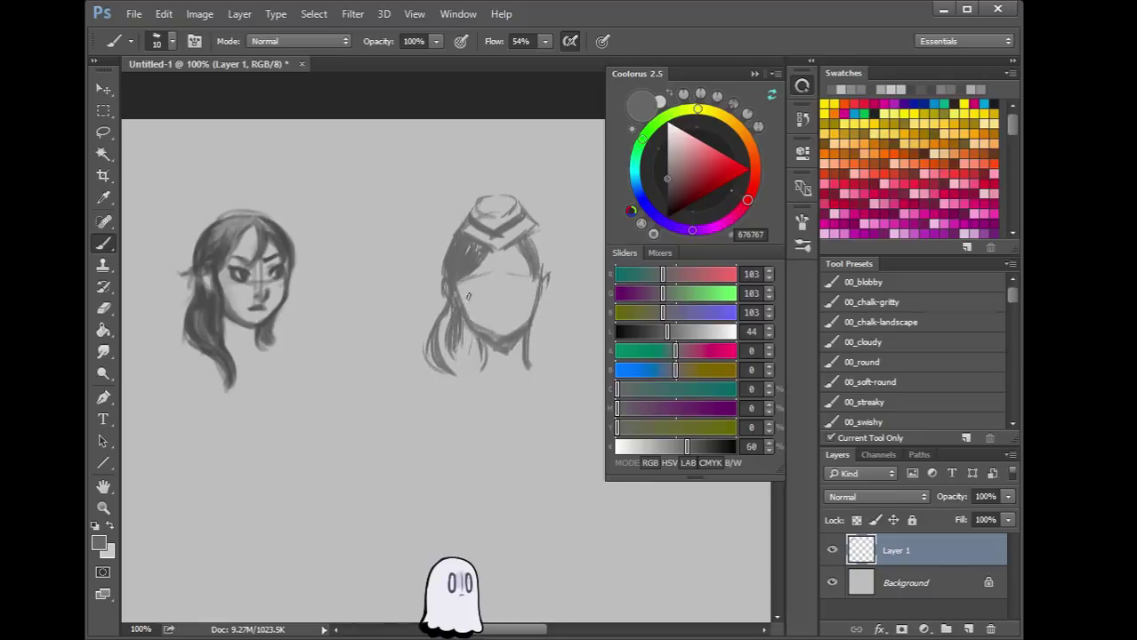
drag(458, 286, 482, 280)
mouse_move(533, 233)
mouse_down()
mouse_move(546, 281)
mouse_move(544, 259)
mouse_up()
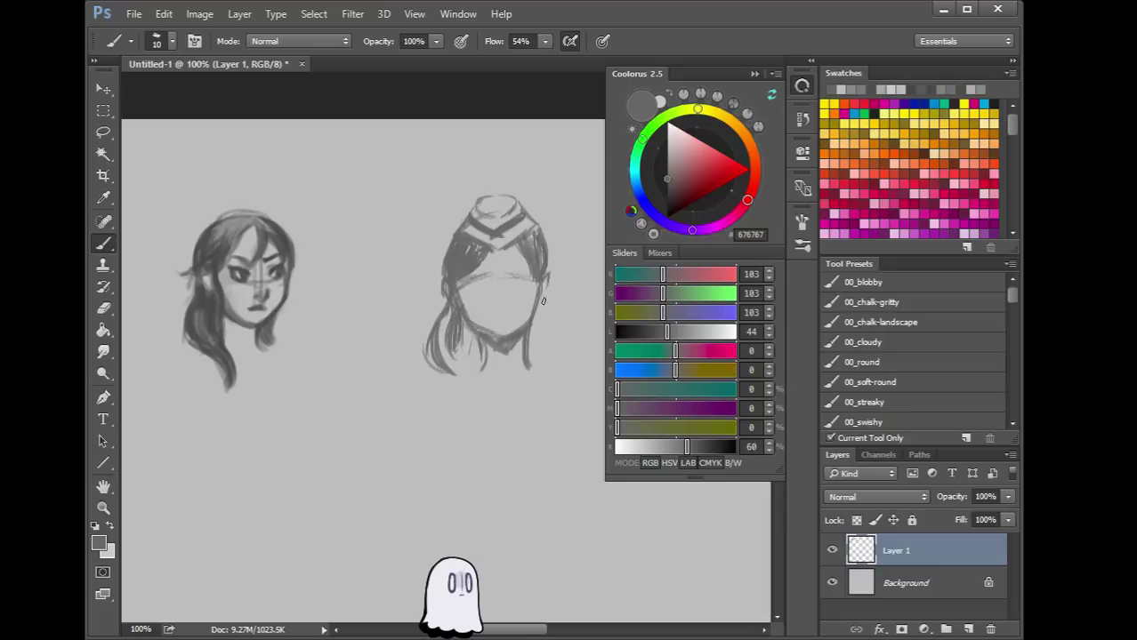
Draw swept bangs across the second head's forehead and shade the hat's band and crown
click(540, 280)
drag(510, 243, 489, 274)
drag(515, 245, 494, 265)
mouse_move(461, 228)
mouse_down()
mouse_move(495, 248)
mouse_move(513, 240)
mouse_up()
mouse_move(484, 202)
mouse_down()
mouse_move(511, 208)
mouse_move(492, 198)
mouse_move(514, 205)
mouse_move(471, 210)
mouse_move(460, 362)
mouse_move(485, 207)
mouse_move(506, 224)
mouse_up()
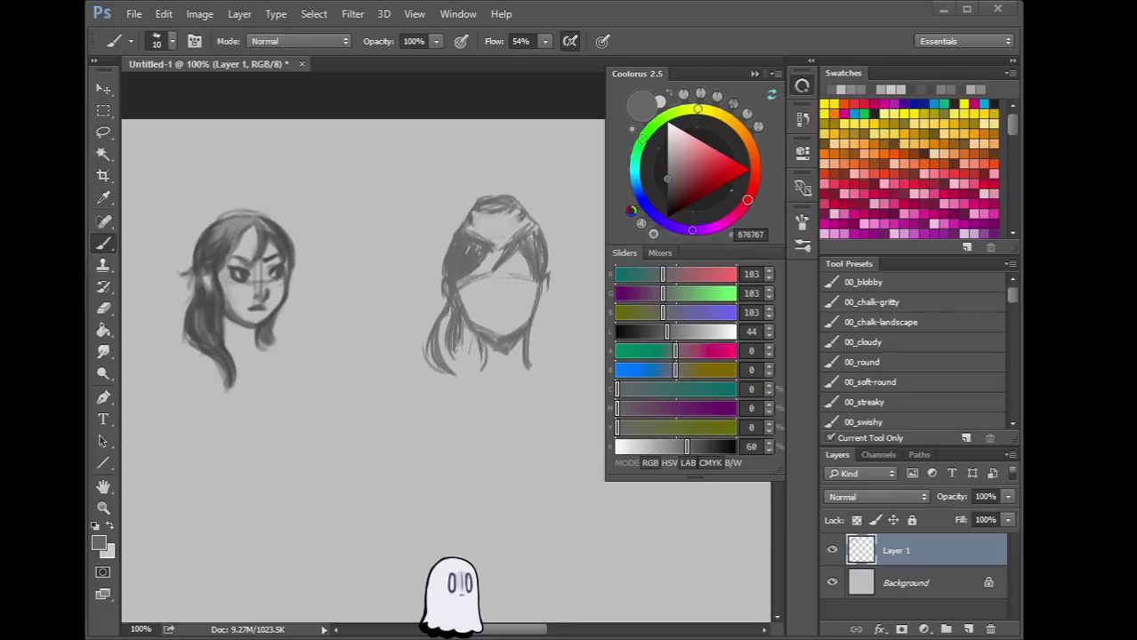
Sketch the second head's nose, frowning mouth and eyebrows, and strengthen the jawline and left bangs
click(464, 285)
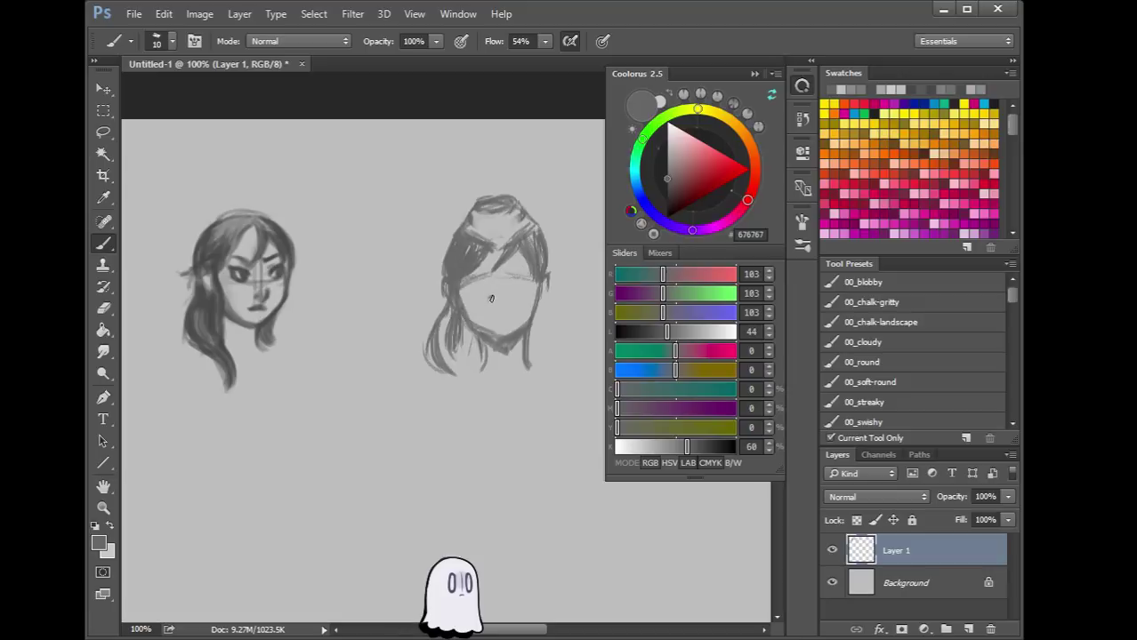
drag(495, 293, 488, 303)
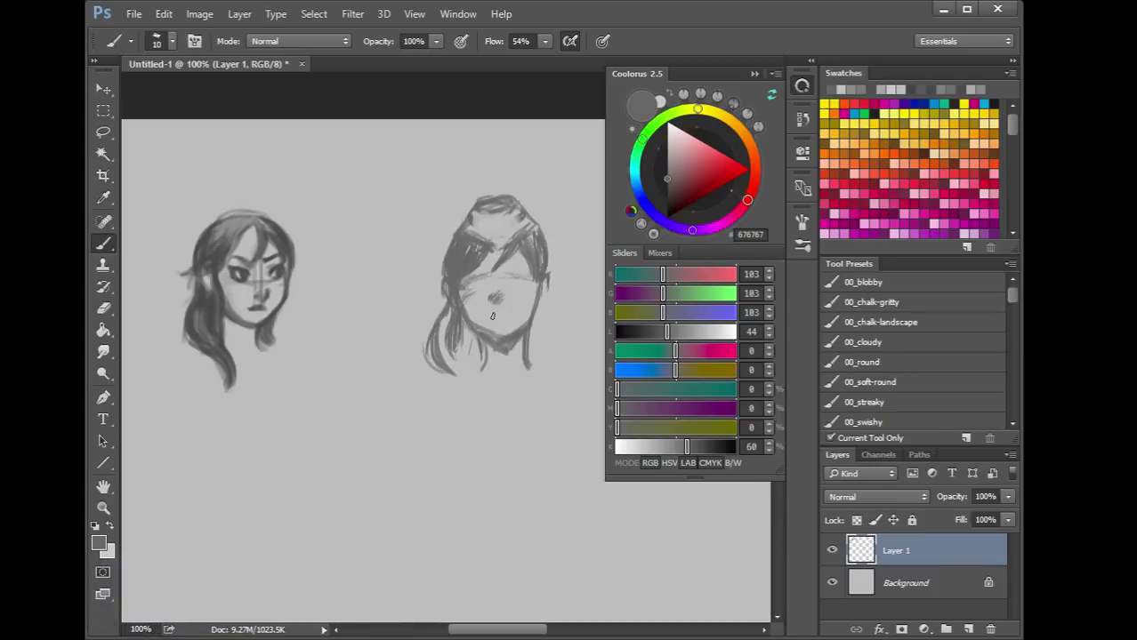
drag(503, 333, 533, 315)
mouse_move(495, 258)
mouse_down()
mouse_move(469, 285)
mouse_move(483, 260)
mouse_move(516, 264)
mouse_move(525, 279)
mouse_move(530, 266)
mouse_move(534, 281)
mouse_move(515, 294)
mouse_move(452, 292)
mouse_up()
drag(478, 250, 460, 273)
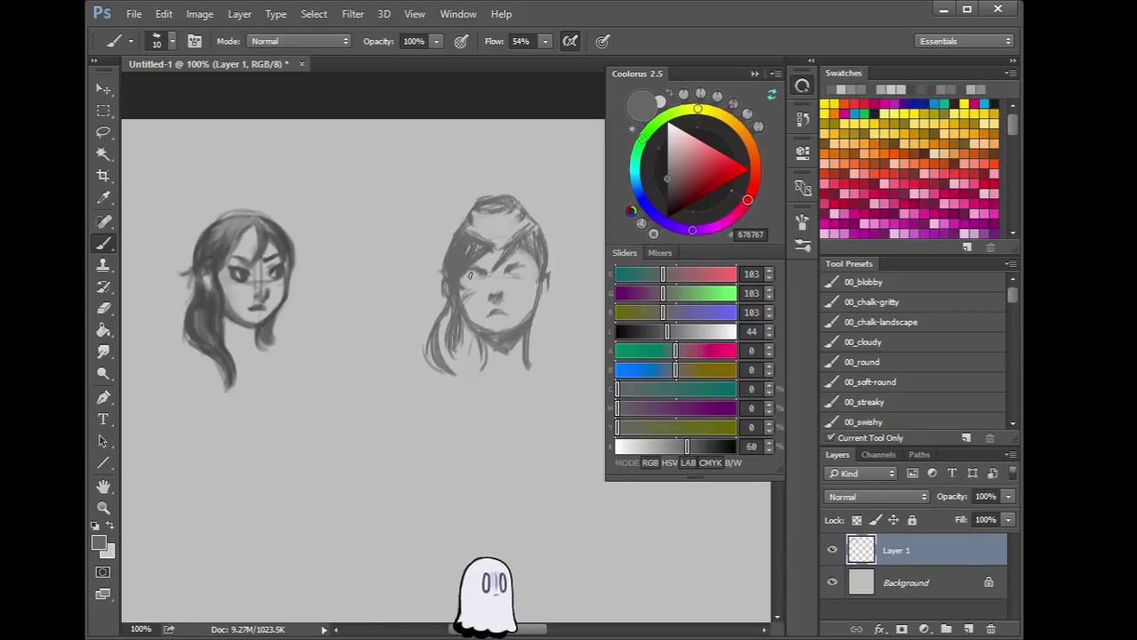
Define the second head's eyes with upper lid lines and a dark iris in the left eye
mouse_move(512, 266)
mouse_down()
mouse_move(527, 265)
mouse_move(507, 274)
mouse_up()
click(521, 272)
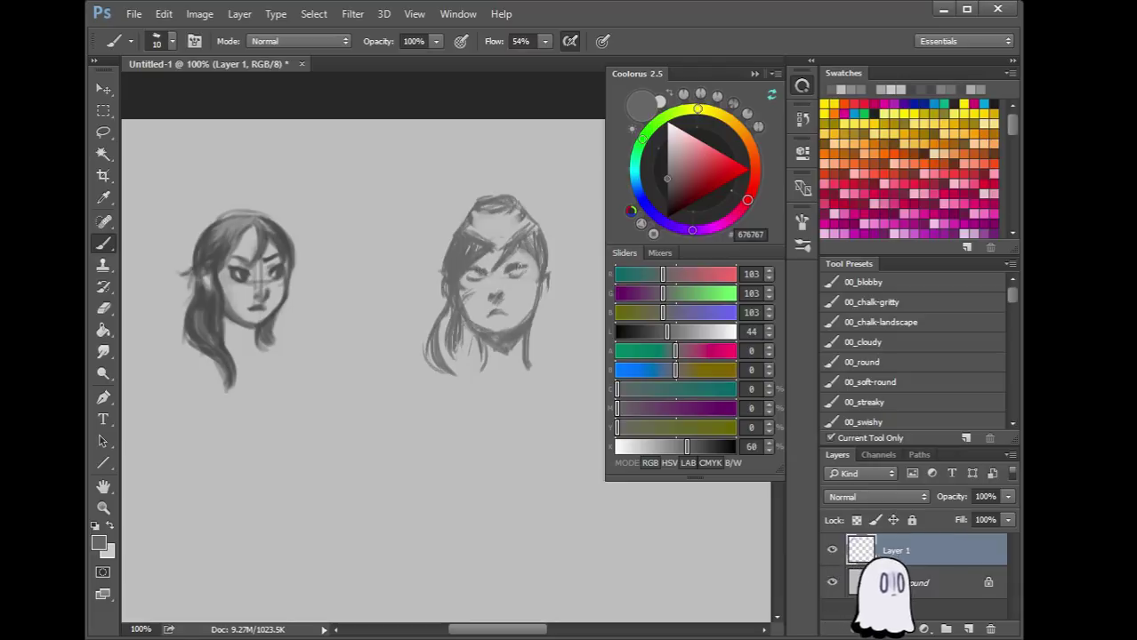
drag(482, 272, 465, 274)
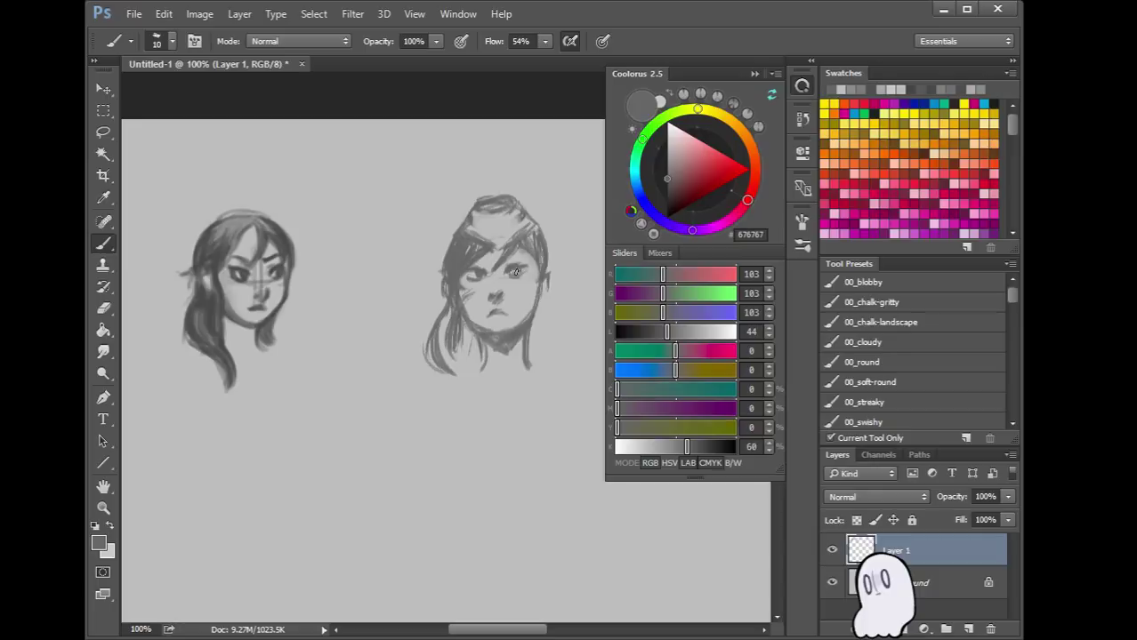
drag(516, 270, 517, 270)
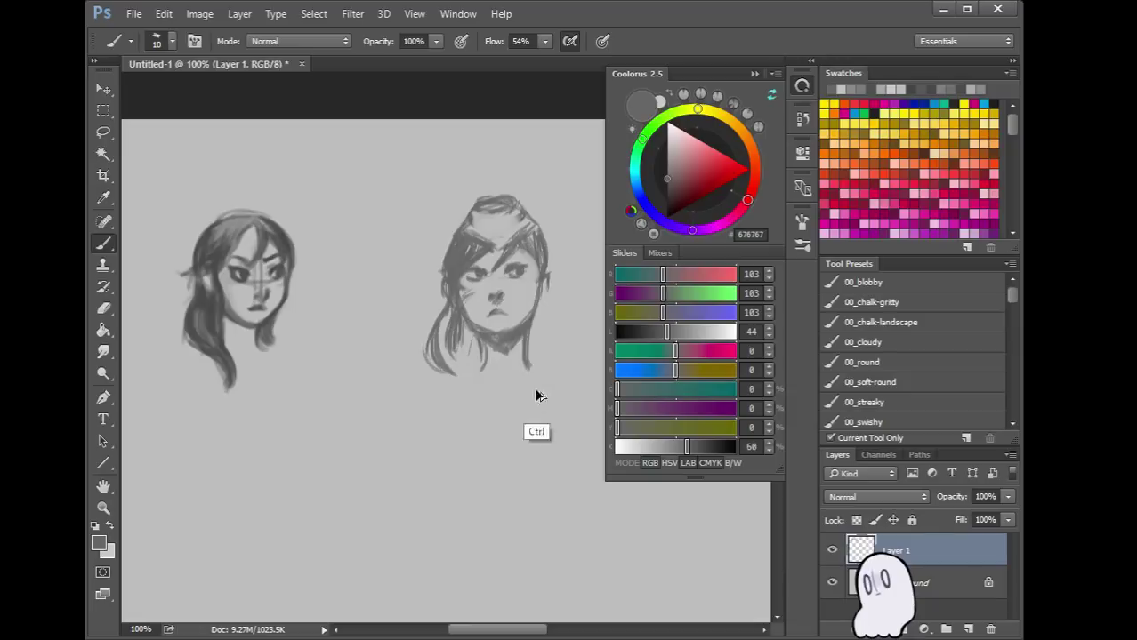
key(ctrl+alt+z)
key(ctrl+alt+z)
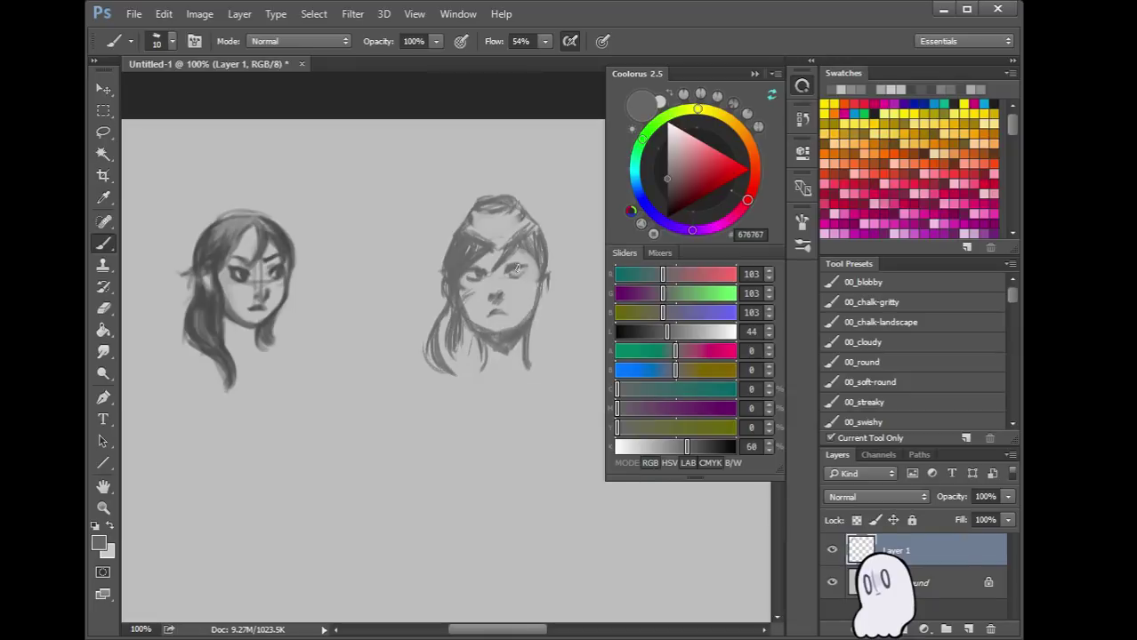
Draw the right eye's iris, refine the nose and add loose hair strands down the right side of the face
click(519, 268)
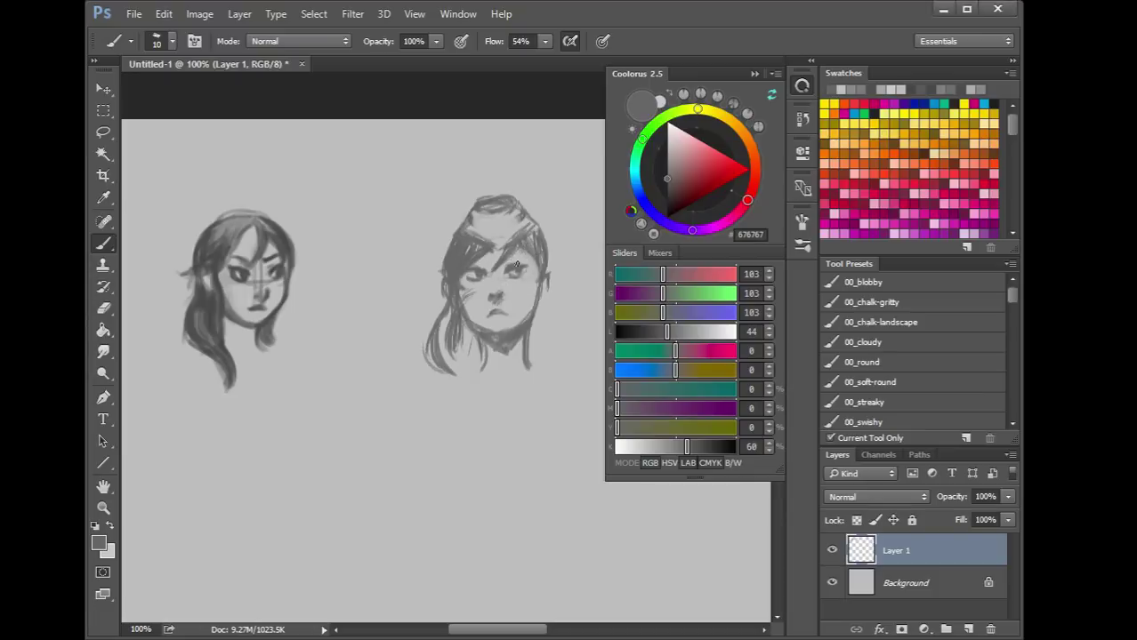
drag(495, 292, 499, 300)
drag(523, 248, 530, 276)
mouse_move(539, 275)
mouse_down()
mouse_move(530, 300)
mouse_move(547, 254)
mouse_move(547, 270)
mouse_up()
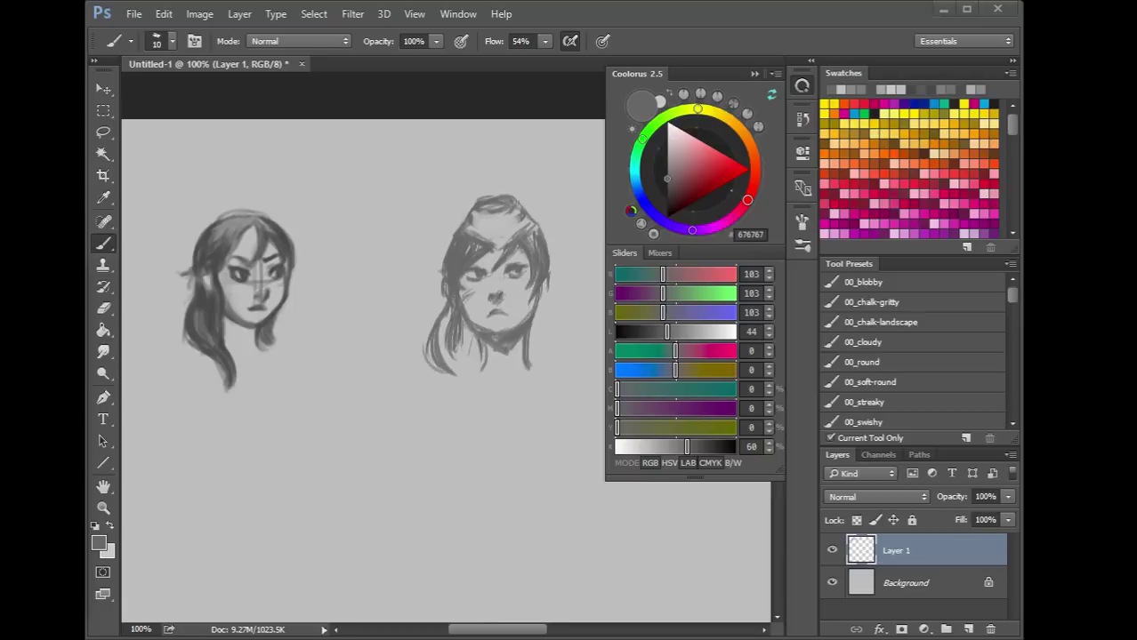
click(513, 312)
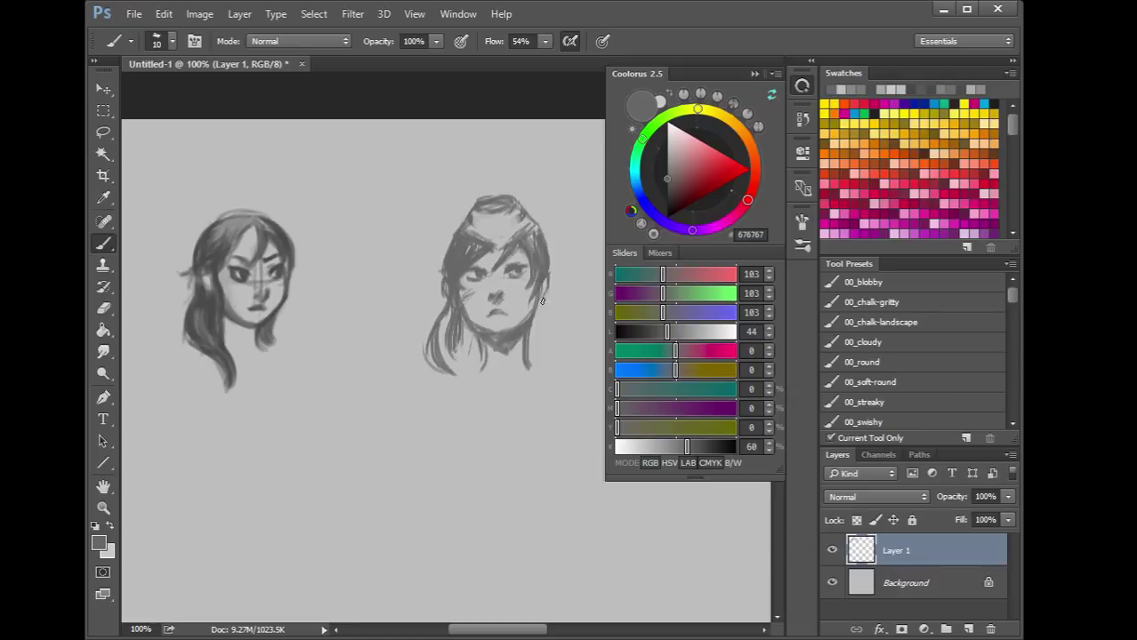
drag(544, 297, 549, 338)
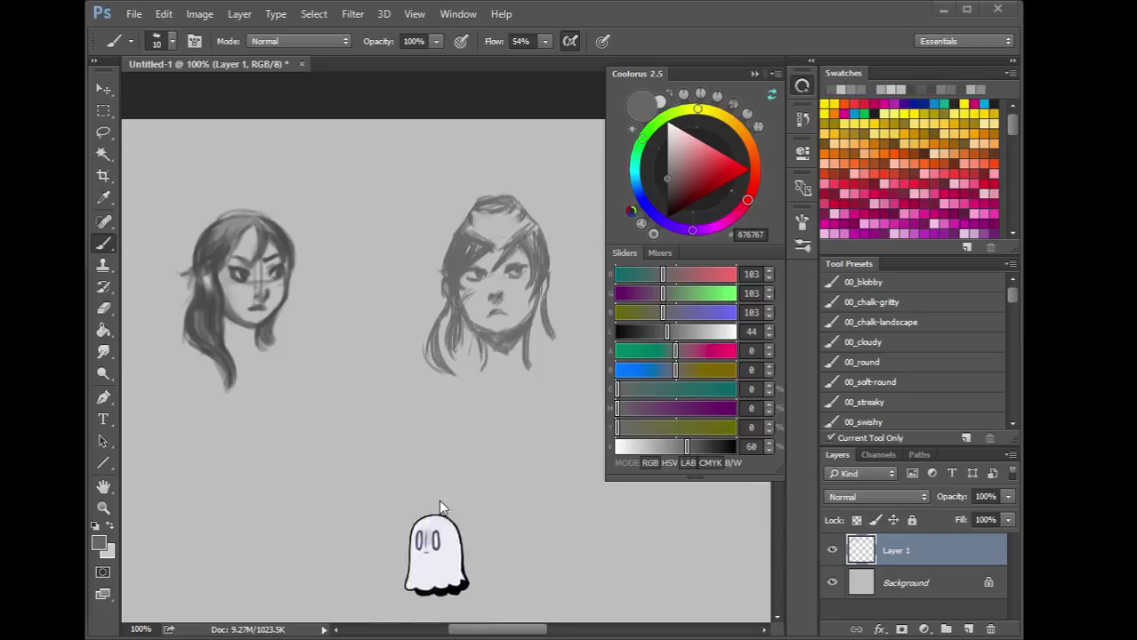
Set the ghost desktop mascot's behavior to SitAndSpinHead
right_click(494, 605)
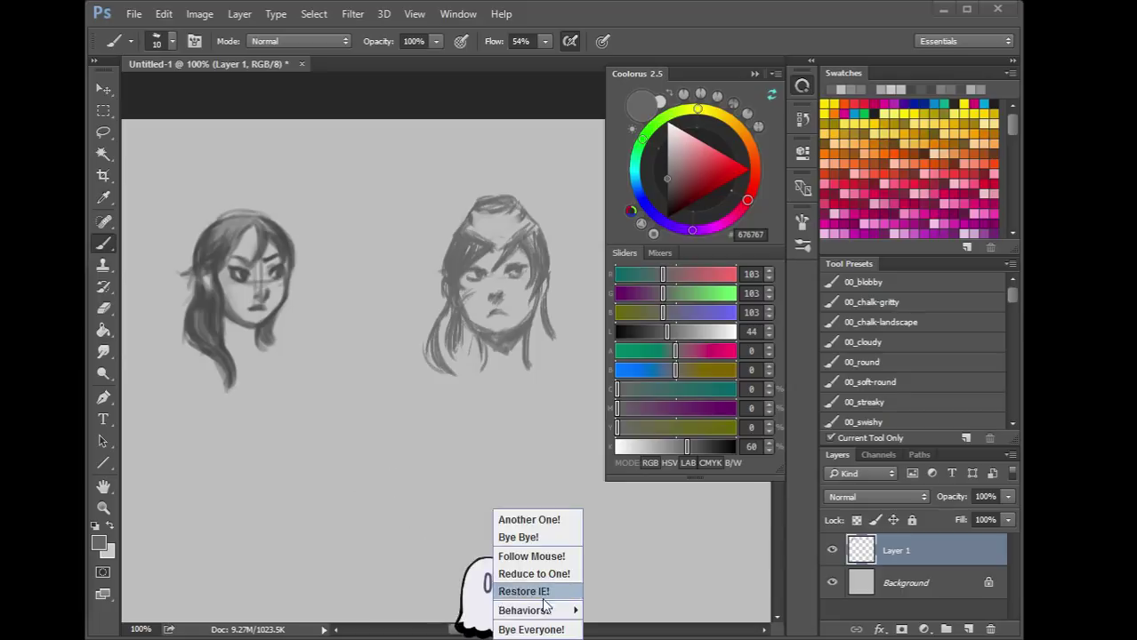
mouse_move(561, 612)
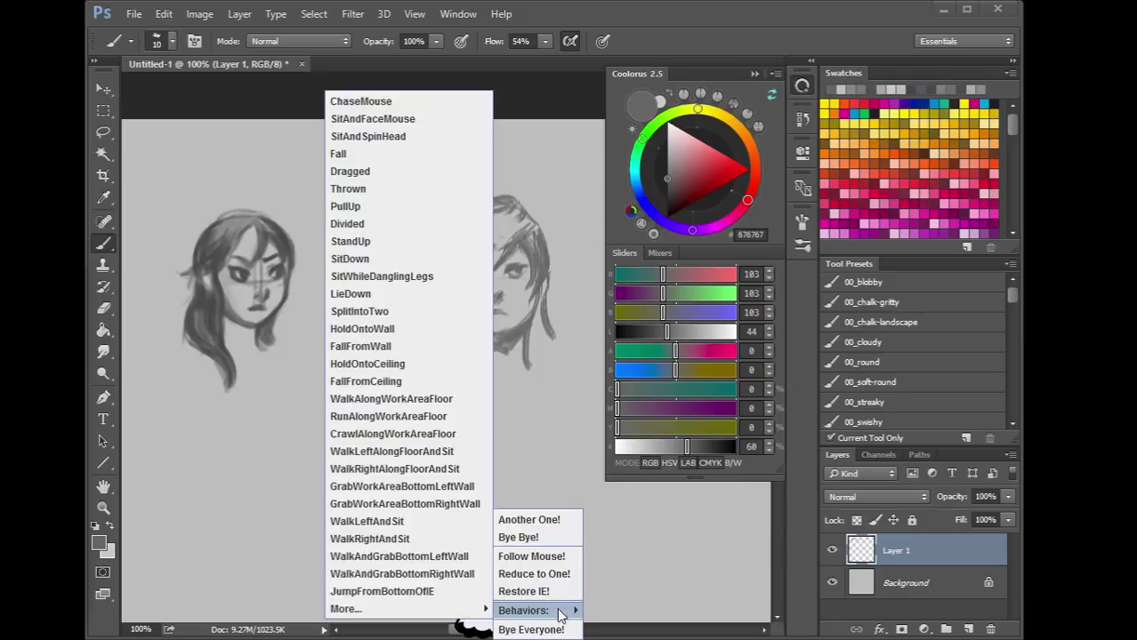
click(372, 138)
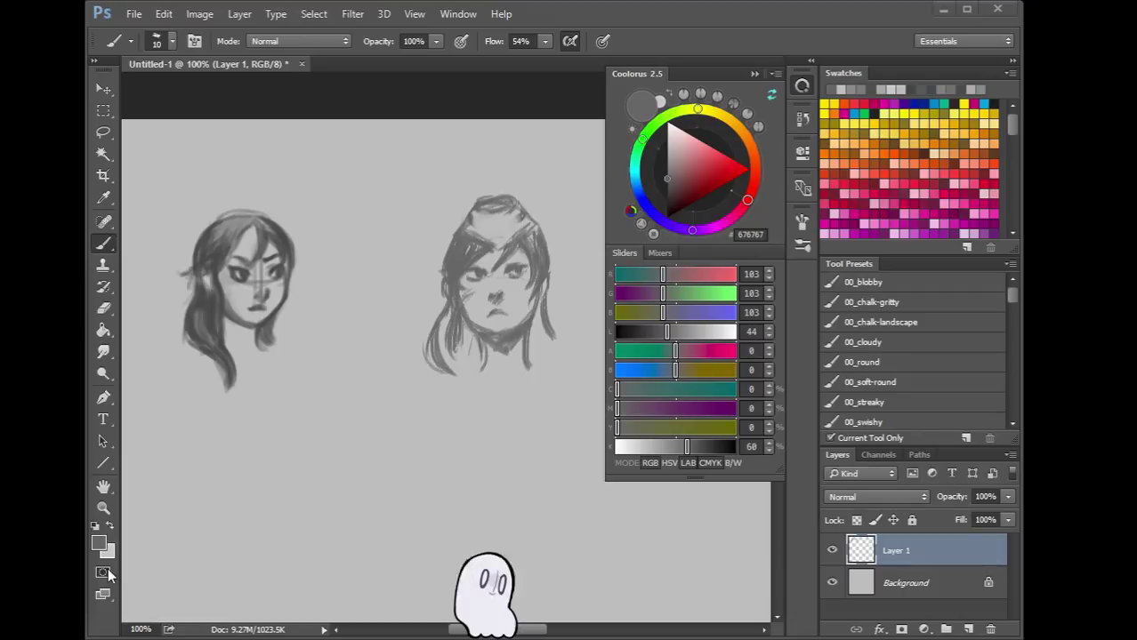
right_click(468, 605)
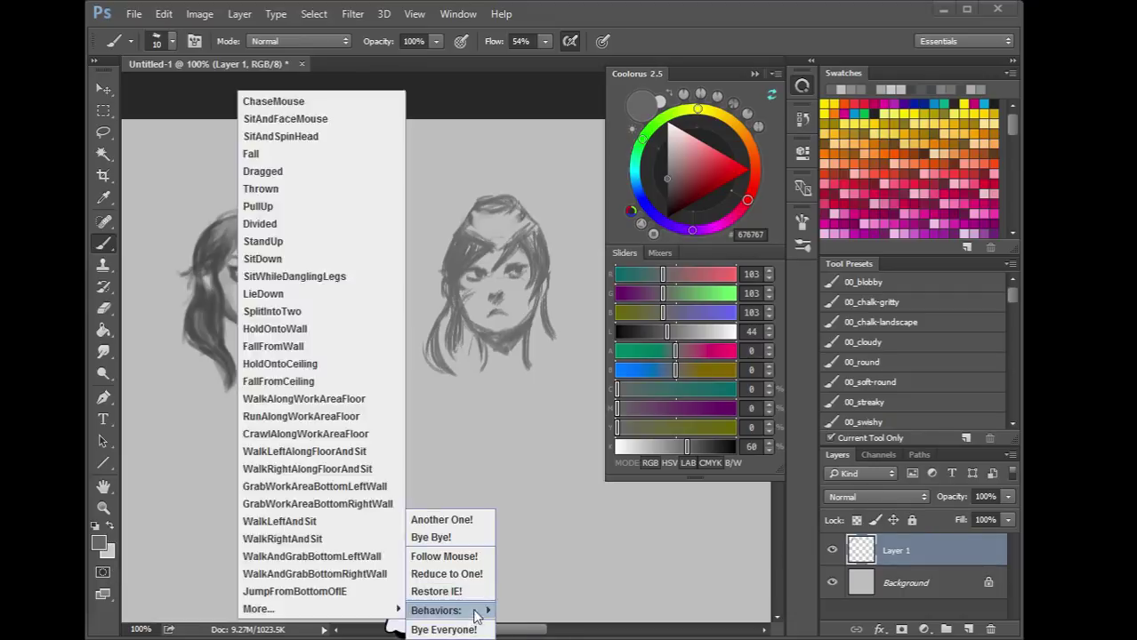
mouse_move(436, 611)
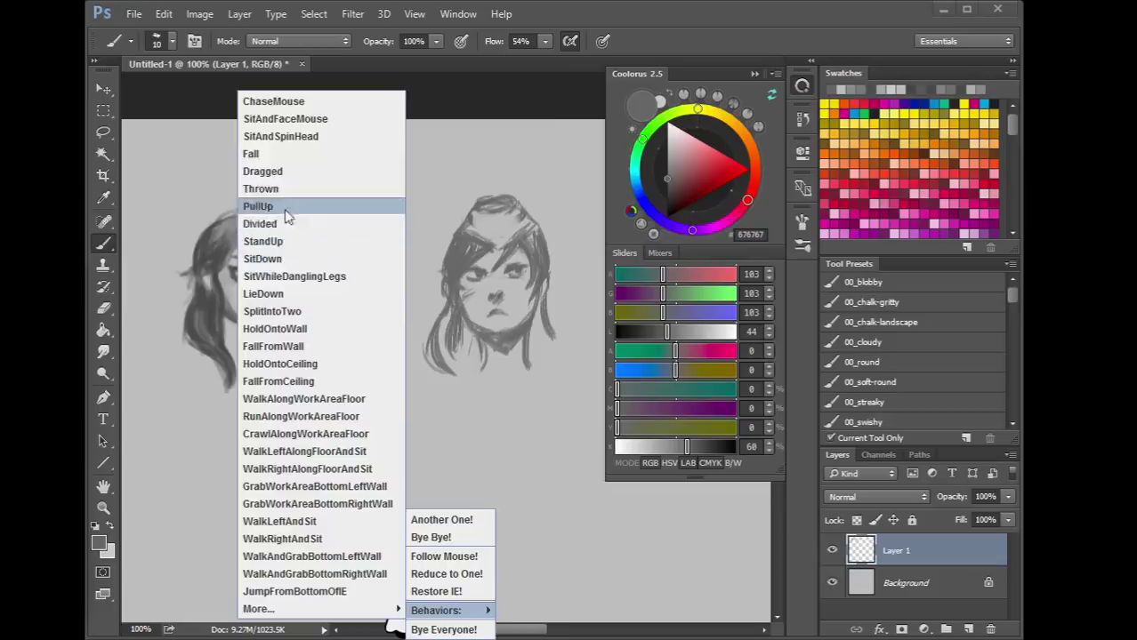
click(282, 136)
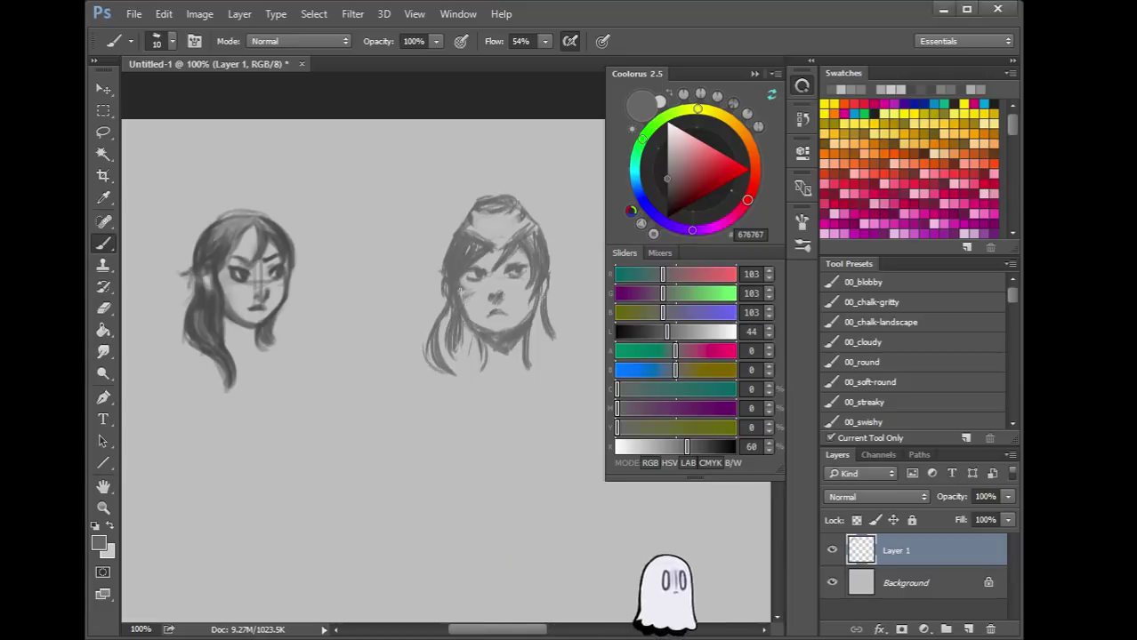
Extend the left hair lock down past the neck and block in the neck's left side with dark grey 424242
mouse_move(451, 318)
mouse_down()
mouse_move(445, 363)
mouse_move(468, 398)
mouse_up()
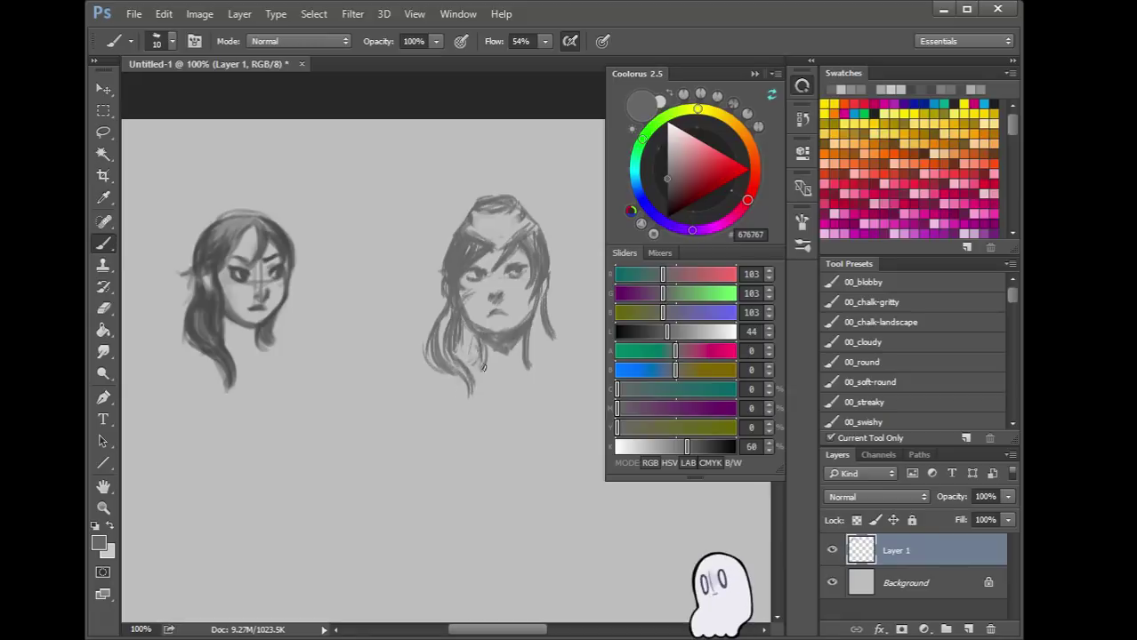
drag(484, 363, 484, 347)
drag(721, 451, 704, 446)
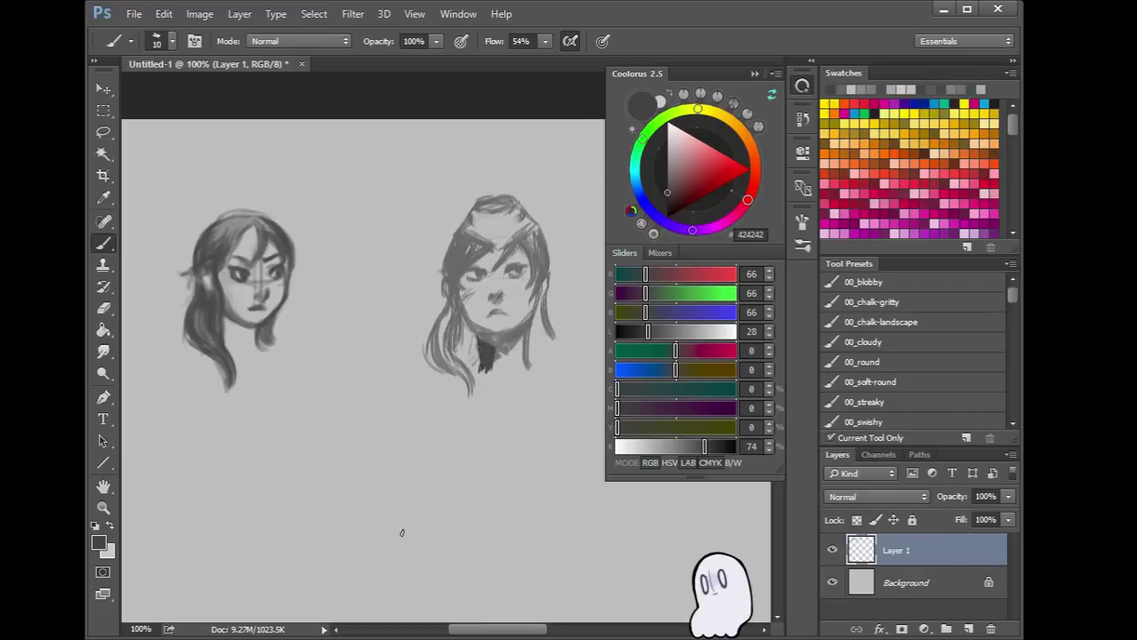
Set the ghost desktop mascot's behavior to LieDown
right_click(715, 612)
mouse_move(736, 611)
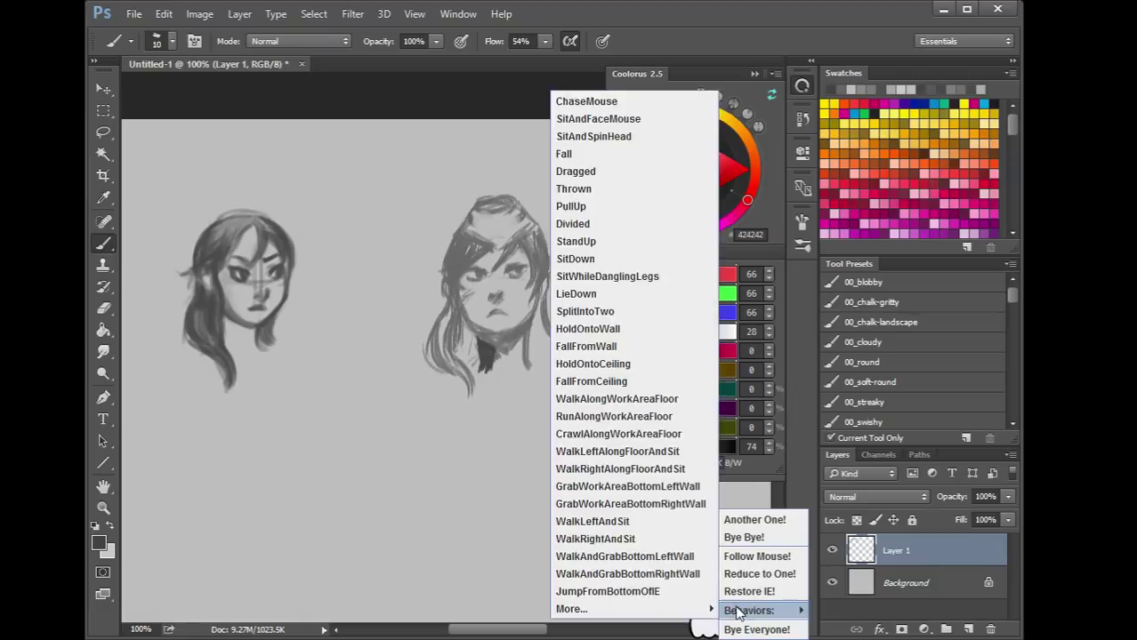
click(584, 299)
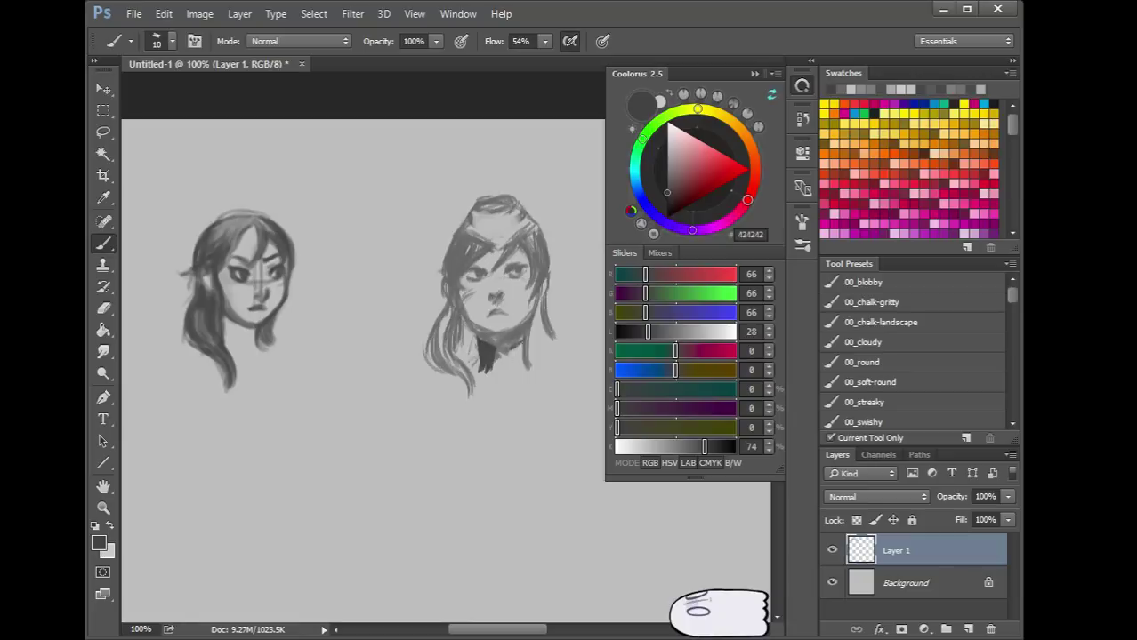
Fill the neck with dark grey and darken the left hair lock using the Kyle's Paintbox - Gouache Blair 30 brush preset
mouse_move(524, 364)
mouse_down()
mouse_move(484, 344)
mouse_move(499, 353)
mouse_up()
mouse_move(502, 376)
mouse_down()
mouse_move(521, 363)
mouse_move(511, 350)
mouse_up()
key(bracketleft)
drag(1008, 291, 1007, 335)
click(963, 341)
mouse_move(452, 317)
mouse_down()
mouse_move(464, 359)
mouse_move(441, 351)
mouse_move(468, 387)
mouse_move(444, 341)
mouse_move(443, 352)
mouse_move(457, 331)
mouse_move(469, 361)
mouse_move(452, 291)
mouse_move(479, 242)
mouse_move(451, 275)
mouse_move(467, 235)
mouse_move(451, 286)
mouse_move(459, 246)
mouse_move(461, 302)
mouse_move(463, 248)
mouse_move(449, 289)
mouse_up()
Darken the hair on both sides of the face with the Kyle's Paintbox - Gouache Blair 70 preset at size 25
click(897, 382)
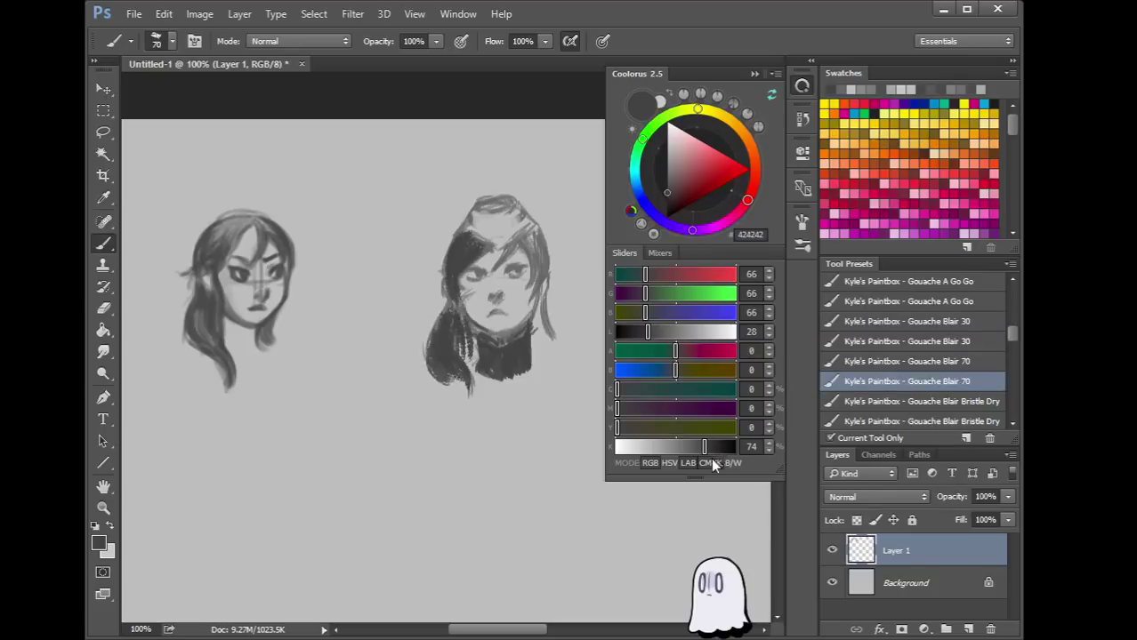
key(bracketleft)
key(bracketleft)
key(bracketleft)
key(bracketleft)
key(bracketleft)
mouse_move(437, 329)
mouse_down()
mouse_move(433, 355)
mouse_move(458, 370)
mouse_up()
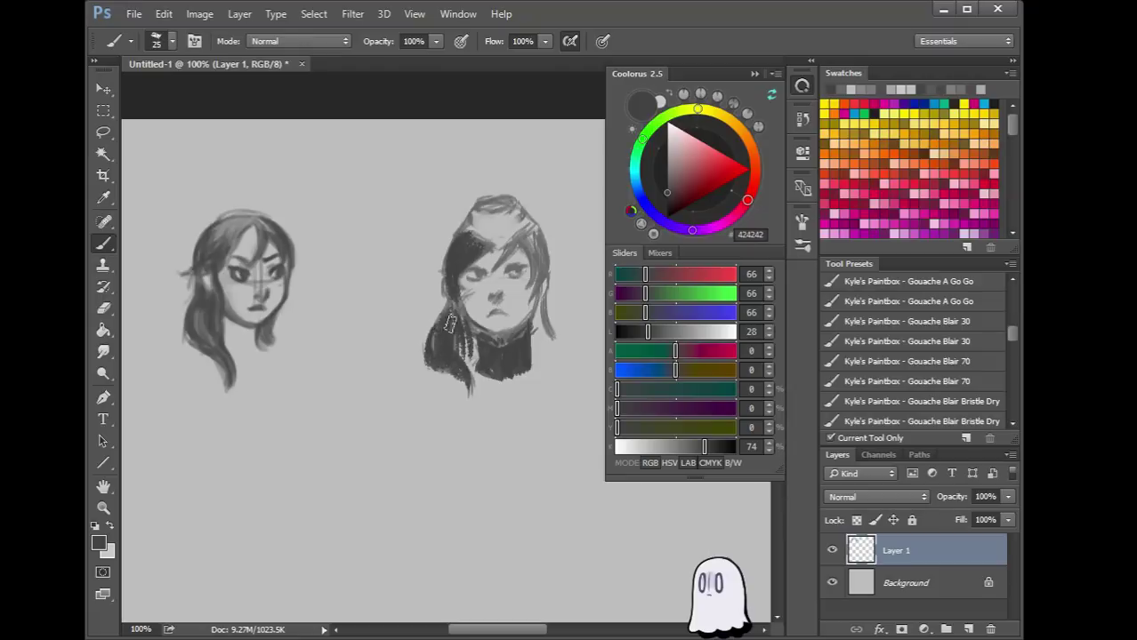
mouse_move(538, 294)
mouse_down()
mouse_move(539, 372)
mouse_move(533, 231)
mouse_move(524, 299)
mouse_up()
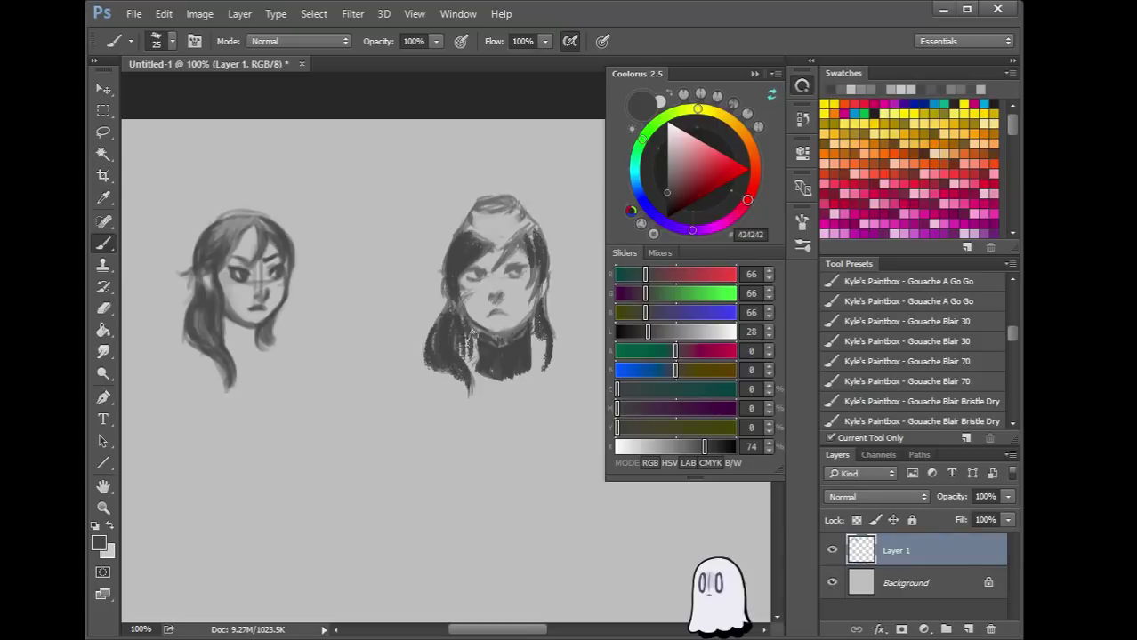
Darken the eyes with the Kyle's Paintbox - Gouache Detail 35 preset at size 10 in the sampled hair grey, and set the colour to 606060
drag(1014, 332, 1013, 354)
click(982, 347)
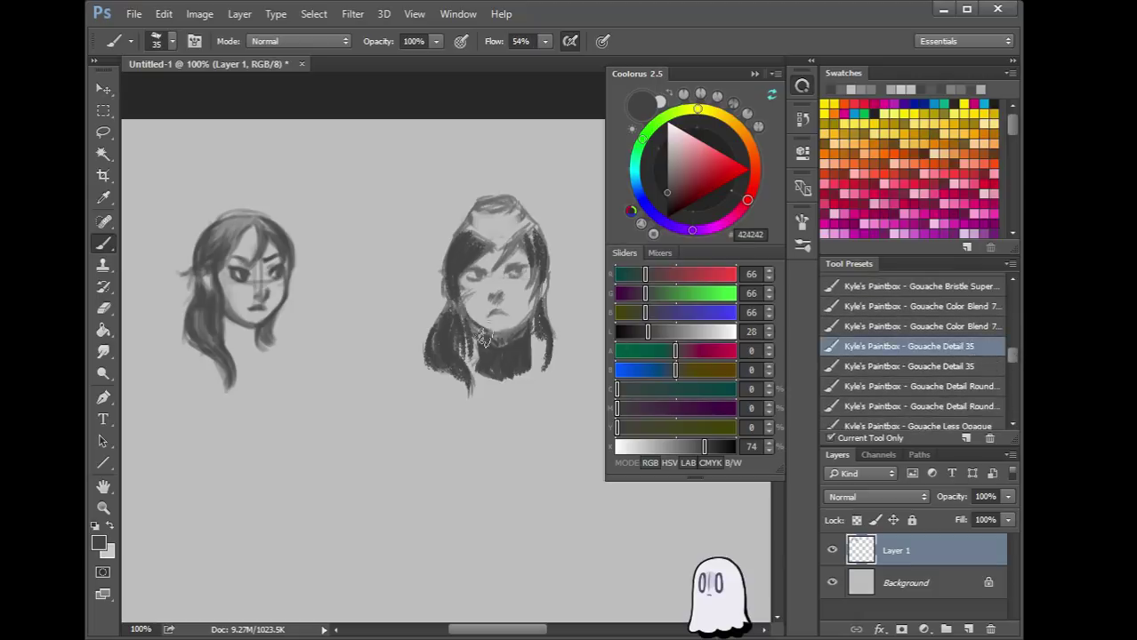
key(alt)
alt+click(458, 260)
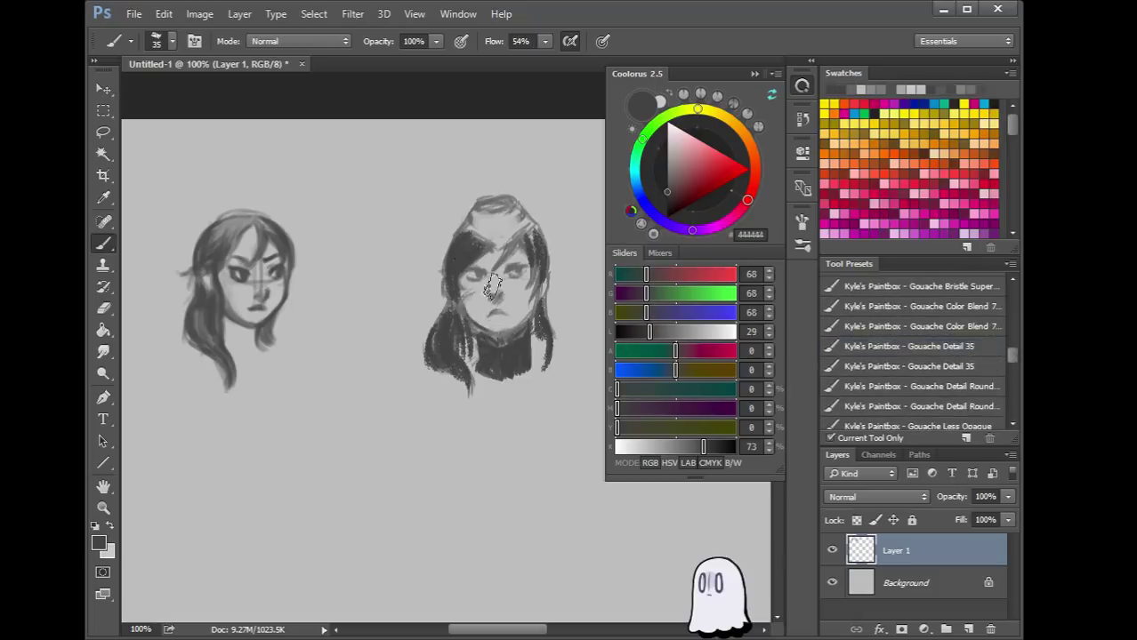
key(bracketleft)
key(bracketleft)
key(bracketleft)
key(bracketleft)
key(bracketleft)
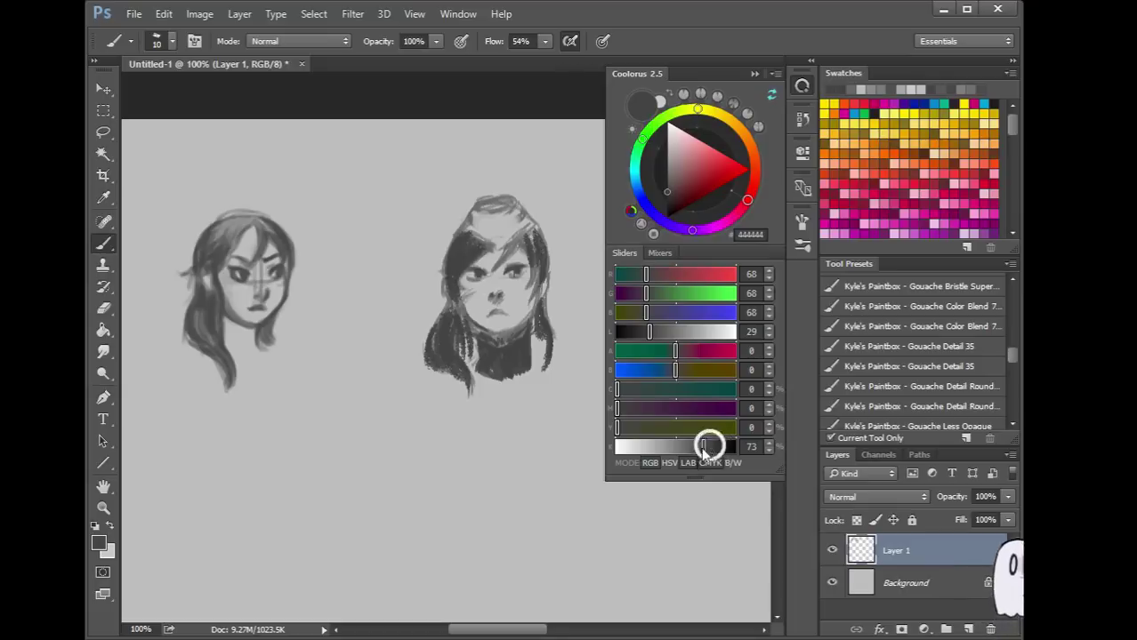
drag(709, 443, 690, 447)
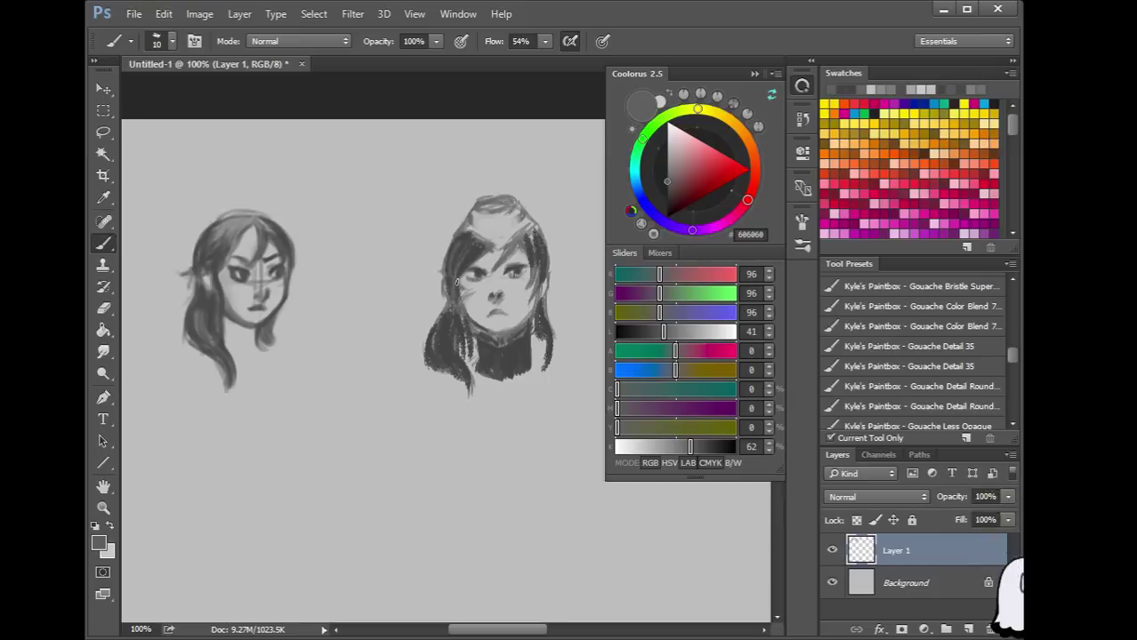
Shade the hair lock beside the second head's neck with dark and mid greys sampled from the hair
alt+click(473, 295)
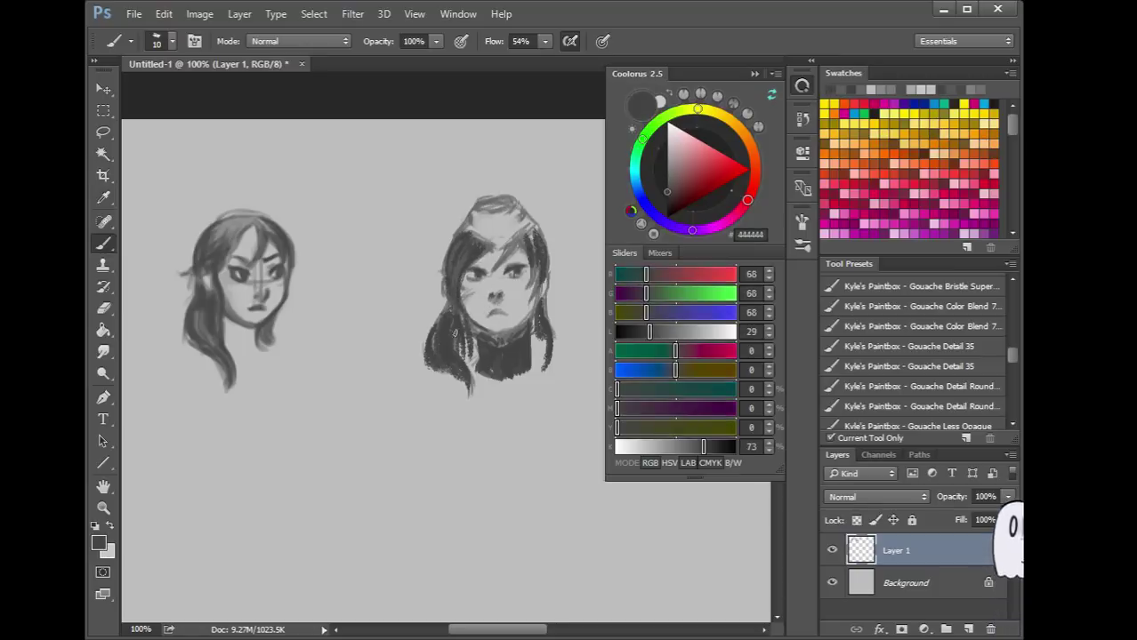
key(alt)
alt+click(450, 298)
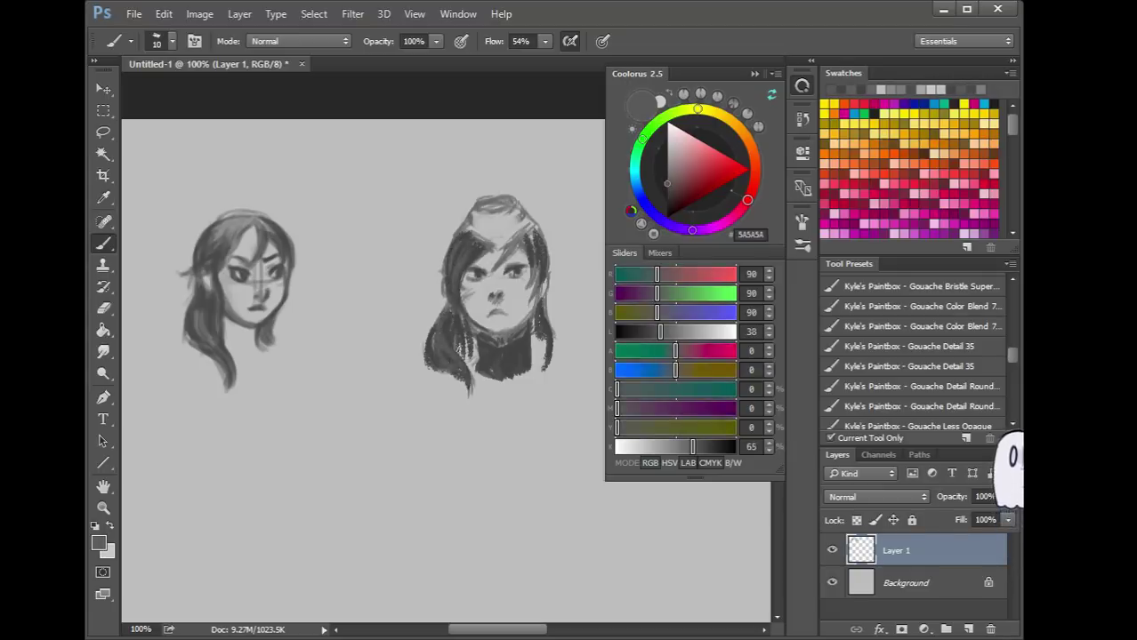
alt+click(452, 334)
drag(458, 320, 467, 358)
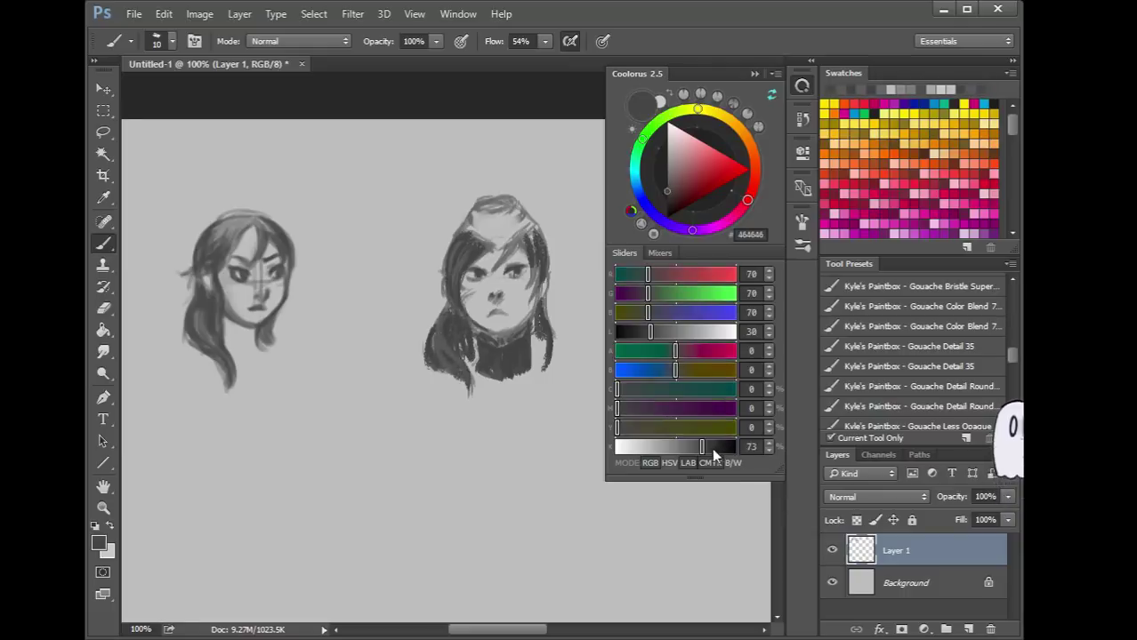
Darken the colour to 252525 and draw fold lines down the second head's collar
drag(712, 451, 719, 448)
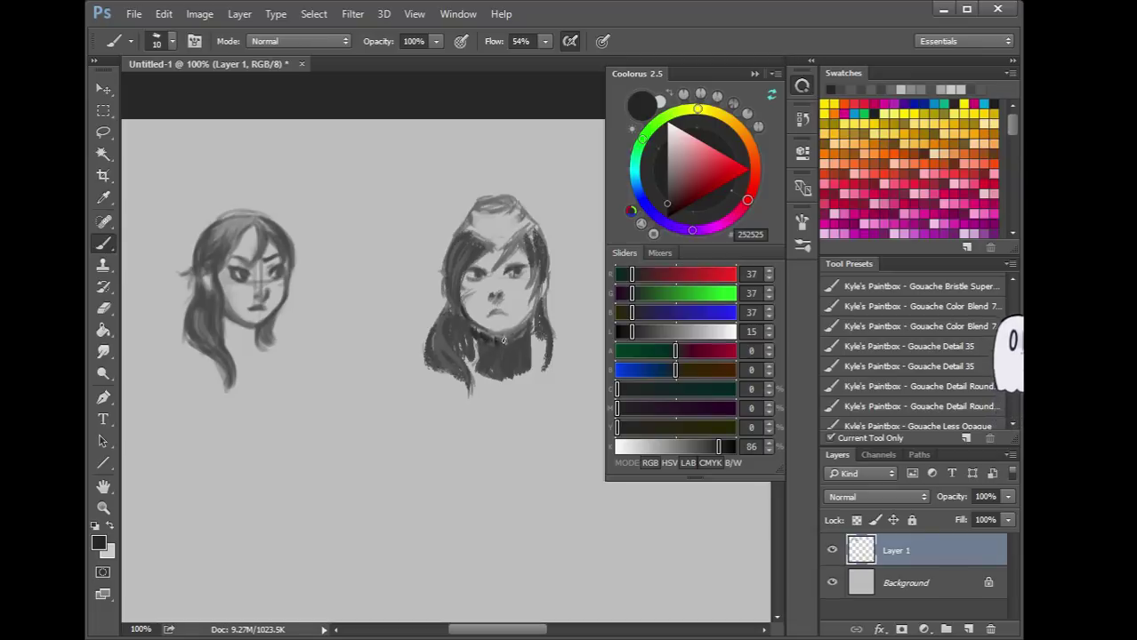
drag(517, 332, 500, 377)
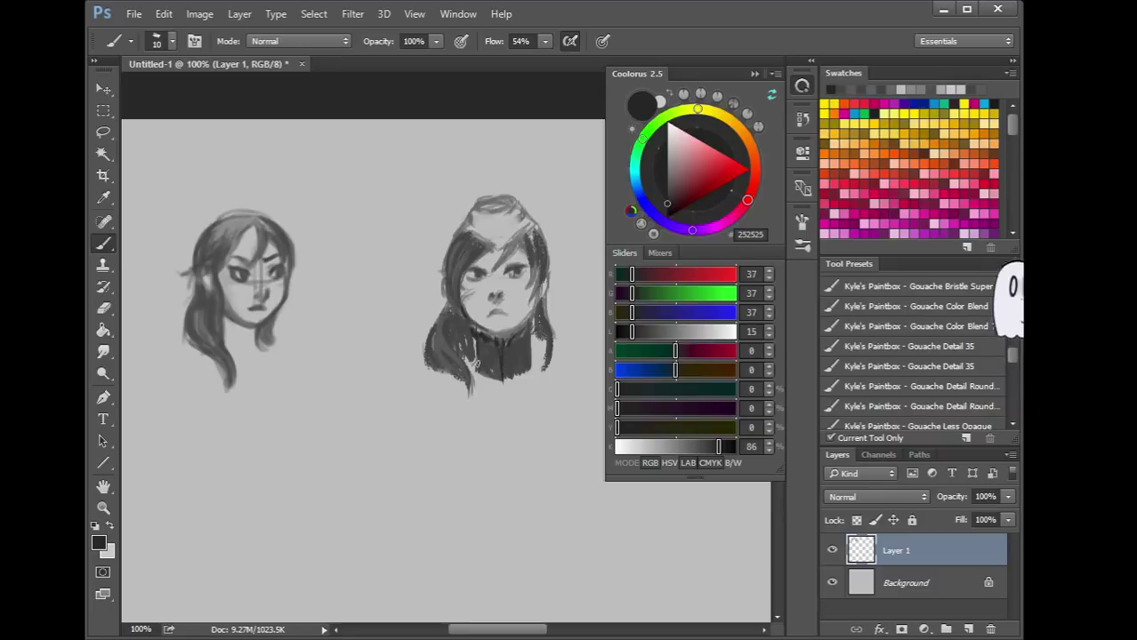
drag(472, 341, 475, 369)
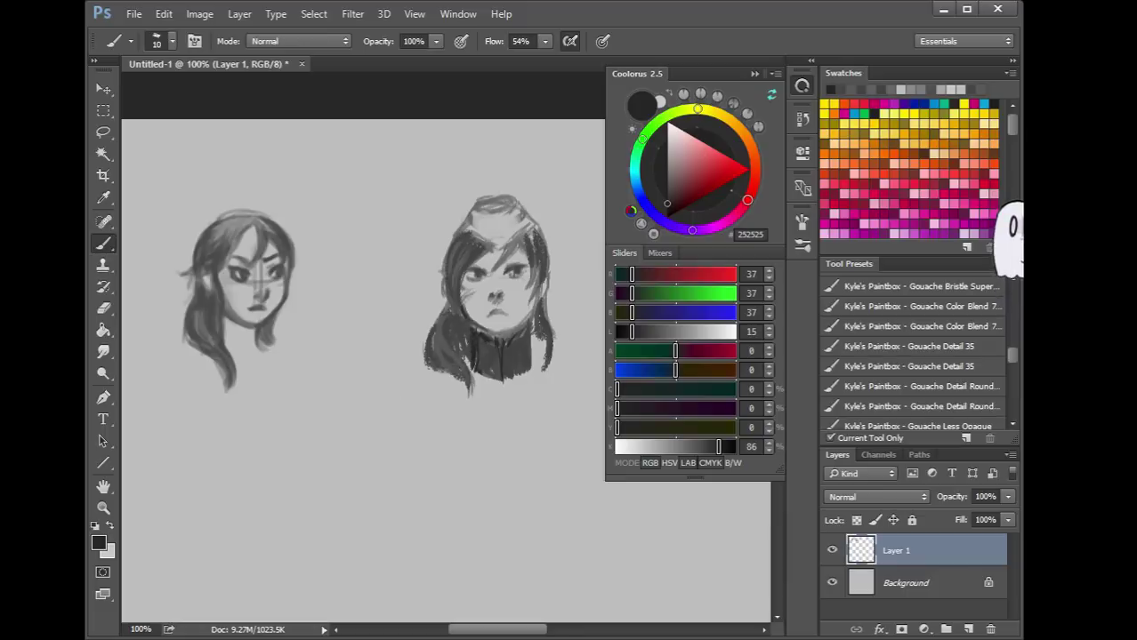
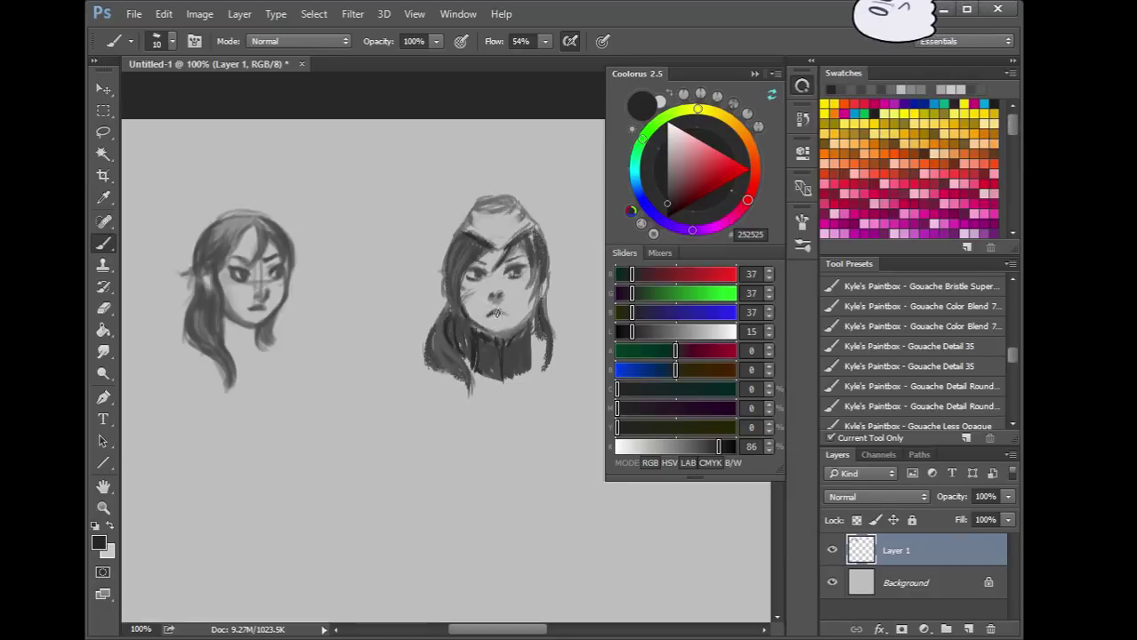
Redraw the second head's frowning mouth and darken the hair strands beside the face in 252525
drag(490, 313, 499, 314)
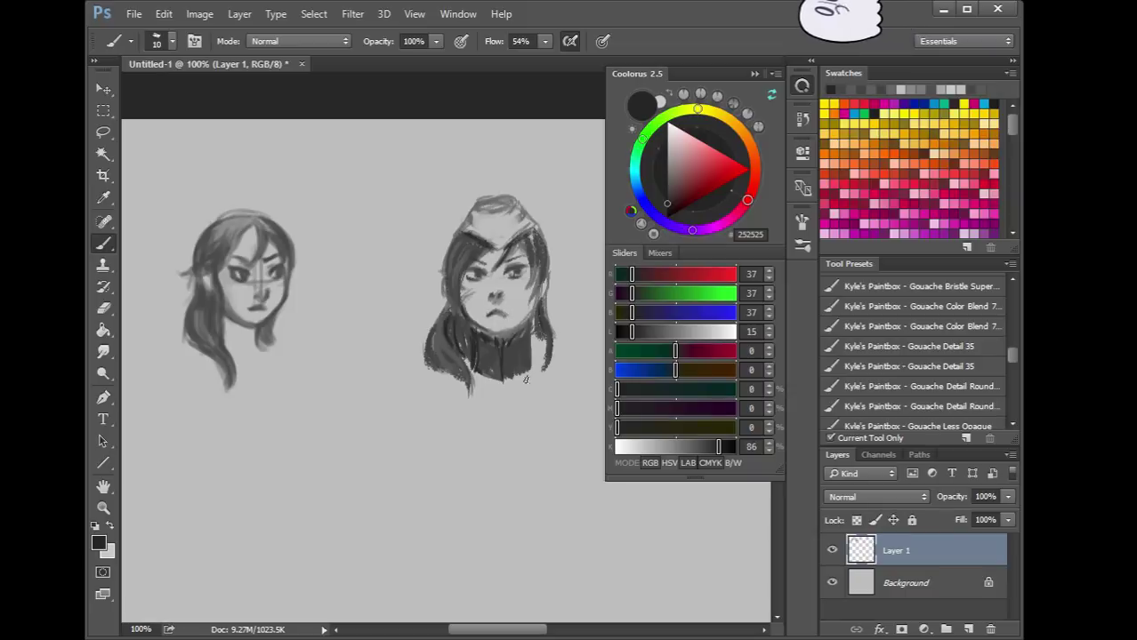
key(ctrl)
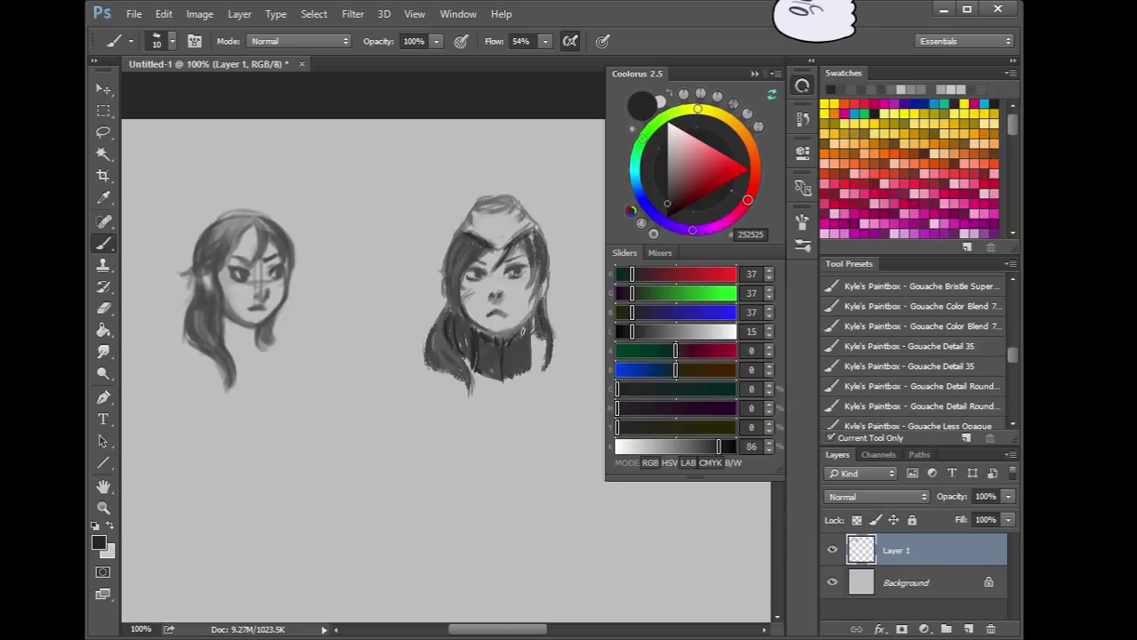
key(alt)
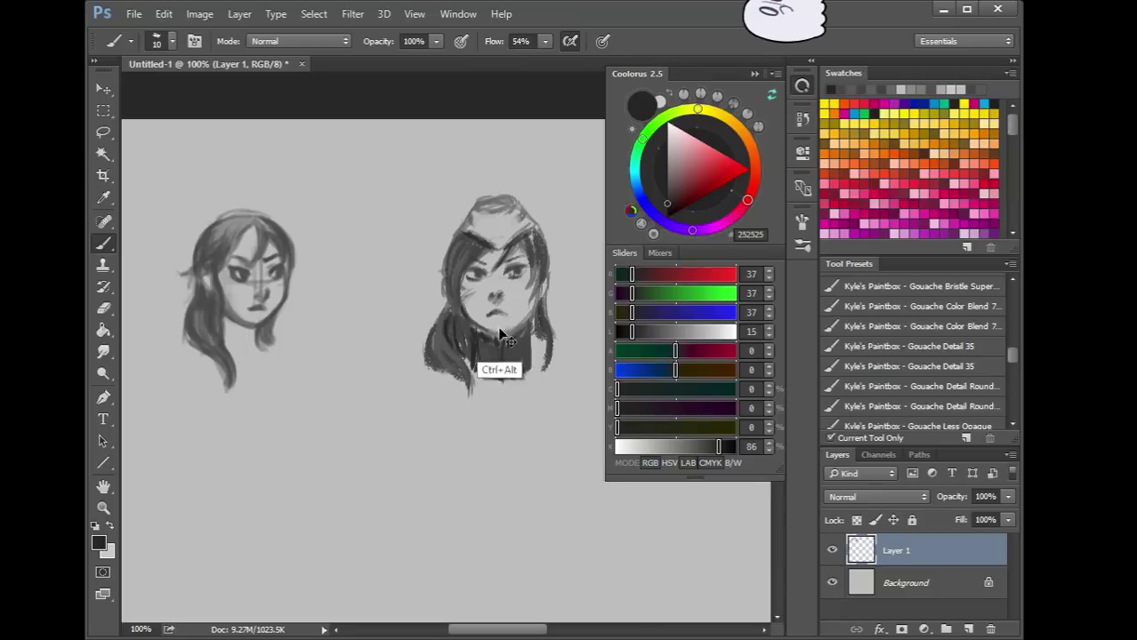
click(490, 315)
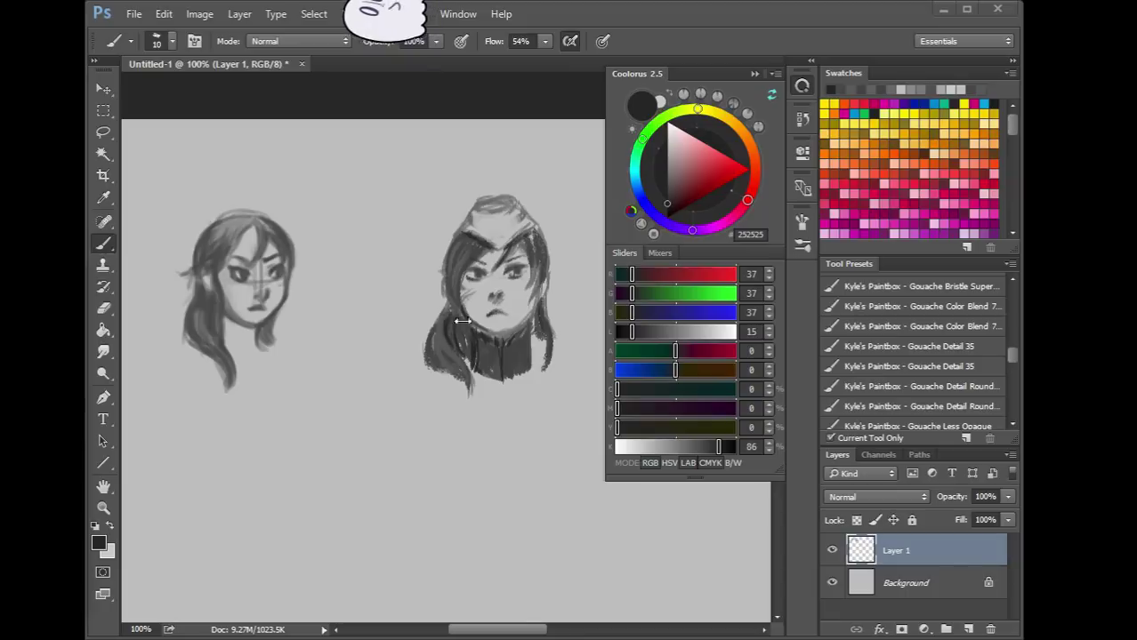
drag(497, 311, 504, 314)
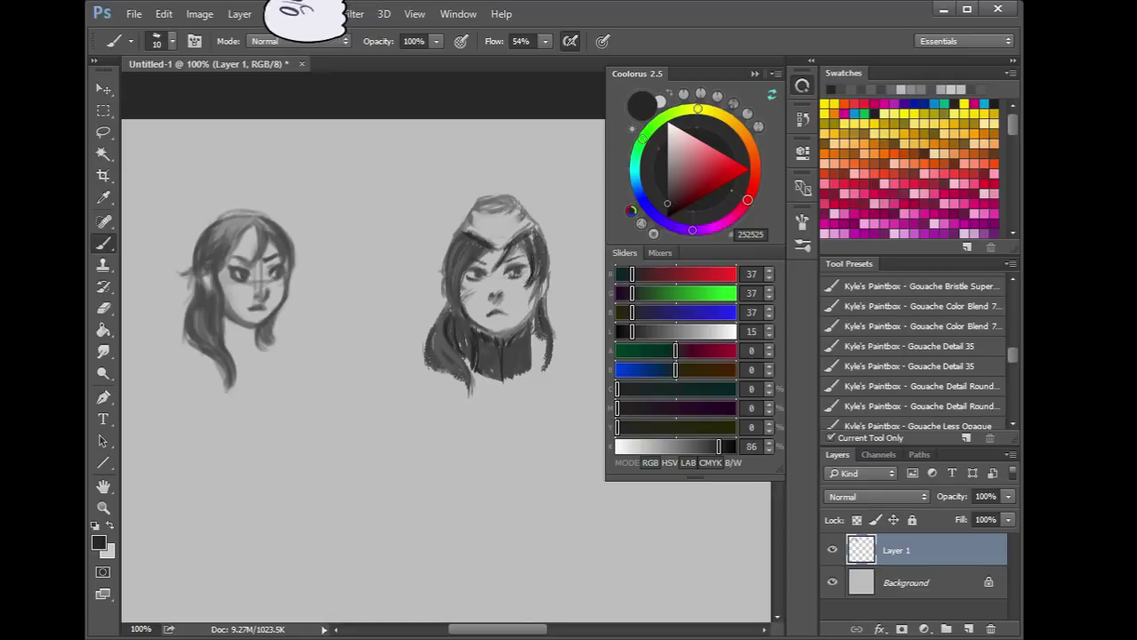
click(541, 266)
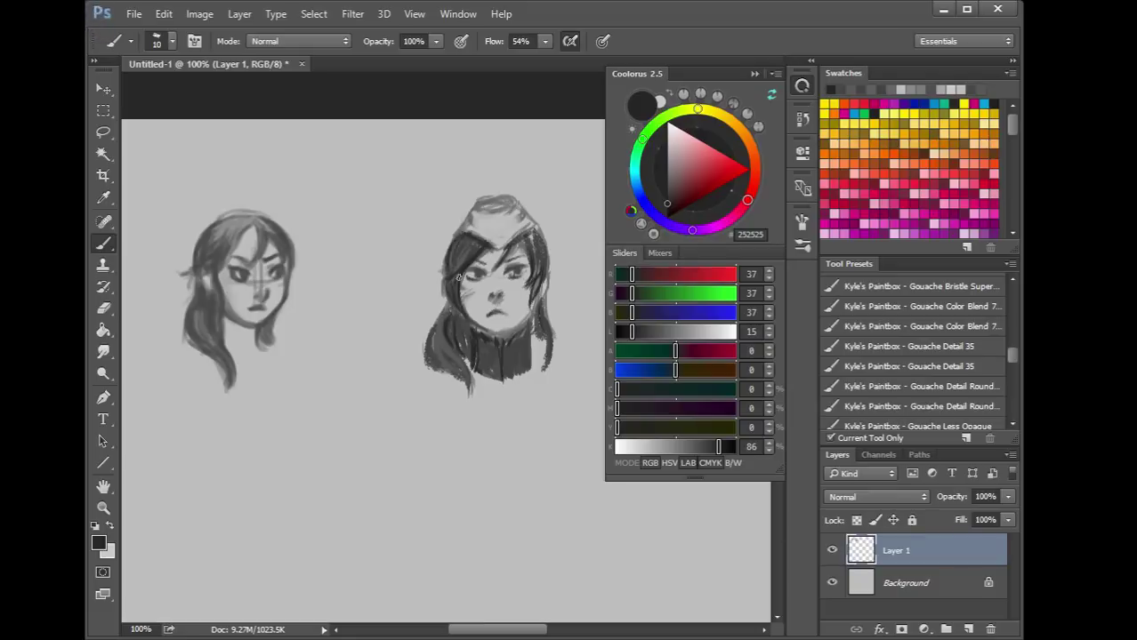
Add dark accents in 252525 to the hat's bands and collar edges, and fill in the lips
mouse_move(472, 232)
mouse_down()
mouse_move(458, 240)
mouse_move(493, 226)
mouse_move(506, 234)
mouse_move(485, 230)
mouse_move(501, 233)
mouse_move(519, 214)
mouse_up()
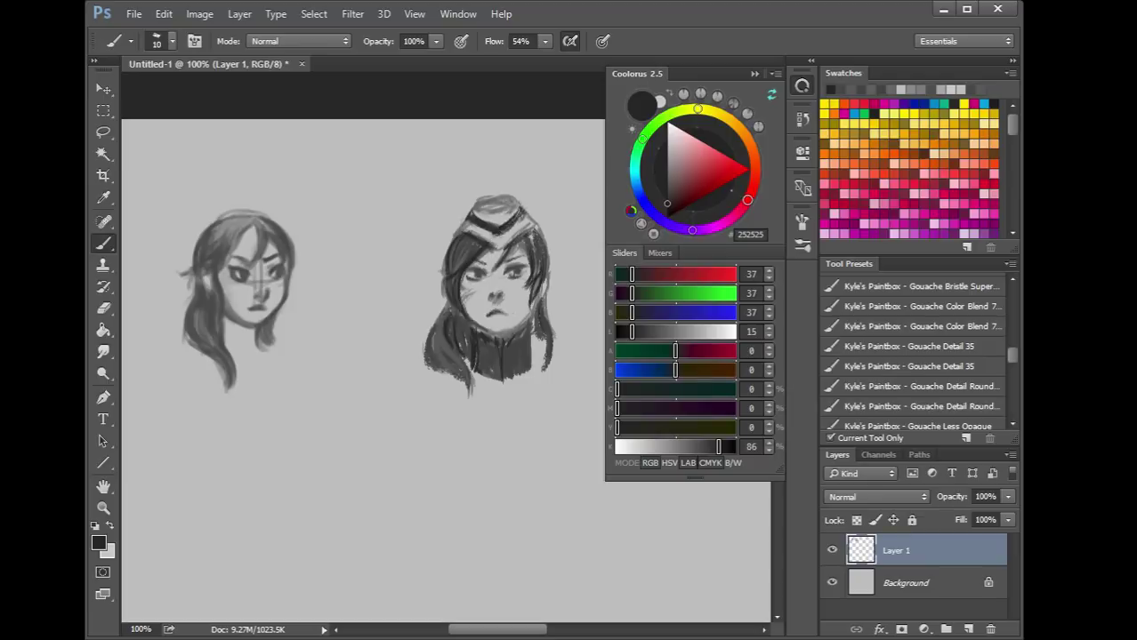
mouse_move(476, 347)
mouse_down()
mouse_move(478, 364)
mouse_move(529, 329)
mouse_move(531, 362)
mouse_move(494, 384)
mouse_move(520, 370)
mouse_move(514, 376)
mouse_up()
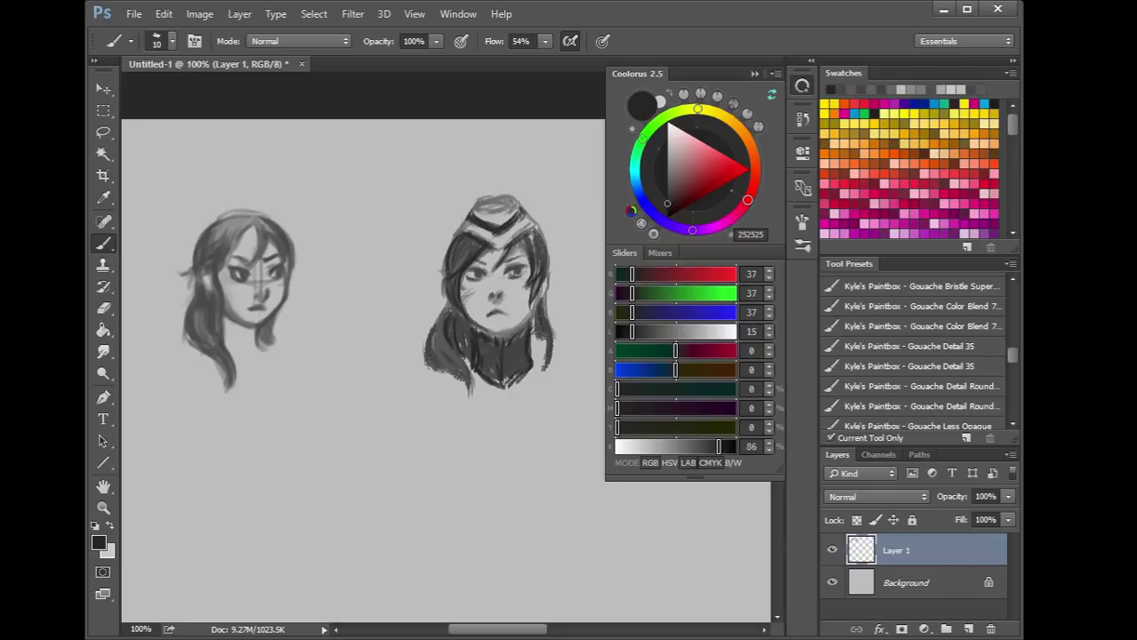
drag(491, 320, 504, 316)
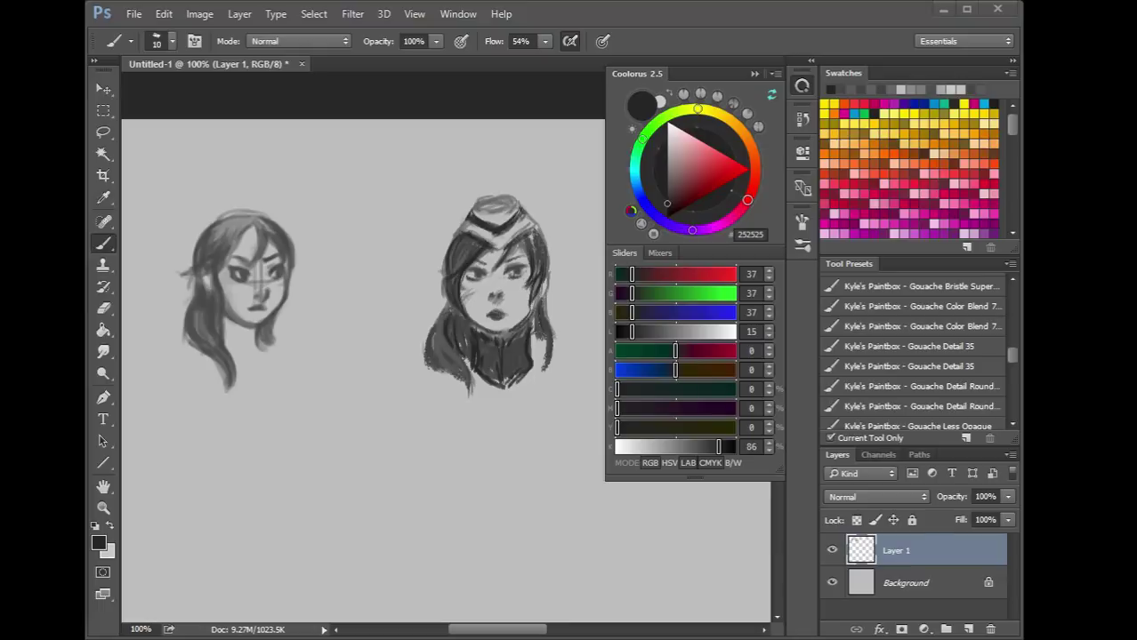
click(471, 371)
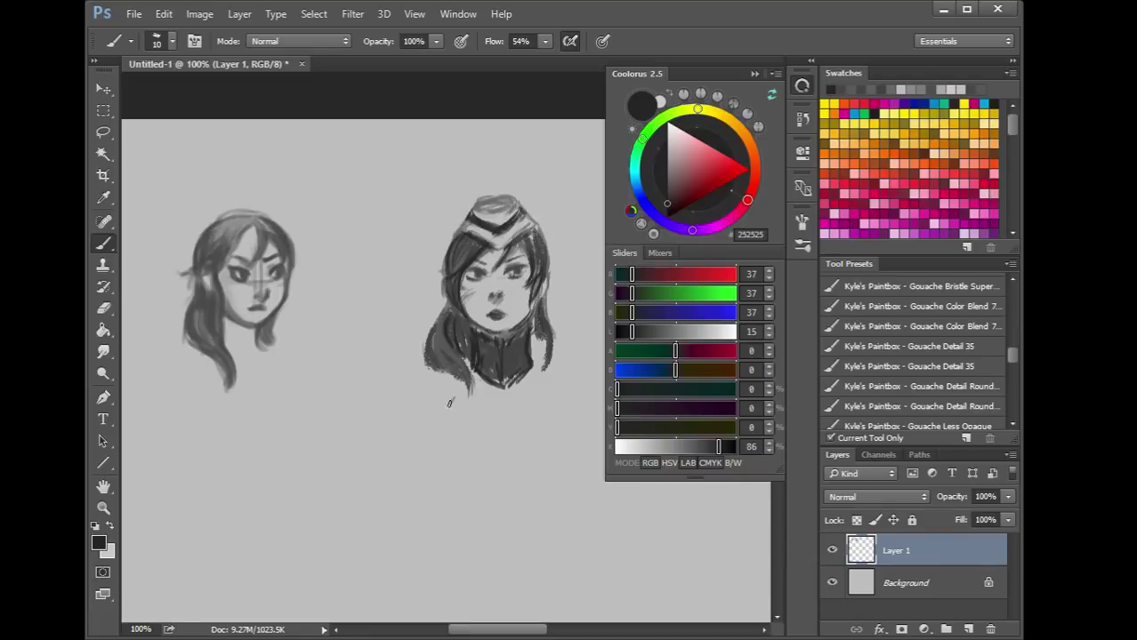
Draw two diamond clasps below the collar and join them with a filled dark bar across the chest
drag(453, 402, 459, 407)
drag(537, 393, 540, 407)
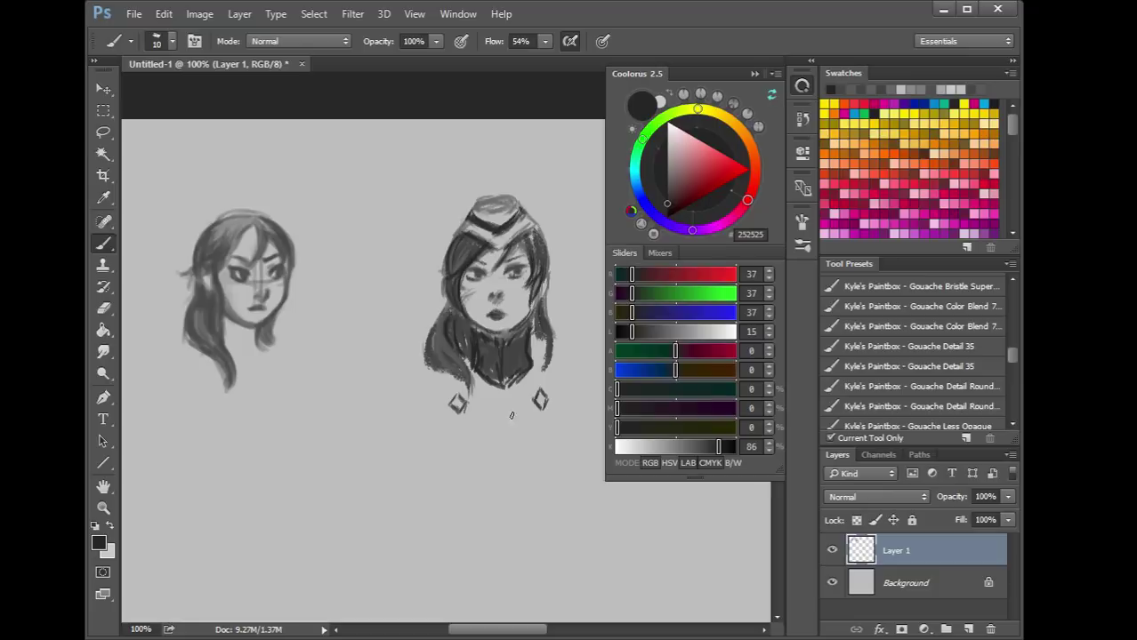
drag(461, 398, 531, 393)
drag(464, 407, 539, 405)
mouse_move(468, 402)
mouse_down()
mouse_move(533, 398)
mouse_move(487, 394)
mouse_move(522, 396)
mouse_up()
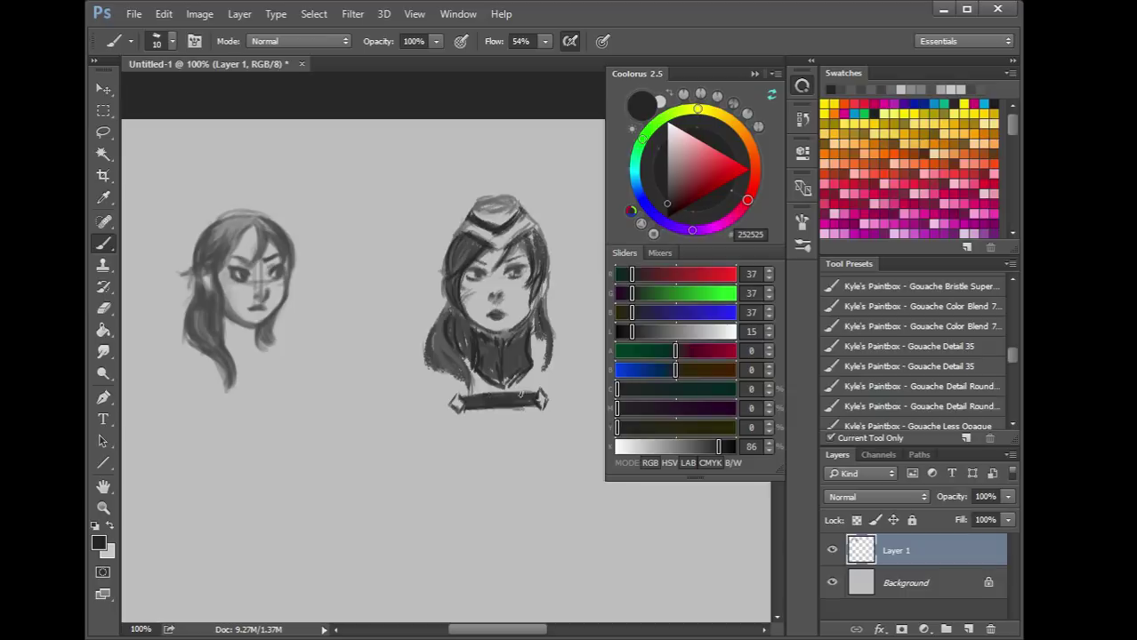
alt+click(471, 404)
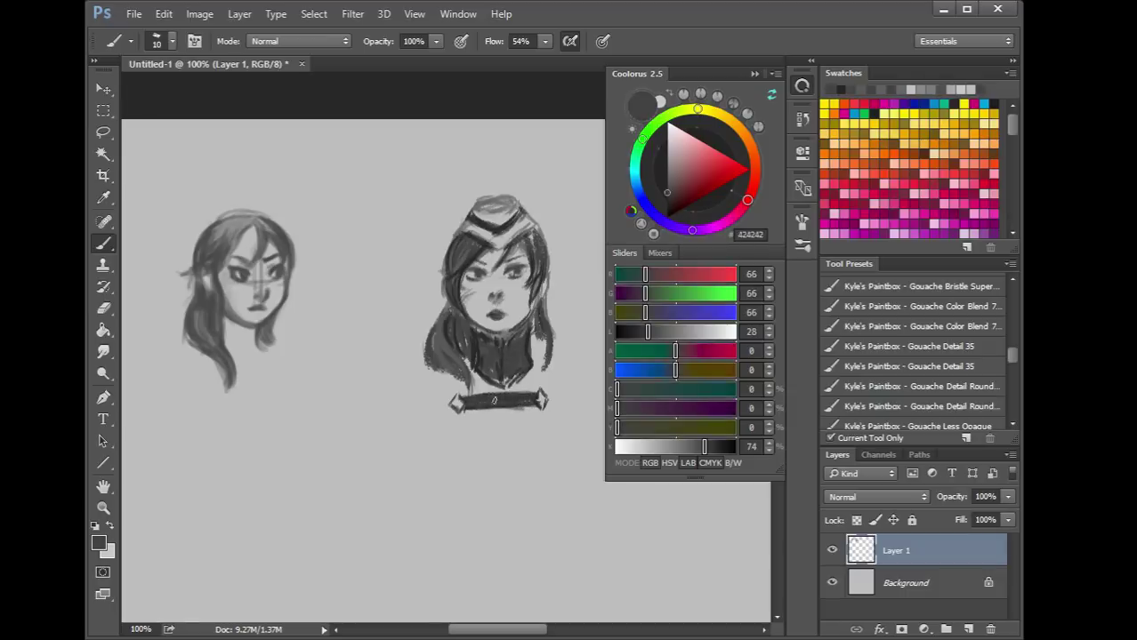
Paint rounded shoulders on both sides of the collar in sampled dark grey 323232
alt+click(475, 368)
mouse_move(447, 394)
mouse_down()
mouse_move(432, 373)
mouse_move(454, 381)
mouse_move(440, 373)
mouse_move(471, 349)
mouse_move(468, 372)
mouse_move(459, 363)
mouse_move(472, 395)
mouse_move(436, 381)
mouse_up()
mouse_move(525, 373)
mouse_down()
mouse_move(540, 349)
mouse_move(559, 372)
mouse_move(548, 373)
mouse_move(557, 398)
mouse_move(536, 385)
mouse_move(562, 383)
mouse_move(549, 391)
mouse_move(554, 353)
mouse_move(543, 350)
mouse_move(549, 374)
mouse_move(535, 345)
mouse_up()
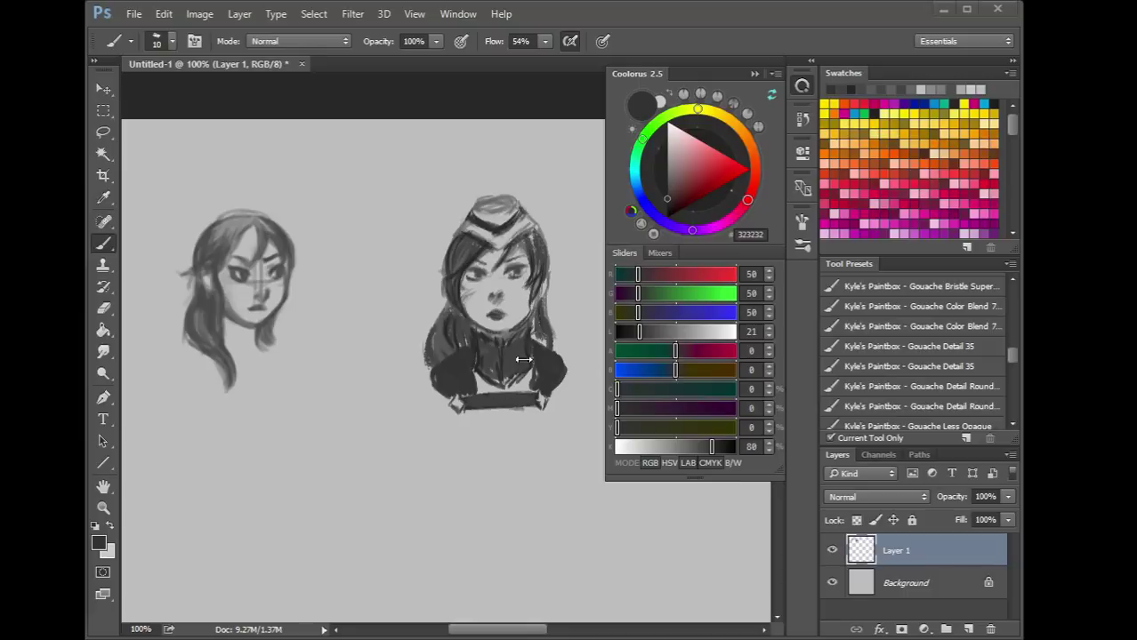
click(455, 380)
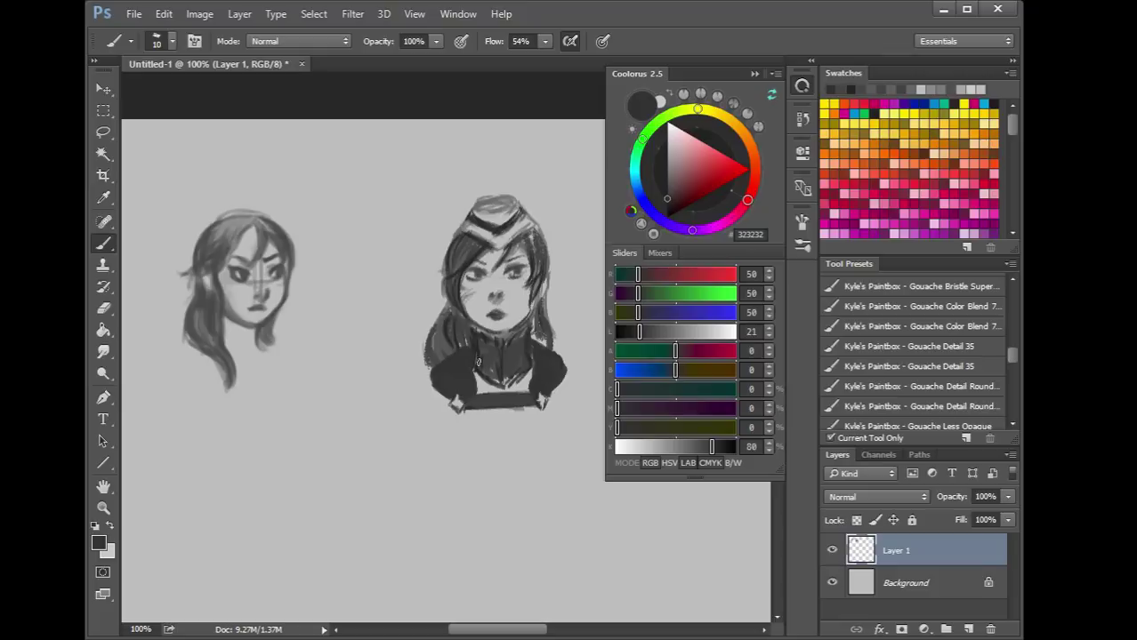
Cut light BEBEBE areas into both dark shoulders and shade them with mid grey 969696
alt+click(469, 381)
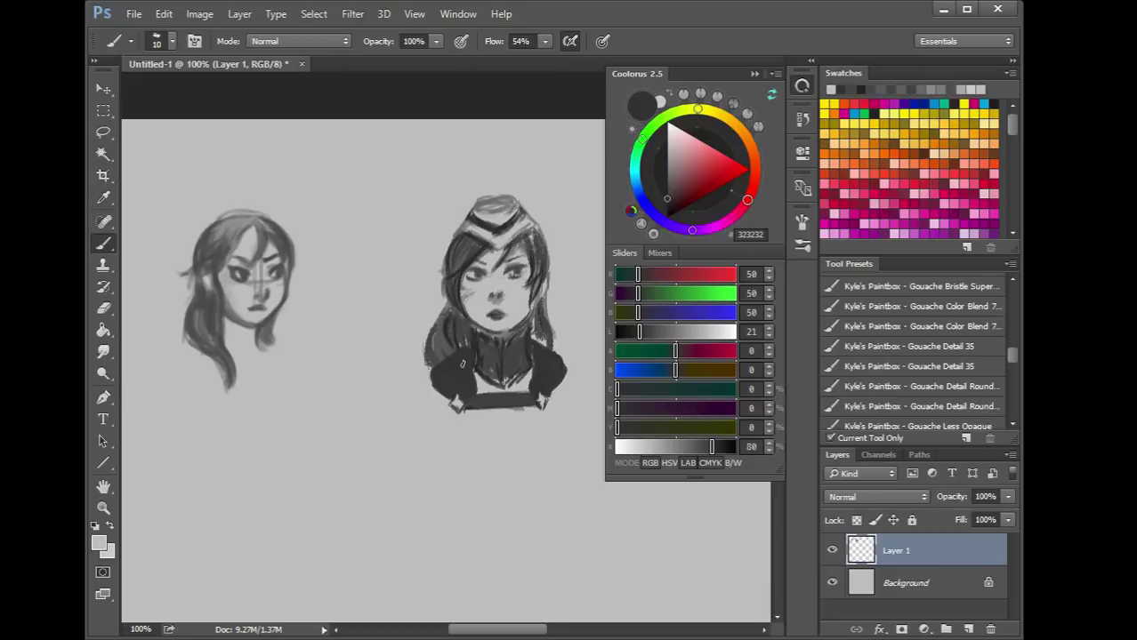
key(ctrl+z)
mouse_move(452, 366)
mouse_down()
mouse_move(439, 379)
mouse_move(449, 388)
mouse_move(461, 357)
mouse_move(458, 381)
mouse_up()
mouse_move(531, 351)
mouse_down()
mouse_move(544, 381)
mouse_move(535, 388)
mouse_move(537, 377)
mouse_up()
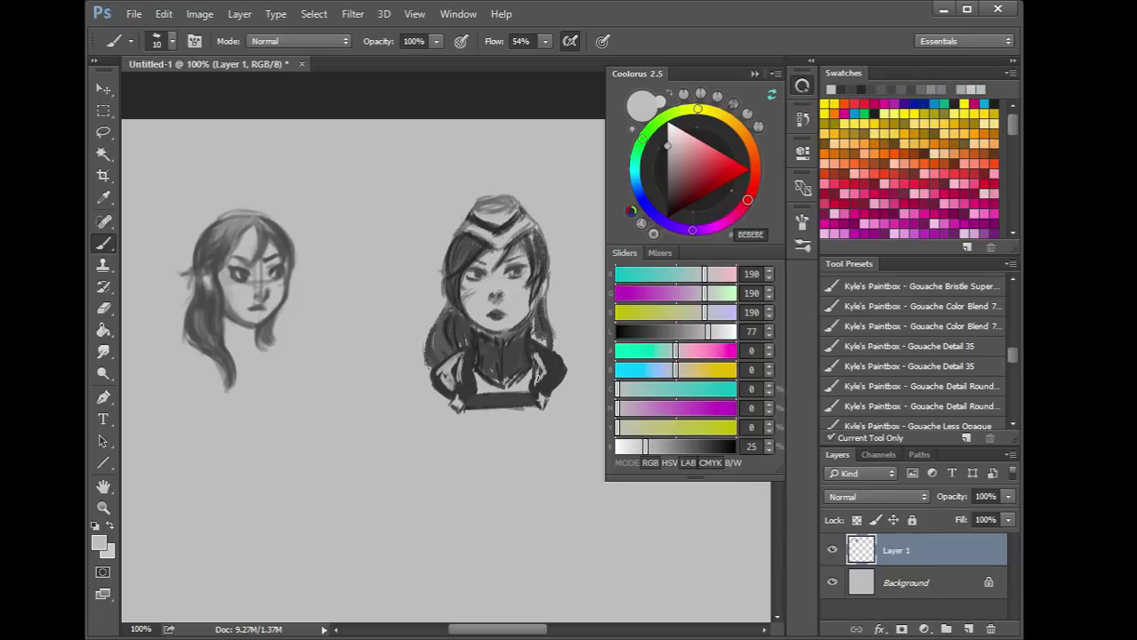
drag(645, 446, 664, 446)
mouse_move(444, 379)
mouse_down()
mouse_move(463, 391)
mouse_move(466, 366)
mouse_up()
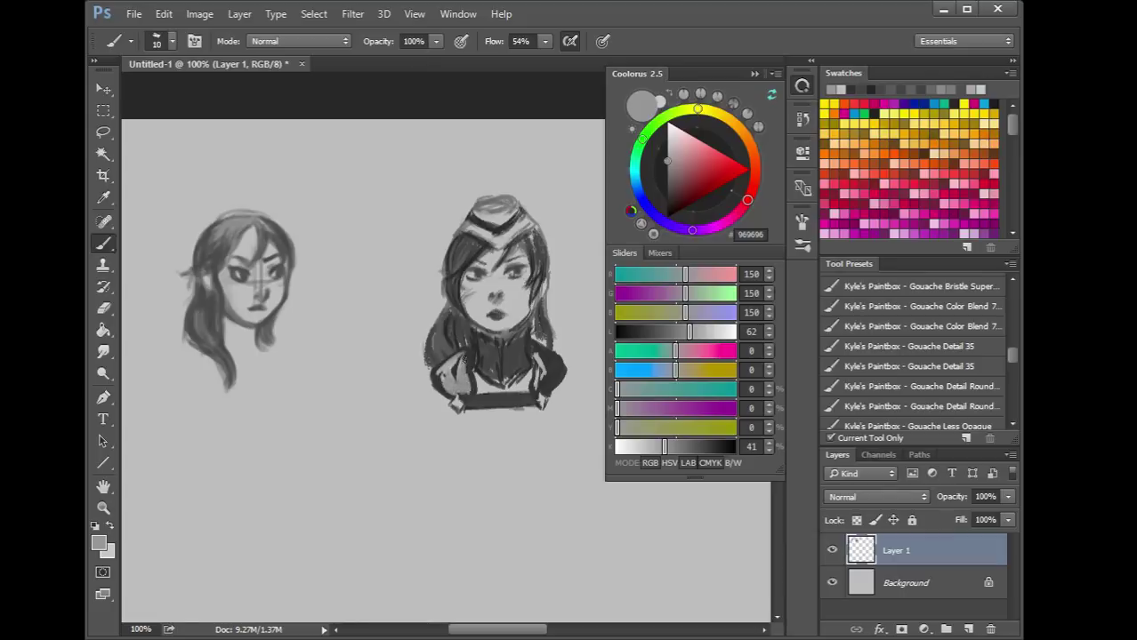
mouse_move(545, 365)
mouse_down()
mouse_move(537, 356)
mouse_move(545, 381)
mouse_up()
Remove the first head from the canvas, set the colour to 626262 and add a new layer above the drawing
mouse_move(212, 261)
mouse_down()
mouse_move(243, 242)
mouse_move(216, 354)
mouse_move(230, 349)
mouse_move(217, 329)
mouse_move(208, 333)
mouse_move(225, 318)
mouse_move(212, 319)
mouse_move(217, 281)
mouse_move(245, 306)
mouse_move(268, 294)
mouse_up()
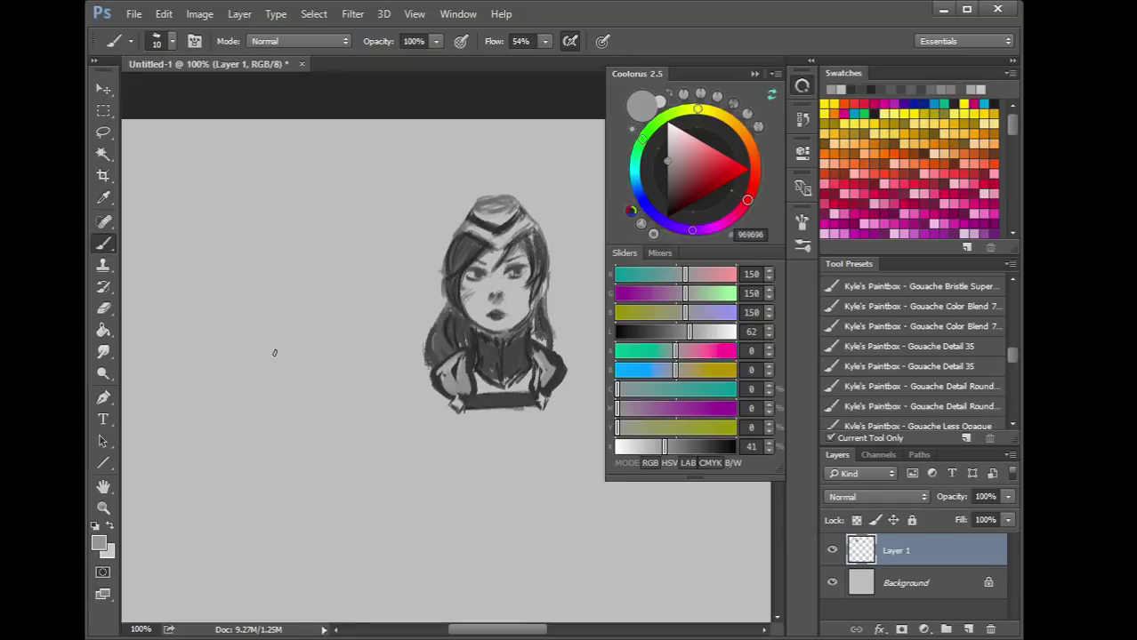
drag(669, 446, 689, 447)
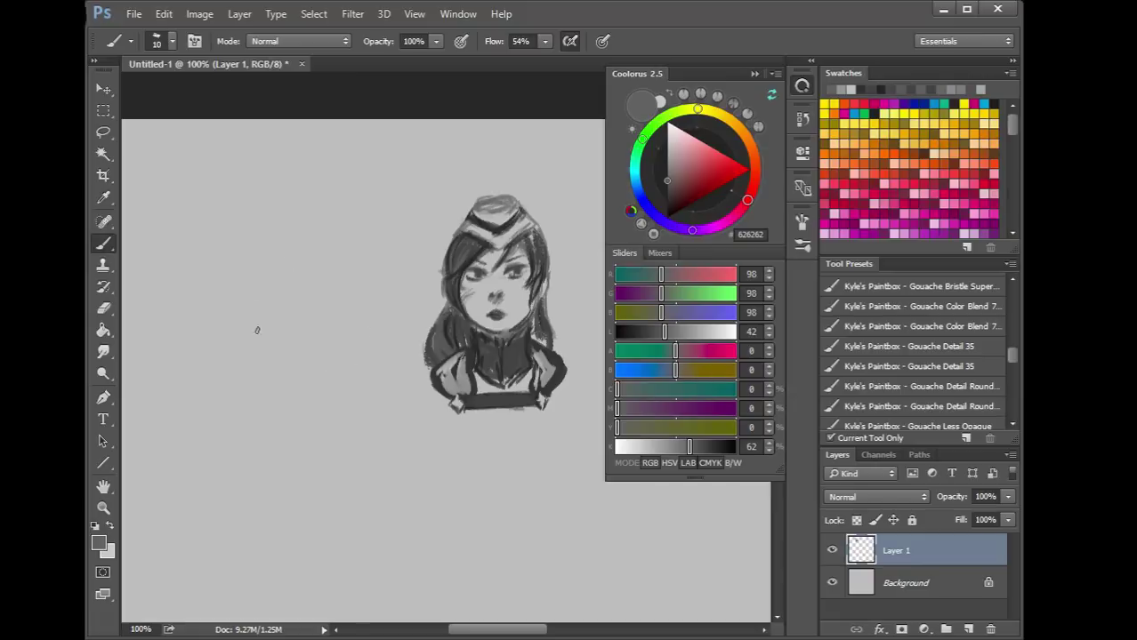
click(967, 629)
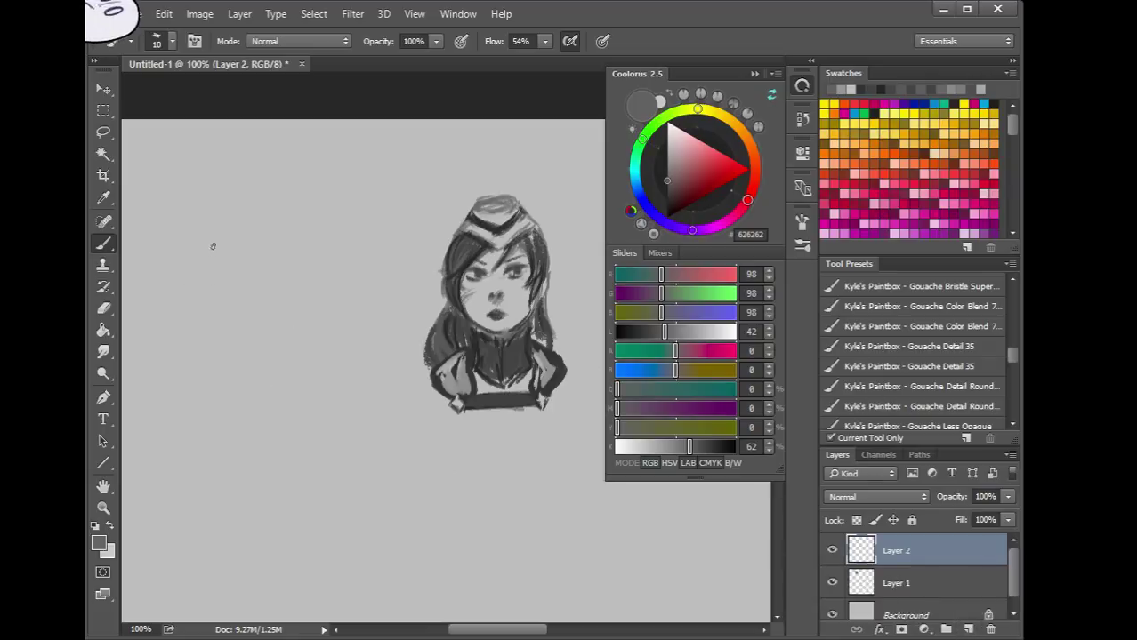
Sketch a new tilted face on the new layer with its jaw outline, one eye, nose and mouth
drag(245, 243, 258, 212)
mouse_move(247, 265)
mouse_down()
mouse_move(258, 296)
mouse_move(246, 257)
mouse_move(273, 315)
mouse_move(294, 321)
mouse_move(337, 276)
mouse_up()
drag(262, 312, 295, 324)
mouse_move(246, 220)
mouse_down()
mouse_move(245, 267)
mouse_move(260, 271)
mouse_up()
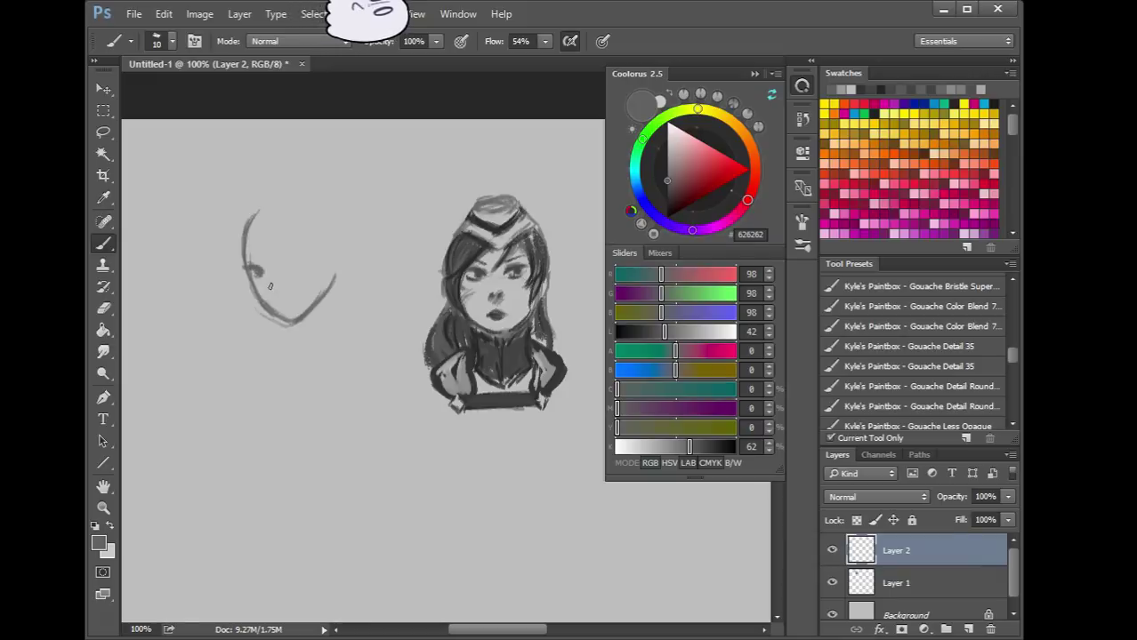
drag(279, 289, 276, 294)
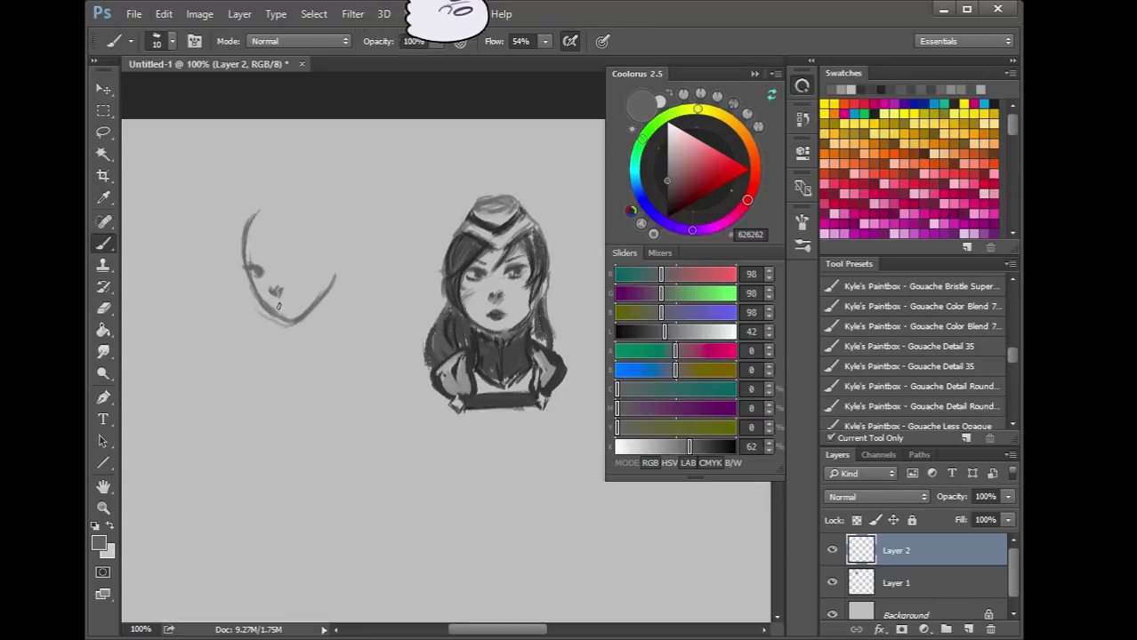
click(278, 305)
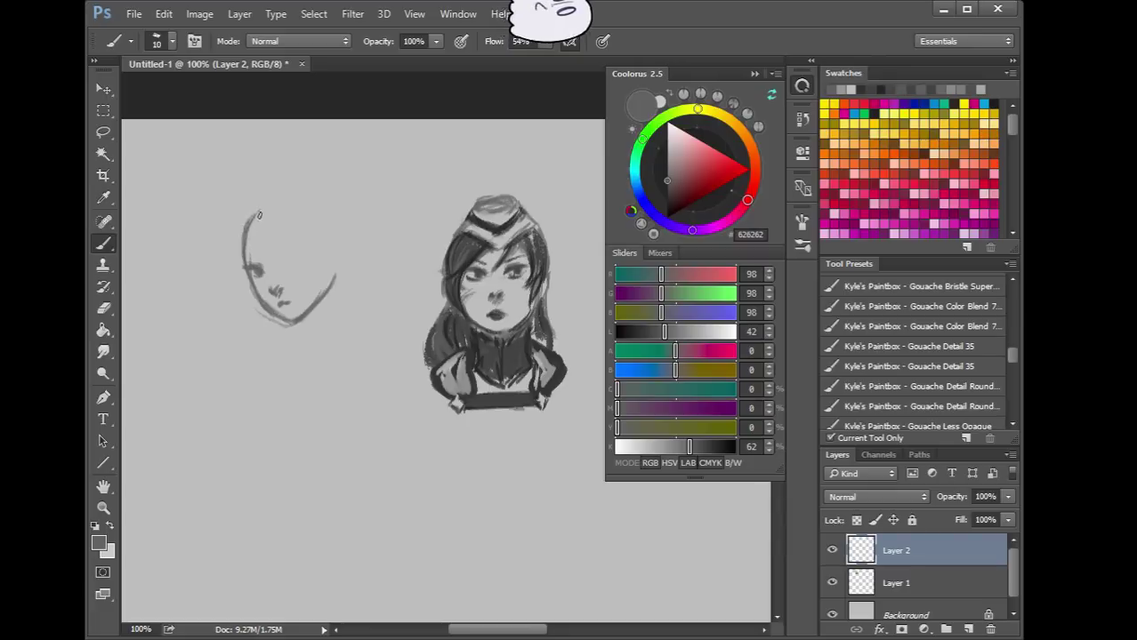
Sketch a long fringe sweeping across the new face and covering its other eye
drag(251, 222, 260, 263)
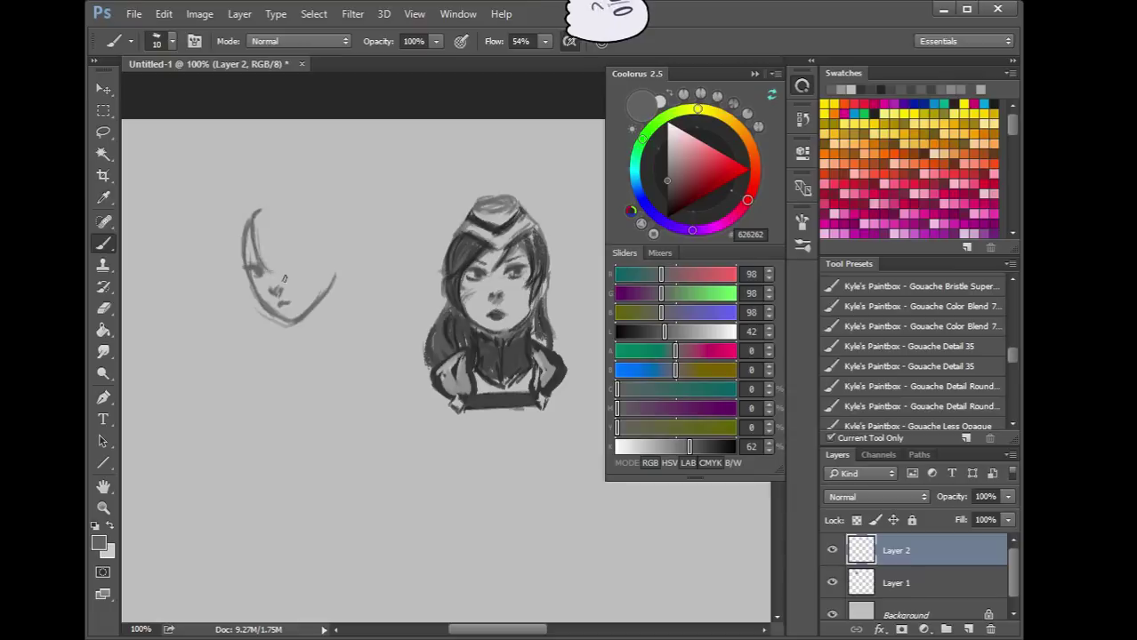
drag(257, 231, 294, 277)
drag(263, 238, 297, 283)
mouse_move(261, 234)
mouse_down()
mouse_move(309, 307)
mouse_move(301, 259)
mouse_move(314, 301)
mouse_up()
drag(261, 212, 276, 209)
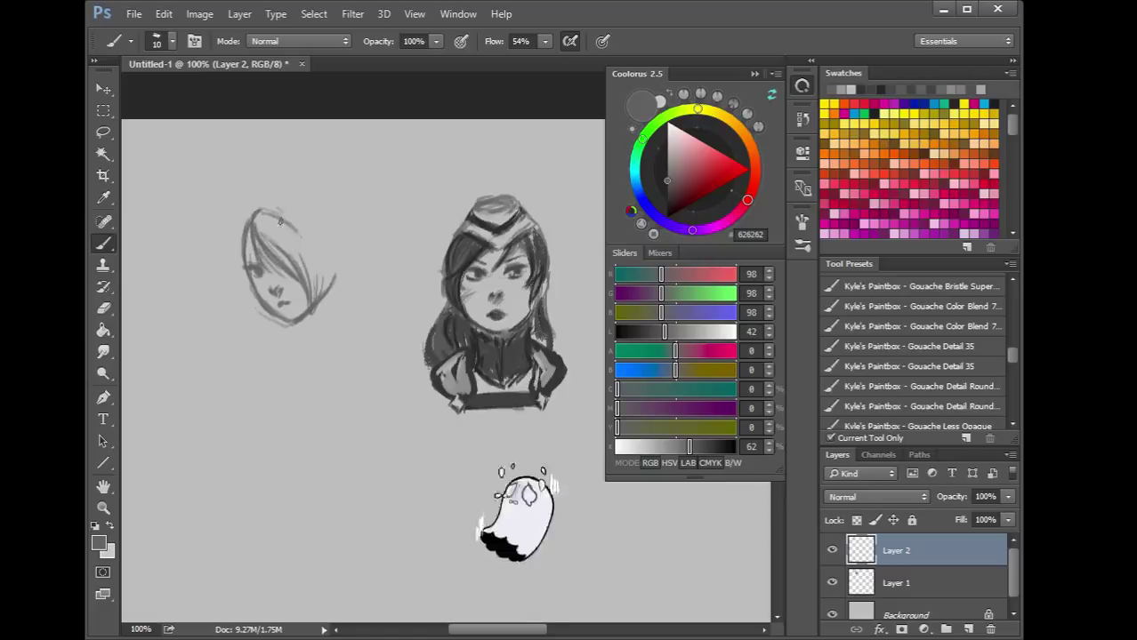
Fill the fringe with hair strokes and draw the rounded crown and back of the new head's hair
drag(272, 223, 310, 290)
key(bracketright)
drag(288, 253, 305, 294)
mouse_move(256, 233)
mouse_down()
mouse_move(295, 271)
mouse_move(309, 268)
mouse_move(313, 298)
mouse_move(295, 233)
mouse_move(311, 288)
mouse_move(305, 229)
mouse_move(314, 292)
mouse_move(307, 236)
mouse_move(318, 291)
mouse_move(268, 205)
mouse_move(313, 209)
mouse_up()
key(bracketleft)
key(bracketleft)
key(bracketleft)
key([)
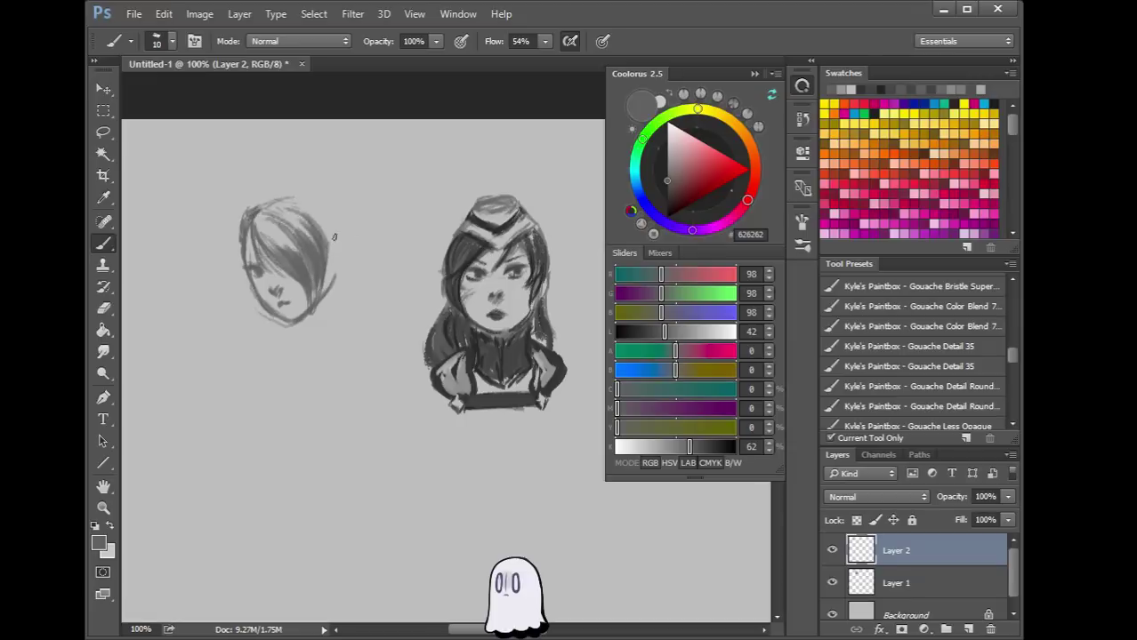
drag(332, 238, 328, 269)
mouse_move(340, 235)
mouse_down()
mouse_move(336, 265)
mouse_move(329, 210)
mouse_move(288, 196)
mouse_move(318, 198)
mouse_move(260, 204)
mouse_move(311, 193)
mouse_move(287, 193)
mouse_move(338, 227)
mouse_move(308, 196)
mouse_move(345, 243)
mouse_move(336, 220)
mouse_move(326, 237)
mouse_move(337, 251)
mouse_move(322, 209)
mouse_up()
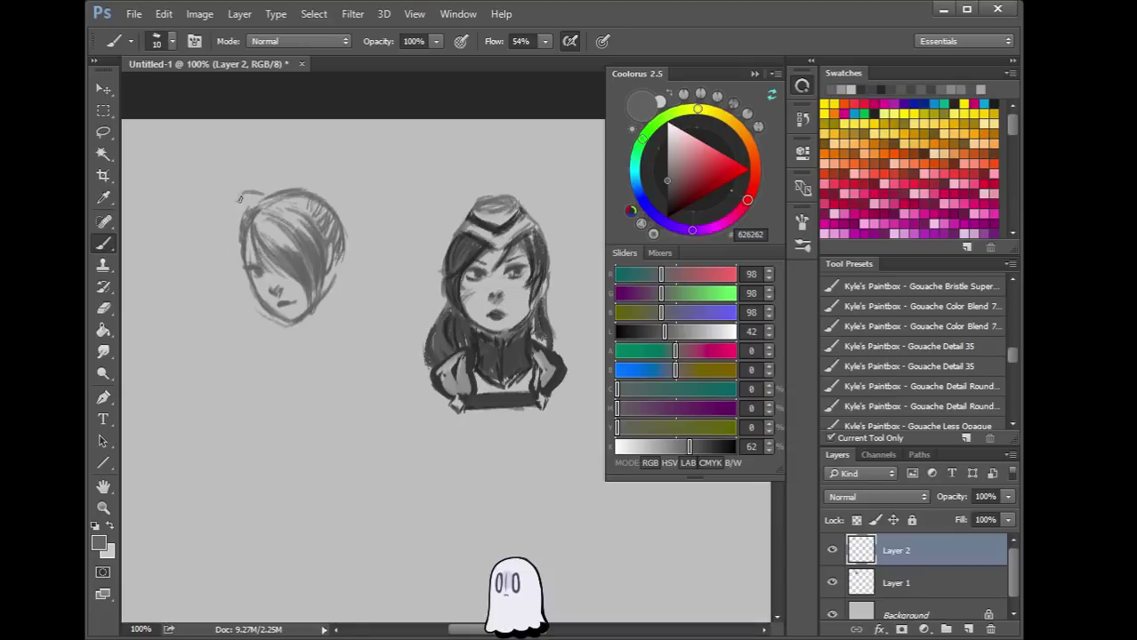
Set the brush colour to 444444 and sketch a raised hair loop on each side of the fringed head
mouse_move(236, 193)
mouse_down()
mouse_move(251, 285)
mouse_move(244, 191)
mouse_move(260, 196)
mouse_up()
drag(695, 446, 703, 447)
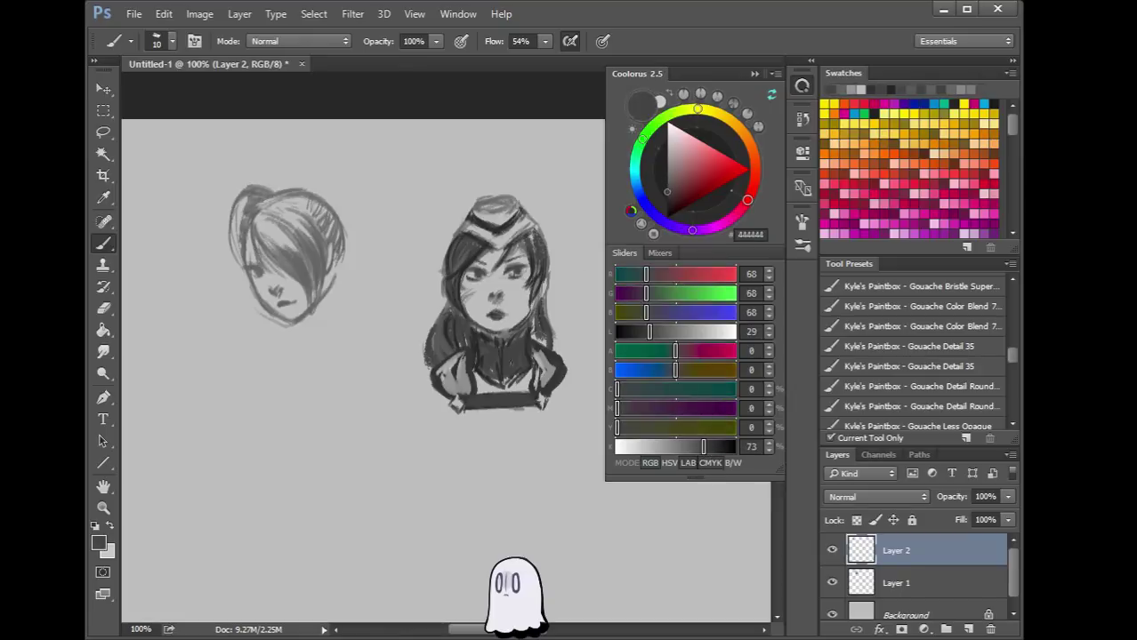
mouse_move(249, 204)
mouse_down()
mouse_move(264, 196)
mouse_move(245, 222)
mouse_up()
mouse_move(318, 222)
mouse_down()
mouse_move(328, 186)
mouse_move(350, 187)
mouse_move(331, 209)
mouse_move(332, 198)
mouse_move(335, 250)
mouse_up()
drag(339, 189, 352, 202)
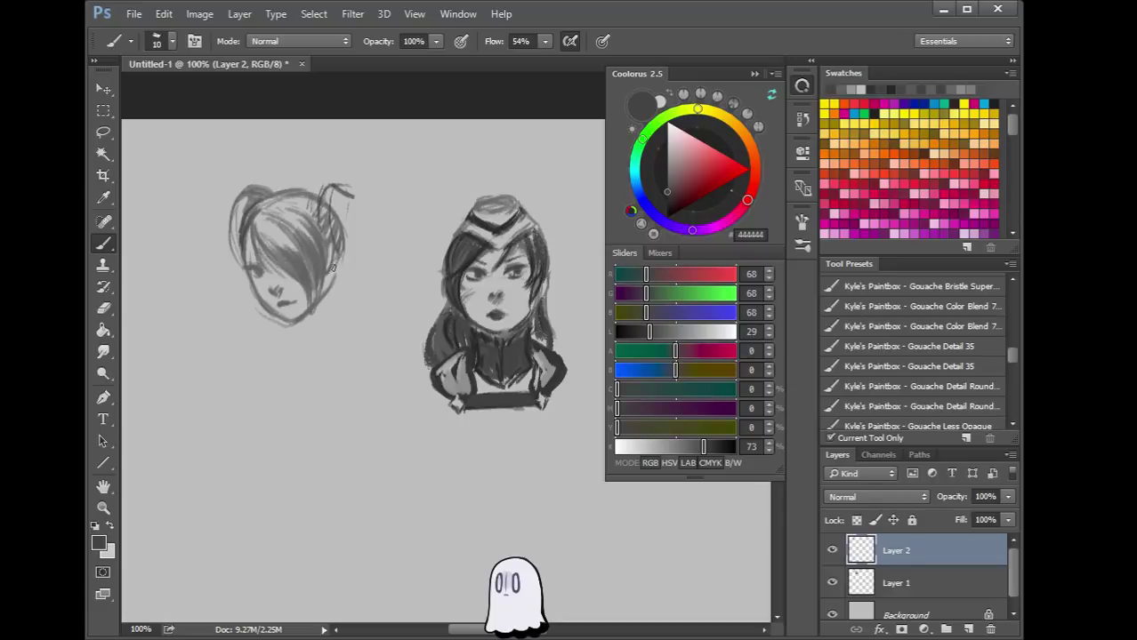
mouse_move(337, 266)
mouse_down()
mouse_move(364, 246)
mouse_move(361, 271)
mouse_move(368, 239)
mouse_move(364, 215)
mouse_move(364, 254)
mouse_move(358, 193)
mouse_move(394, 293)
mouse_up()
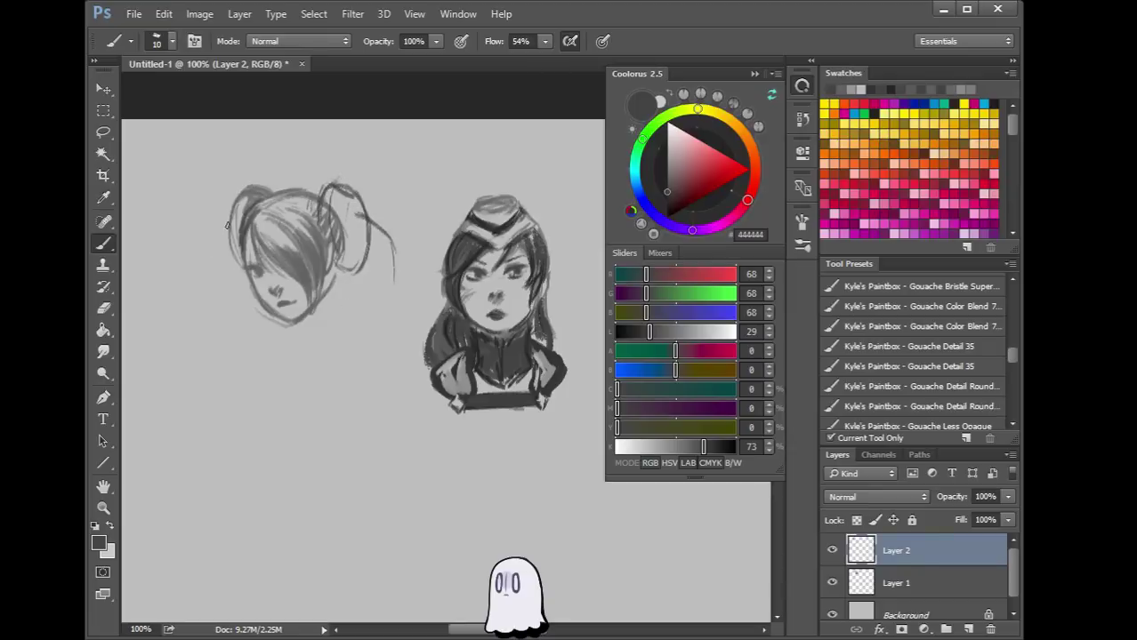
Sketch long pigtails hanging from both hair loops and the first neck lines beneath the jaw
drag(223, 230, 219, 316)
drag(298, 326, 298, 343)
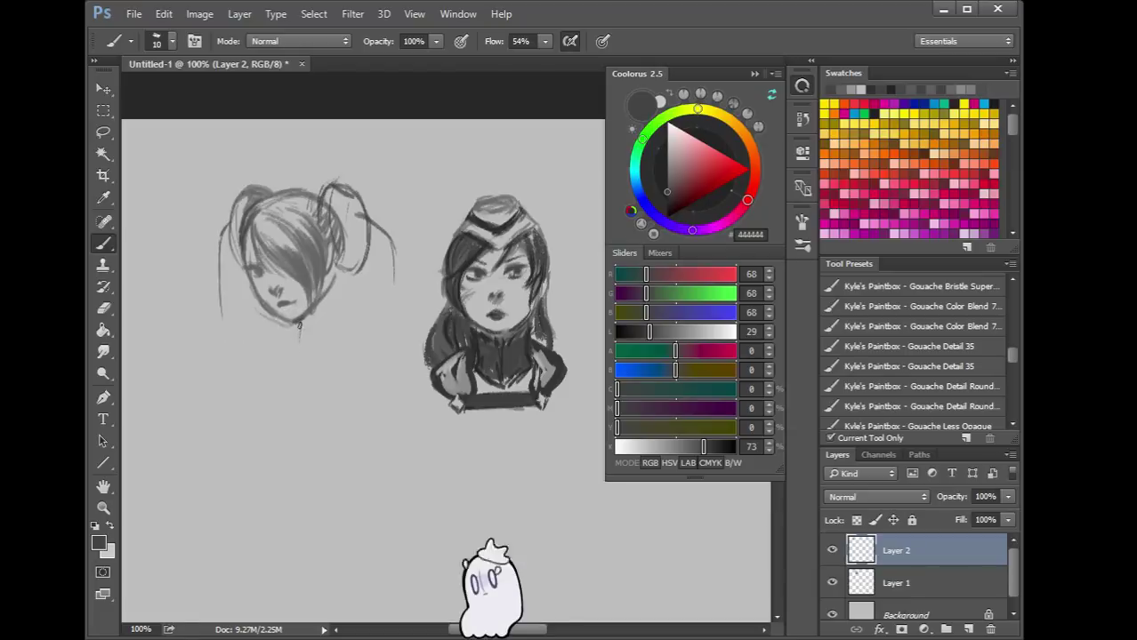
drag(336, 277, 342, 333)
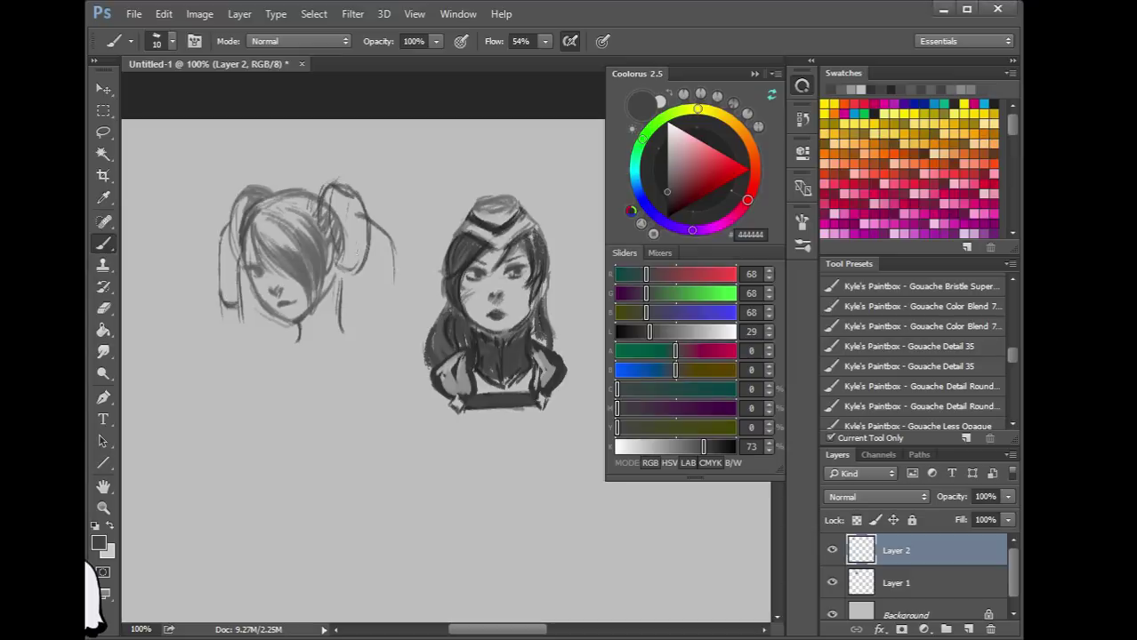
mouse_move(359, 211)
mouse_down()
mouse_move(365, 294)
mouse_move(393, 293)
mouse_move(394, 323)
mouse_up()
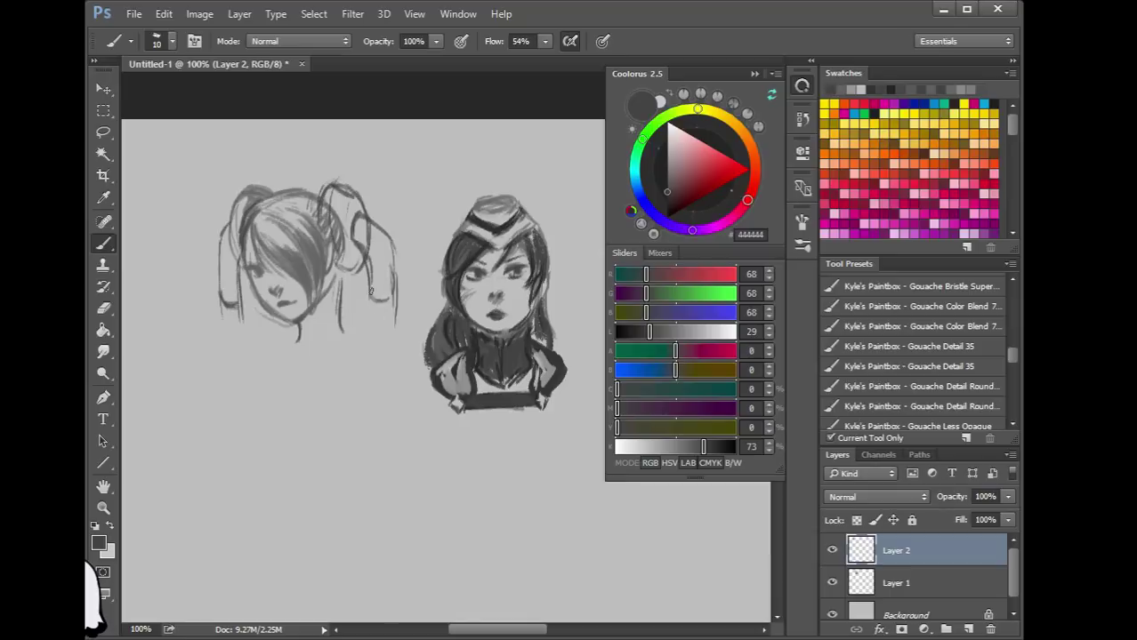
drag(232, 222, 221, 267)
mouse_move(359, 223)
mouse_down()
mouse_move(386, 246)
mouse_move(392, 276)
mouse_up()
mouse_move(372, 232)
mouse_down()
mouse_move(388, 286)
mouse_move(370, 316)
mouse_up()
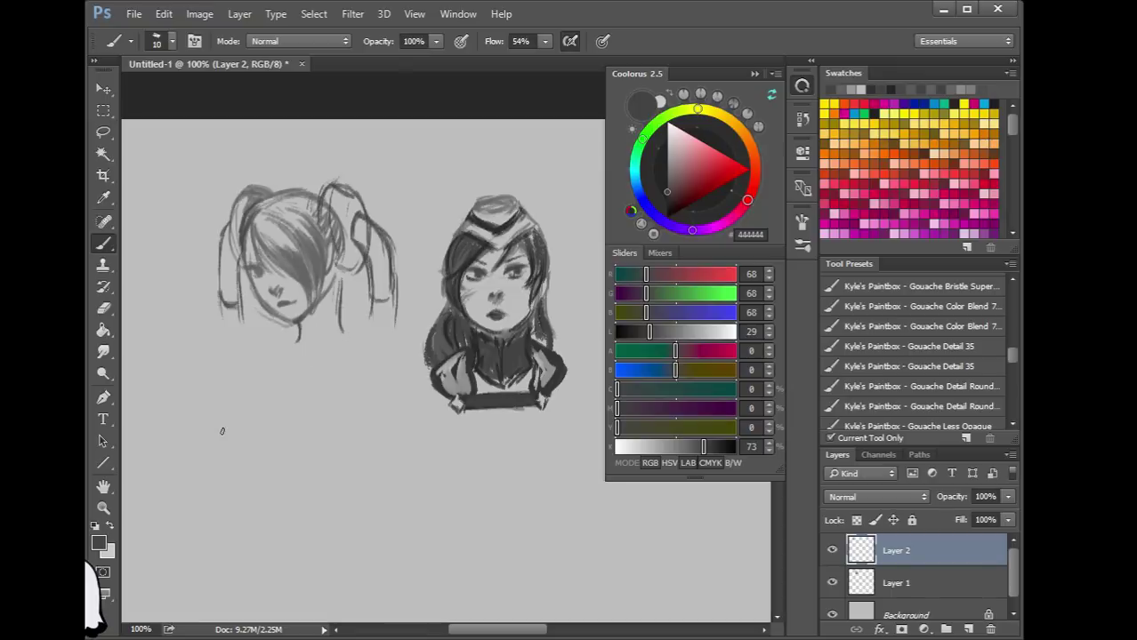
Darken the outlines of both hair loops where the pigtails join the head
mouse_move(351, 192)
mouse_down()
mouse_move(349, 263)
mouse_move(338, 240)
mouse_move(360, 258)
mouse_move(325, 268)
mouse_up()
mouse_move(323, 213)
mouse_down()
mouse_move(343, 187)
mouse_move(333, 223)
mouse_up()
mouse_move(250, 204)
mouse_down()
mouse_move(272, 194)
mouse_move(235, 206)
mouse_move(241, 198)
mouse_move(238, 274)
mouse_up()
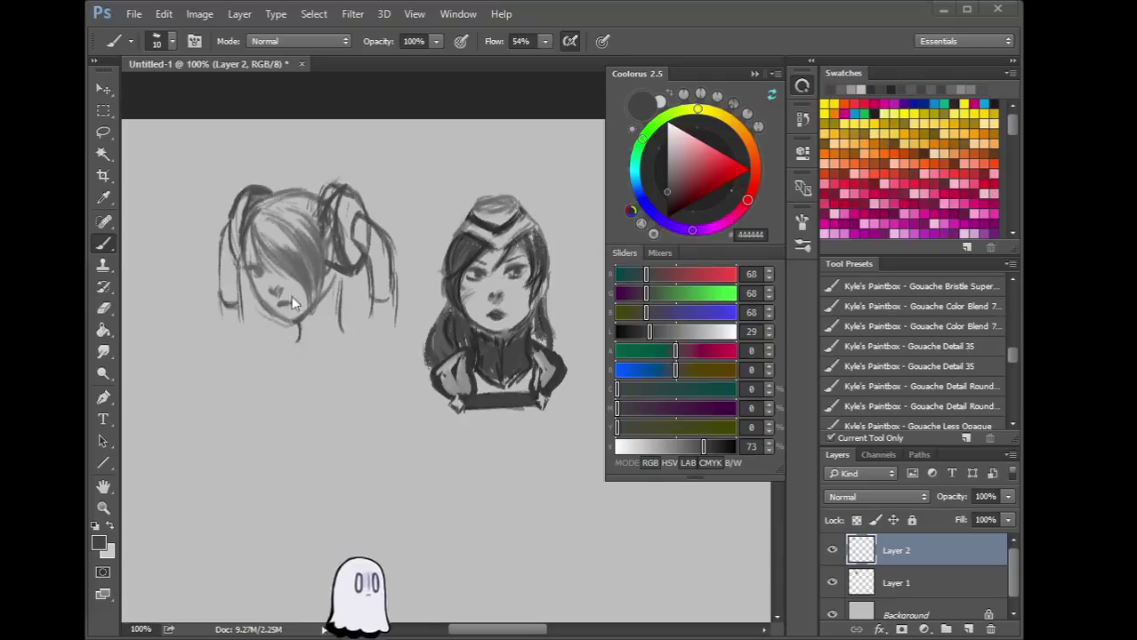
Strengthen the fringed character's neck lines and darken the strands in the lower part of the fringe
mouse_move(330, 281)
mouse_down()
mouse_move(354, 330)
mouse_move(319, 321)
mouse_move(347, 332)
mouse_up()
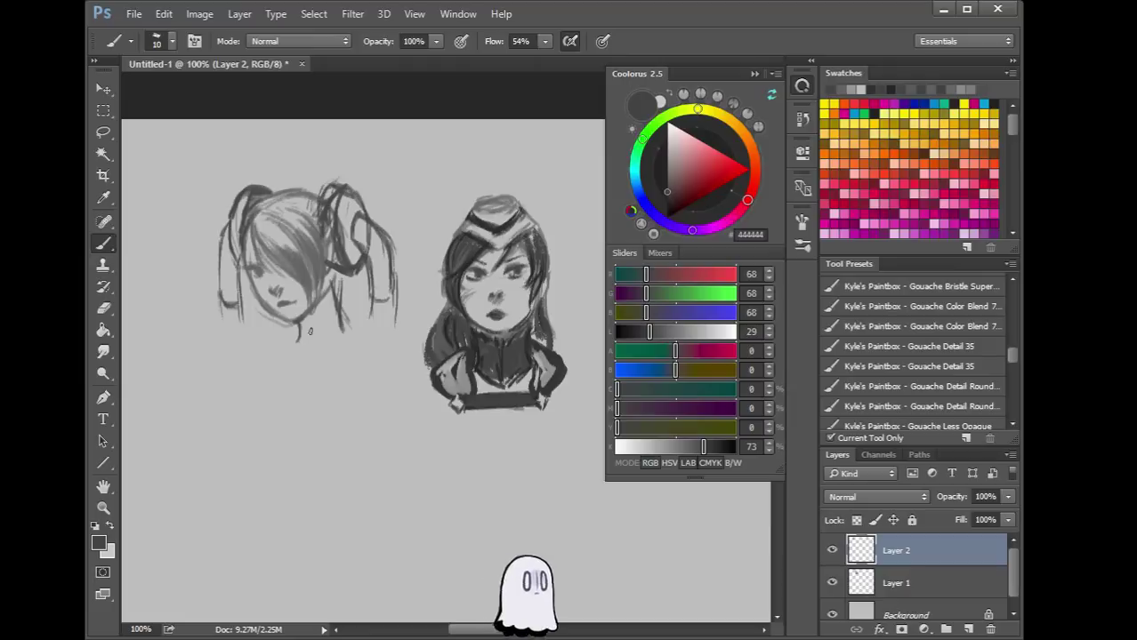
mouse_move(300, 338)
mouse_down()
mouse_move(306, 354)
mouse_move(344, 312)
mouse_move(331, 341)
mouse_up()
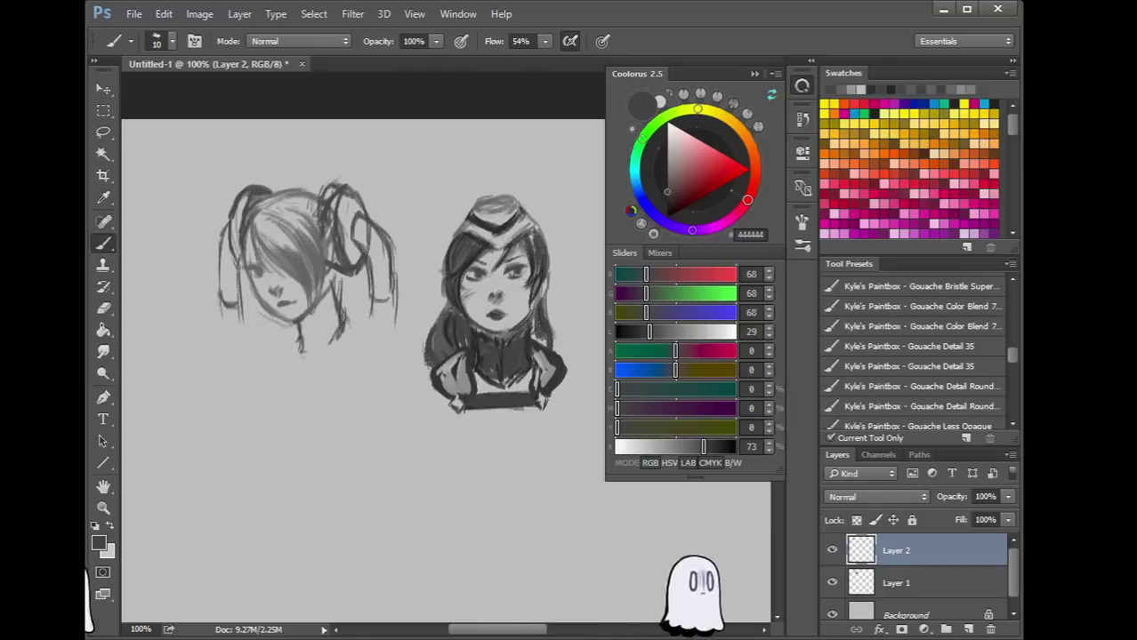
drag(341, 299, 340, 319)
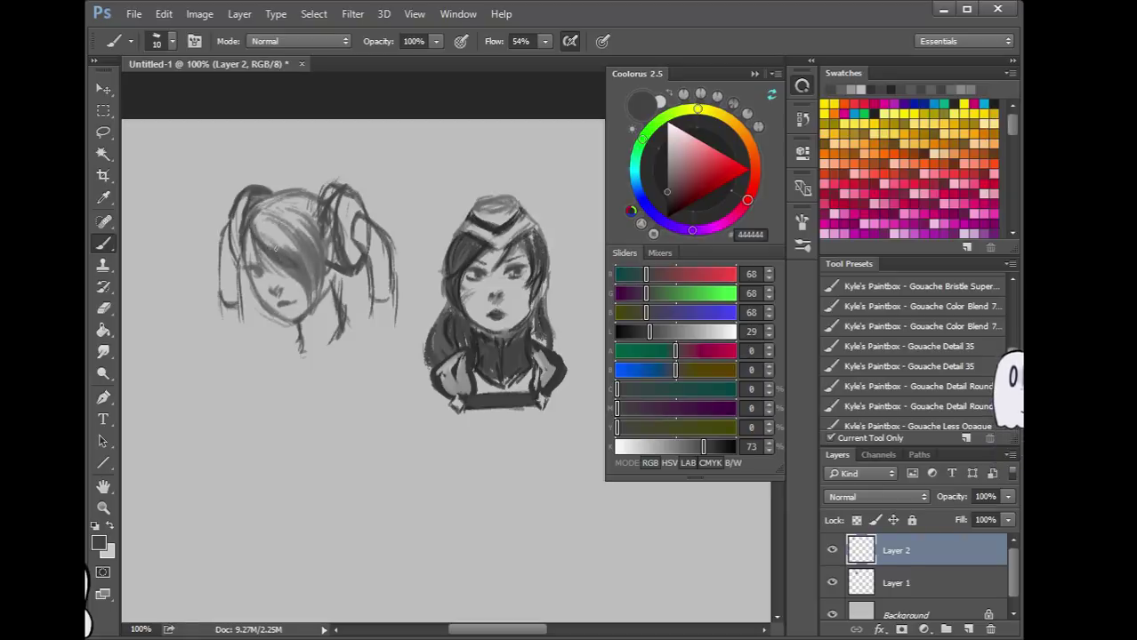
drag(290, 229, 306, 262)
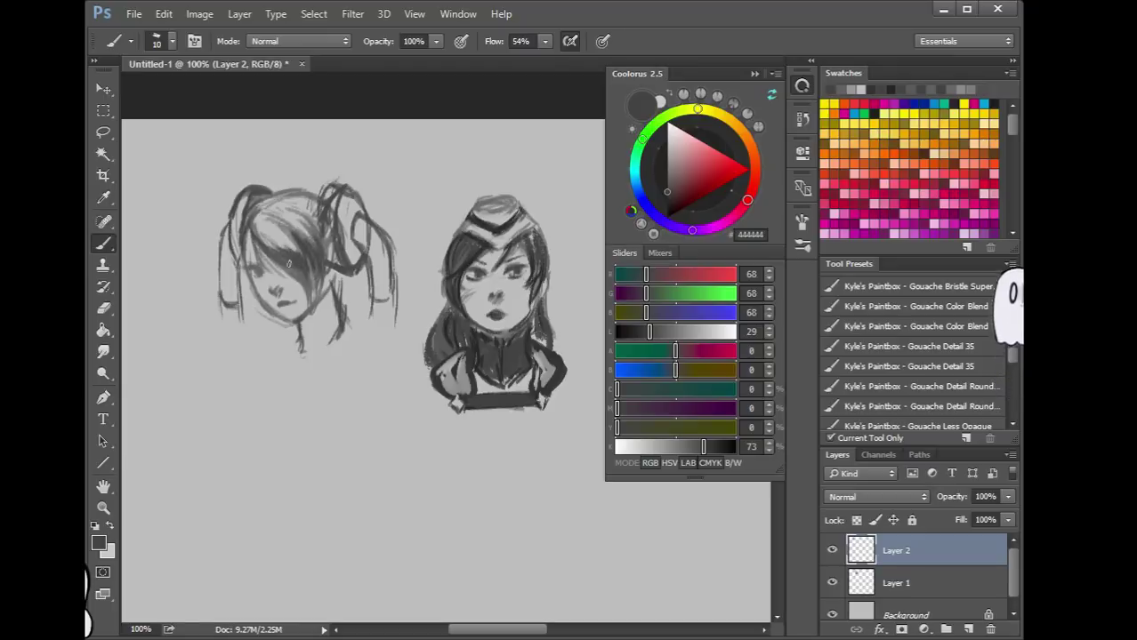
mouse_move(287, 267)
mouse_down()
mouse_move(307, 297)
mouse_move(311, 287)
mouse_up()
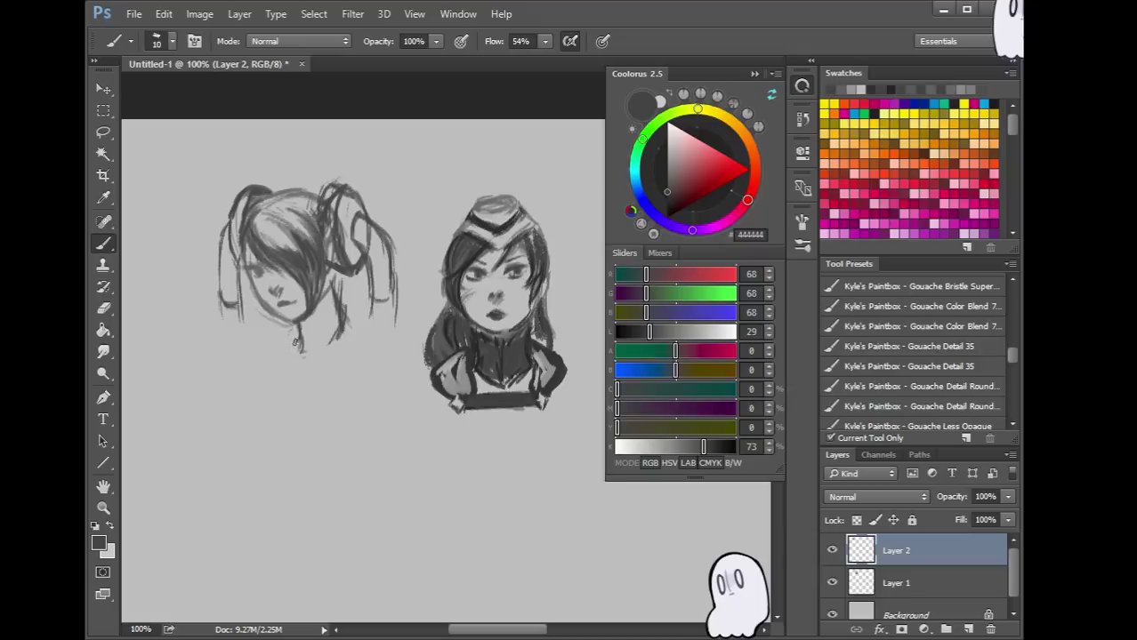
Sketch the pigtailed character's shoulders and a curved chest line, and shade the neck with dark strokes
drag(295, 333, 260, 340)
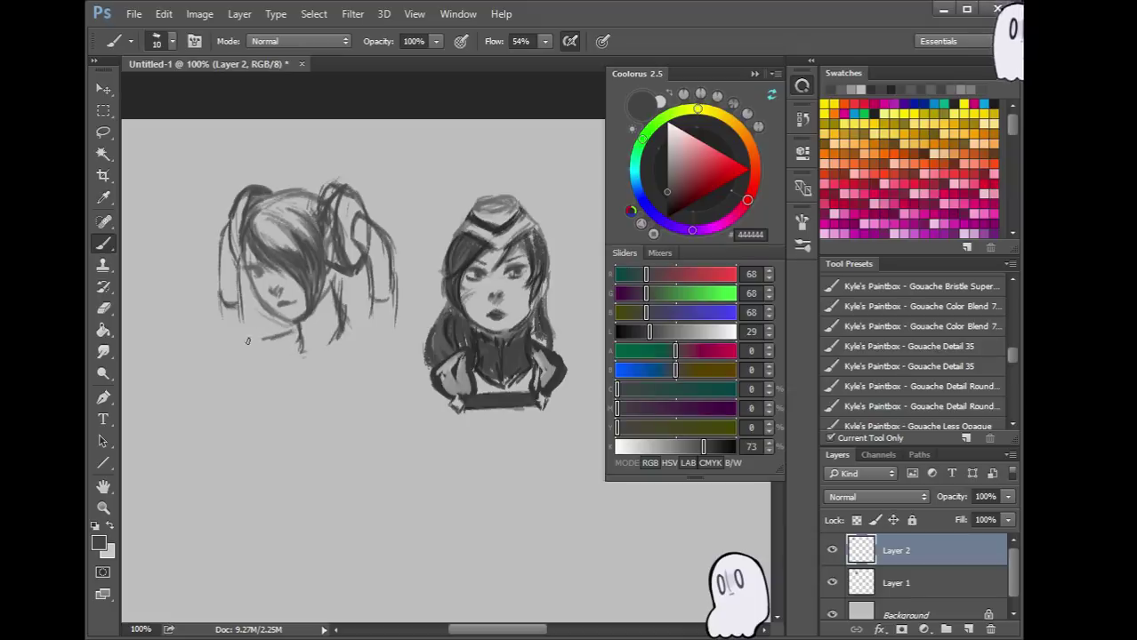
drag(247, 346, 275, 338)
mouse_move(355, 336)
mouse_down()
mouse_move(391, 358)
mouse_move(362, 350)
mouse_move(397, 357)
mouse_up()
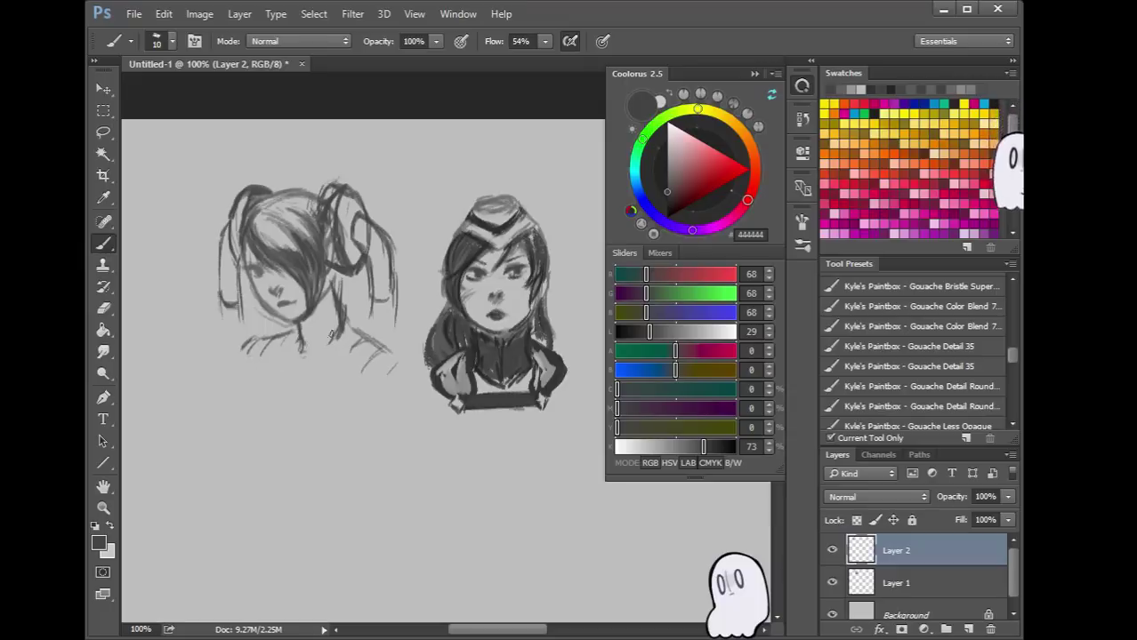
drag(331, 306, 306, 352)
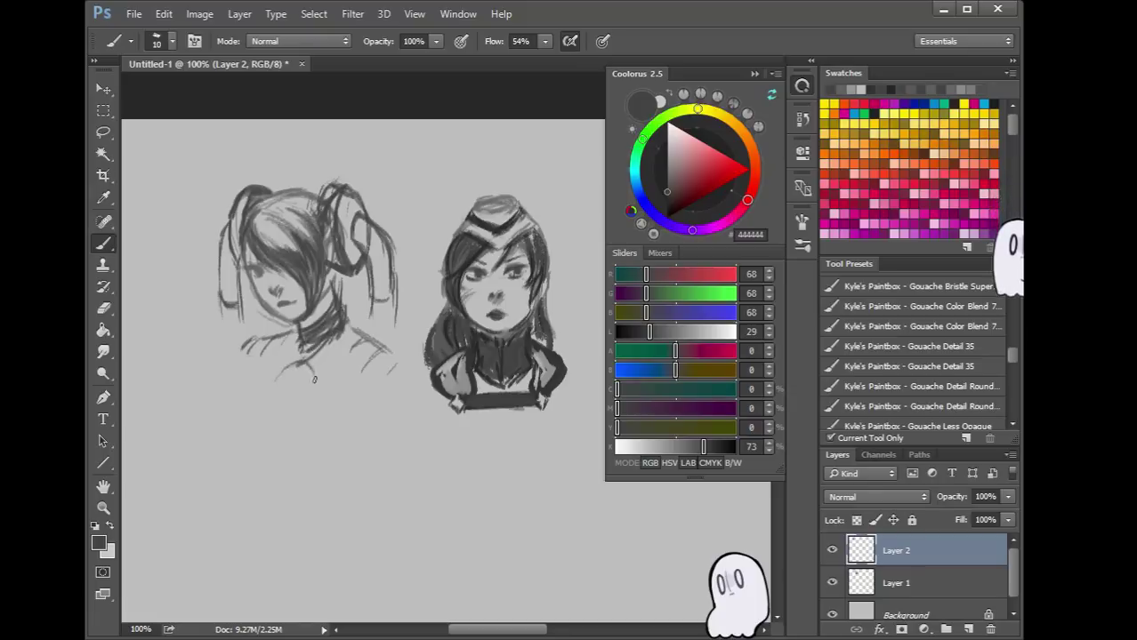
drag(306, 384, 311, 365)
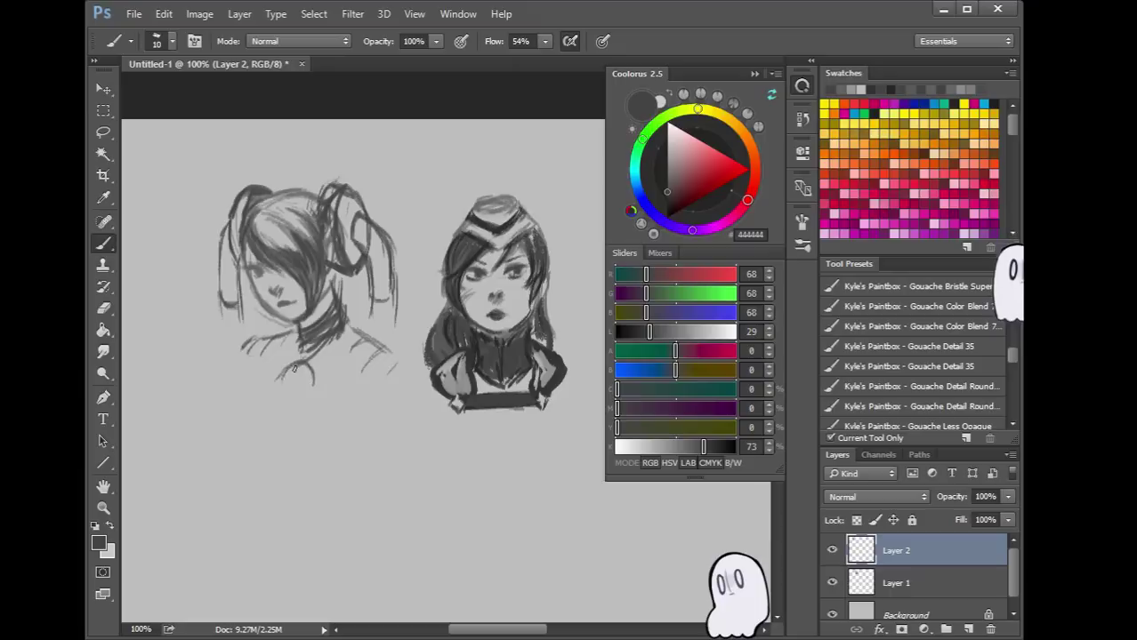
Add banded ties and tapered ends to the bottoms of both pigtails
drag(224, 306, 237, 329)
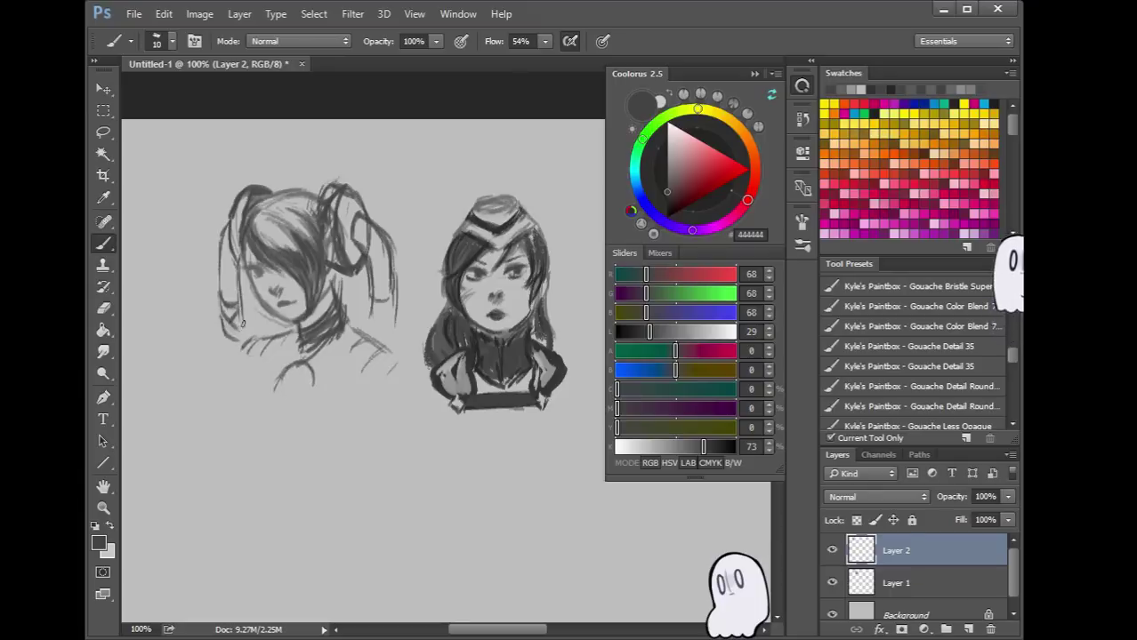
drag(242, 329, 228, 347)
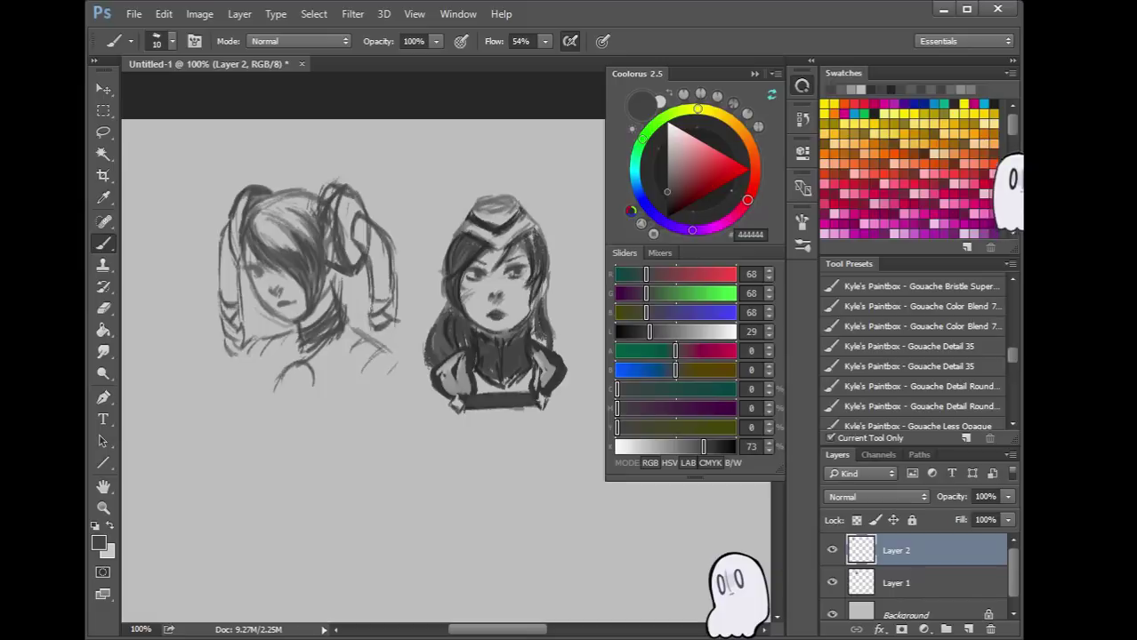
drag(391, 305, 393, 345)
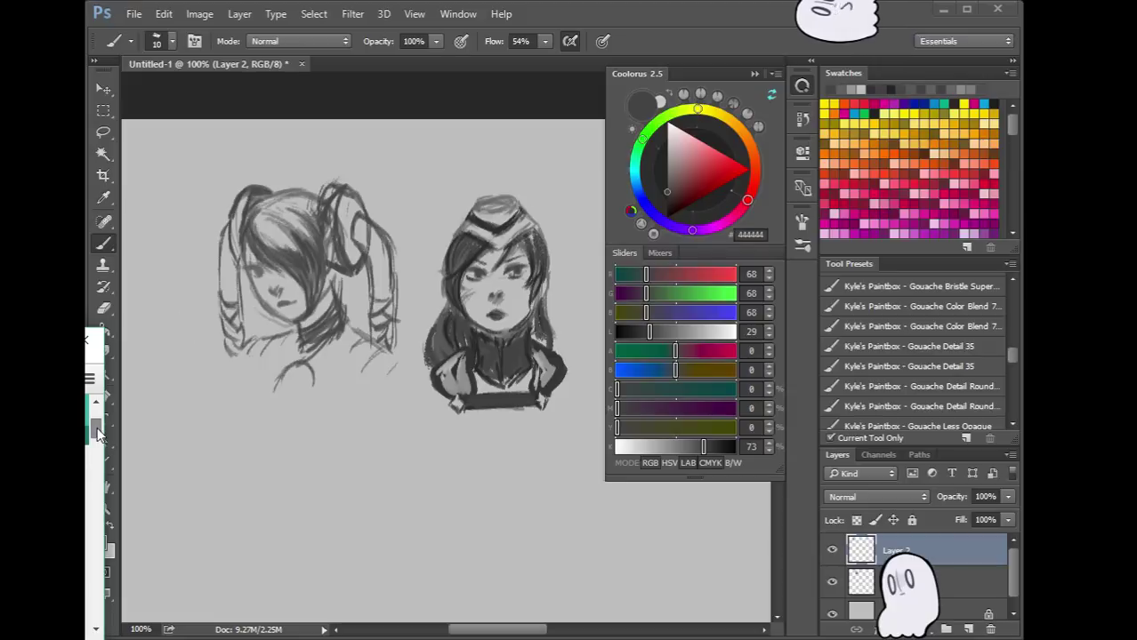
drag(97, 429, 99, 434)
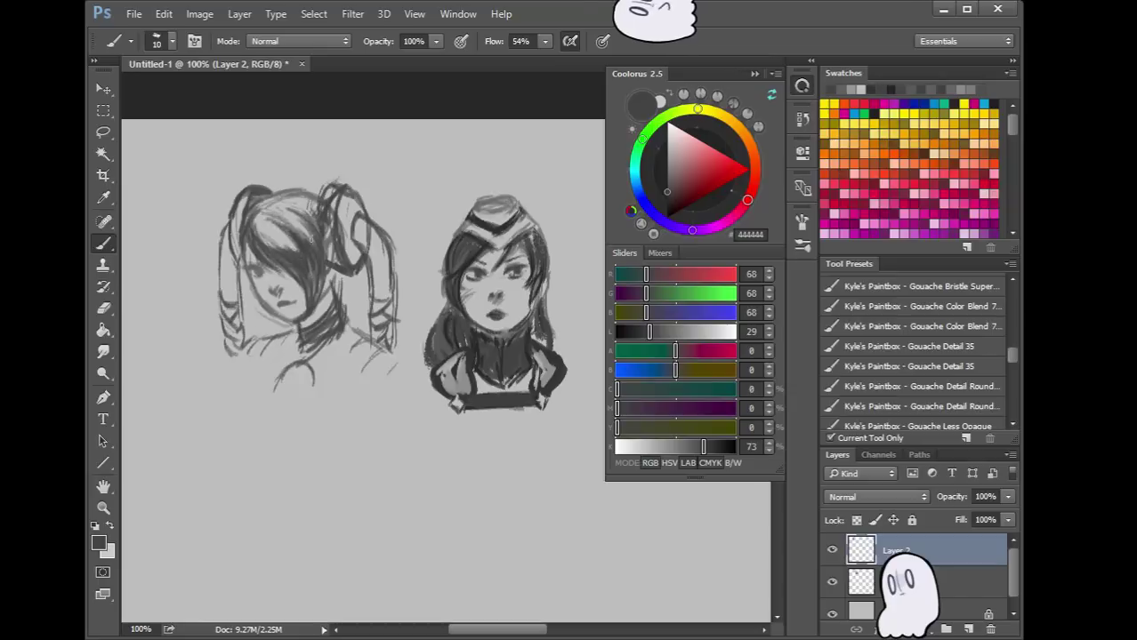
Set the brush colour to near-white ECE7E7 and paint a bright highlight across the top of the fringe
click(669, 161)
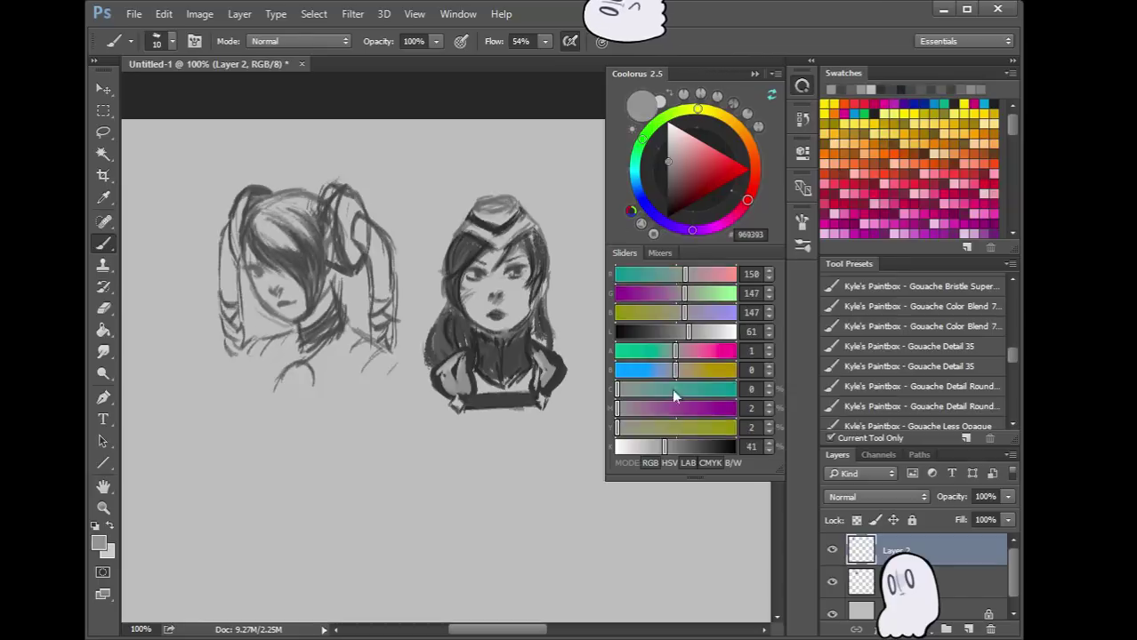
drag(656, 449, 643, 448)
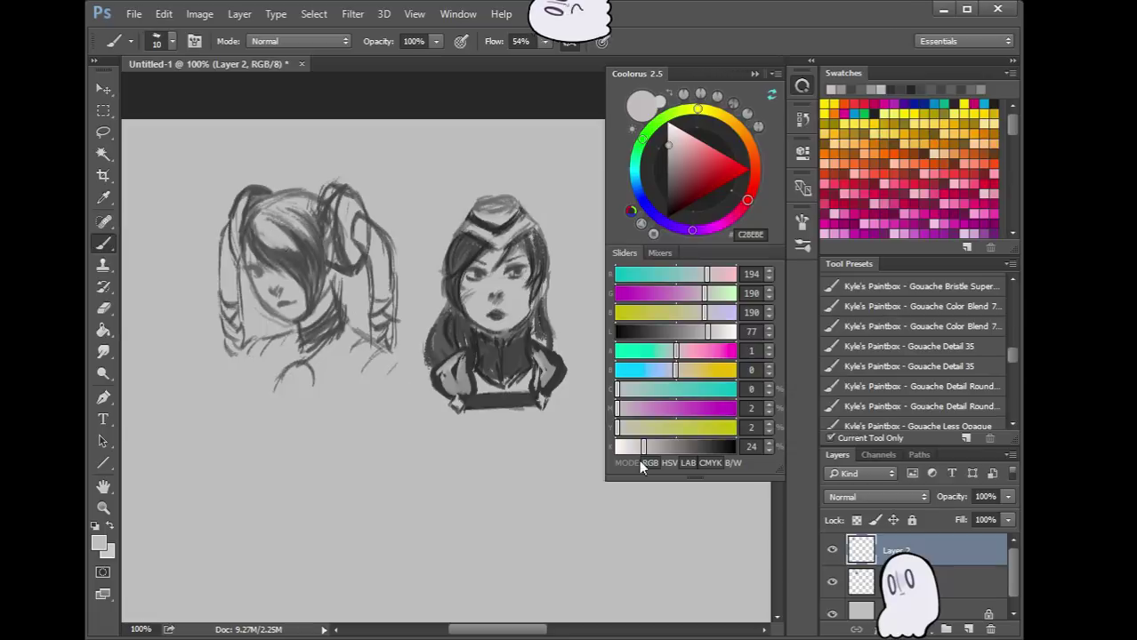
drag(643, 448, 621, 448)
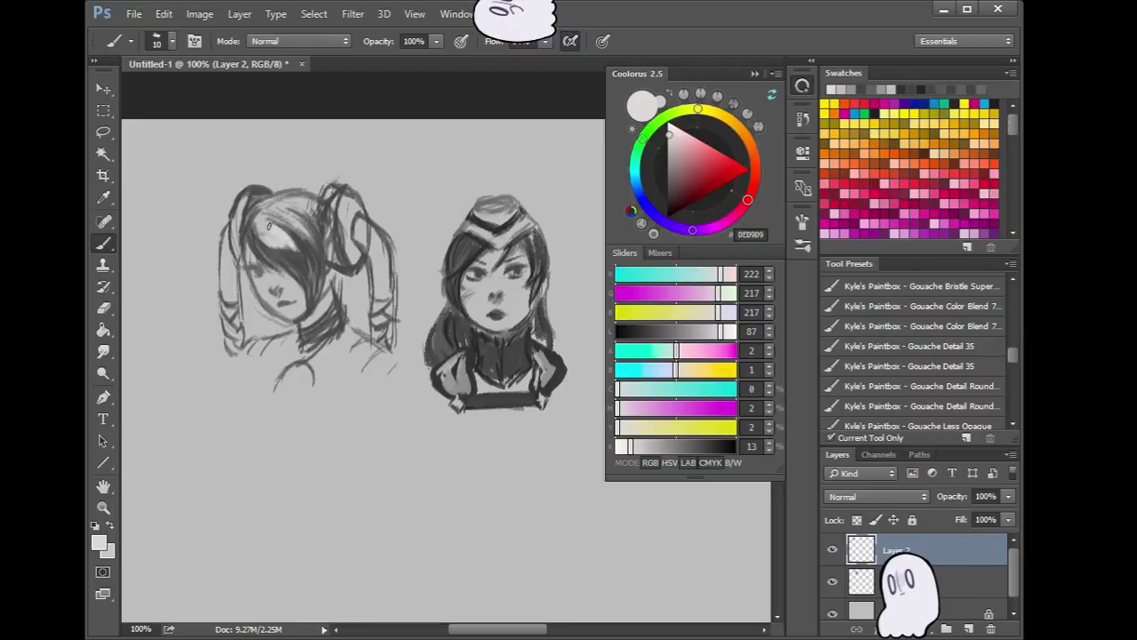
drag(635, 448, 621, 448)
drag(269, 249, 277, 234)
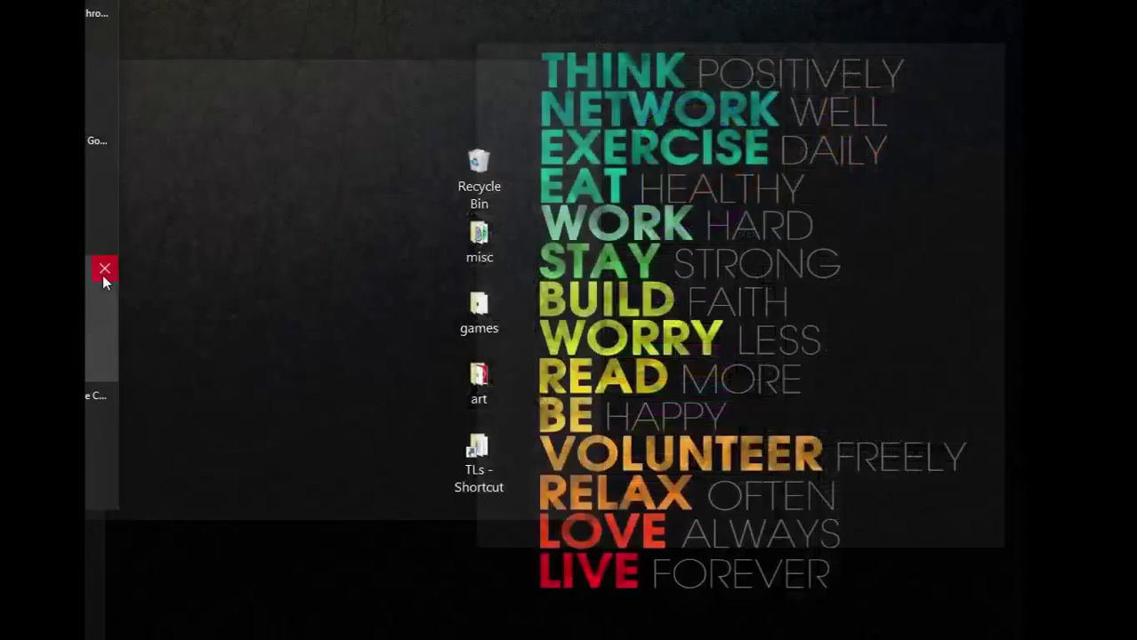
click(103, 275)
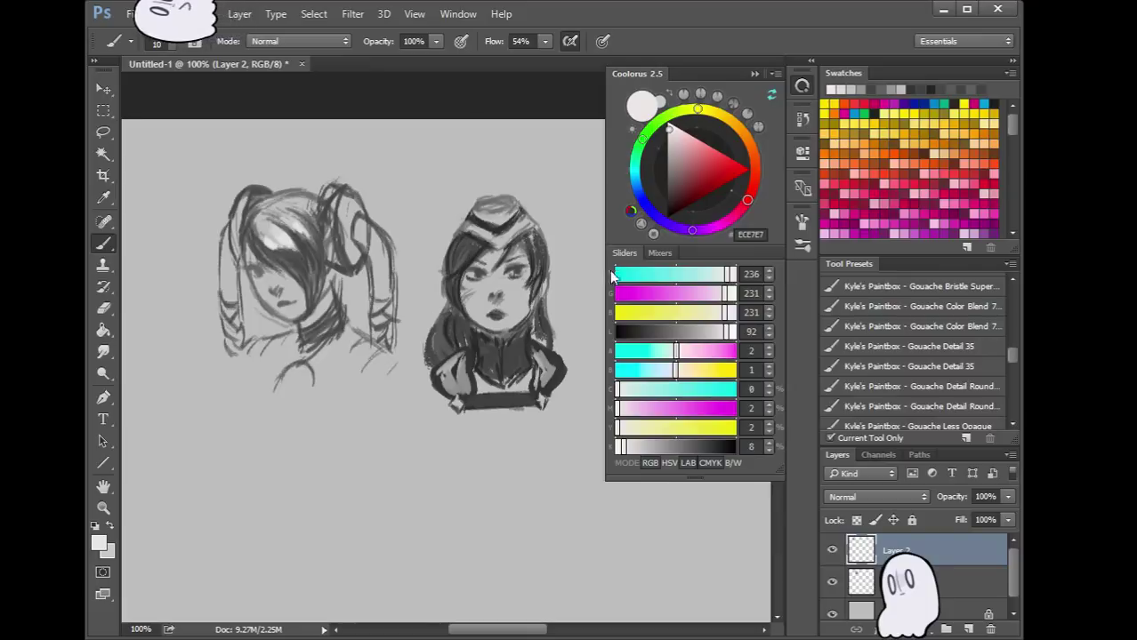
Set the colour to dark grey 4D4B4B and choose the Kyle's Paintbox Gouache Detail 35 brush, reduced to size 10
mouse_move(457, 489)
mouse_down()
mouse_move(424, 430)
mouse_move(488, 474)
mouse_move(515, 452)
mouse_move(458, 467)
mouse_up()
drag(669, 448, 699, 446)
click(932, 349)
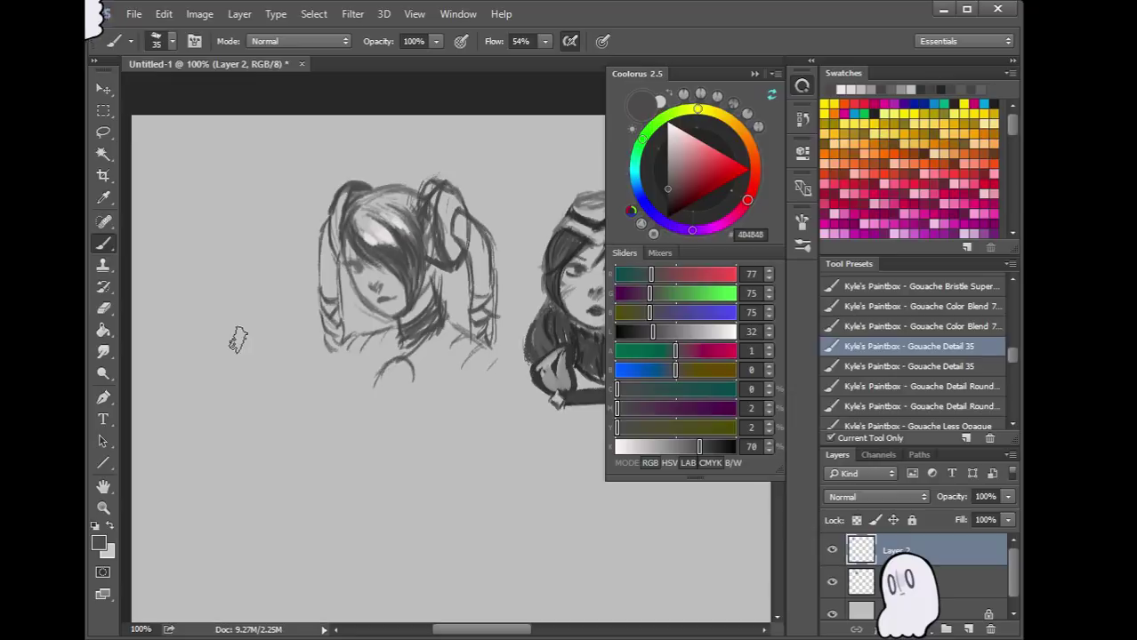
key(bracketleft)
key(bracketleft)
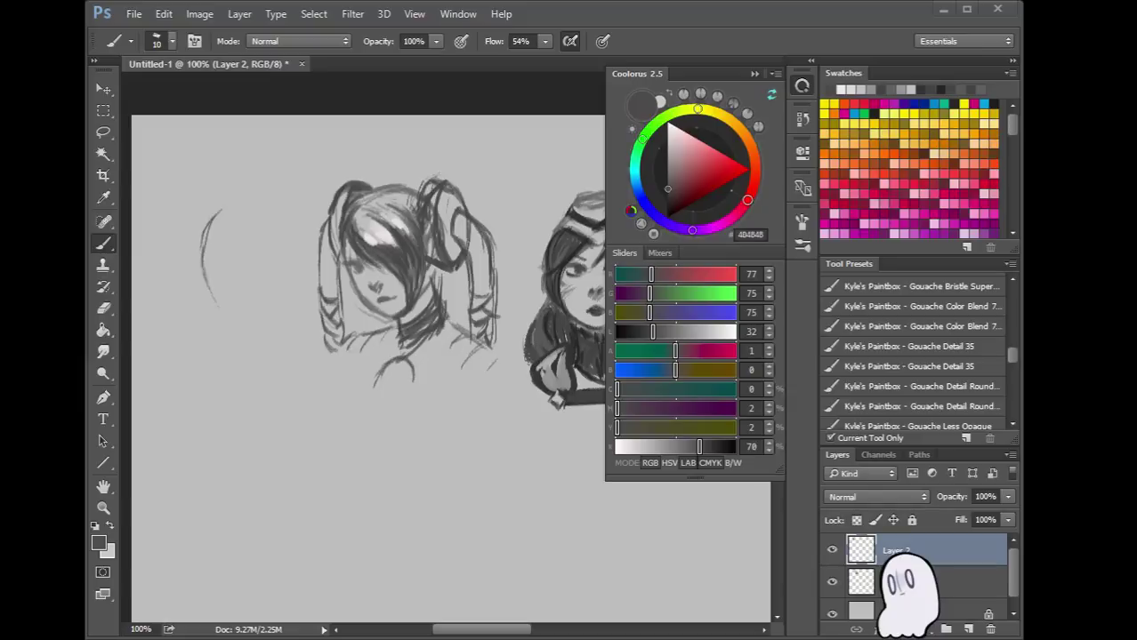
drag(202, 249, 221, 313)
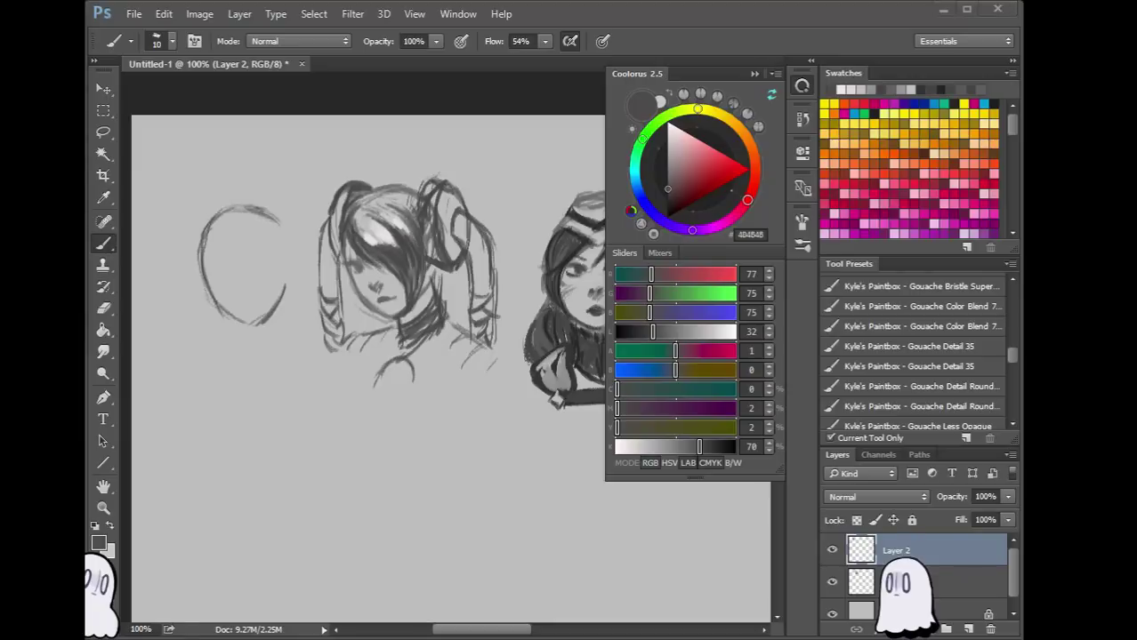
click(190, 264)
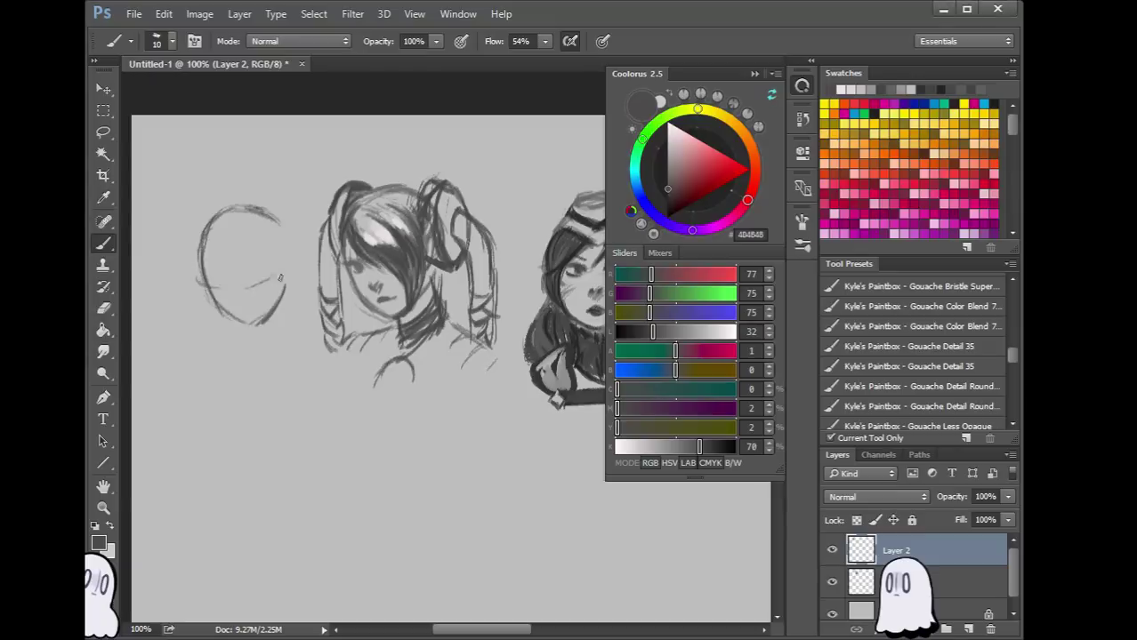
mouse_move(182, 238)
mouse_down()
mouse_move(193, 319)
mouse_move(223, 315)
mouse_move(230, 328)
mouse_move(258, 308)
mouse_move(265, 317)
mouse_move(286, 273)
mouse_up()
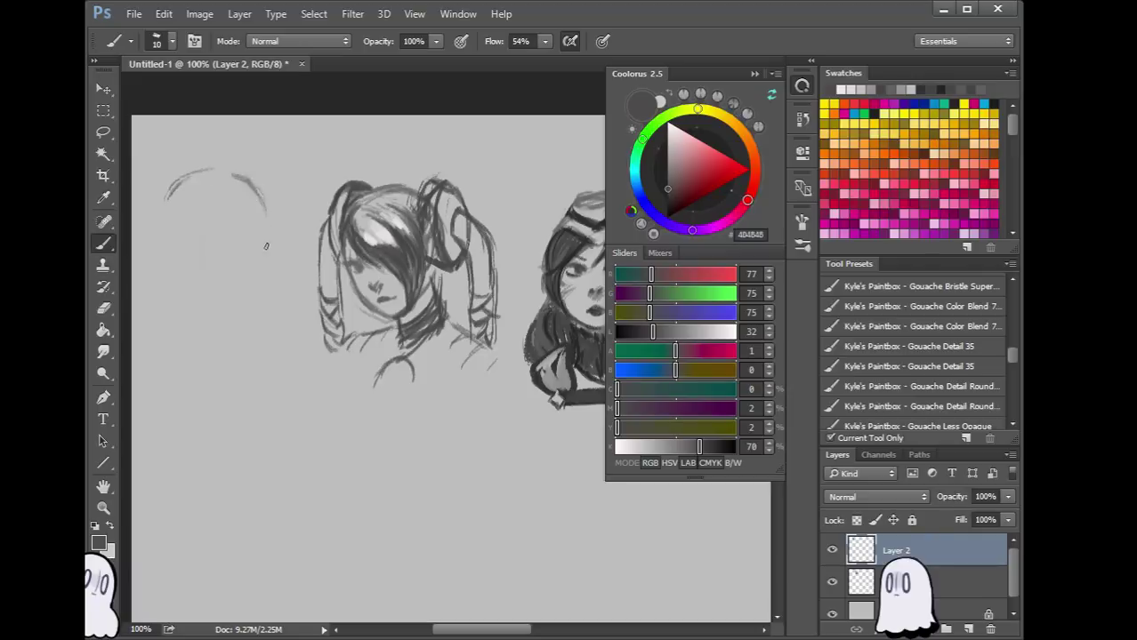
Sketch a third character's rounded head and angular jaw in the empty space beside the pigtailed head
mouse_move(251, 190)
mouse_down()
mouse_move(270, 262)
mouse_move(255, 313)
mouse_up()
mouse_move(268, 242)
mouse_down()
mouse_move(257, 306)
mouse_move(180, 288)
mouse_up()
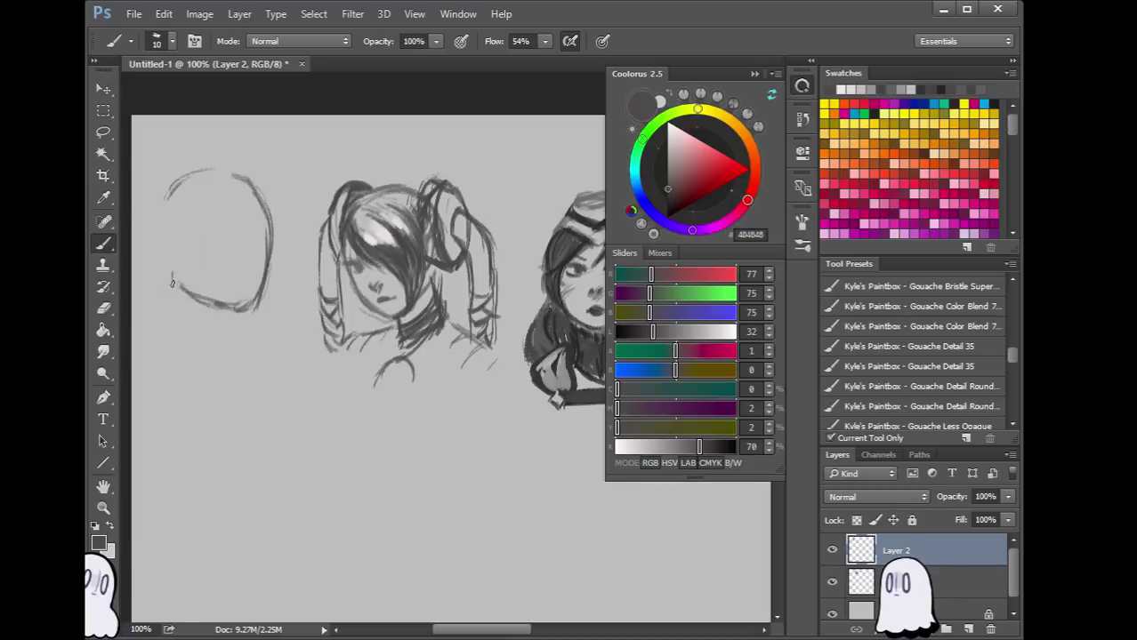
drag(217, 302, 182, 288)
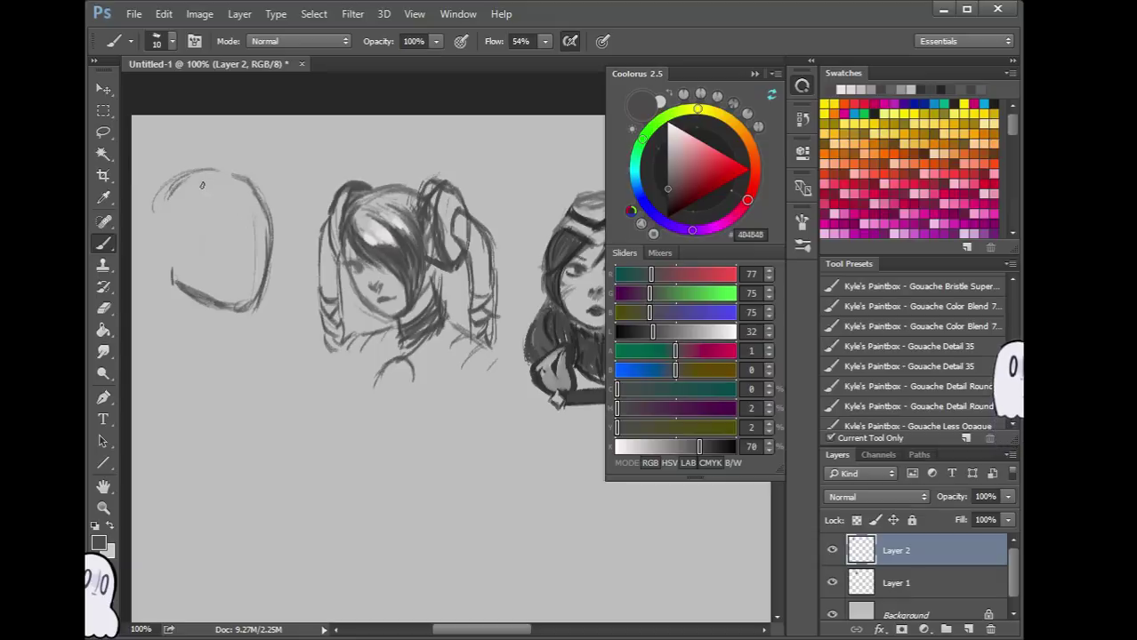
Sketch a swept band of hair over the third head, from the crown across the forehead to the temple
mouse_move(199, 178)
mouse_down()
mouse_move(247, 205)
mouse_move(235, 191)
mouse_move(267, 199)
mouse_up()
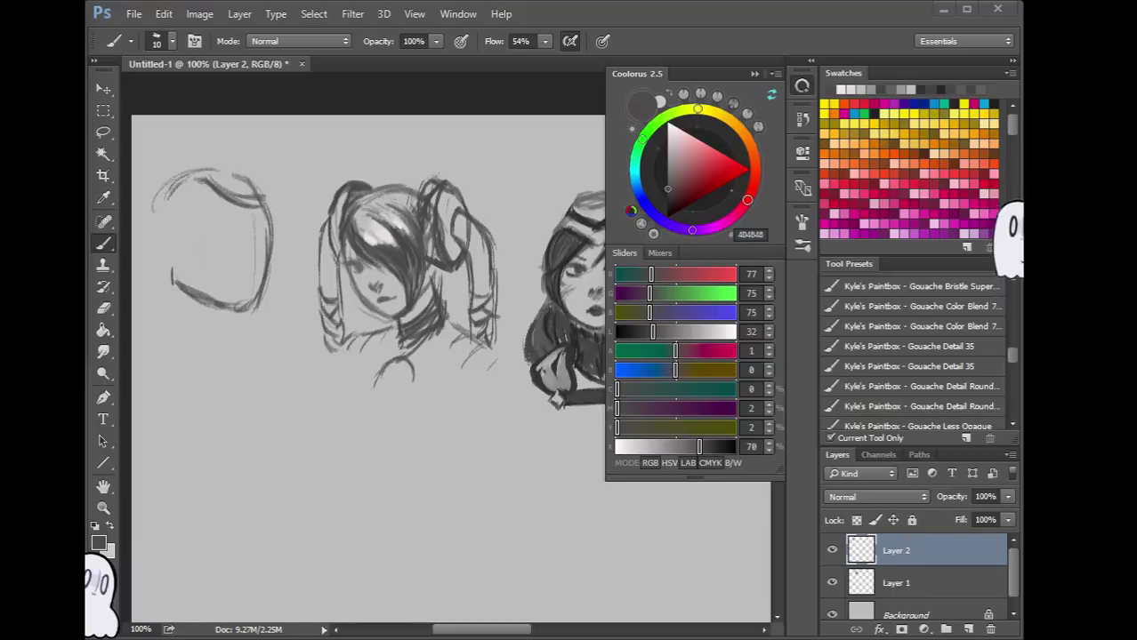
click(242, 255)
drag(244, 201, 278, 229)
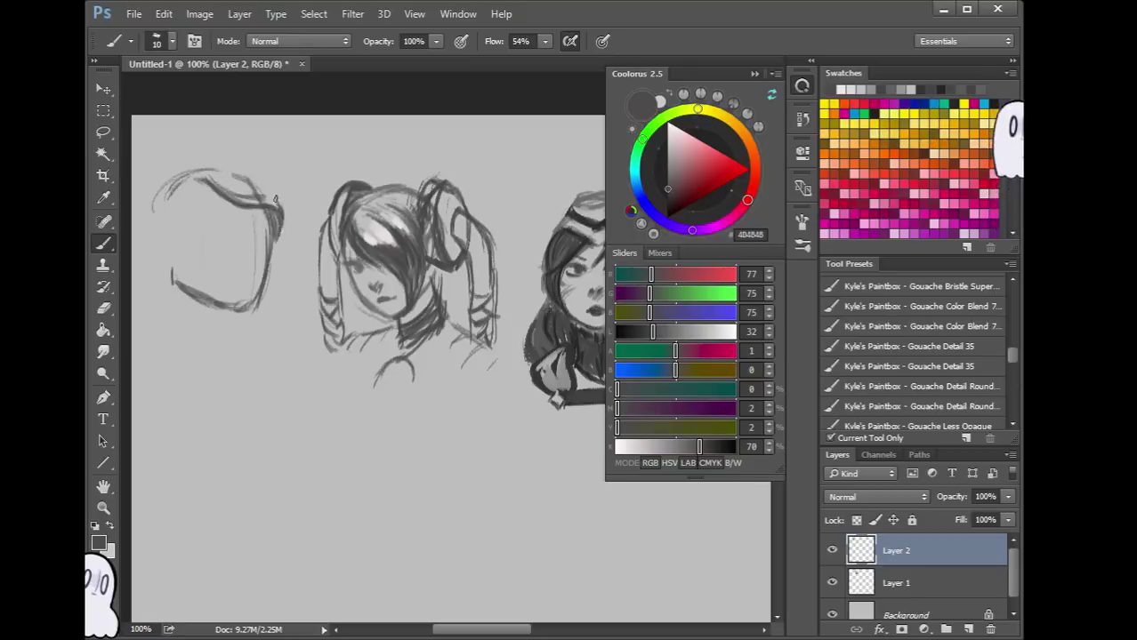
drag(219, 166, 267, 192)
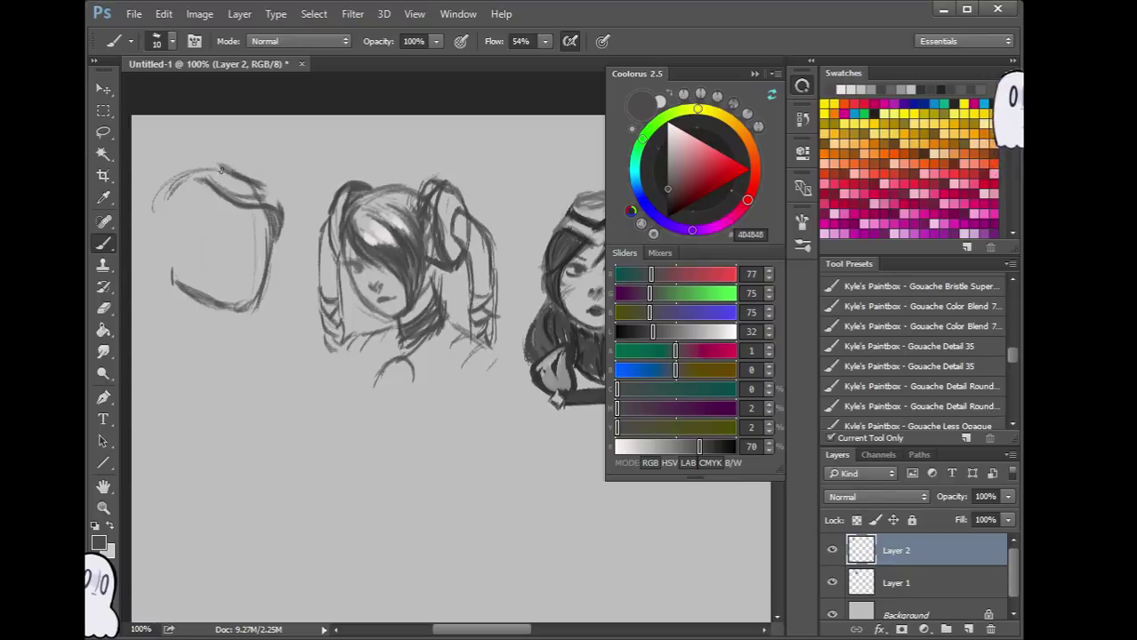
drag(186, 165, 204, 163)
mouse_move(256, 188)
mouse_down()
mouse_move(279, 202)
mouse_move(282, 224)
mouse_up()
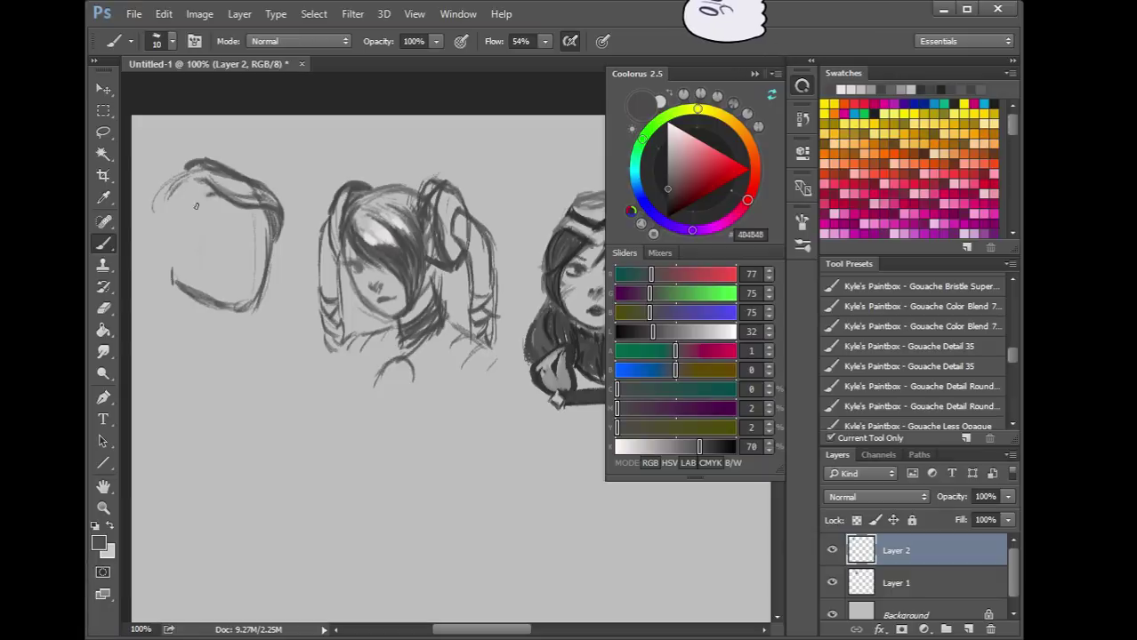
drag(204, 175, 192, 192)
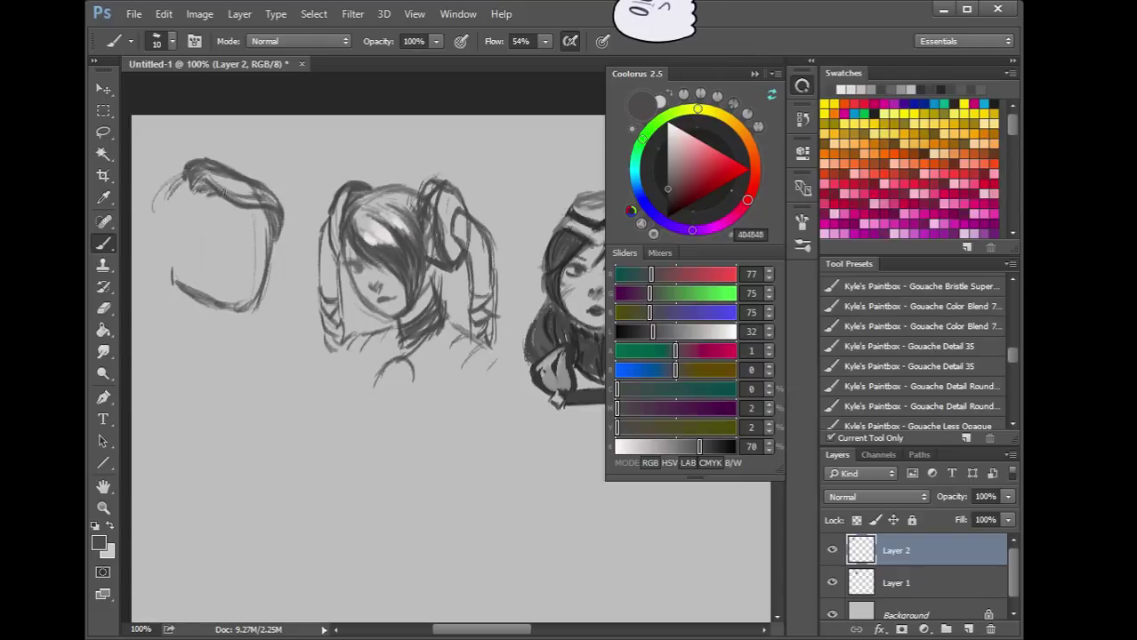
Draw a long, thin lock of hair from the third head's hairline down past the jaw, curving out at its end
drag(194, 203, 197, 438)
drag(195, 348, 195, 421)
mouse_move(208, 294)
mouse_down()
mouse_move(190, 374)
mouse_move(200, 342)
mouse_up()
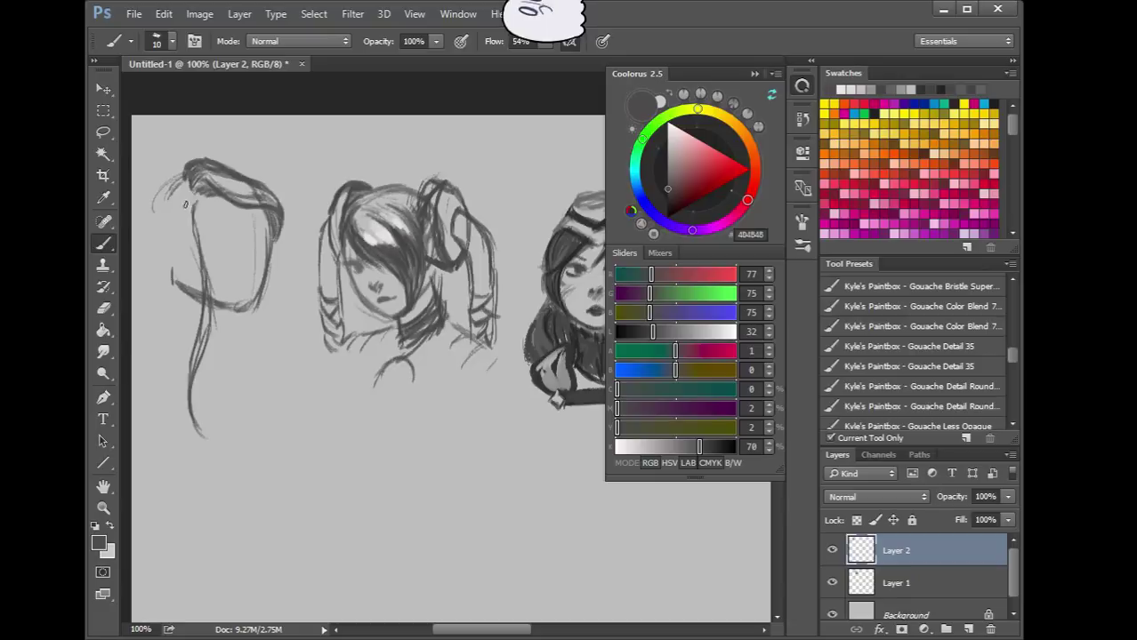
Try a pointed ear with a hoop earring and a first eye mark on the third head
drag(184, 226, 185, 281)
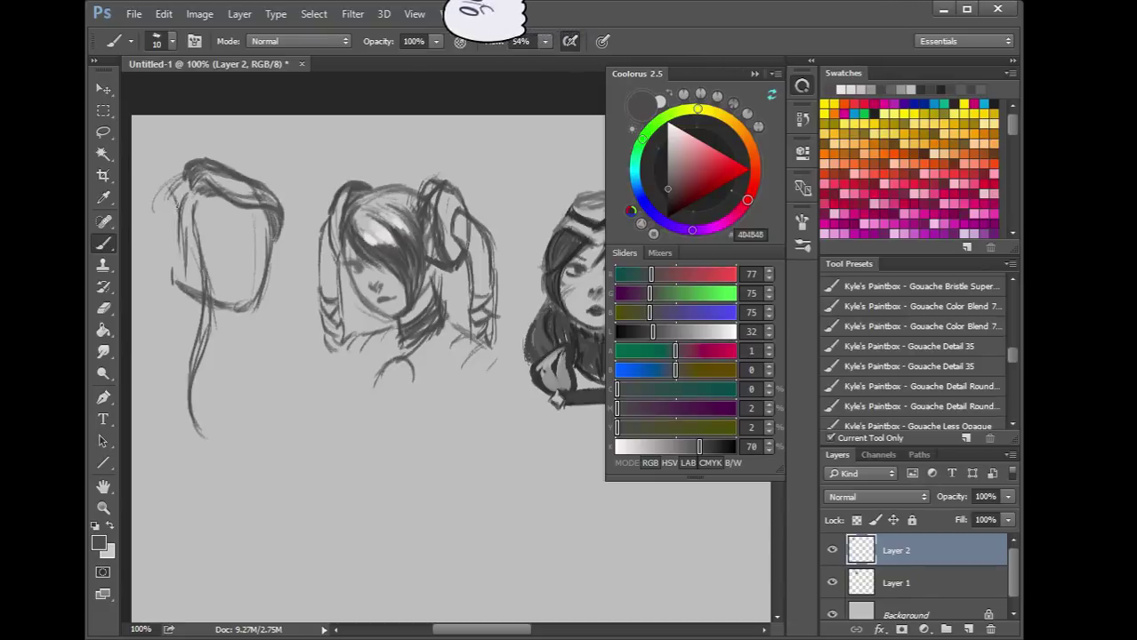
mouse_move(163, 182)
mouse_down()
mouse_move(142, 154)
mouse_move(153, 227)
mouse_move(175, 260)
mouse_up()
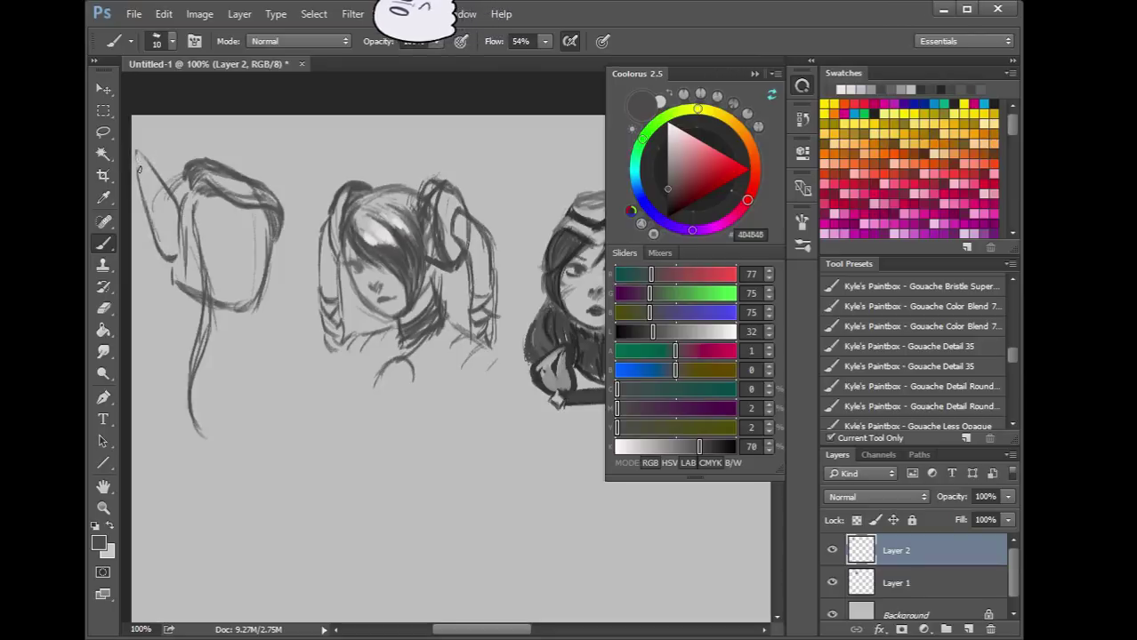
drag(141, 167, 155, 209)
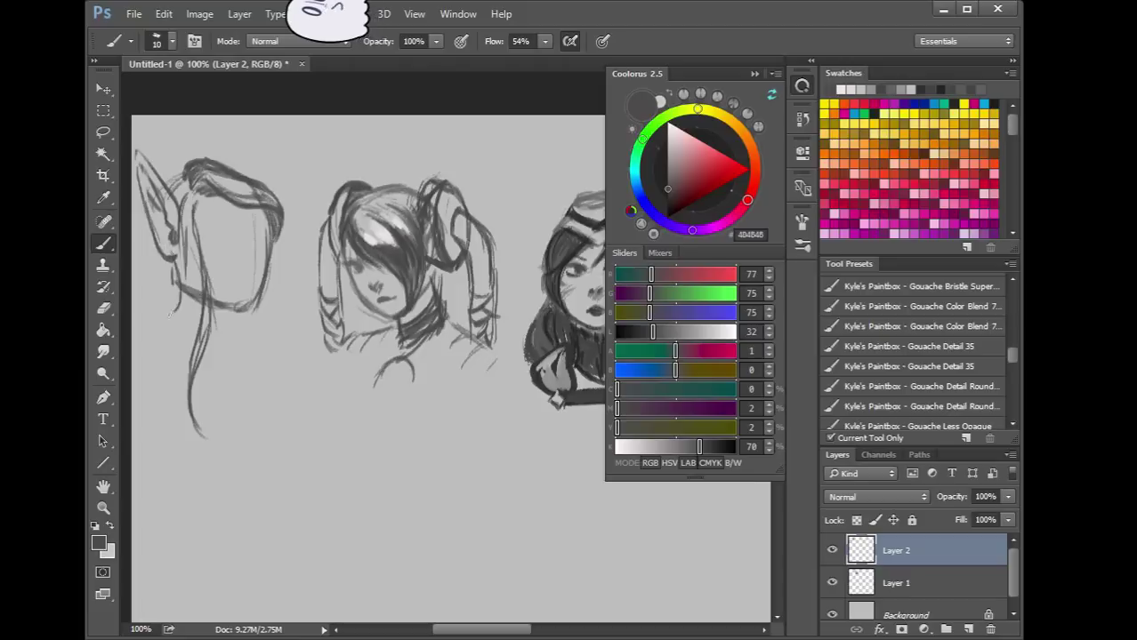
drag(161, 256, 169, 301)
drag(171, 250, 175, 257)
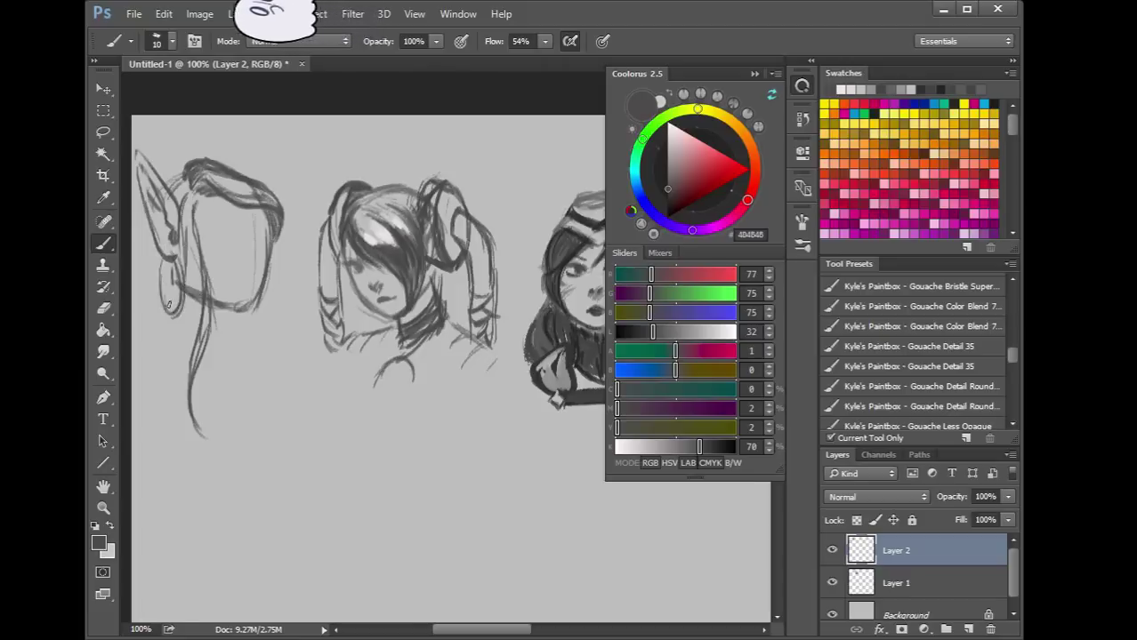
drag(216, 230, 235, 239)
key(ctrl+z)
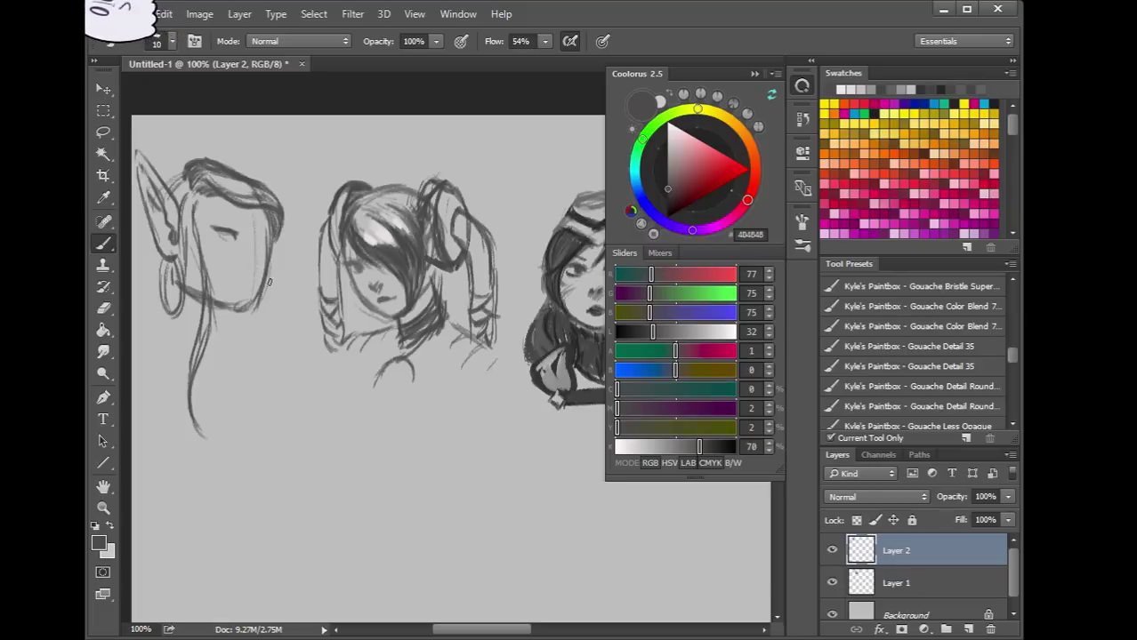
Remove the pointed ear, hoop earring, eye mark and stray outline strokes from the third head
drag(140, 164, 174, 299)
key(ctrl+alt+z)
key(ctrl+alt+z)
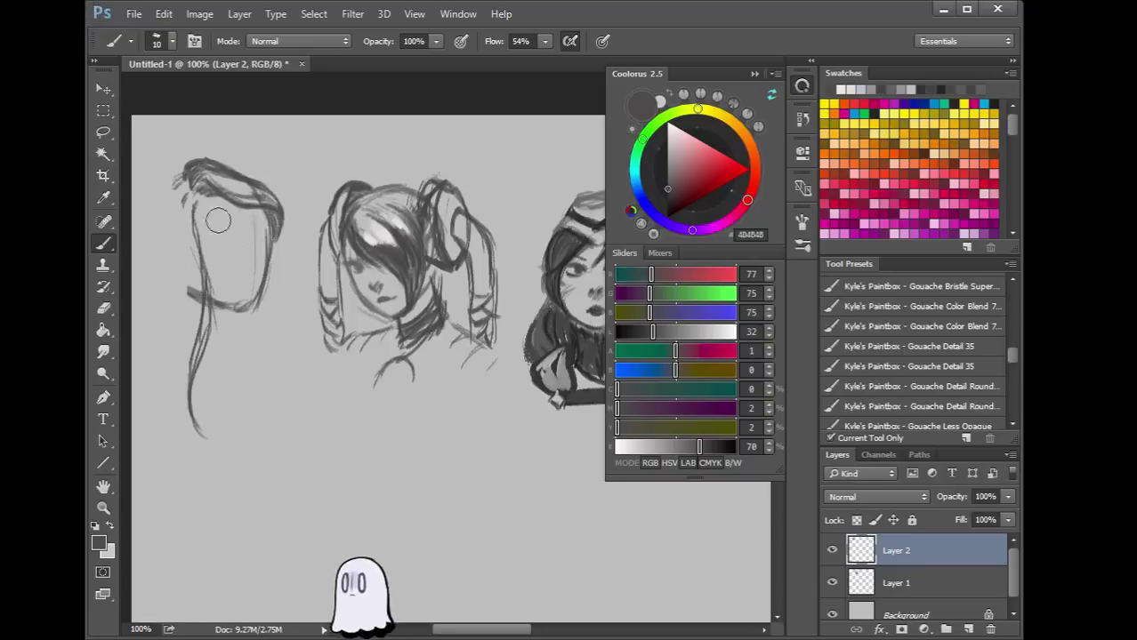
Clear the swept hair band over the forehead and redraw the third head's outline as a smooth curve down to the cheek
mouse_move(234, 205)
mouse_down()
mouse_move(254, 199)
mouse_move(225, 200)
mouse_move(279, 227)
mouse_move(270, 190)
mouse_move(238, 165)
mouse_up()
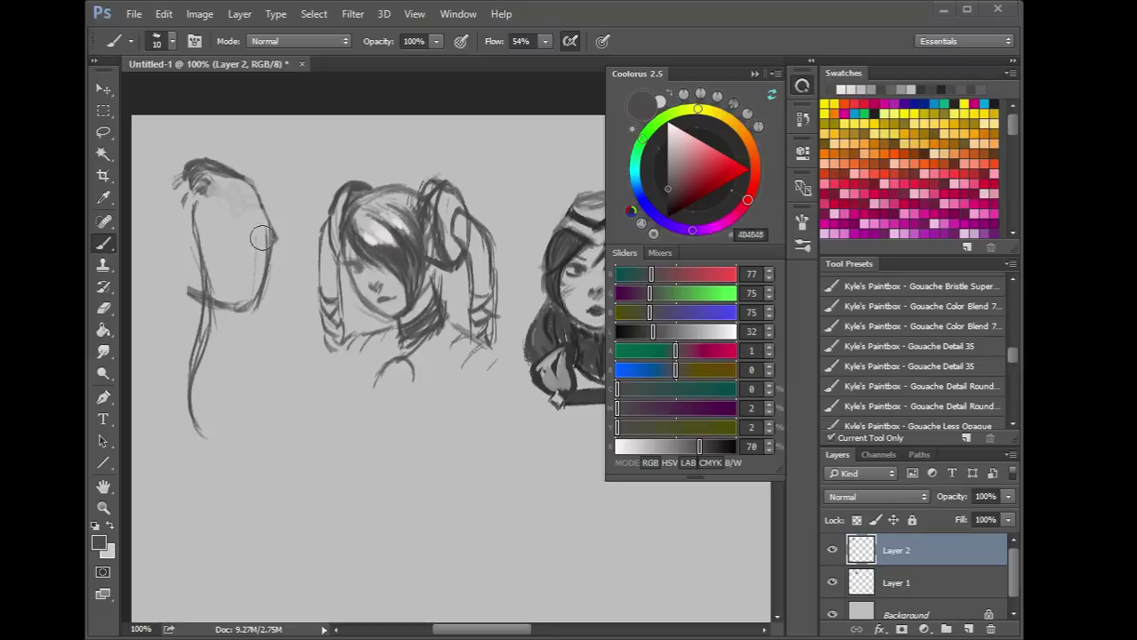
drag(224, 180, 259, 187)
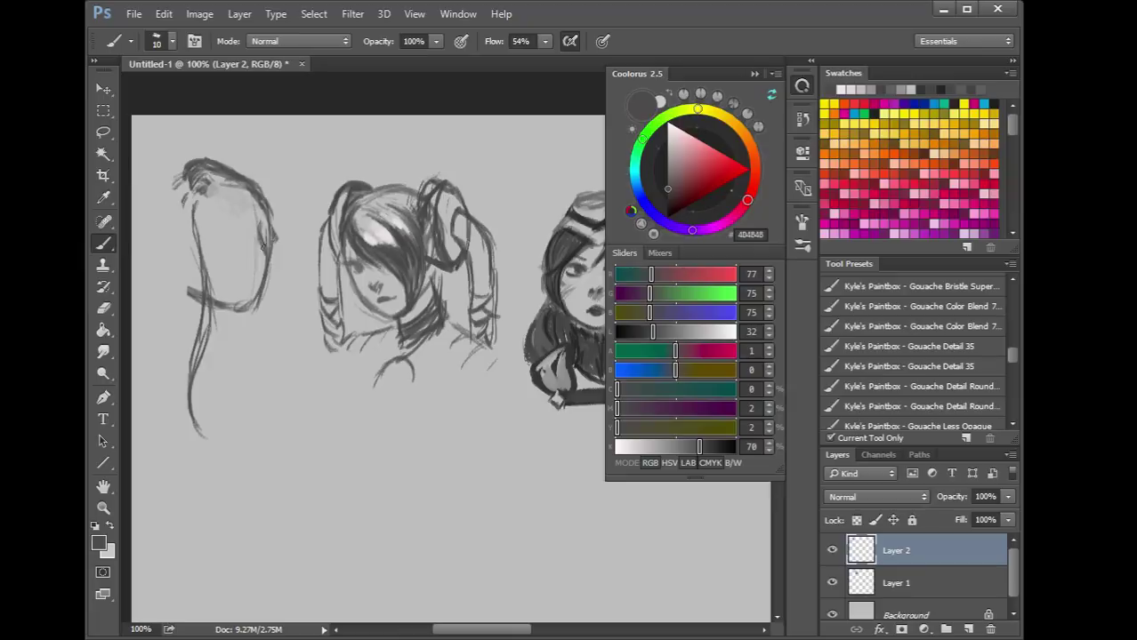
drag(258, 258, 259, 261)
click(258, 228)
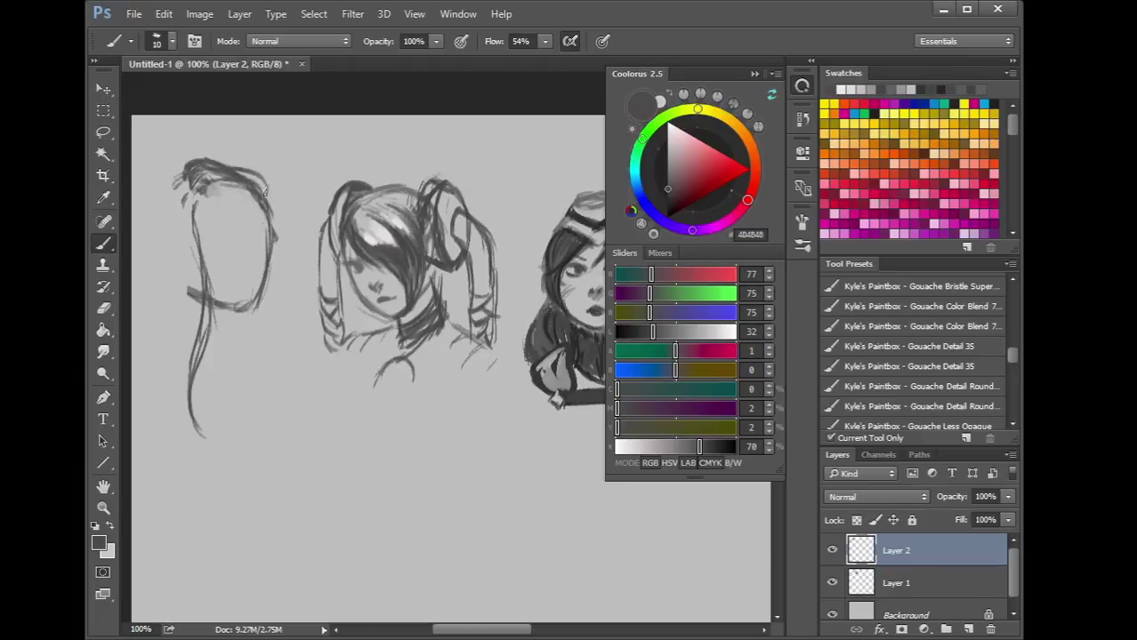
Fill in the swept fringe across the third head's forehead and add a loose lock hanging outside the far cheek
drag(229, 194, 251, 208)
drag(208, 173, 230, 183)
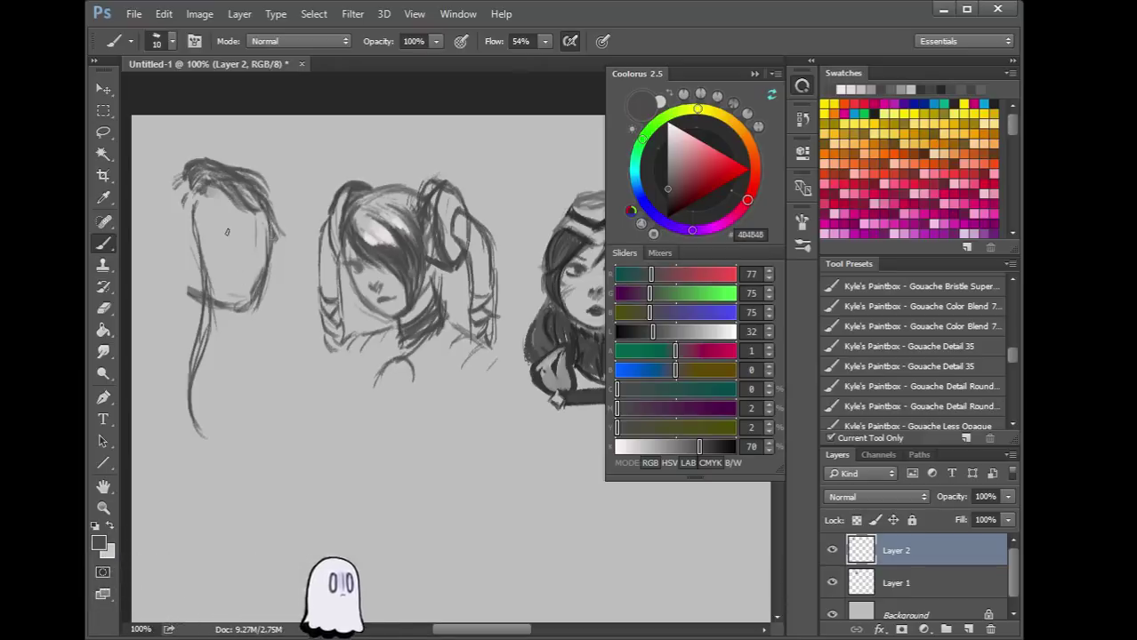
key(alt+Tab)
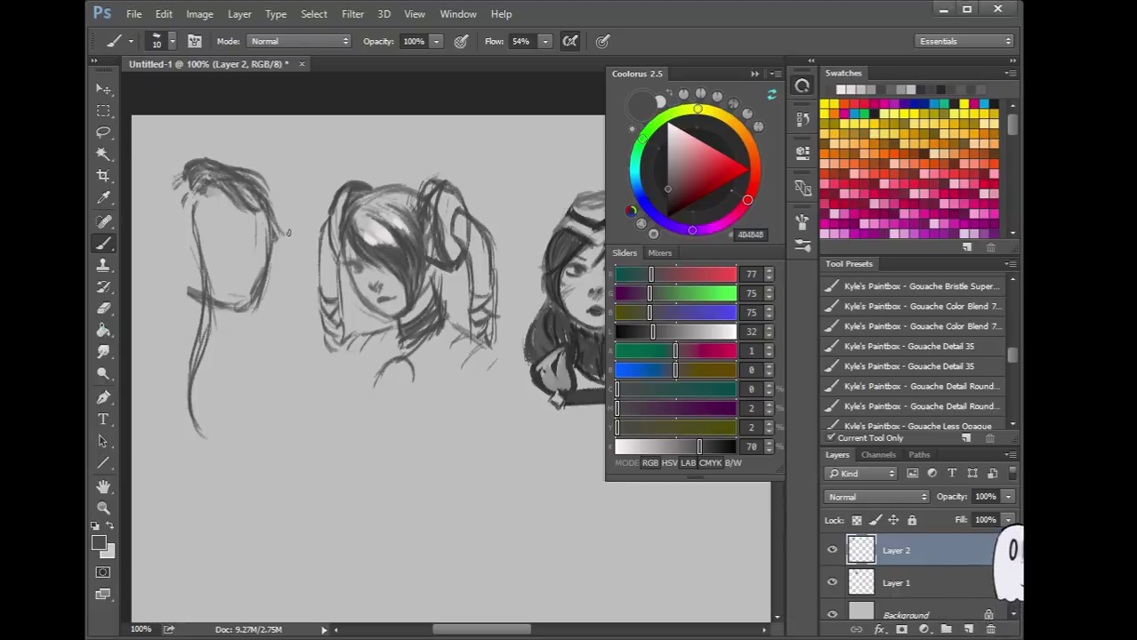
drag(276, 226, 290, 286)
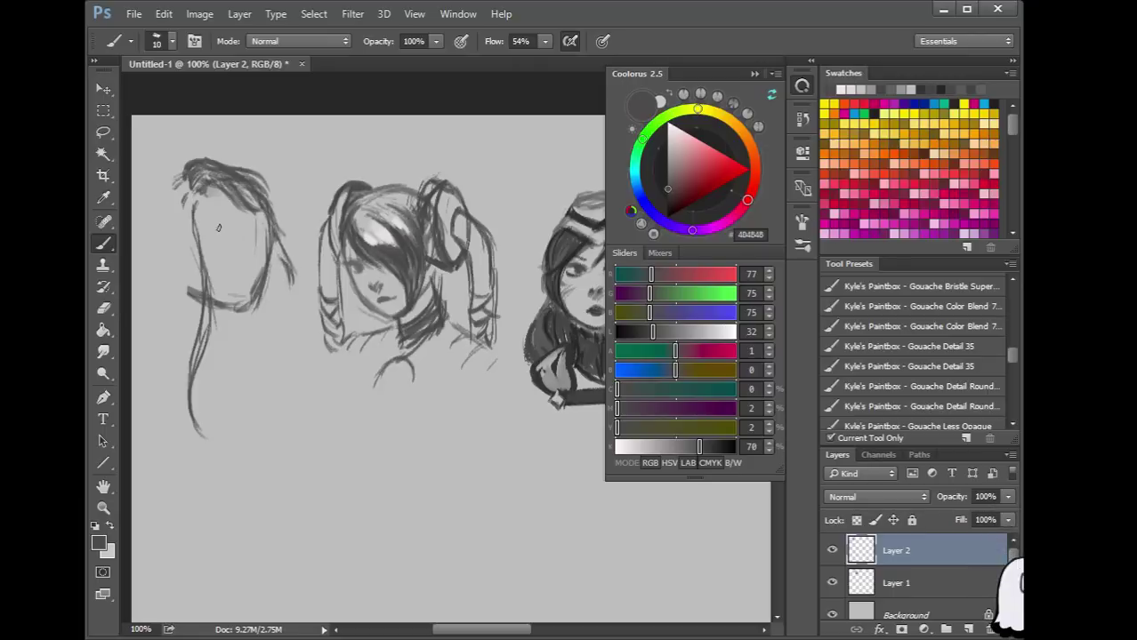
Sketch the upper lid and lower edge of the third character's near eye
drag(212, 224, 234, 232)
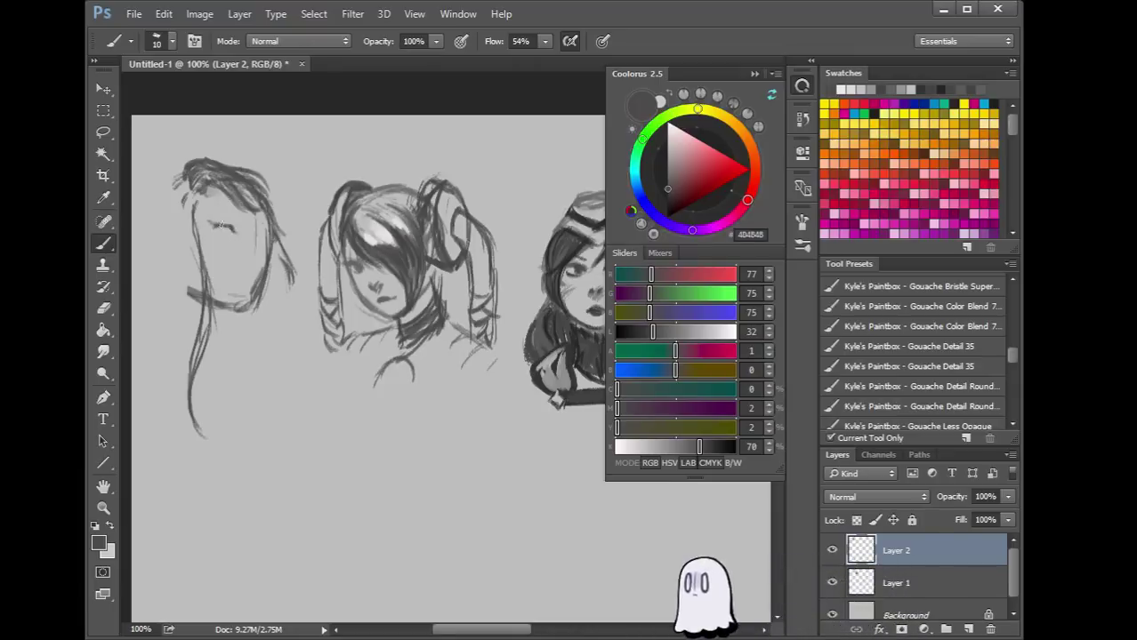
drag(215, 225, 205, 227)
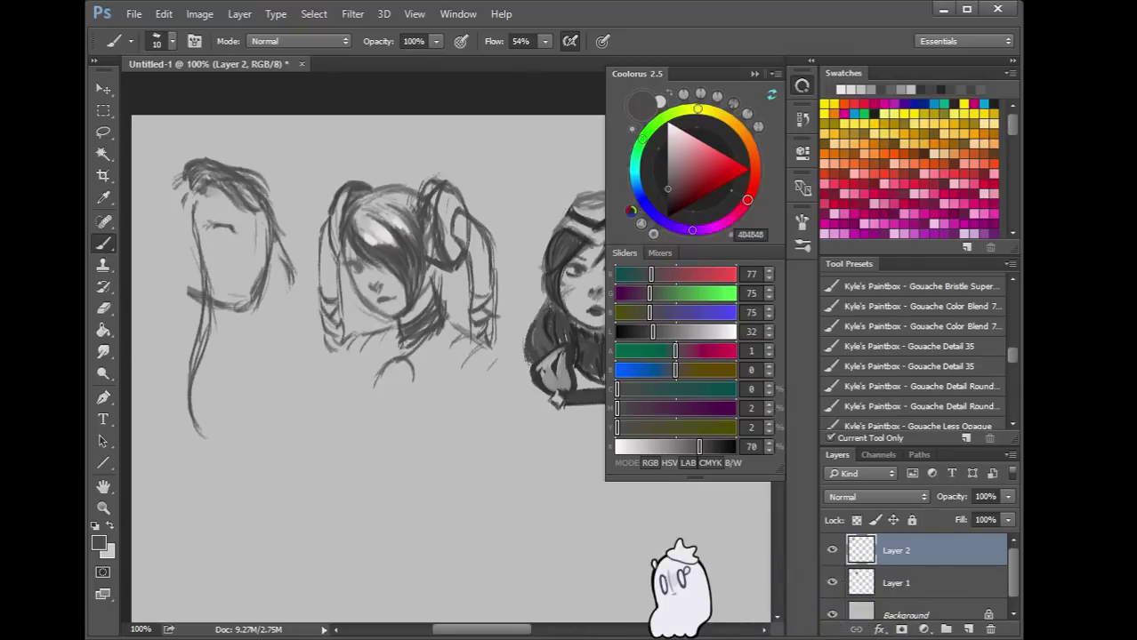
key(alt+Tab)
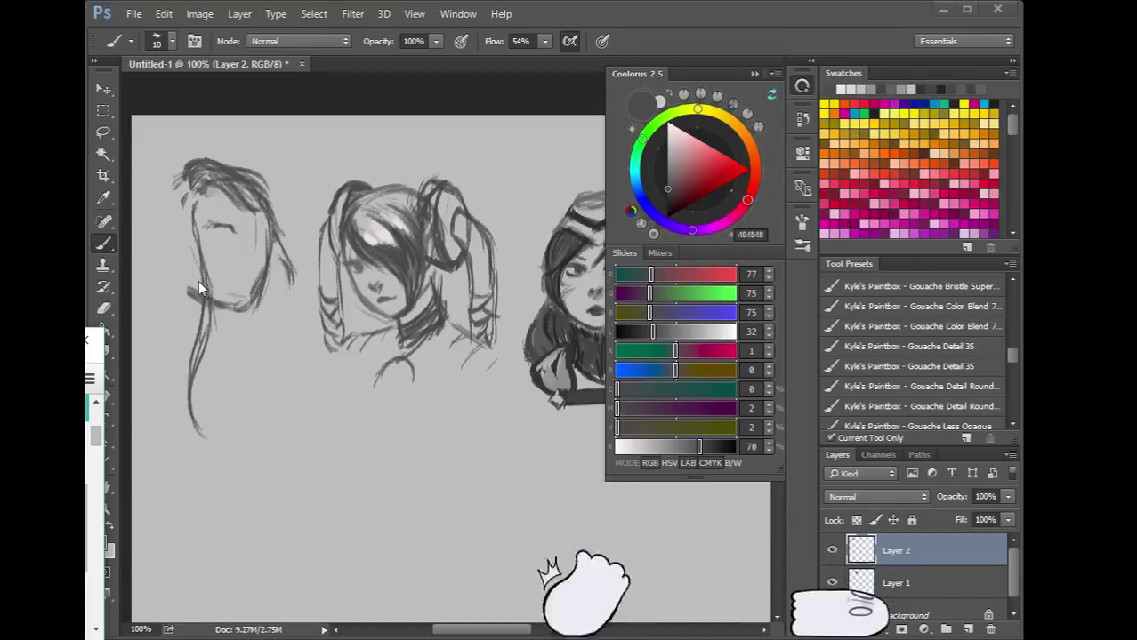
click(206, 236)
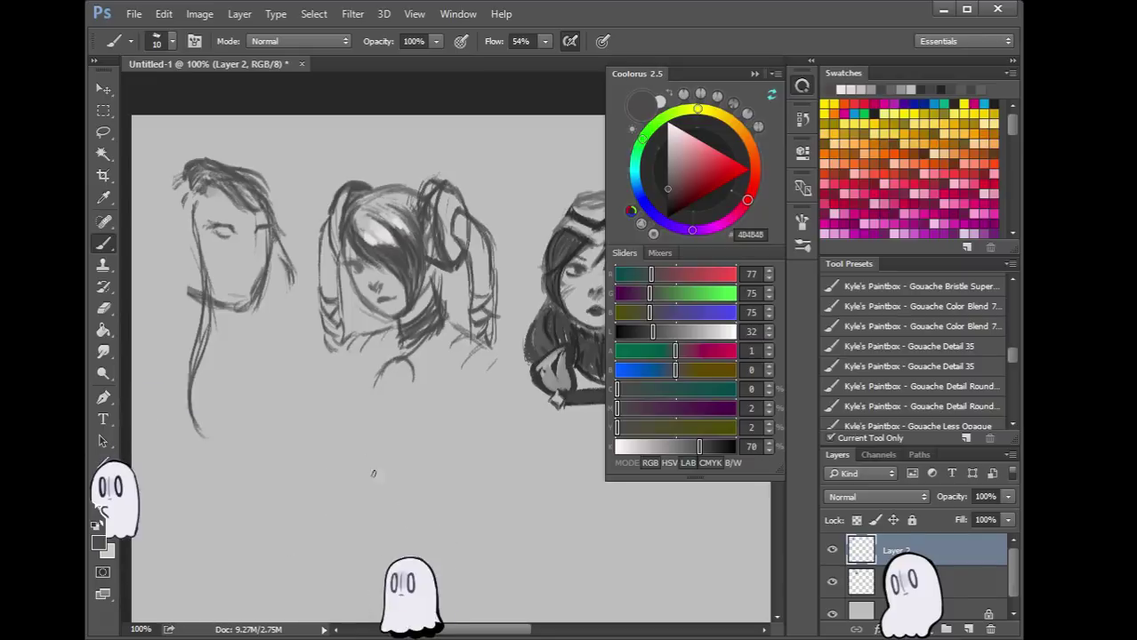
Reduce the brush to size 8 and detail both eyes, the angled brows and the nose of the third character
click(238, 227)
key(bracketleft)
key(bracketleft)
click(252, 219)
click(222, 227)
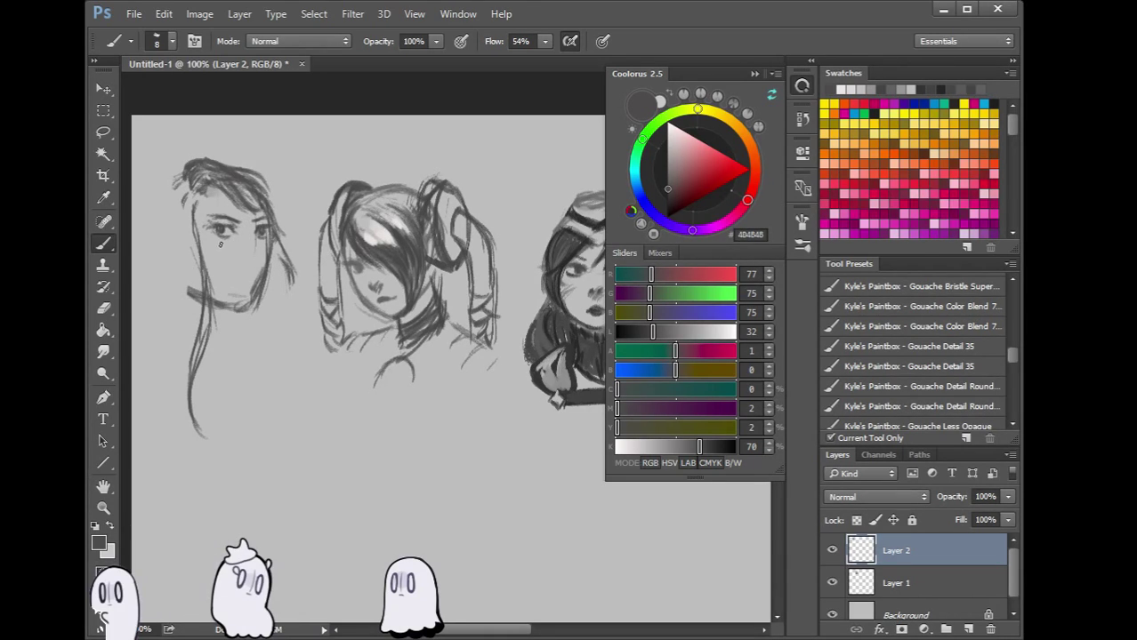
right_click(260, 597)
click(299, 576)
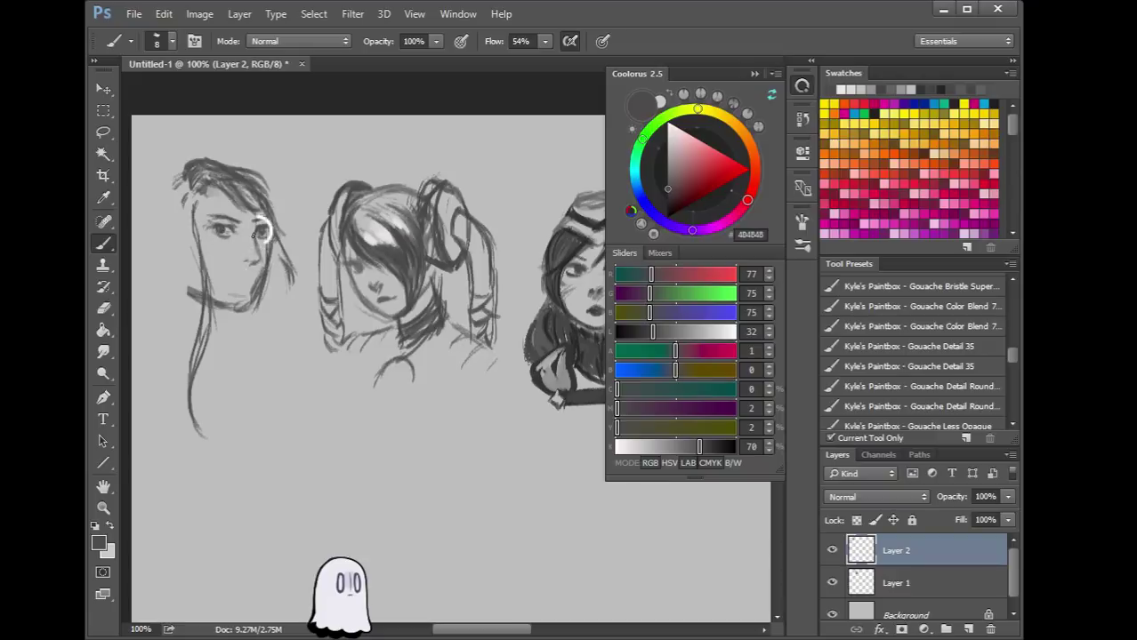
Refine the third character's eyes and rough in the mouth above the chin
drag(262, 228, 218, 236)
drag(239, 281, 247, 278)
key(alt+Tab)
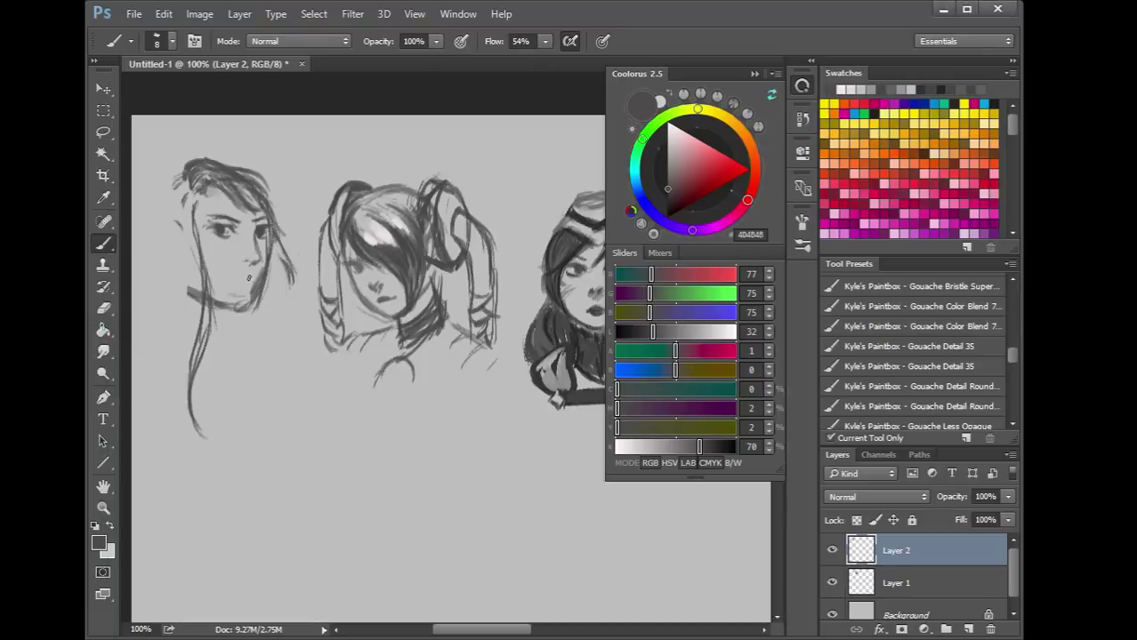
drag(235, 279, 252, 280)
drag(227, 282, 245, 285)
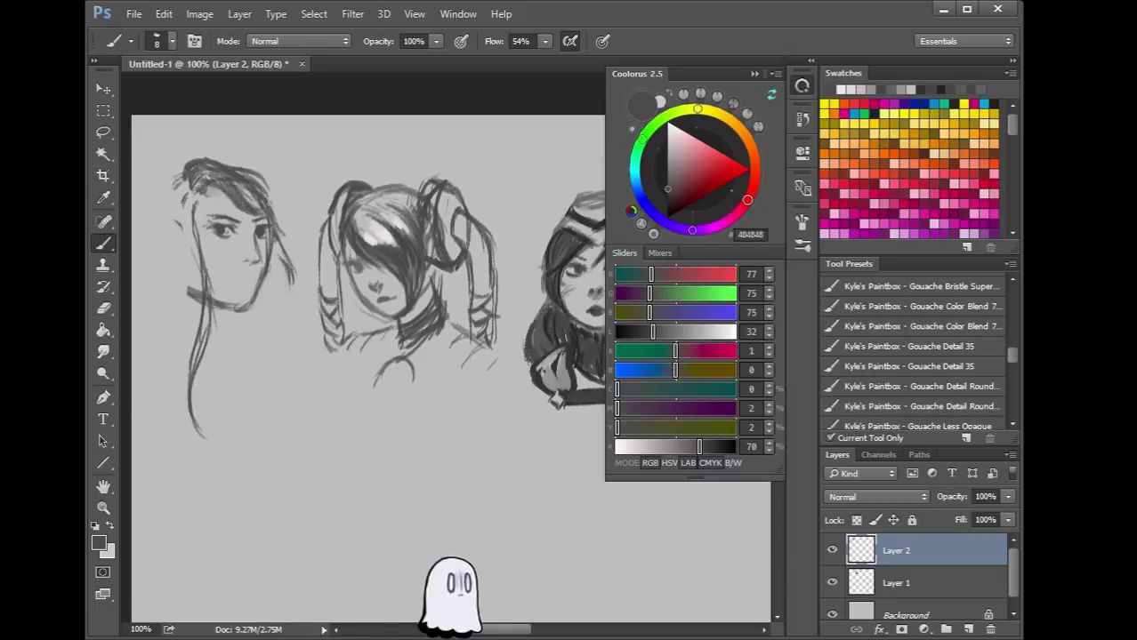
Extend the third character's fringe to a point beyond the brow and thicken the loose lock beside the far cheek
drag(256, 210, 284, 218)
mouse_move(240, 182)
mouse_down()
mouse_move(211, 168)
mouse_move(261, 207)
mouse_move(294, 294)
mouse_up()
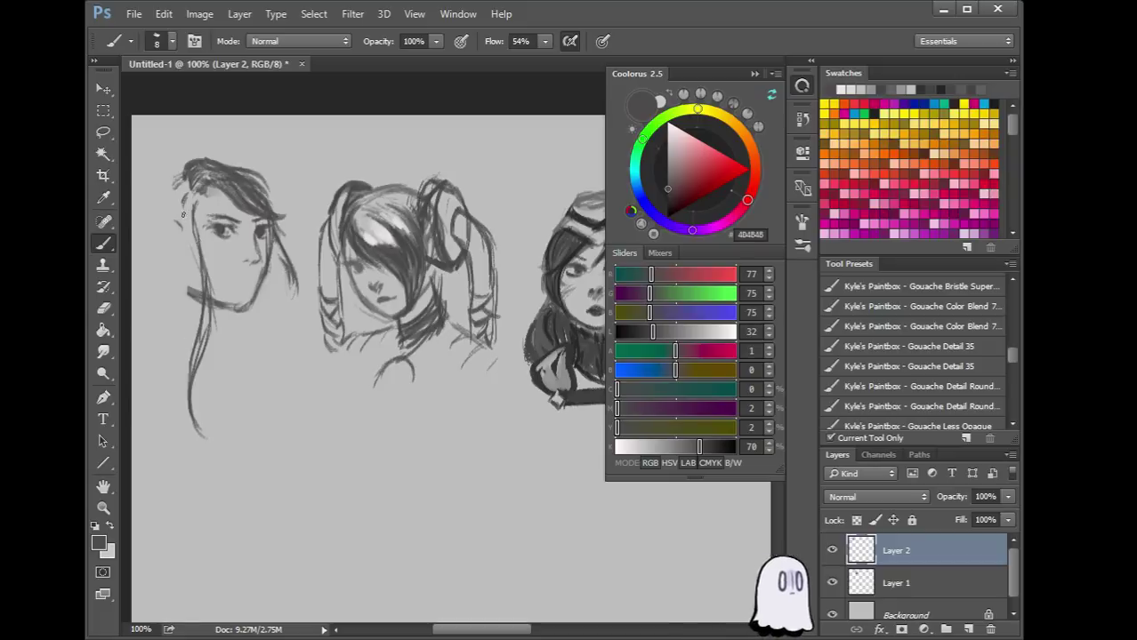
key(alt+Tab)
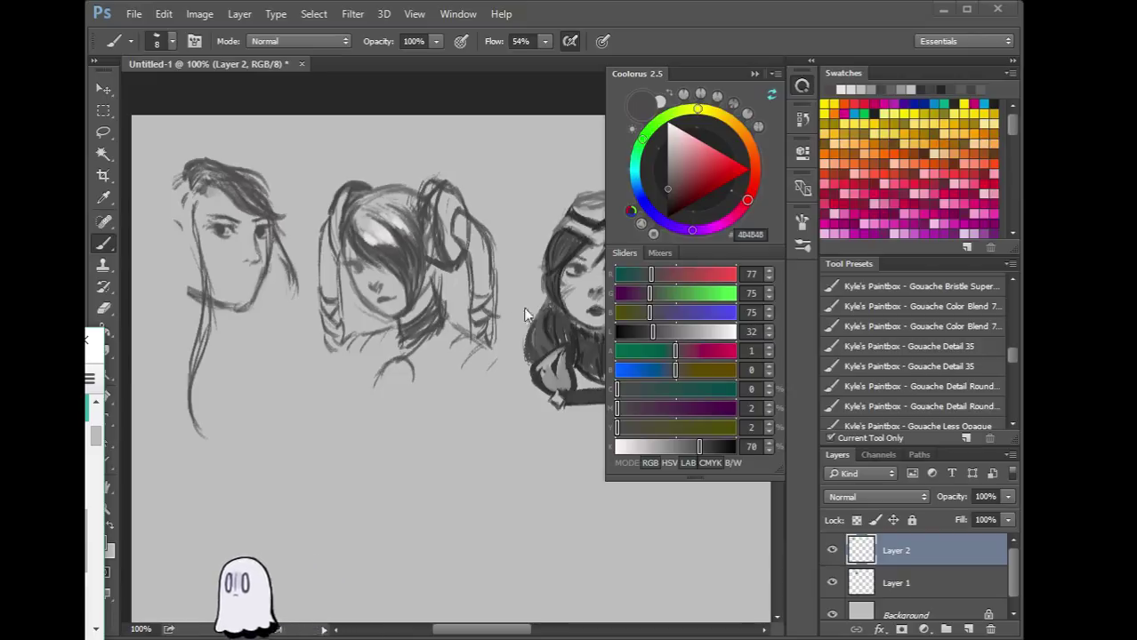
Browse the colour mixers, toggling the Shades & tones, Scheme and Swatches strips, and return to the colour sliders
click(660, 253)
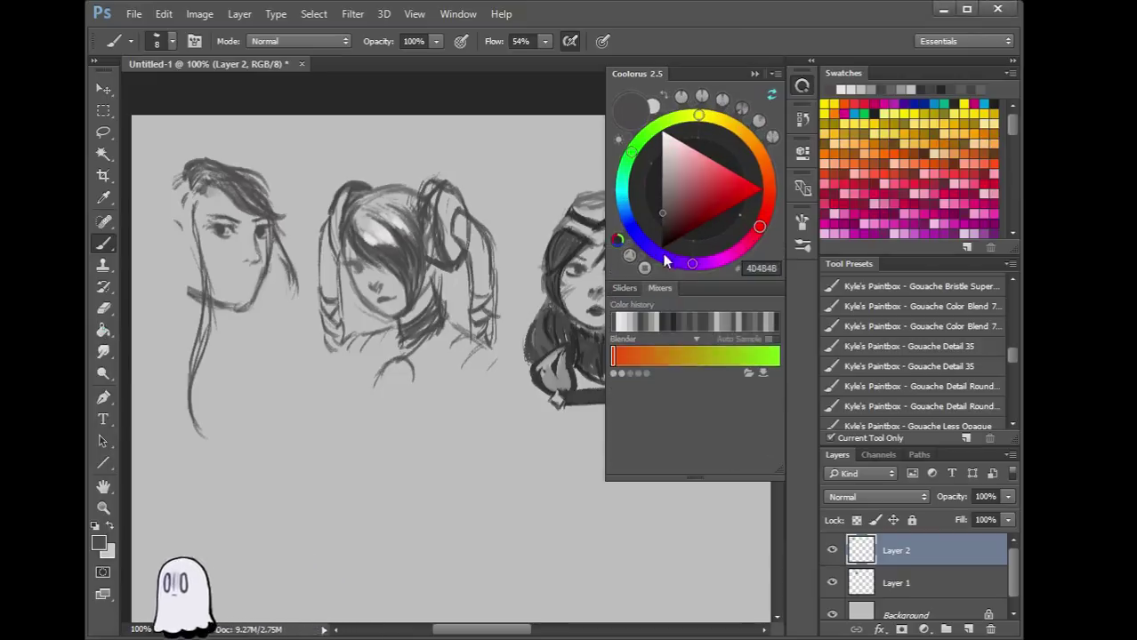
click(632, 374)
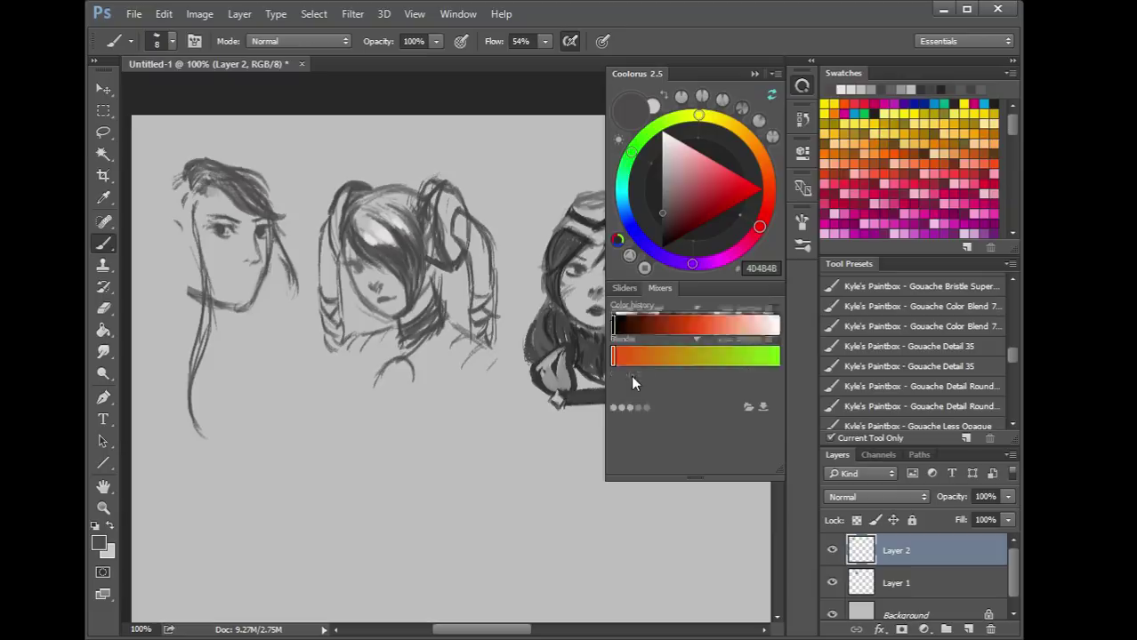
click(637, 405)
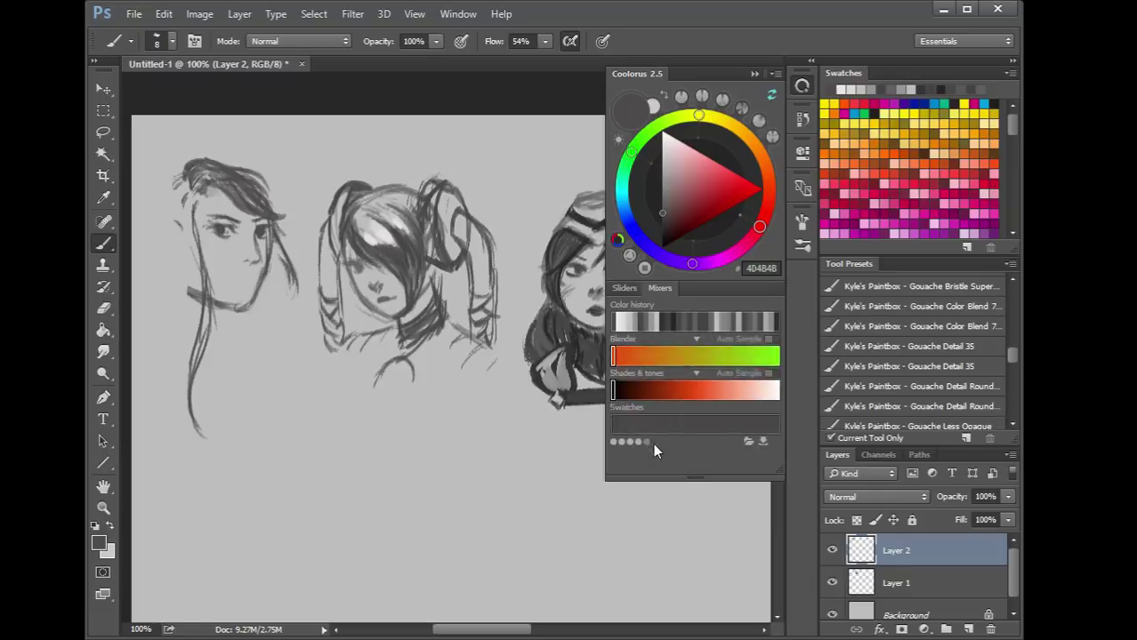
click(637, 440)
click(646, 408)
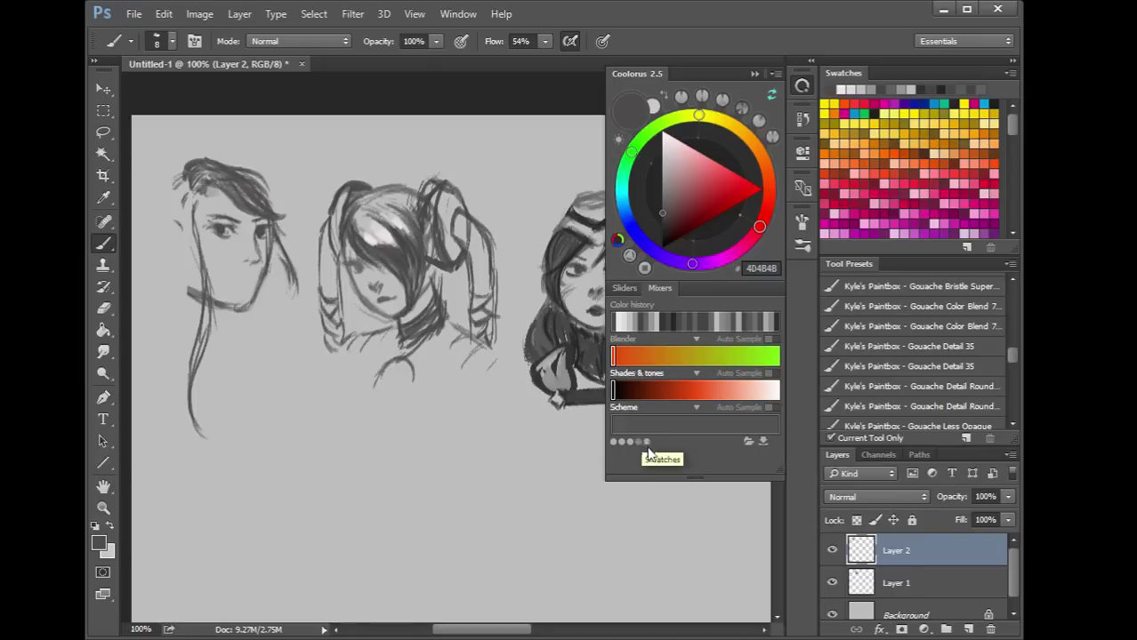
click(646, 443)
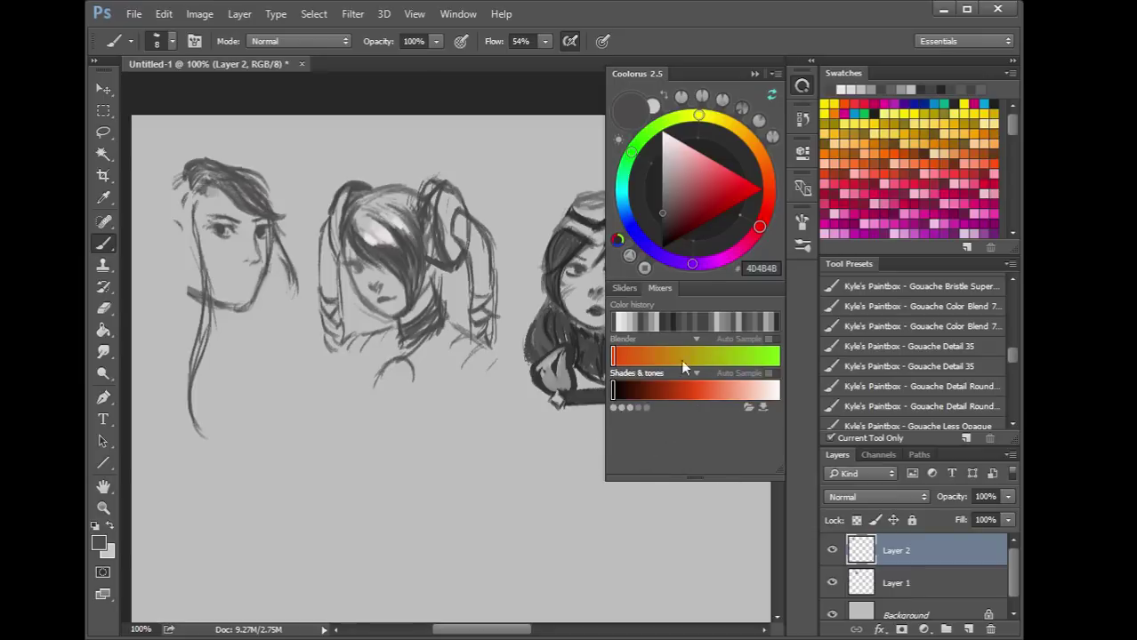
click(625, 288)
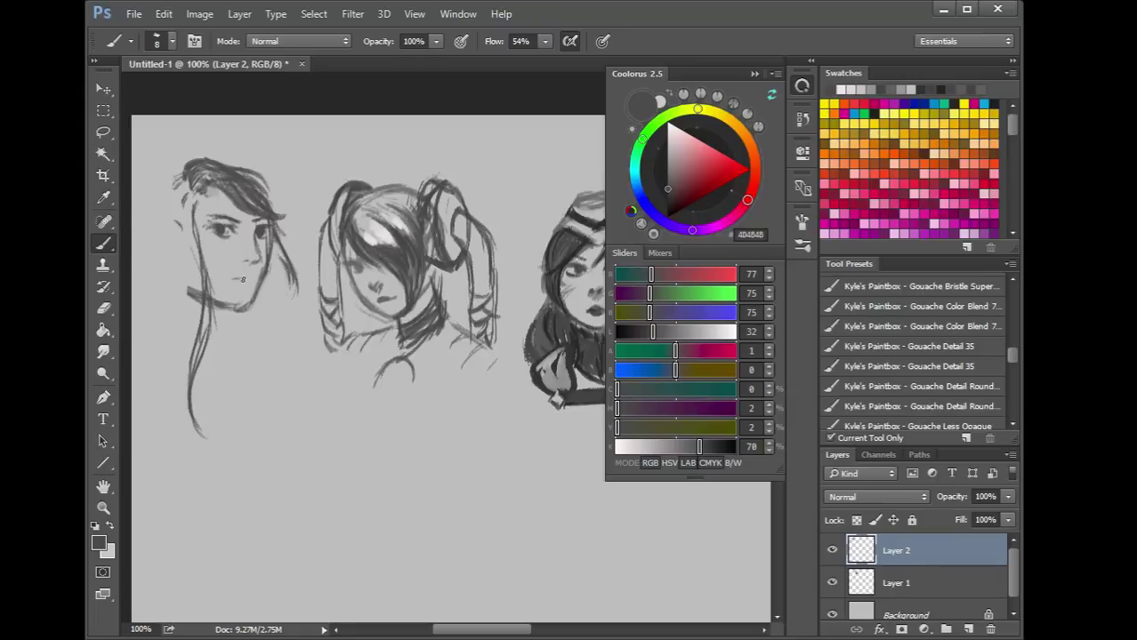
Touch up the third character's eyes and mouth and draw hair strands hanging behind the near side of the face
drag(221, 225, 229, 230)
alt+click(253, 228)
drag(179, 206, 175, 276)
mouse_move(187, 235)
mouse_down()
mouse_move(177, 277)
mouse_move(181, 253)
mouse_up()
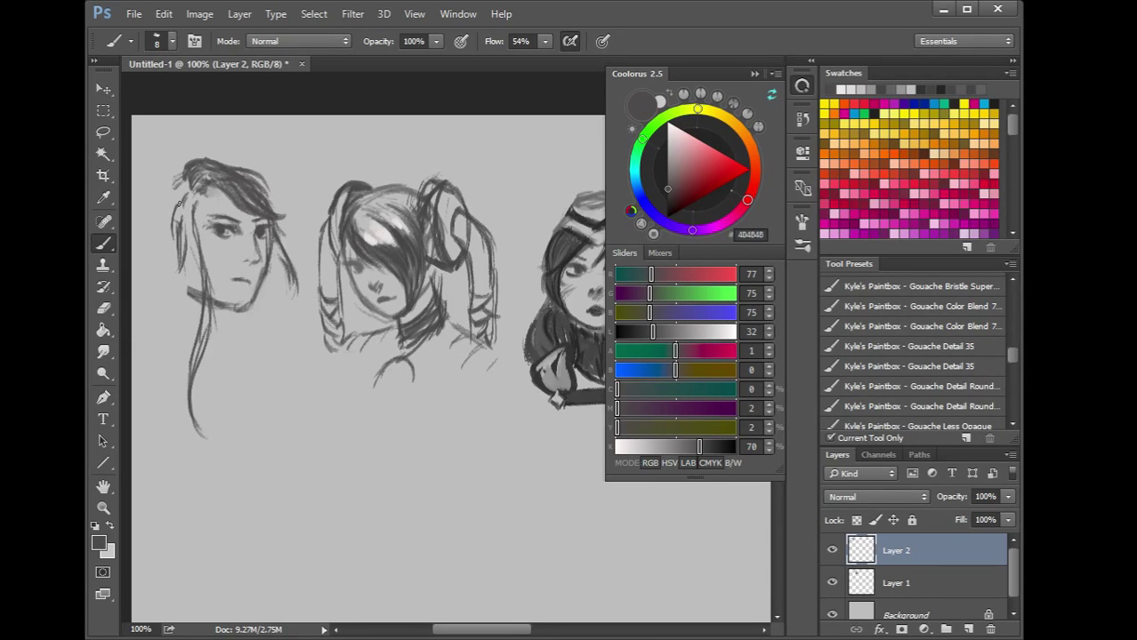
Start a new head with a curved stroke on the empty canvas beside the hooded character
mouse_move(520, 507)
mouse_down()
mouse_move(436, 409)
mouse_move(267, 373)
mouse_up()
mouse_move(427, 356)
mouse_down()
mouse_move(160, 446)
mouse_move(301, 447)
mouse_move(263, 443)
mouse_up()
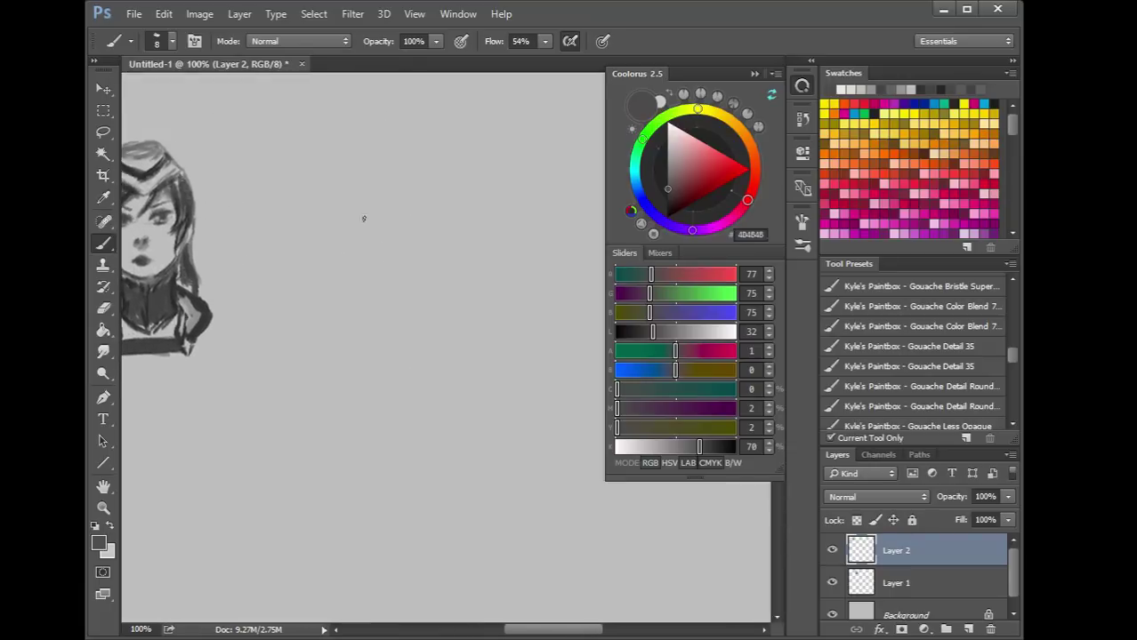
drag(358, 221, 361, 298)
Switch to Spotify, skip ahead through several tracks with repeat turned on, and return to Photoshop
key(alt+Tab)
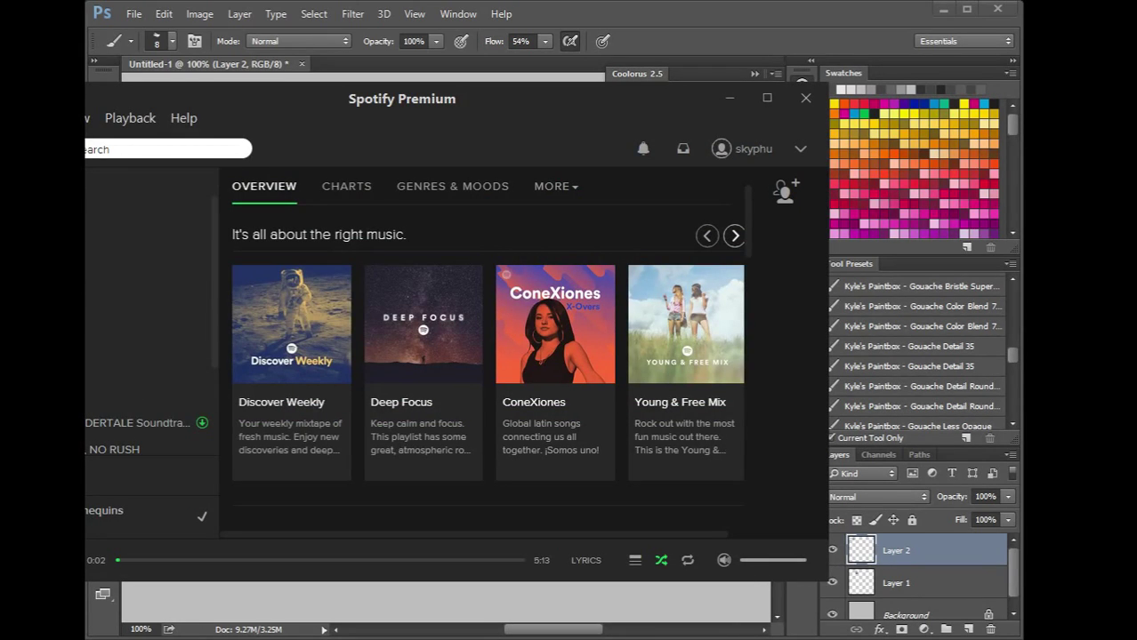
key(ctrl+Right)
key(ctrl+Right)
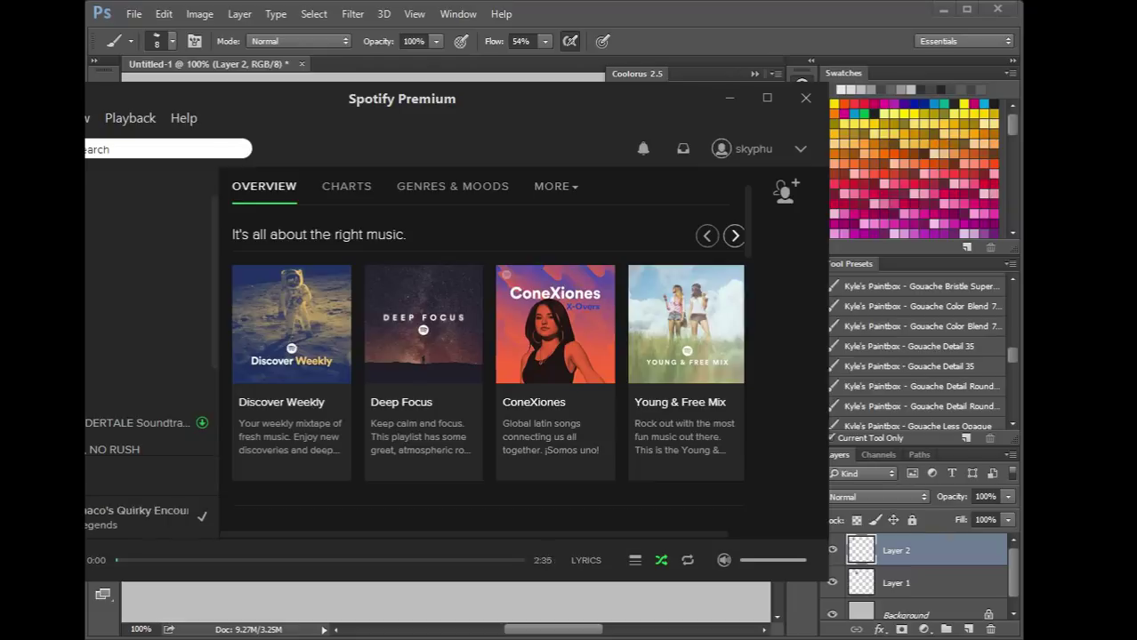
click(687, 561)
key(ctrl+Right)
key(ctrl+Right)
key(ctrl+Right)
key(ctrl+Right)
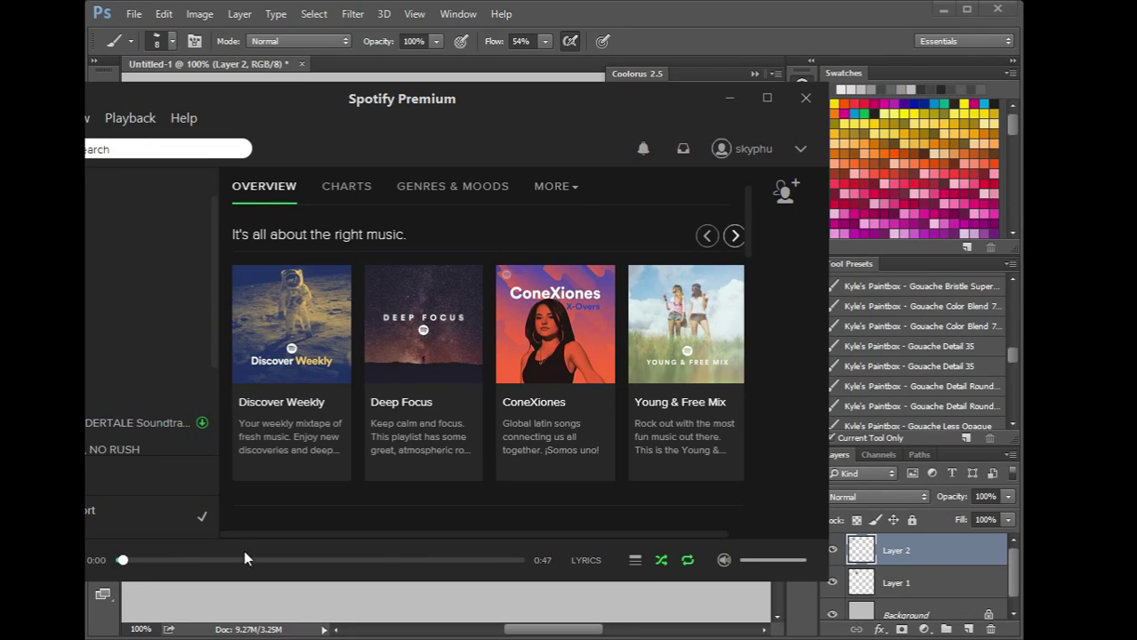
key(alt+Tab)
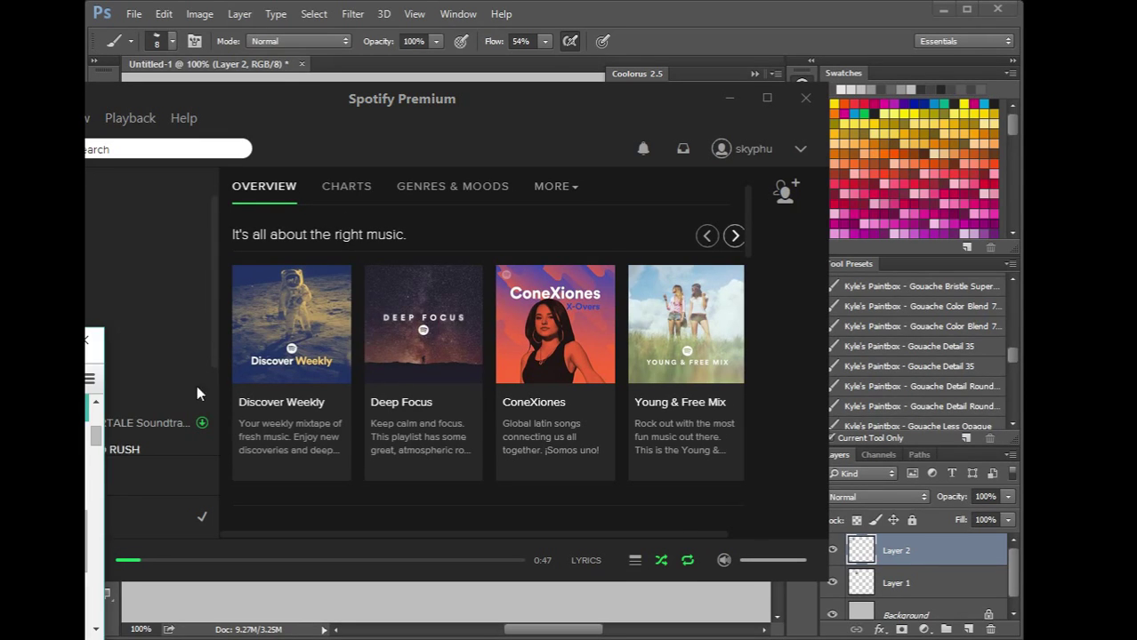
click(533, 5)
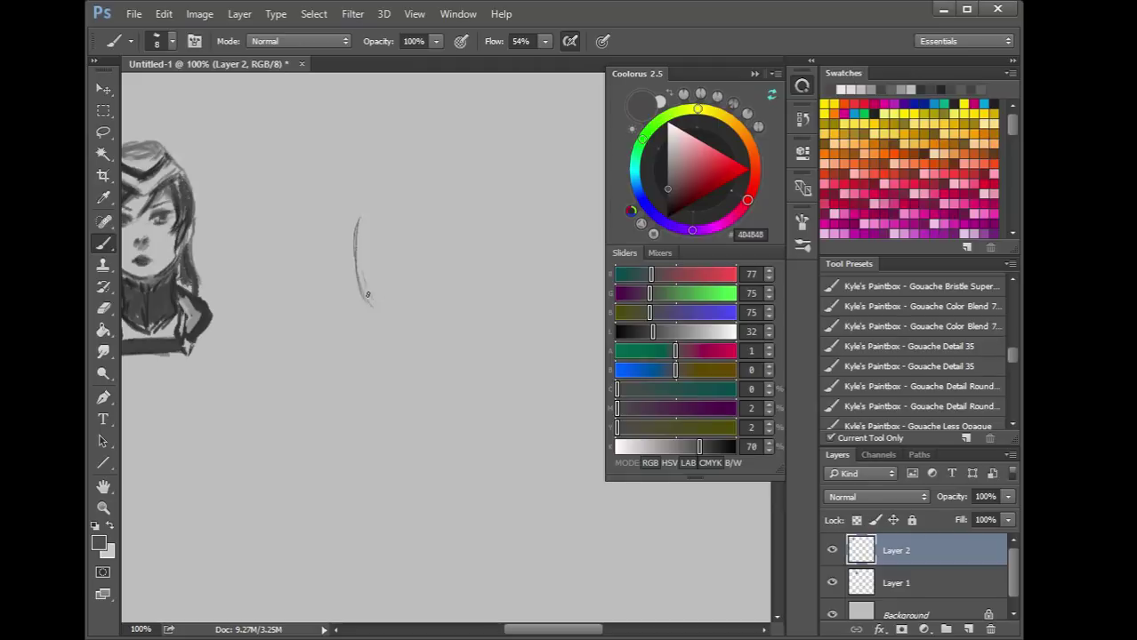
Sketch the new animal head's curved side in grey, sweeping up into one pointed ear, and rough in the second ear
mouse_move(355, 254)
mouse_down()
mouse_move(372, 297)
mouse_move(400, 313)
mouse_up()
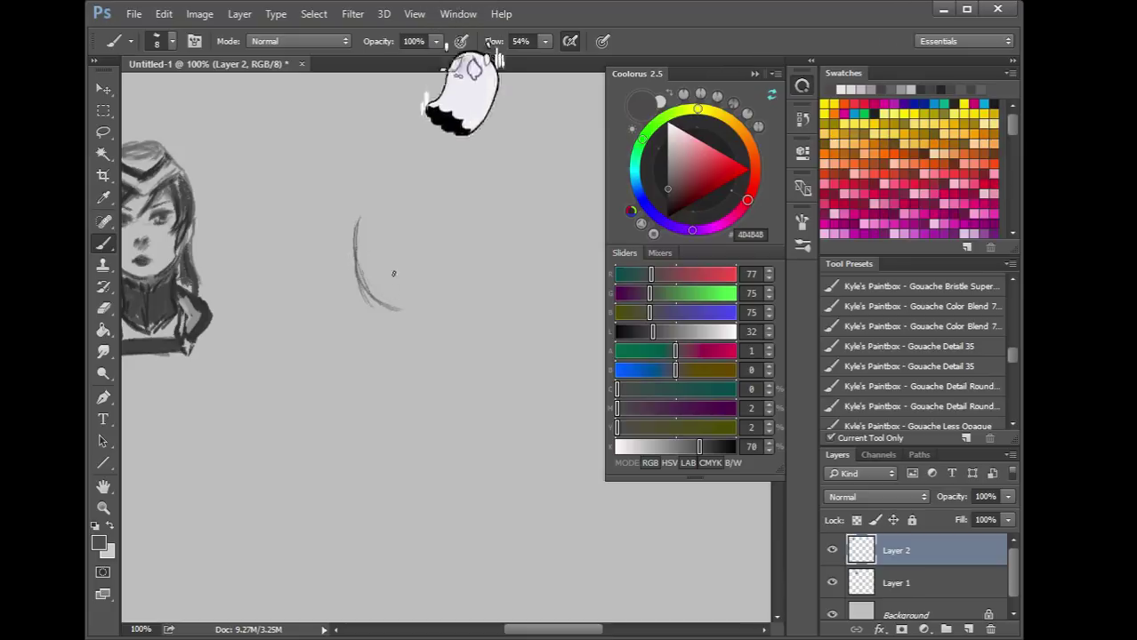
mouse_move(358, 245)
mouse_down()
mouse_move(401, 300)
mouse_move(360, 238)
mouse_move(387, 289)
mouse_move(404, 293)
mouse_move(398, 311)
mouse_move(357, 227)
mouse_up()
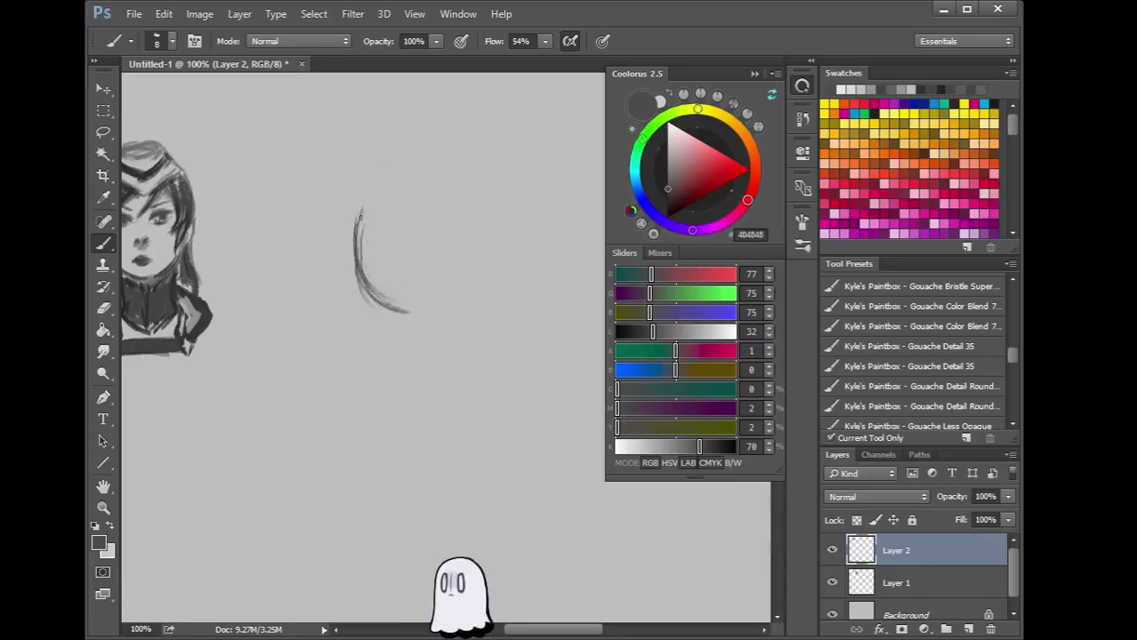
drag(355, 211, 388, 119)
drag(388, 120, 354, 227)
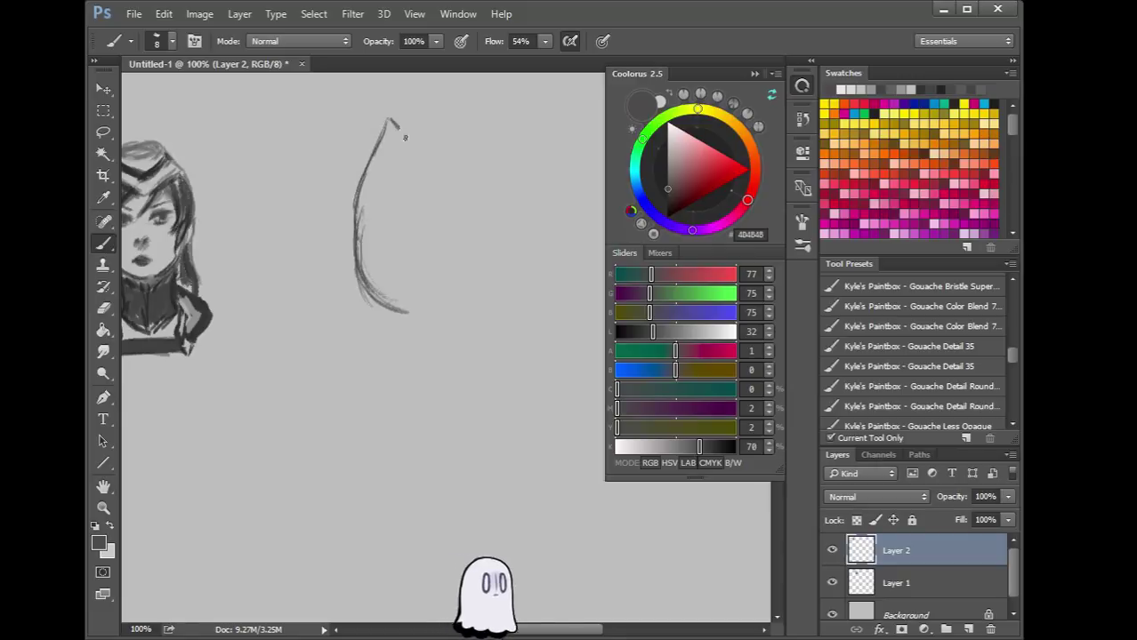
drag(401, 131, 405, 137)
mouse_move(431, 213)
mouse_down()
mouse_move(506, 123)
mouse_move(514, 148)
mouse_move(493, 139)
mouse_move(439, 214)
mouse_up()
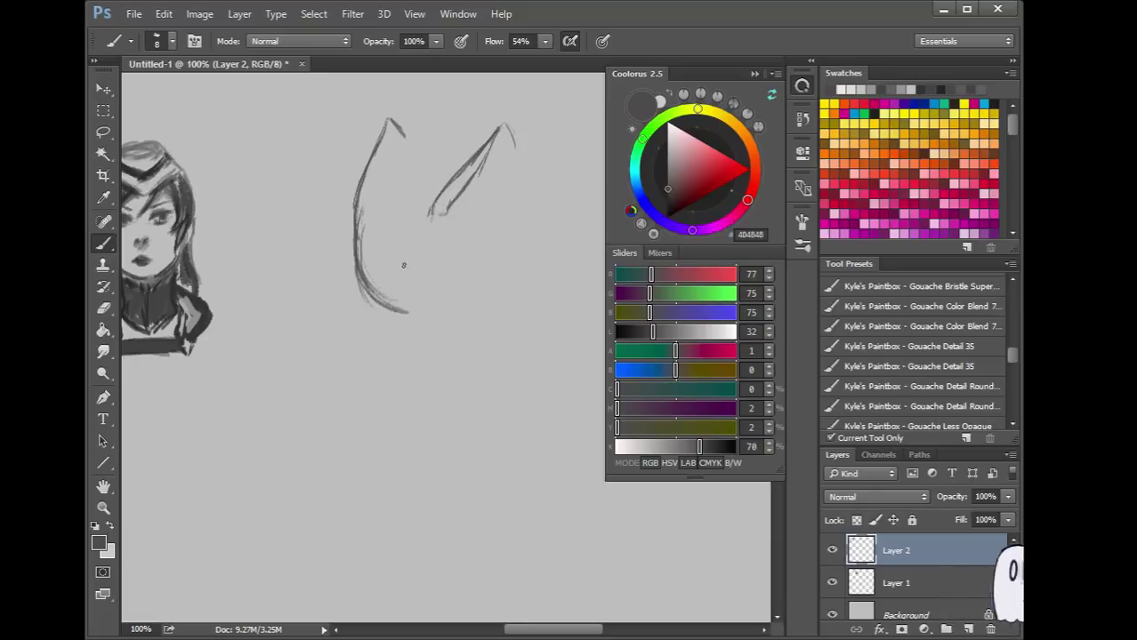
Draw the animal's small round eye and feathery fur strokes fanning up from it towards the second ear
mouse_move(407, 250)
mouse_down()
mouse_move(368, 300)
mouse_move(380, 302)
mouse_up()
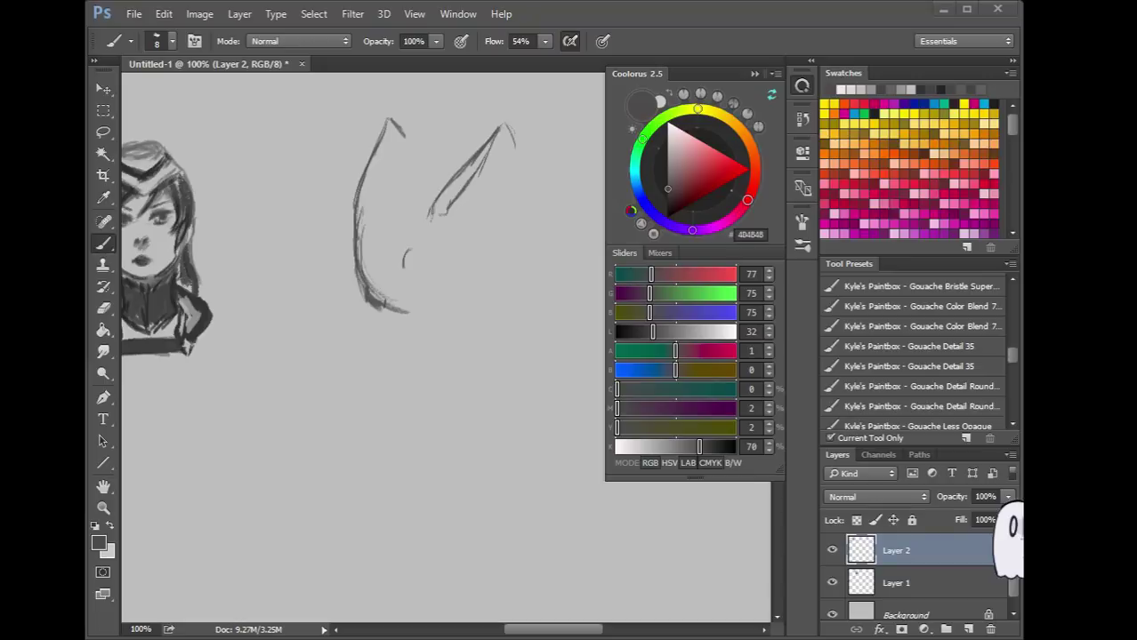
click(385, 305)
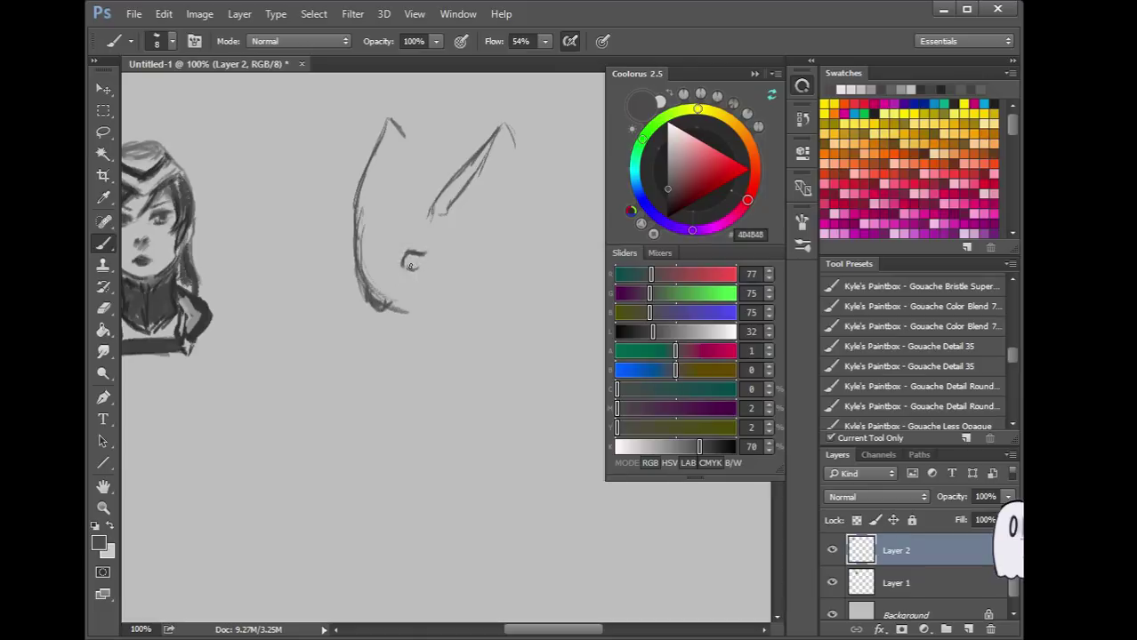
drag(418, 265, 418, 269)
mouse_move(447, 224)
mouse_down()
mouse_move(404, 231)
mouse_move(427, 184)
mouse_move(396, 253)
mouse_up()
mouse_move(411, 213)
mouse_down()
mouse_move(394, 260)
mouse_move(412, 229)
mouse_move(449, 227)
mouse_up()
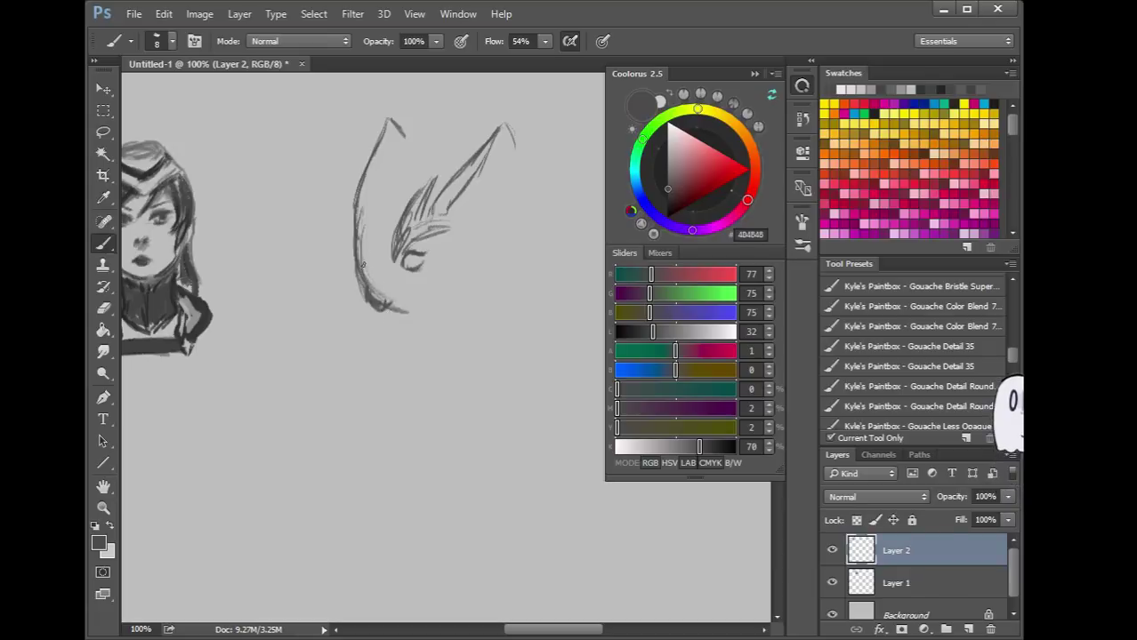
Add fur along the animal's outer cheek, close the second ear's outer edge and mark the far side of the face
drag(363, 236, 372, 187)
drag(360, 276, 349, 228)
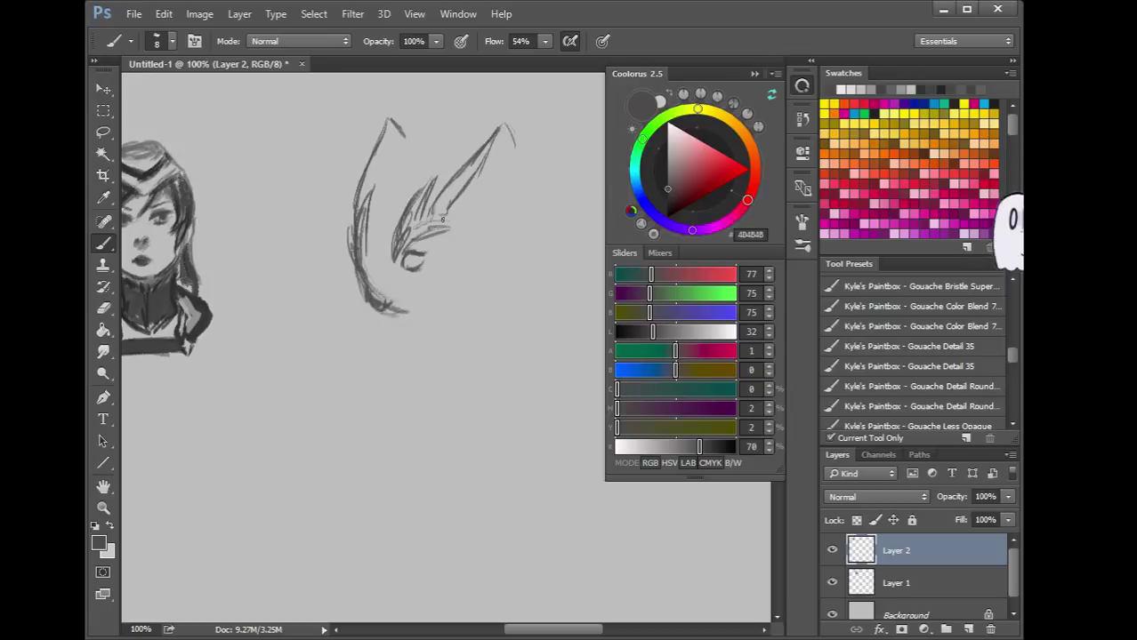
drag(516, 149, 499, 227)
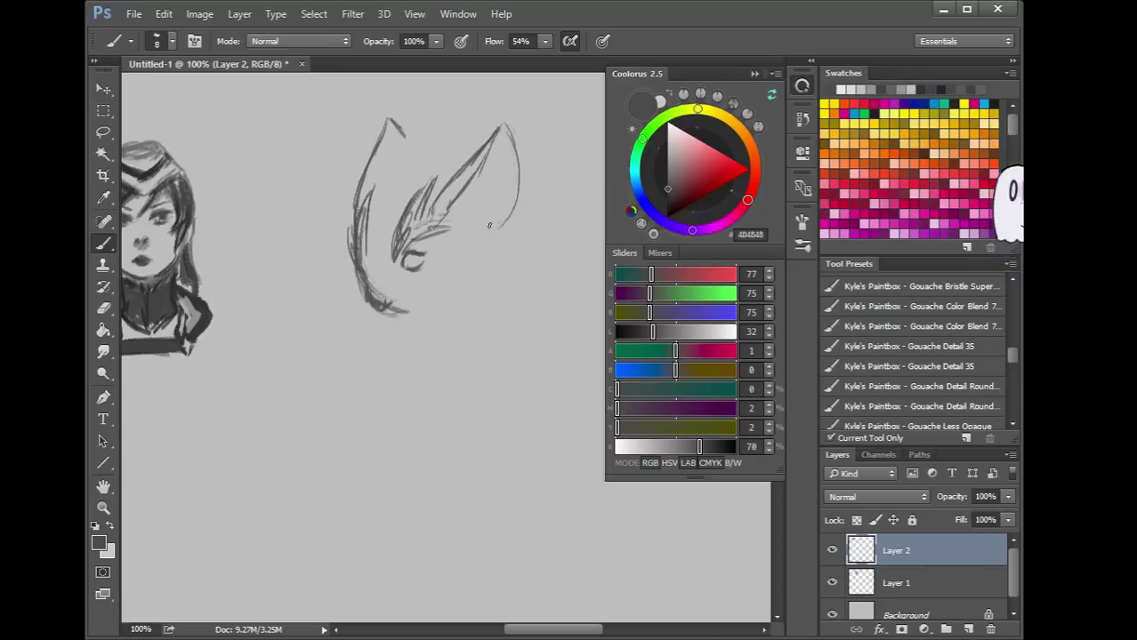
drag(444, 288, 471, 284)
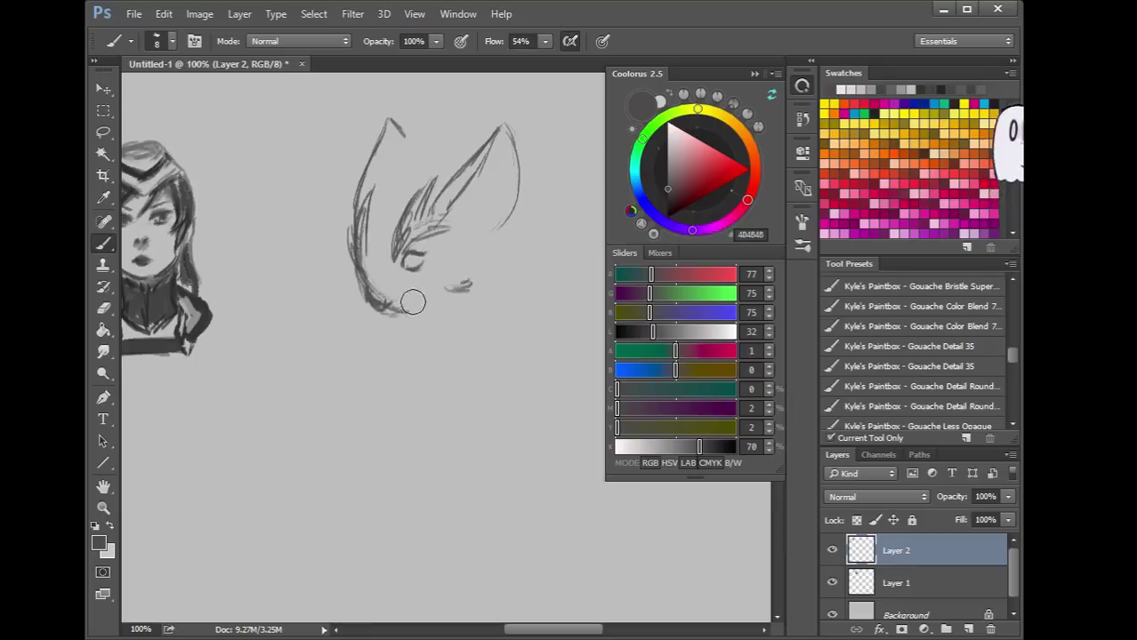
Erase the grey animal head sketch and add a new empty layer
mouse_move(403, 181)
mouse_down()
mouse_move(382, 284)
mouse_move(374, 264)
mouse_move(420, 257)
mouse_move(517, 169)
mouse_up()
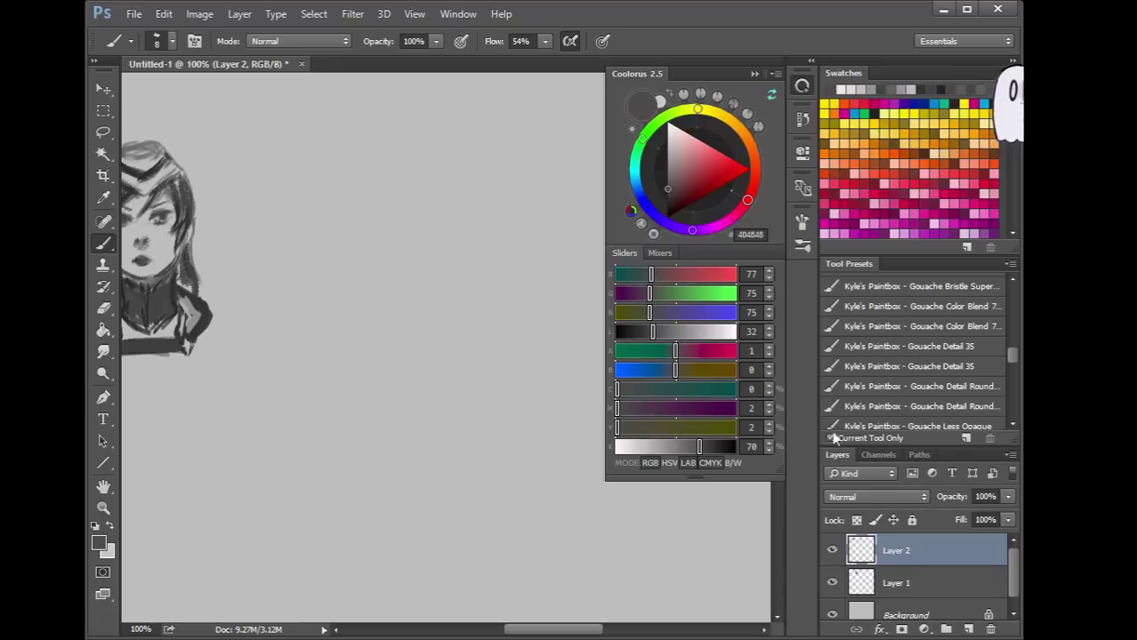
key(Delete)
click(968, 629)
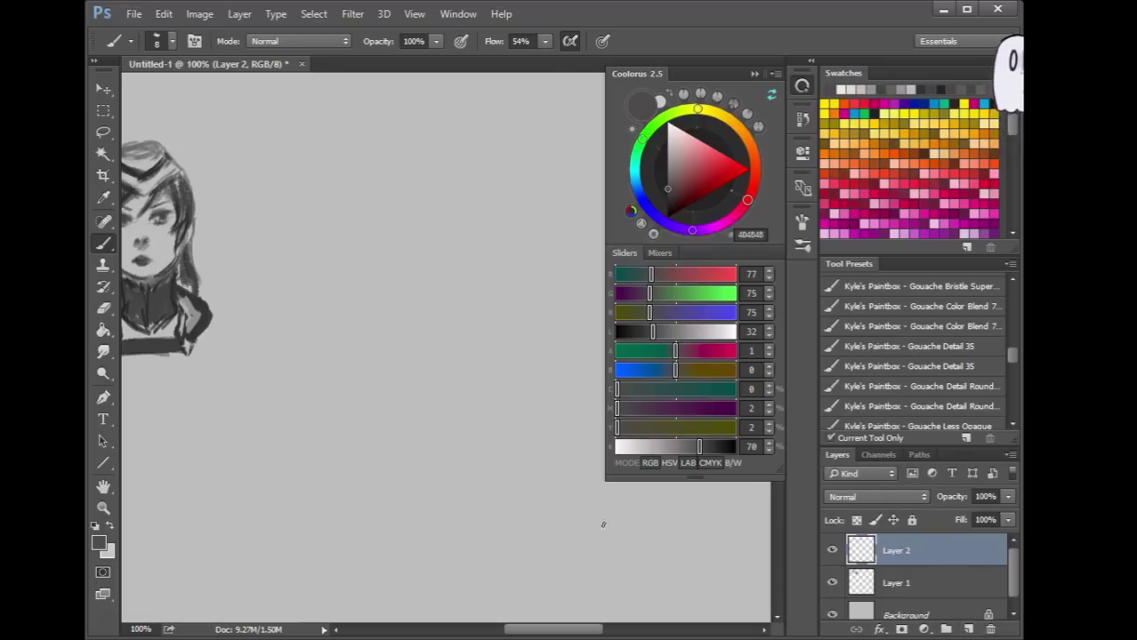
Set the brush colour to dark blue 262660 and sketch a round animal head with a small muzzle at its lower edge
click(718, 447)
click(660, 310)
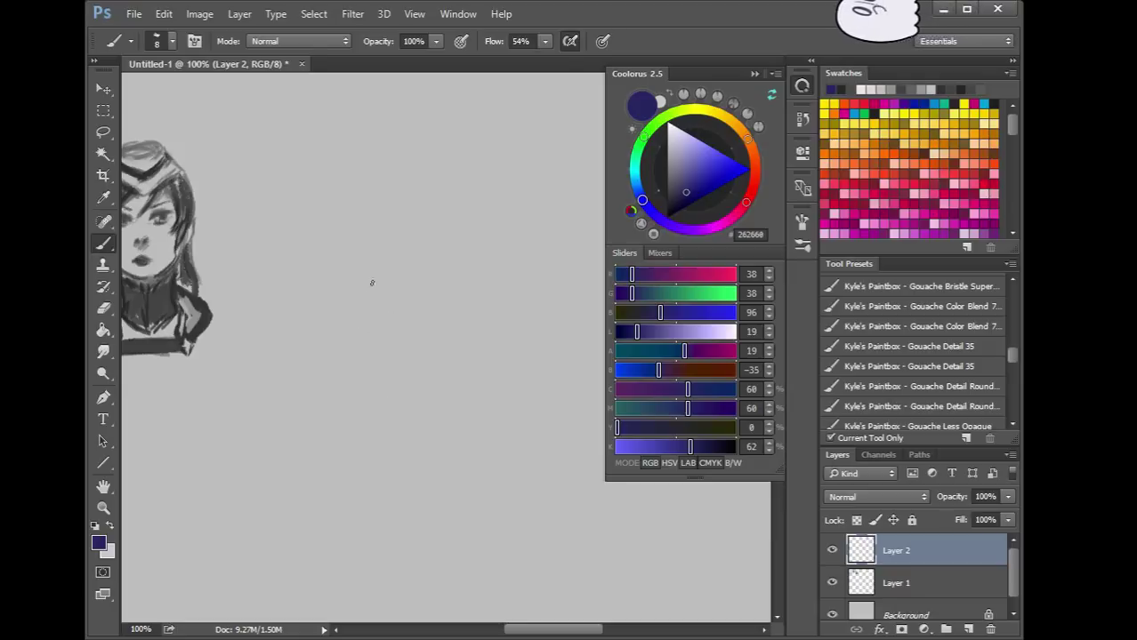
mouse_move(359, 323)
mouse_down()
mouse_move(350, 349)
mouse_move(391, 418)
mouse_up()
mouse_move(391, 310)
mouse_down()
mouse_move(464, 323)
mouse_move(430, 309)
mouse_move(470, 358)
mouse_move(472, 383)
mouse_move(457, 330)
mouse_move(458, 400)
mouse_up()
drag(471, 362, 451, 409)
drag(465, 341, 444, 418)
mouse_move(360, 387)
mouse_down()
mouse_move(393, 427)
mouse_move(417, 431)
mouse_up()
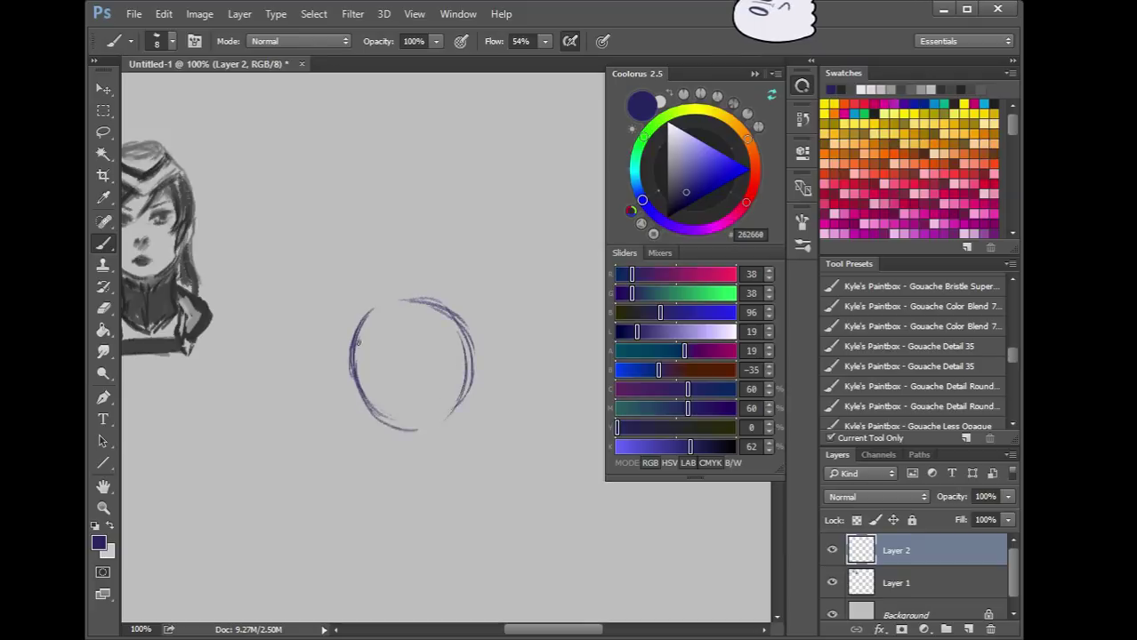
drag(352, 361, 362, 405)
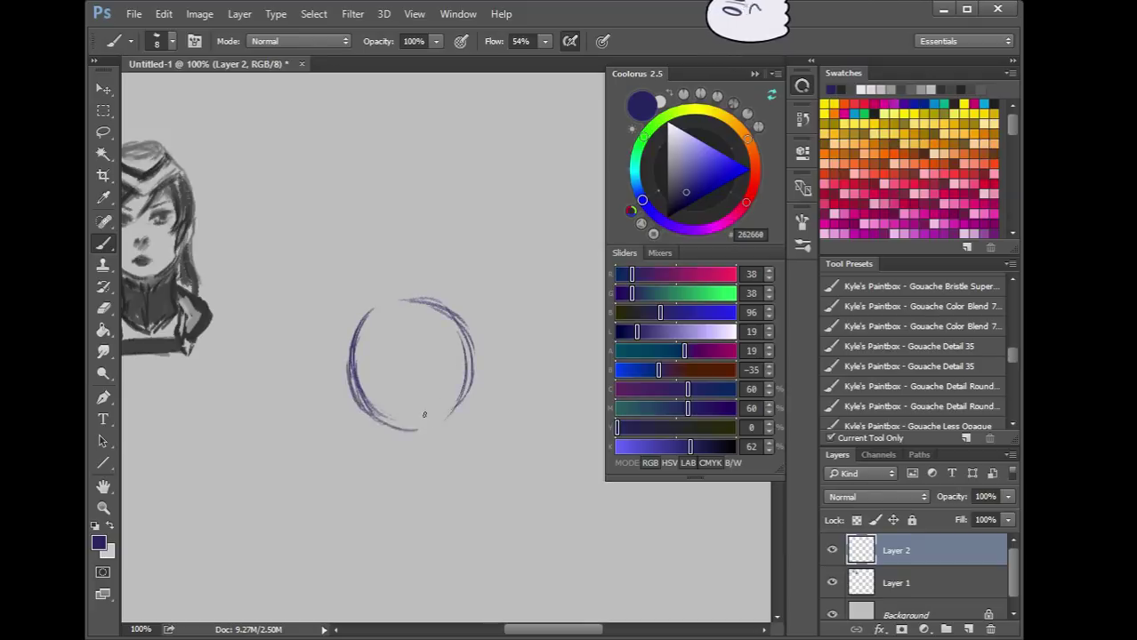
mouse_move(420, 431)
mouse_down()
mouse_move(405, 431)
mouse_move(450, 414)
mouse_up()
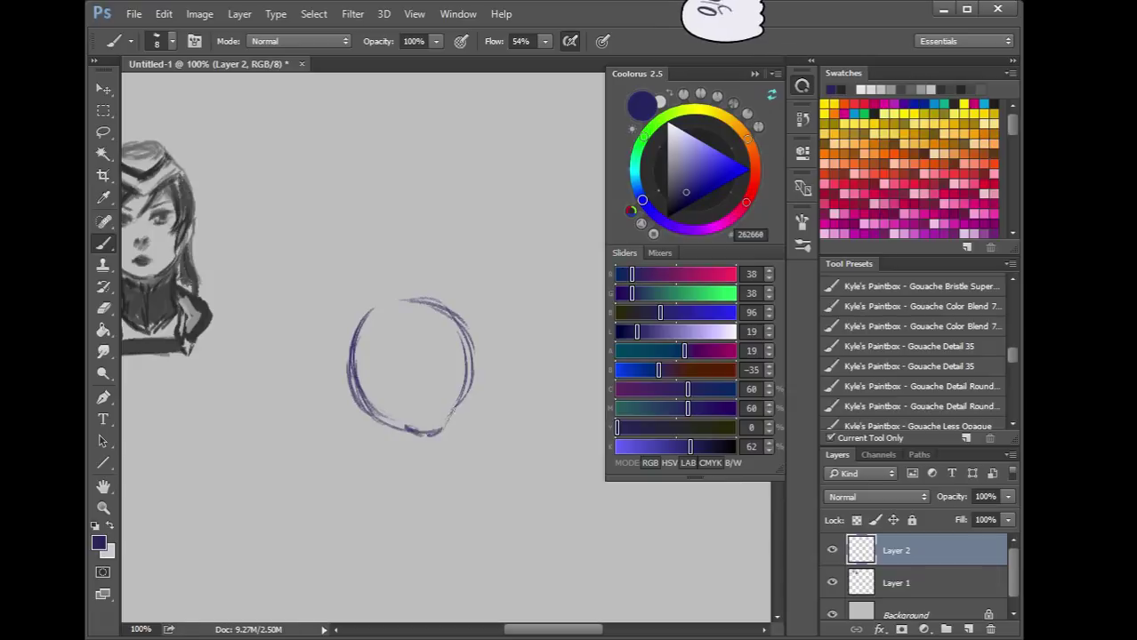
Draw two round eyes low on the blue animal head and light guide strokes up the forehead between them
mouse_move(389, 383)
mouse_down()
mouse_move(403, 397)
mouse_move(395, 386)
mouse_move(379, 391)
mouse_move(398, 404)
mouse_up()
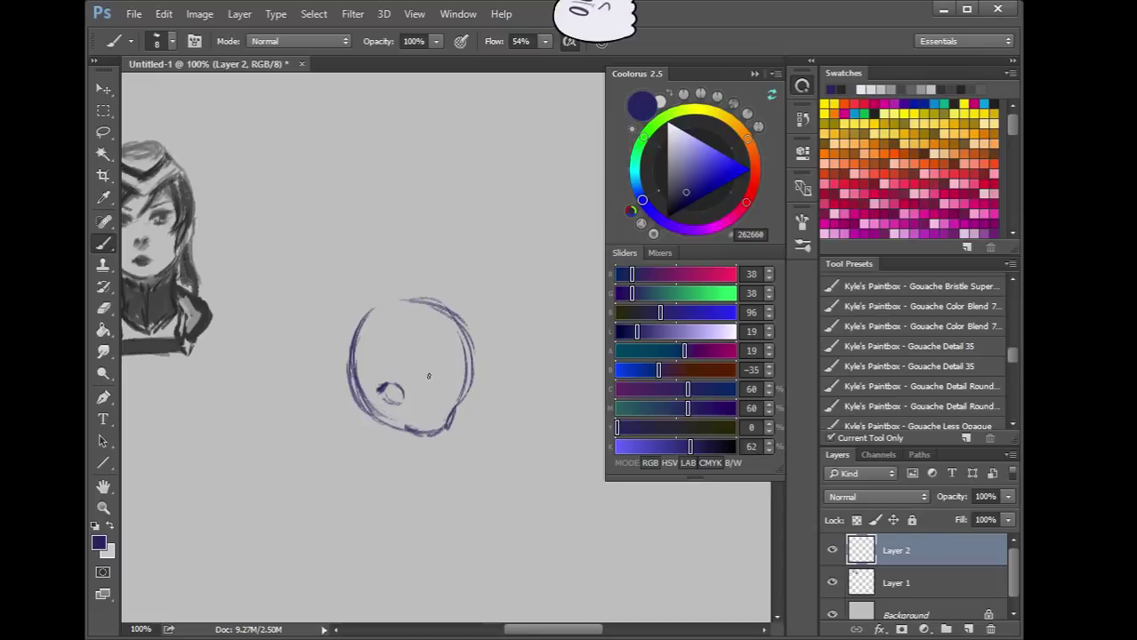
drag(441, 389, 455, 377)
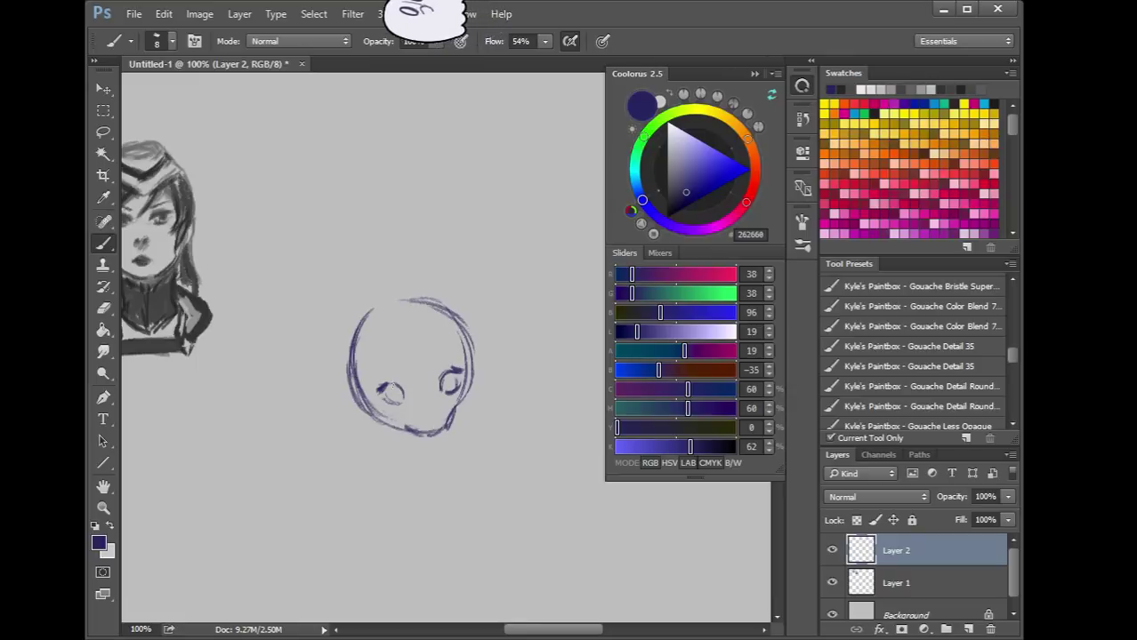
drag(411, 392, 386, 342)
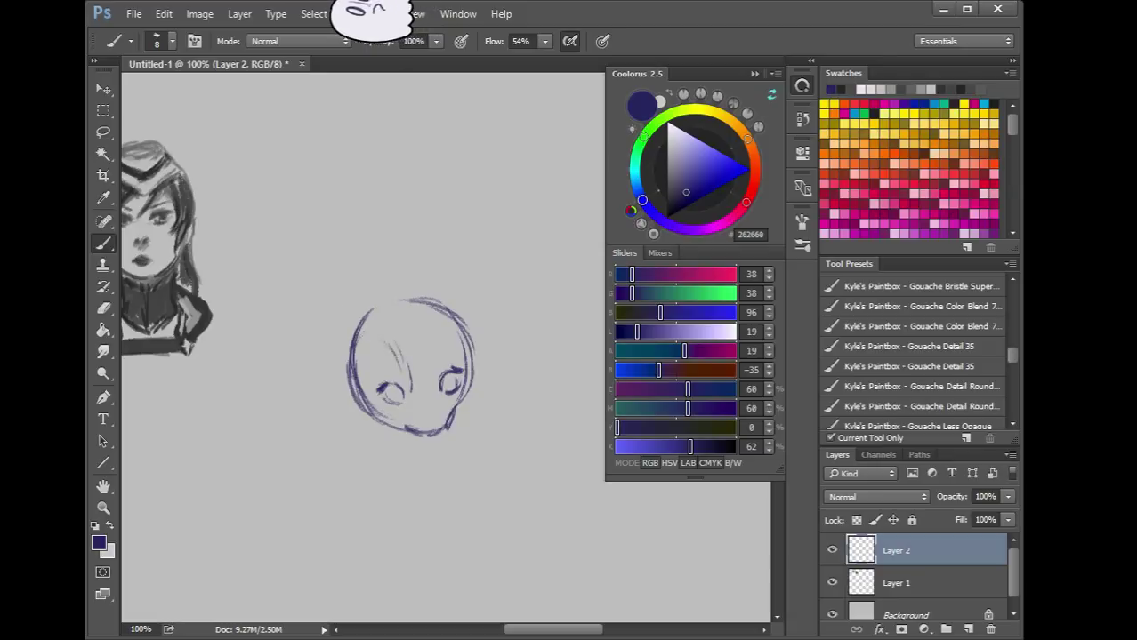
Draw two tall pointed ears on the animal head, with tufts of fur inside the near ear
drag(371, 323, 313, 210)
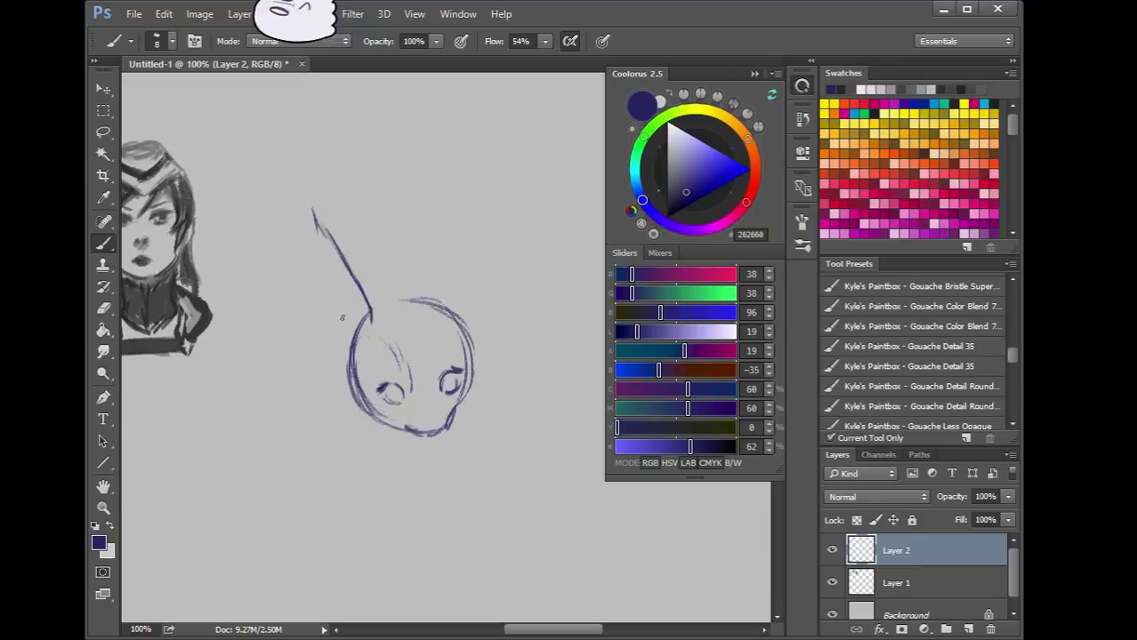
mouse_move(335, 316)
mouse_down()
mouse_move(343, 331)
mouse_move(359, 322)
mouse_move(329, 258)
mouse_up()
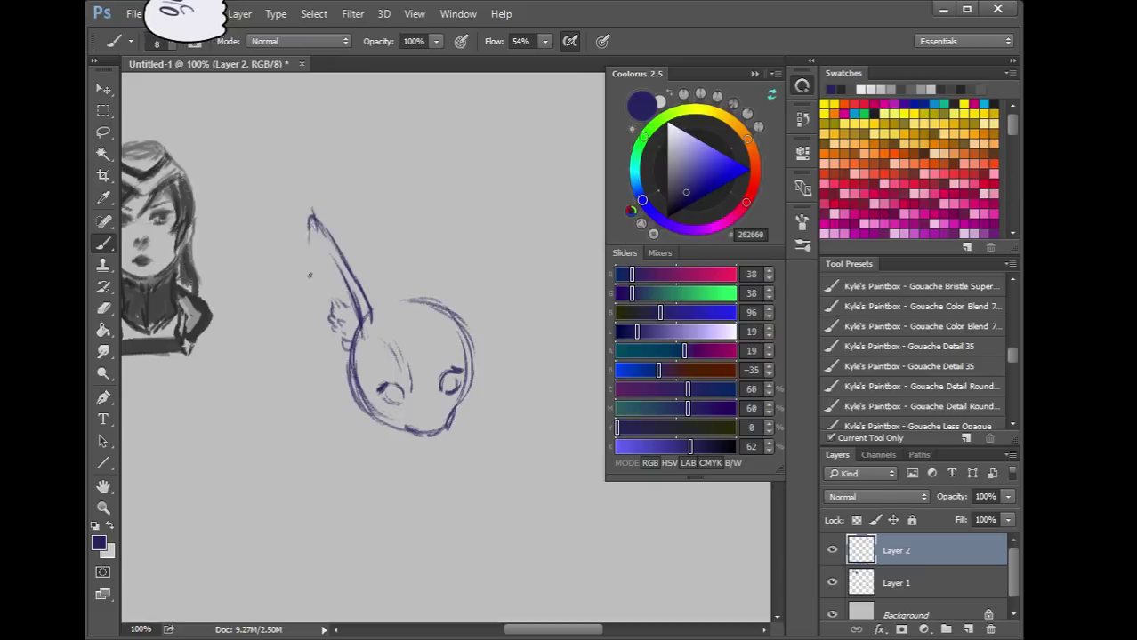
drag(310, 222, 317, 333)
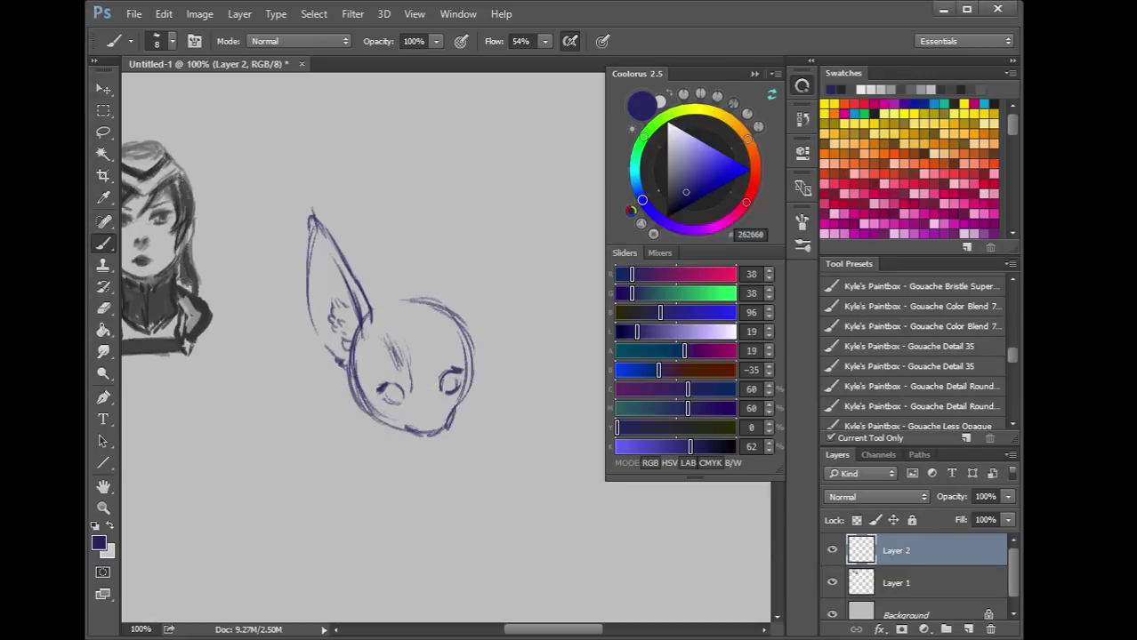
mouse_move(470, 262)
mouse_down()
mouse_move(458, 199)
mouse_move(421, 288)
mouse_move(442, 215)
mouse_move(459, 206)
mouse_move(471, 287)
mouse_up()
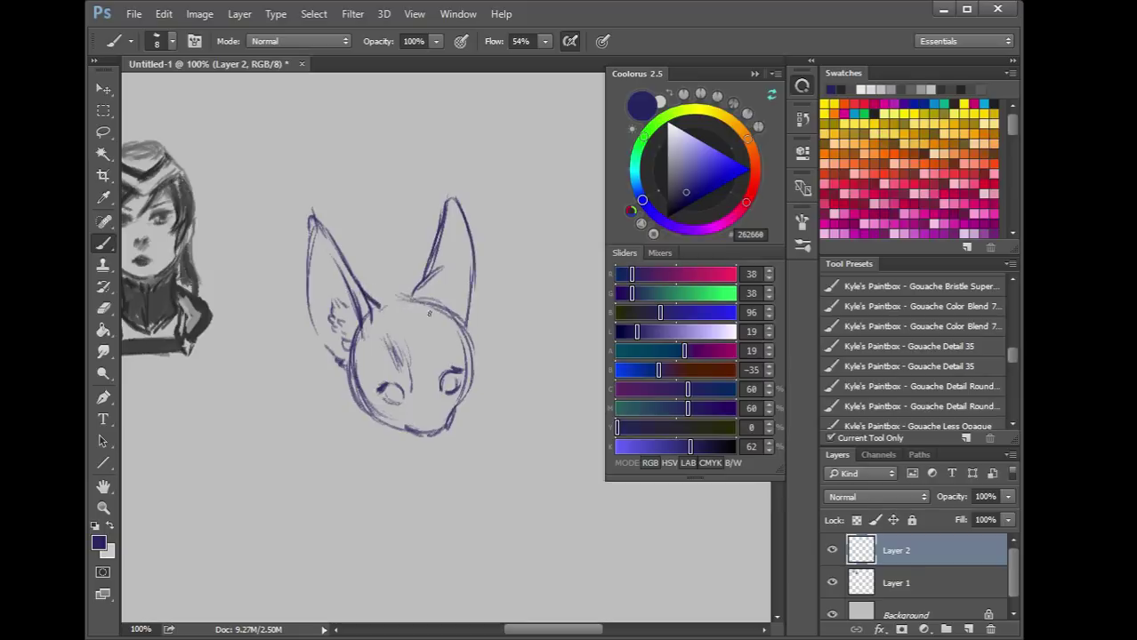
Add fur strokes along the animal's forehead and spiky tufts on both cheeks
mouse_move(444, 330)
mouse_down()
mouse_move(455, 350)
mouse_move(466, 342)
mouse_move(474, 375)
mouse_up()
drag(364, 311, 388, 356)
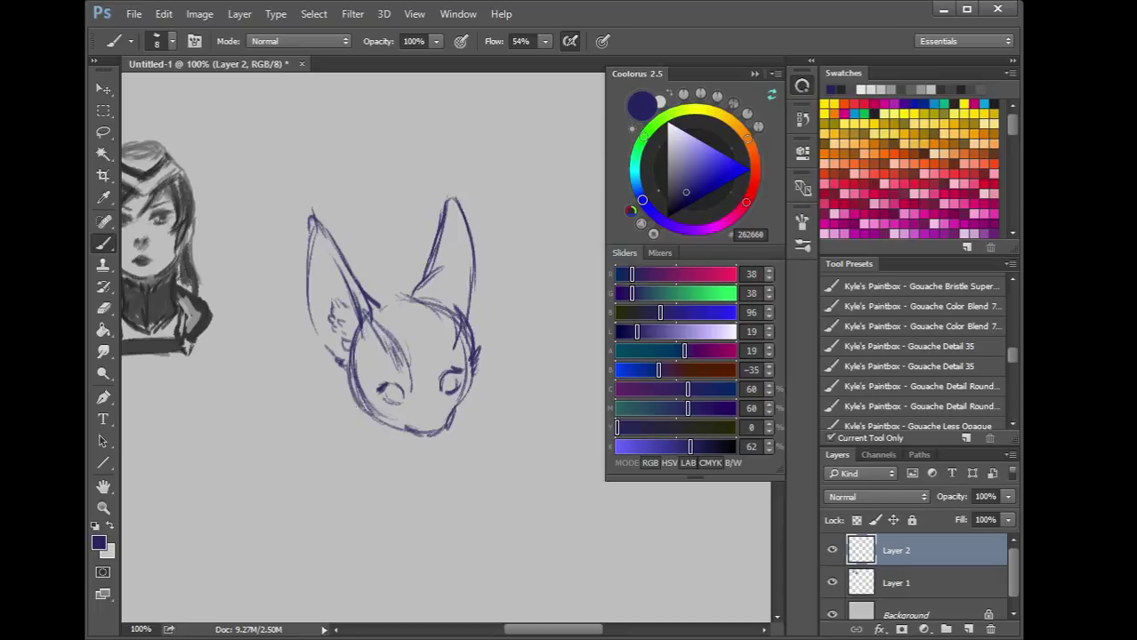
mouse_move(342, 377)
mouse_down()
mouse_move(356, 403)
mouse_move(370, 391)
mouse_up()
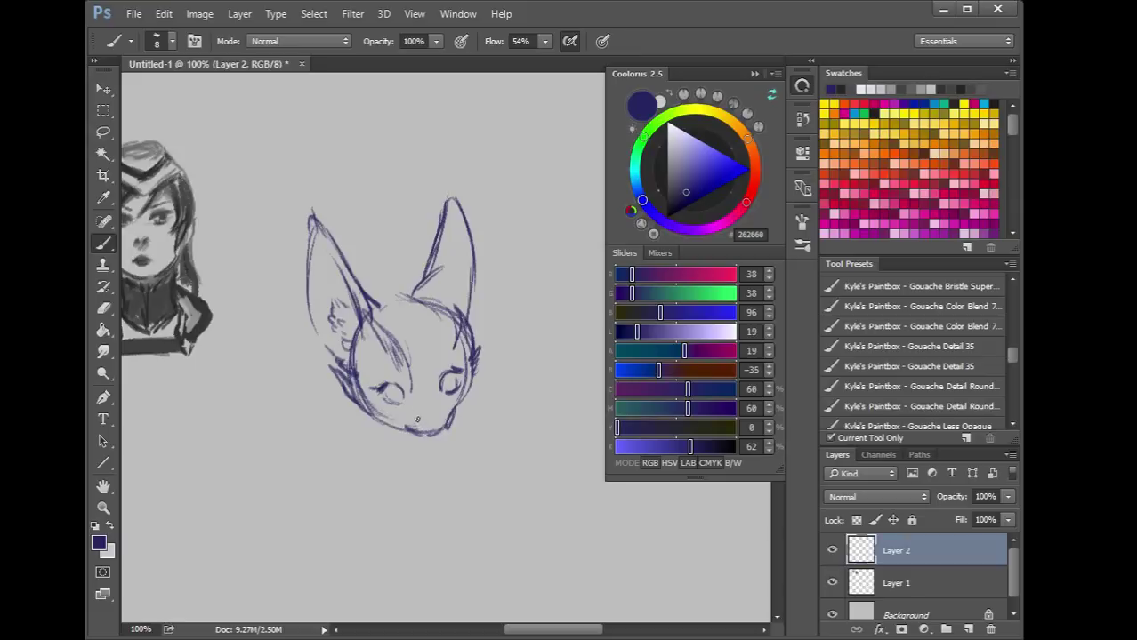
Fill in dark pupils in both of the animal's eyes
click(393, 394)
click(447, 385)
click(449, 384)
drag(386, 394, 401, 394)
drag(451, 383, 450, 386)
Switch to Spotify, play Cutie Panther from the PLAY THAT FUNKY MUSIC playlist, and return to Photoshop
key(alt+Tab)
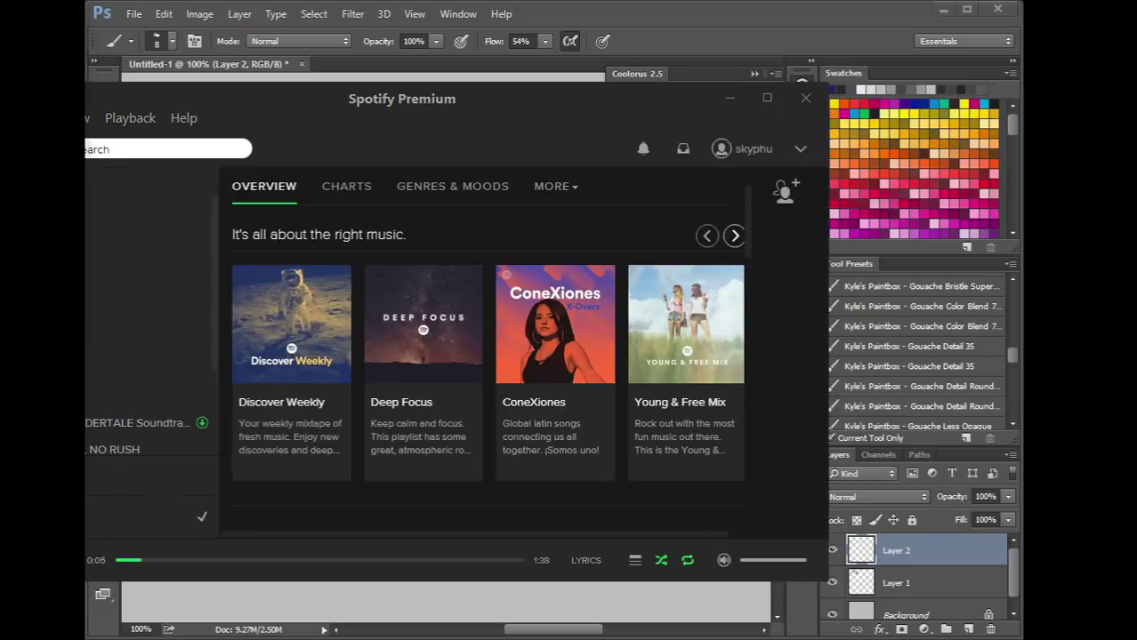
scroll(119, 371, down, 3)
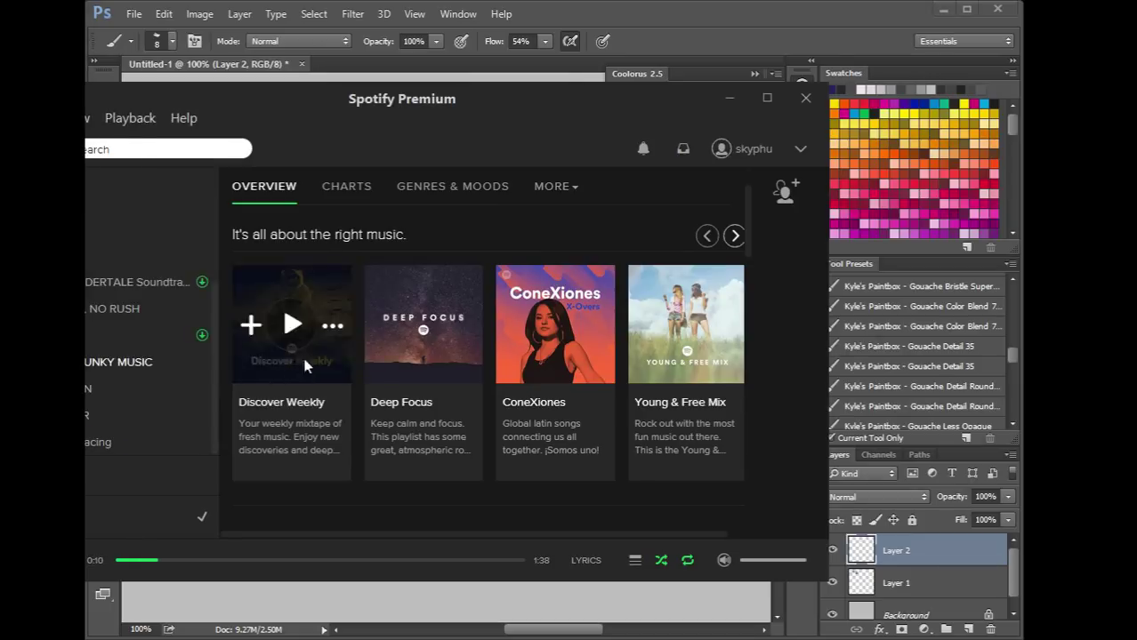
click(124, 362)
scroll(730, 213, down, 3)
scroll(748, 192, down, 10)
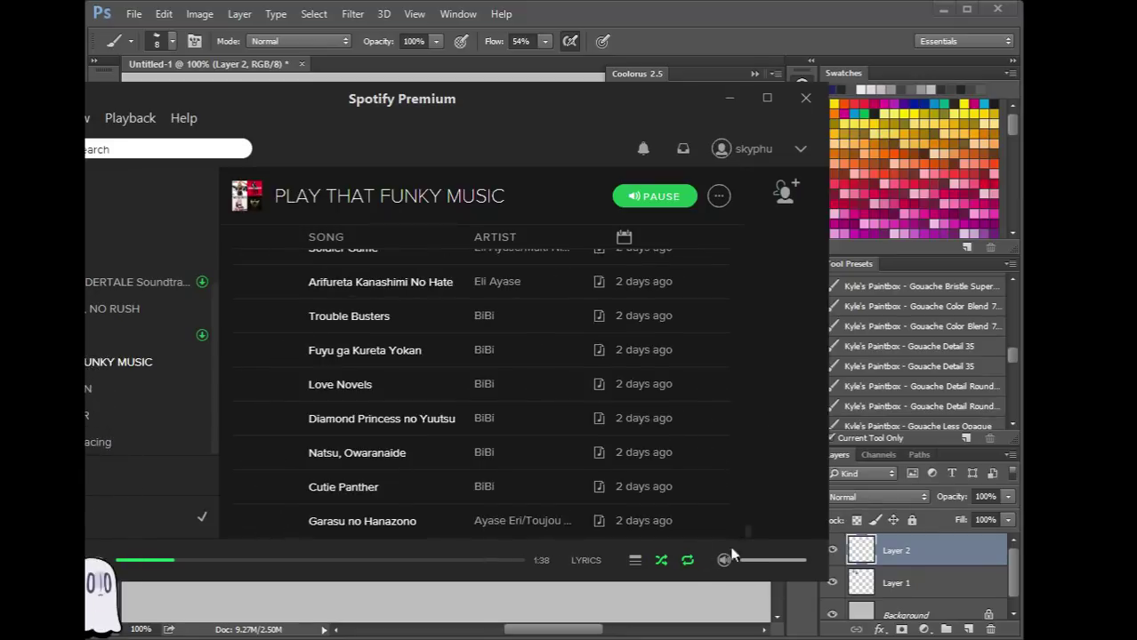
double_click(398, 487)
click(661, 13)
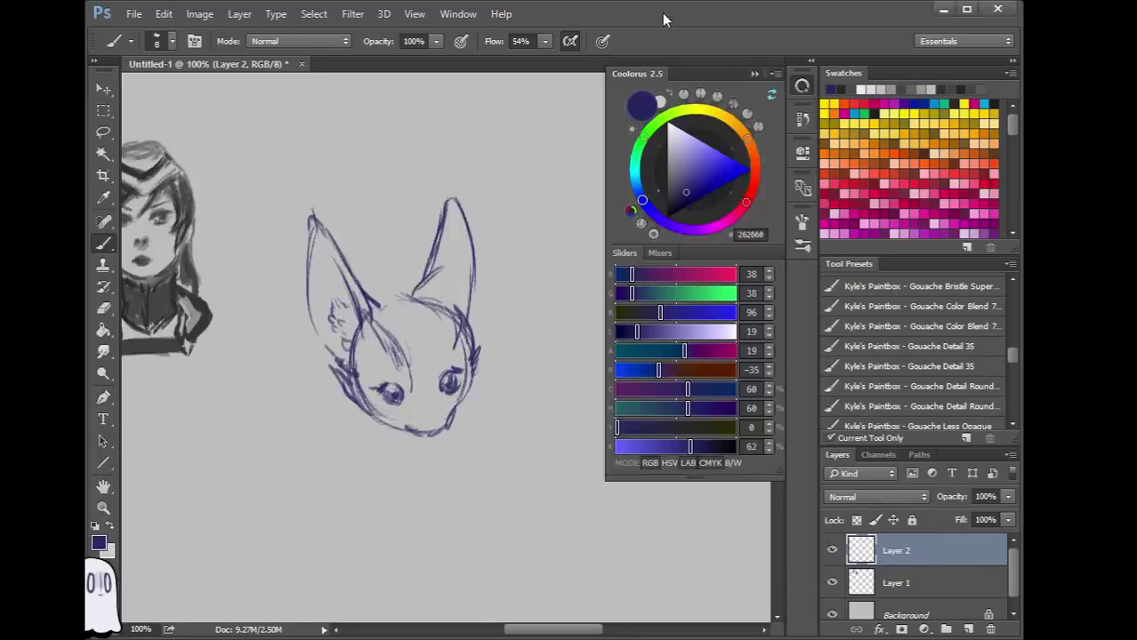
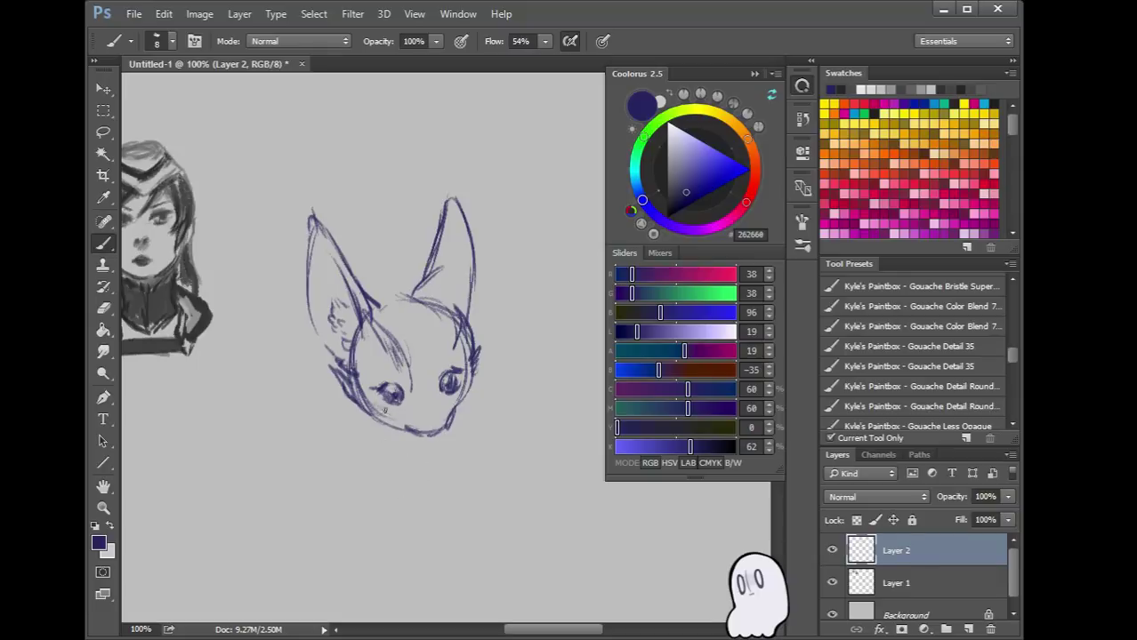
Draw the animal's nostrils and short strokes across the bridge of its nose
mouse_move(418, 418)
mouse_down()
mouse_move(425, 427)
mouse_move(445, 416)
mouse_up()
drag(425, 406, 445, 404)
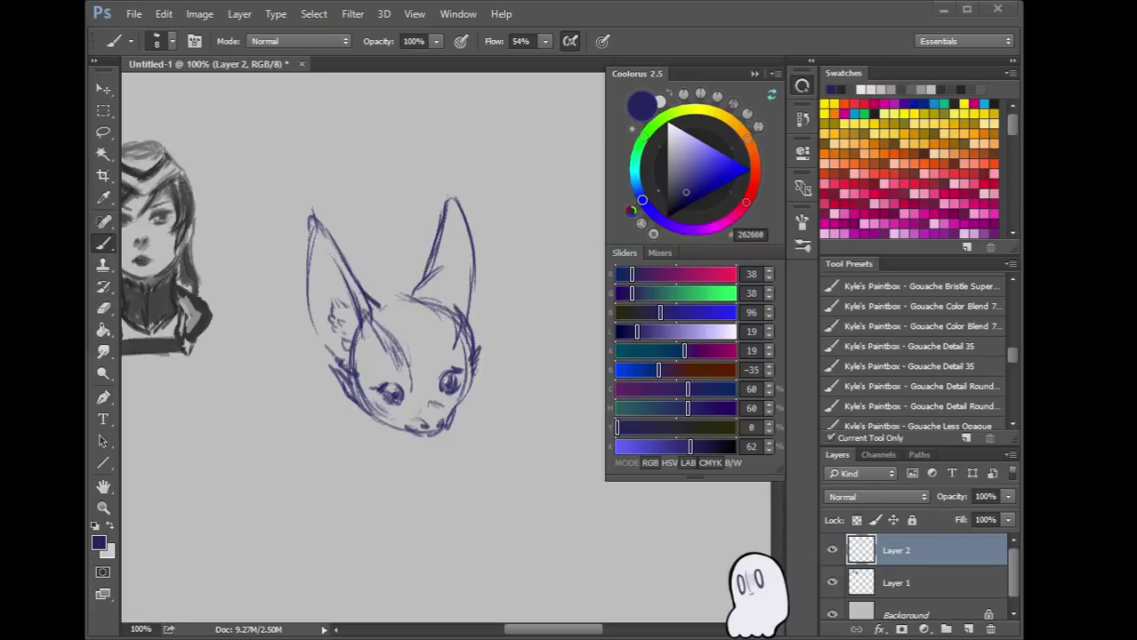
click(413, 403)
Add long fur strokes down the far side of the animal's forehead below the far ear
drag(438, 337, 437, 361)
drag(425, 312, 441, 346)
drag(421, 305, 471, 359)
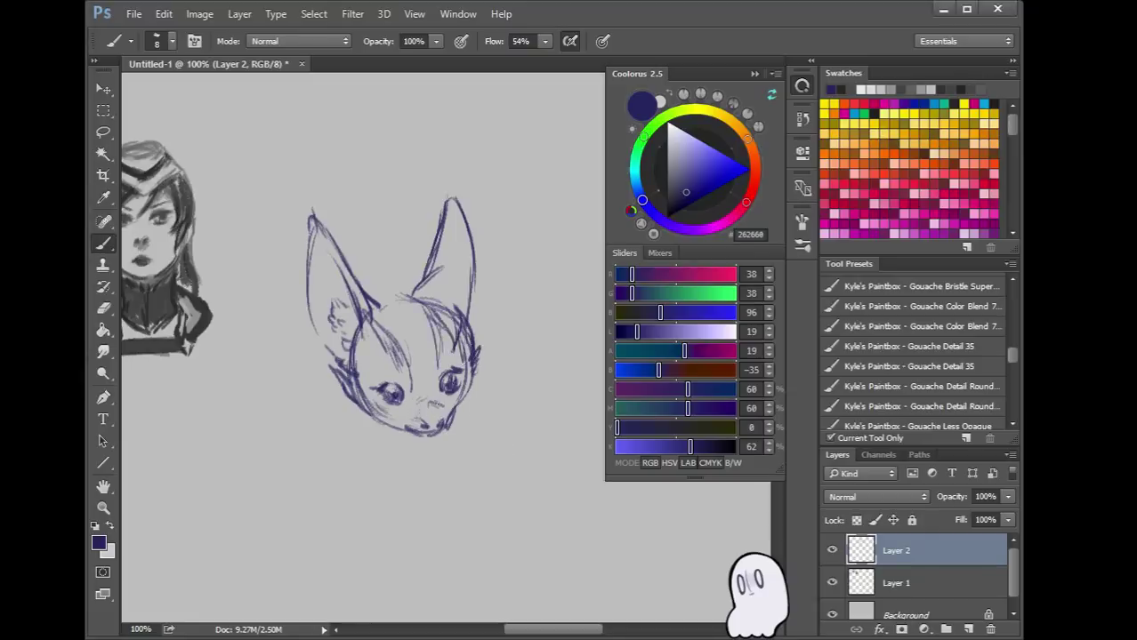
Strengthen the fur along both sides of the jaw and add short tufts across the crown between the ears
drag(464, 402, 471, 379)
mouse_move(397, 413)
mouse_down()
mouse_move(384, 423)
mouse_move(356, 406)
mouse_up()
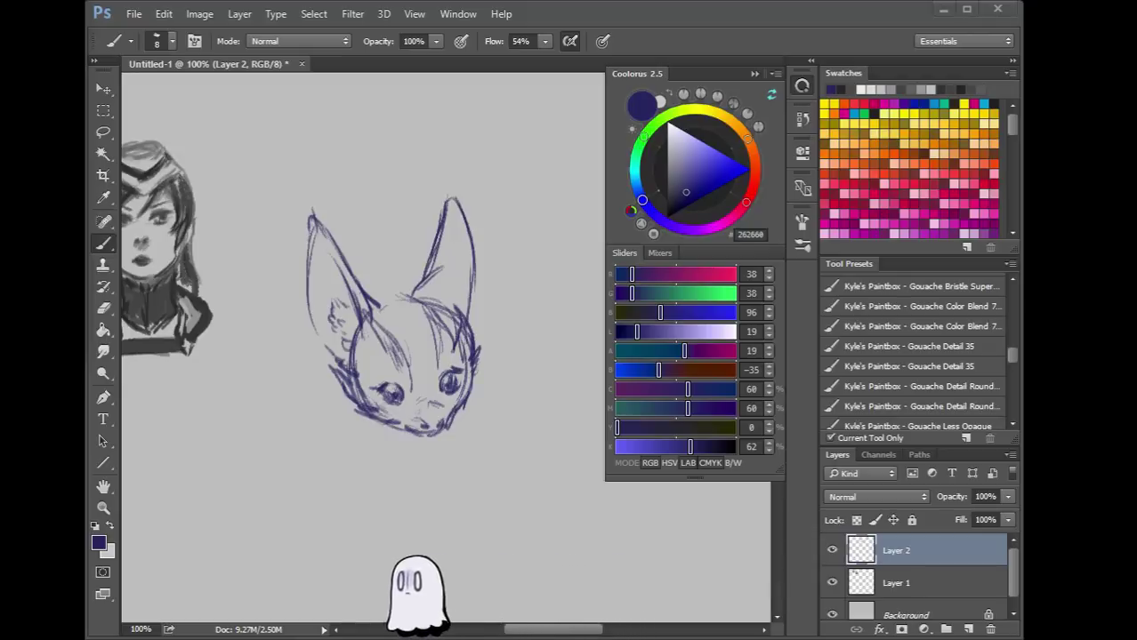
drag(441, 374, 459, 365)
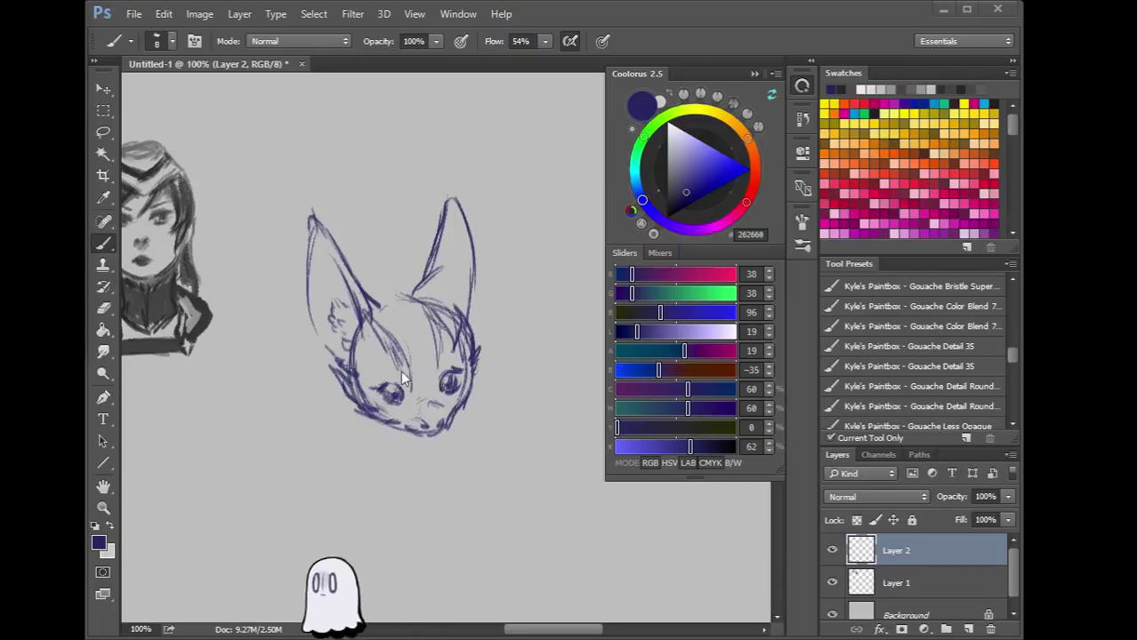
mouse_move(381, 311)
mouse_down()
mouse_move(397, 296)
mouse_move(409, 310)
mouse_up()
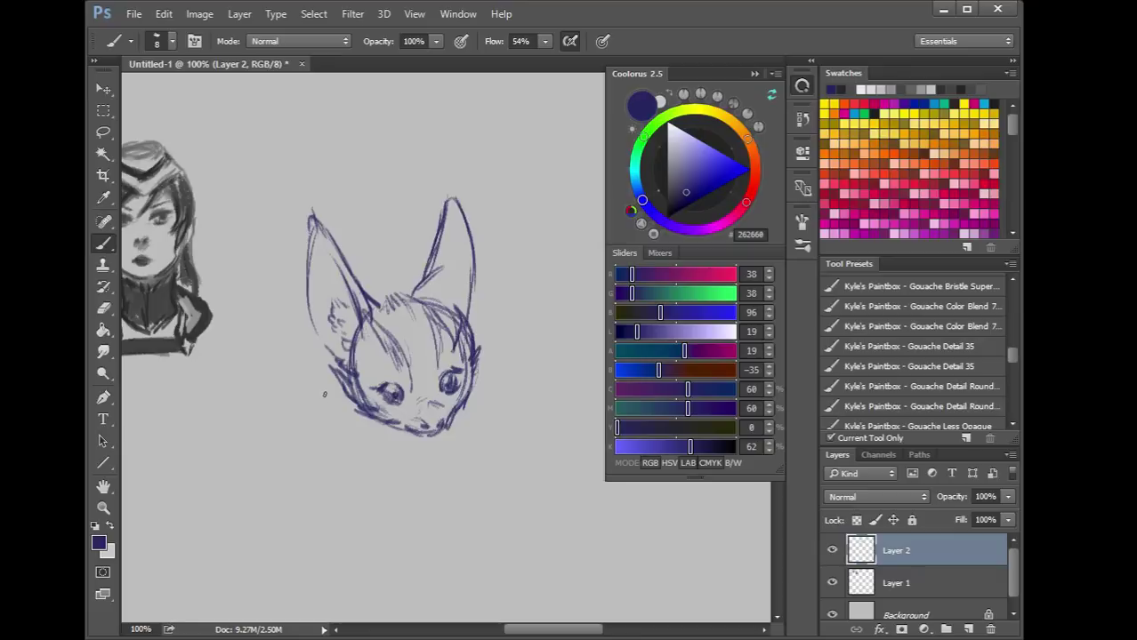
Sketch the animal's shoulders and upper arms as loose outlines on both sides below the head
mouse_move(329, 384)
mouse_down()
mouse_move(316, 420)
mouse_move(323, 389)
mouse_move(330, 397)
mouse_up()
drag(330, 397, 305, 487)
drag(306, 491, 316, 547)
mouse_move(496, 381)
mouse_down()
mouse_move(516, 400)
mouse_move(525, 492)
mouse_up()
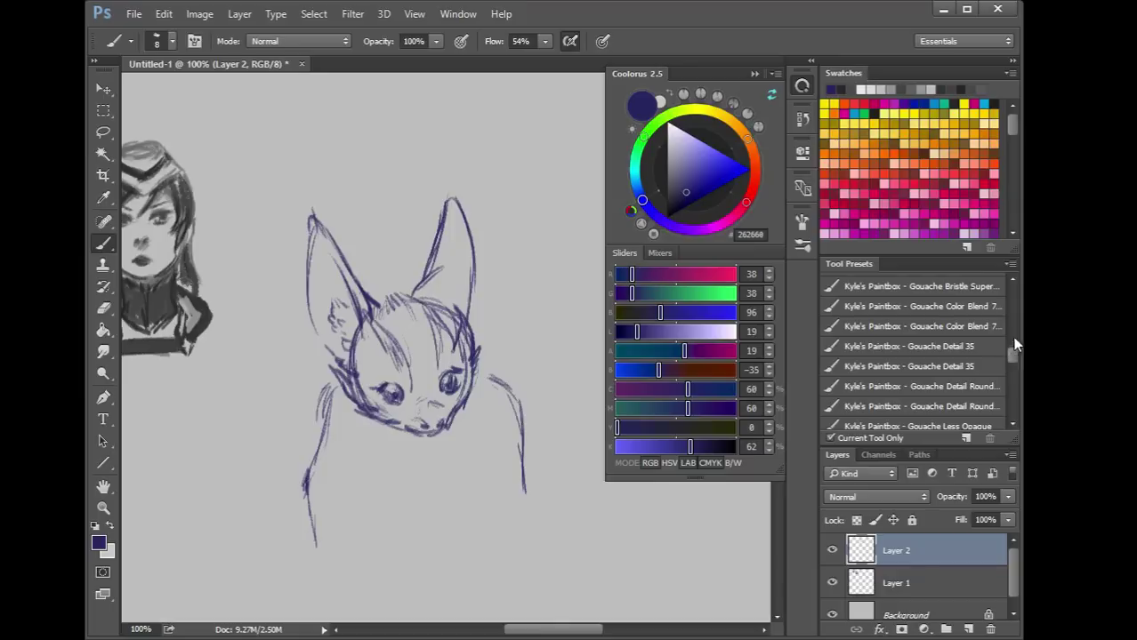
Paint the near side of the face around the eye in blue 264160 using a reduced Gouache Blair 70 brush
drag(1011, 357, 1008, 336)
click(974, 314)
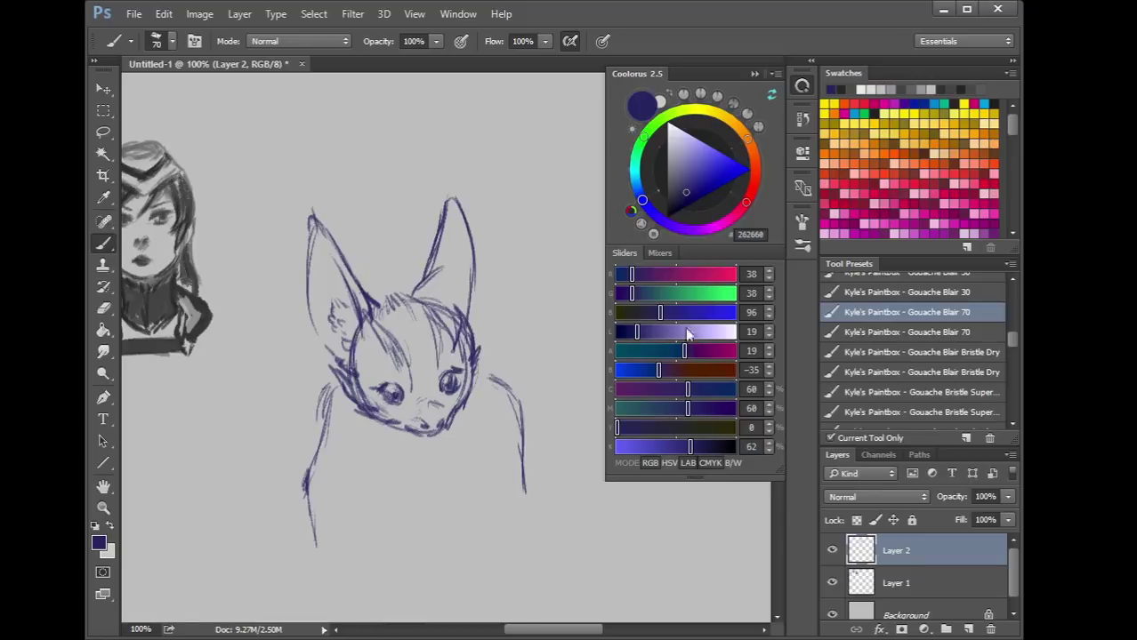
click(645, 292)
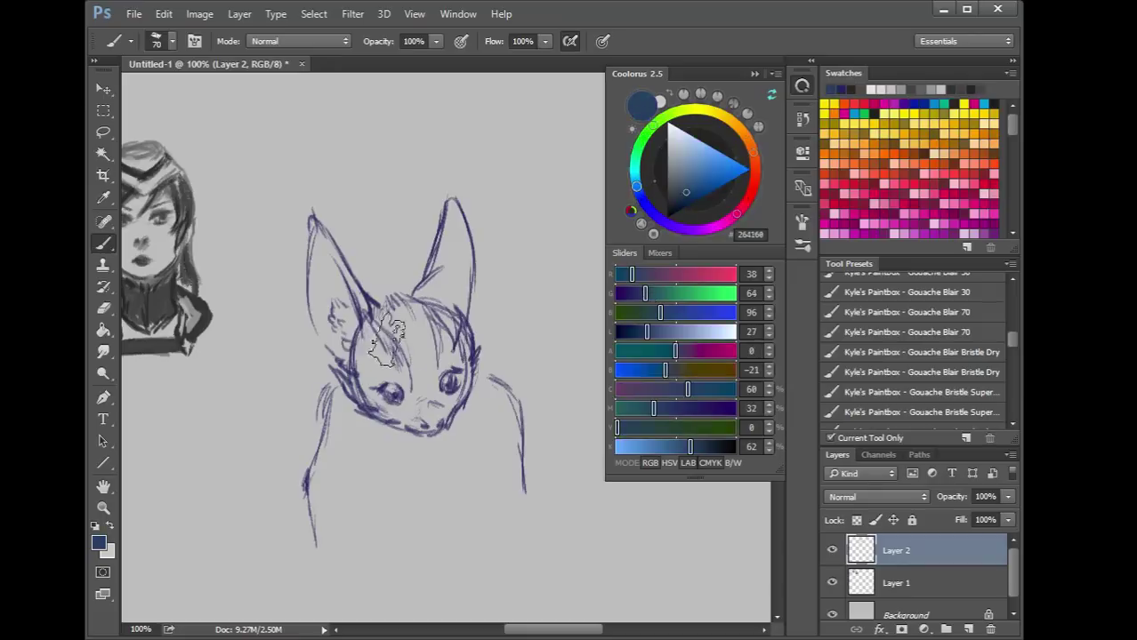
key(bracketleft)
key(bracketleft)
key(bracketleft)
drag(409, 361, 386, 331)
key(bracketleft)
key(bracketleft)
key(bracketleft)
mouse_move(405, 371)
mouse_down()
mouse_move(367, 314)
mouse_move(398, 362)
mouse_move(375, 350)
mouse_move(356, 402)
mouse_up()
Carry the dark blue up the near ear's inner edge, and paint its tip and the far ear's outline in brighter blue 0048AB
mouse_move(336, 365)
mouse_down()
mouse_move(381, 411)
mouse_move(391, 405)
mouse_move(395, 426)
mouse_move(358, 388)
mouse_move(373, 410)
mouse_move(354, 375)
mouse_move(374, 384)
mouse_move(341, 267)
mouse_up()
mouse_move(367, 325)
mouse_down()
mouse_move(342, 258)
mouse_move(366, 313)
mouse_move(313, 222)
mouse_up()
drag(354, 281, 315, 224)
drag(649, 374, 642, 370)
drag(320, 245, 311, 218)
mouse_move(338, 263)
mouse_down()
mouse_move(313, 217)
mouse_move(344, 263)
mouse_up()
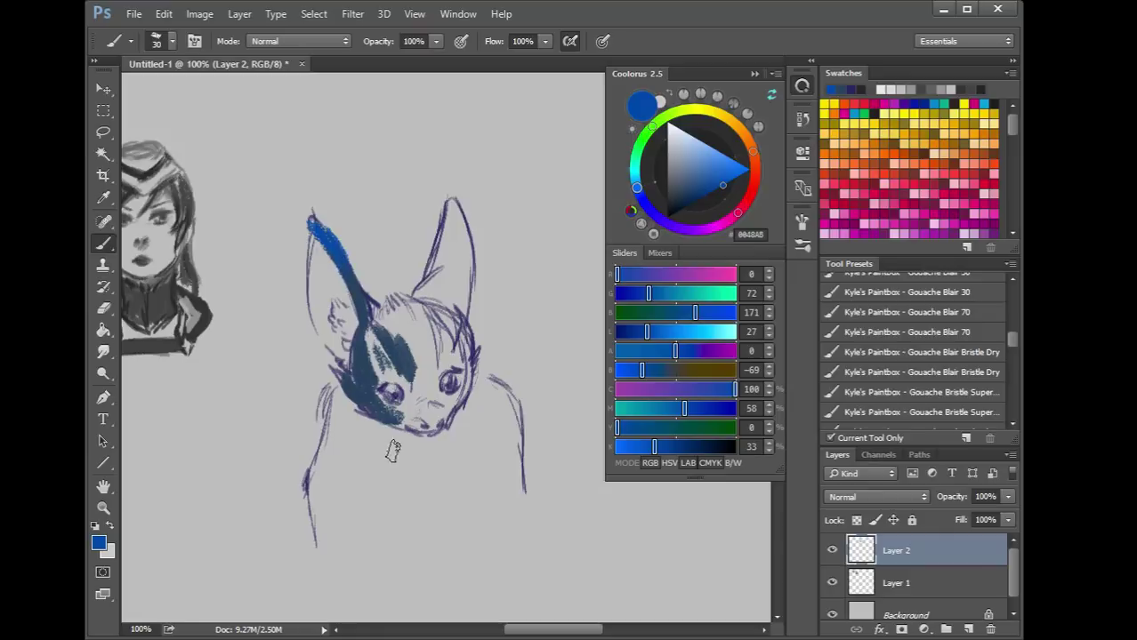
drag(450, 201, 468, 294)
drag(450, 201, 411, 299)
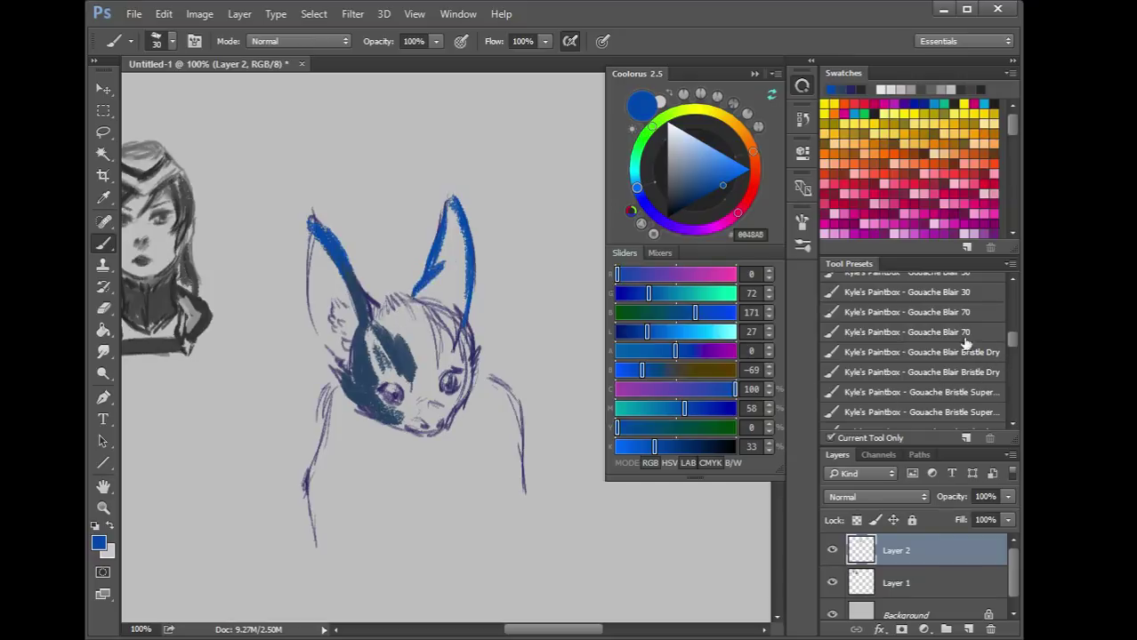
click(963, 391)
key(bracketleft)
key(bracketleft)
key(bracketleft)
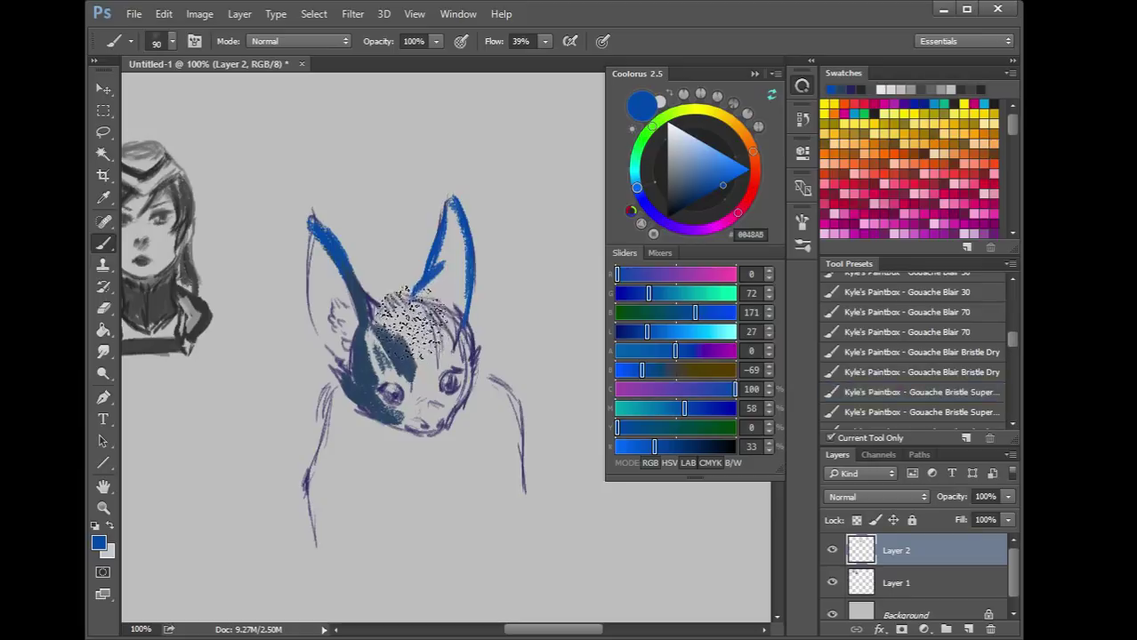
Lay blue strokes on the forehead beside the far ear using a reduced Gouache Color Blend brush
drag(1012, 340, 1012, 350)
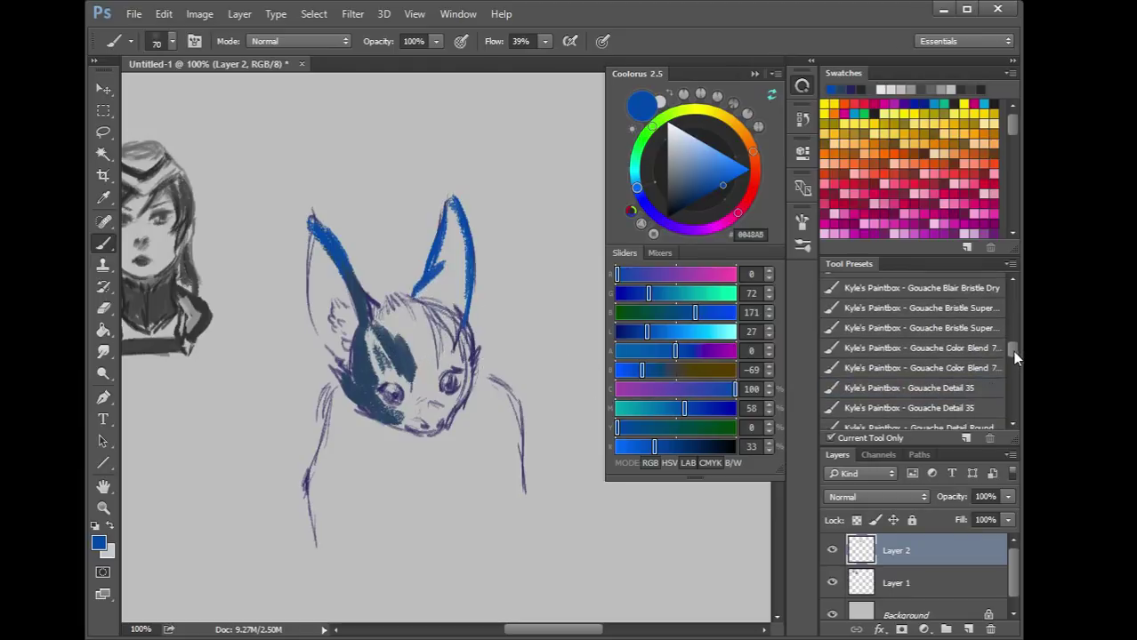
click(979, 347)
key(bracketleft)
key(bracketleft)
key(bracketleft)
key(bracketleft)
key(bracketleft)
mouse_move(450, 299)
mouse_down()
mouse_move(454, 267)
mouse_move(422, 301)
mouse_move(454, 264)
mouse_move(434, 332)
mouse_up()
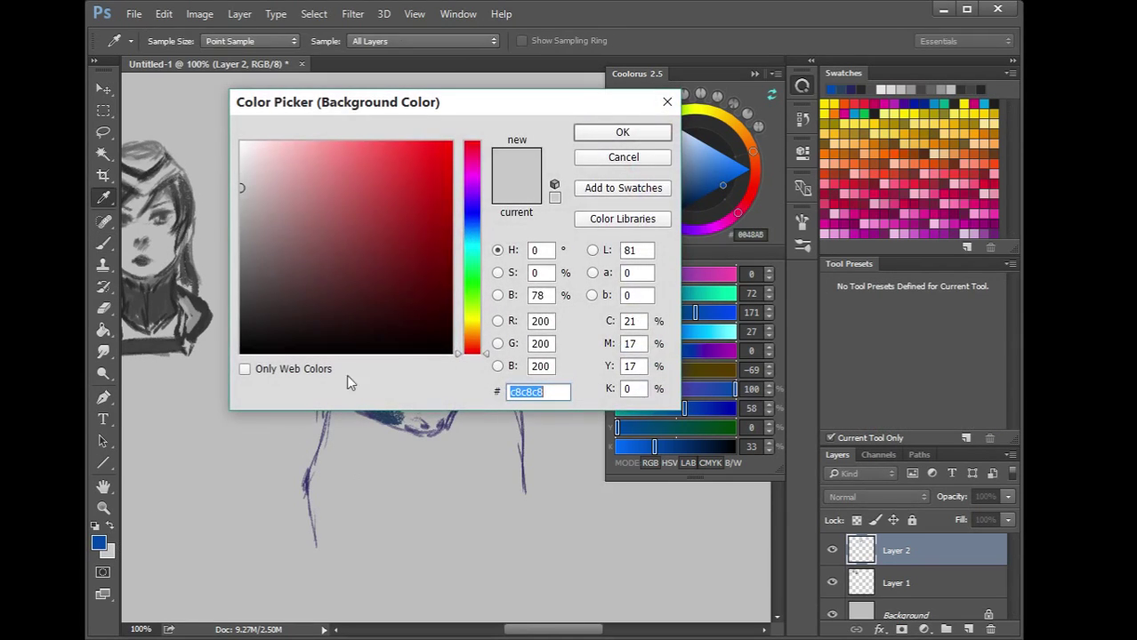
Set the background colour to 2e4765 sampled from the cheek, and fill the forehead and far ear with blended blues
click(395, 422)
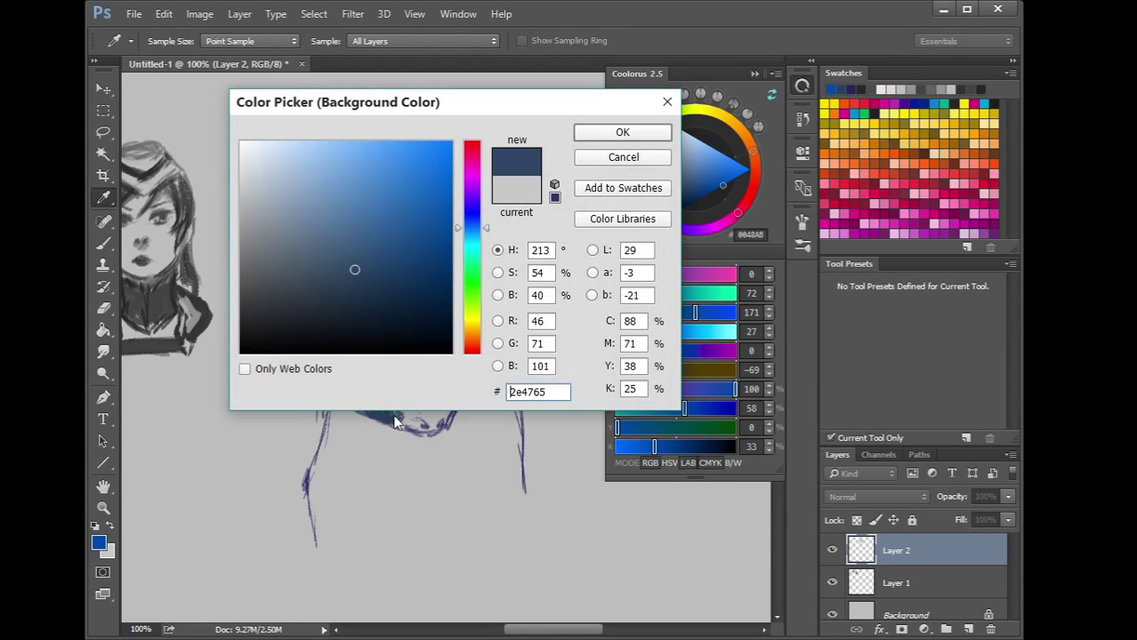
click(616, 131)
key(b)
mouse_move(387, 347)
mouse_down()
mouse_move(423, 368)
mouse_move(431, 344)
mouse_move(405, 429)
mouse_move(452, 314)
mouse_move(430, 368)
mouse_move(442, 312)
mouse_move(374, 350)
mouse_move(366, 323)
mouse_move(364, 363)
mouse_move(382, 347)
mouse_move(406, 354)
mouse_move(406, 312)
mouse_move(434, 300)
mouse_move(407, 326)
mouse_move(376, 319)
mouse_move(398, 302)
mouse_move(381, 312)
mouse_move(398, 315)
mouse_move(401, 301)
mouse_move(384, 313)
mouse_move(414, 314)
mouse_move(406, 328)
mouse_move(401, 305)
mouse_move(418, 314)
mouse_move(450, 288)
mouse_move(451, 321)
mouse_move(463, 272)
mouse_move(463, 297)
mouse_move(456, 223)
mouse_move(452, 294)
mouse_move(452, 220)
mouse_move(458, 250)
mouse_move(411, 378)
mouse_move(472, 358)
mouse_move(425, 352)
mouse_move(444, 326)
mouse_move(445, 346)
mouse_move(456, 326)
mouse_move(466, 361)
mouse_move(456, 335)
mouse_move(458, 355)
mouse_move(436, 339)
mouse_move(418, 360)
mouse_move(425, 337)
mouse_move(440, 354)
mouse_move(436, 316)
mouse_move(422, 327)
mouse_move(423, 315)
mouse_move(454, 346)
mouse_move(403, 343)
mouse_up()
alt+click(365, 349)
alt+click(410, 377)
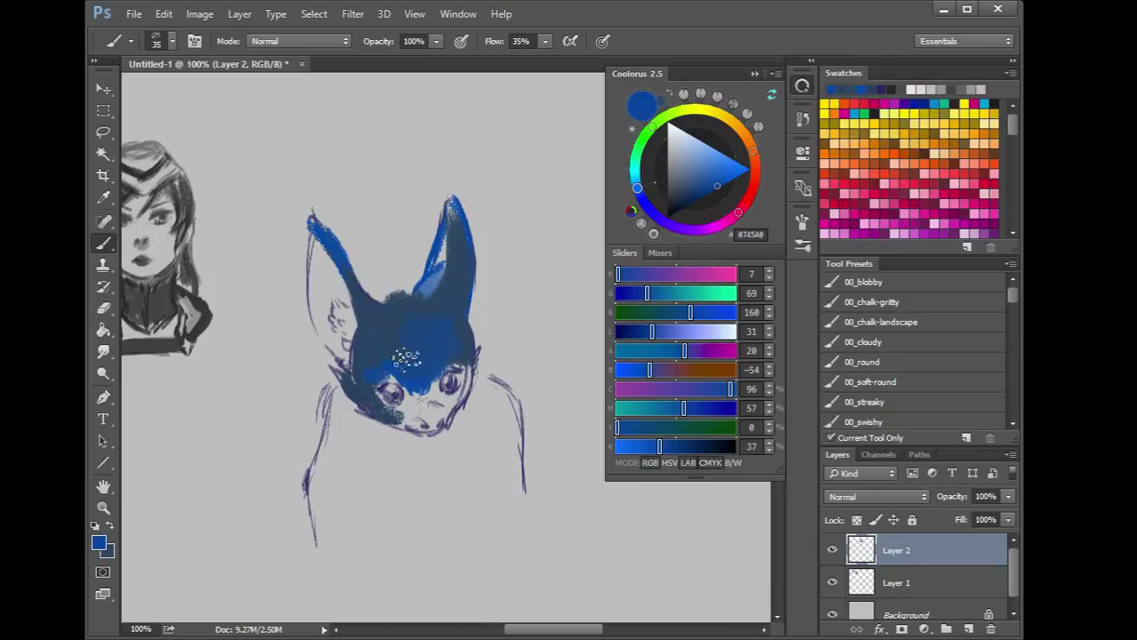
Reduce the brush to 15 px and paint the cheek below the near eye in dark blue 264160
key([)
key([)
key(bracketleft)
alt+click(372, 402)
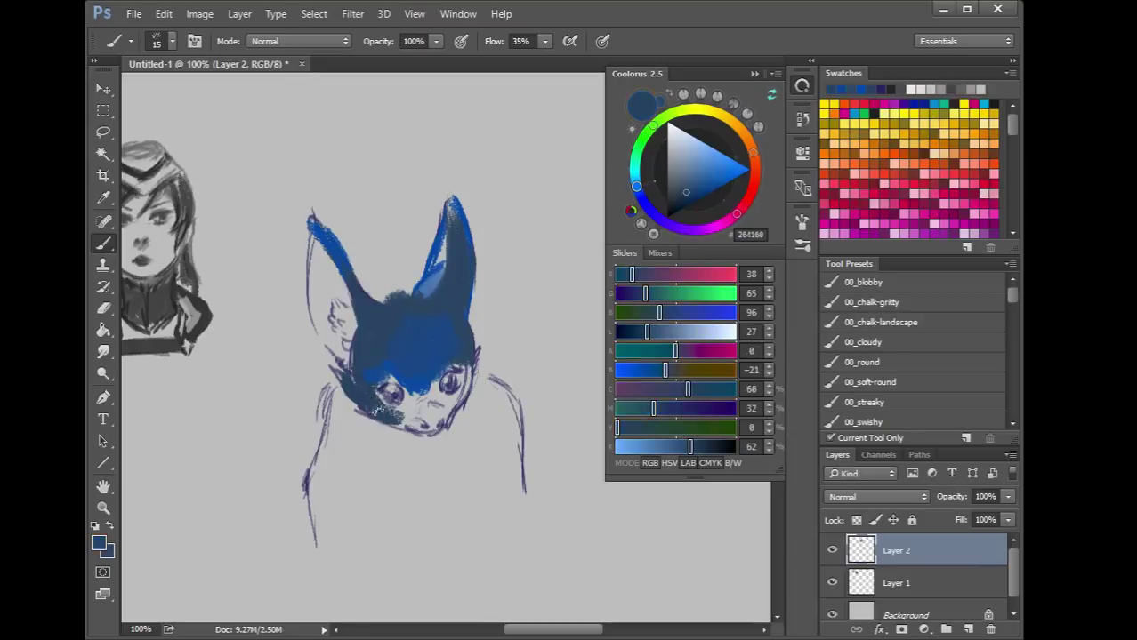
mouse_move(370, 406)
mouse_down()
mouse_move(403, 428)
mouse_move(376, 391)
mouse_up()
Set up the 00_round brush at 8 px with dark brown 362600 for work on the eyes
click(891, 367)
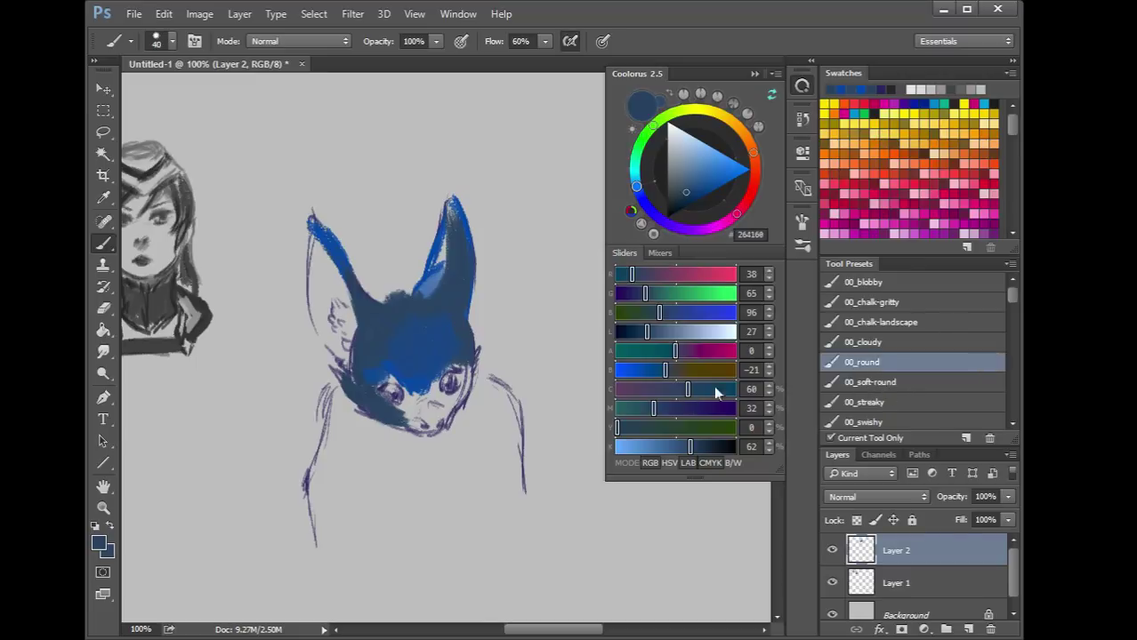
drag(642, 336, 631, 333)
drag(667, 370, 695, 371)
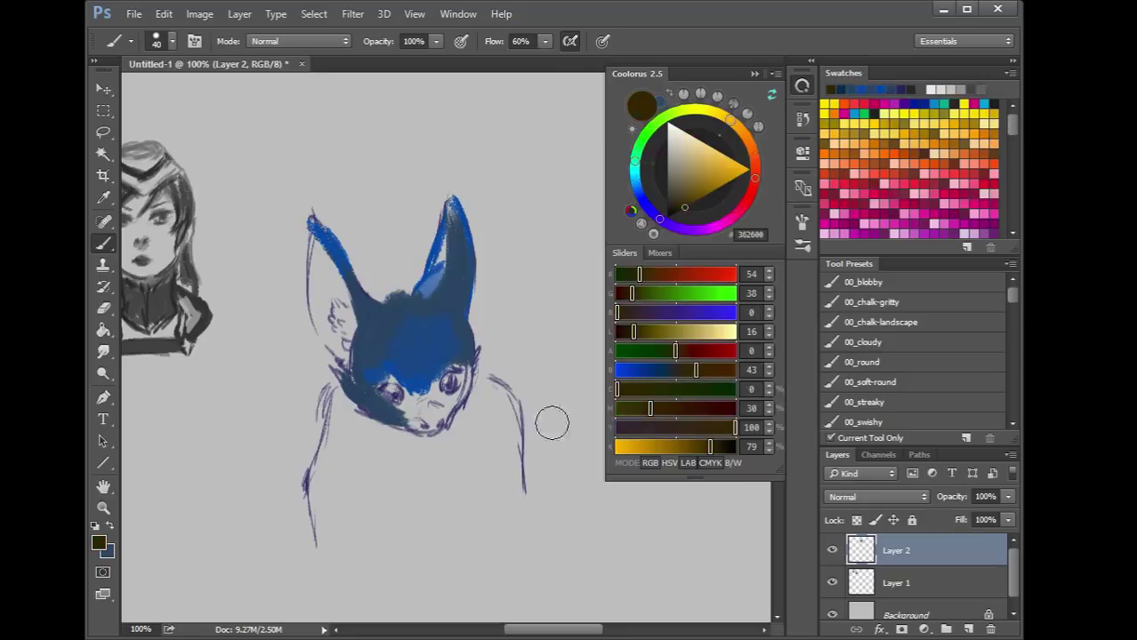
key(ctrl+plus)
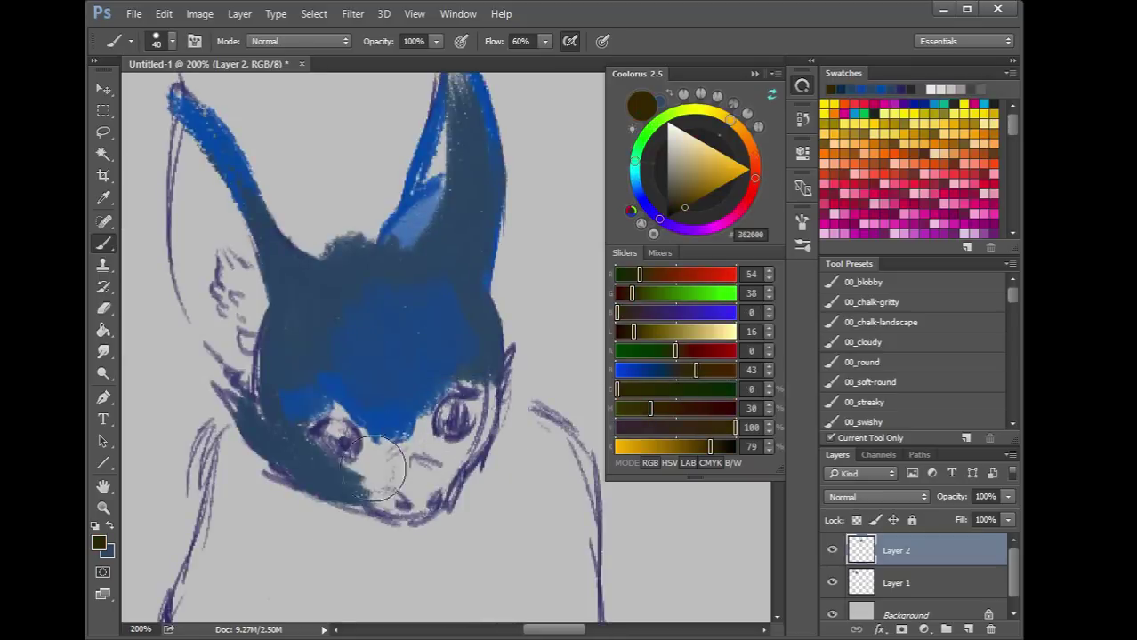
key(bracketleft)
key(bracketleft)
key(bracketleft)
key(bracketleft)
key(bracketleft)
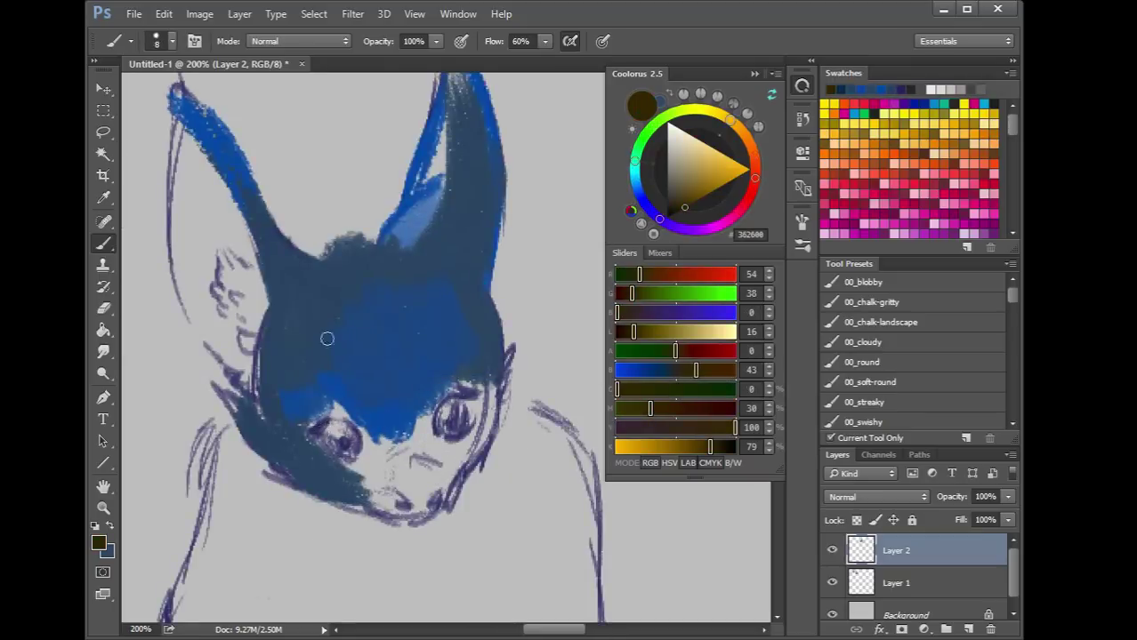
Colour both of the animal's eyes brown in Soft Light brush mode, and return the mode to Normal
click(330, 41)
click(330, 116)
click(332, 41)
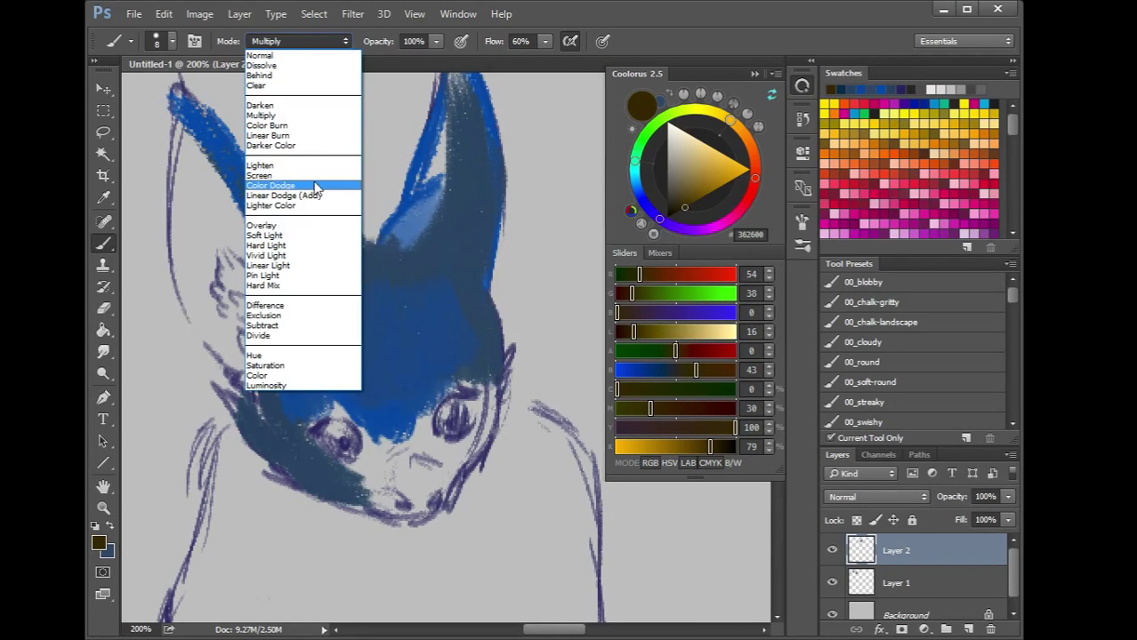
click(300, 236)
mouse_move(331, 439)
mouse_down()
mouse_move(347, 440)
mouse_move(327, 432)
mouse_move(343, 440)
mouse_move(332, 450)
mouse_move(324, 430)
mouse_up()
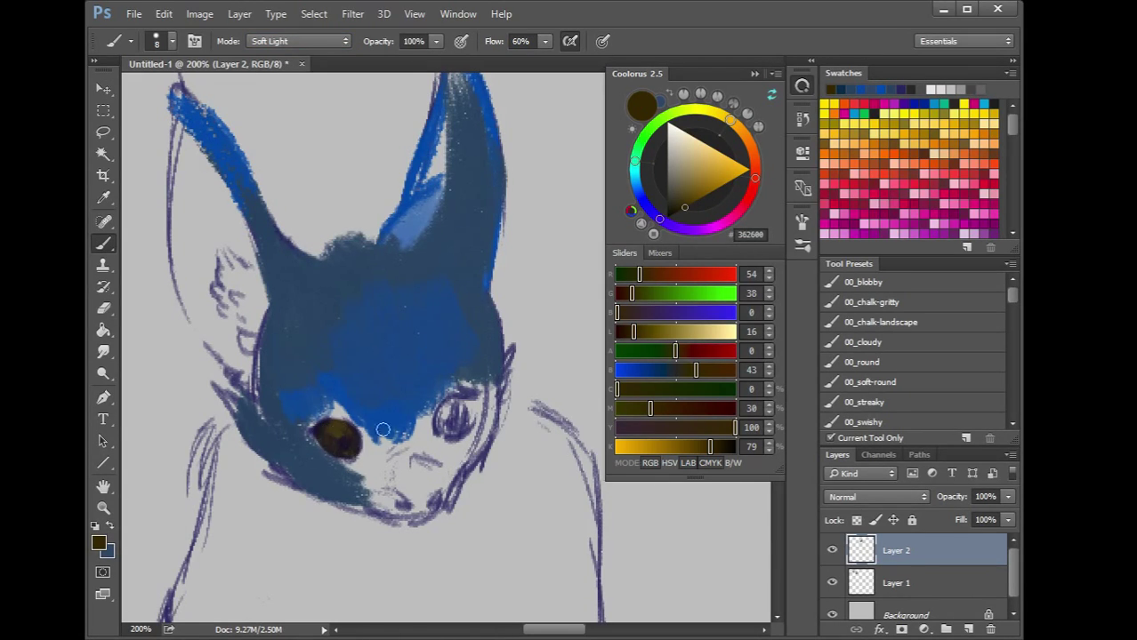
mouse_move(459, 431)
mouse_down()
mouse_move(443, 425)
mouse_move(450, 405)
mouse_move(460, 416)
mouse_move(444, 425)
mouse_move(470, 411)
mouse_move(446, 434)
mouse_move(466, 387)
mouse_up()
click(310, 47)
click(311, 56)
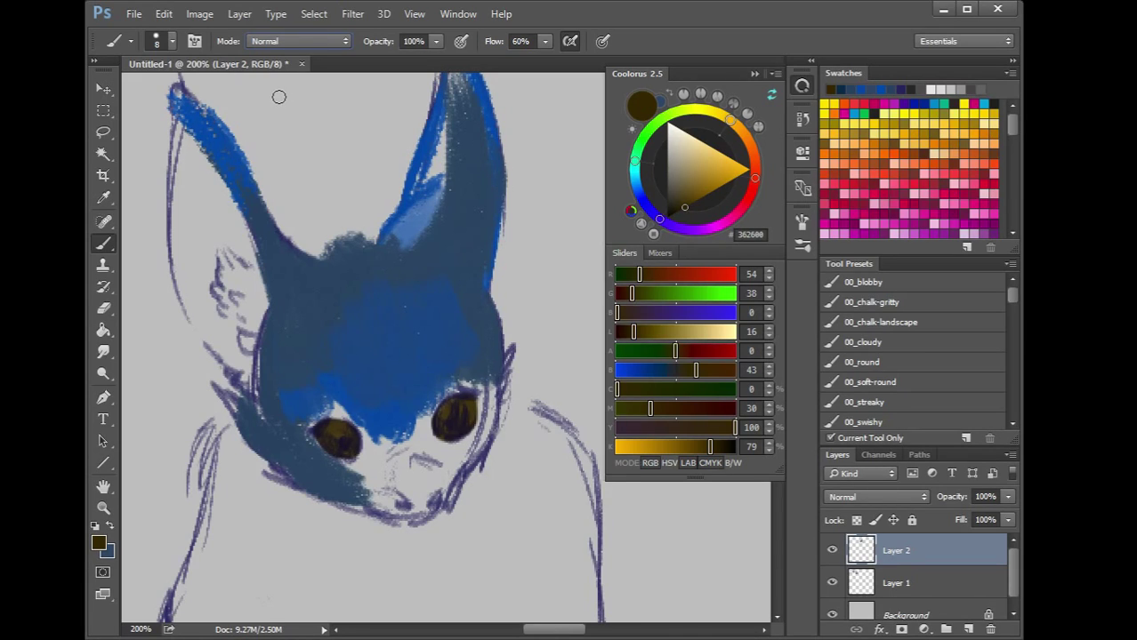
Shade the near edge of the face in darker blue 1E3249 with the 00_round brush
click(880, 363)
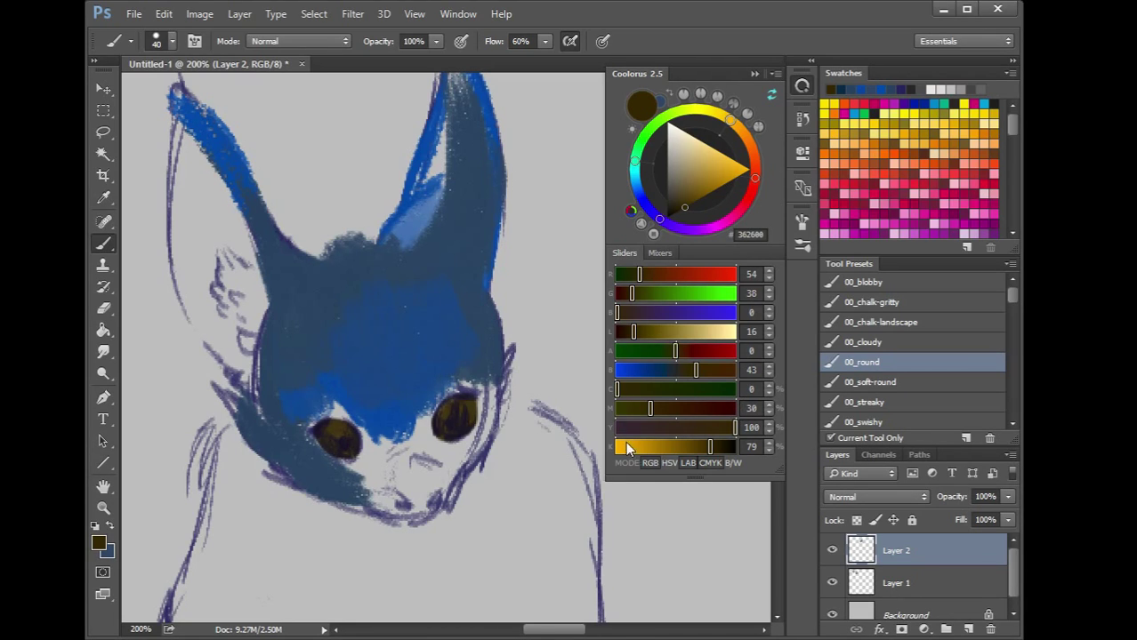
key(alt)
alt+click(368, 421)
drag(689, 447, 701, 447)
key(bracketleft)
mouse_move(276, 436)
mouse_down()
mouse_move(240, 391)
mouse_move(213, 388)
mouse_move(235, 404)
mouse_move(255, 368)
mouse_up()
Refine the dark shading beside the near ear and along the cheek and jaw with a 5 px brush
key(bracketleft)
key(bracketleft)
key(bracketleft)
key(bracketleft)
key(bracketleft)
mouse_move(272, 308)
mouse_down()
mouse_move(270, 407)
mouse_move(266, 337)
mouse_move(274, 374)
mouse_up()
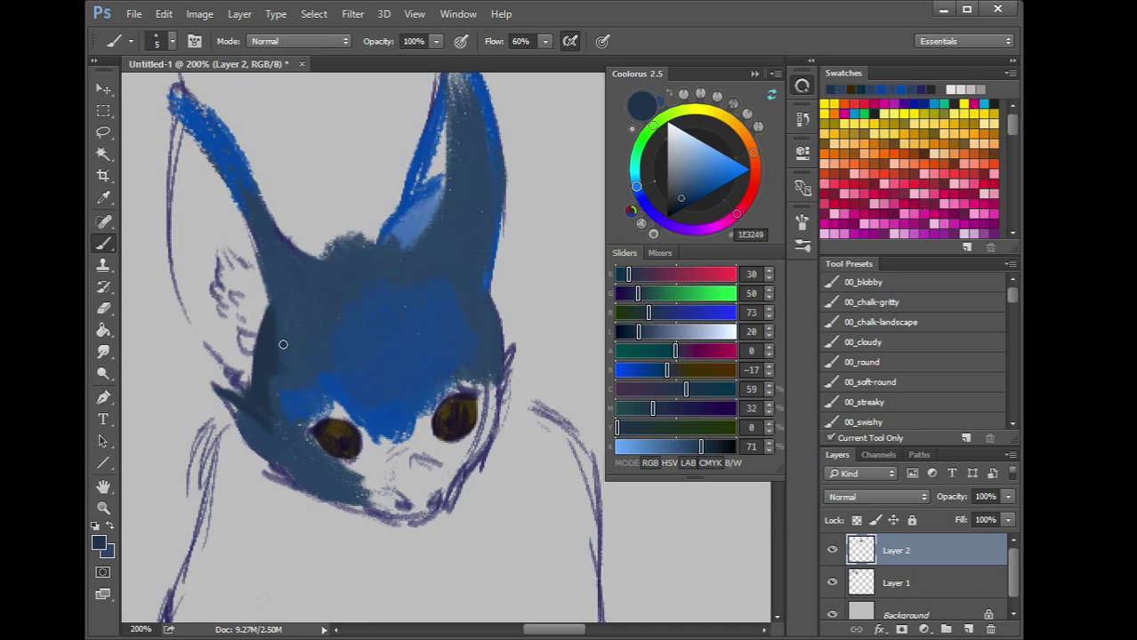
mouse_move(225, 398)
mouse_down()
mouse_move(290, 480)
mouse_move(278, 467)
mouse_move(325, 500)
mouse_move(288, 475)
mouse_move(386, 517)
mouse_move(357, 476)
mouse_up()
Paint around the near eye in sampled blue 0D4696, and lighten the brush colour to 5E7CD4
alt+click(300, 430)
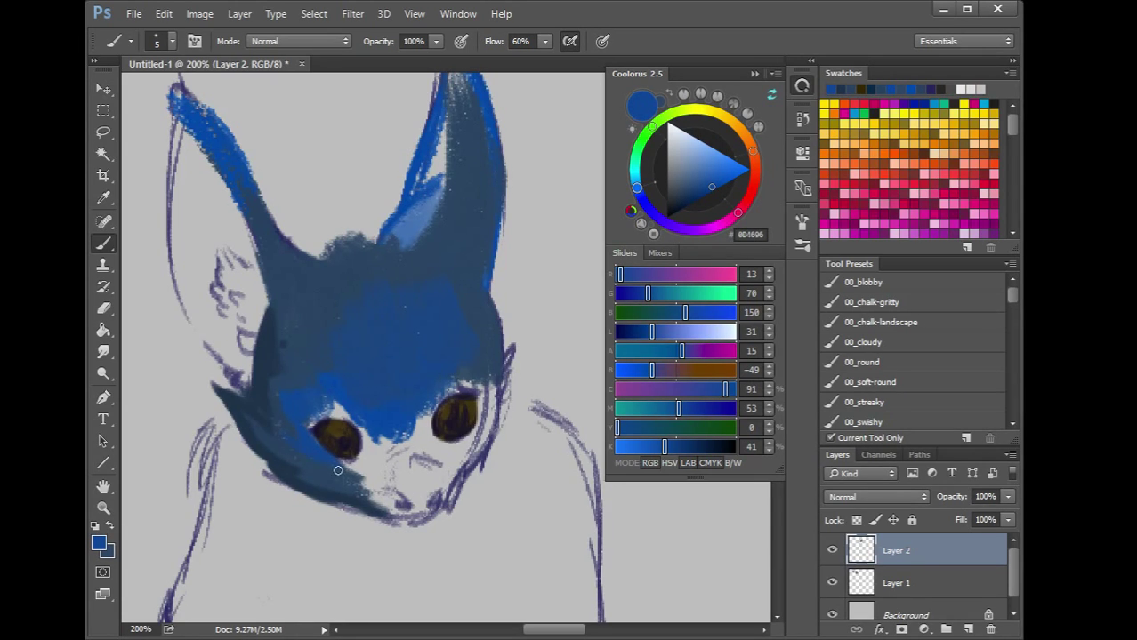
mouse_move(357, 416)
mouse_down()
mouse_move(347, 423)
mouse_move(336, 405)
mouse_up()
drag(658, 342, 679, 339)
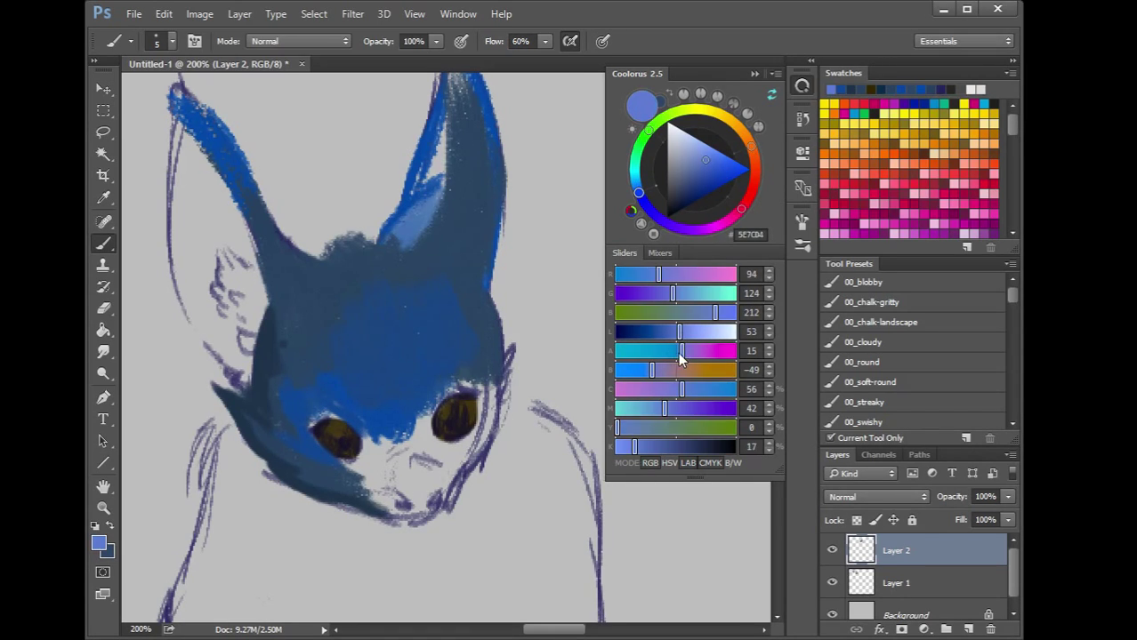
Mix a bright cyan-blue (0092D3) and paint light fur strokes above both of the creature's eyes
click(659, 352)
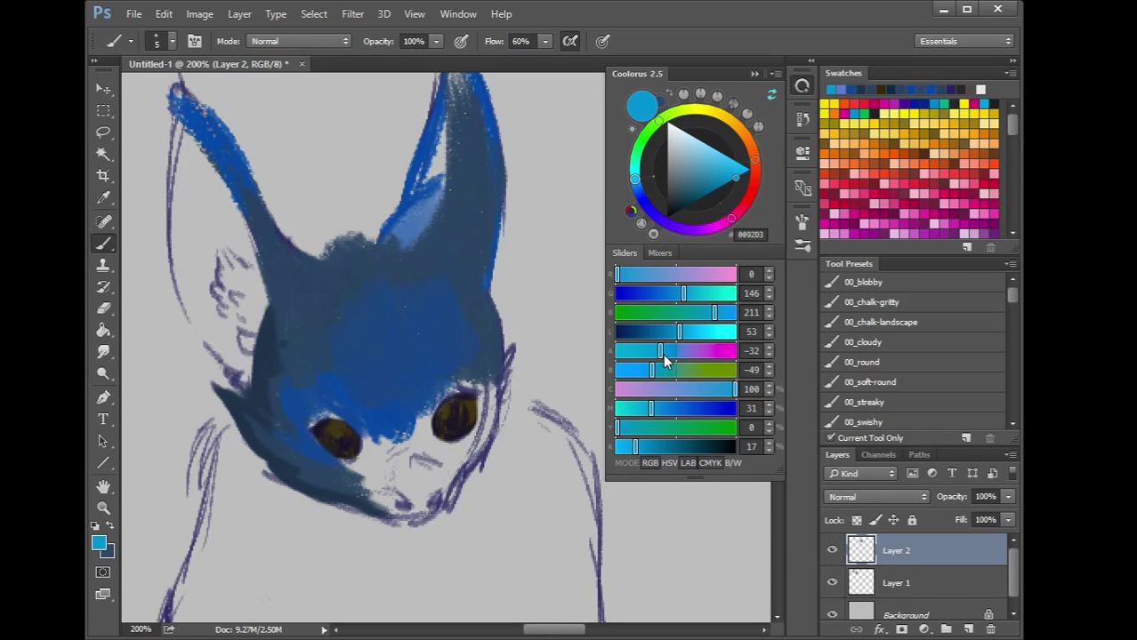
mouse_move(314, 419)
mouse_down()
mouse_move(363, 433)
mouse_move(295, 399)
mouse_move(332, 412)
mouse_up()
drag(421, 417, 434, 391)
mouse_move(338, 403)
mouse_down()
mouse_move(365, 418)
mouse_move(305, 373)
mouse_move(347, 381)
mouse_move(352, 400)
mouse_move(333, 378)
mouse_up()
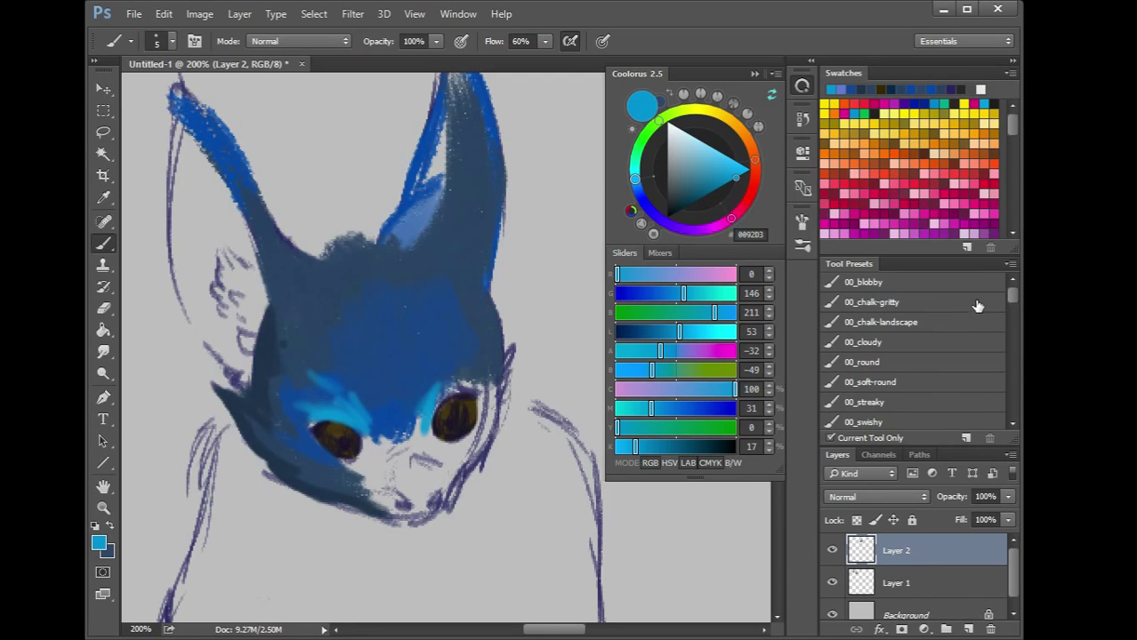
Switch to the 00_chalk-gritty brush preset and shrink the brush to 5 px
mouse_move(1011, 295)
mouse_down()
mouse_move(1014, 340)
mouse_move(1009, 293)
mouse_up()
click(952, 305)
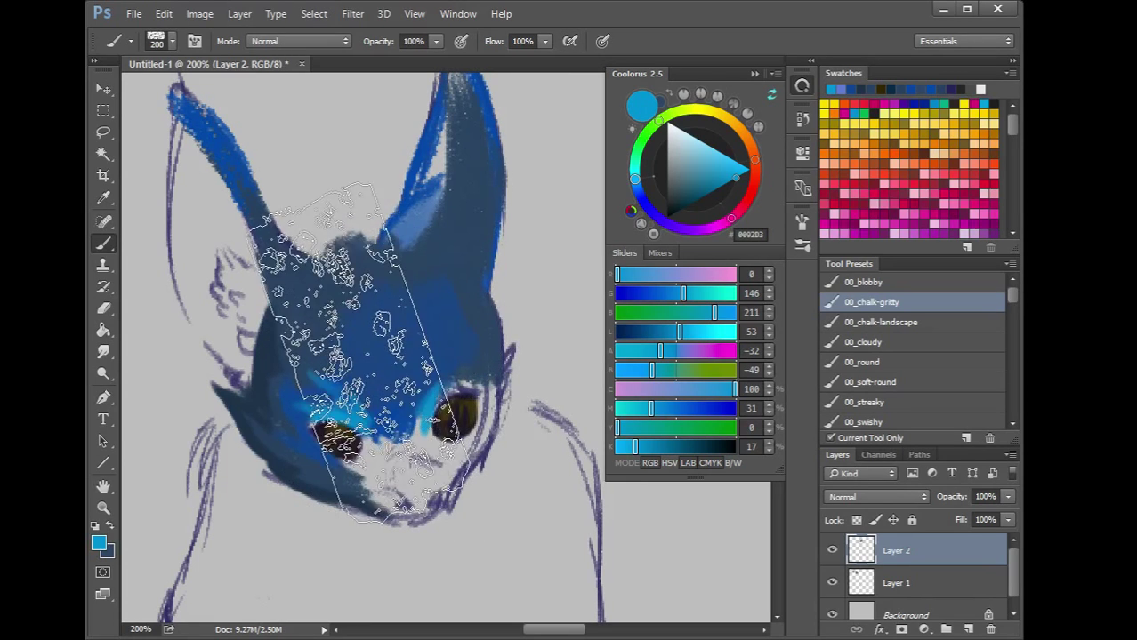
click(356, 357)
key(bracketleft)
key(bracketleft)
key(bracketleft)
key(bracketleft)
key(bracketleft)
key(bracketleft)
key(bracketleft)
key(bracketleft)
key(bracketleft)
key(bracketleft)
key(bracketleft)
key(bracketleft)
key(bracketleft)
key(bracketleft)
key(bracketleft)
key(bracketleft)
key(bracketleft)
key(bracketleft)
key(bracketleft)
key(bracketleft)
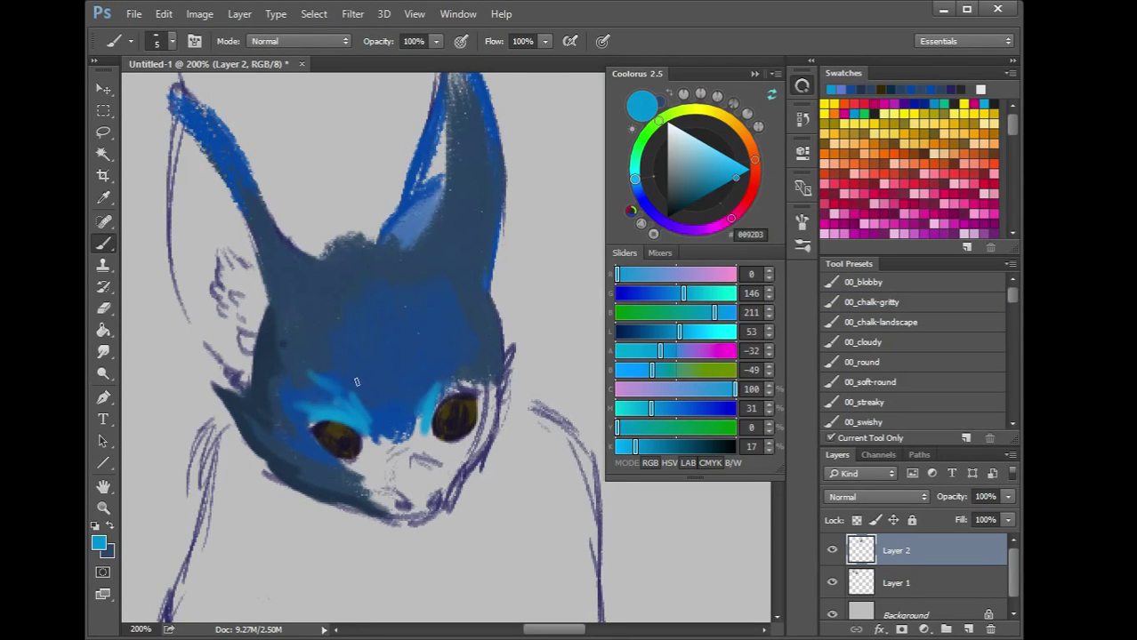
Paint a feathered cyan marking from the left eye up the forehead, and darken the eye's upper edge with near-black purple (1A1527)
alt+click(324, 411)
mouse_move(330, 413)
mouse_down()
mouse_move(358, 416)
mouse_move(348, 403)
mouse_move(371, 420)
mouse_move(379, 442)
mouse_move(340, 378)
mouse_move(381, 431)
mouse_move(347, 386)
mouse_move(306, 350)
mouse_move(370, 397)
mouse_move(349, 377)
mouse_move(376, 418)
mouse_move(311, 288)
mouse_move(341, 367)
mouse_move(321, 379)
mouse_move(334, 389)
mouse_move(307, 376)
mouse_move(343, 397)
mouse_up()
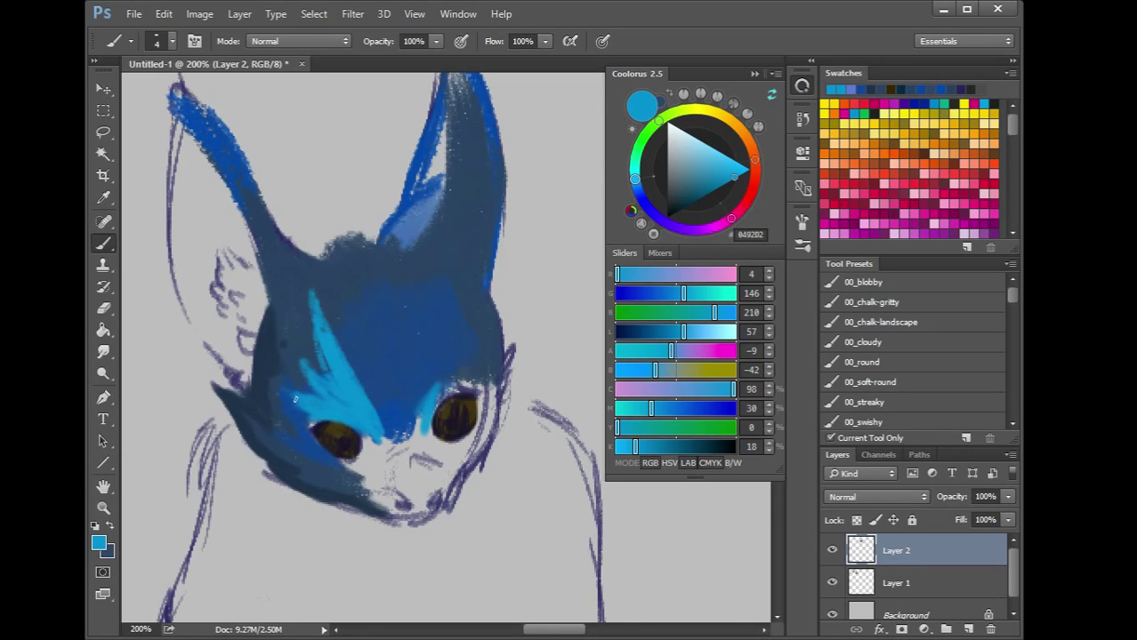
alt+click(328, 427)
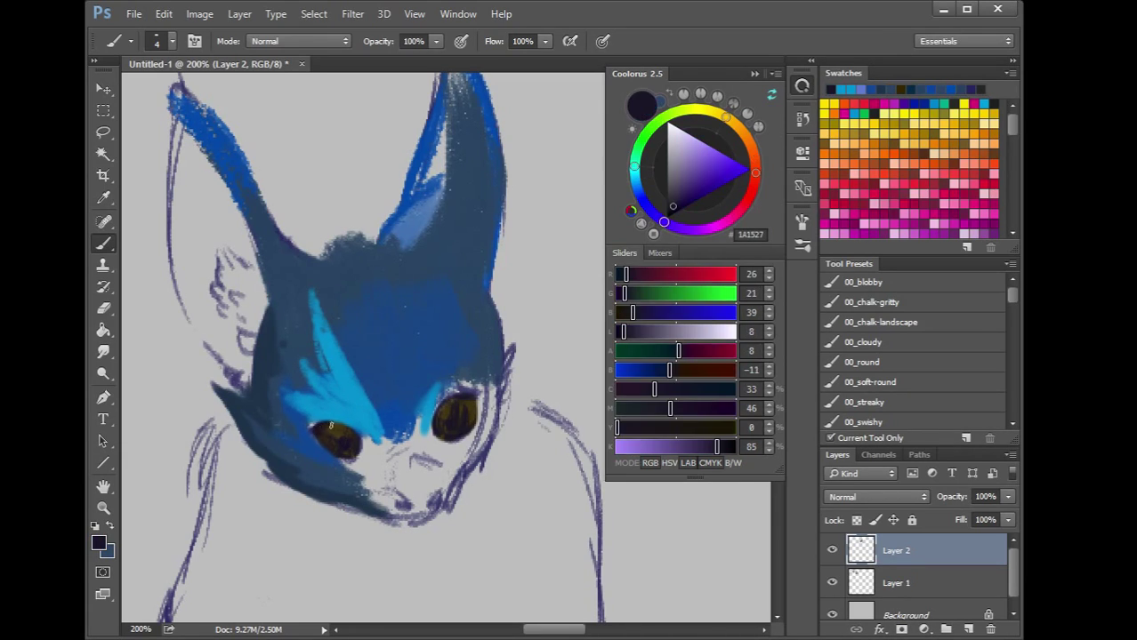
drag(311, 428, 329, 421)
Switch to the 178 px hard round brush, reduce it to 4 px, and undo the stray dab over the face
right_click(357, 374)
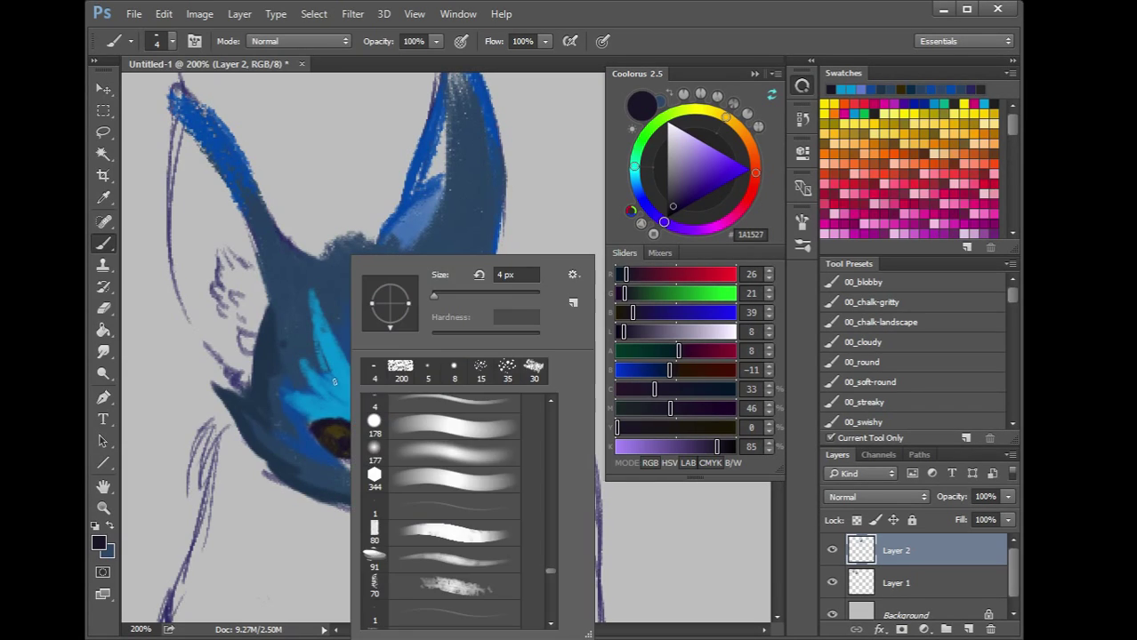
click(414, 427)
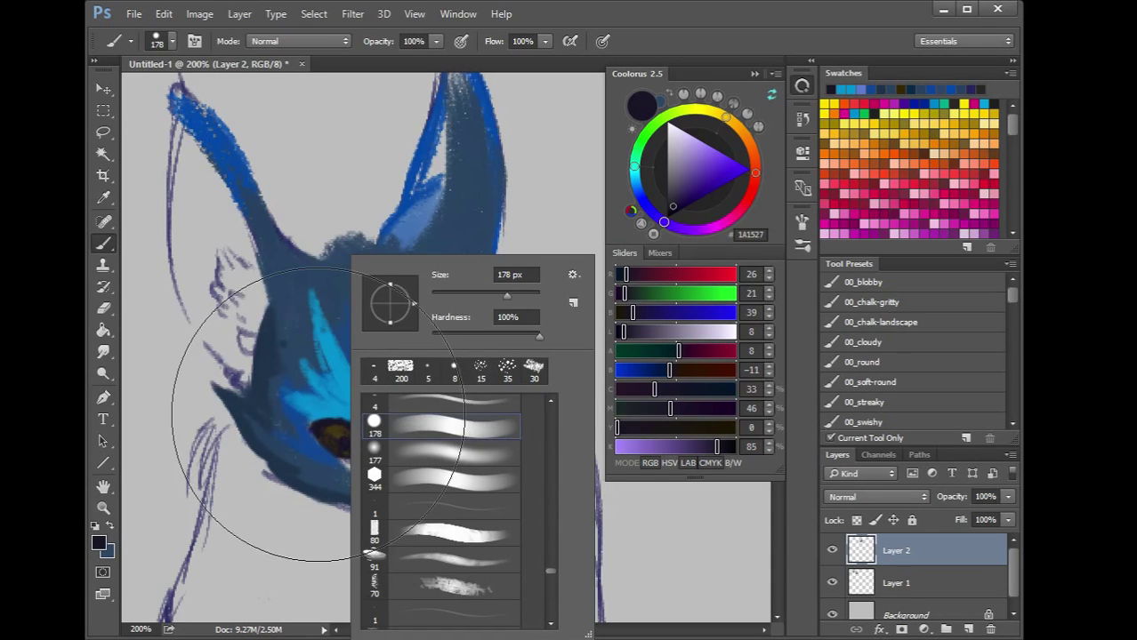
click(317, 414)
key(bracketleft)
key(bracketleft)
key(bracketleft)
key(bracketleft)
key(bracketleft)
key(bracketleft)
key(bracketleft)
key(bracketleft)
key(bracketleft)
key(bracketleft)
key(bracketleft)
key(bracketleft)
key(bracketleft)
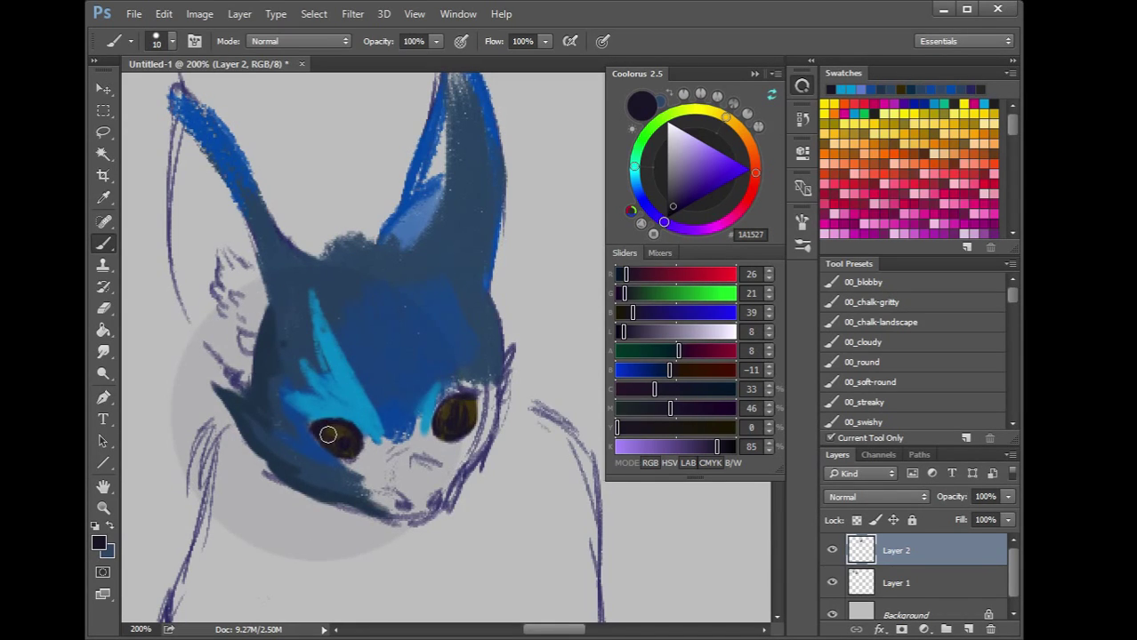
key(ctrl+z)
key(bracketleft)
key(bracketleft)
key(bracketleft)
key(bracketleft)
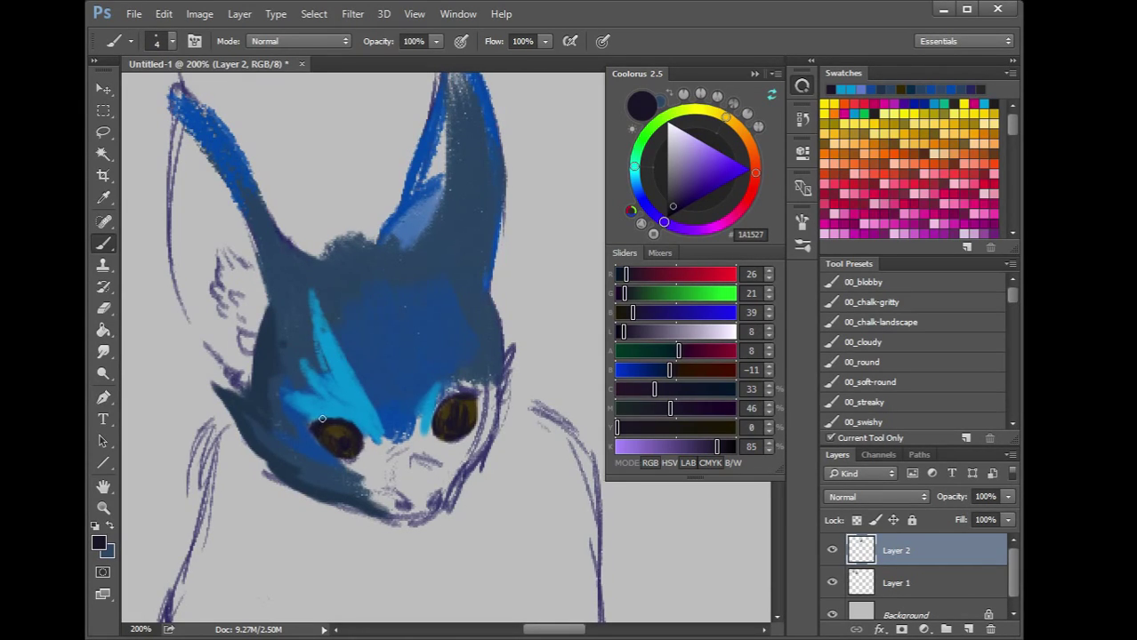
Reinforce the left eye's dark outline and brighten its iris with orange-brown (88551E)
alt+click(336, 423)
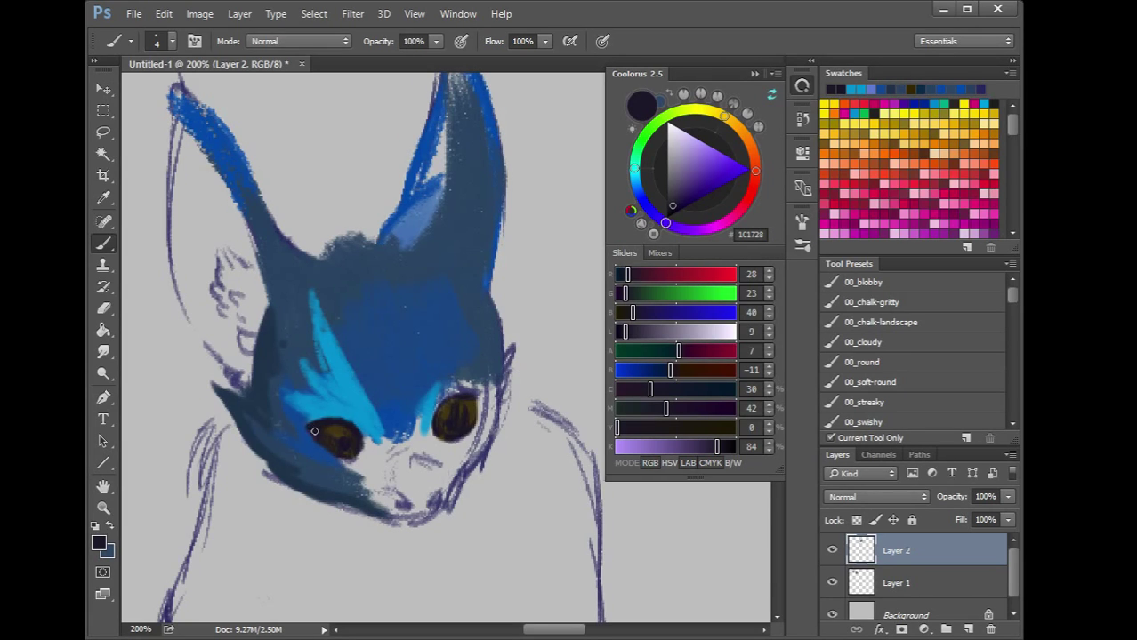
alt+click(330, 432)
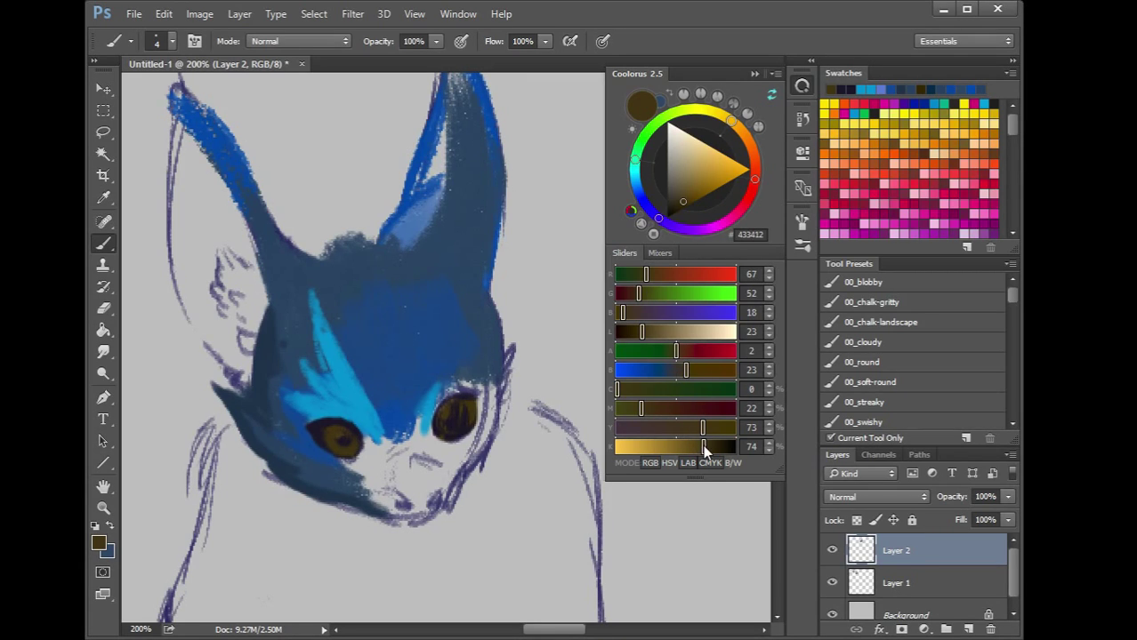
drag(703, 446, 681, 433)
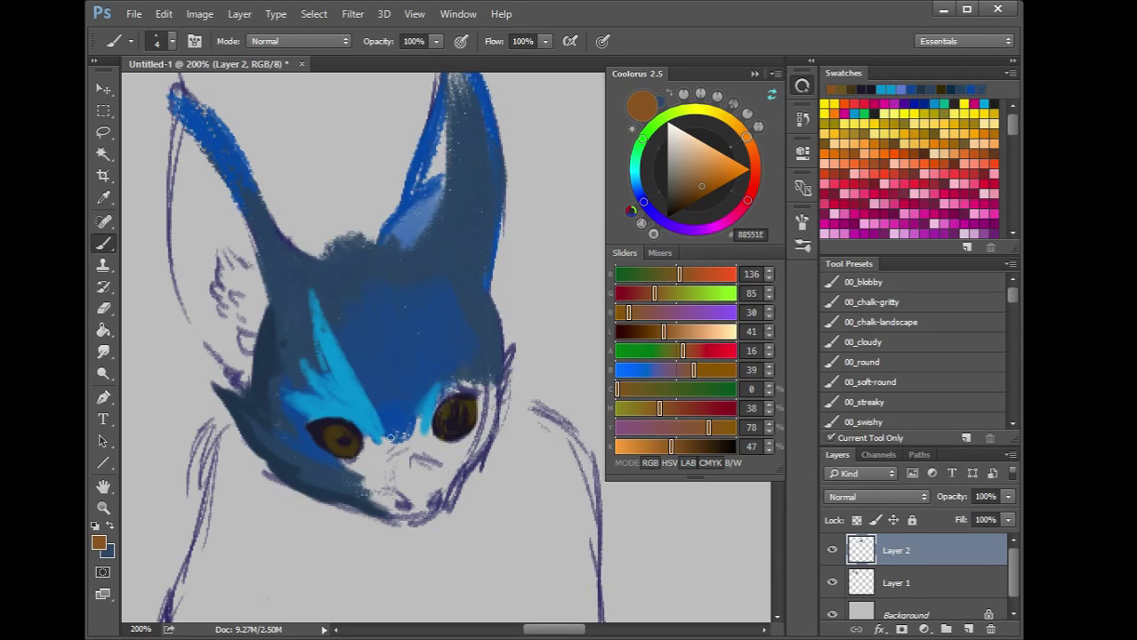
drag(337, 448, 354, 442)
Paint the right eye's iris golden brown to match the left one, and sample the dark outline color (1C1728)
alt+click(449, 427)
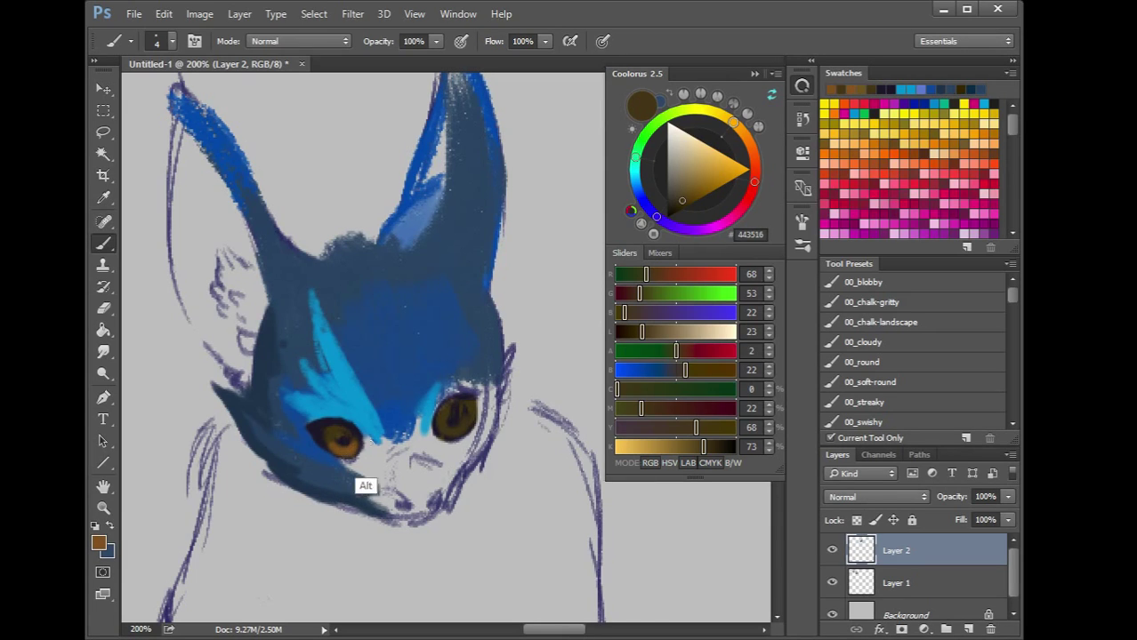
alt+click(443, 432)
alt+click(304, 429)
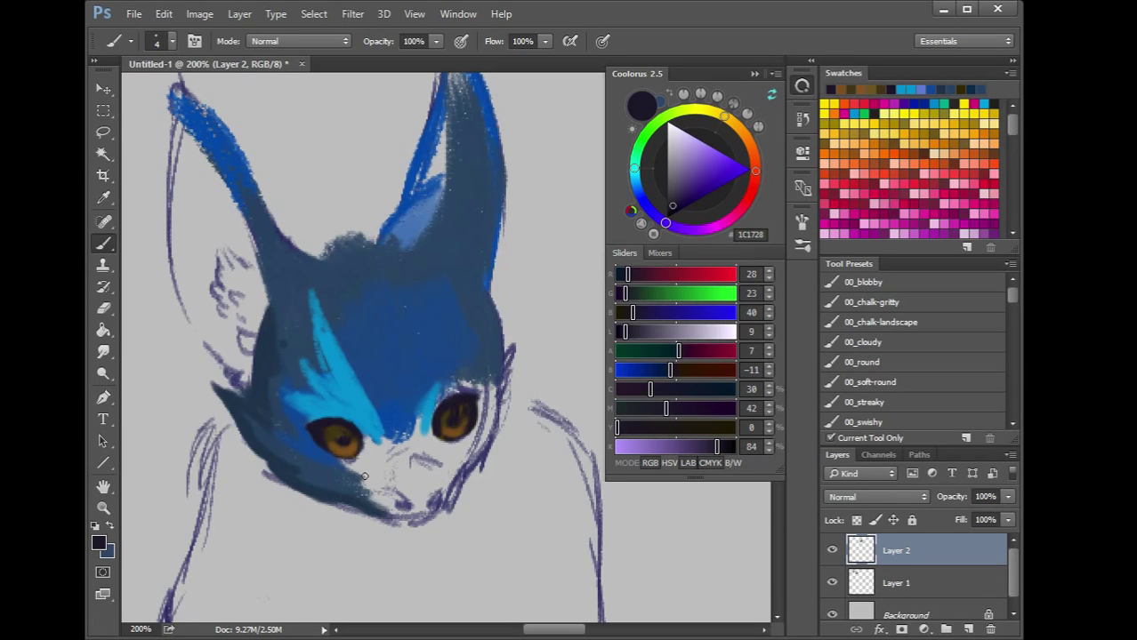
Flip the canvas horizontally and paint the unpainted cheek beside the far eye blue (174584), shading its jaw edge with dark blue (1E3249)
key(ctrl+shift+h)
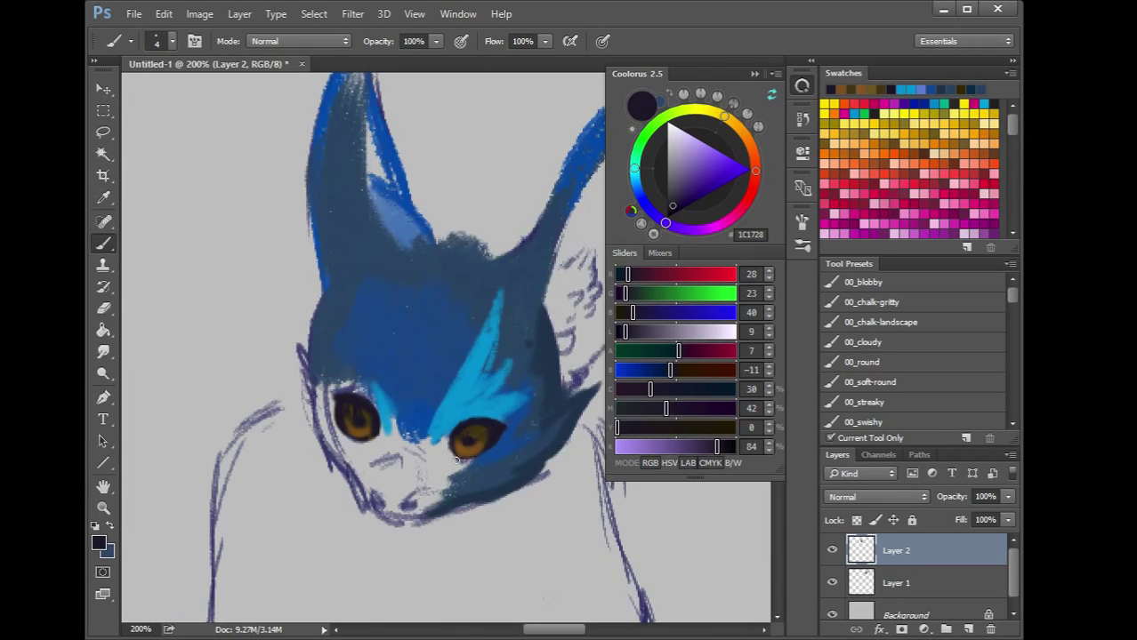
alt+click(404, 366)
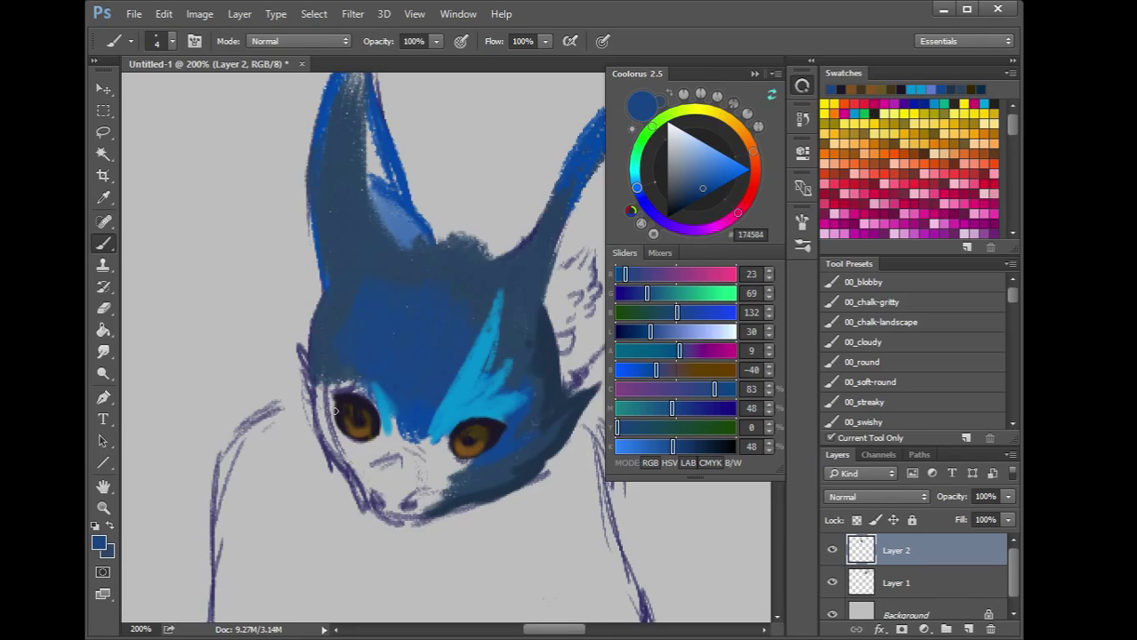
mouse_move(326, 402)
mouse_down()
mouse_move(354, 448)
mouse_move(345, 450)
mouse_move(322, 396)
mouse_move(338, 458)
mouse_move(322, 403)
mouse_move(327, 436)
mouse_move(321, 406)
mouse_up()
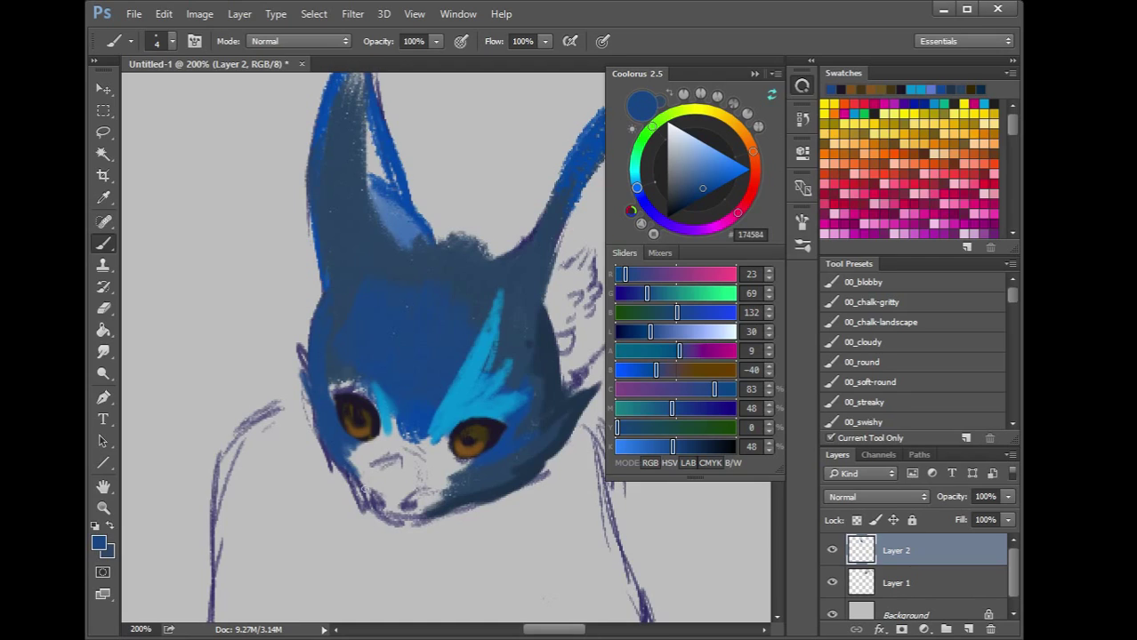
alt+click(515, 487)
drag(328, 438, 353, 476)
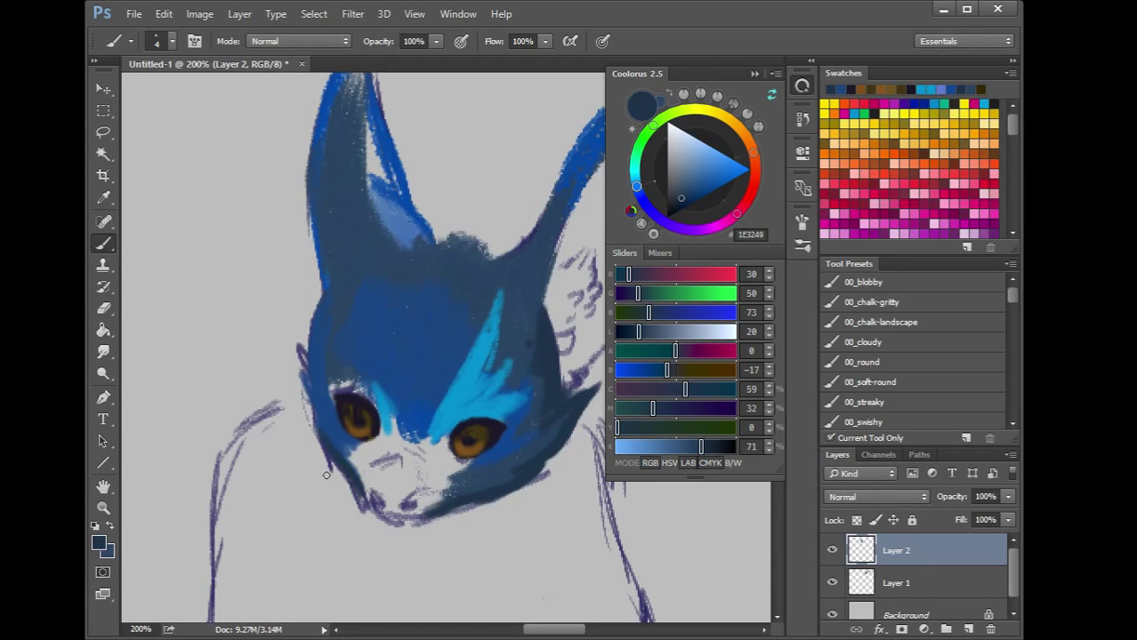
Flip the canvas back and paint the near side of the lower jaw with slate blue (294462)
key(ctrl+h)
mouse_move(450, 479)
mouse_down()
mouse_move(416, 463)
mouse_move(429, 465)
mouse_move(405, 475)
mouse_up()
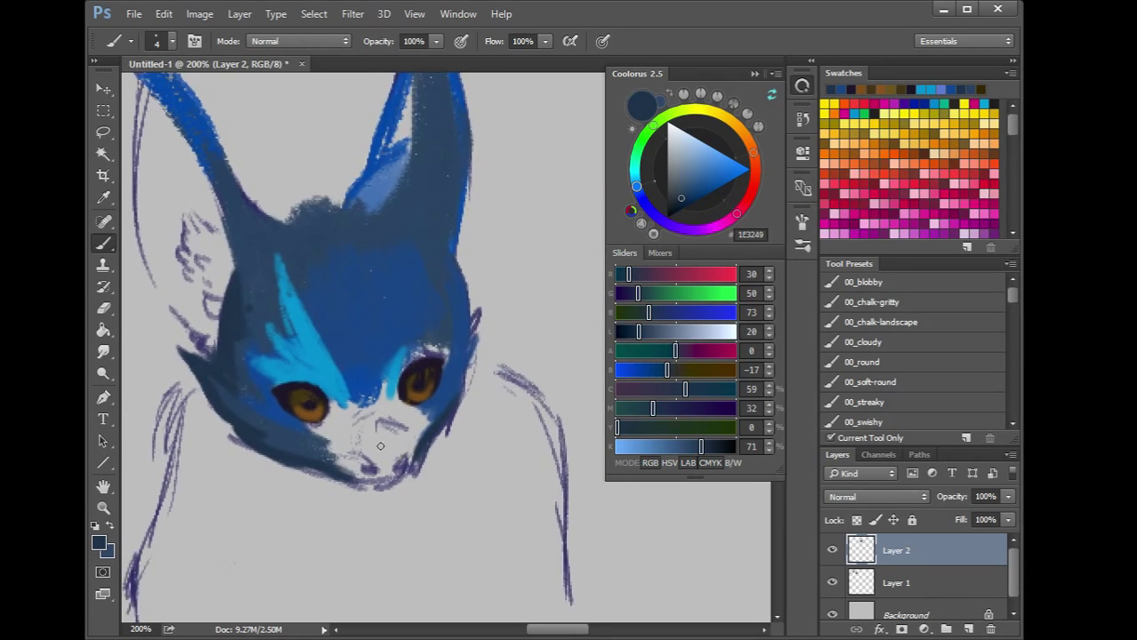
alt+click(310, 447)
drag(359, 478, 314, 433)
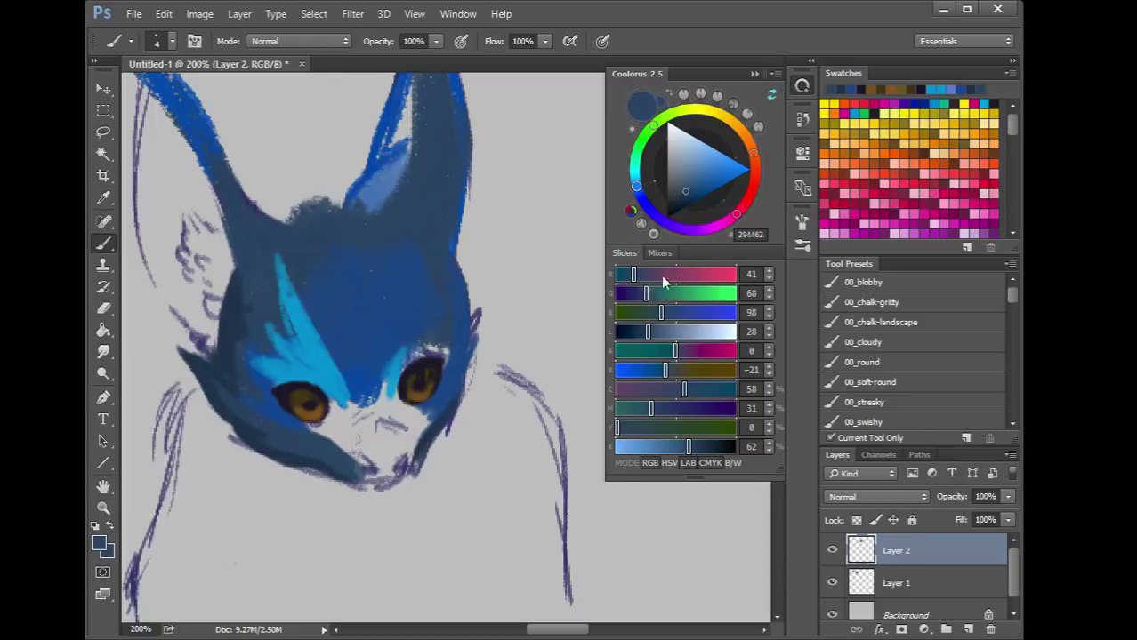
Mix a reddish brown with red 127 and blue 57, and paint patches around both eyes
drag(647, 276, 675, 274)
drag(659, 312, 642, 311)
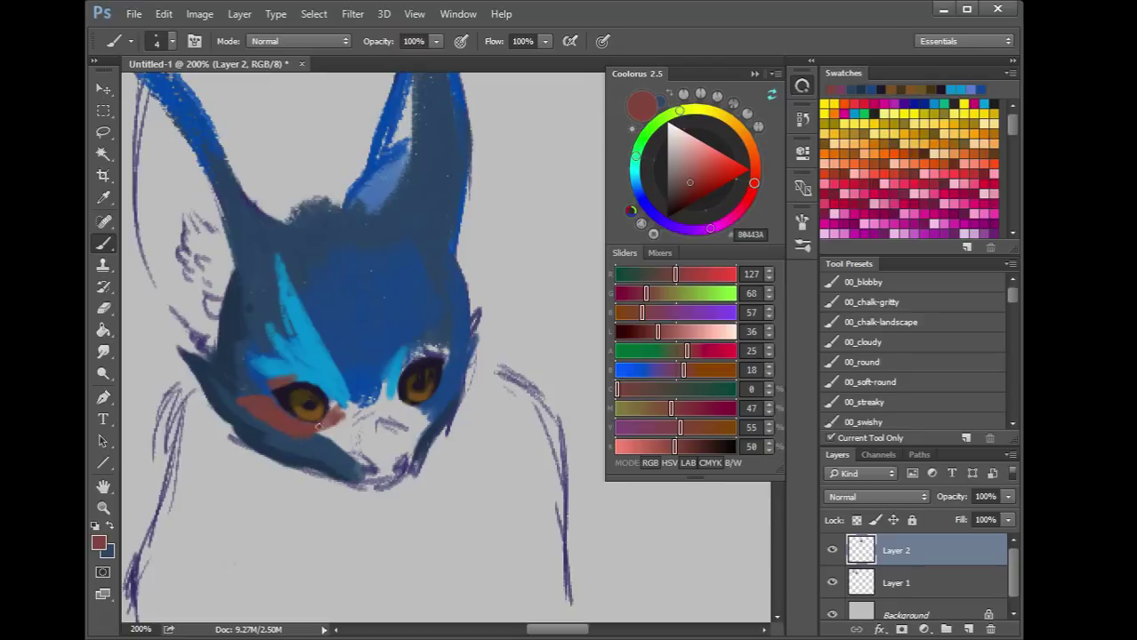
mouse_move(418, 412)
mouse_down()
mouse_move(405, 410)
mouse_move(437, 391)
mouse_up()
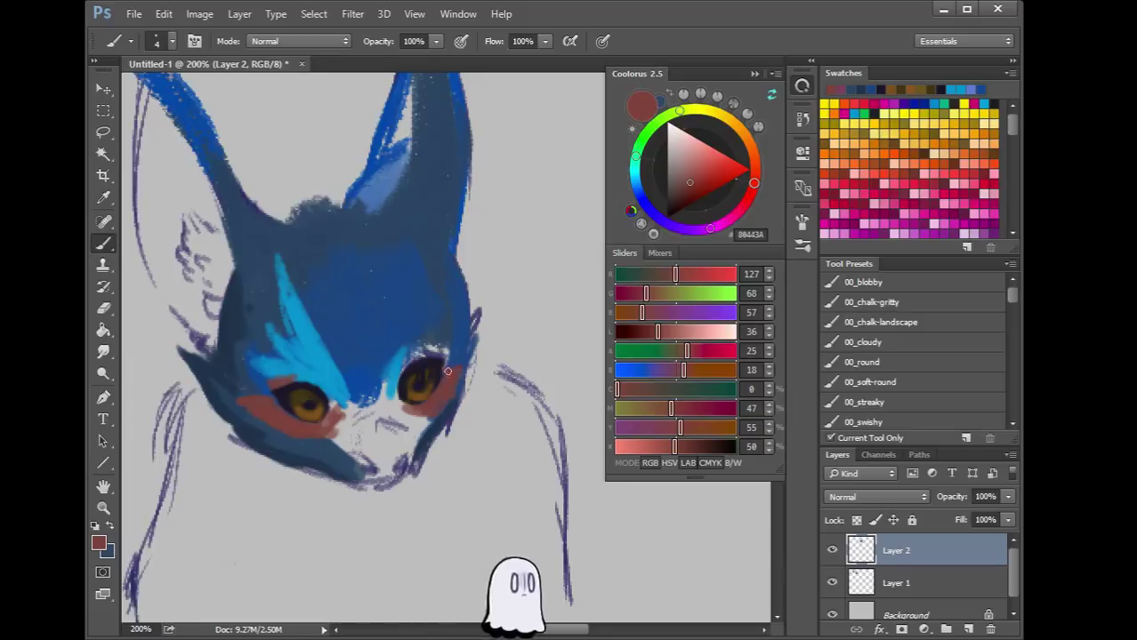
drag(409, 360, 442, 354)
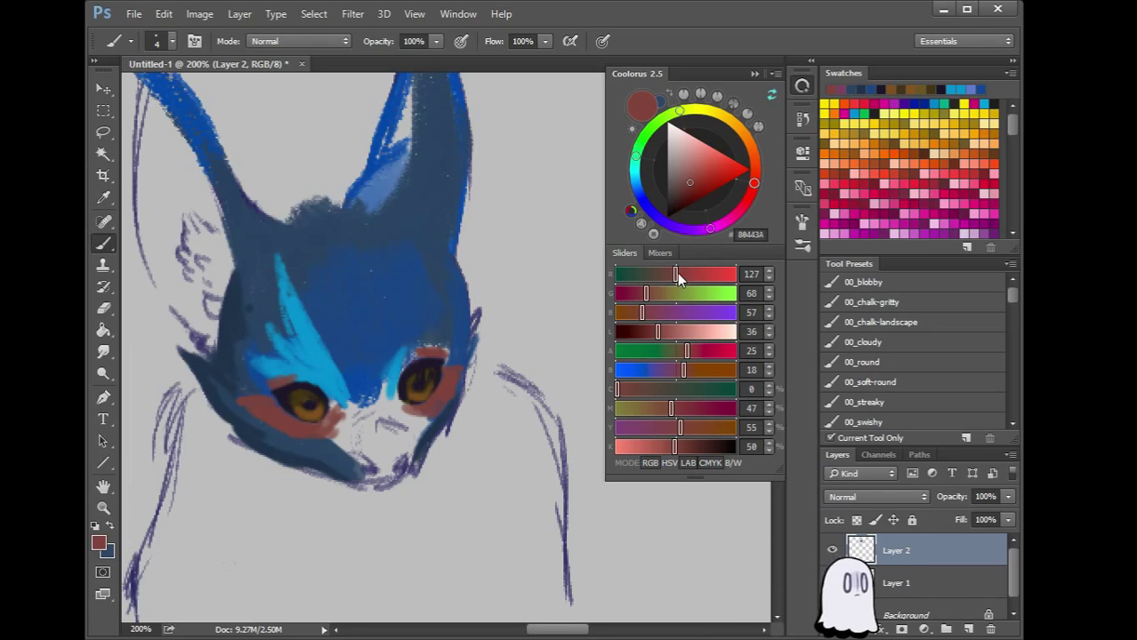
Mix a warm orange (A65C26), brighten the patches around the eyes with it, and add two spots on the muzzle
drag(676, 274, 694, 275)
drag(692, 428, 668, 408)
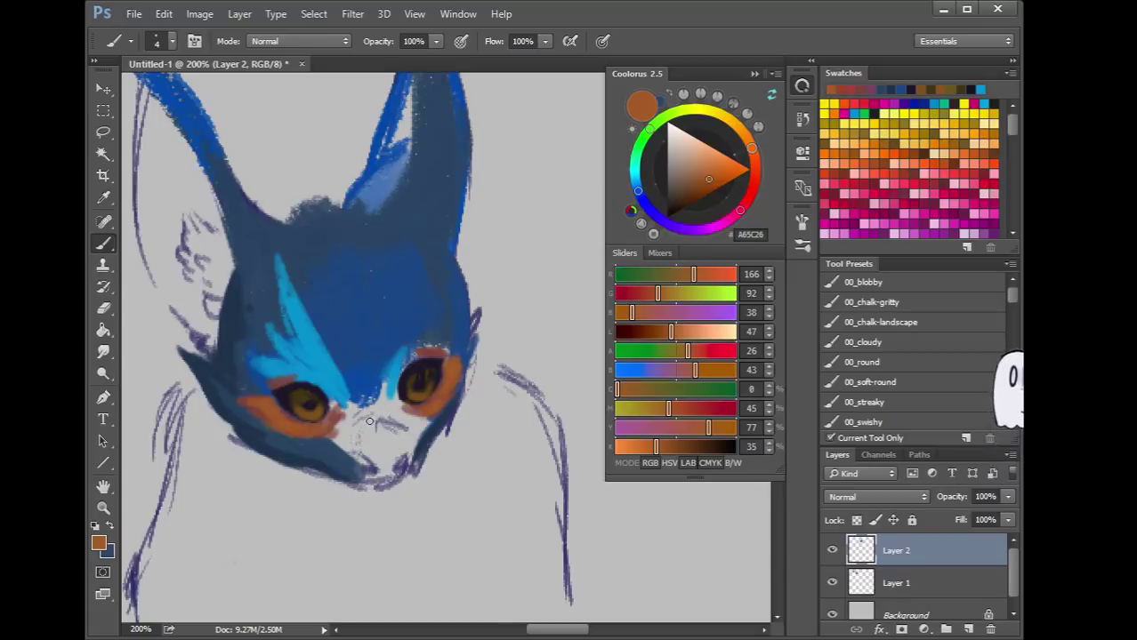
mouse_move(368, 465)
mouse_down()
mouse_move(353, 452)
mouse_move(402, 434)
mouse_up()
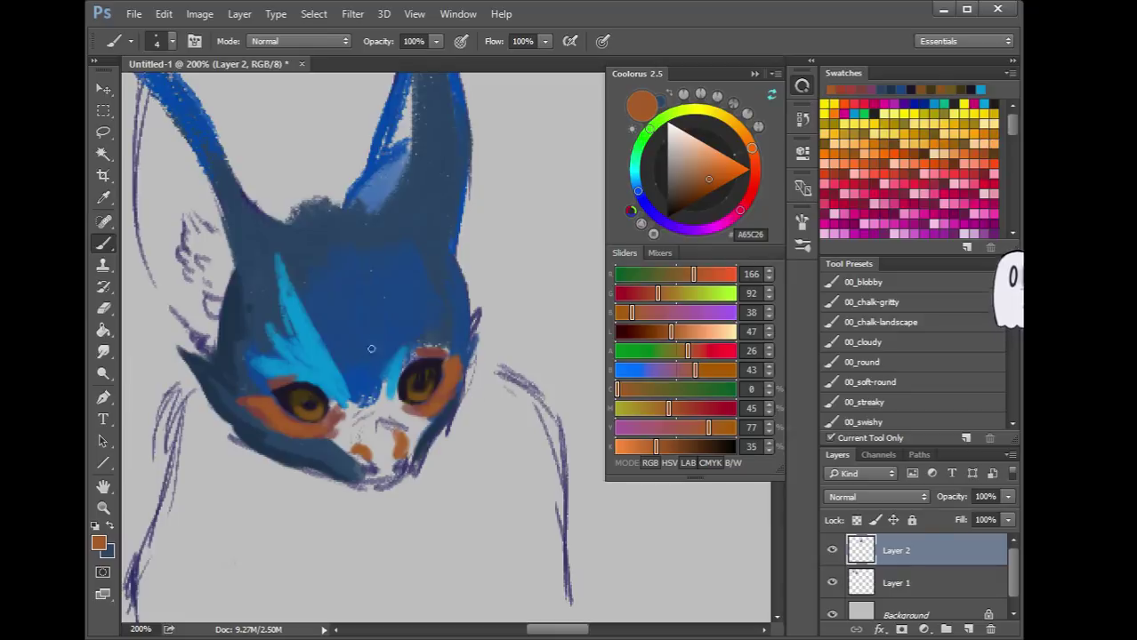
Extend the blue (09489F) down the nose bridge and paint cyan fur strokes across the brow between the eyes
alt+click(356, 397)
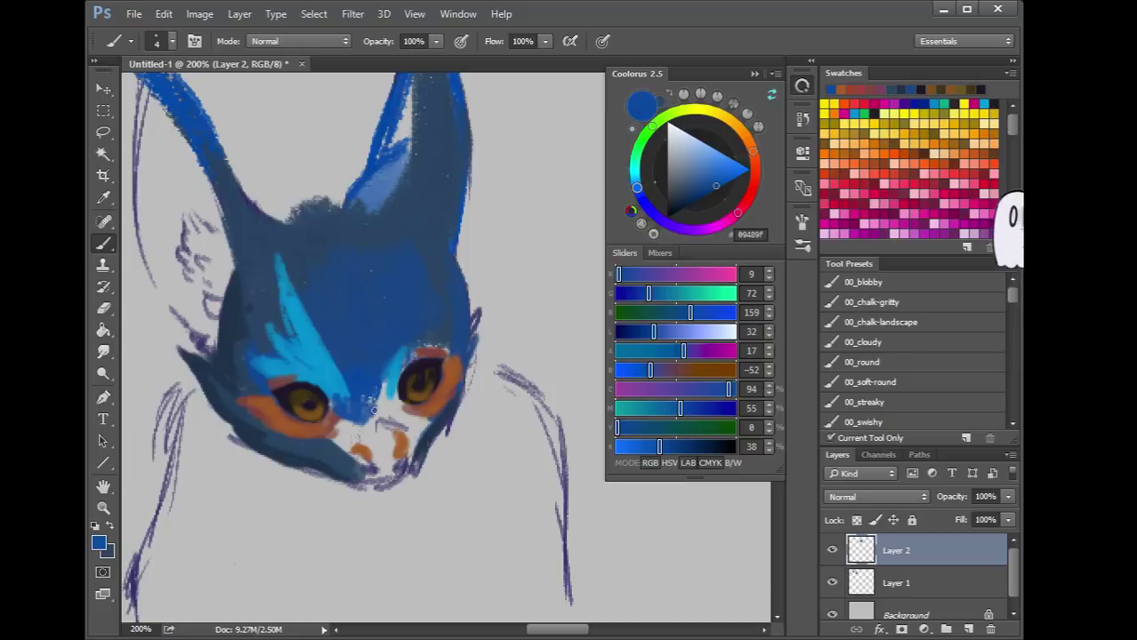
mouse_move(377, 413)
mouse_down()
mouse_move(384, 390)
mouse_move(378, 402)
mouse_up()
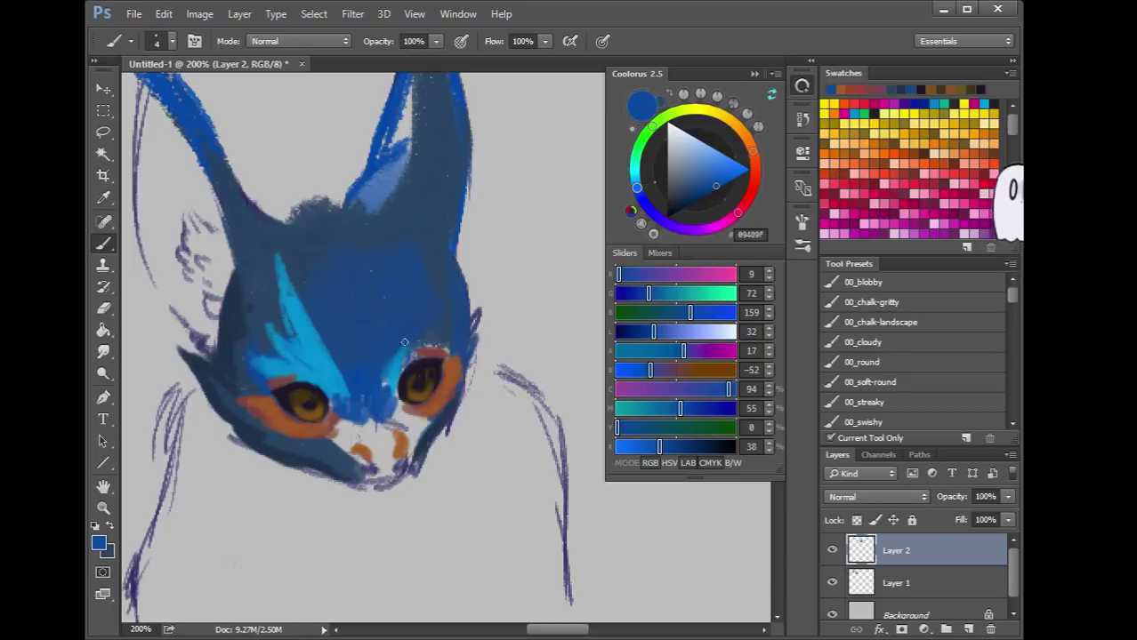
alt+click(378, 378)
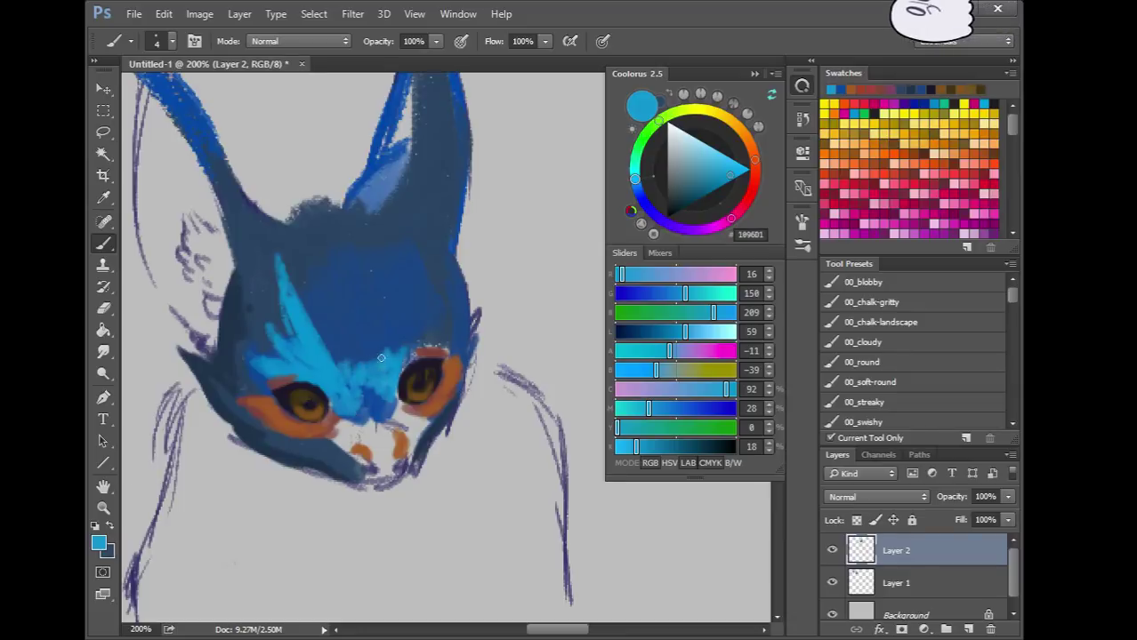
Paint a long curved cyan stripe (0491D1) from above the right eye up the forehead
alt+click(342, 391)
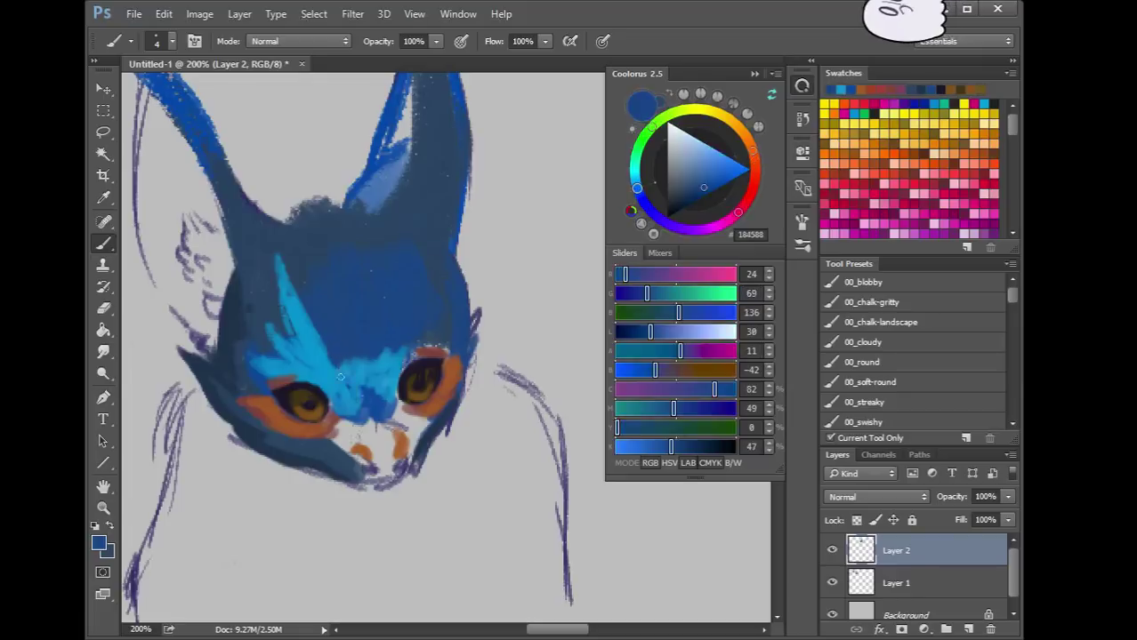
alt+click(335, 389)
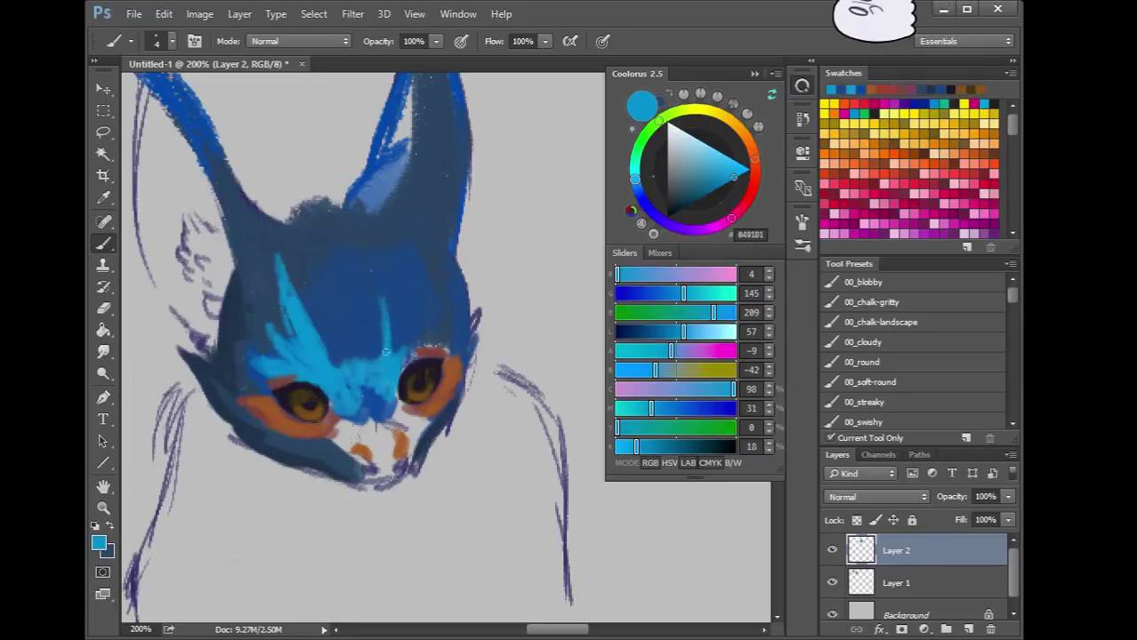
drag(384, 332, 371, 249)
mouse_move(392, 292)
mouse_down()
mouse_move(402, 347)
mouse_move(394, 359)
mouse_move(405, 335)
mouse_move(387, 280)
mouse_up()
drag(405, 357, 414, 322)
Paint the muzzle with orange-brown (9D582E) and reddish brown (834B41), joining it to the patch under the left eye
drag(382, 408, 357, 351)
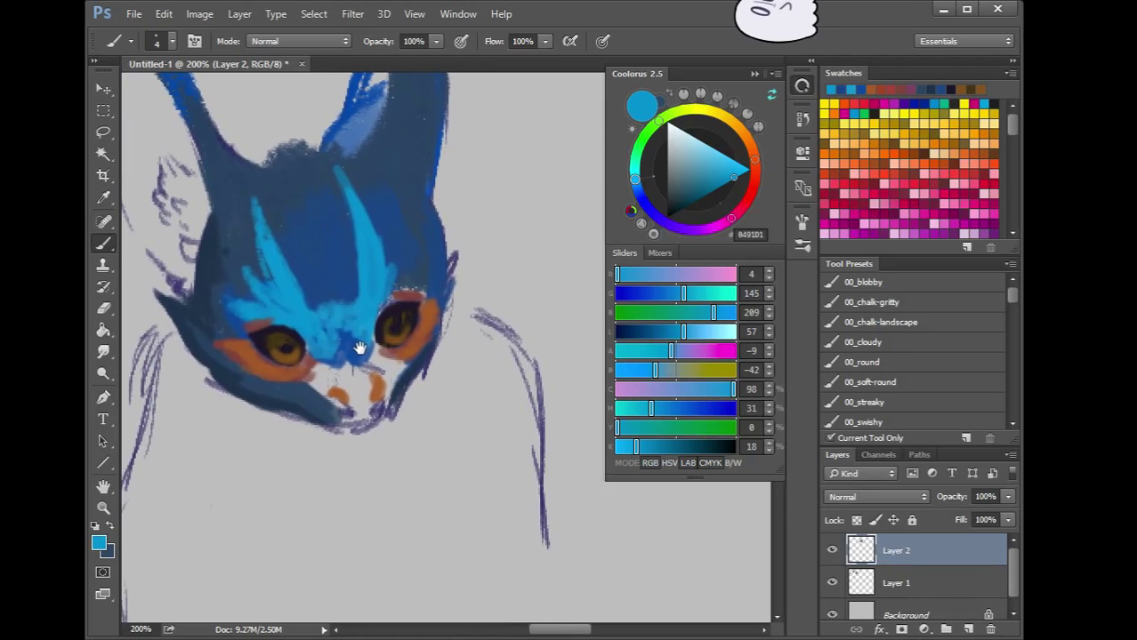
alt+click(306, 378)
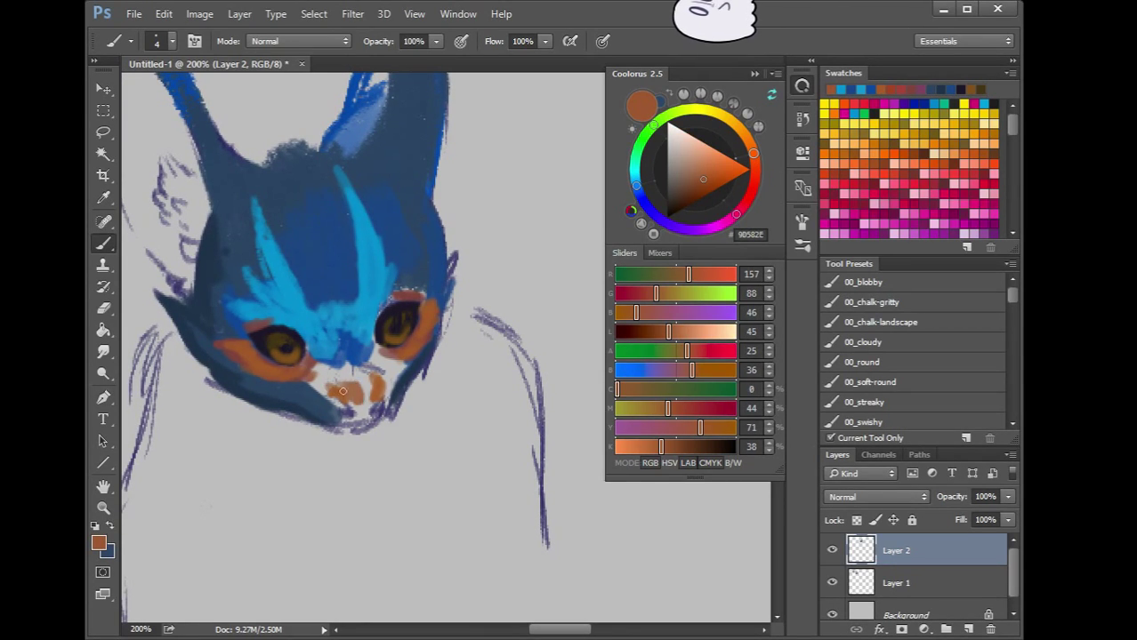
alt+click(307, 404)
mouse_move(352, 386)
mouse_down()
mouse_move(345, 377)
mouse_move(361, 365)
mouse_move(347, 363)
mouse_up()
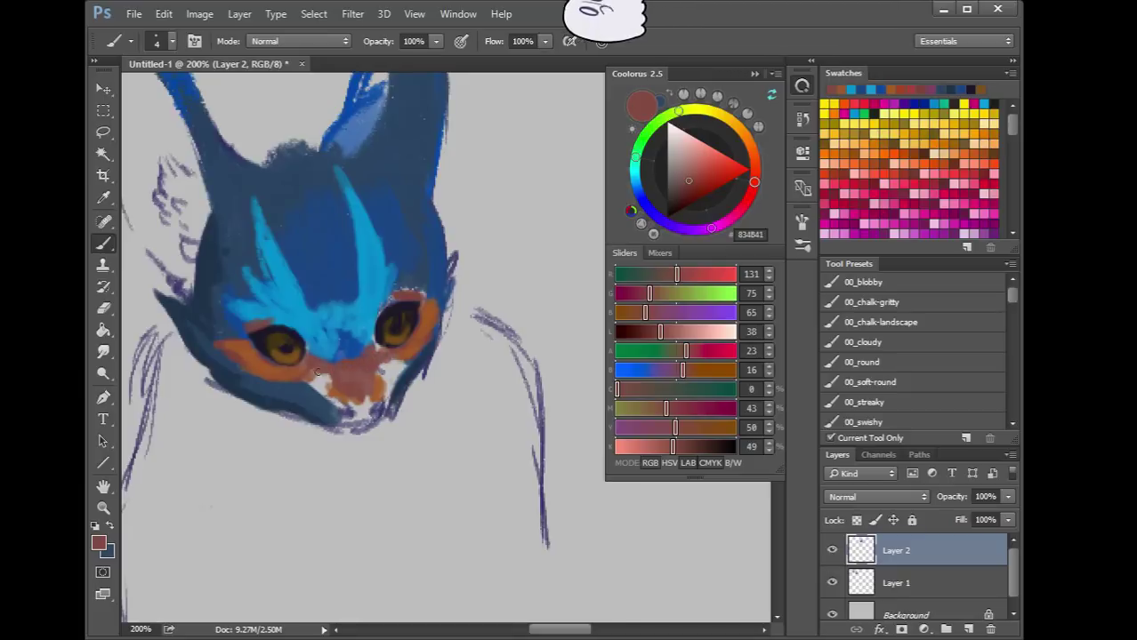
mouse_move(306, 378)
mouse_down()
mouse_move(373, 409)
mouse_move(306, 360)
mouse_move(323, 365)
mouse_move(311, 388)
mouse_up()
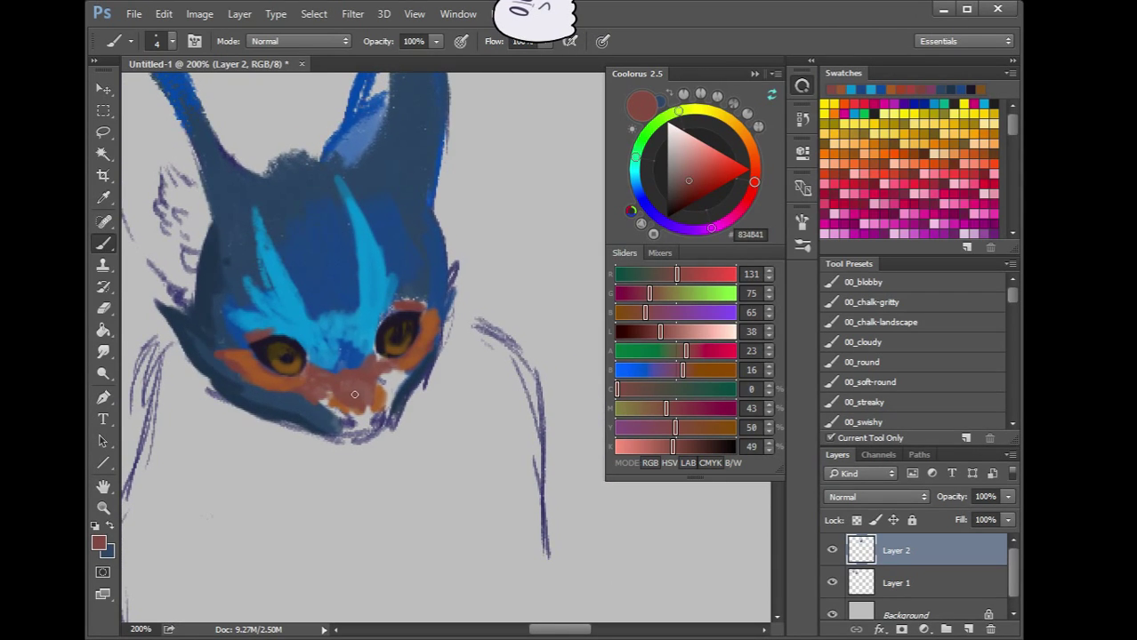
Mix a golden orange (B77F23) and paint highlights on the patches around both eyes and on the muzzle
alt+click(351, 394)
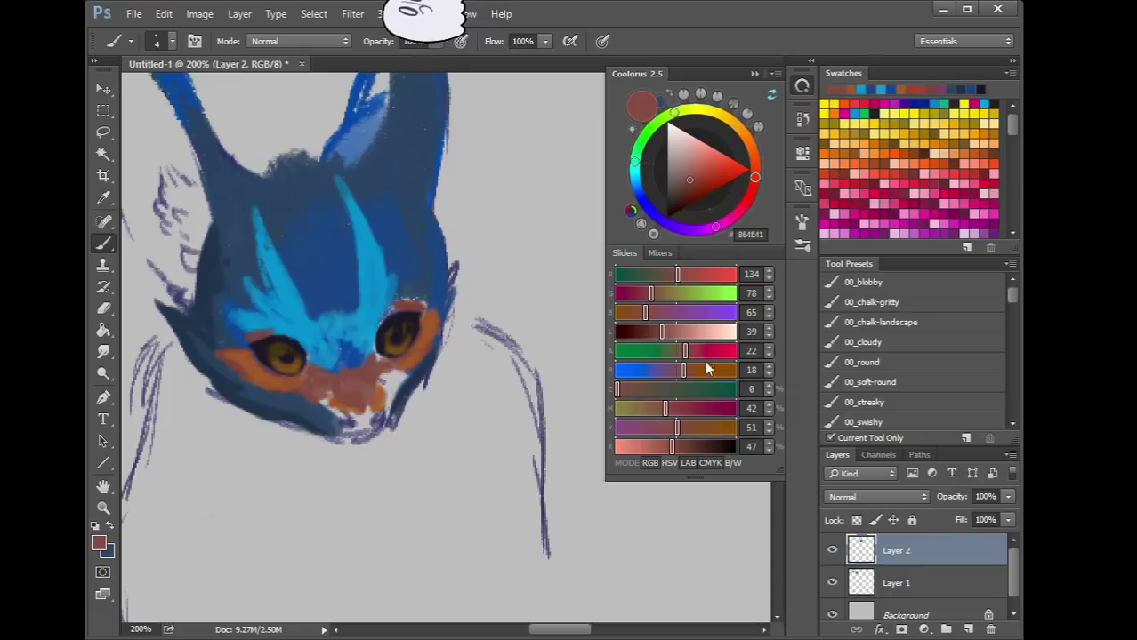
drag(677, 428, 648, 447)
drag(667, 406, 652, 408)
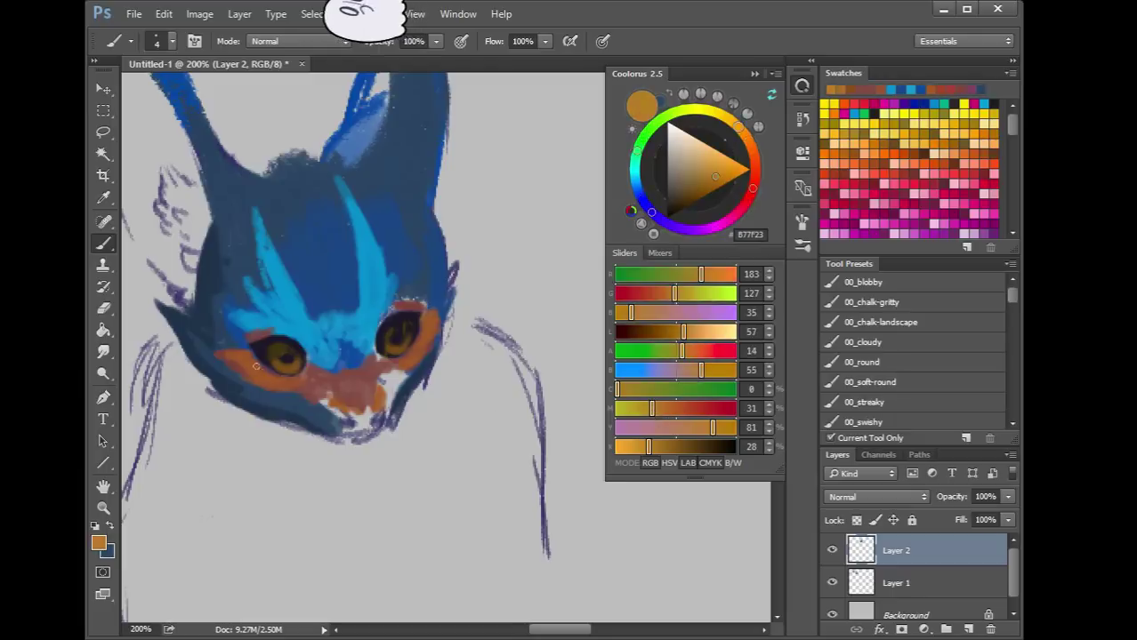
drag(250, 370, 299, 384)
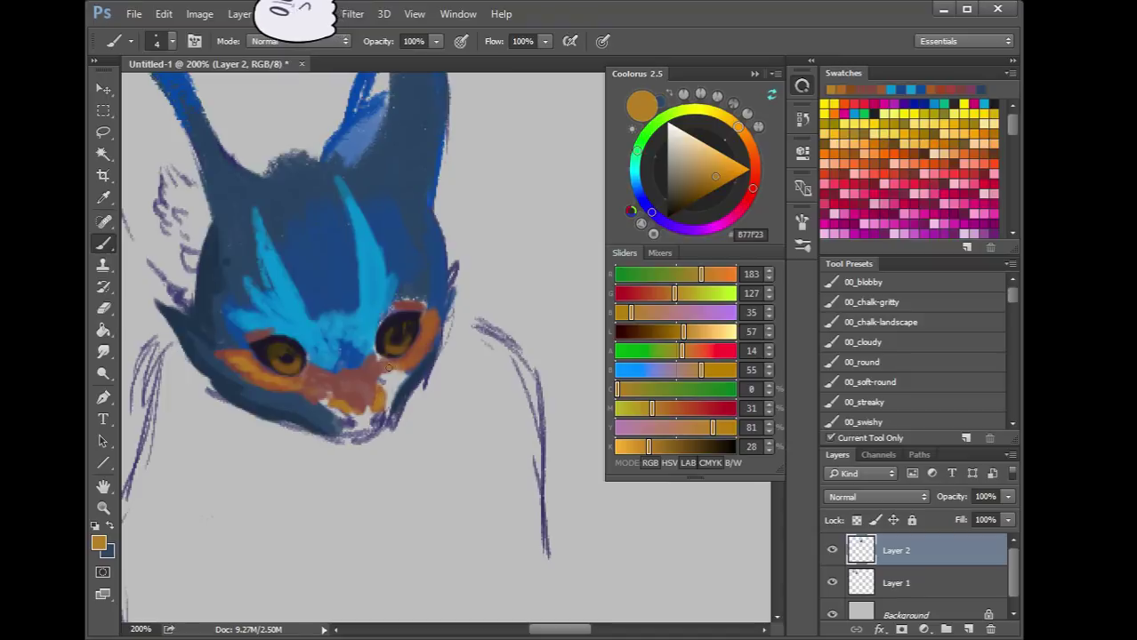
alt+click(432, 286)
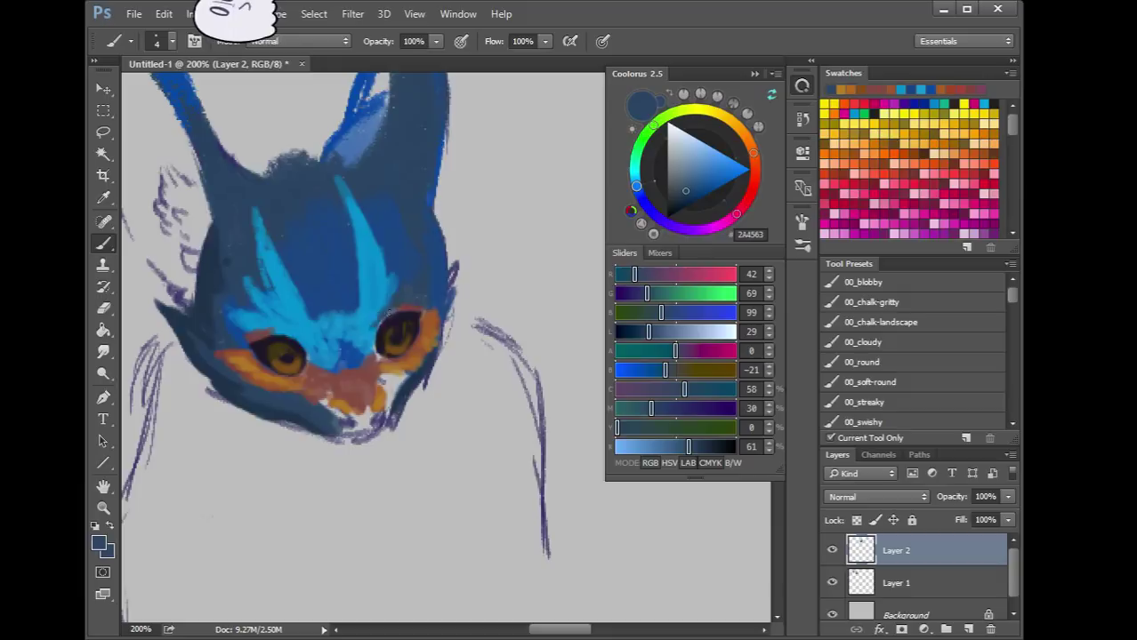
Mix a golden yellow (CBA12B) and brighten the irises of both eyes with it
alt+click(285, 367)
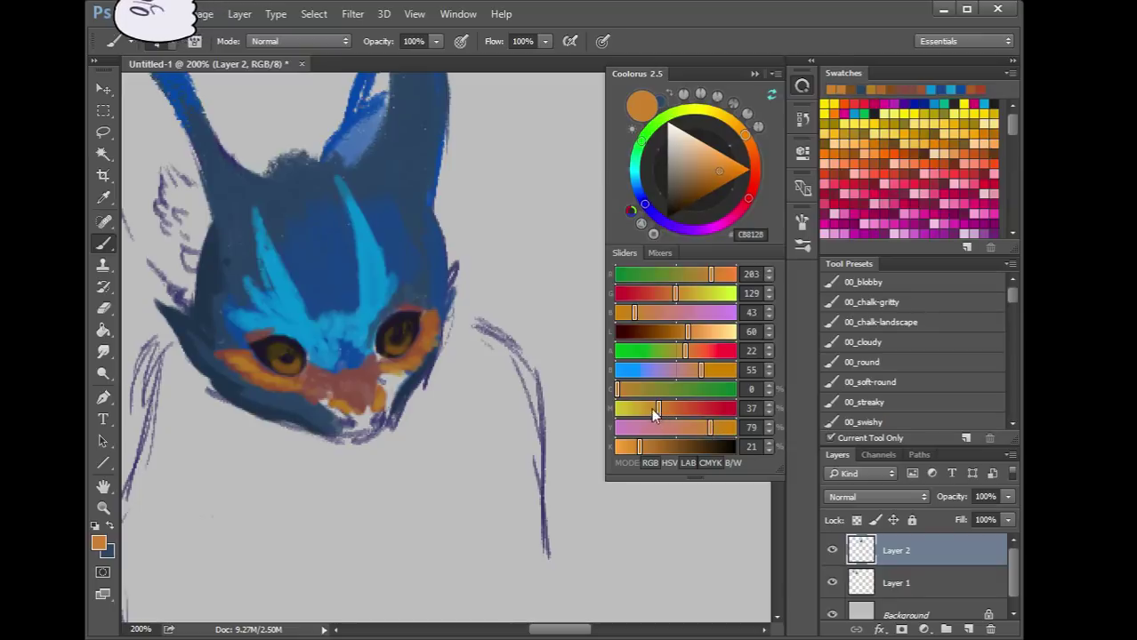
drag(658, 408, 639, 408)
key(])
drag(276, 350, 281, 355)
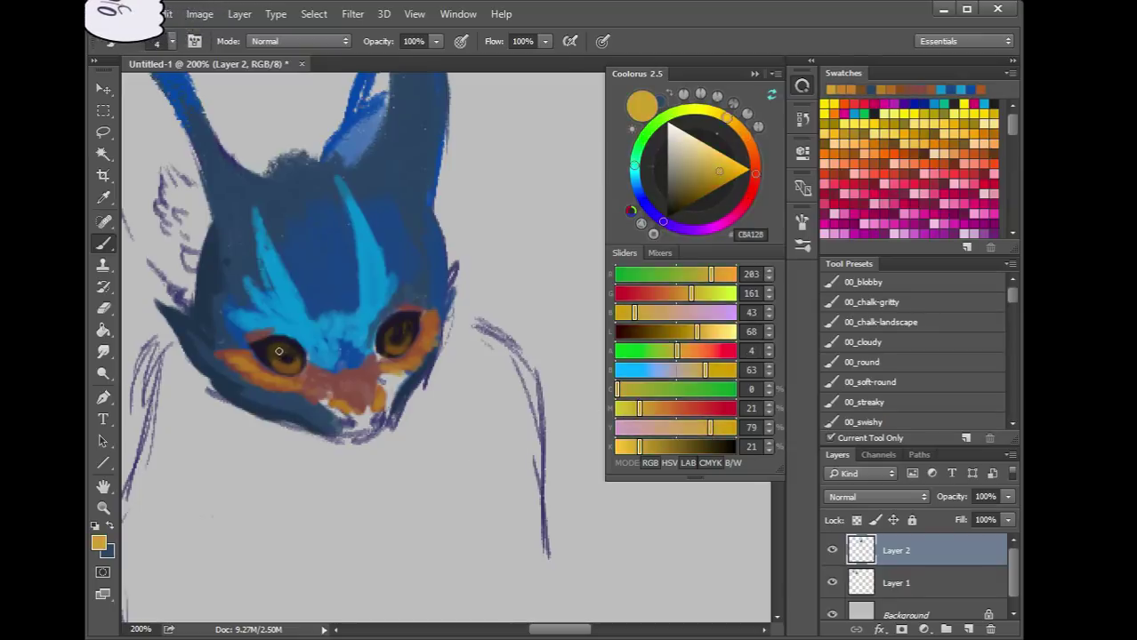
click(389, 335)
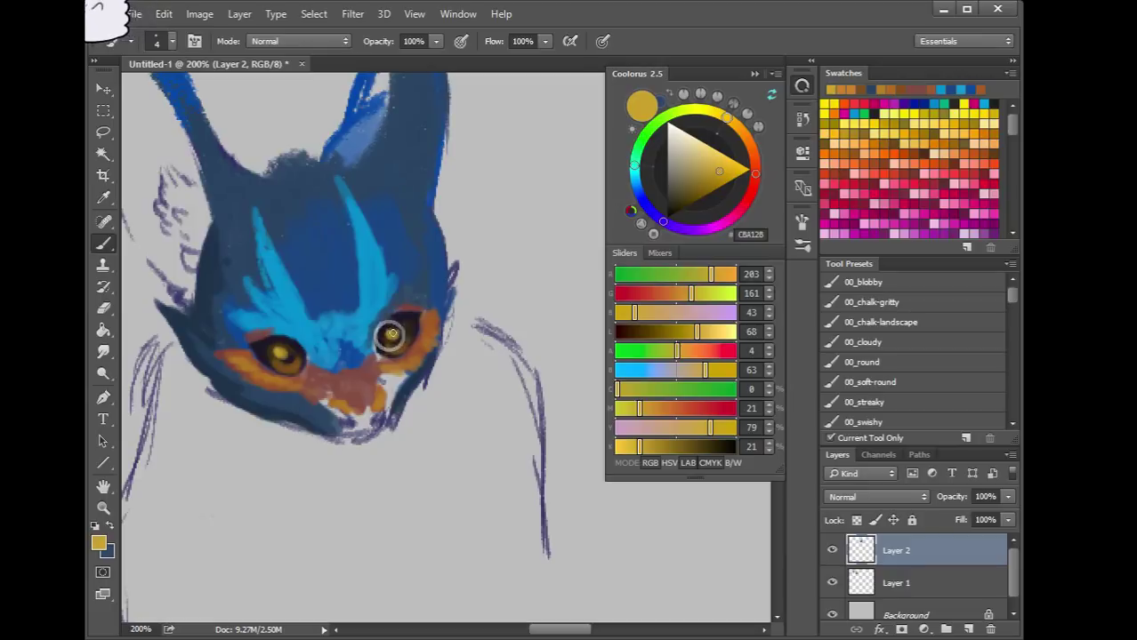
Add pale yellow (F3D47D) highlights to both eyes and touch up the dark parts with near-black (1A1527)
click(702, 149)
click(278, 353)
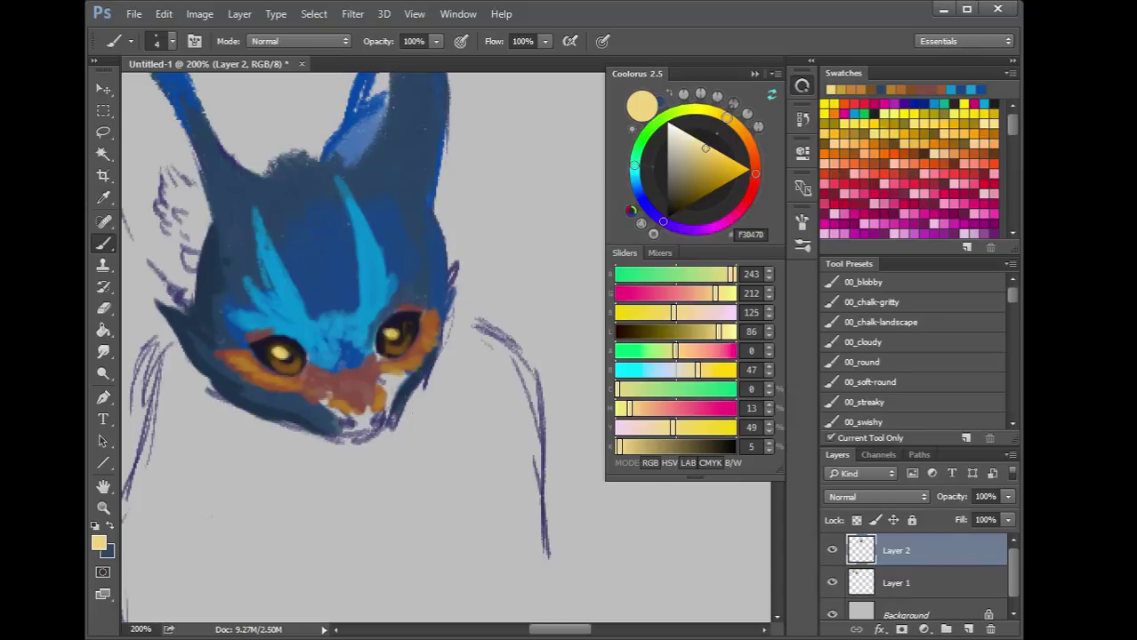
alt+click(285, 358)
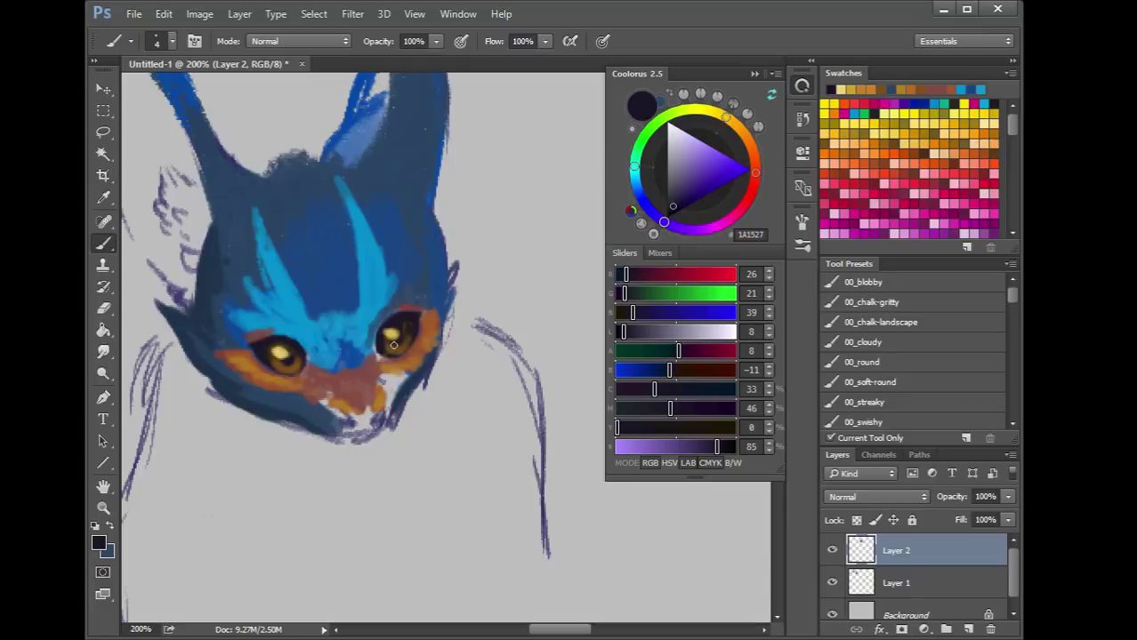
drag(393, 346, 399, 336)
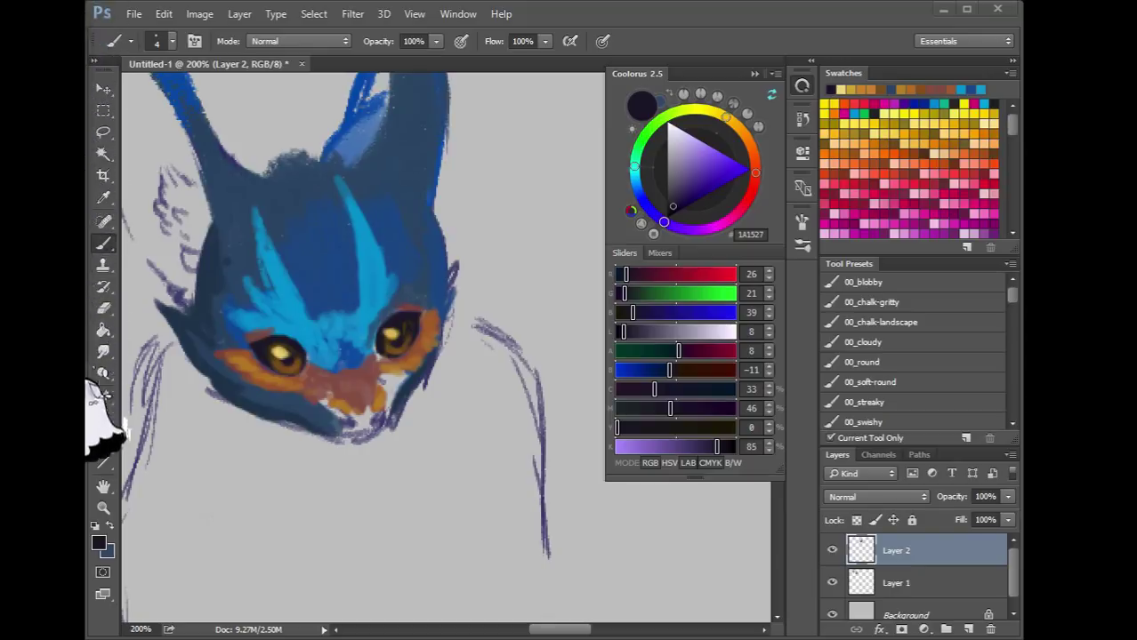
Mix a pale blue (B8D0F4) from the face's dark blue and paint the chin and mouth area with it
alt+click(307, 412)
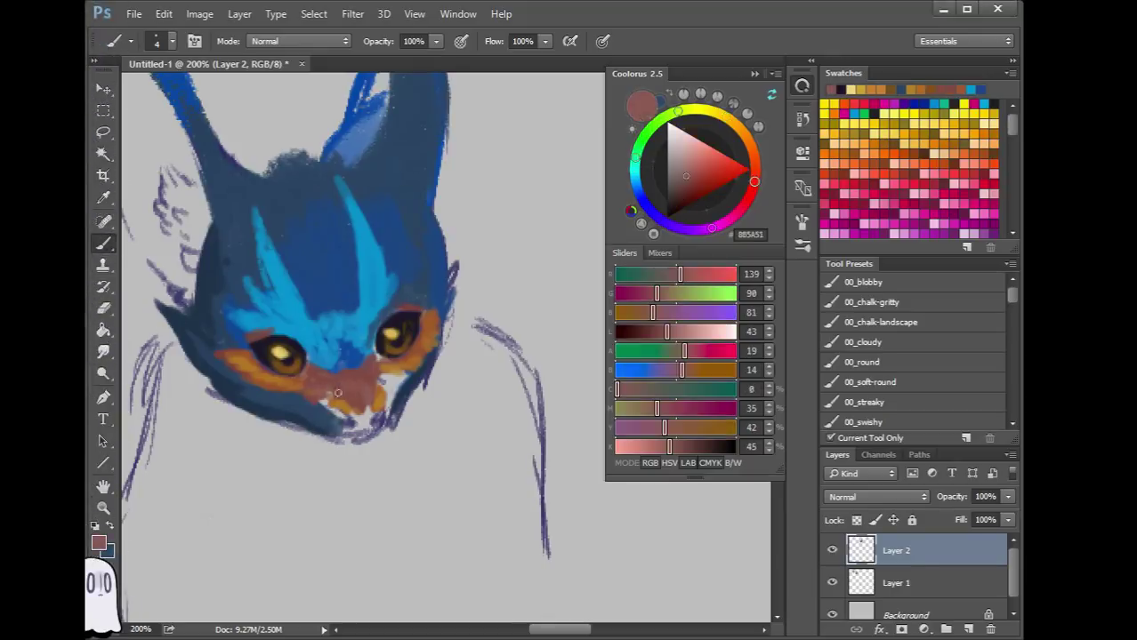
alt+click(326, 410)
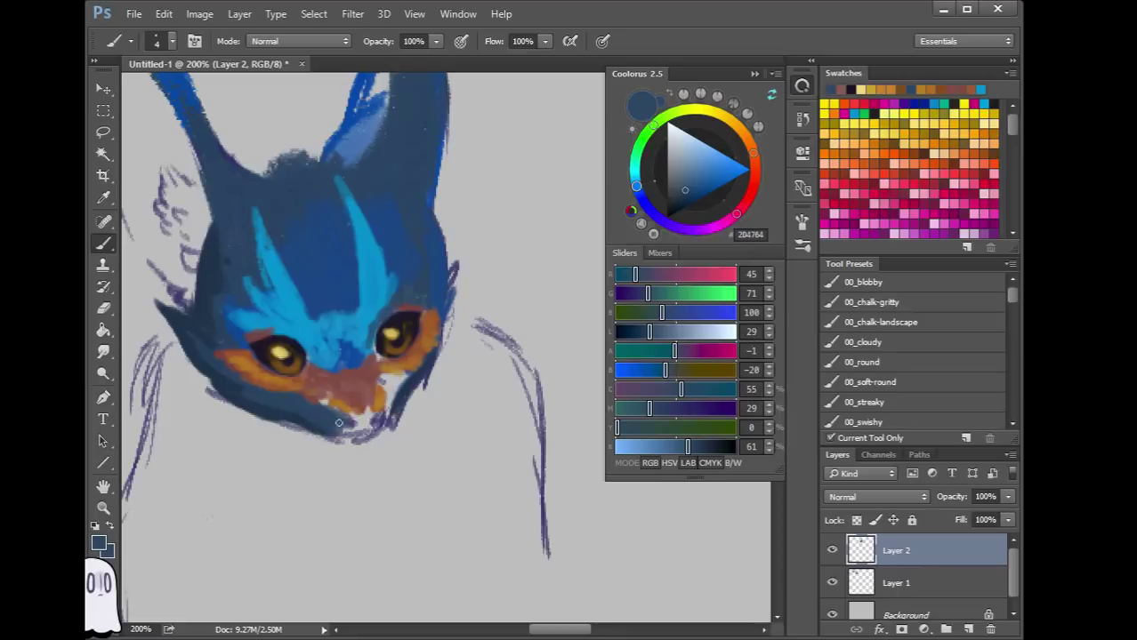
drag(686, 333, 715, 333)
mouse_move(309, 416)
mouse_down()
mouse_move(294, 415)
mouse_move(360, 432)
mouse_up()
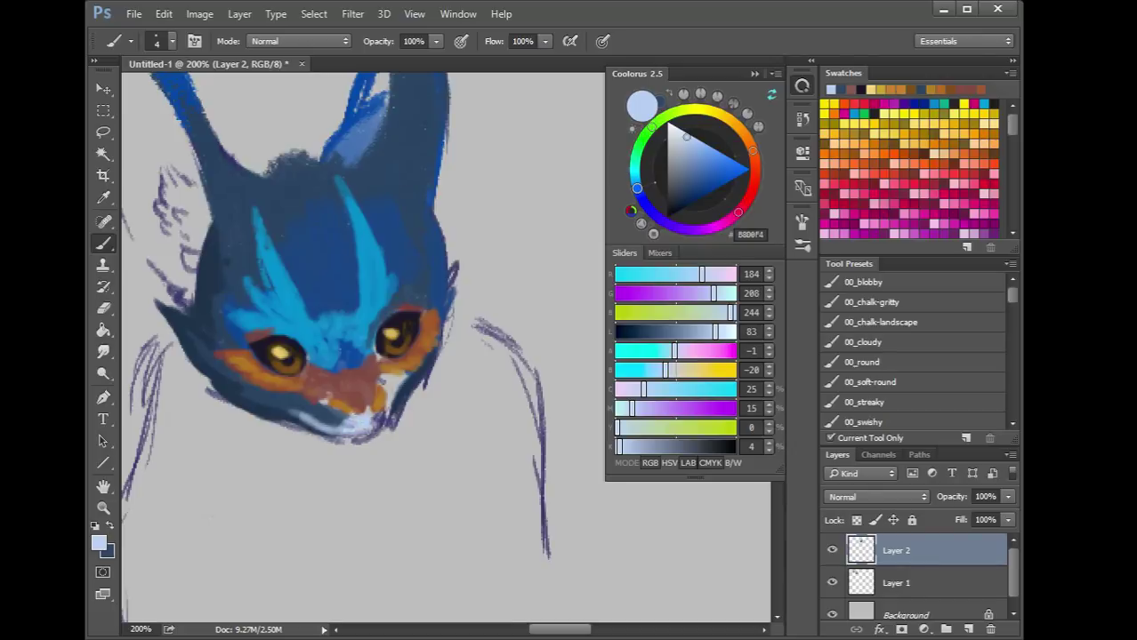
mouse_move(372, 424)
mouse_down()
mouse_move(403, 383)
mouse_move(297, 383)
mouse_move(347, 416)
mouse_up()
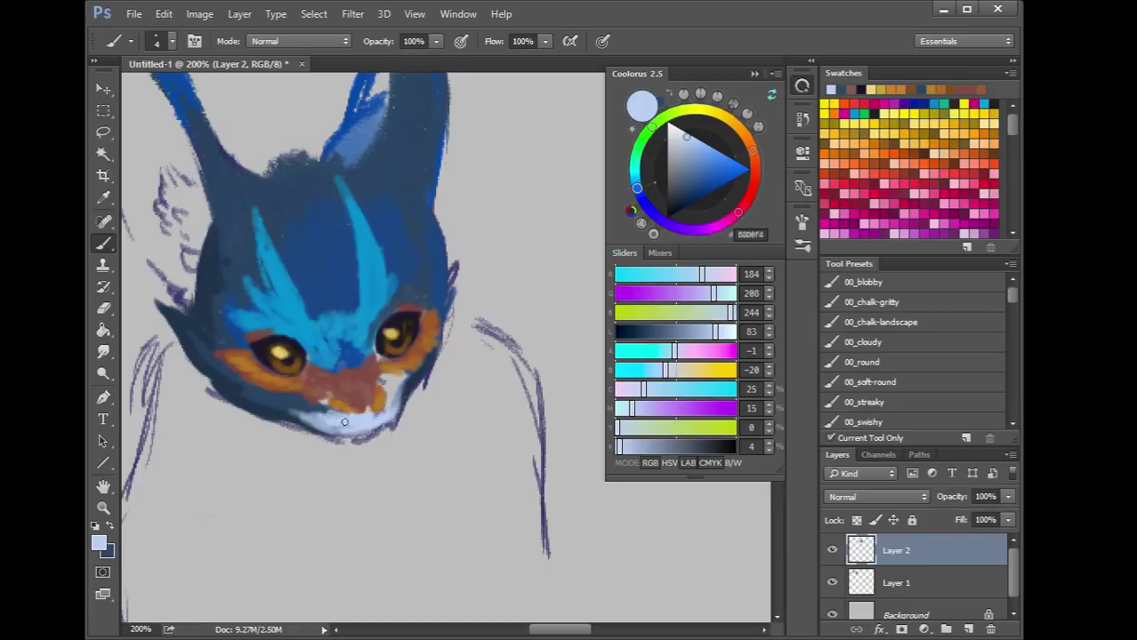
Fill out the muzzle with orange-brown (A0662E) and pale blue (B7CFF3), and flip the canvas horizontally
alt+click(312, 402)
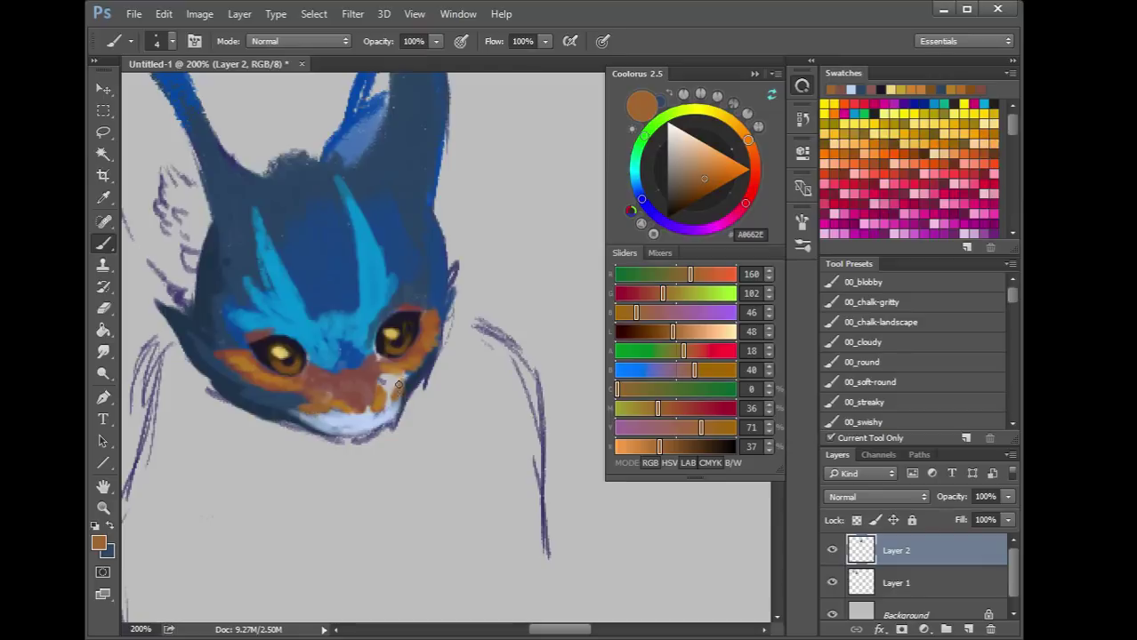
alt+click(384, 415)
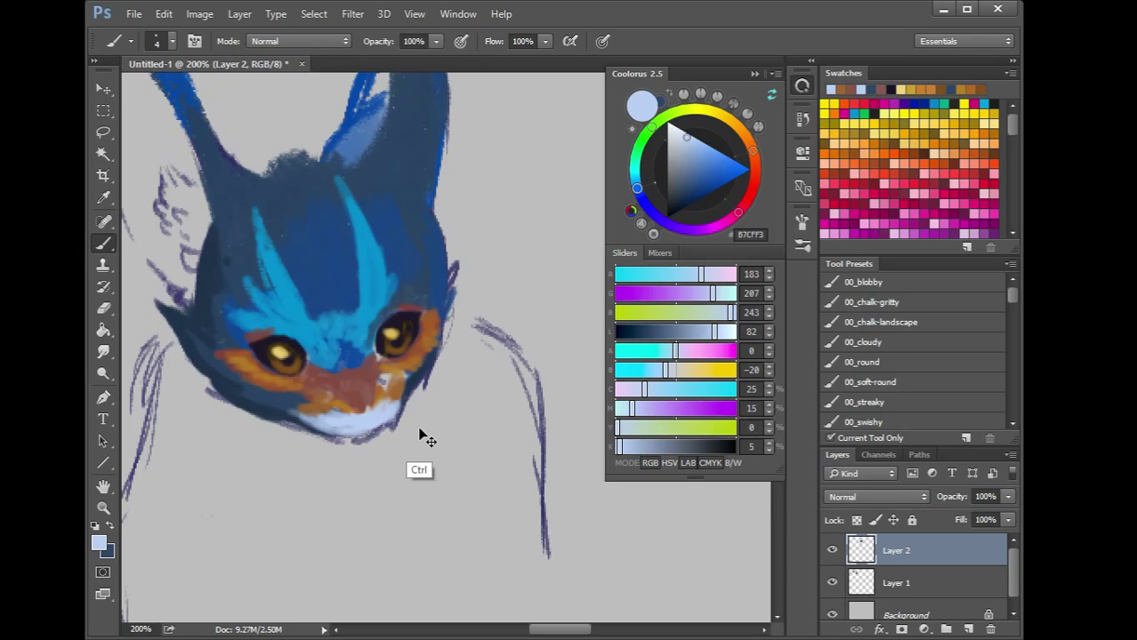
key(ctrl+h)
drag(385, 412, 326, 405)
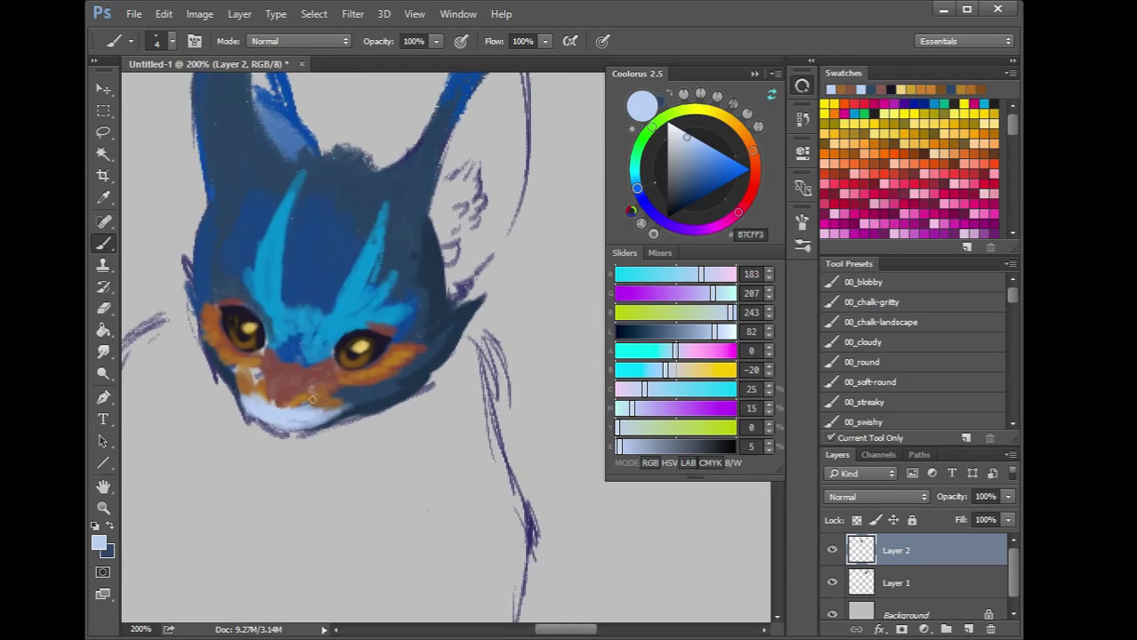
Paint the face's left edge dark blue (1E334A) and cover the pale gap on the muzzle with reddish brown (834D45)
alt+click(374, 407)
mouse_move(214, 359)
mouse_down()
mouse_move(198, 318)
mouse_move(212, 353)
mouse_up()
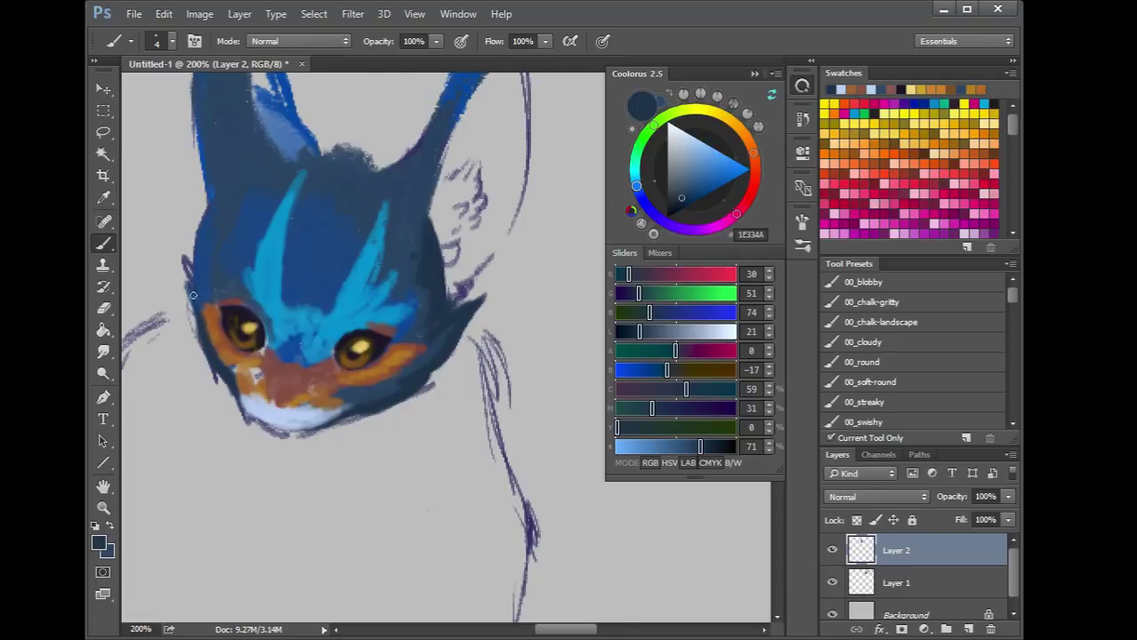
alt+click(267, 391)
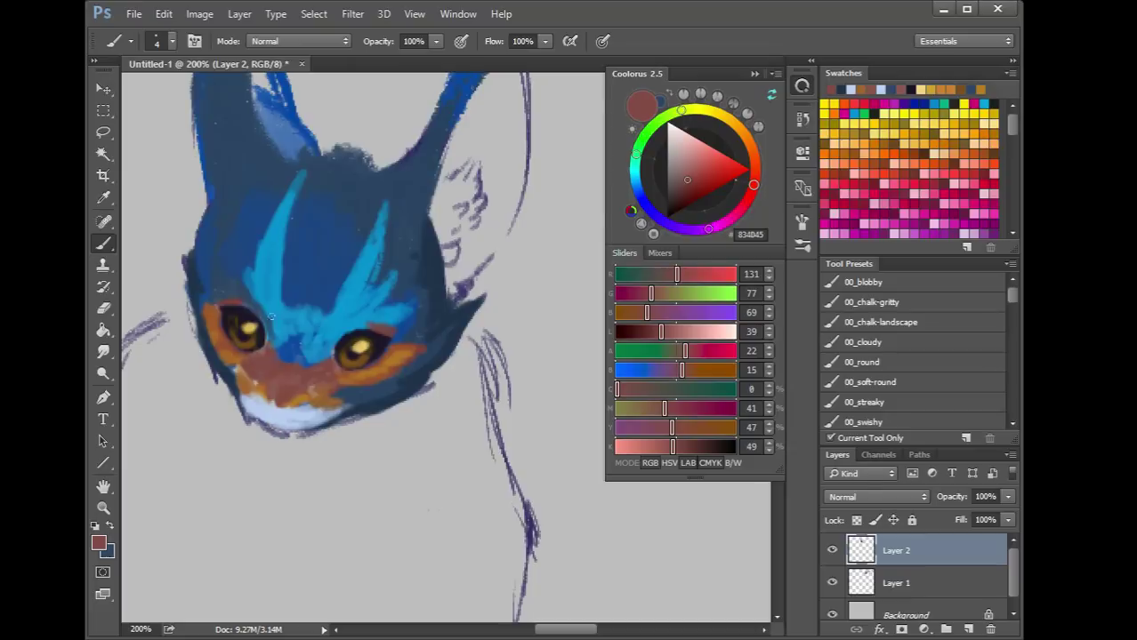
Paint cyan (0785C6) fur strokes above the left eye, beside the long forehead stripe
alt+click(273, 324)
mouse_move(255, 289)
mouse_down()
mouse_move(245, 239)
mouse_move(257, 301)
mouse_move(225, 275)
mouse_move(259, 365)
mouse_move(268, 324)
mouse_up()
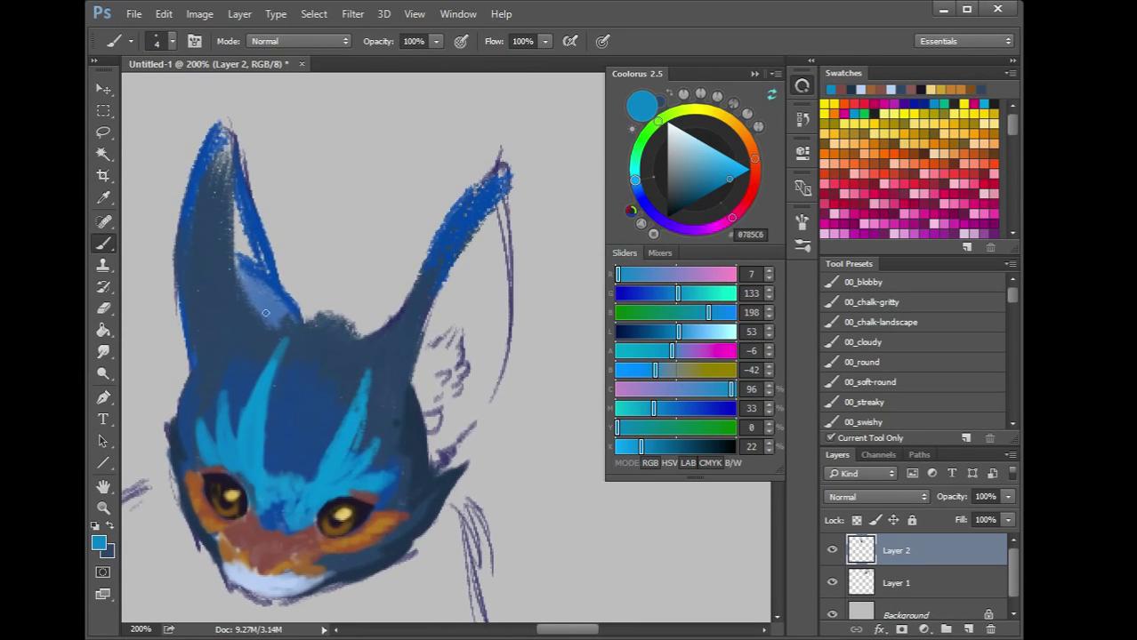
alt+click(215, 301)
key(bracketright)
key(bracketright)
key(bracketright)
key(bracketright)
key(bracketright)
alt+click(199, 180)
alt+click(203, 178)
drag(210, 156, 221, 141)
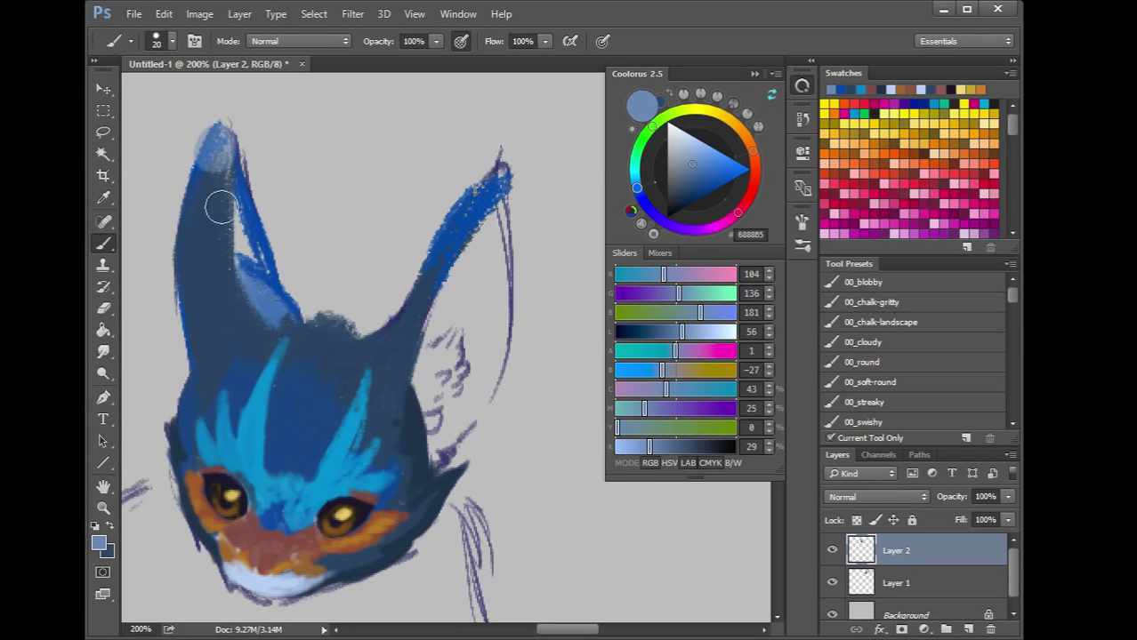
key(ctrl+z)
Paint the left ear's tip and outer edge solid bright blue (044AAB) with a size 7 brush
alt+click(198, 165)
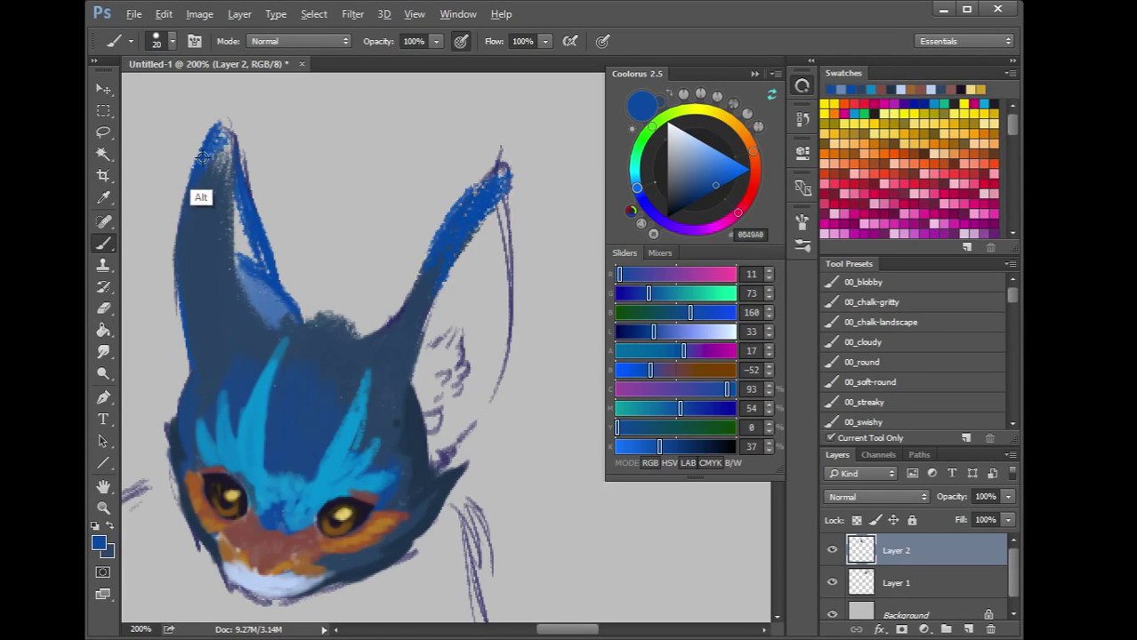
key(bracketleft)
key(bracketleft)
key(bracketleft)
key(bracketleft)
mouse_move(216, 145)
mouse_down()
mouse_move(214, 132)
mouse_move(224, 134)
mouse_move(213, 164)
mouse_up()
drag(190, 214, 198, 304)
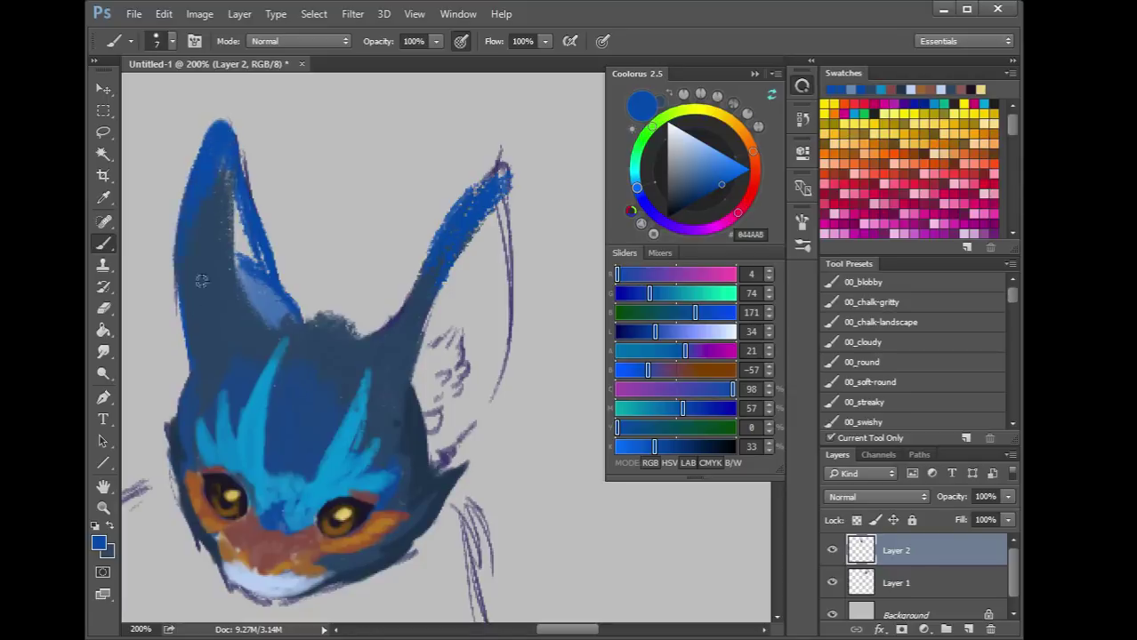
Fill the rest of the left ear down to its inner edge with dark blue (2A4462)
alt+click(191, 268)
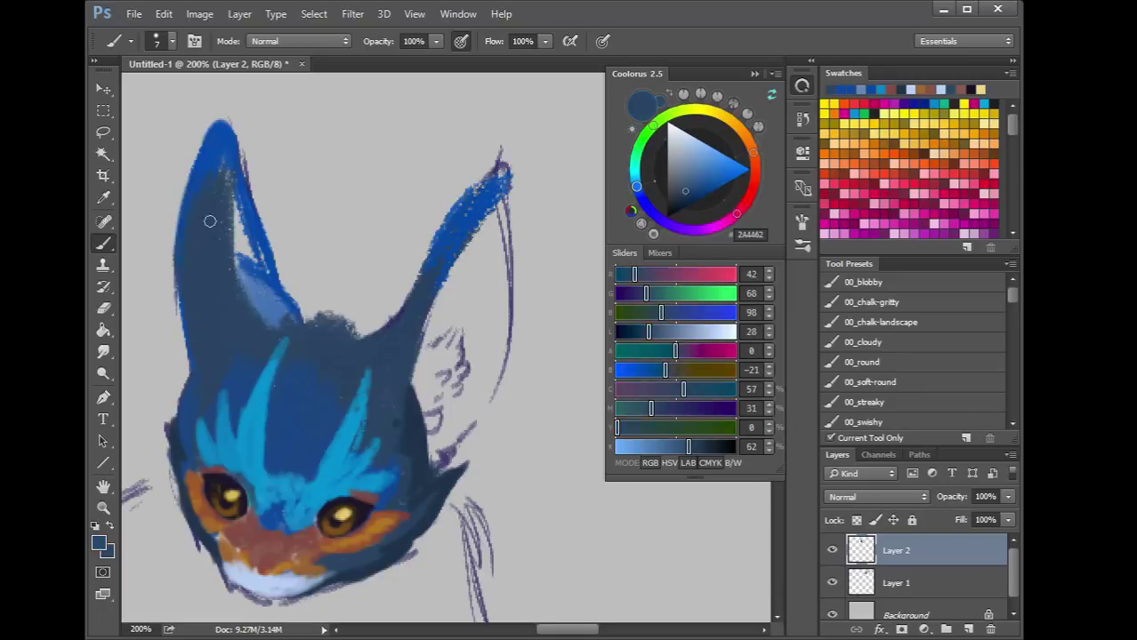
mouse_move(217, 207)
mouse_down()
mouse_move(239, 236)
mouse_move(232, 176)
mouse_move(268, 275)
mouse_move(230, 190)
mouse_move(253, 262)
mouse_move(232, 234)
mouse_up()
mouse_move(240, 288)
mouse_down()
mouse_move(282, 309)
mouse_move(249, 265)
mouse_move(288, 308)
mouse_move(258, 279)
mouse_move(256, 321)
mouse_move(259, 301)
mouse_move(248, 290)
mouse_move(254, 317)
mouse_move(238, 282)
mouse_up()
Paint a light blue (4171B4) patch at the left ear's inner base with a size 25 brush
alt+click(274, 312)
key(bracketright)
key(bracketright)
key(bracketright)
key(bracketright)
key(bracketright)
key(bracketright)
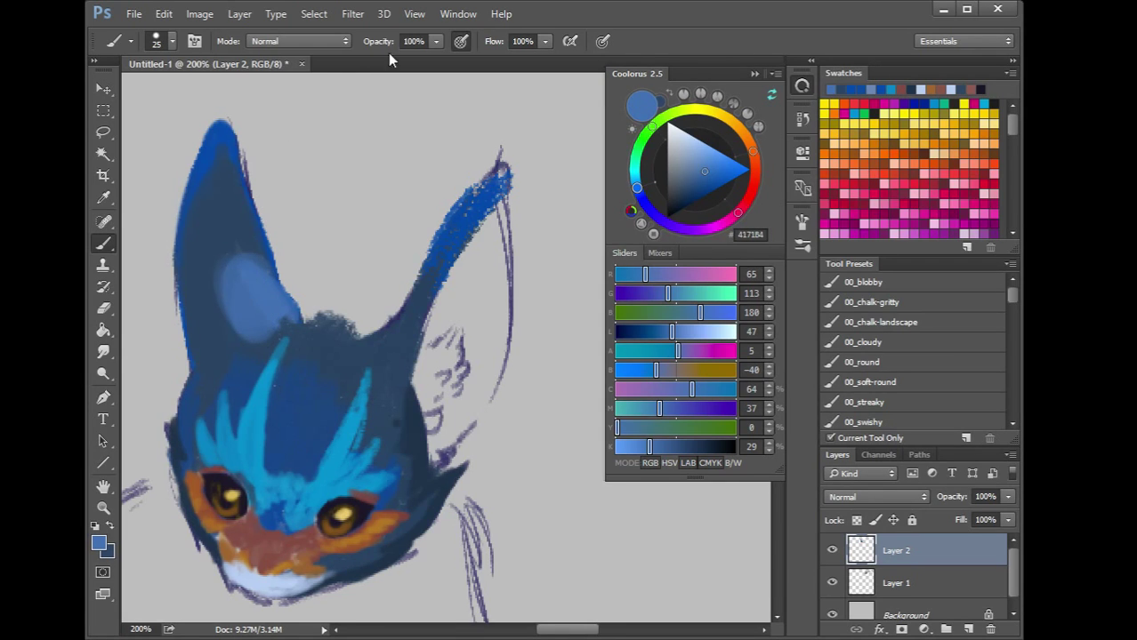
Lower the brush opacity to 47% and blend the left ear's bright blue tip into its dark blue base
click(424, 41)
click(434, 42)
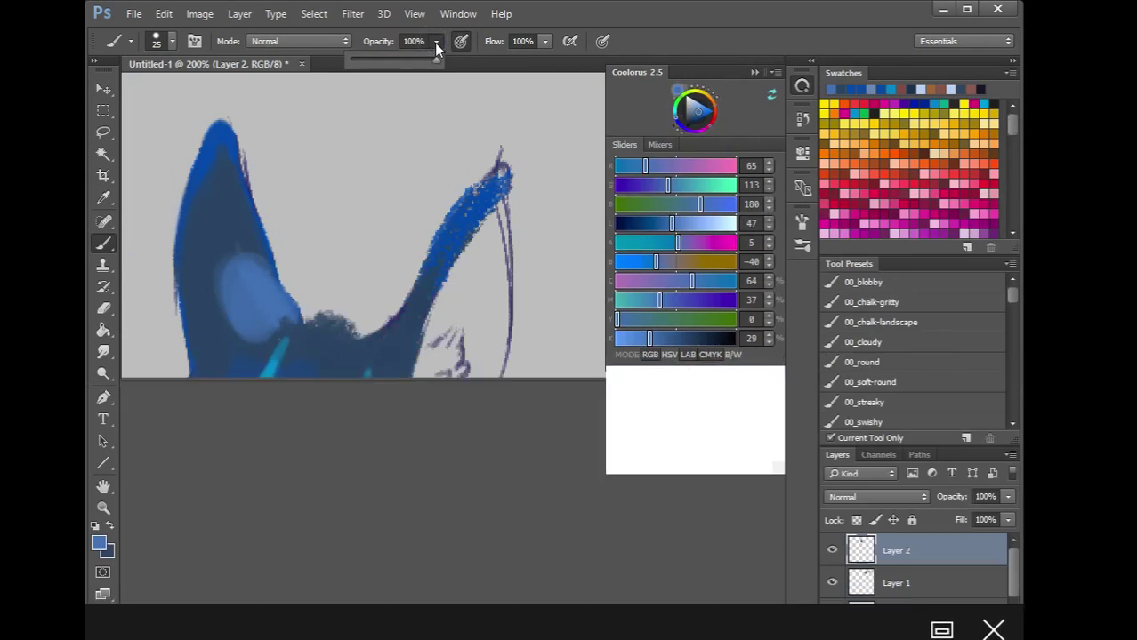
drag(435, 61, 391, 60)
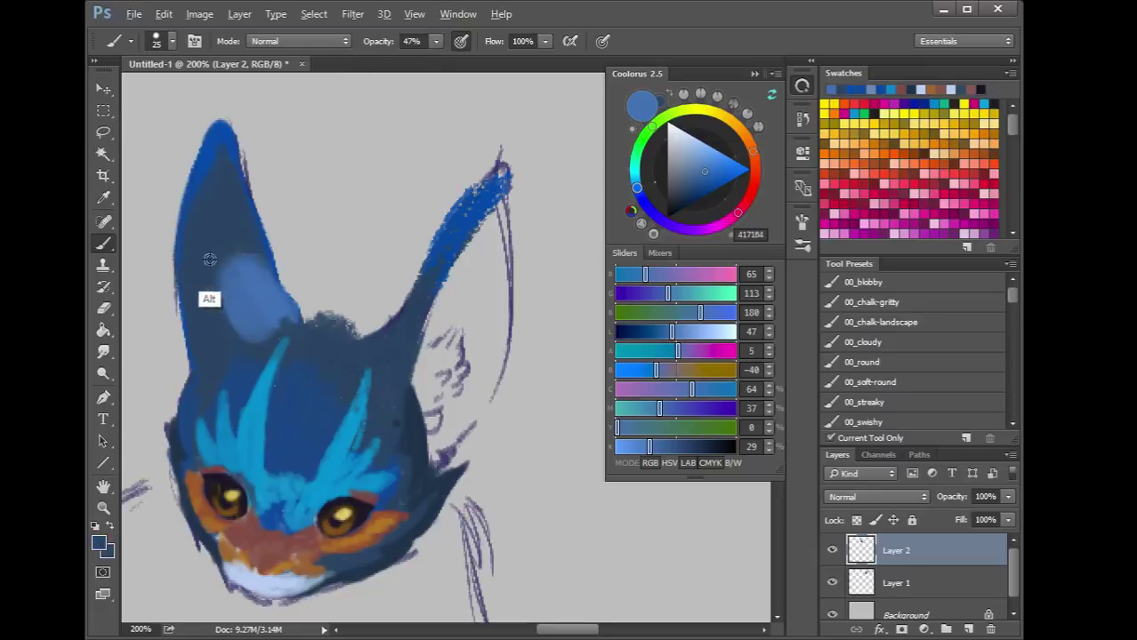
alt+click(210, 311)
mouse_move(219, 243)
mouse_down()
mouse_move(210, 334)
mouse_move(228, 251)
mouse_move(208, 295)
mouse_move(220, 224)
mouse_up()
alt+click(219, 135)
mouse_move(219, 135)
mouse_down()
mouse_move(205, 226)
mouse_move(220, 158)
mouse_move(218, 224)
mouse_up()
alt+click(211, 293)
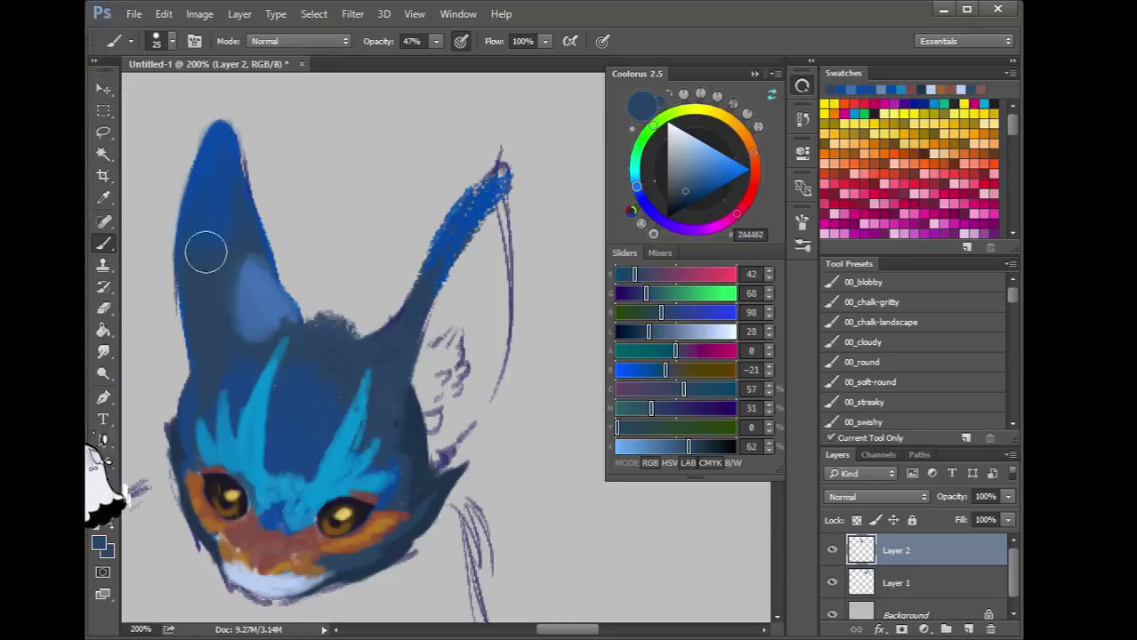
Soften the light blue inner-ear patch and blend dark blue (284361) across the top of the forehead over the stripe tip
alt+click(249, 331)
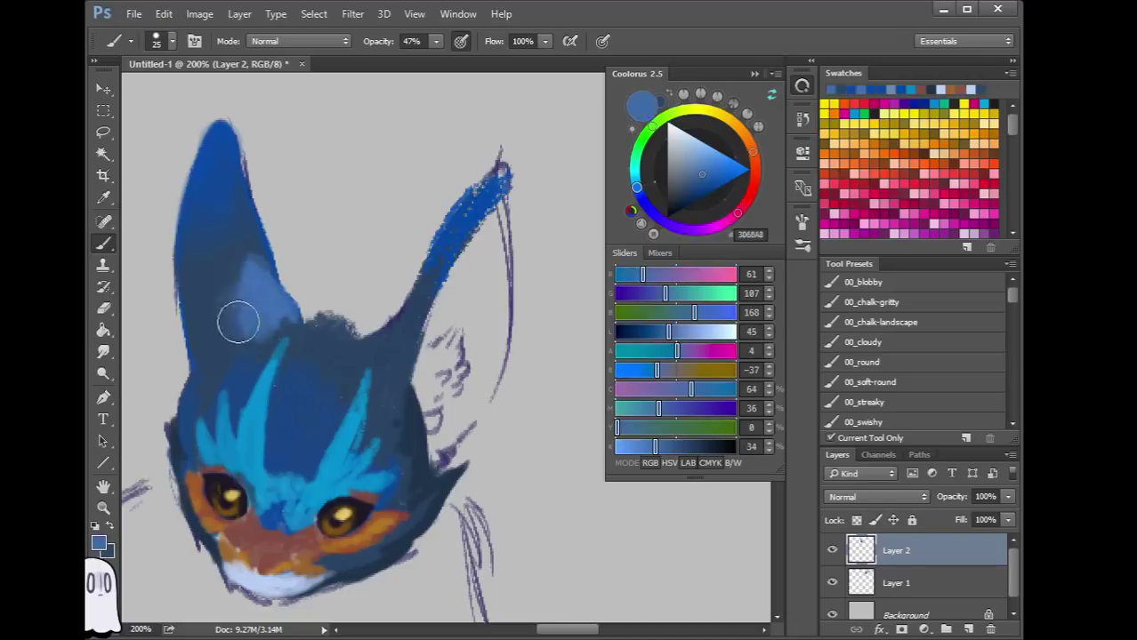
alt+click(327, 352)
mouse_move(330, 342)
mouse_down()
mouse_move(230, 365)
mouse_move(274, 337)
mouse_move(279, 355)
mouse_up()
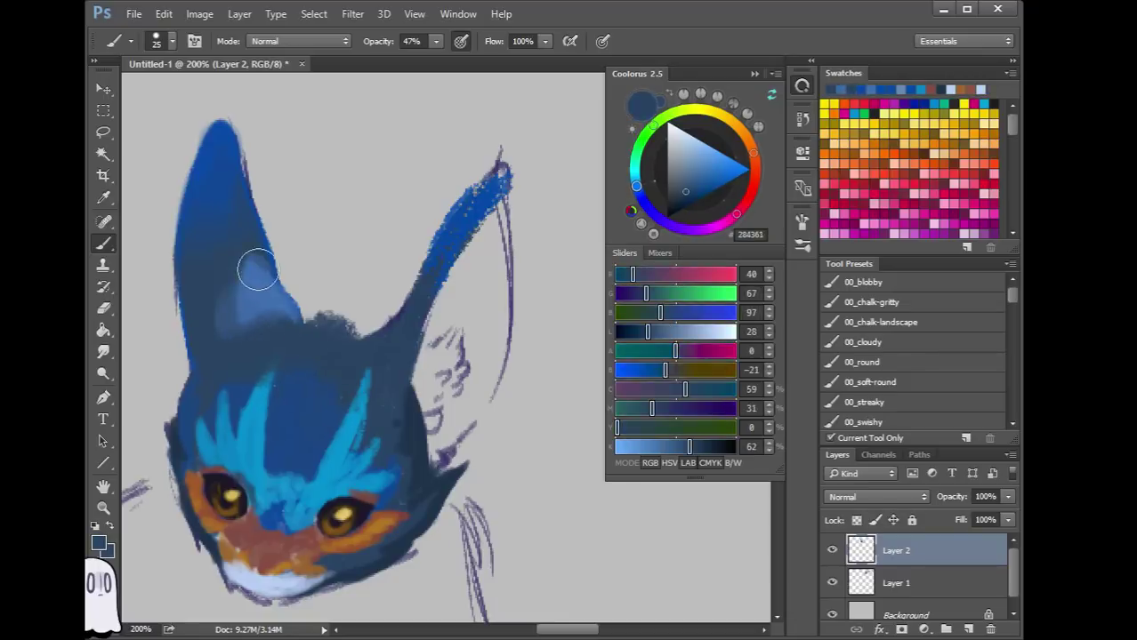
Clean up the left ear's outline and sharpen its tip to a point
mouse_move(200, 290)
mouse_down()
mouse_move(180, 230)
mouse_move(193, 187)
mouse_move(213, 208)
mouse_move(188, 180)
mouse_up()
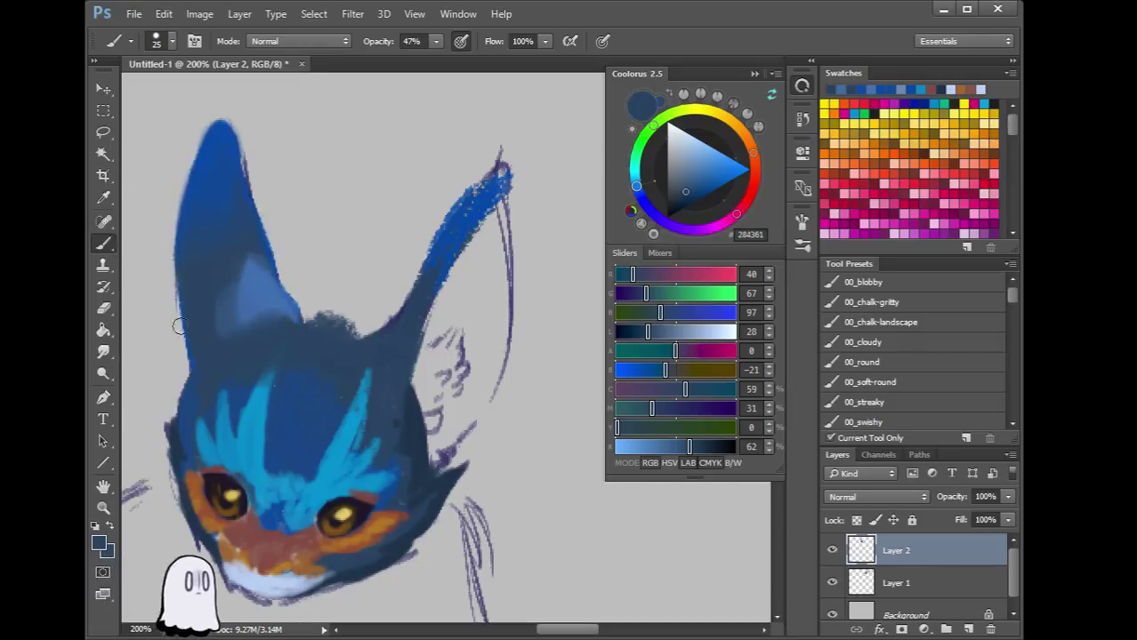
mouse_move(178, 200)
mouse_down()
mouse_move(197, 137)
mouse_move(223, 117)
mouse_move(189, 158)
mouse_move(236, 111)
mouse_move(246, 133)
mouse_move(229, 119)
mouse_move(251, 178)
mouse_up()
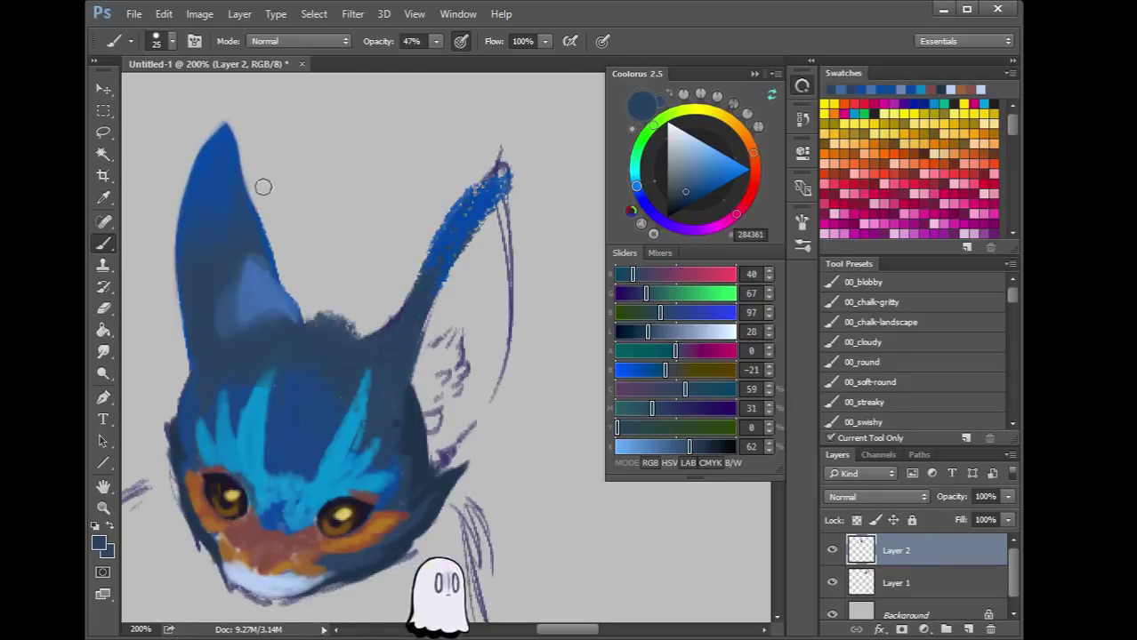
Sample the reddish brown (834F46) from the muzzle and smooth the nose area with it
mouse_move(304, 411)
mouse_down()
mouse_move(311, 343)
mouse_move(300, 317)
mouse_move(329, 251)
mouse_move(318, 244)
mouse_up()
alt+click(269, 391)
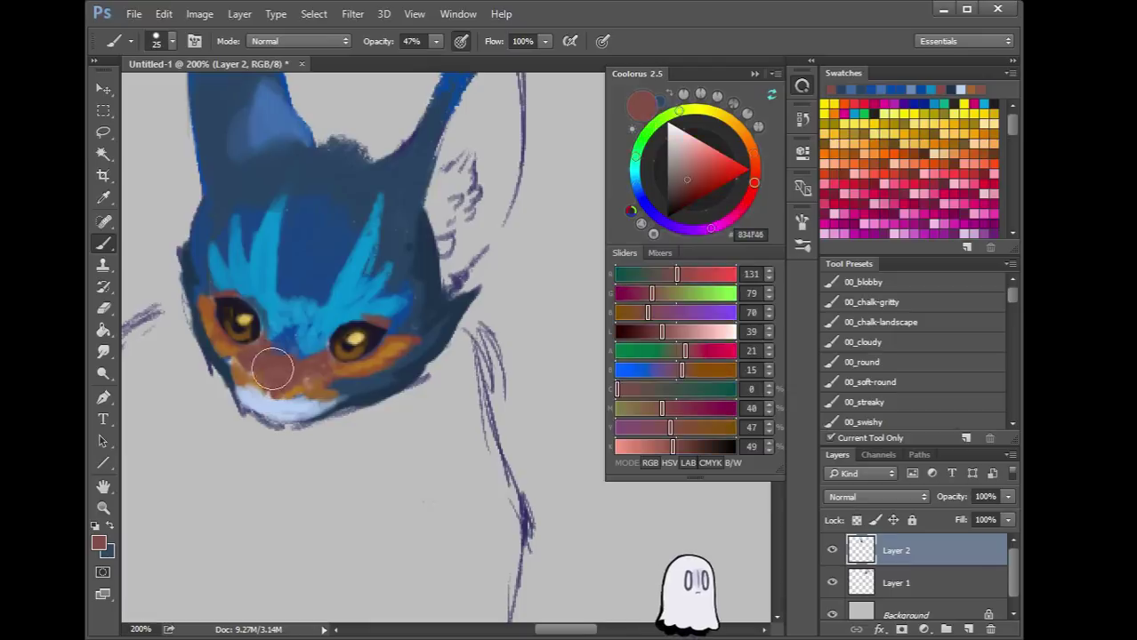
drag(284, 365, 291, 373)
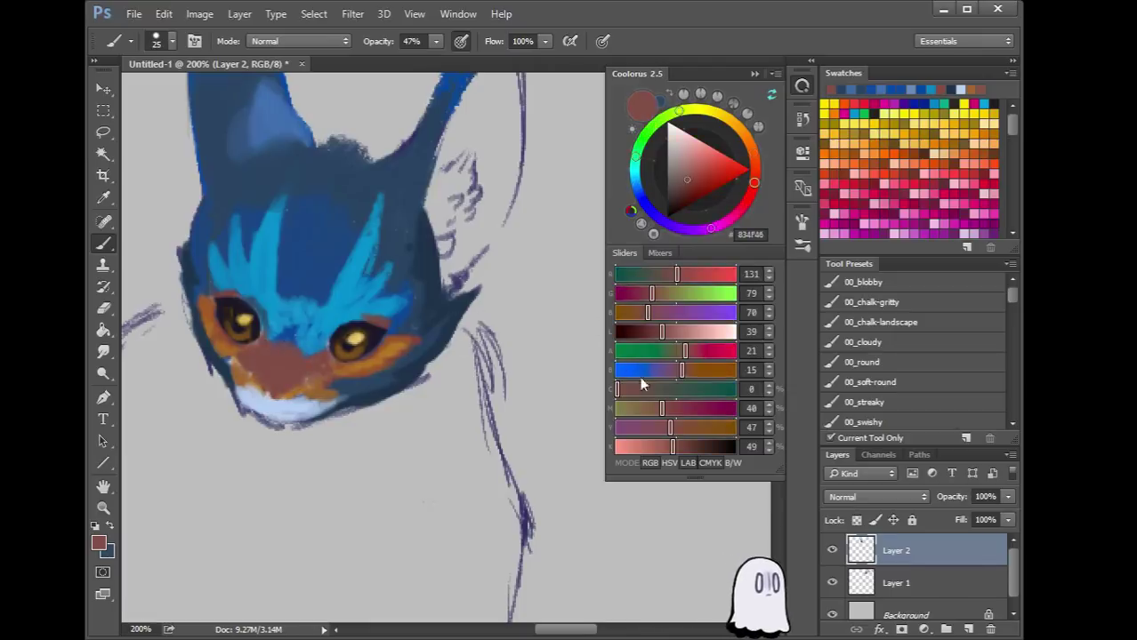
Mix a lighter tan (R 175, G 127, B 93) and paint a highlight on the nose with a size 9 brush
drag(669, 444, 653, 443)
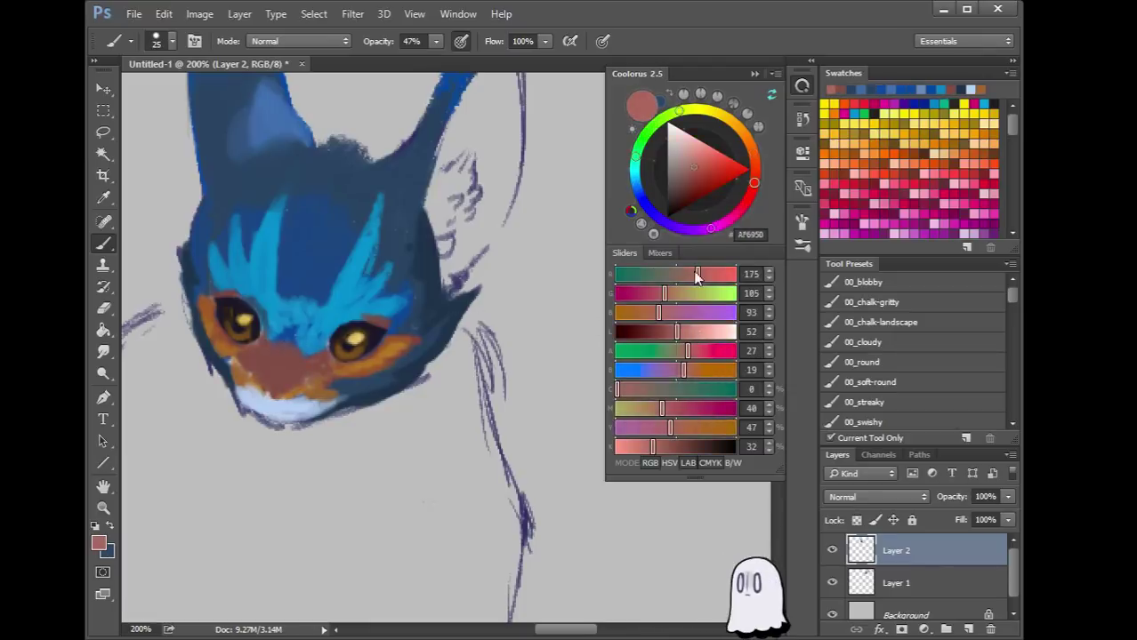
click(675, 294)
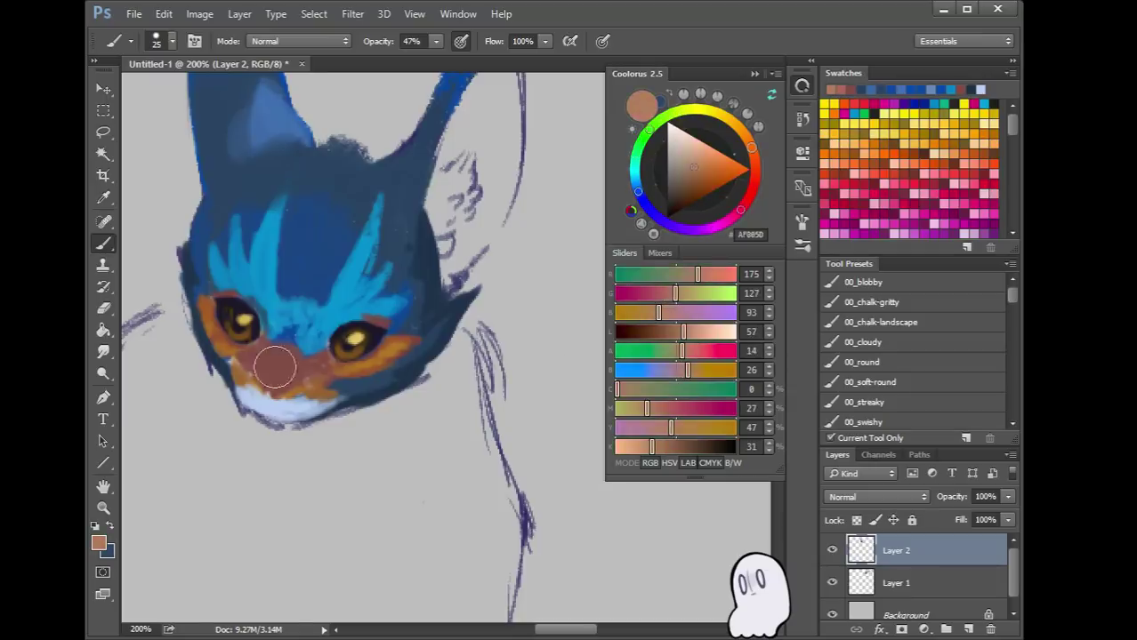
key(bracketleft)
key(bracketleft)
key(bracketleft)
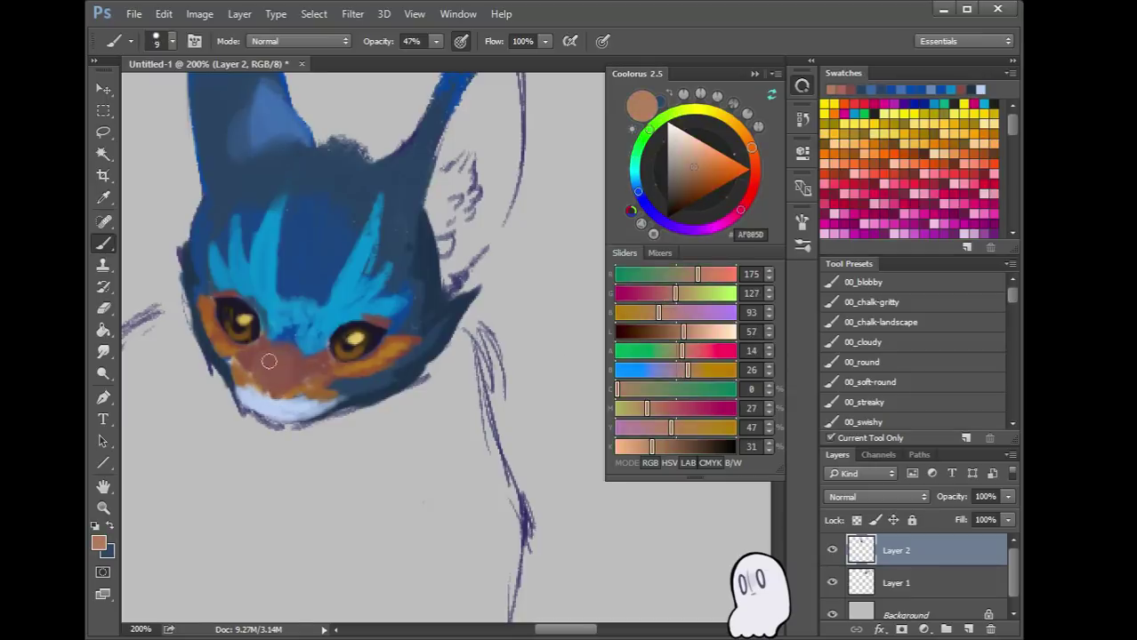
mouse_move(282, 357)
mouse_down()
mouse_move(275, 371)
mouse_move(261, 362)
mouse_up()
Flip the canvas horizontally and refine the outer cheek's orange patch with sampled dark blue (294462) and orange (AF7125) at size 4
mouse_move(351, 426)
mouse_down()
mouse_move(443, 299)
mouse_move(353, 447)
mouse_move(426, 385)
mouse_up()
key(ctrl+shift+h)
alt+click(318, 329)
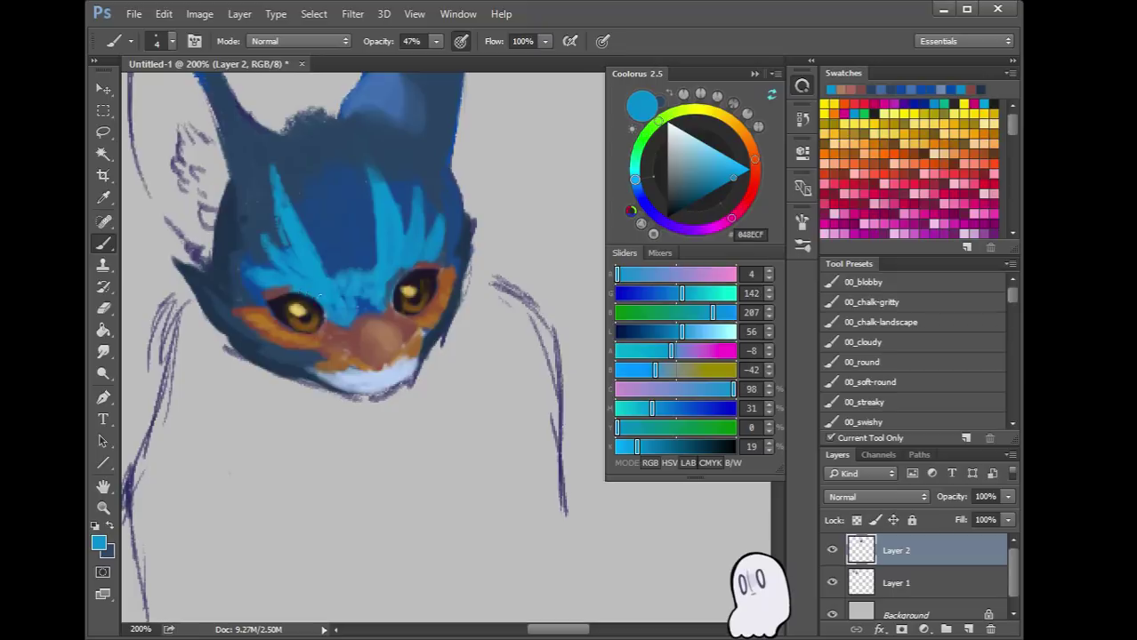
alt+click(214, 290)
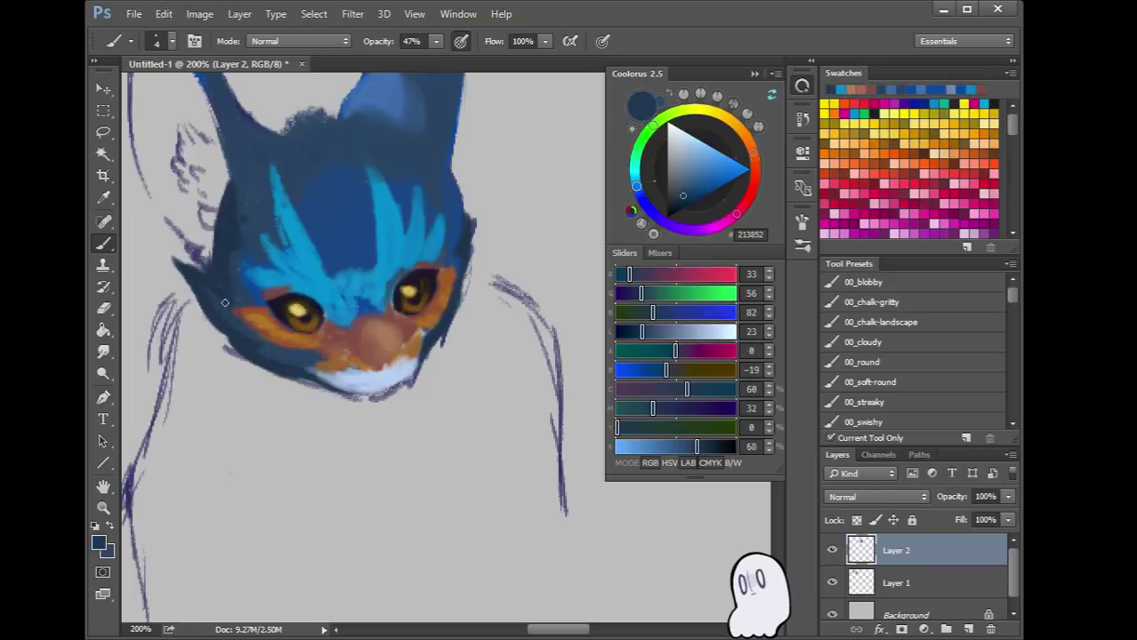
alt+click(250, 346)
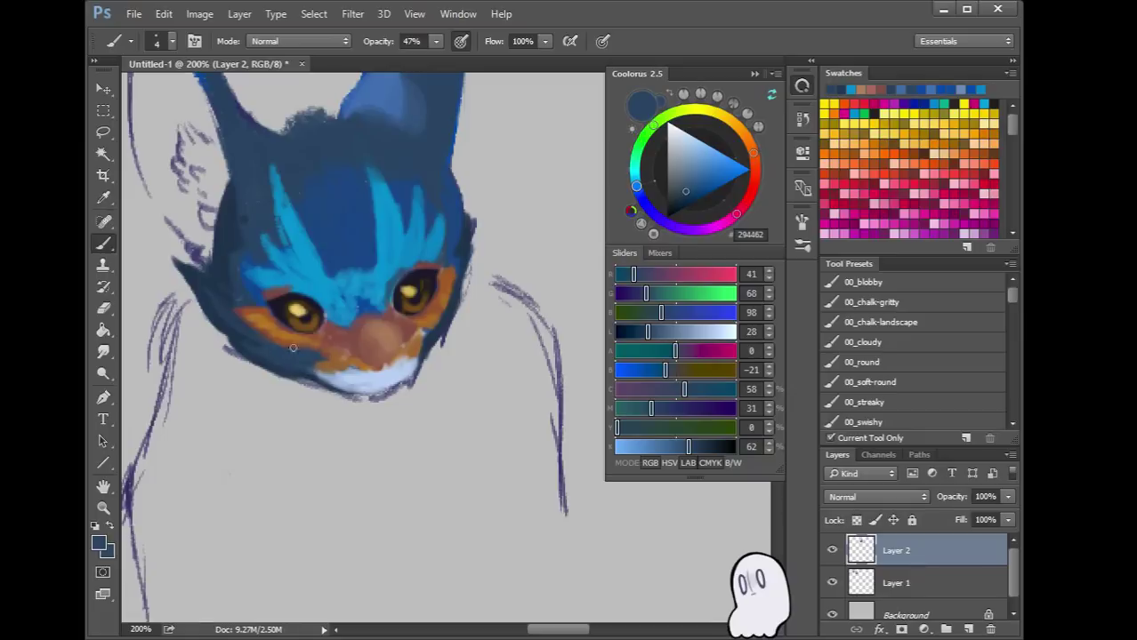
drag(251, 325, 279, 333)
alt+click(257, 310)
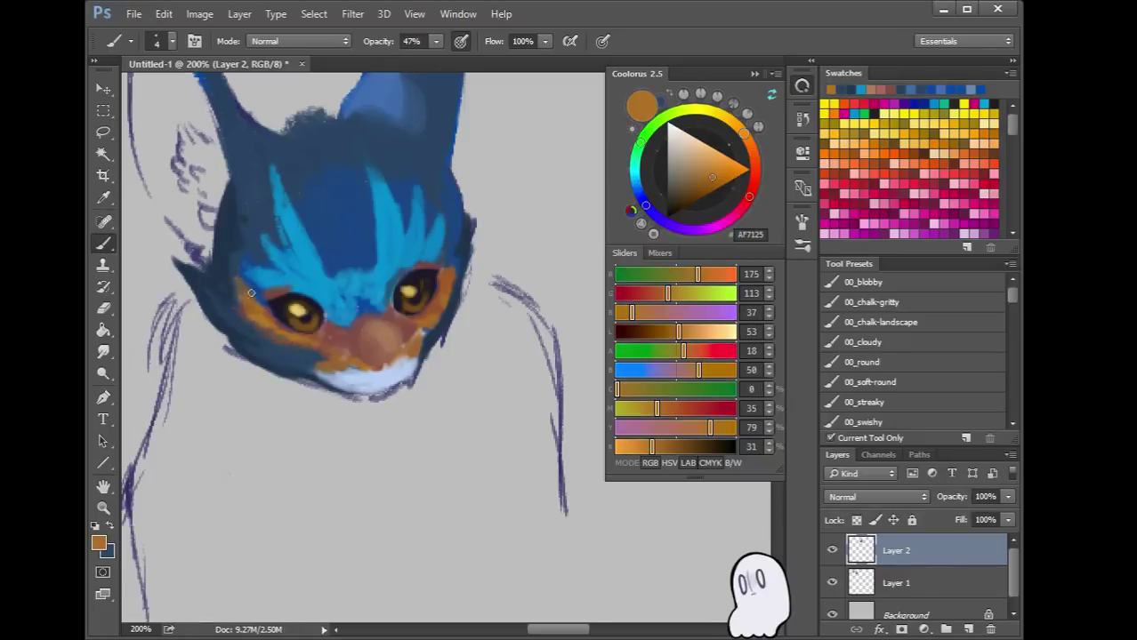
drag(256, 297, 251, 286)
Switch to the 91 px slanted bristle brush, undo the last stroke, and blend the orange patch's outer edge while reducing the size to 15
right_click(253, 312)
click(381, 534)
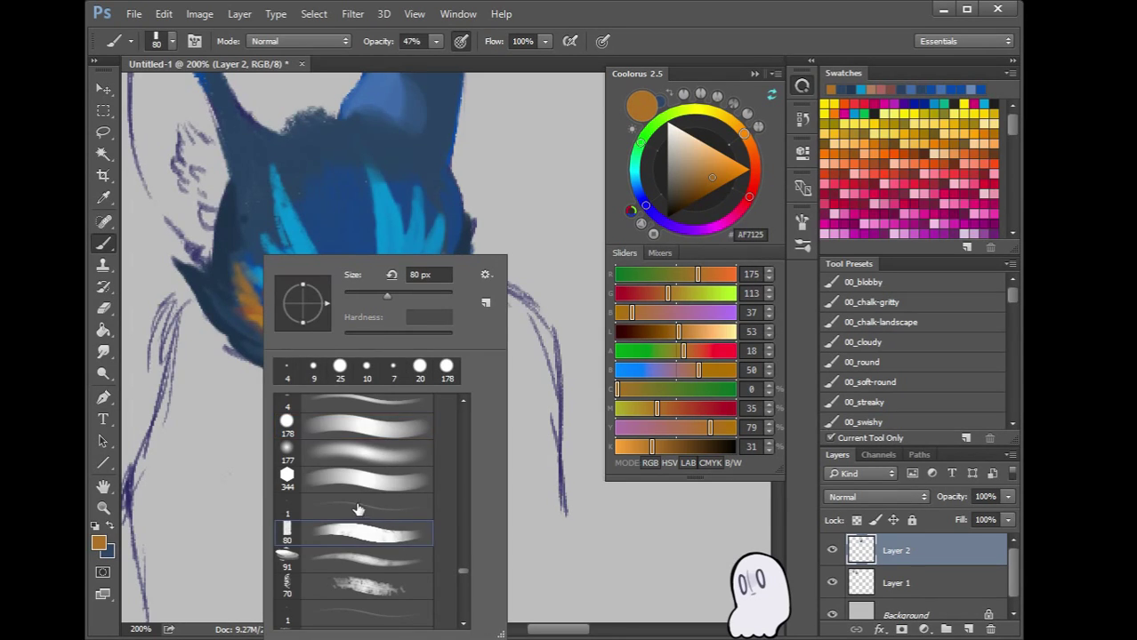
click(363, 560)
click(280, 206)
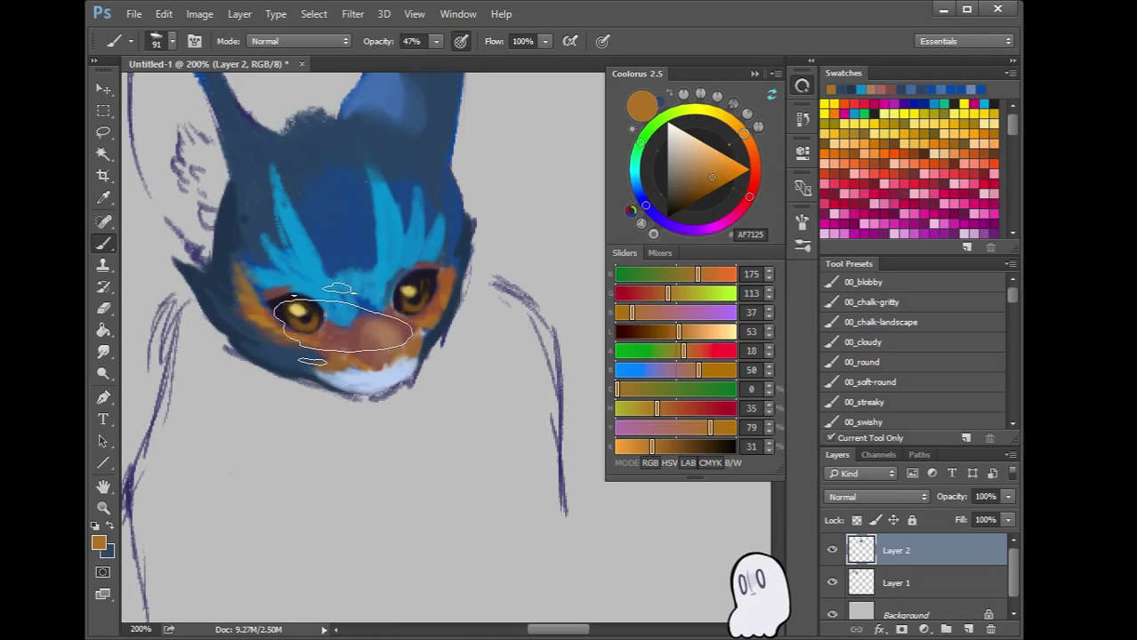
key(ctrl+z)
key(bracketleft)
key(bracketleft)
key(bracketleft)
key(bracketleft)
key(bracketleft)
key(bracketleft)
key(bracketleft)
key(bracketleft)
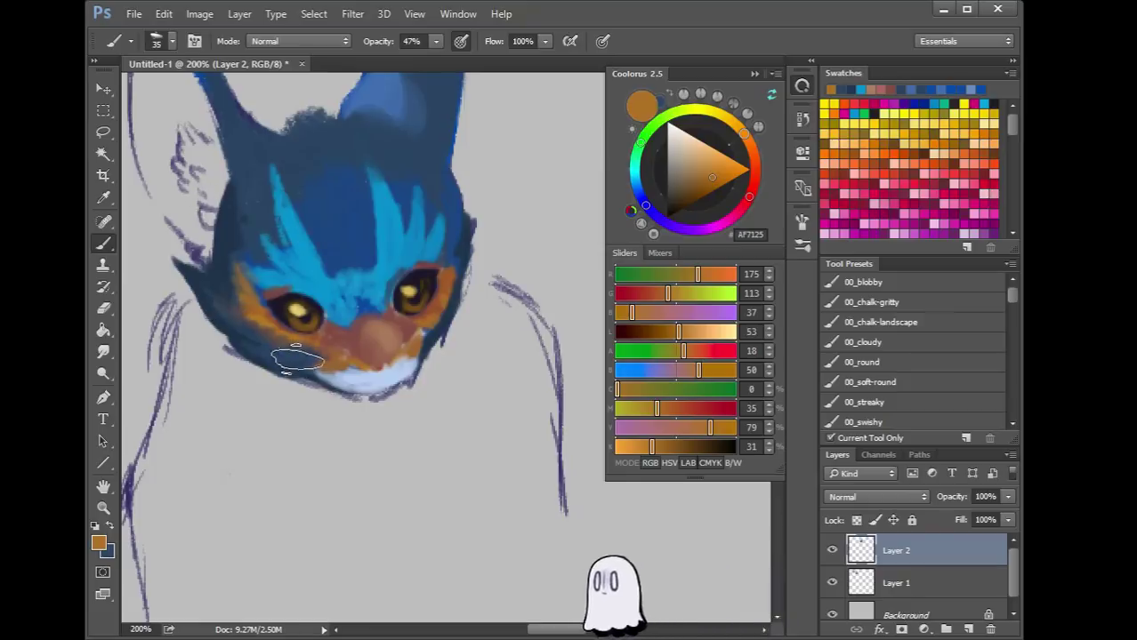
key(bracketleft)
key(bracketleft)
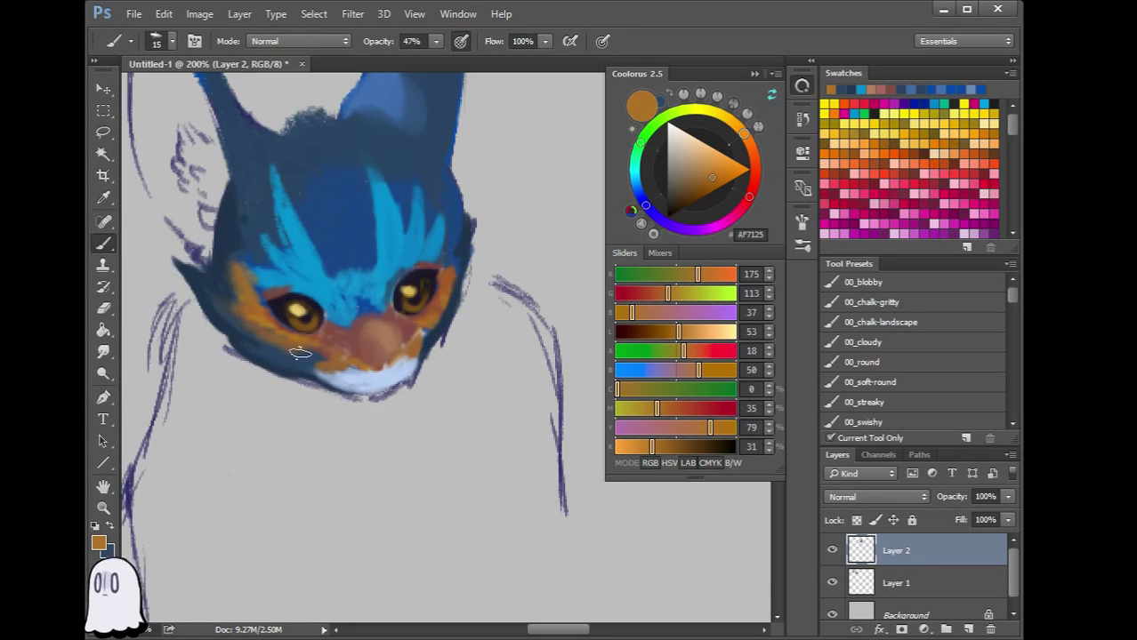
Blend dark blue (294462) along the cheek's lower edge and extend the pale blue (B7CFF3) chin along the jaw
key(alt)
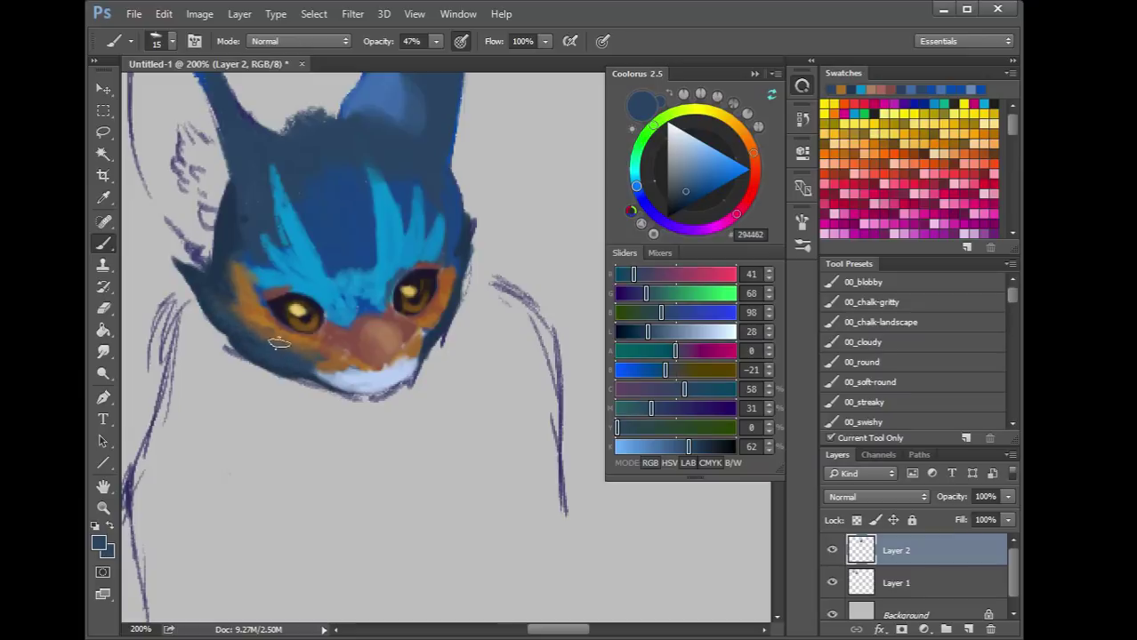
alt+click(356, 372)
mouse_move(356, 372)
mouse_down()
mouse_move(282, 365)
mouse_move(334, 383)
mouse_move(279, 358)
mouse_up()
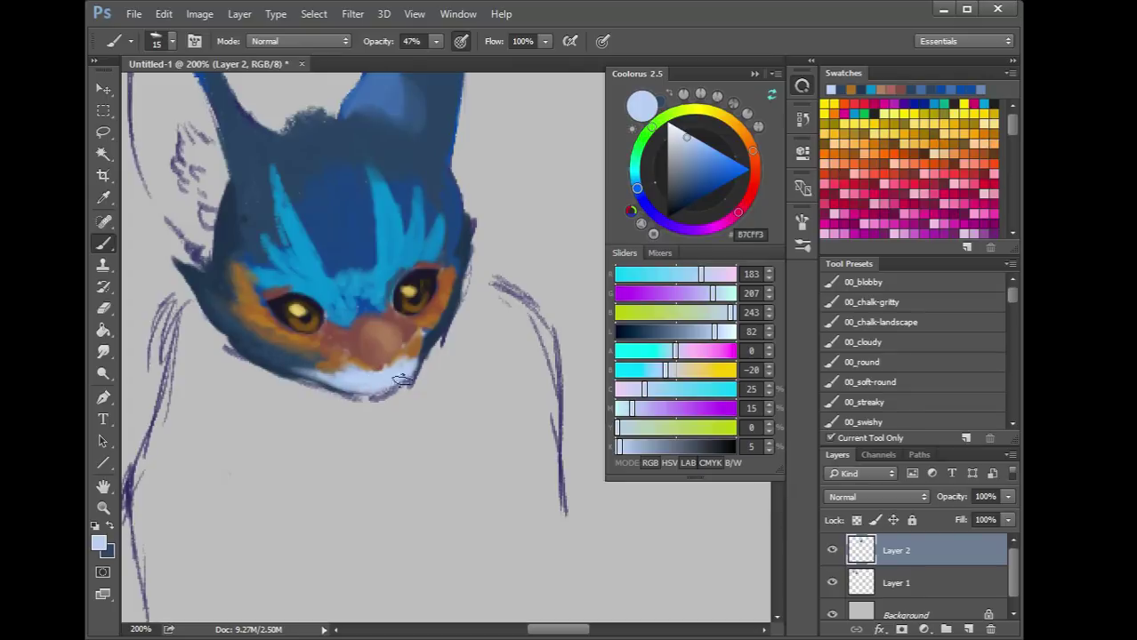
Blend the nose highlight into the muzzle with tan (AA7B5A) and touch up the eye patches with orange (A96627)
alt+click(349, 341)
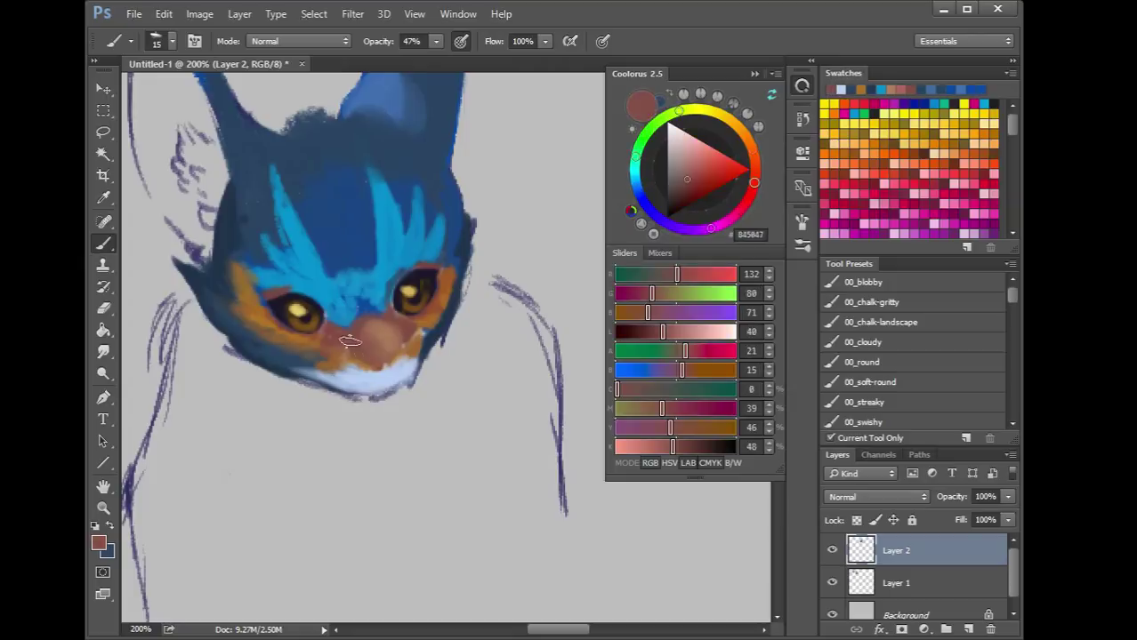
alt+click(373, 355)
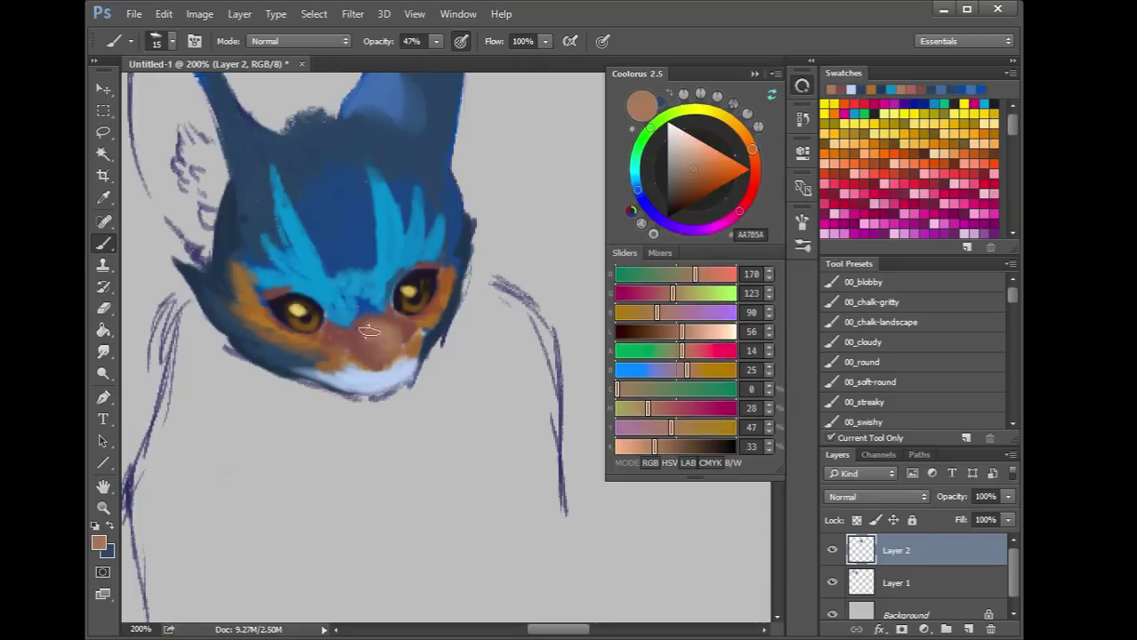
drag(368, 326, 347, 338)
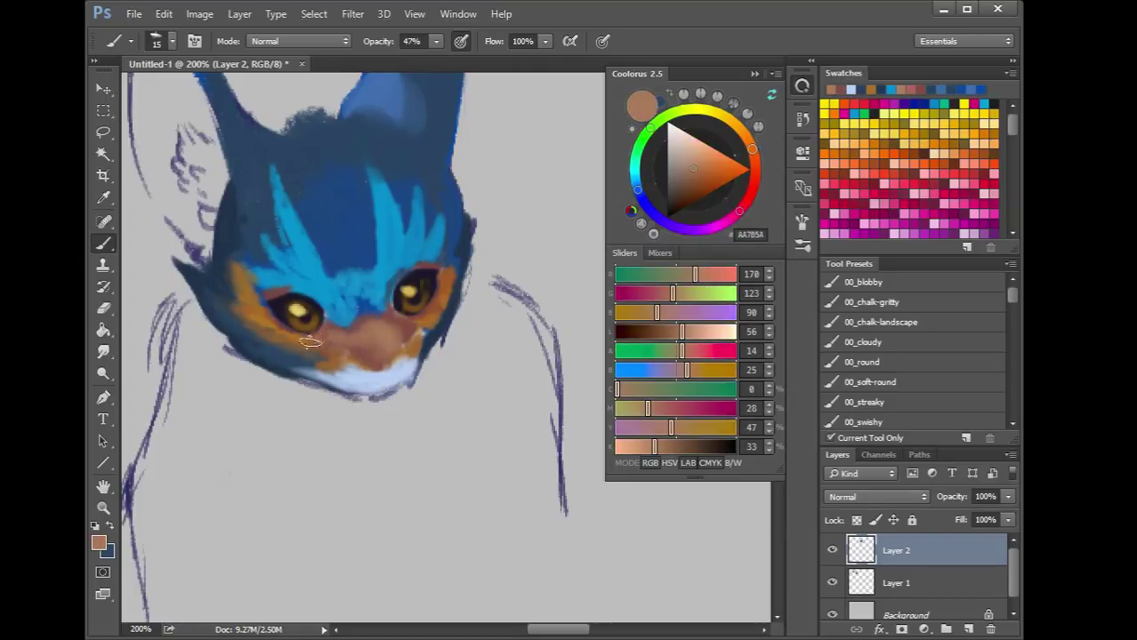
alt+click(253, 358)
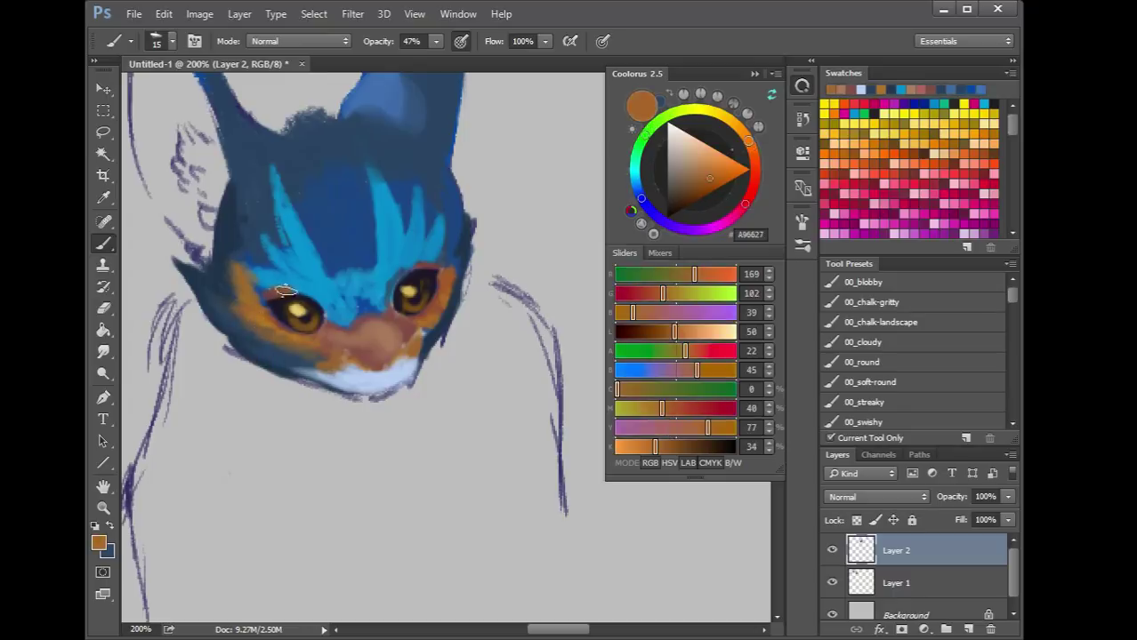
drag(424, 264, 444, 290)
Flip the canvas back and darken the eye outlines with near-black (1C1728) at brush size 8
key(ctrl+shift+h)
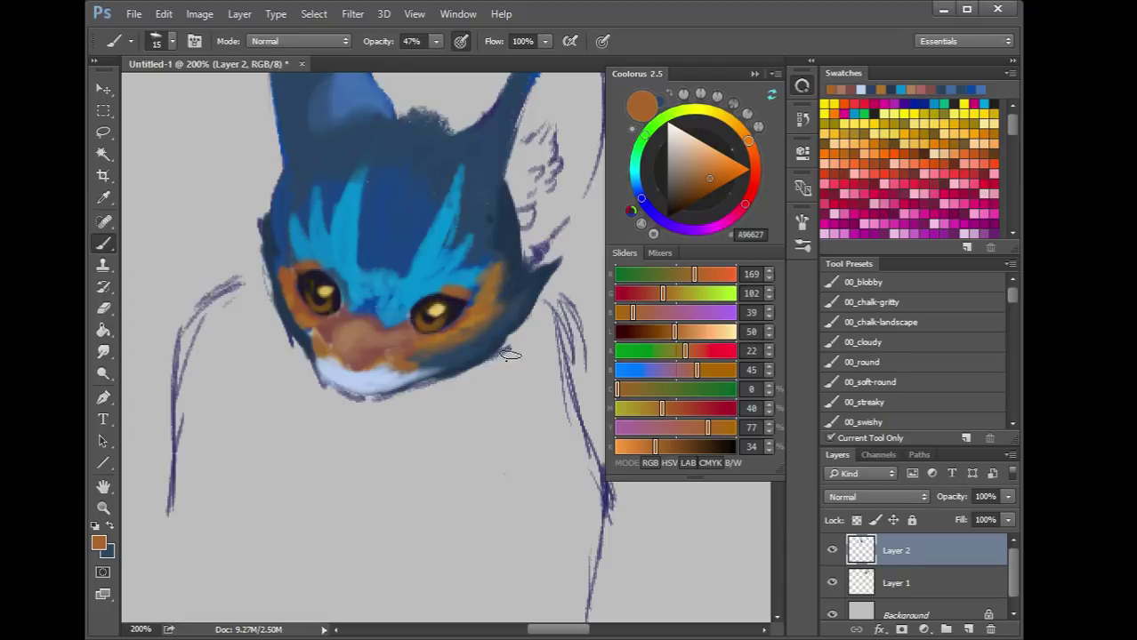
alt+click(313, 306)
key(bracketleft)
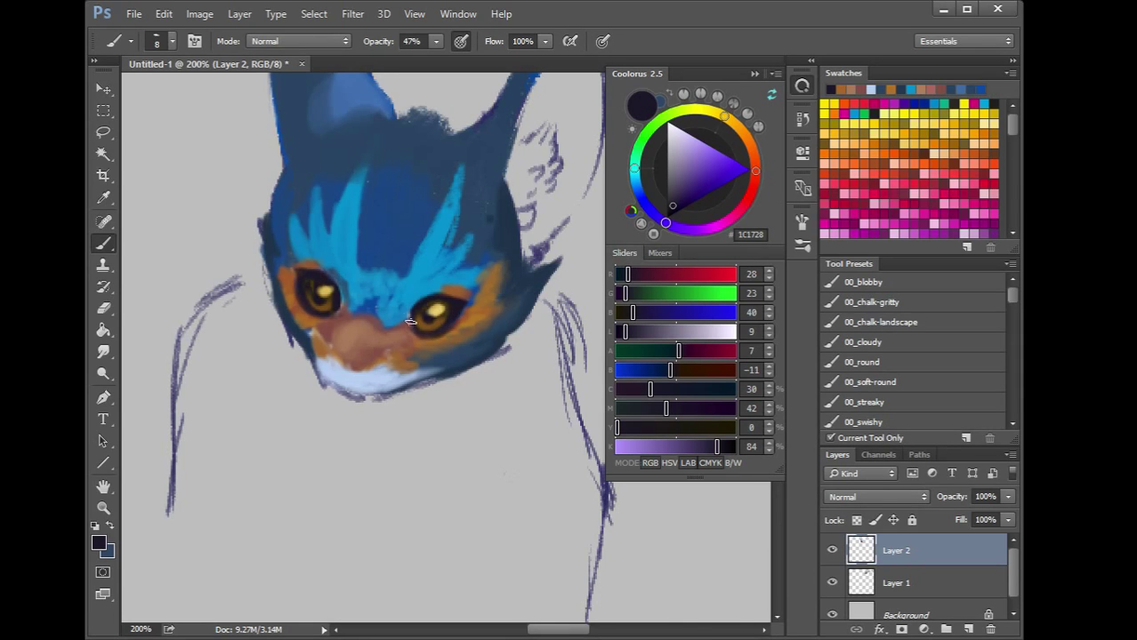
Switch to the 15 px round brush and blend the forehead between the cyan stripes with sampled blues (0F81C1, 174786, 0B77BE)
right_click(361, 297)
drag(564, 571, 561, 619)
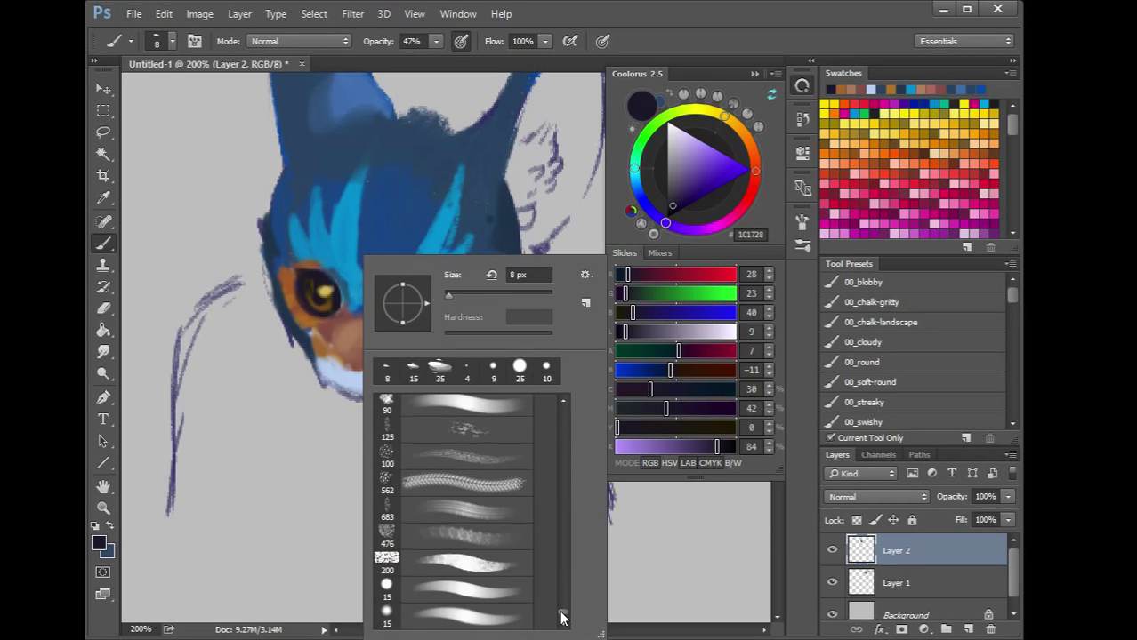
click(487, 589)
click(238, 292)
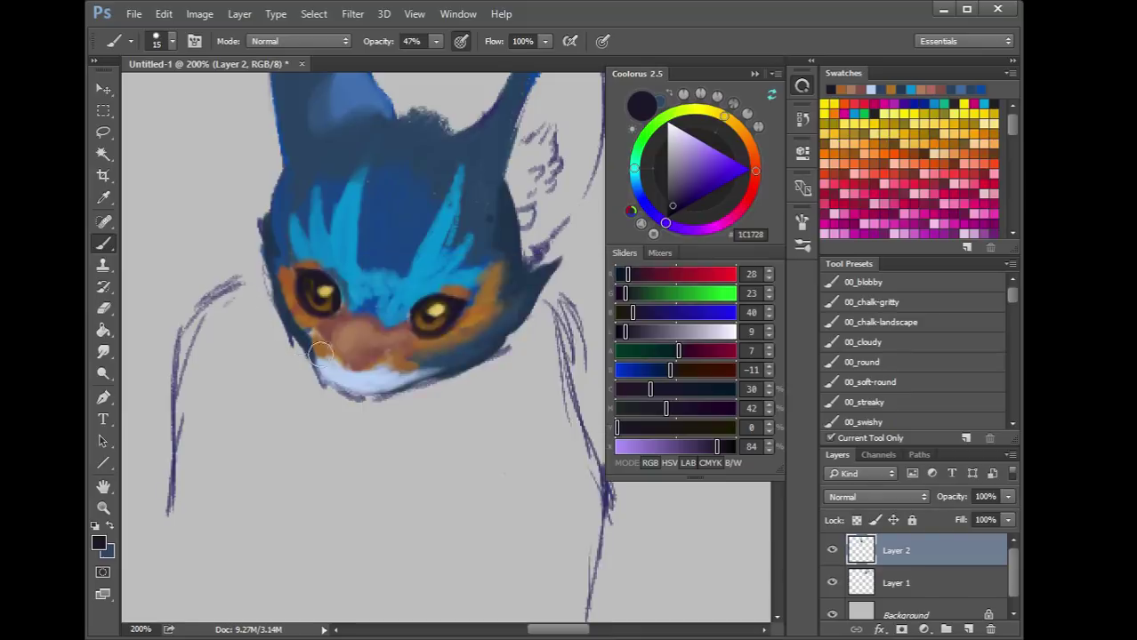
alt+click(363, 347)
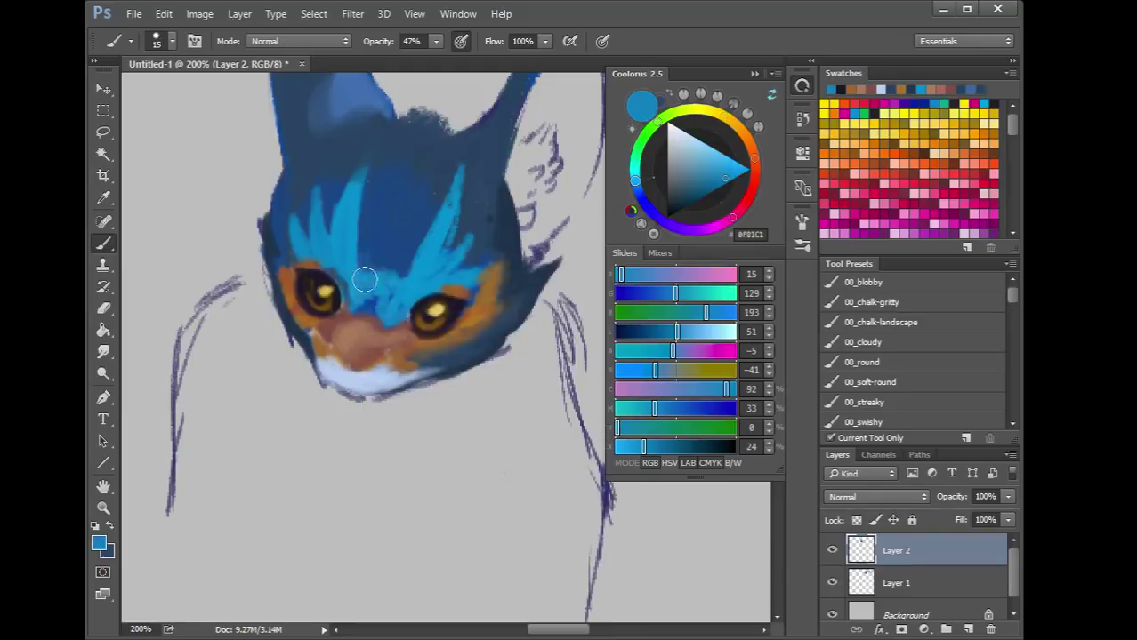
alt+click(373, 222)
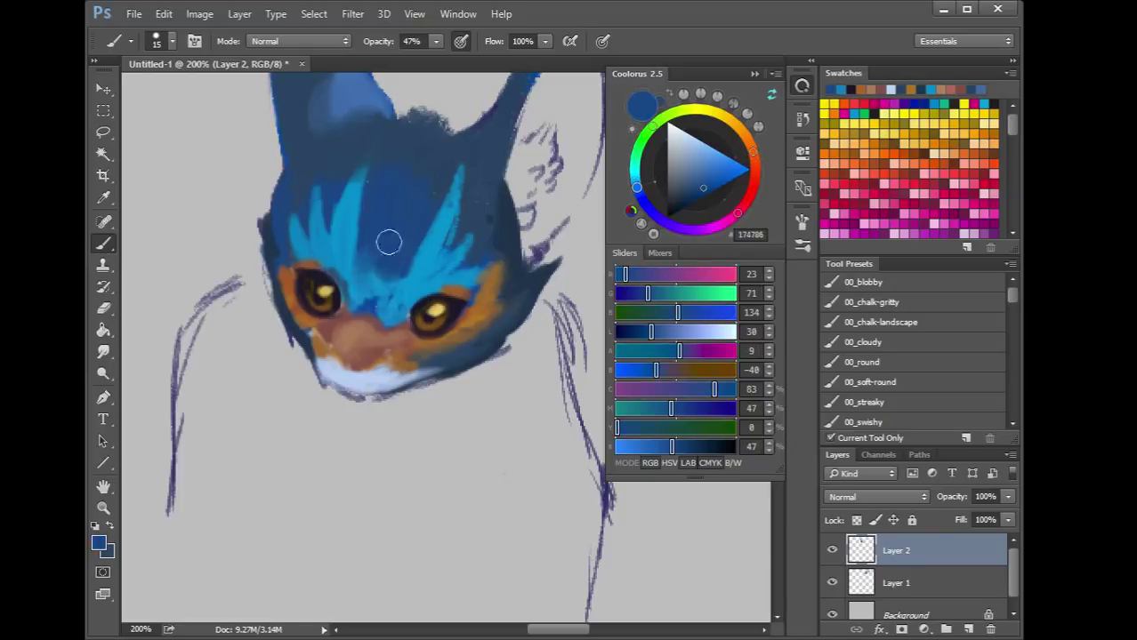
alt+click(372, 328)
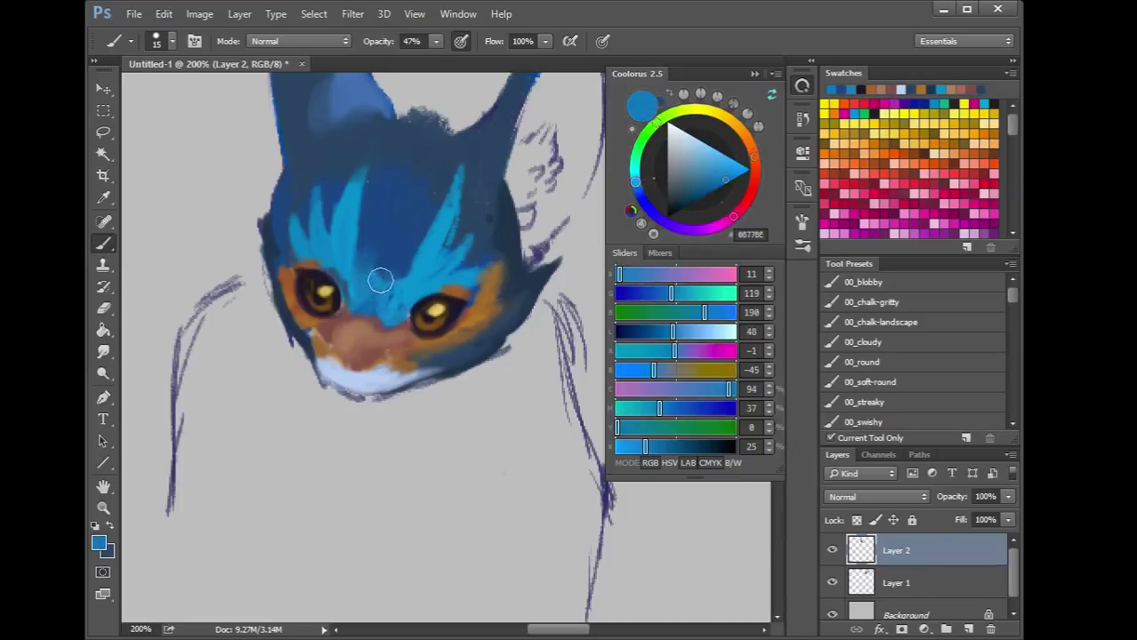
Add small feathery strokes between the forehead stripes at size 6 and refine the cyan stripe tips with 058DCD
key(bracketleft)
key(bracketleft)
key(bracketleft)
key(bracketleft)
key(bracketleft)
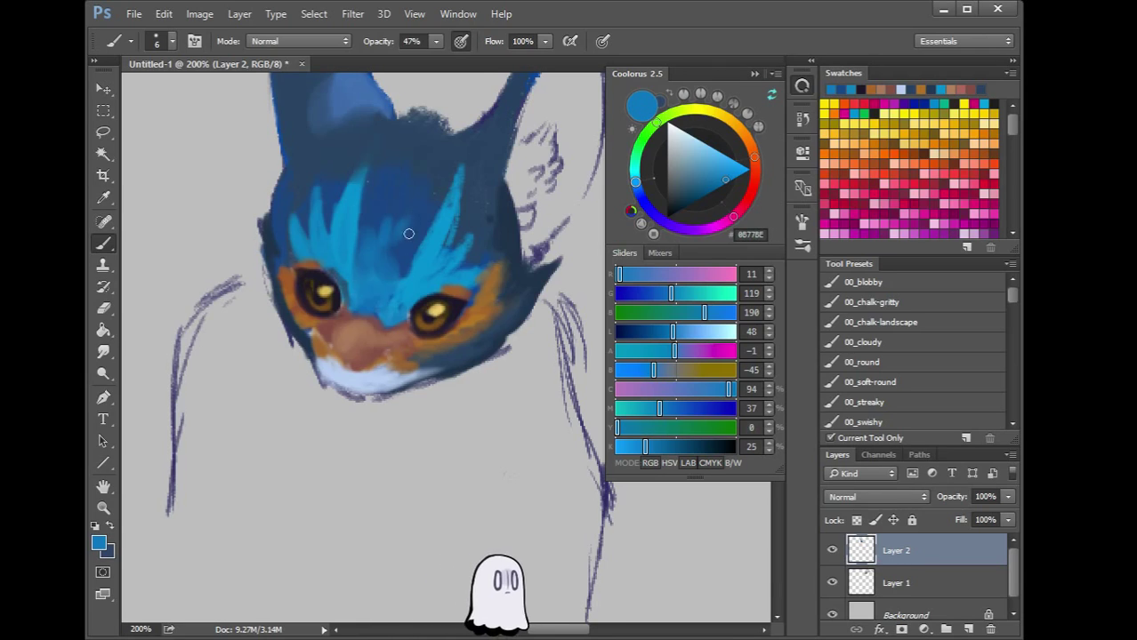
alt+click(345, 253)
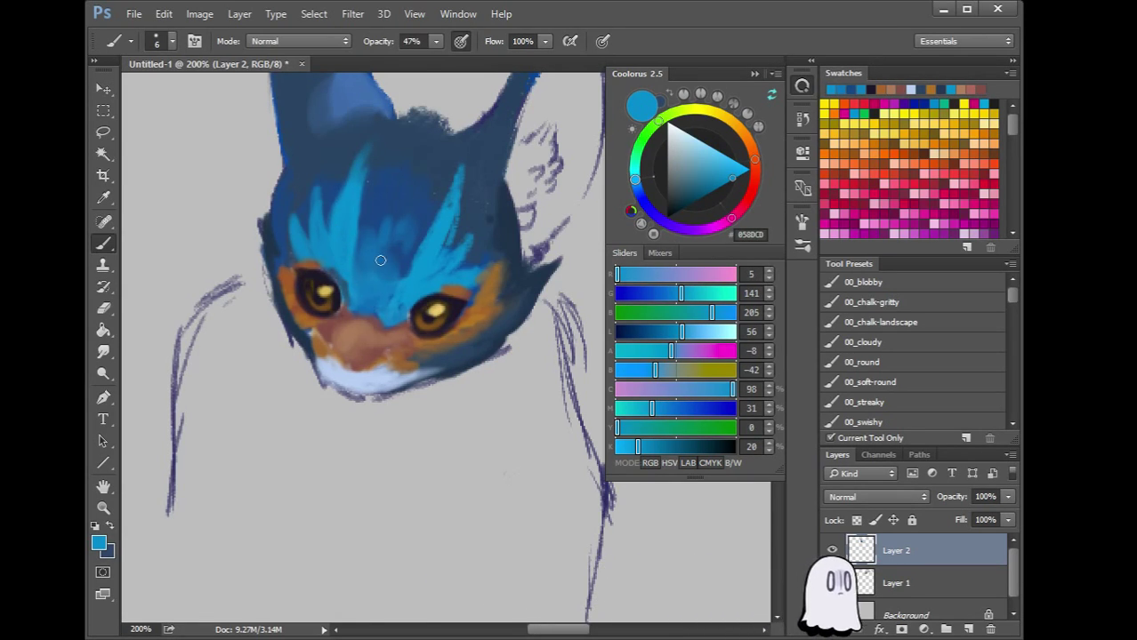
alt+click(415, 229)
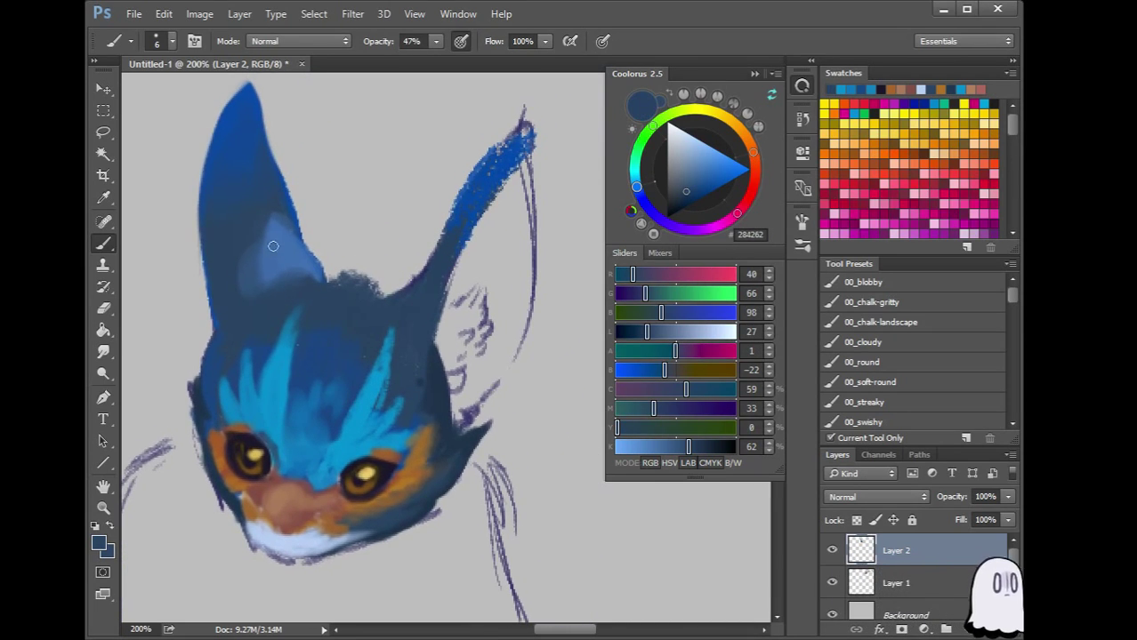
Widen and smooth the left ear's light blue inner patch with sampled blues (406FB1, 32537E) at size 15
alt+click(285, 250)
key(bracketright)
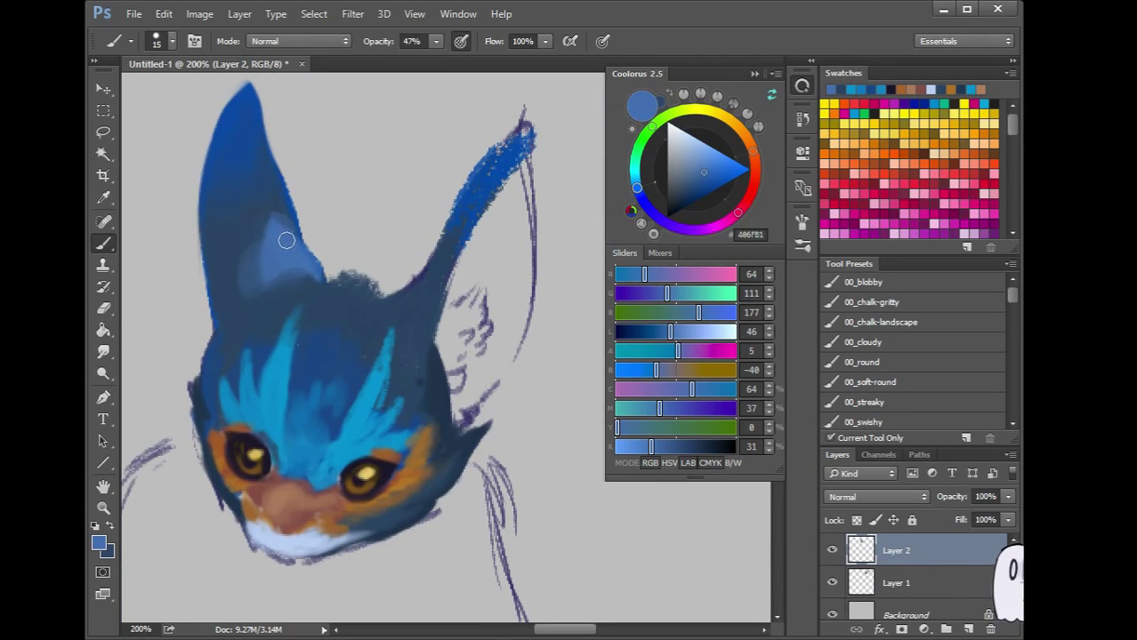
key(bracketright)
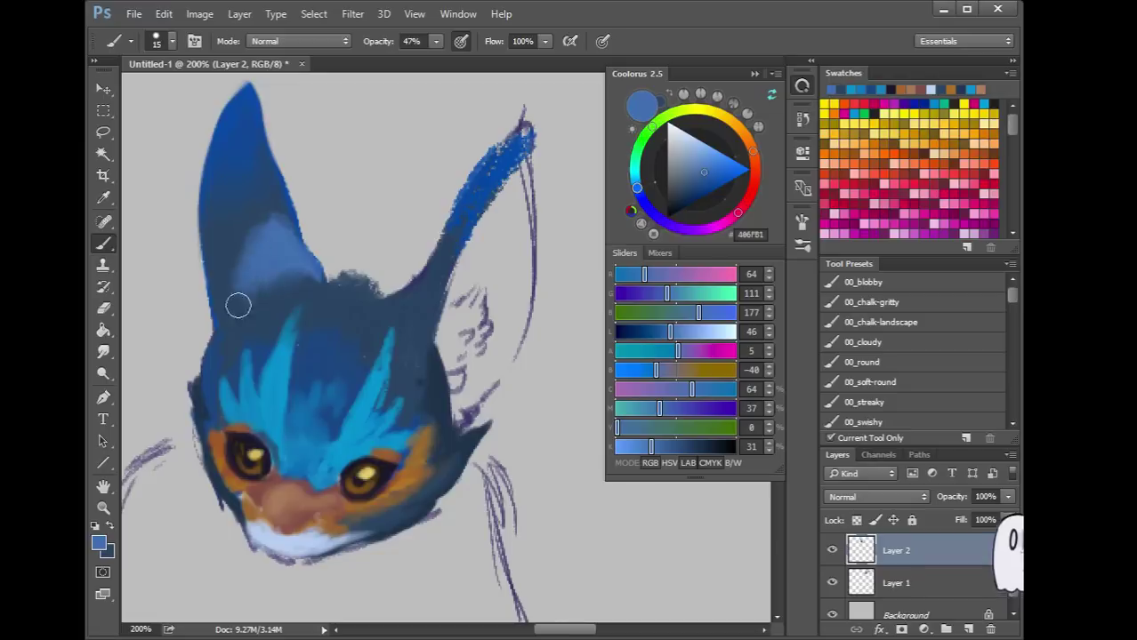
alt+click(232, 289)
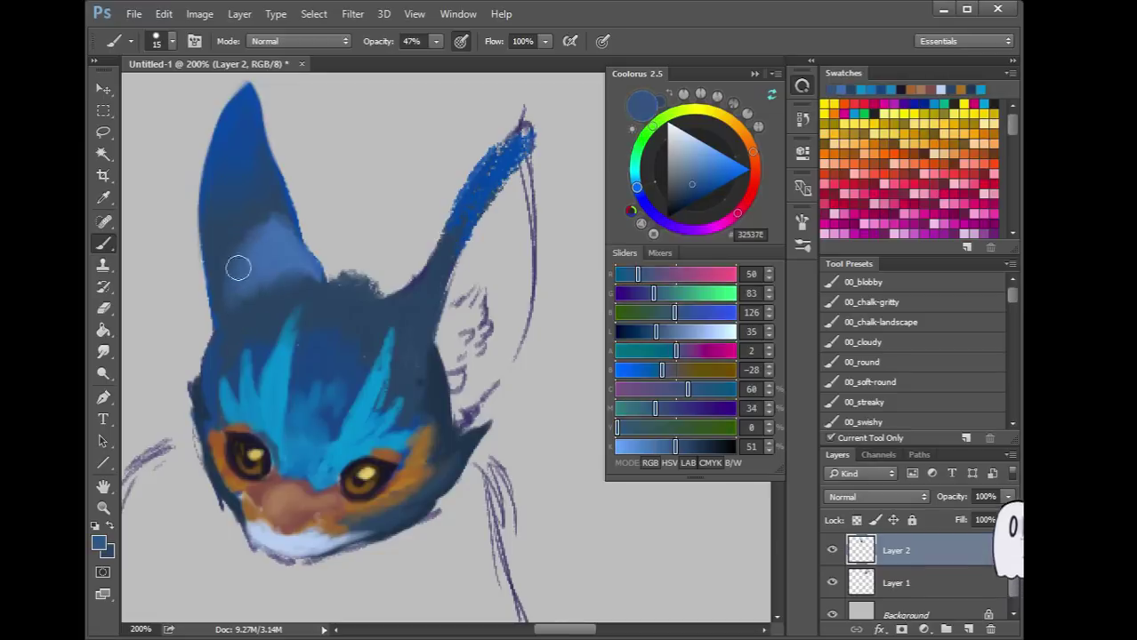
alt+click(283, 242)
mouse_move(249, 251)
mouse_down()
mouse_move(284, 239)
mouse_move(258, 240)
mouse_move(264, 232)
mouse_move(280, 237)
mouse_move(259, 256)
mouse_move(292, 249)
mouse_move(277, 238)
mouse_move(309, 263)
mouse_move(285, 238)
mouse_move(312, 279)
mouse_up()
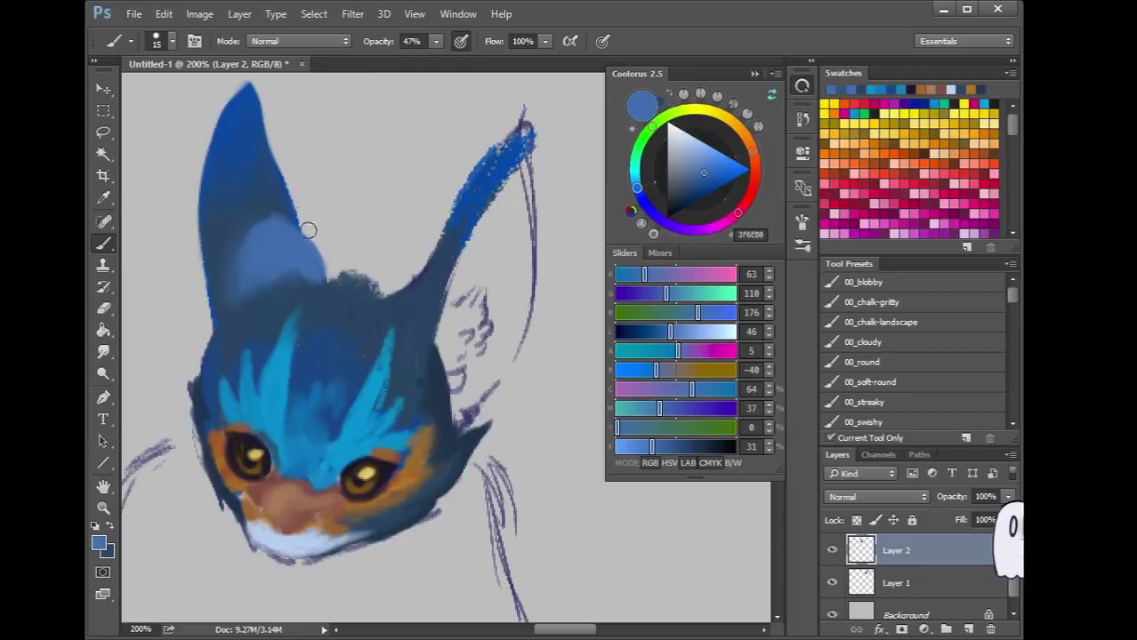
drag(305, 228, 330, 268)
Blend deep blue (10489A) down the left ear's inner edge and soften the light patch's top with 3F6EAF at size 7
alt+click(241, 114)
mouse_move(249, 128)
mouse_down()
mouse_move(279, 206)
mouse_move(260, 189)
mouse_move(295, 216)
mouse_up()
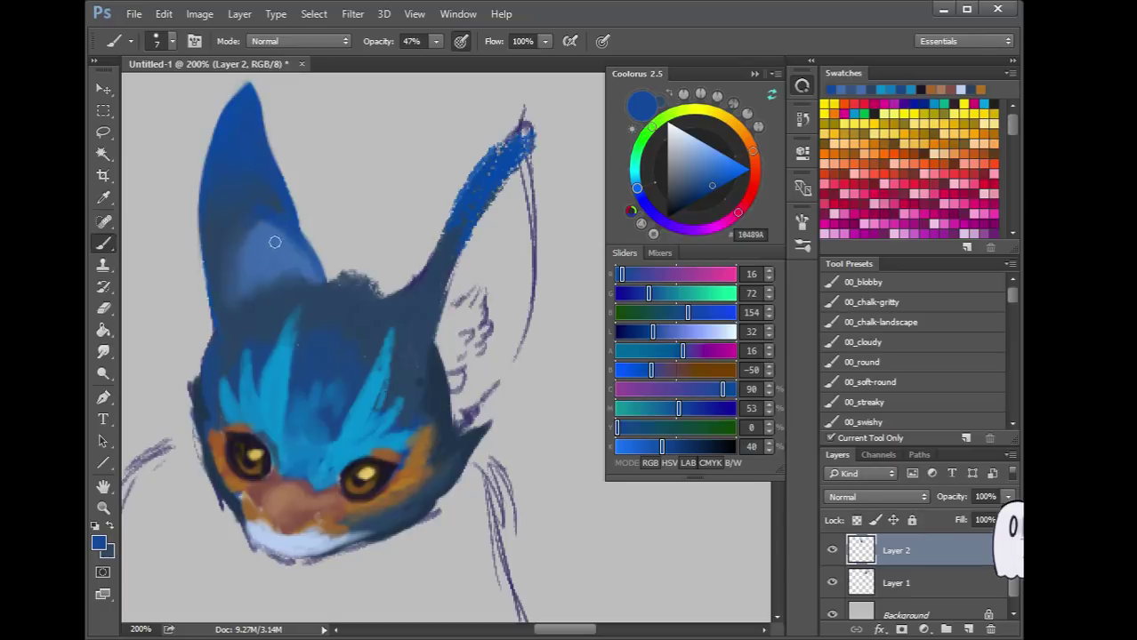
alt+click(260, 247)
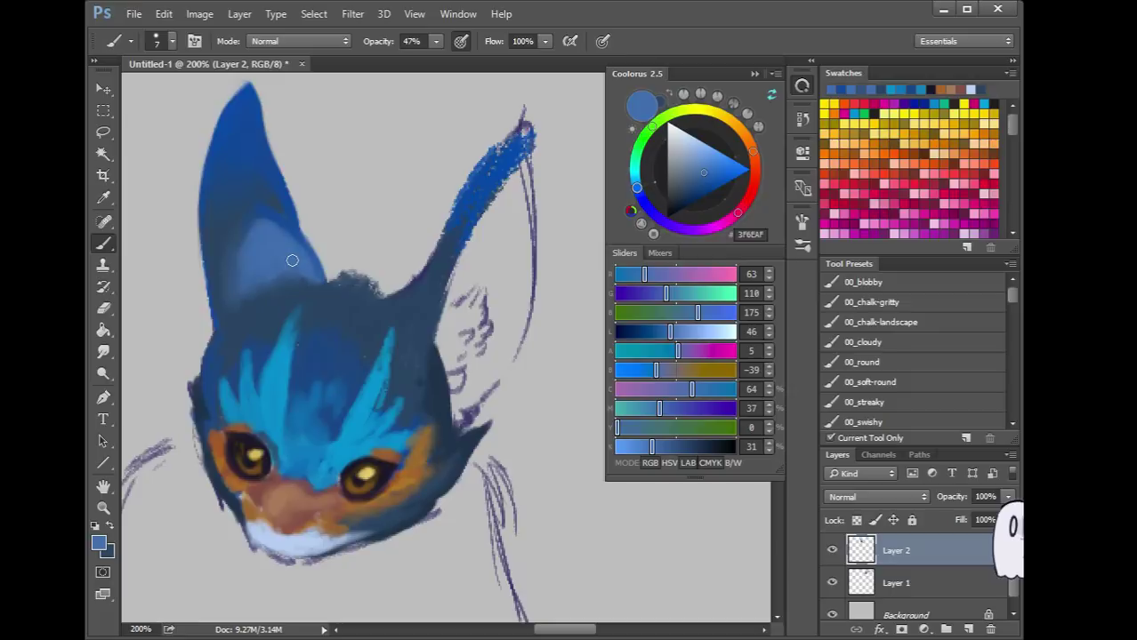
Touch up the left eye's inner corner with sampled brown 804E48 and its outer orange patch with 9E5A2D at size 7
alt+click(360, 365)
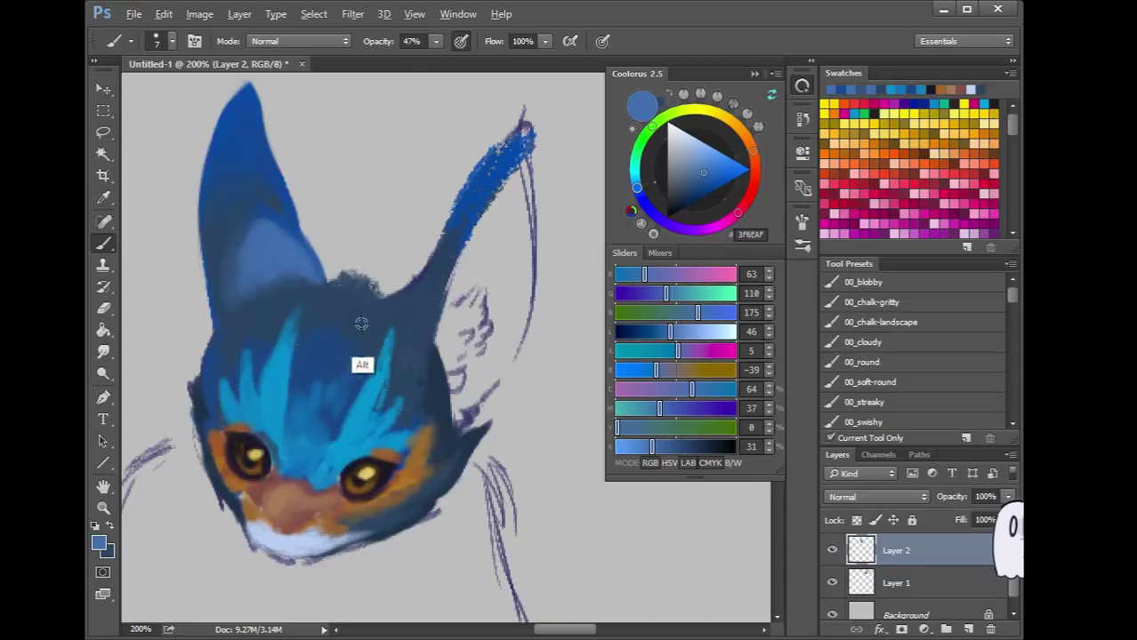
alt+click(277, 475)
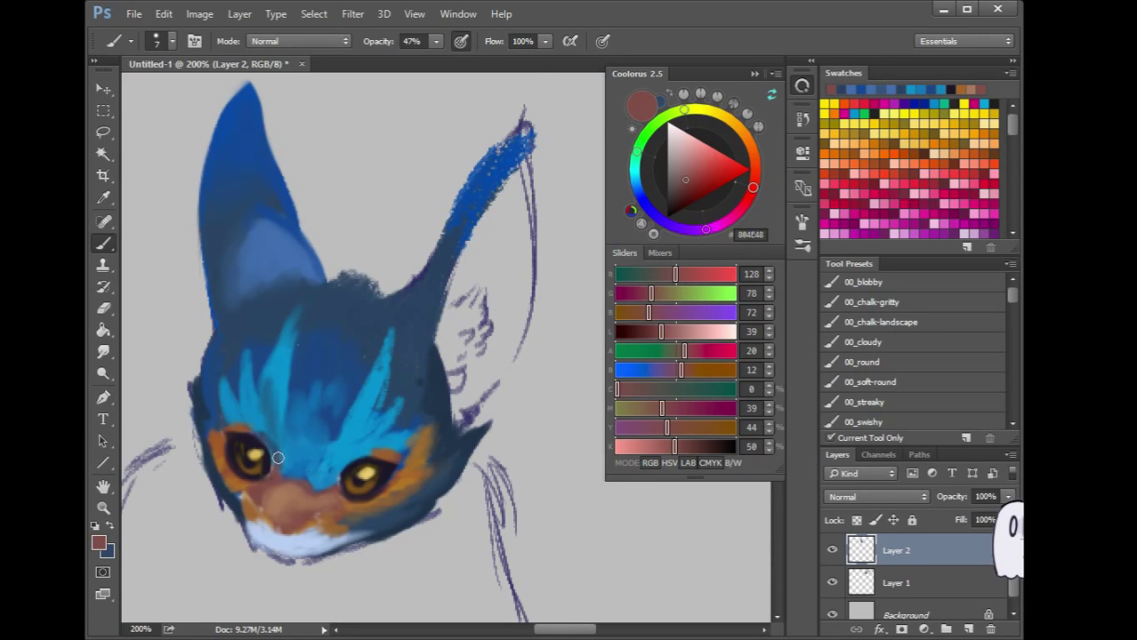
drag(289, 489, 280, 418)
alt+click(203, 377)
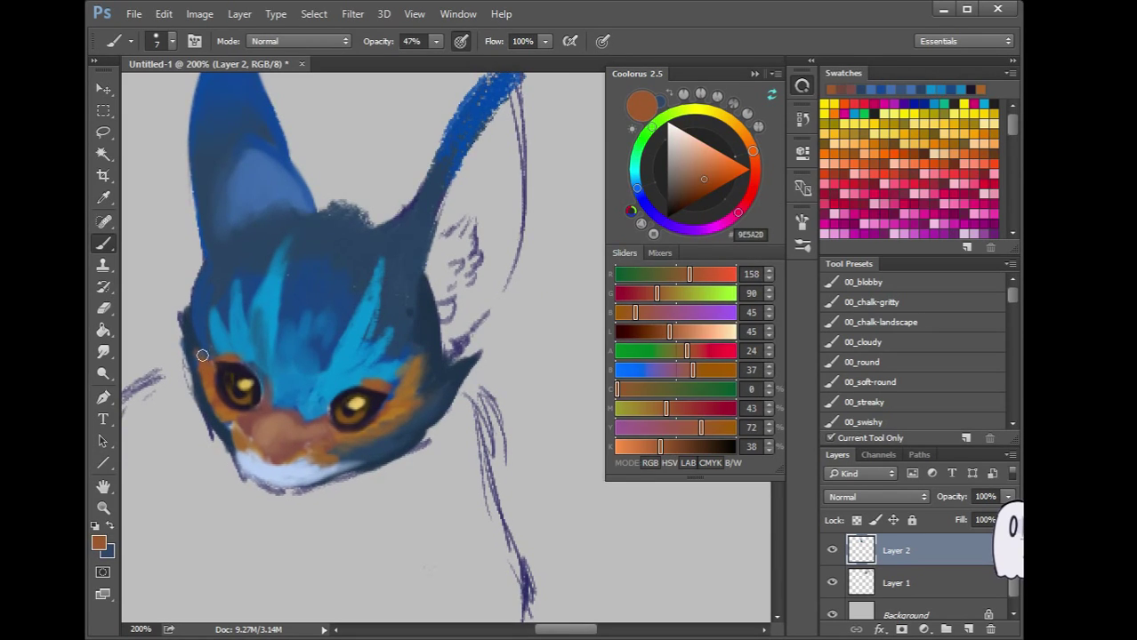
Flip the canvas horizontally and paint small nostrils under the nose with sampled dark purple 1E1928 at size 2 and 75% opacity
key(ctrl+shift+h)
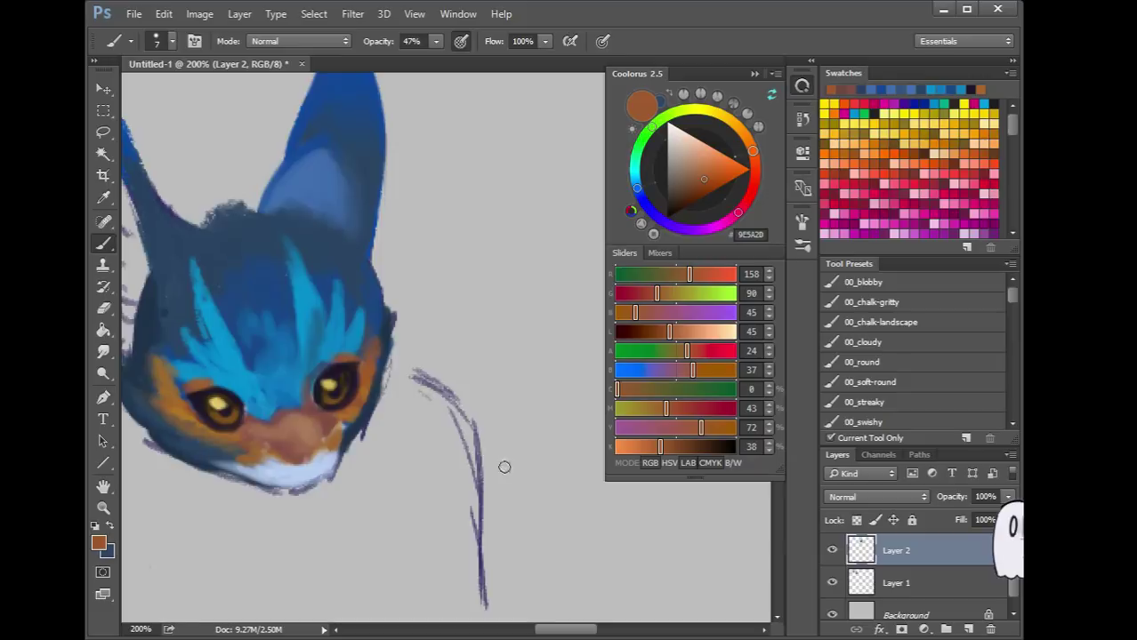
drag(343, 486, 429, 434)
alt+click(406, 336)
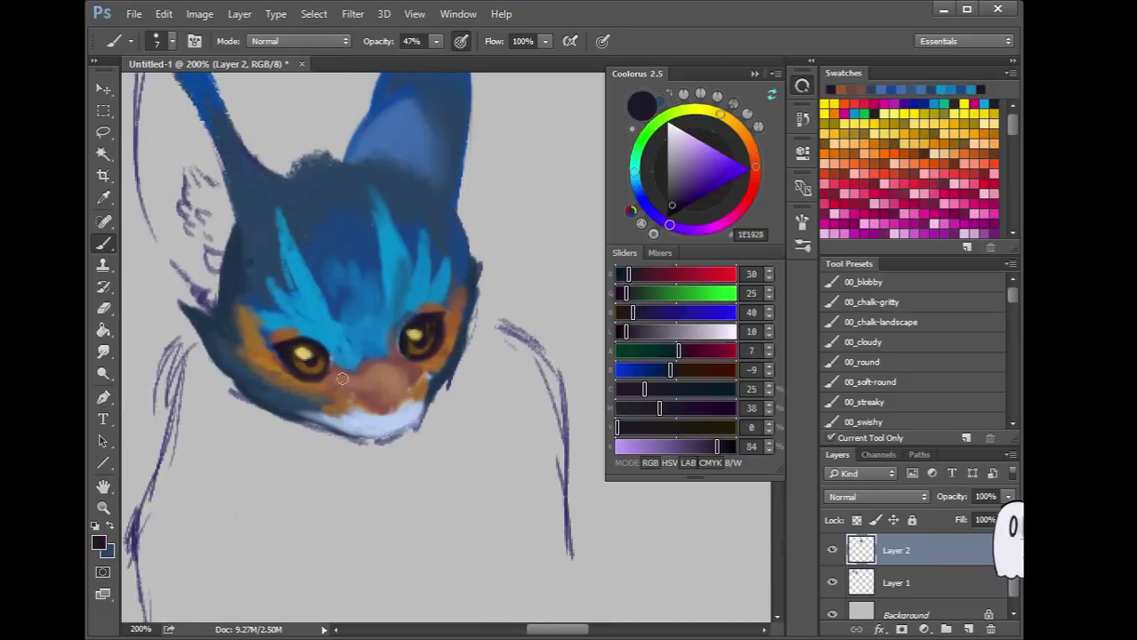
click(437, 41)
drag(436, 60, 461, 60)
key([)
key([)
key([)
click(361, 409)
Refine the nose around the nostrils with sampled browns 834D45, A87059 and 7A504F
alt+click(406, 383)
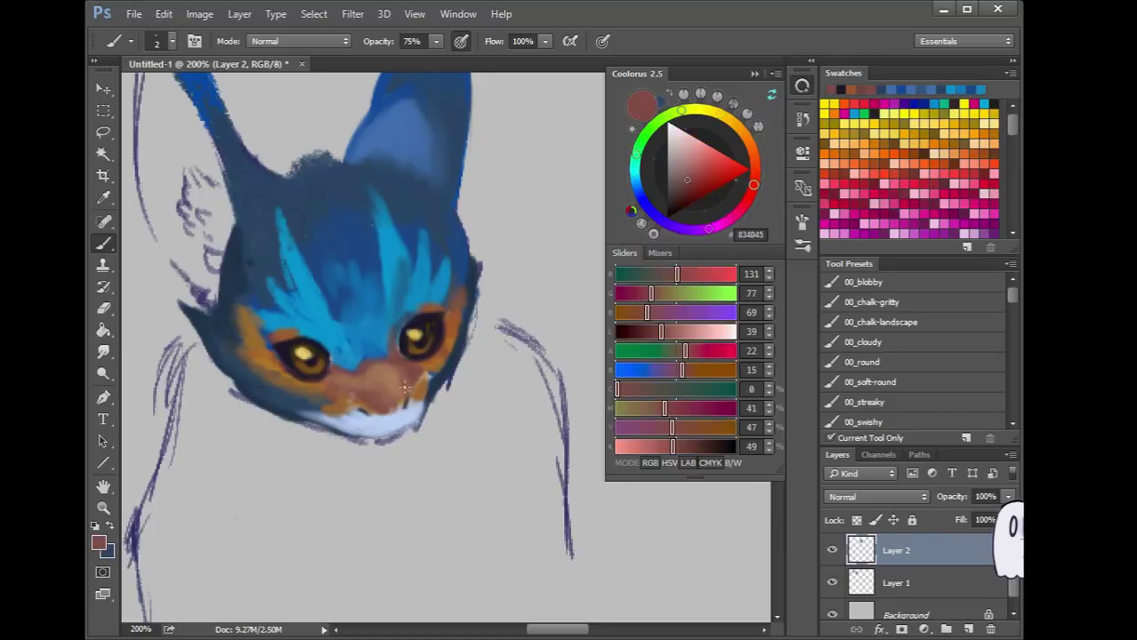
alt+click(387, 382)
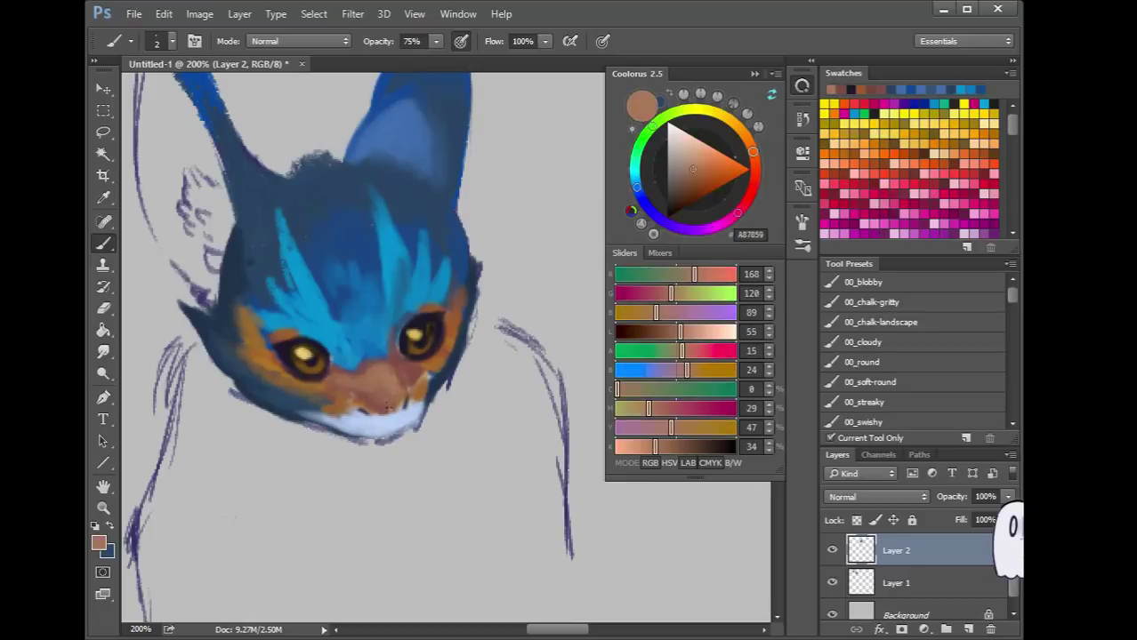
alt+click(358, 371)
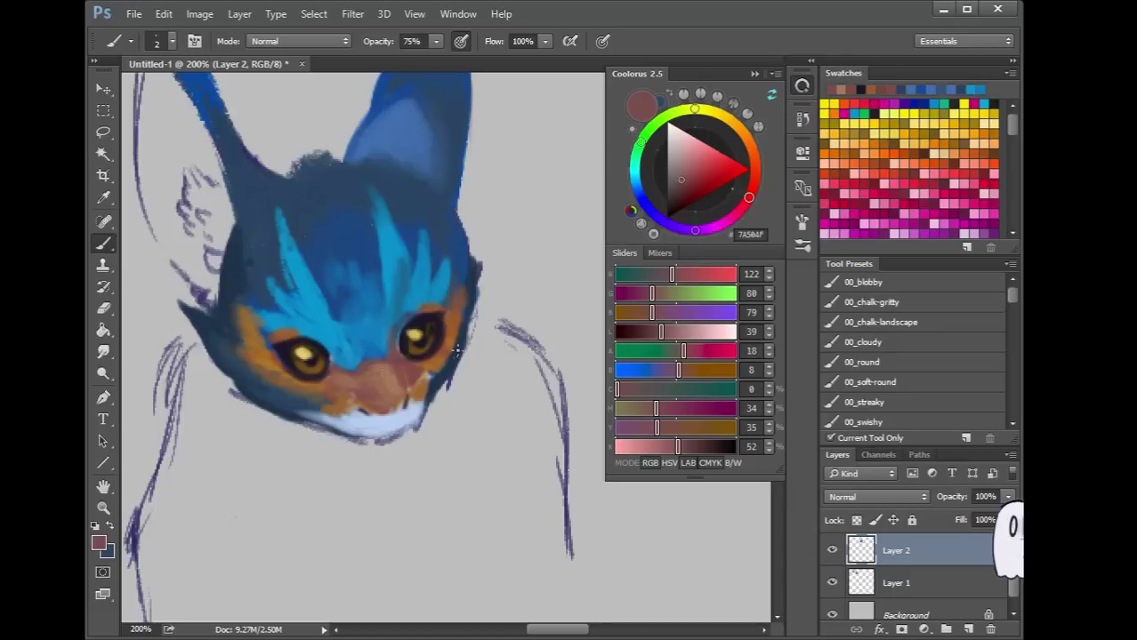
Sample the yellow eye highlight, shift it to salmon FF9C74 and add small reflected lights in the lower part of both irises
alt+click(302, 352)
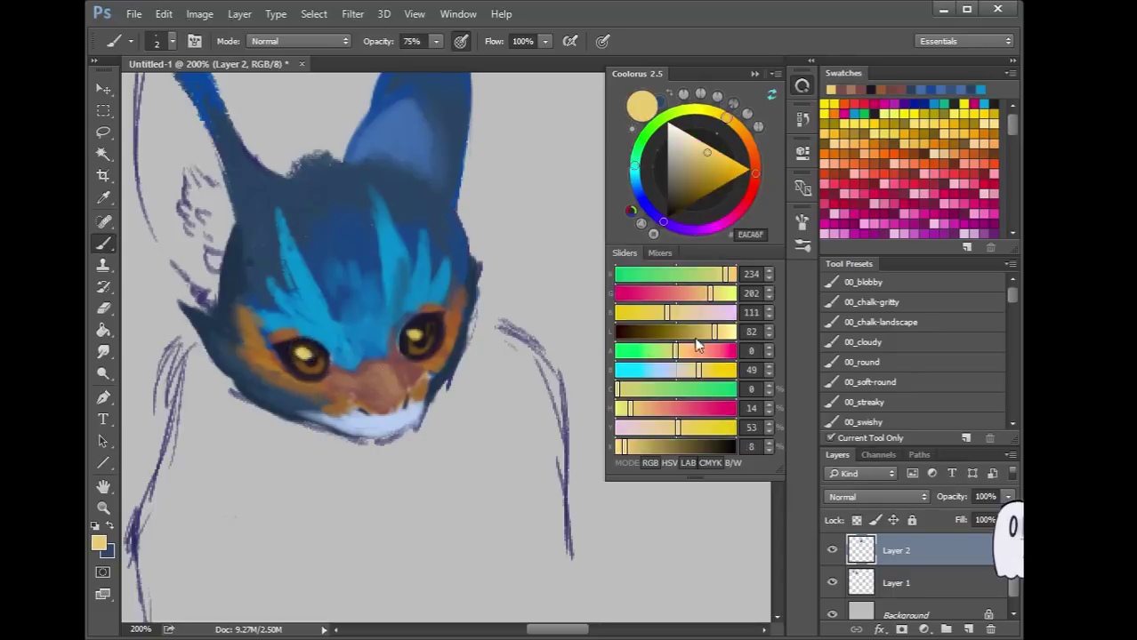
drag(675, 358, 703, 358)
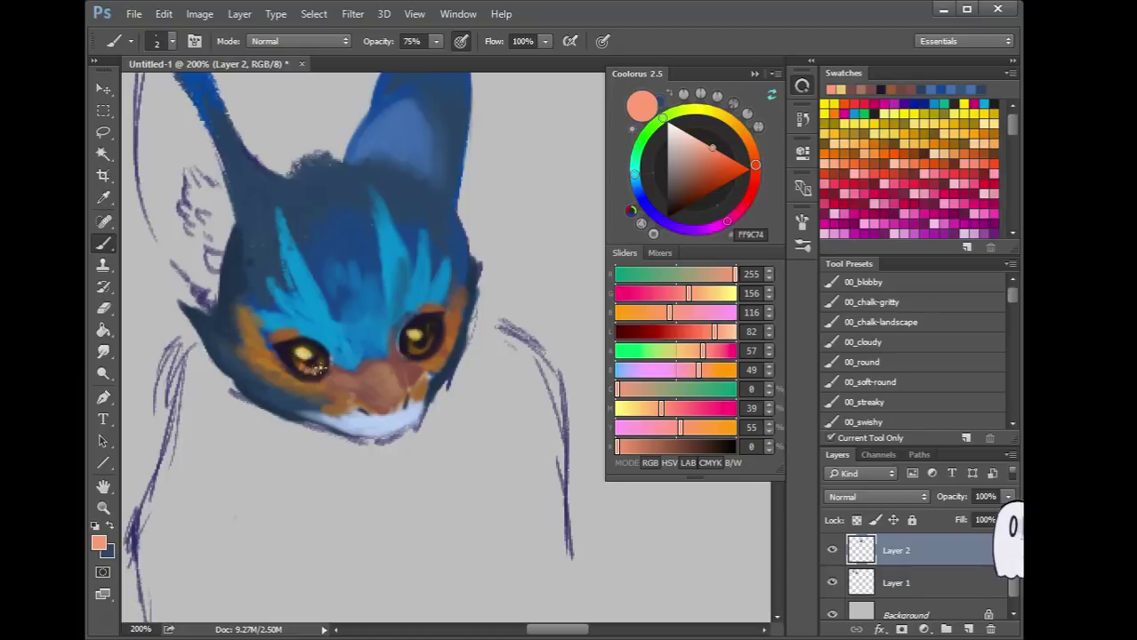
click(414, 347)
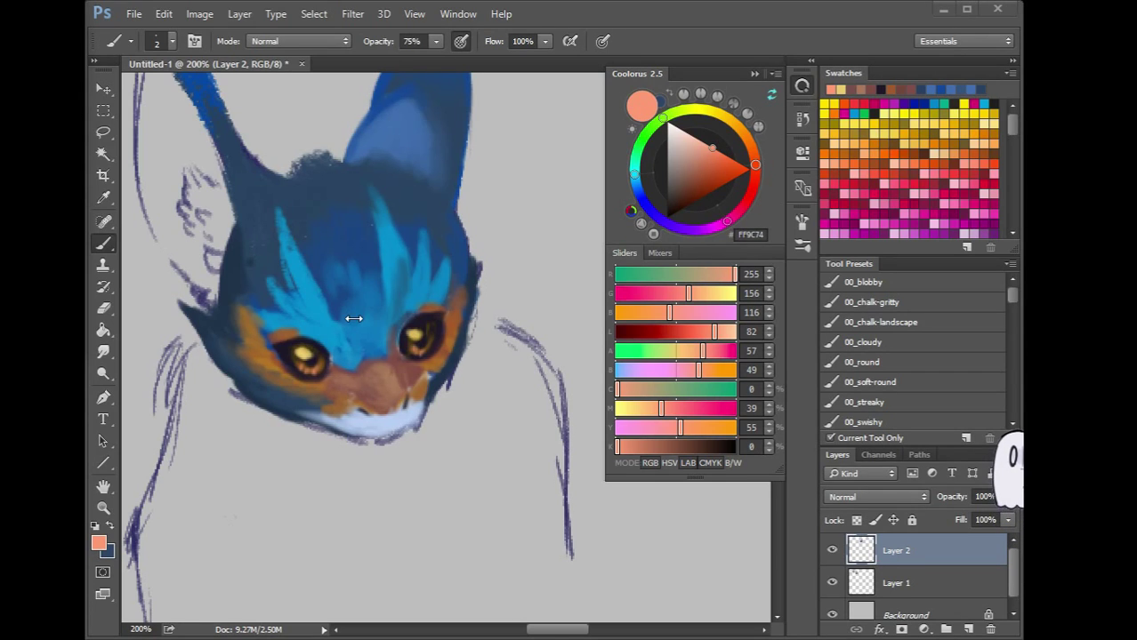
Reshape the left forehead stripes into longer feathered strands at size 6 with sampled 0492D2, 068CCC and dark blue 20354D
key(space)
drag(306, 291, 367, 362)
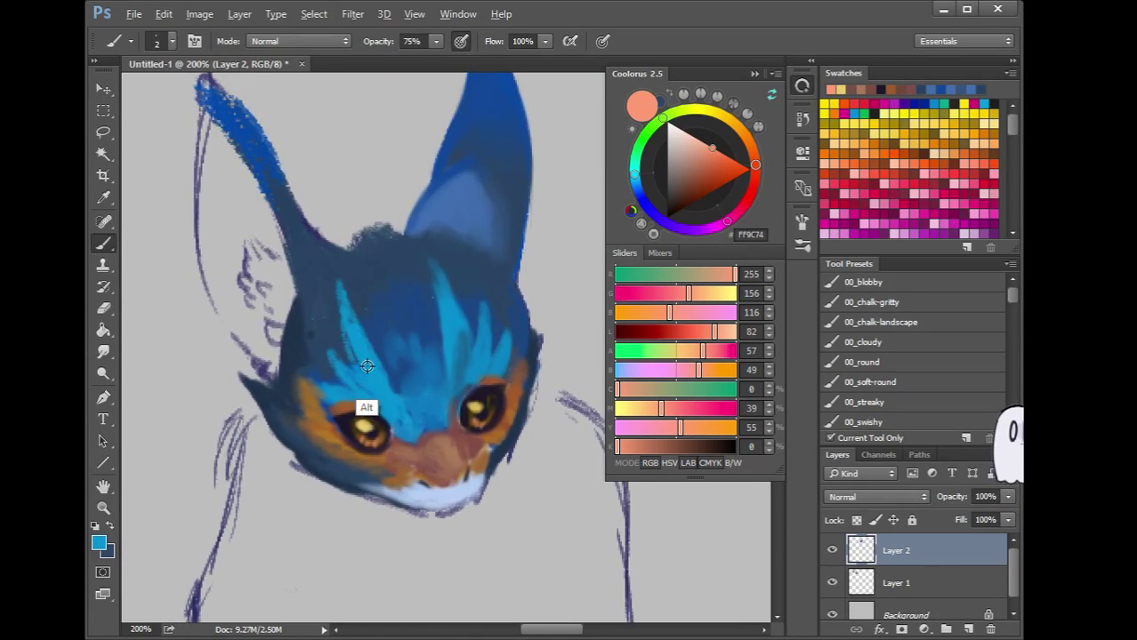
alt+click(364, 401)
key(bracketright)
key(bracketright)
key(bracketright)
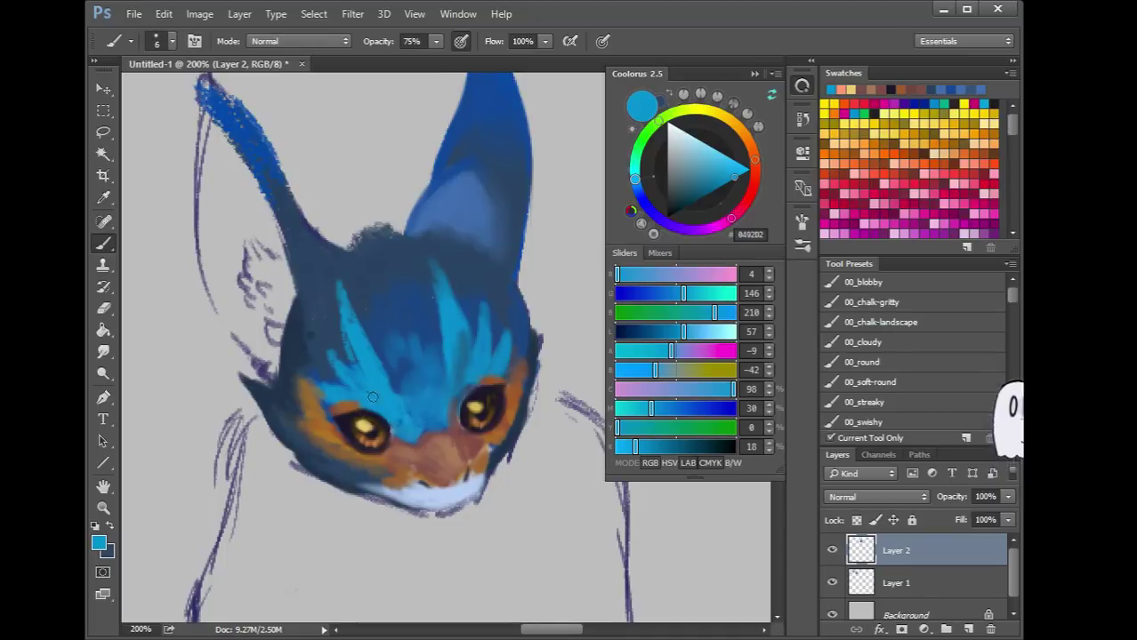
alt+click(363, 357)
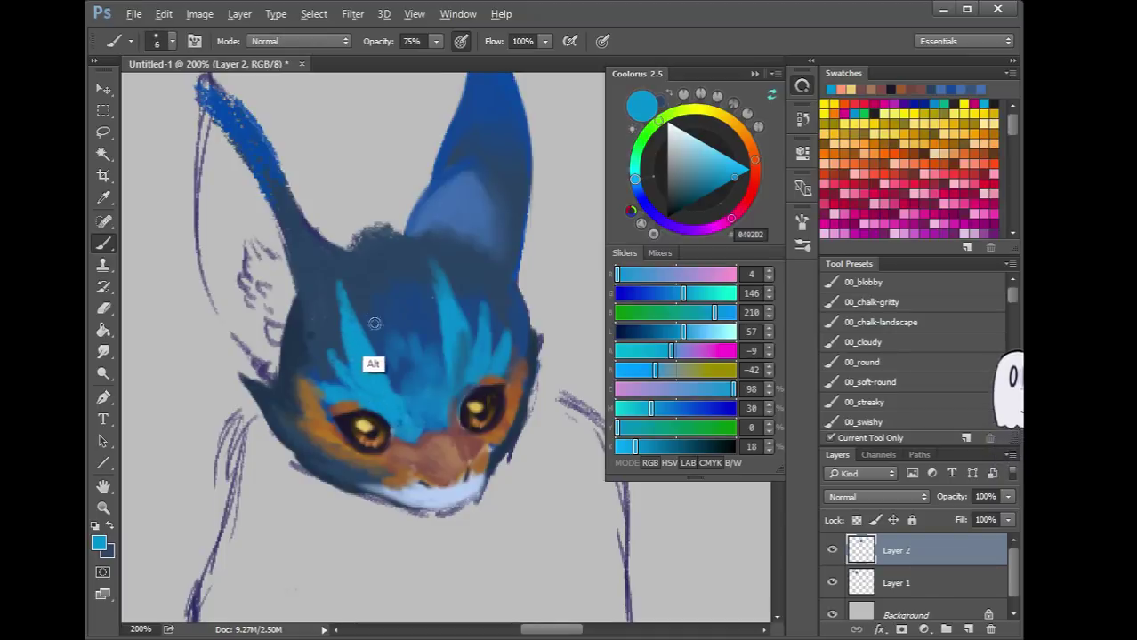
alt+click(353, 384)
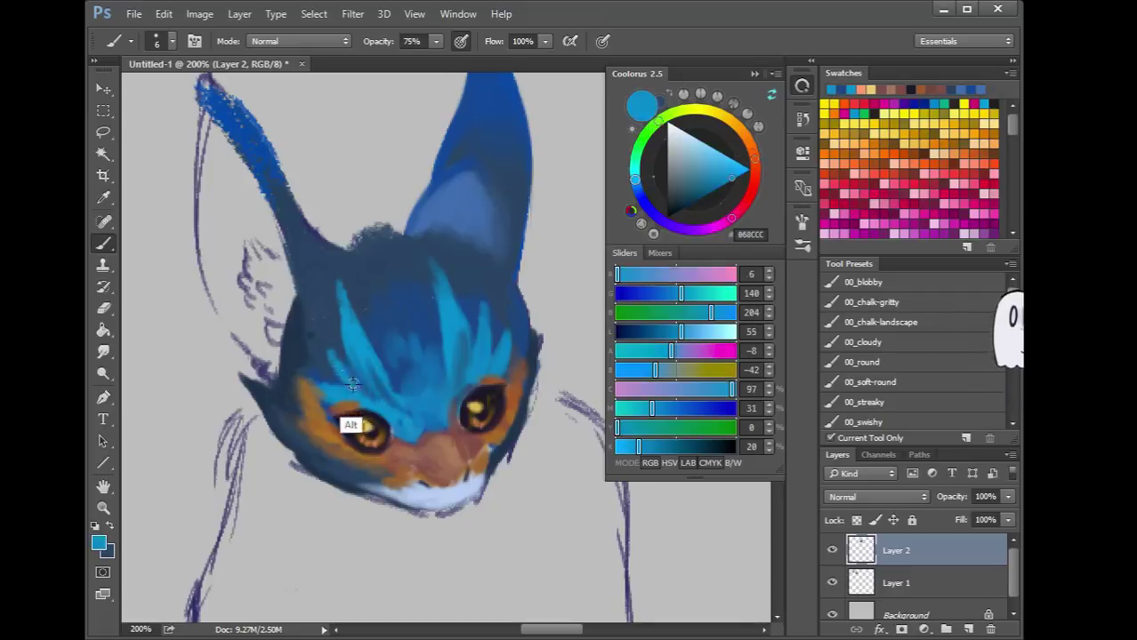
alt+click(308, 313)
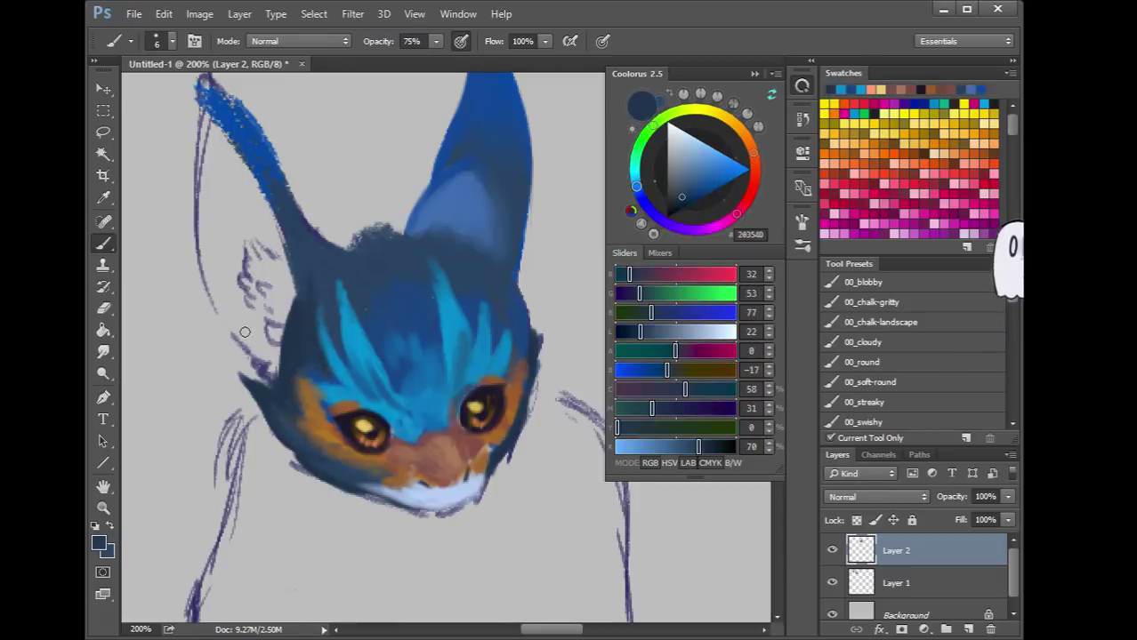
Paint the fur tuft at the base of the unfinished left ear with sampled pale blues B8D0F3 and A8BADA
alt+click(429, 514)
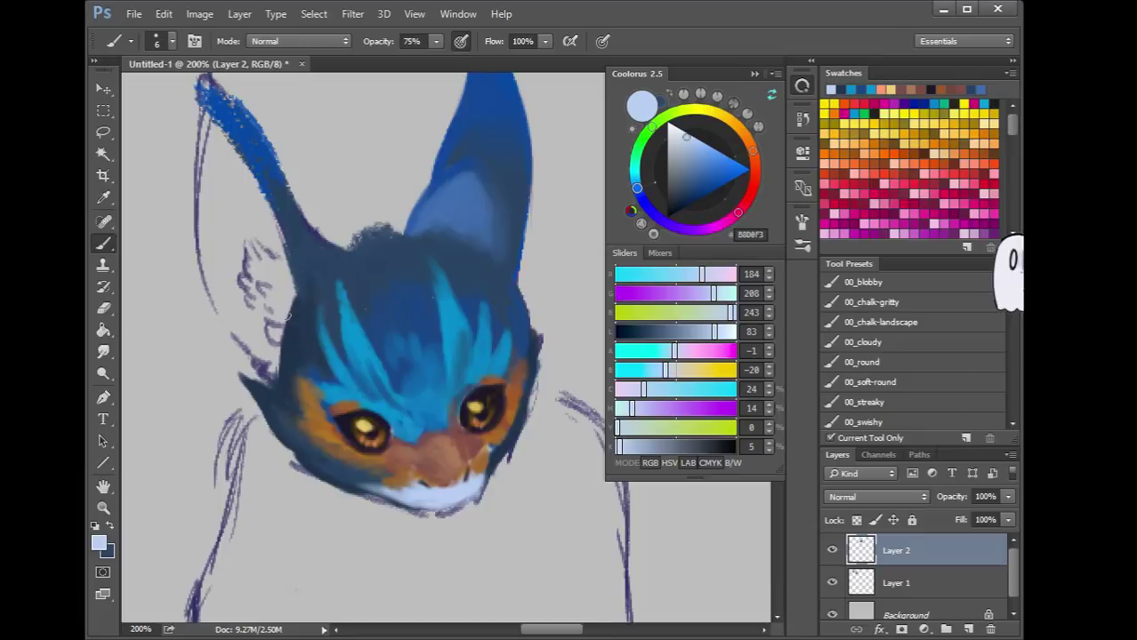
mouse_move(247, 251)
mouse_down()
mouse_move(261, 274)
mouse_move(250, 298)
mouse_move(274, 337)
mouse_up()
key(alt)
mouse_move(274, 259)
mouse_down()
mouse_move(284, 301)
mouse_move(263, 285)
mouse_move(274, 334)
mouse_up()
alt+click(265, 286)
mouse_move(269, 274)
mouse_down()
mouse_move(253, 258)
mouse_move(285, 294)
mouse_move(274, 260)
mouse_move(289, 286)
mouse_up()
alt+click(242, 281)
alt+click(242, 281)
alt+click(250, 269)
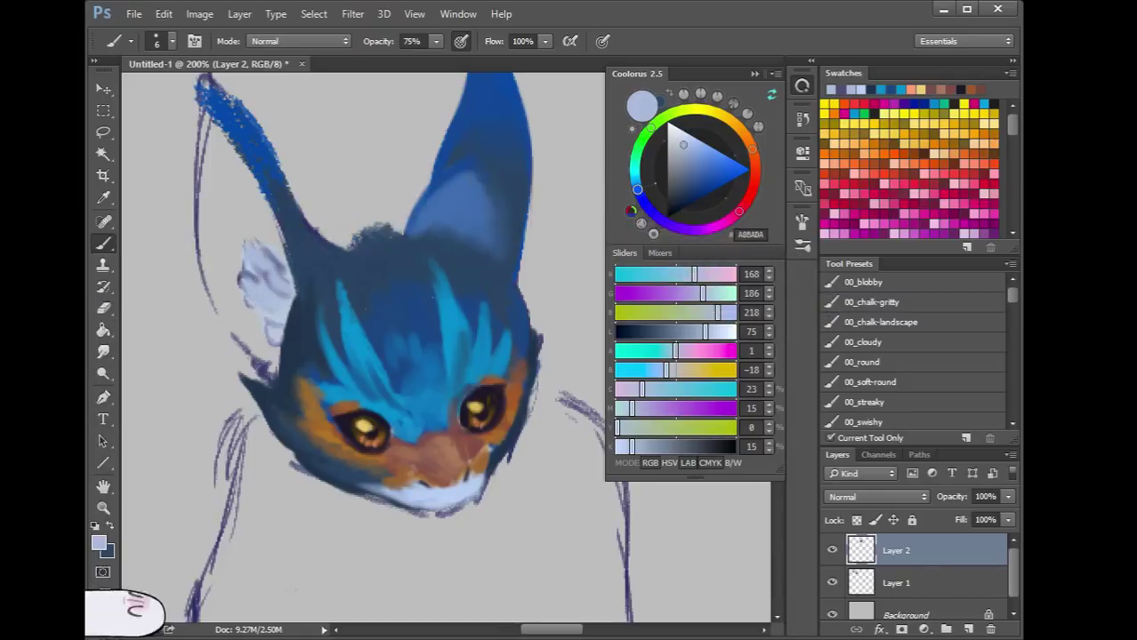
key(alt+Tab)
key(alt+Tab)
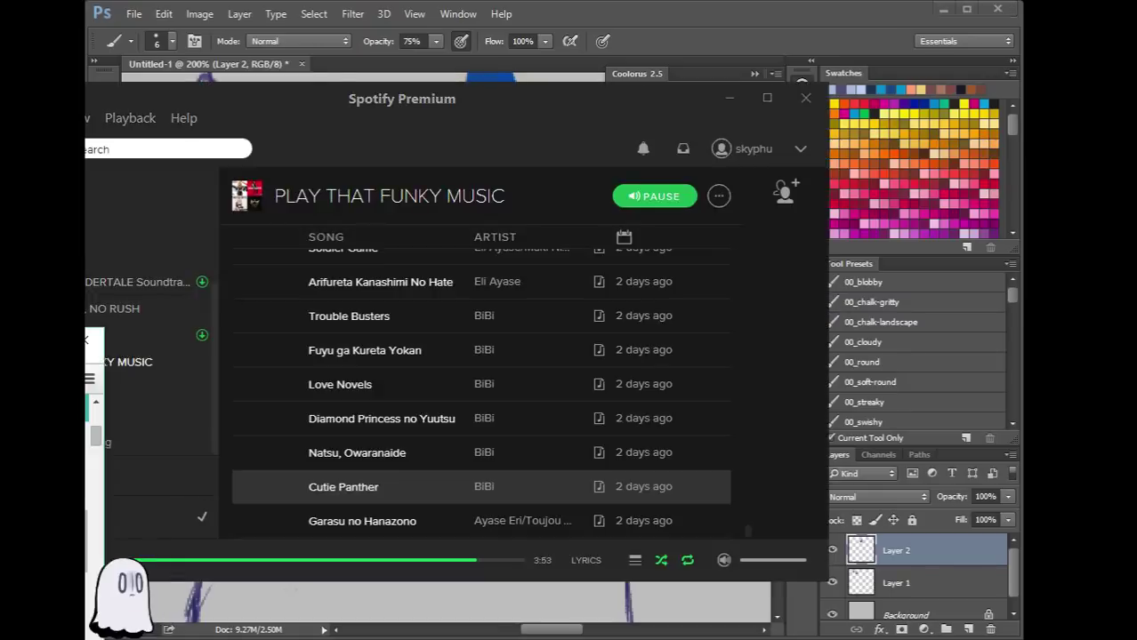
click(647, 7)
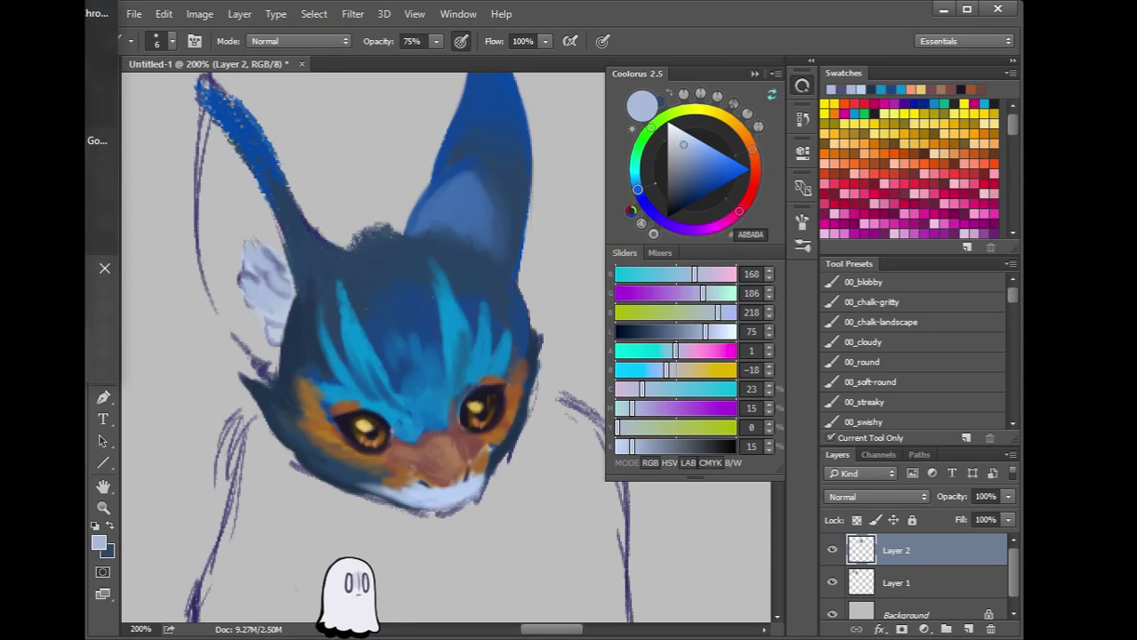
key(alt+Tab)
drag(162, 252, 0, 41)
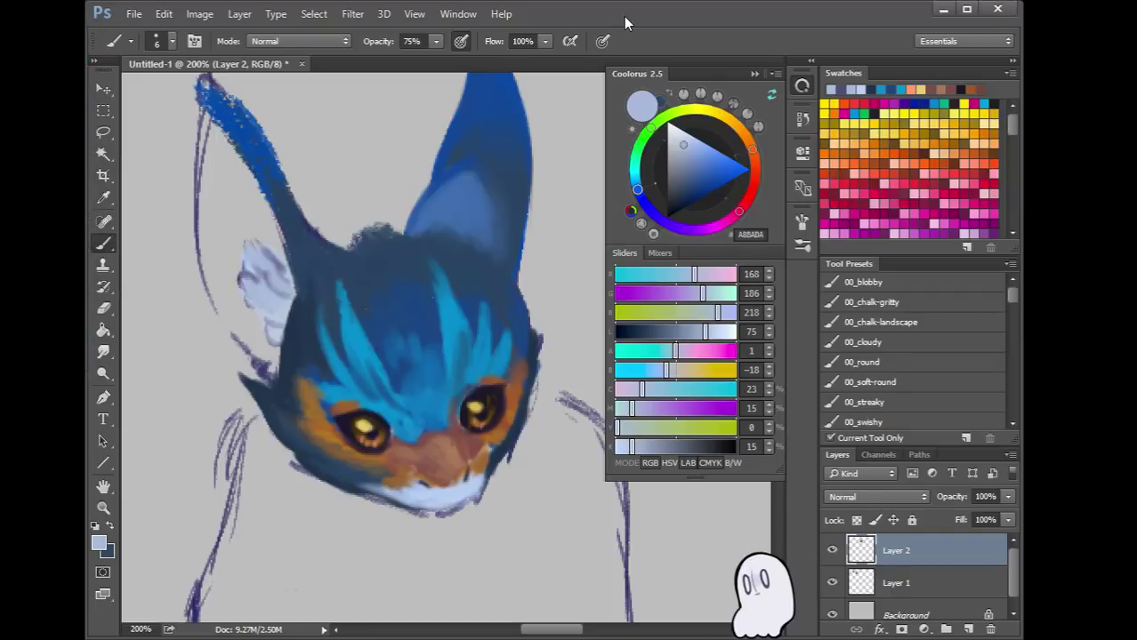
Extend the ear tuft's lower end with sampled 99A5C3 and highlight the fur clumps with the lightened tone D3E0FF
key(alt)
alt+click(271, 343)
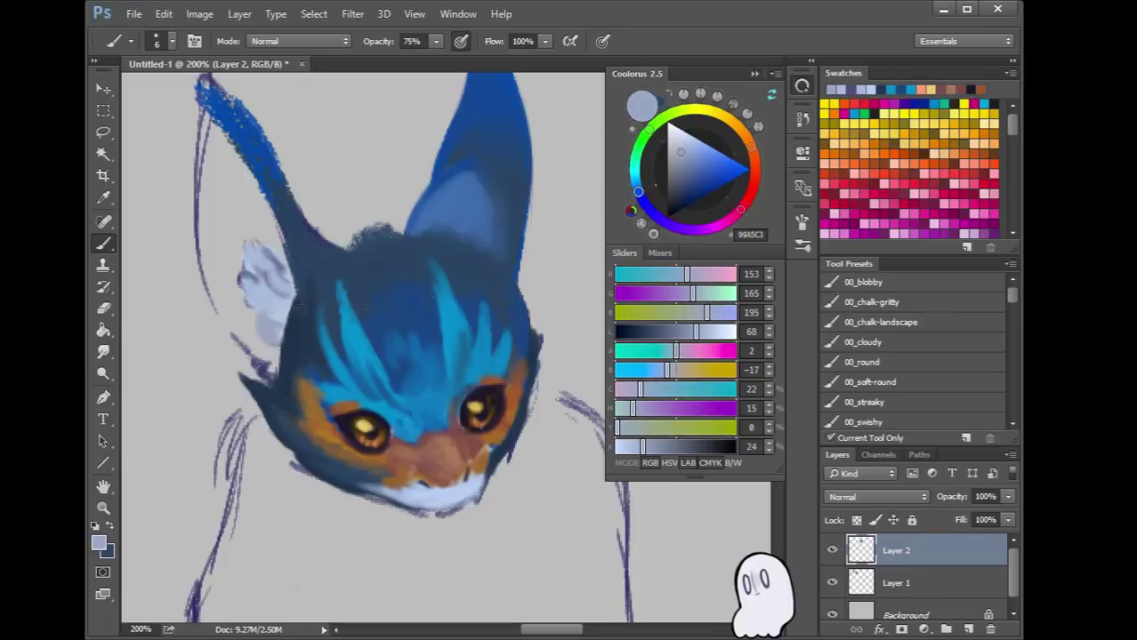
click(730, 331)
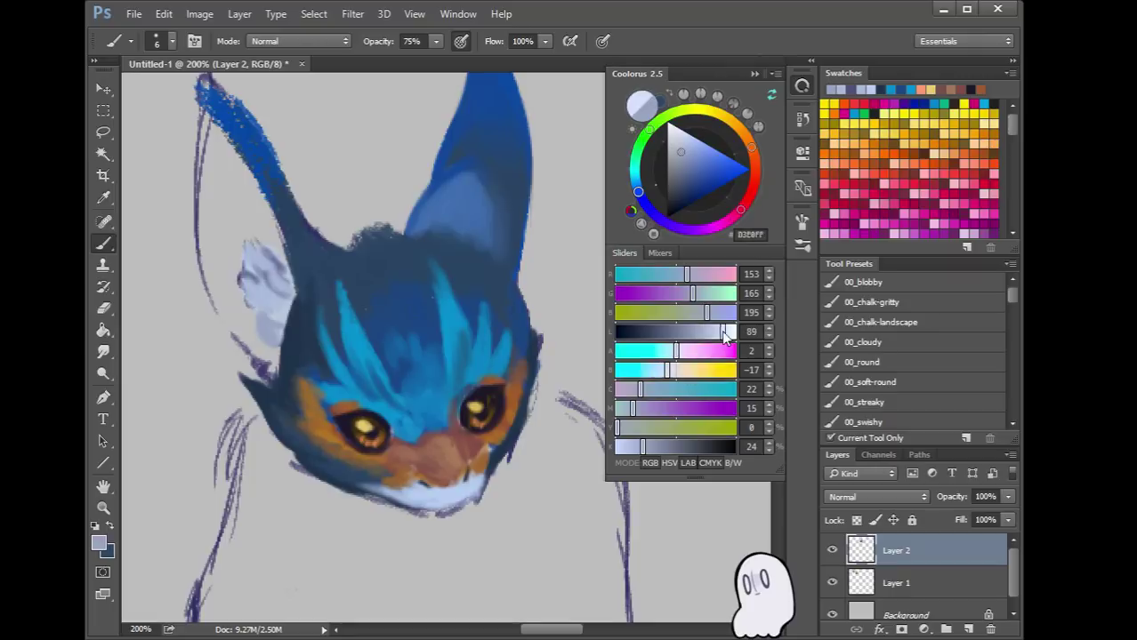
mouse_move(268, 326)
mouse_down()
mouse_move(259, 259)
mouse_move(287, 282)
mouse_move(255, 260)
mouse_up()
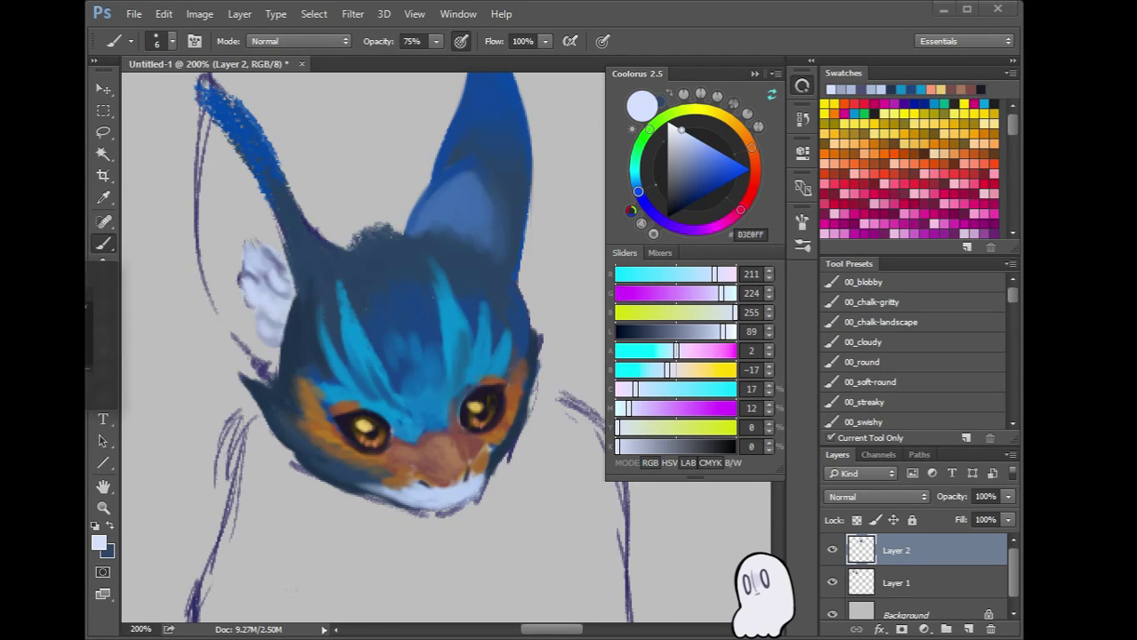
key(alt+Tab)
click(667, 22)
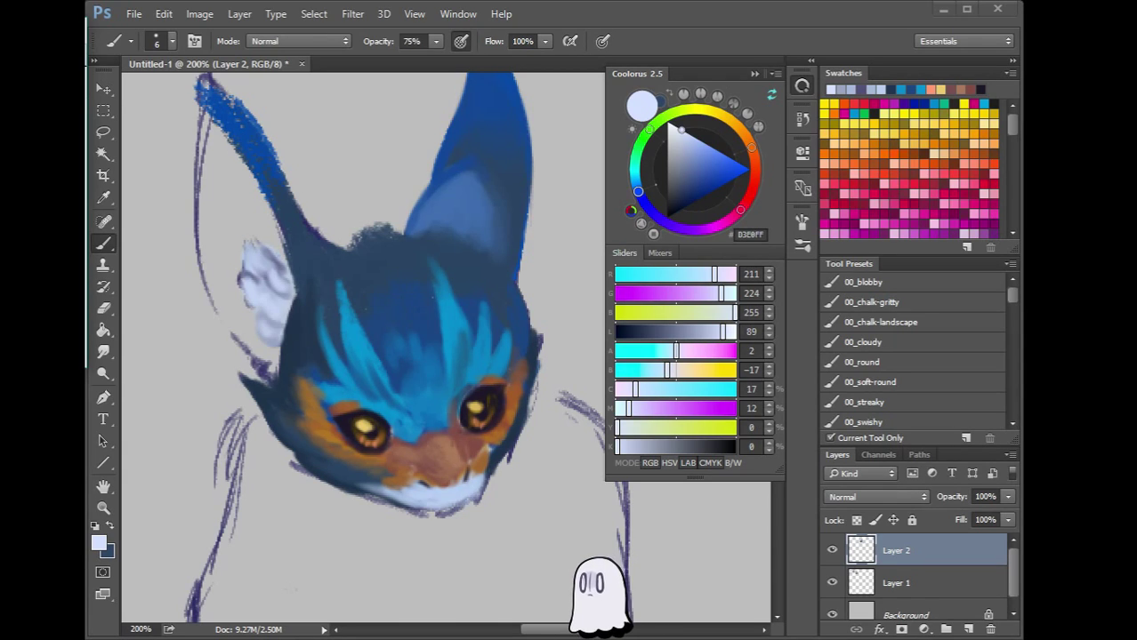
Add feathered strokes across the forehead and blend the cyan into the nose bridge with sampled 194685, 294463, 0492D2, 2066A3 and 146DA0
alt+click(410, 318)
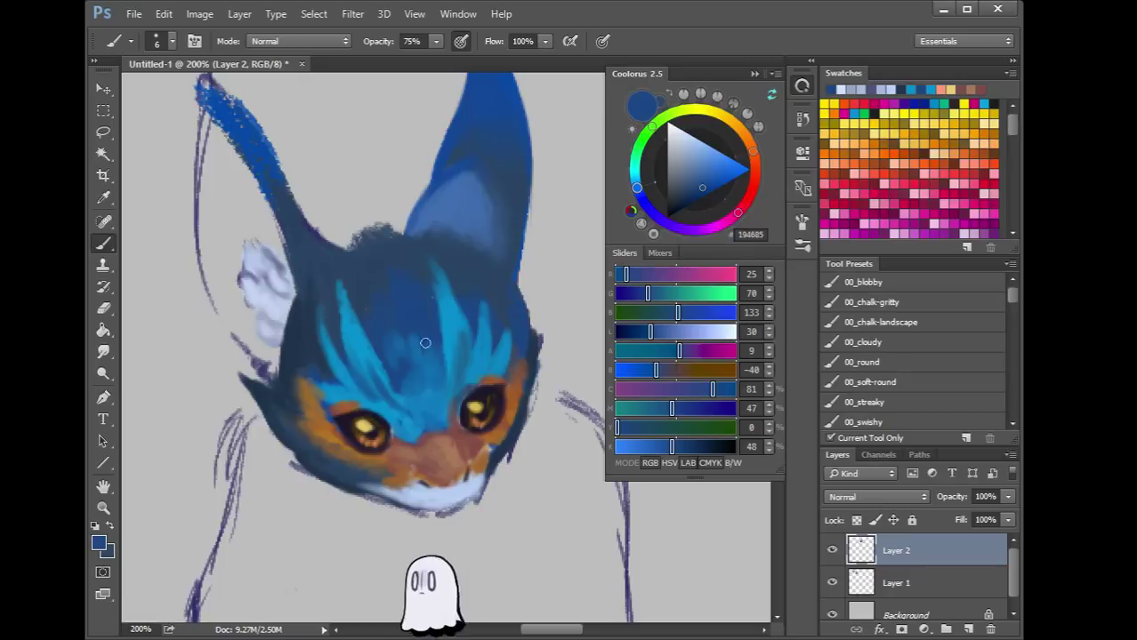
alt+click(393, 293)
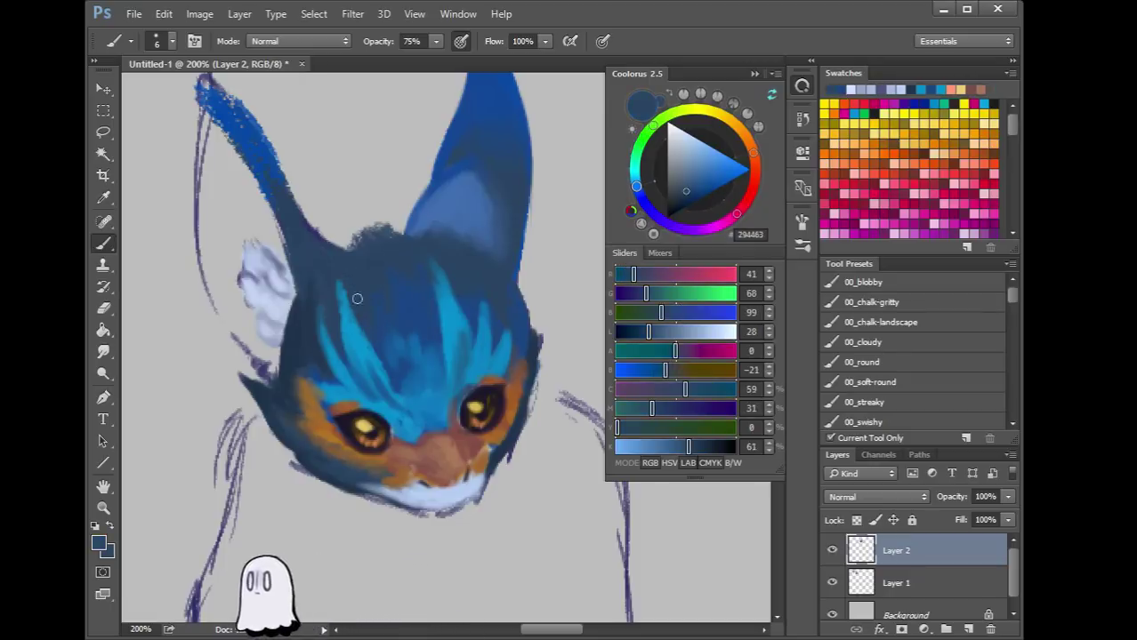
alt+click(345, 375)
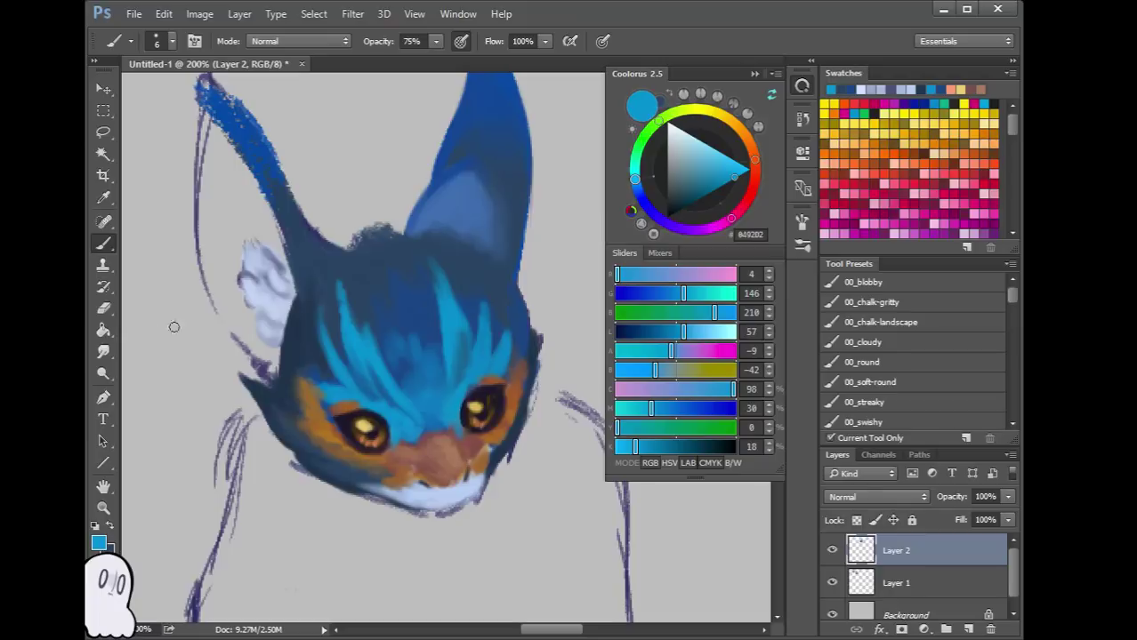
alt+click(429, 430)
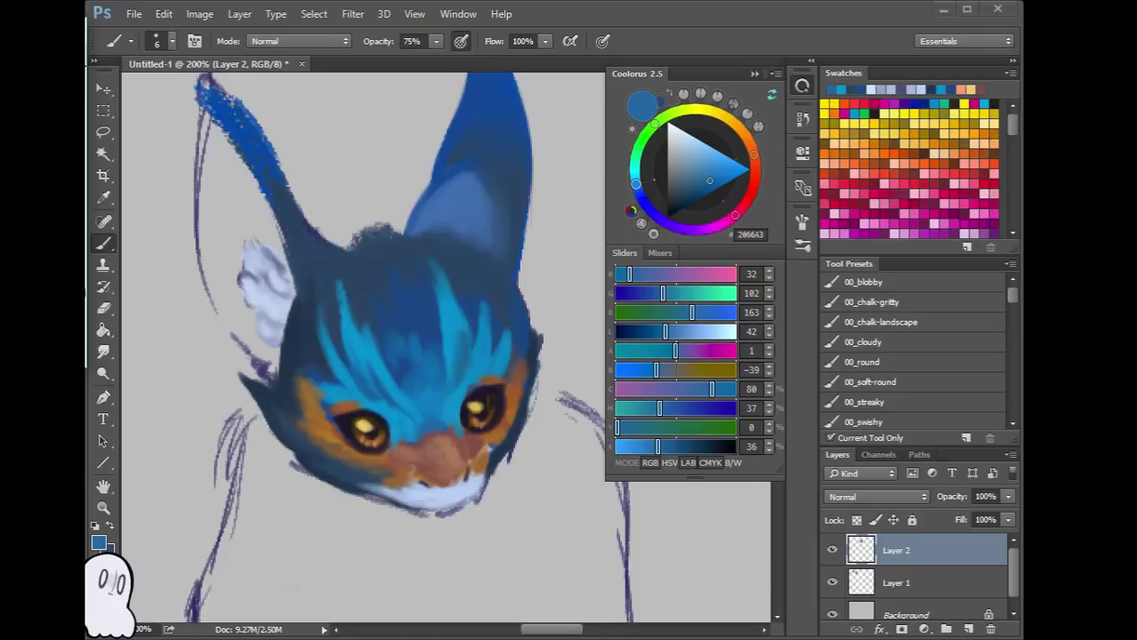
drag(441, 434, 402, 436)
alt+click(411, 385)
drag(423, 338, 419, 366)
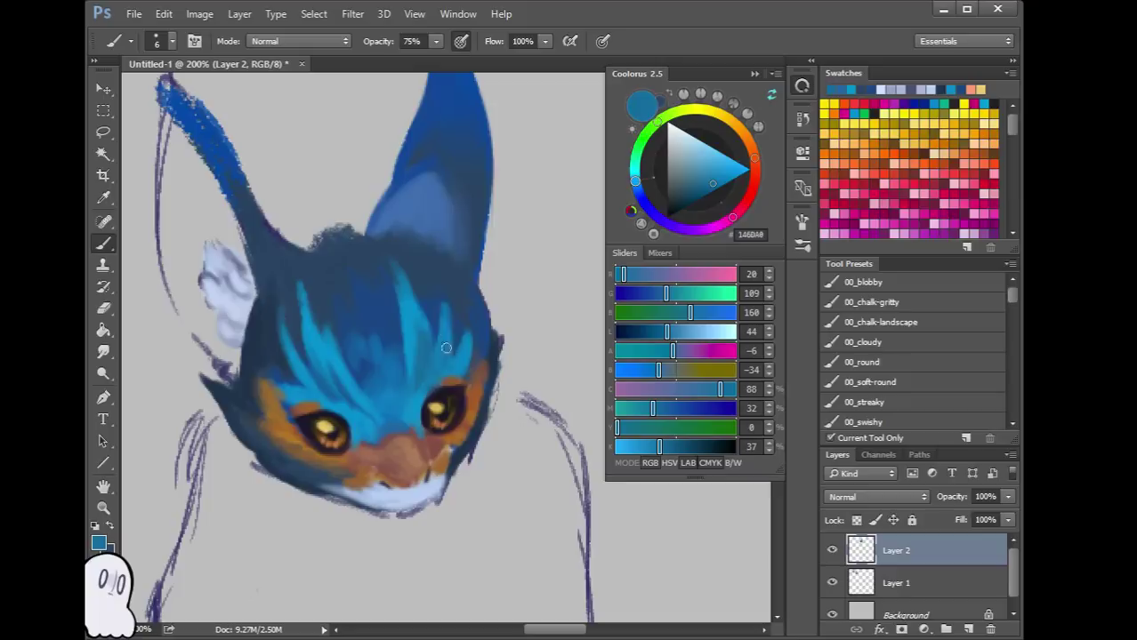
Refine the brow edges where cyan meets orange above the eyes with sampled 0784C4, A1582A and 0688CA
alt+click(451, 375)
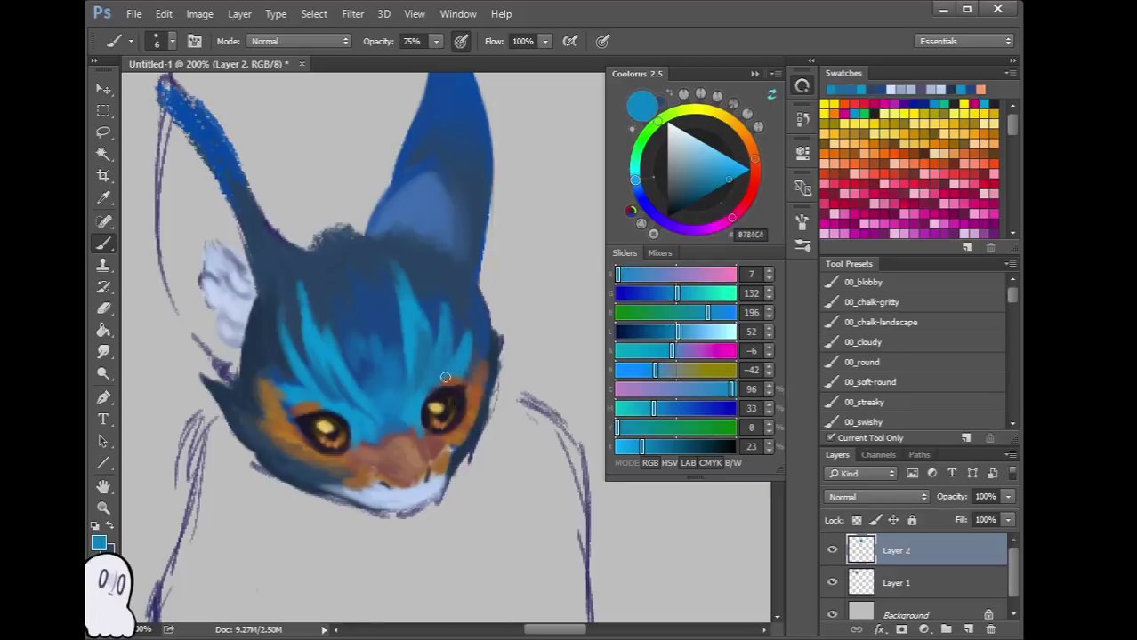
alt+click(469, 440)
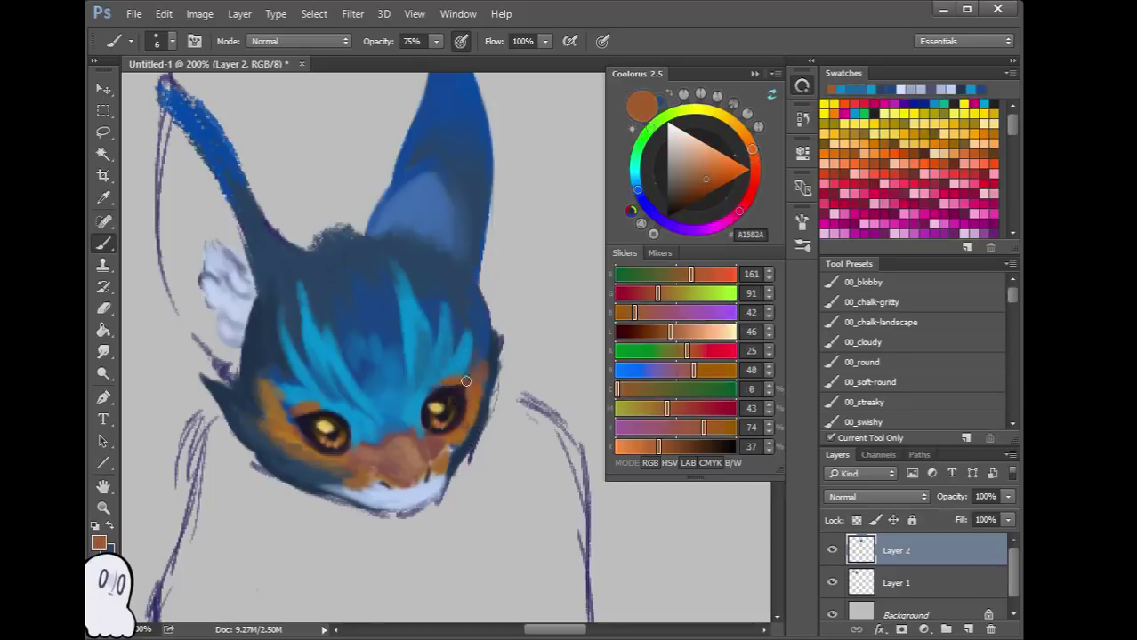
alt+click(296, 396)
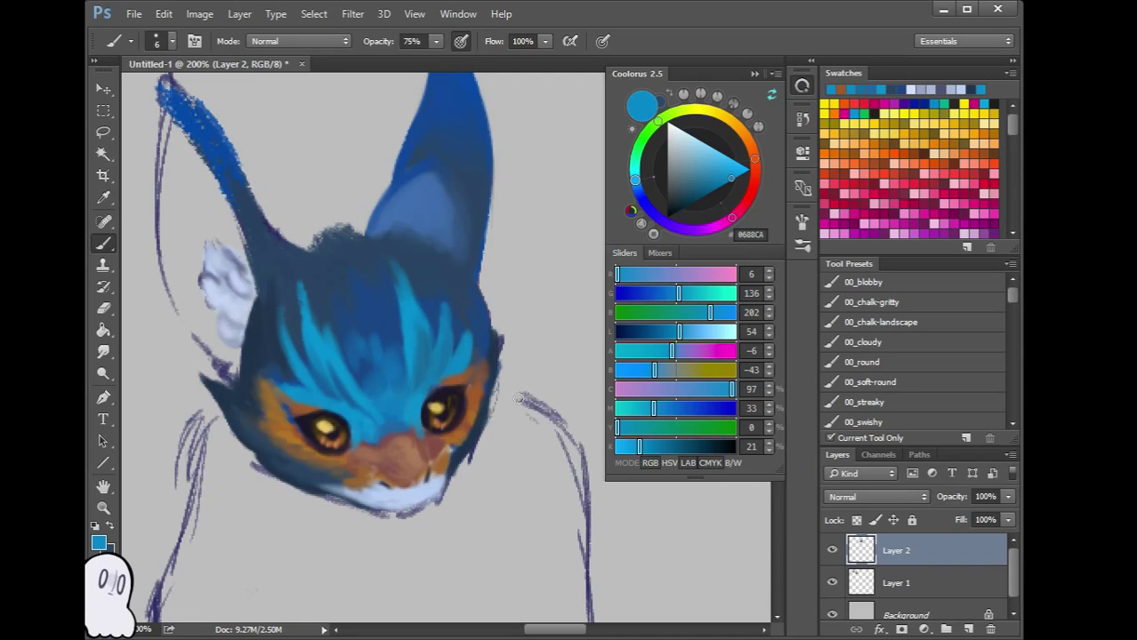
Flip the canvas horizontally back to its original orientation
key(ctrl+h)
drag(490, 424, 419, 397)
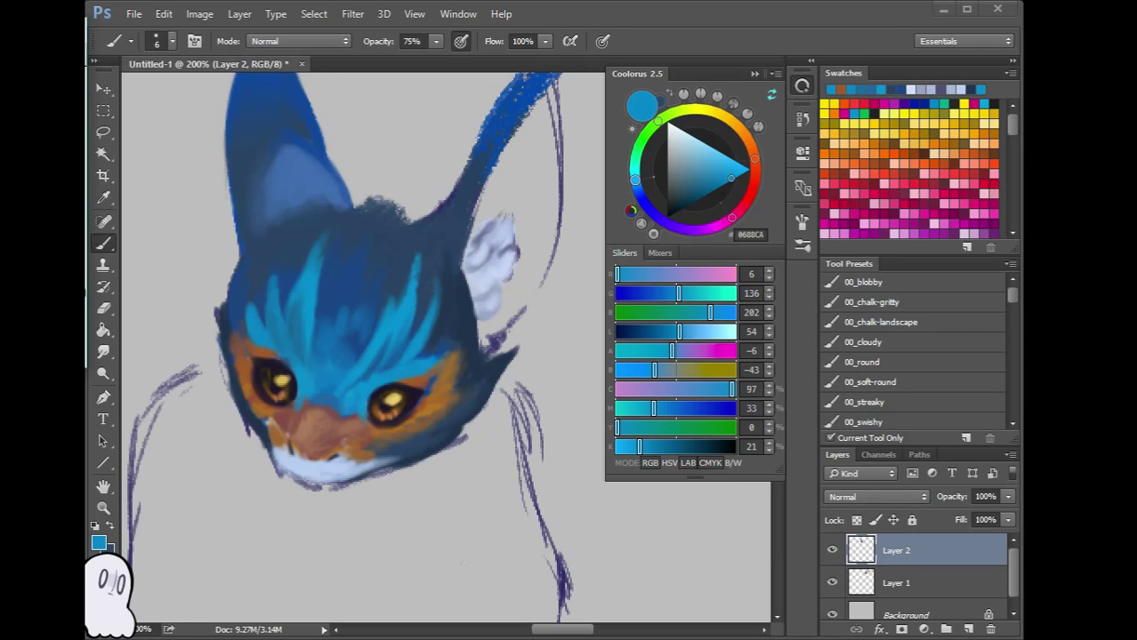
drag(349, 402, 264, 440)
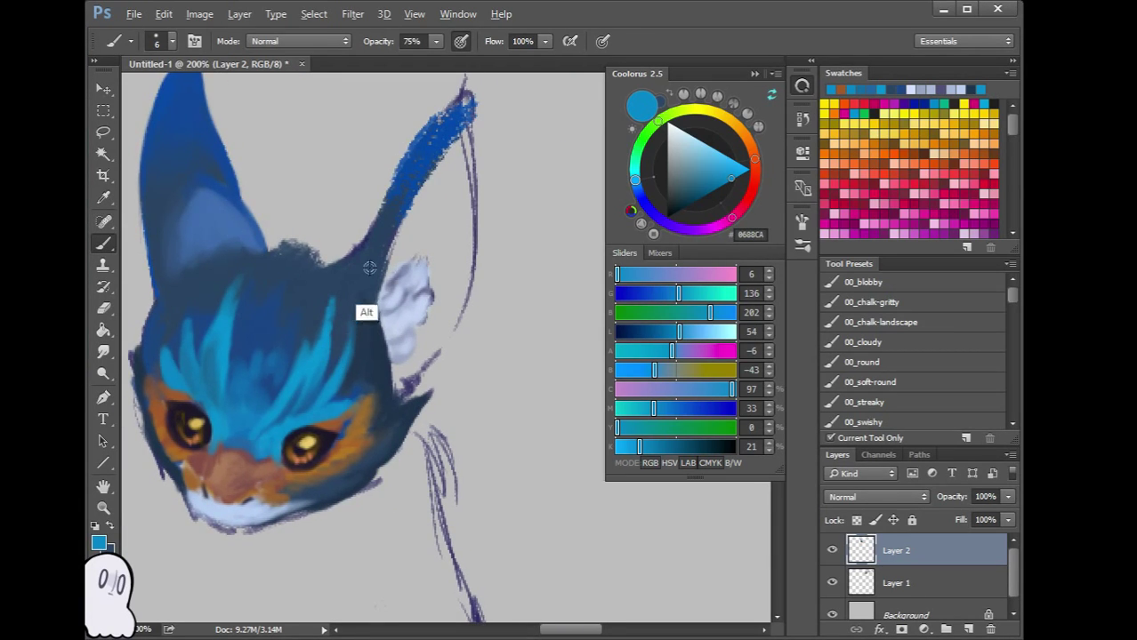
Paint the outer edge of the unfinished ear solidly up to its tip with sampled 094AA2
alt+click(406, 190)
mouse_move(456, 122)
mouse_down()
mouse_move(464, 103)
mouse_move(446, 114)
mouse_move(352, 310)
mouse_up()
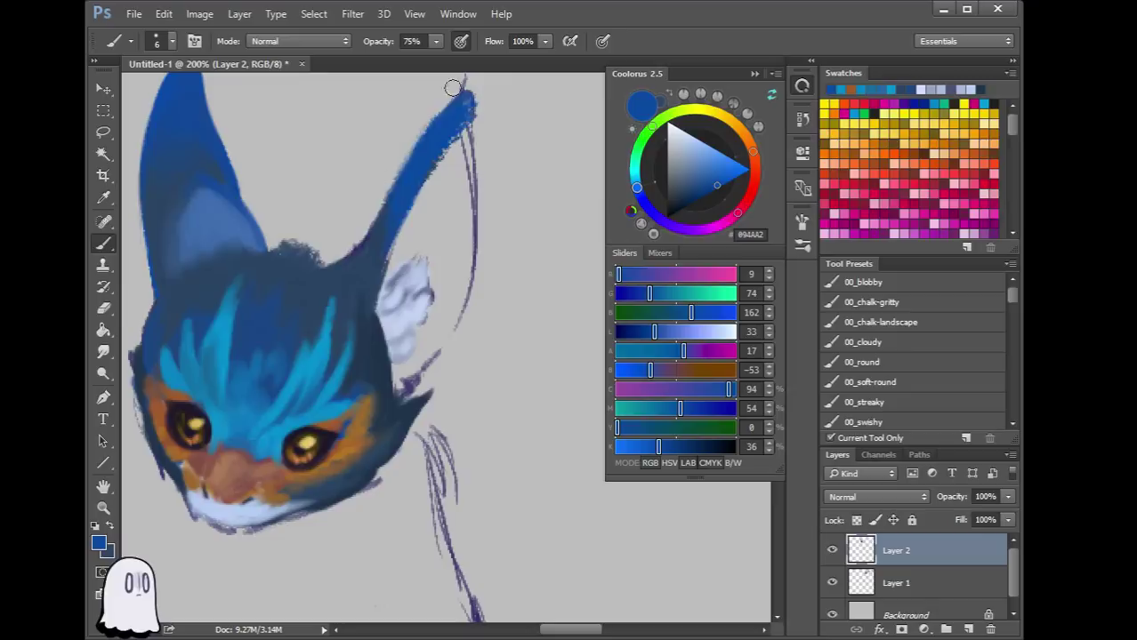
drag(433, 125, 474, 87)
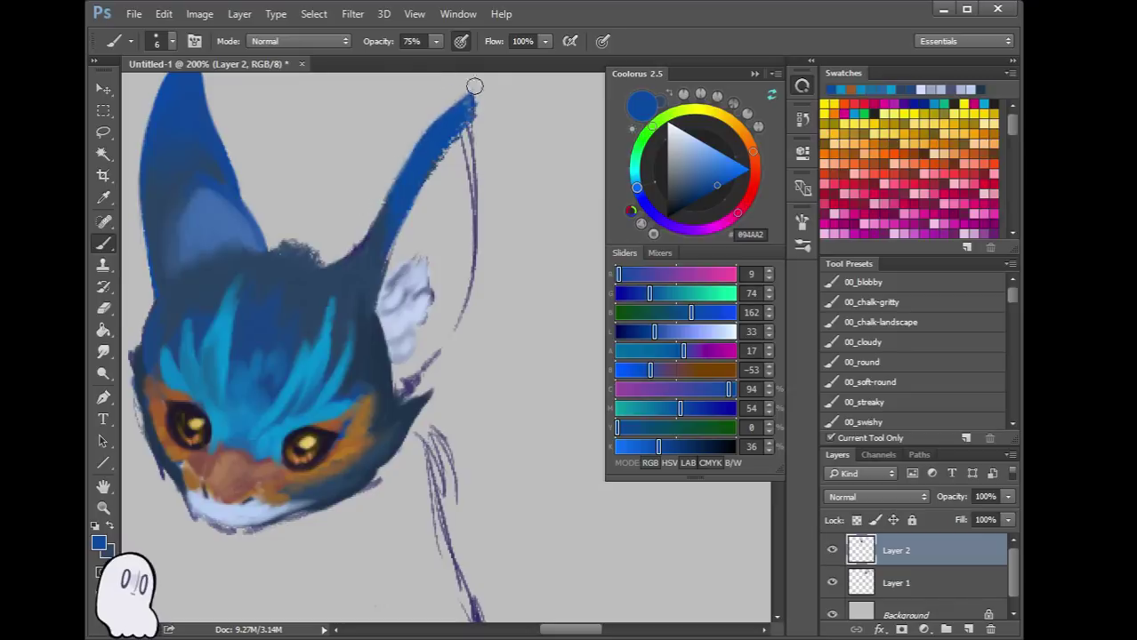
Fill the upper inside and far rim of the unfinished ear with teal 097CA2
drag(649, 293, 674, 293)
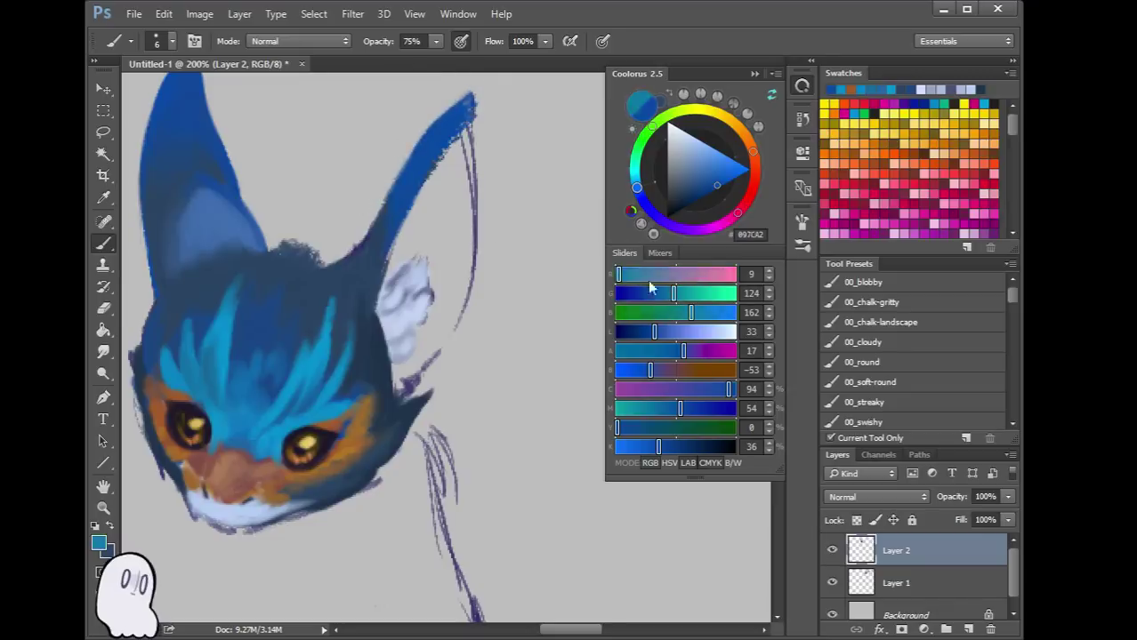
mouse_move(423, 203)
mouse_down()
mouse_move(471, 120)
mouse_move(466, 233)
mouse_up()
mouse_move(466, 148)
mouse_down()
mouse_move(460, 243)
mouse_move(467, 213)
mouse_move(434, 354)
mouse_up()
mouse_move(396, 271)
mouse_down()
mouse_move(433, 182)
mouse_move(406, 228)
mouse_move(422, 215)
mouse_move(422, 239)
mouse_move(391, 265)
mouse_move(432, 180)
mouse_move(396, 253)
mouse_up()
mouse_move(450, 150)
mouse_down()
mouse_move(432, 191)
mouse_move(443, 218)
mouse_move(434, 229)
mouse_move(458, 178)
mouse_move(459, 239)
mouse_up()
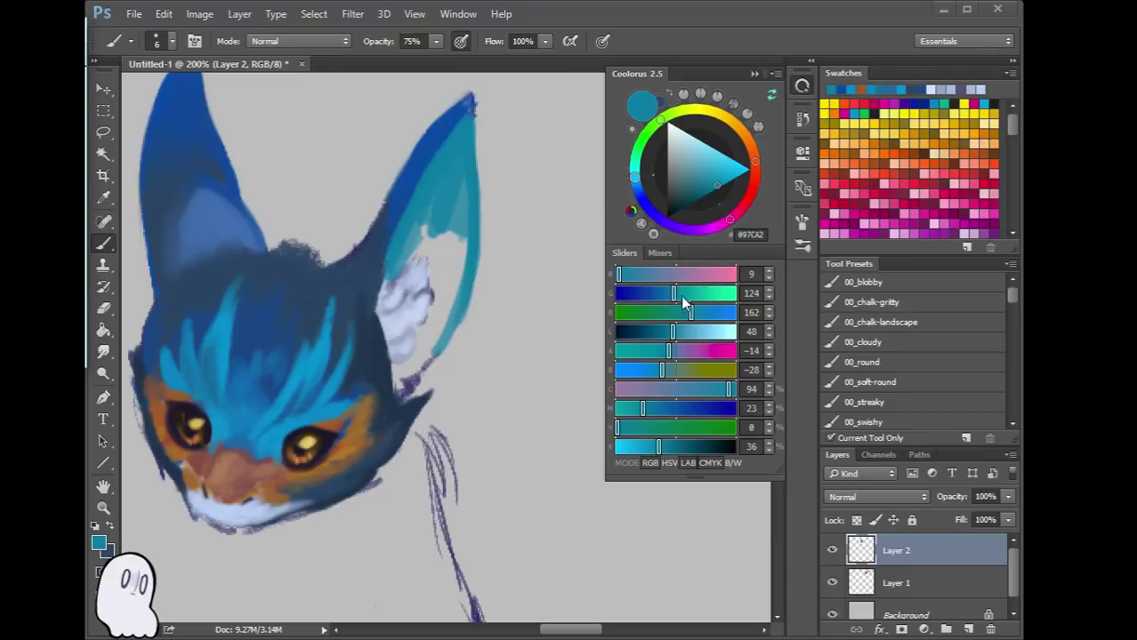
Lighten the colour to 6DC2EB and paint the ear's inner far side down to its lower end at brush size 10
drag(686, 334, 705, 332)
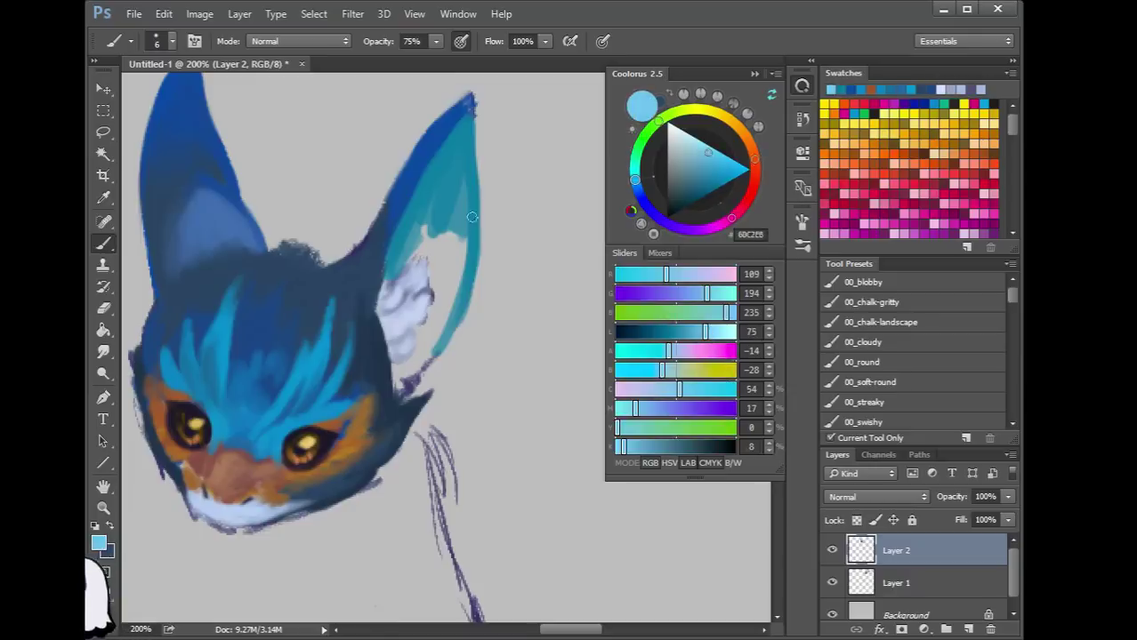
drag(464, 164, 470, 209)
key(])
key(])
mouse_move(465, 134)
mouse_down()
mouse_move(459, 209)
mouse_move(464, 170)
mouse_move(472, 223)
mouse_move(466, 178)
mouse_move(458, 300)
mouse_move(464, 212)
mouse_move(408, 377)
mouse_up()
mouse_move(455, 203)
mouse_down()
mouse_move(438, 262)
mouse_move(459, 172)
mouse_up()
Extend the sampled teal down the inner ear to the tuft and cover the sketch line at the ear's base with sampled 304266
alt+click(432, 212)
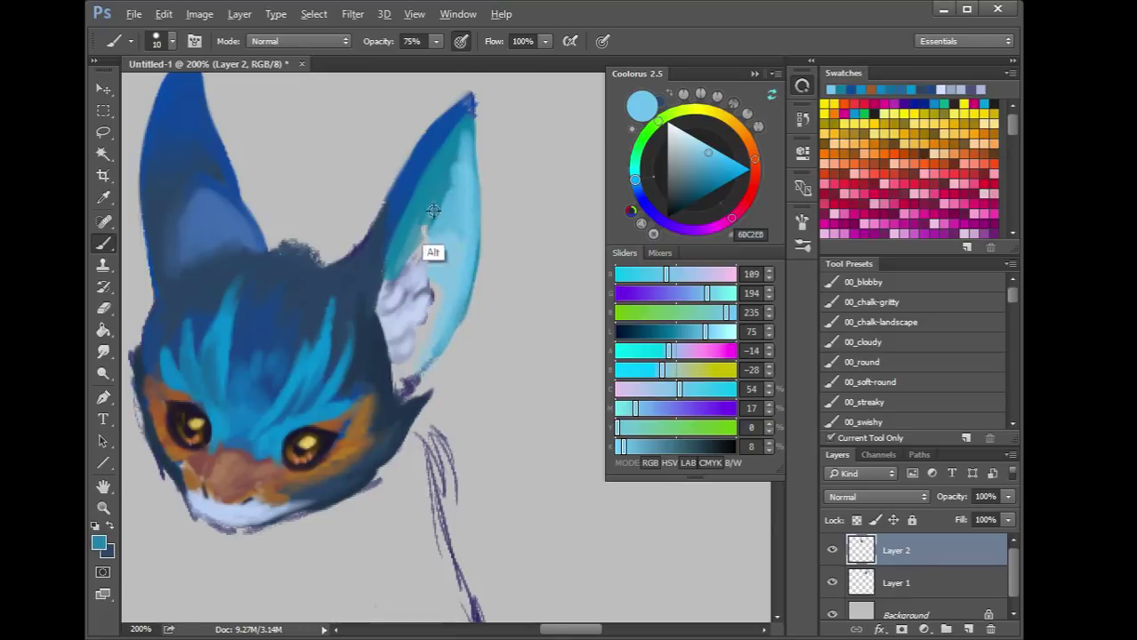
alt+click(448, 169)
mouse_move(431, 214)
mouse_down()
mouse_move(423, 250)
mouse_move(426, 216)
mouse_move(388, 295)
mouse_move(390, 268)
mouse_move(385, 292)
mouse_move(347, 255)
mouse_move(366, 236)
mouse_move(324, 279)
mouse_move(391, 218)
mouse_up()
alt+click(338, 267)
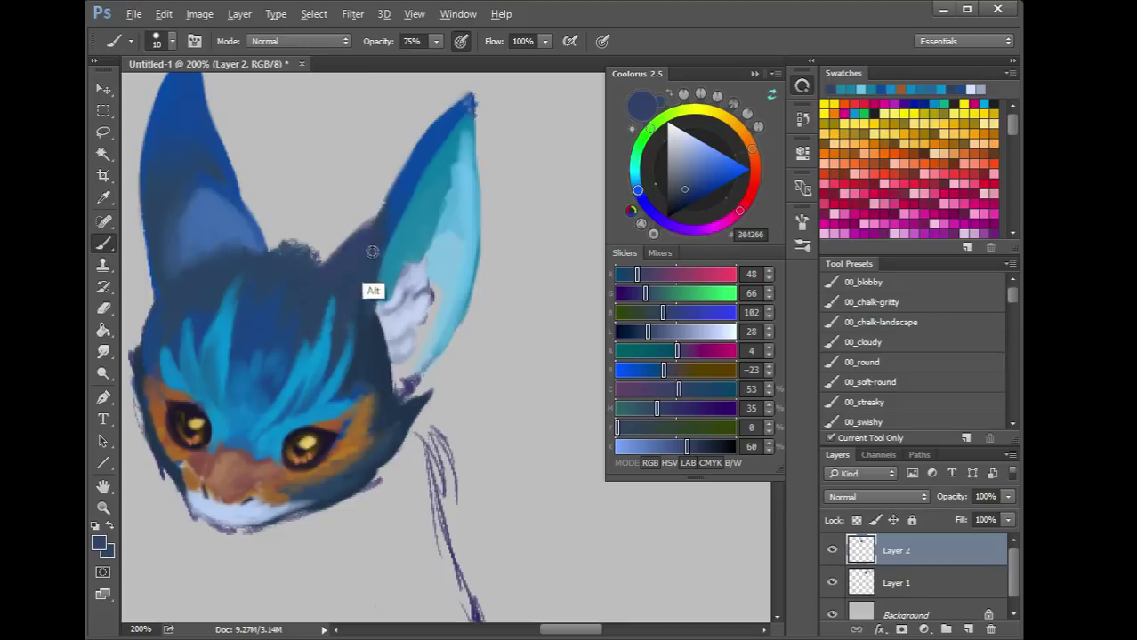
alt+click(374, 250)
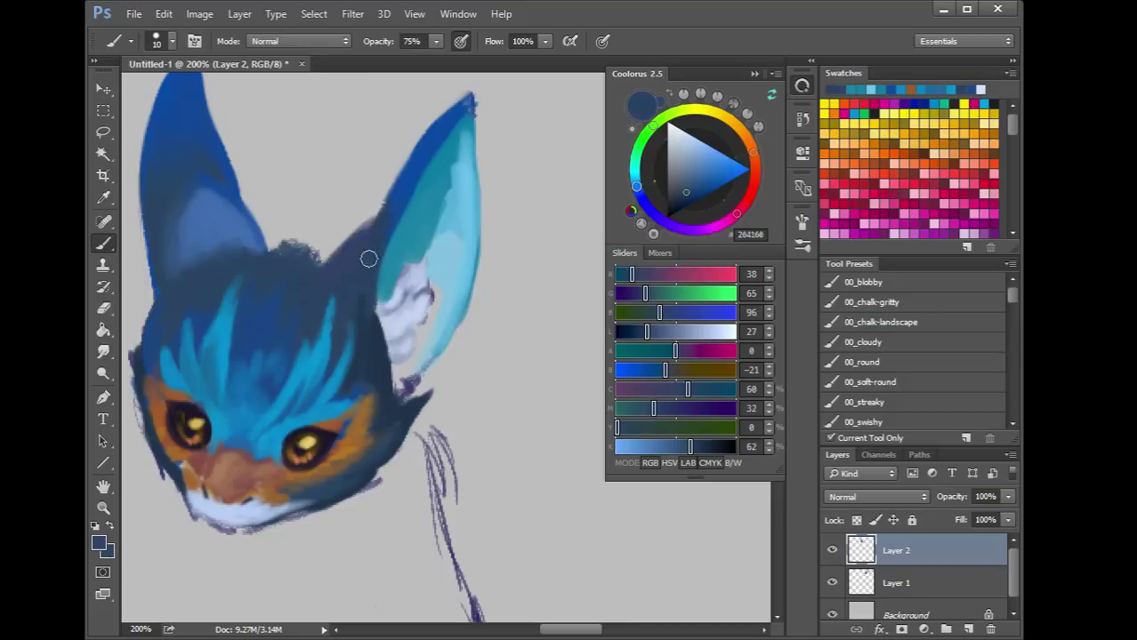
Fill the gaps around the tuft and the ear's lower end with sampled 82C1E0 and the tuft's pale tone
alt+click(436, 282)
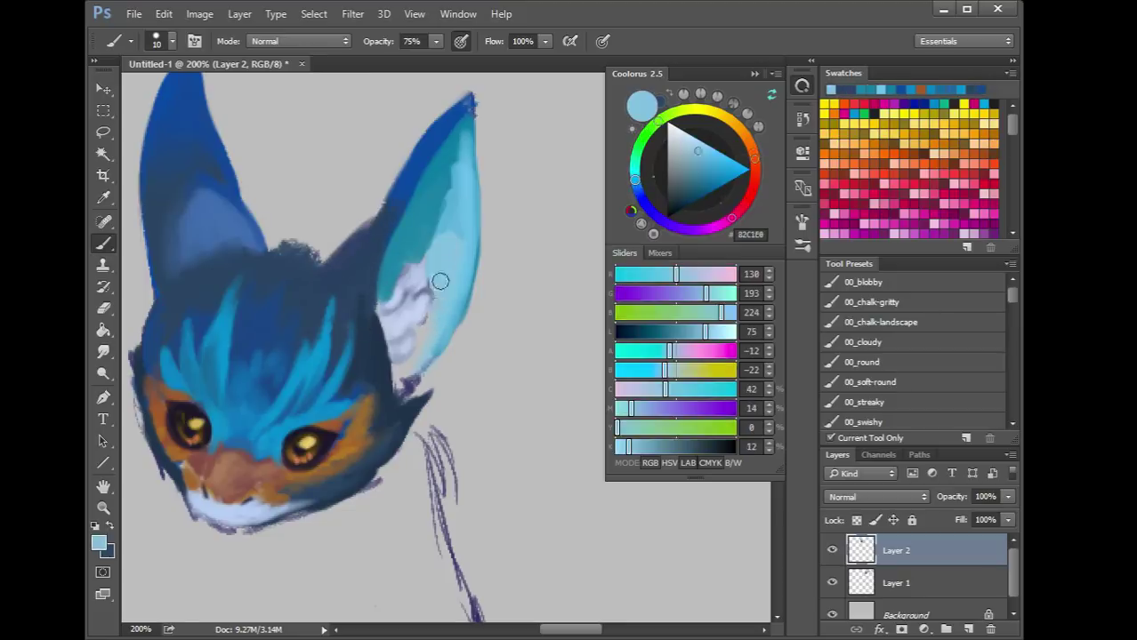
alt+click(403, 348)
mouse_move(397, 367)
mouse_down()
mouse_move(414, 344)
mouse_move(402, 315)
mouse_move(426, 306)
mouse_move(398, 313)
mouse_move(398, 356)
mouse_move(416, 322)
mouse_move(388, 331)
mouse_up()
Rework the lower ear tuft's fur clumps at brush size 4 with sampled 97A3C6 and B3C8E6
alt+click(411, 329)
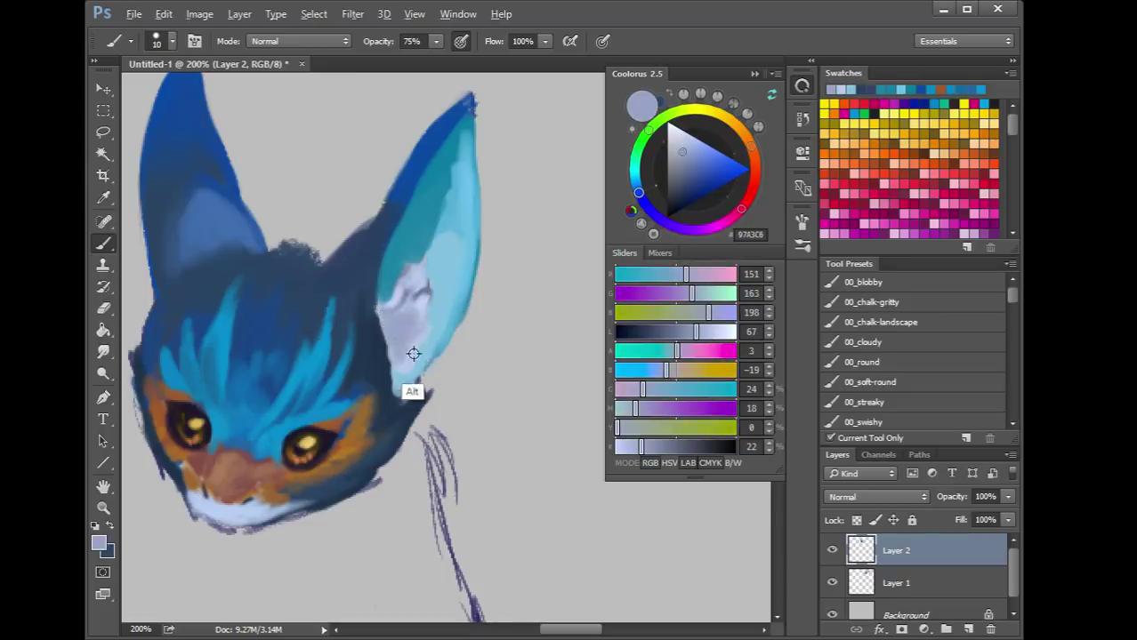
alt+click(414, 354)
key(bracketleft)
key(bracketleft)
key(bracketleft)
key(bracketleft)
key(bracketleft)
key(bracketleft)
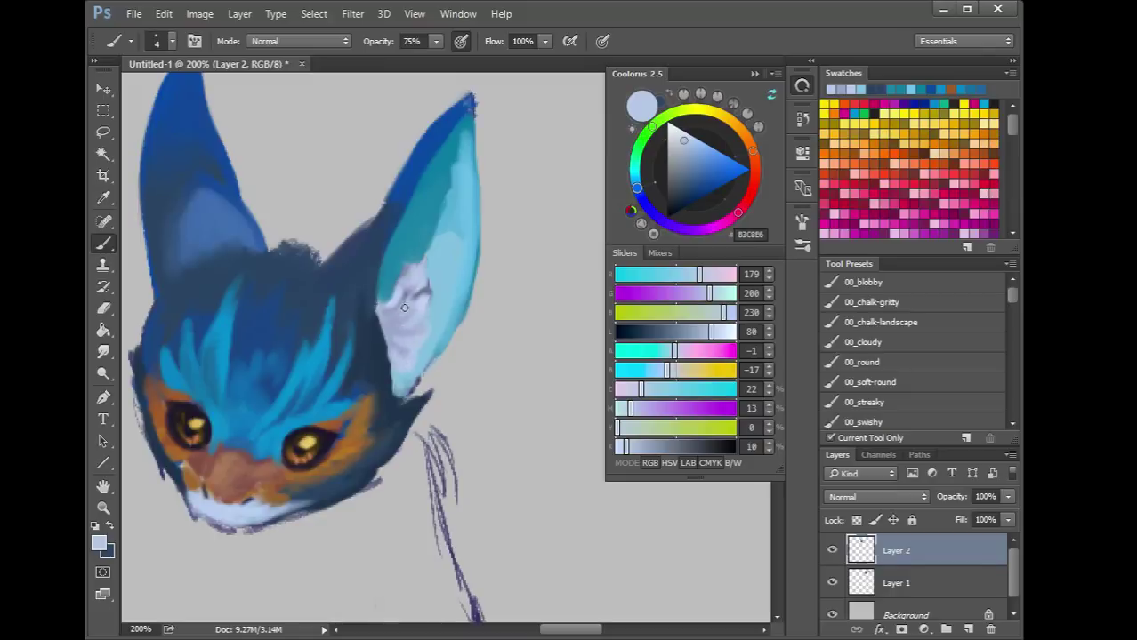
mouse_move(411, 331)
mouse_down()
mouse_move(400, 343)
mouse_move(381, 316)
mouse_up()
Extend the tuft's upper end and add fur clumps with sampled 6B7095, B4C4E4 and 747B9F
alt+click(379, 322)
alt+click(408, 299)
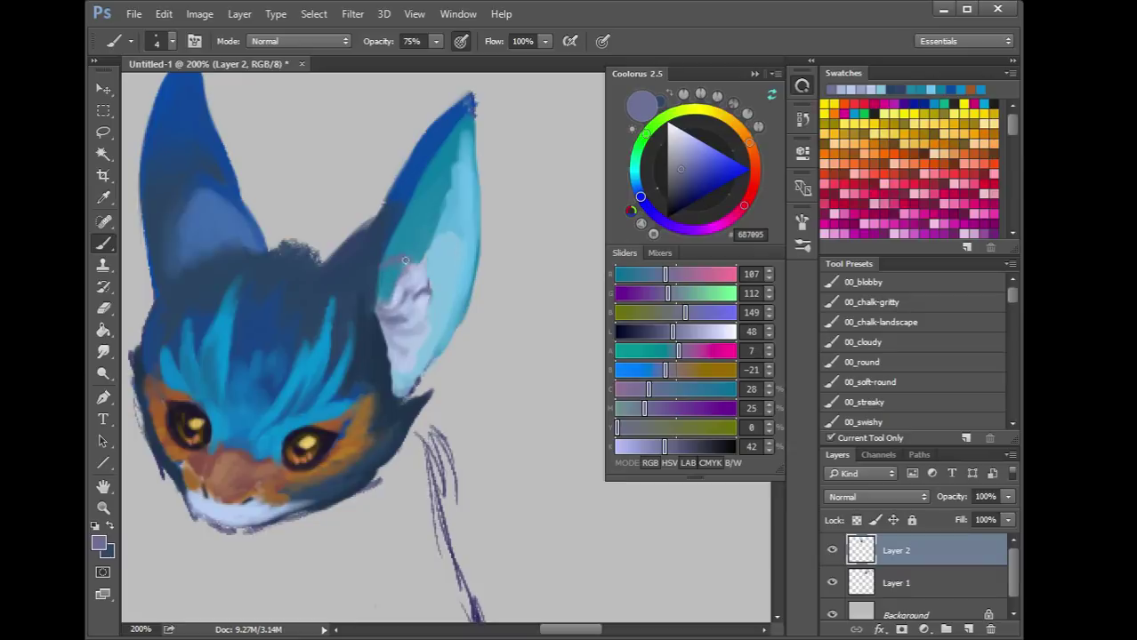
alt+click(414, 323)
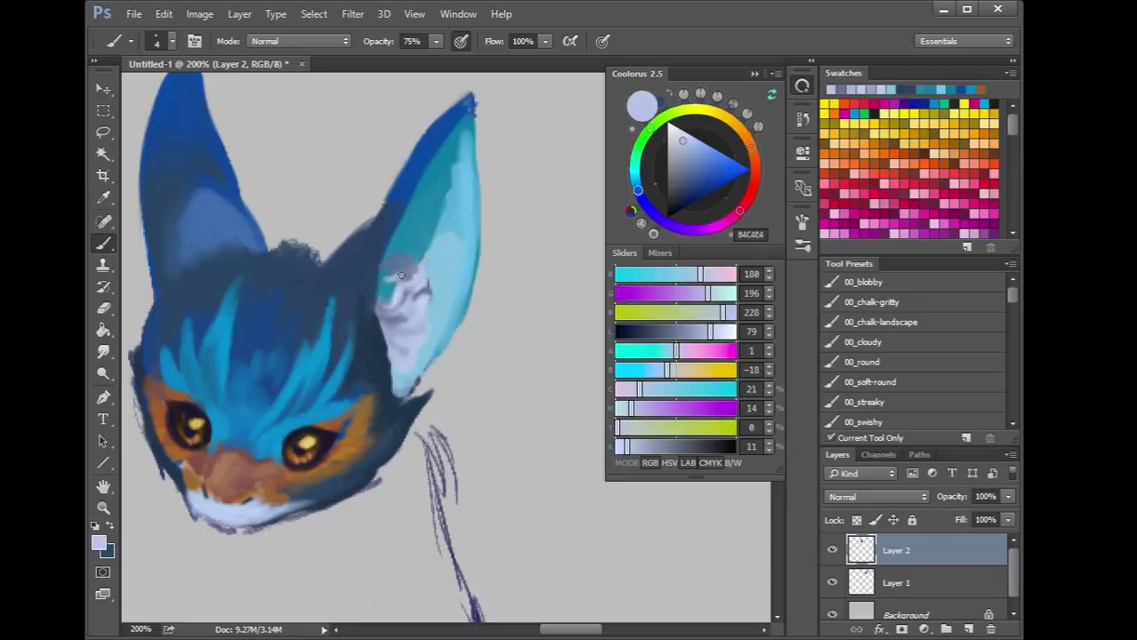
drag(384, 271, 381, 295)
alt+click(383, 283)
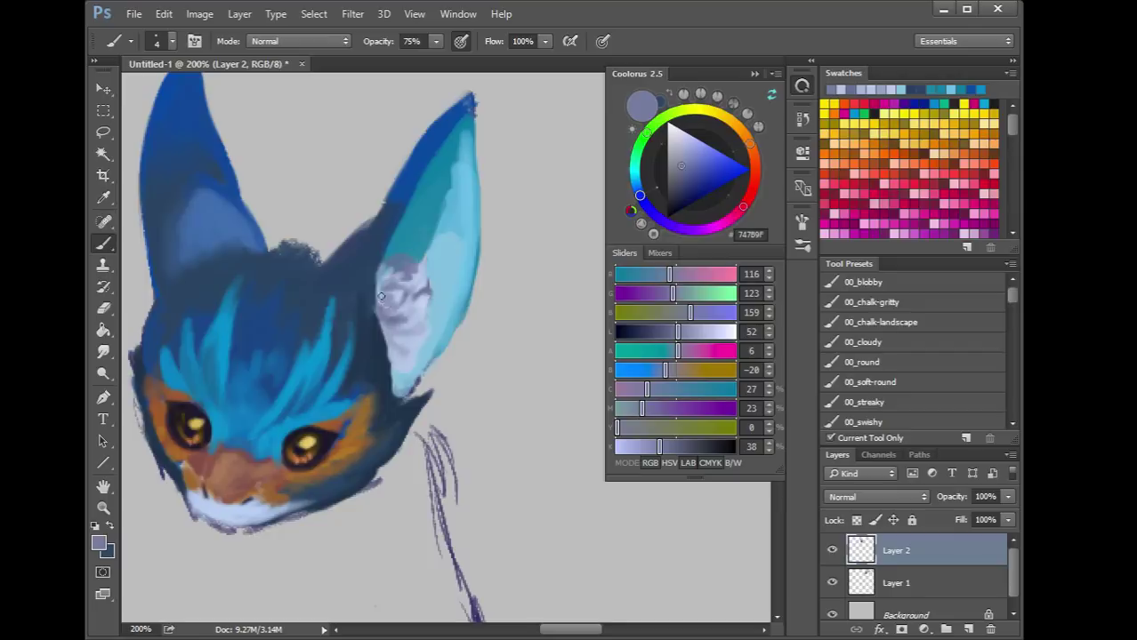
Clean up the head's edge beside the tufted ear and cheek with sampled 294362, and flip the canvas horizontally
alt+click(368, 306)
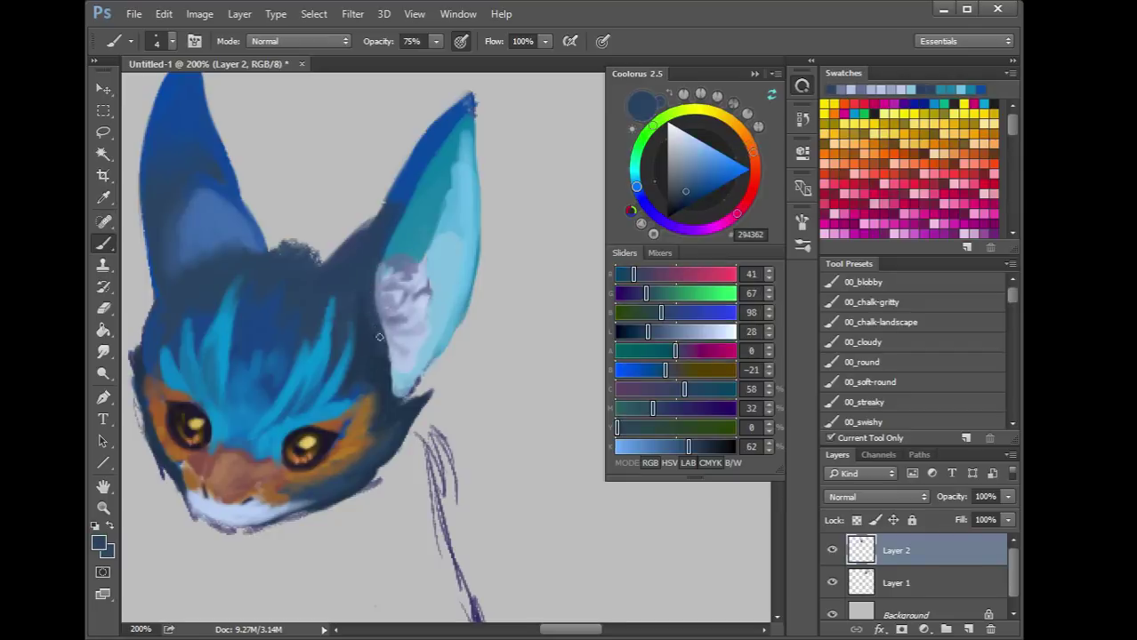
drag(371, 397, 439, 432)
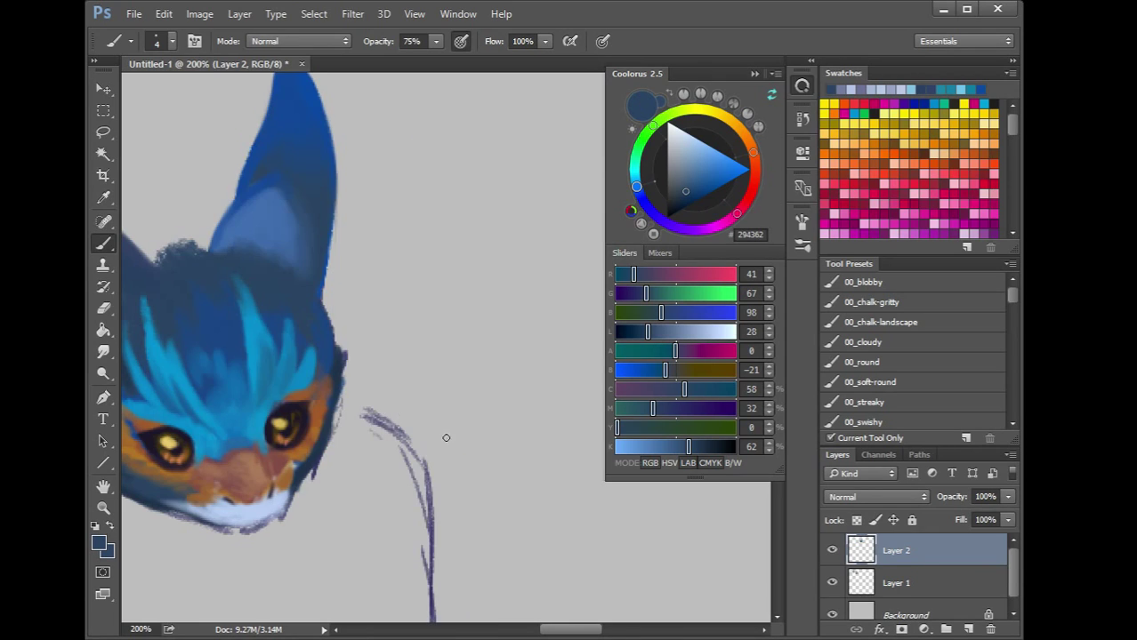
drag(365, 504, 436, 340)
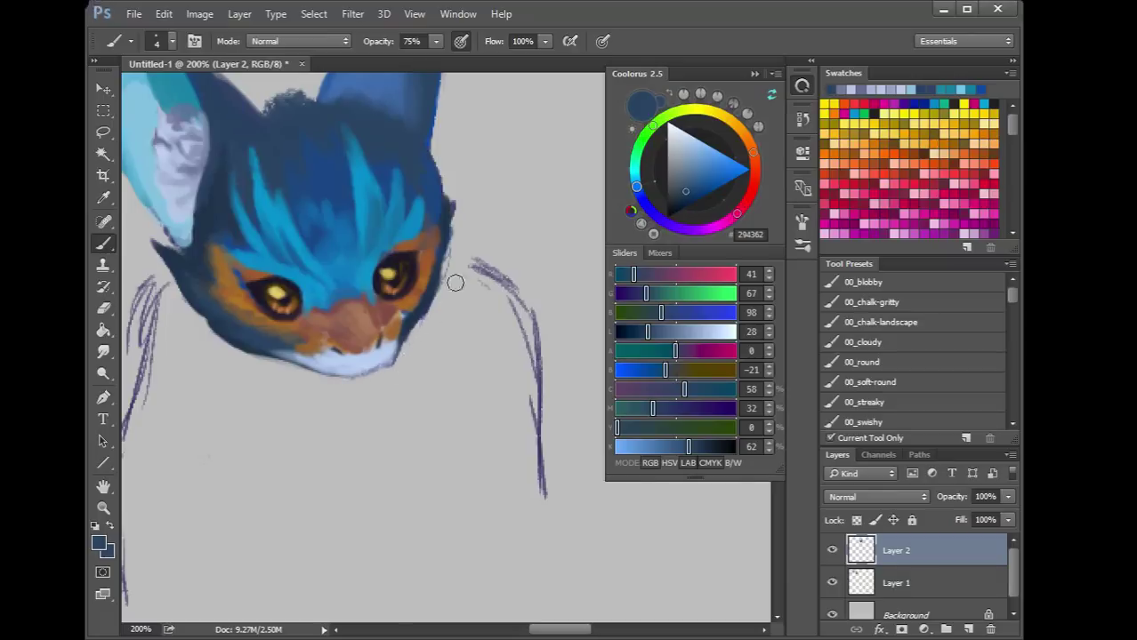
Erase the leftover body sketch lines beside and below the head
drag(467, 272, 494, 289)
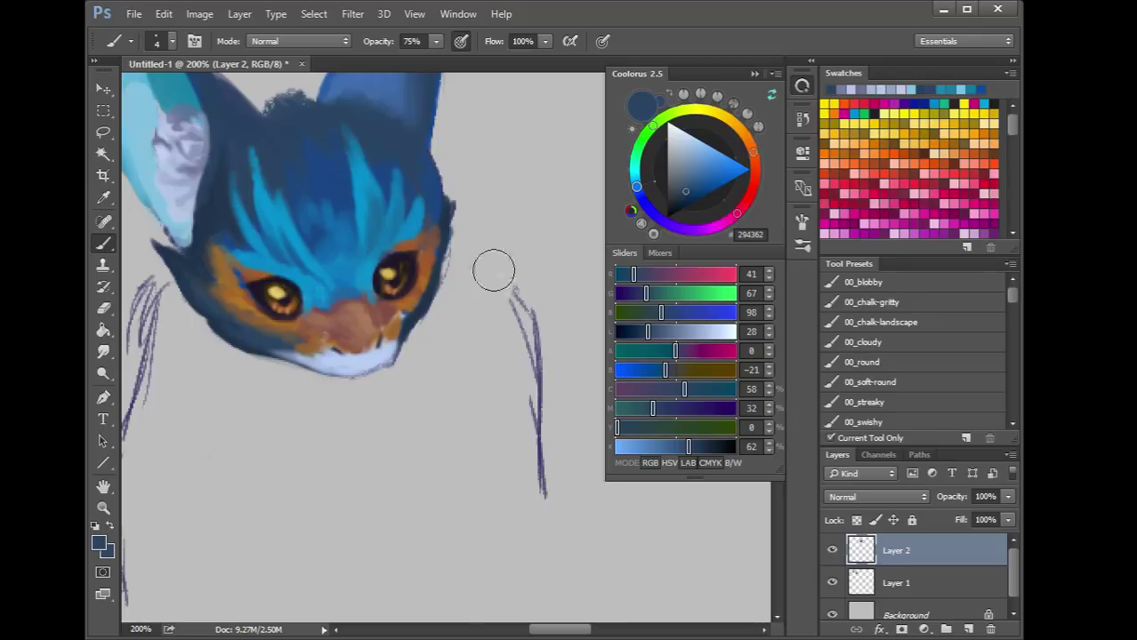
key(ctrl+z)
drag(340, 499, 536, 418)
mouse_move(312, 554)
mouse_down()
mouse_move(301, 423)
mouse_move(347, 235)
mouse_up()
drag(507, 413, 364, 510)
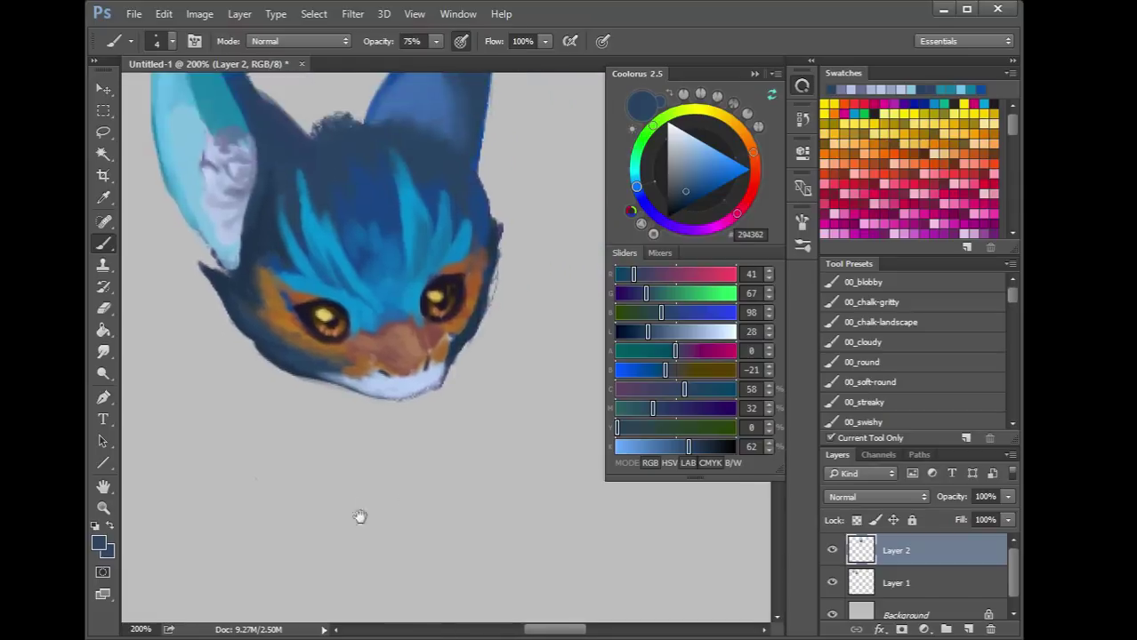
Add a new layer directly above Layer 1, beneath the painted head's layer
key(ctrl+minus)
click(896, 582)
click(968, 629)
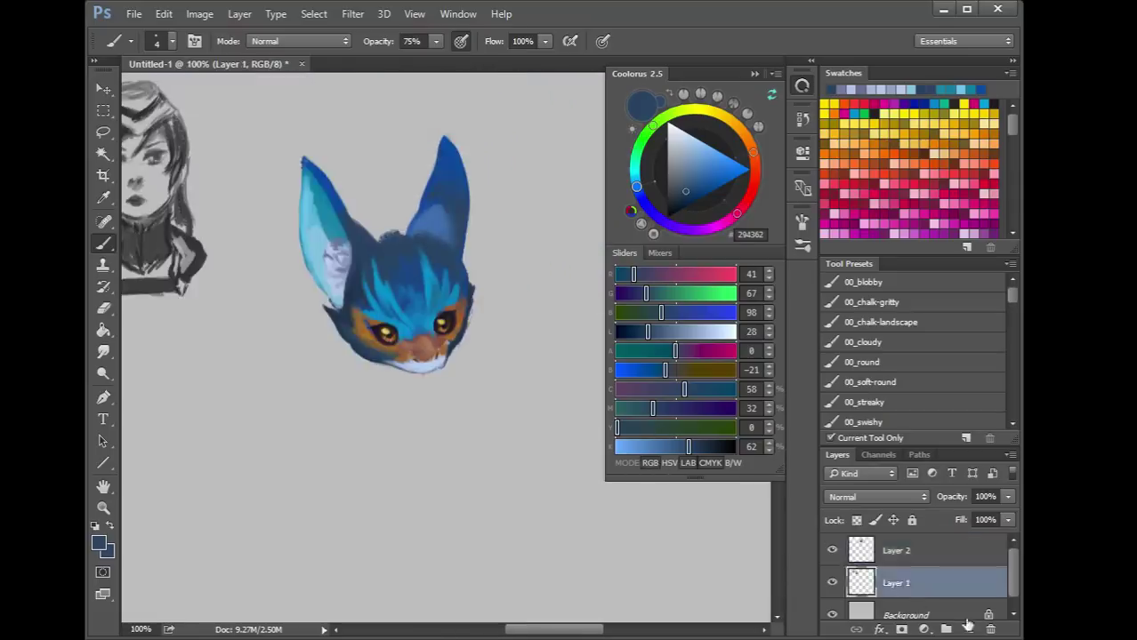
Set the colour to 628EC8 and sketch the shoulder and upper foreleg outlines on both sides below the head
drag(539, 517, 502, 485)
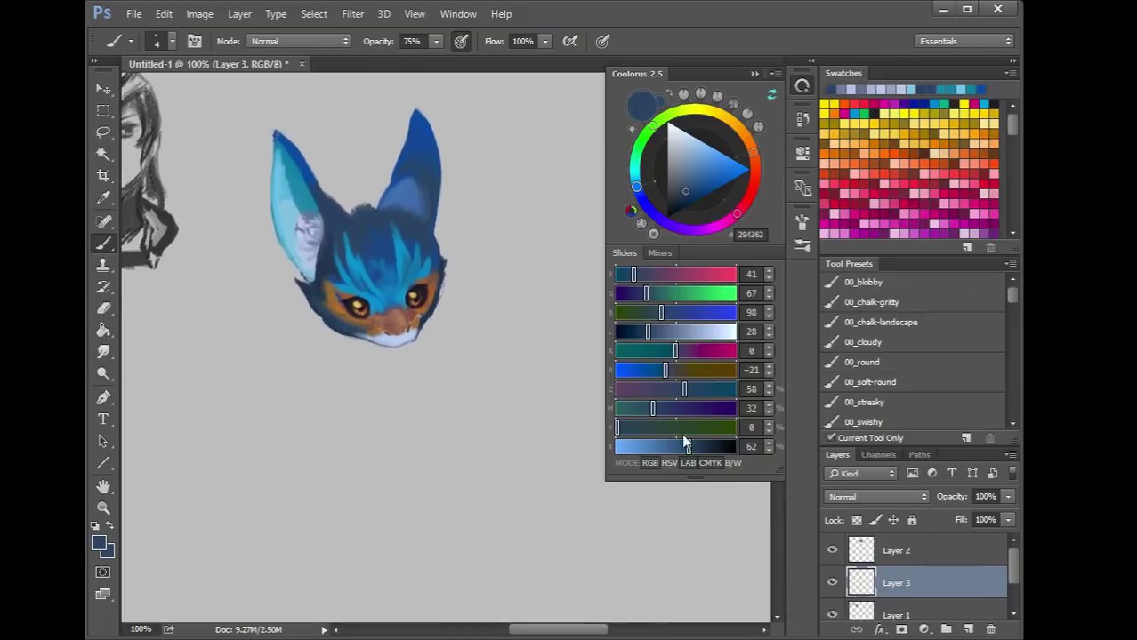
drag(667, 452, 650, 447)
drag(677, 331, 686, 346)
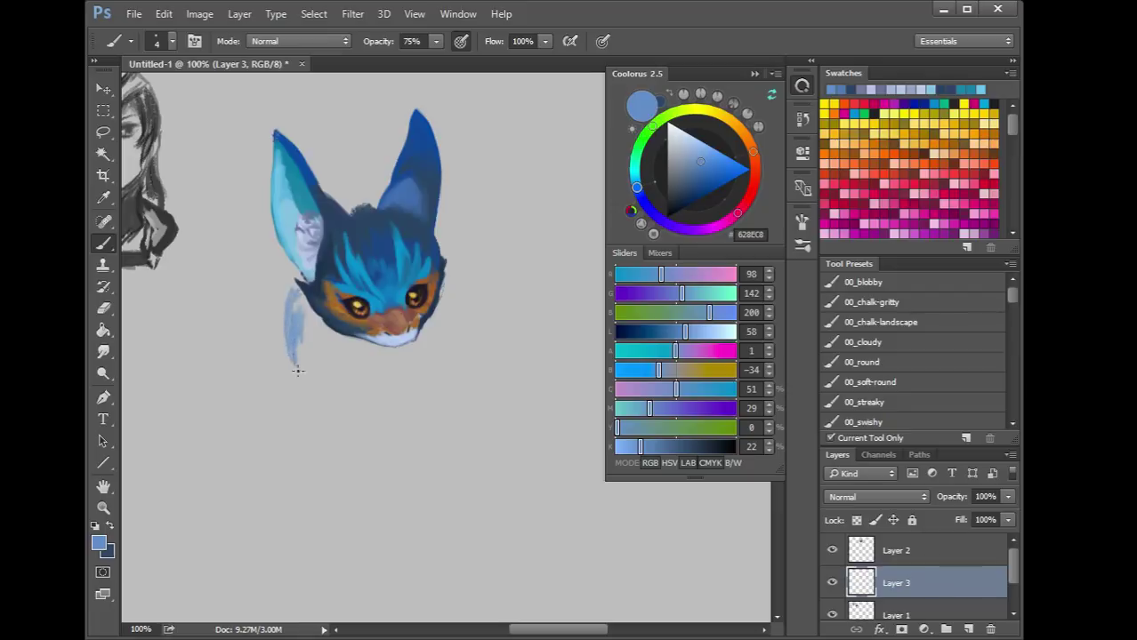
drag(295, 345, 308, 405)
drag(302, 291, 297, 308)
mouse_move(444, 281)
mouse_down()
mouse_move(468, 299)
mouse_move(479, 347)
mouse_up()
drag(469, 303, 473, 349)
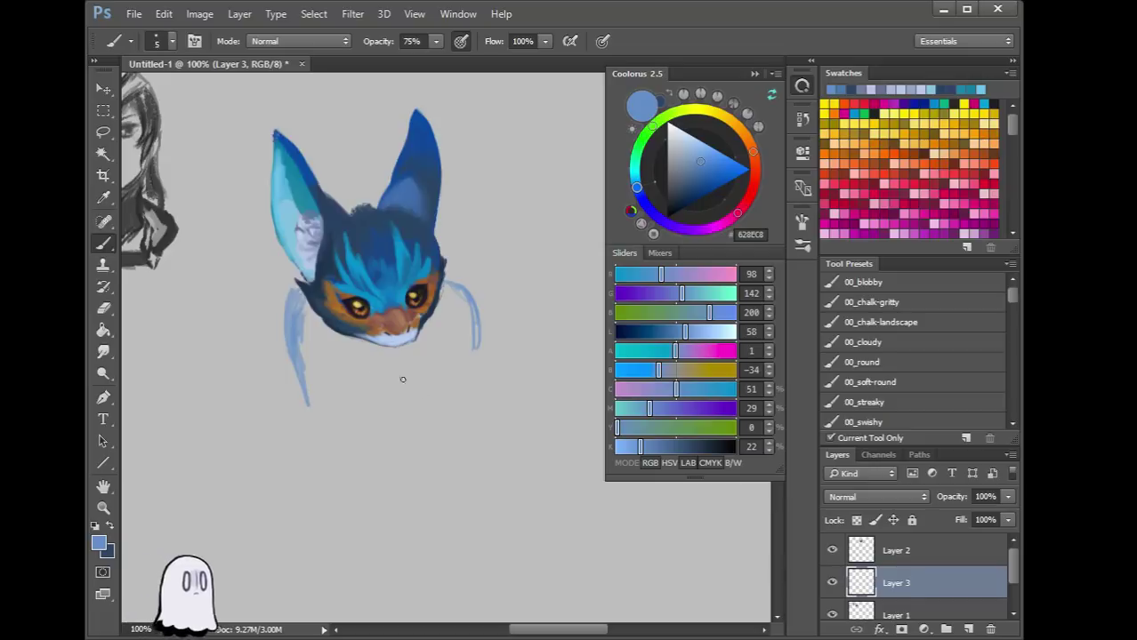
Fill the foreleg below the tufted ear with 628EC8 at brush size 20
key(])
key(])
key(])
key(])
key(])
key(])
key(])
key(])
mouse_move(294, 305)
mouse_down()
mouse_move(305, 406)
mouse_move(309, 356)
mouse_move(317, 403)
mouse_move(307, 333)
mouse_move(330, 405)
mouse_up()
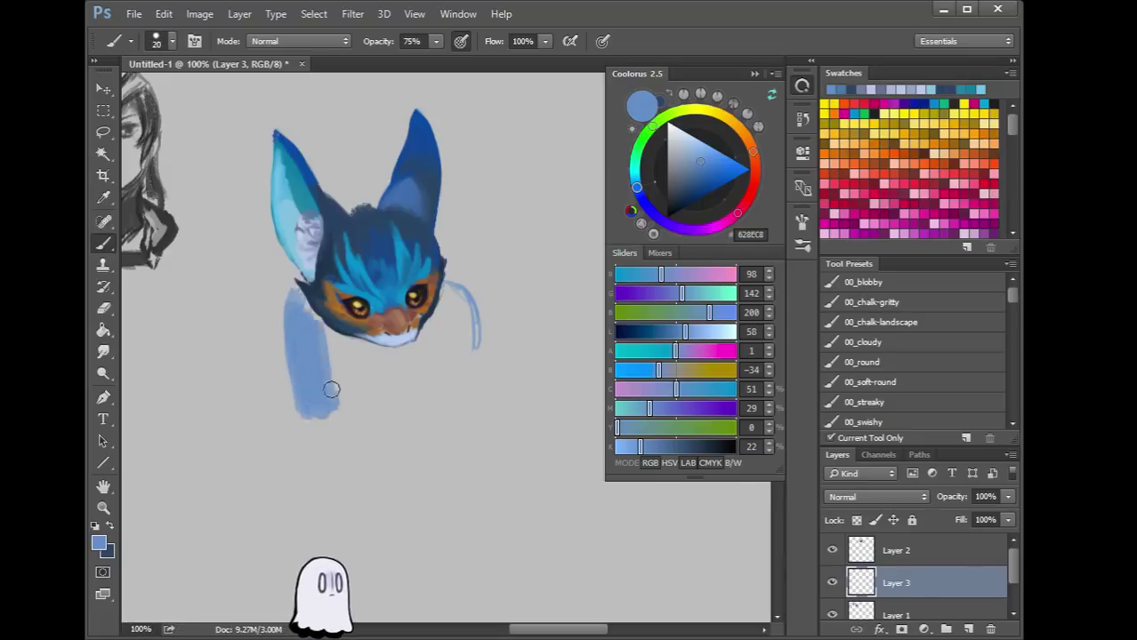
Switch to the 00_chalk-gritty brush at size 50 and widen and lengthen the blue foreleg
click(907, 303)
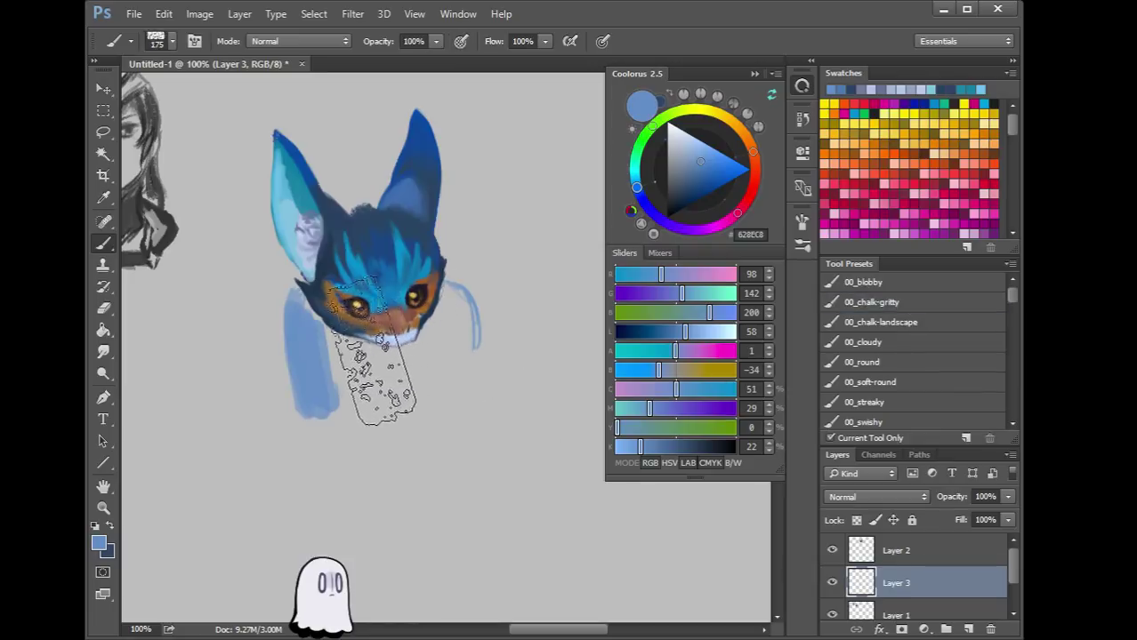
key(bracketleft)
mouse_move(336, 359)
mouse_down()
mouse_move(304, 316)
mouse_move(316, 454)
mouse_up()
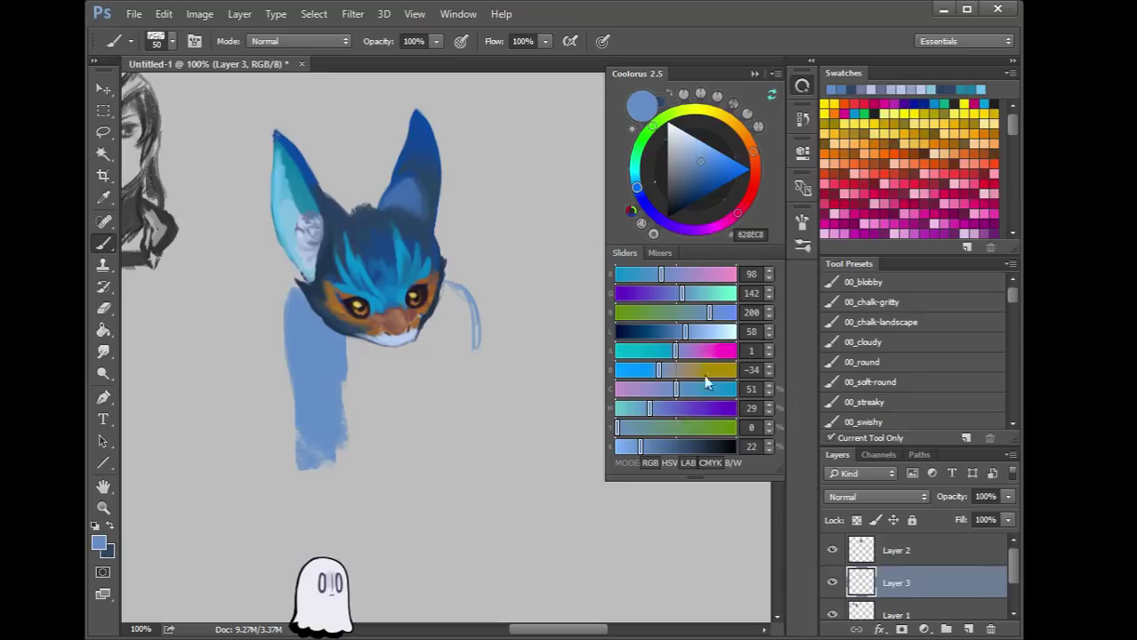
Set the colour to grey 757E7E and block in the chest and both front legs
mouse_move(658, 451)
mouse_down()
mouse_move(666, 443)
mouse_move(638, 409)
mouse_move(617, 406)
mouse_move(664, 393)
mouse_move(623, 394)
mouse_up()
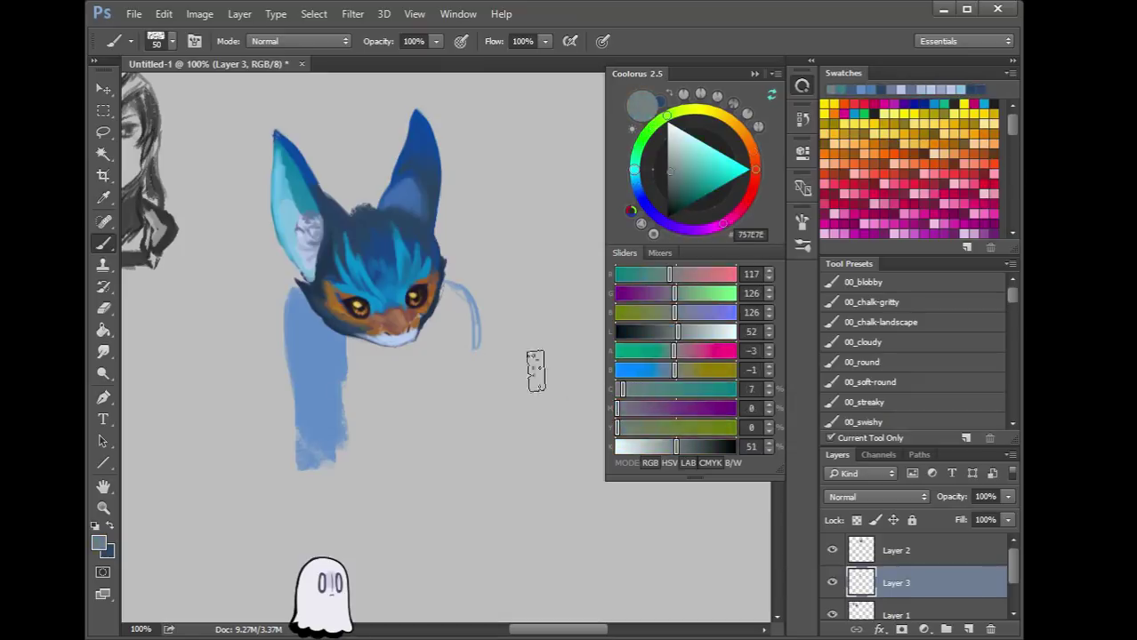
mouse_move(304, 326)
mouse_down()
mouse_move(322, 470)
mouse_move(340, 414)
mouse_move(349, 454)
mouse_up()
mouse_move(464, 343)
mouse_down()
mouse_move(454, 398)
mouse_move(442, 373)
mouse_move(439, 472)
mouse_move(454, 312)
mouse_move(431, 466)
mouse_move(430, 400)
mouse_move(418, 462)
mouse_move(420, 434)
mouse_move(352, 393)
mouse_move(356, 378)
mouse_move(390, 366)
mouse_up()
Shade the chest under the chin and the opposite foreleg with darker teal grey 476565
drag(654, 389, 648, 391)
mouse_move(375, 352)
mouse_down()
mouse_move(405, 354)
mouse_move(426, 314)
mouse_move(390, 364)
mouse_up()
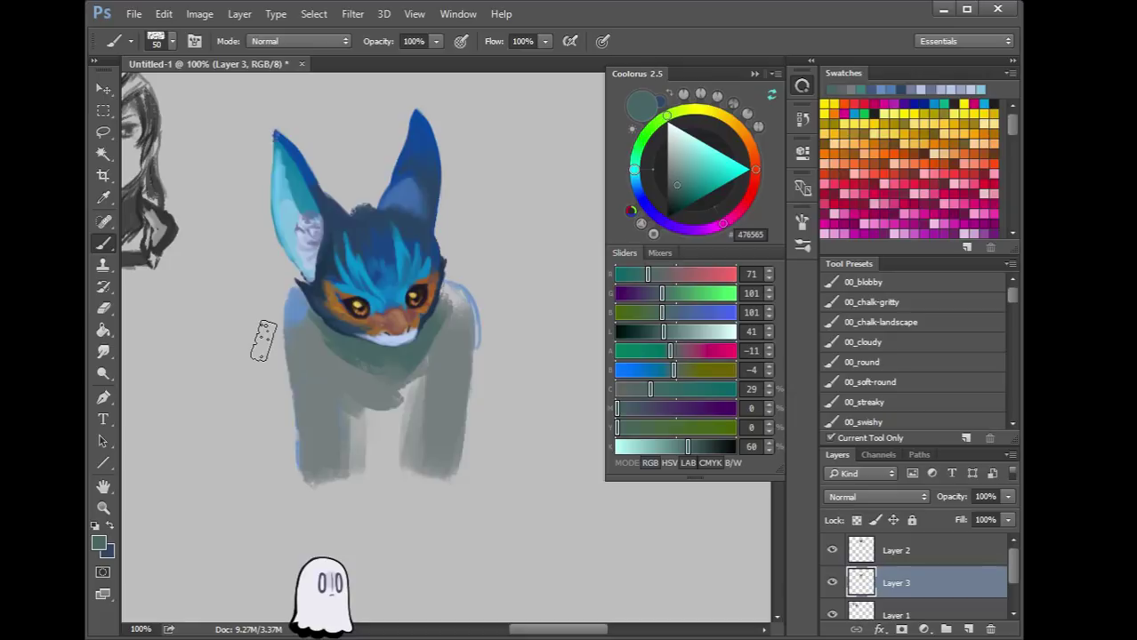
mouse_move(449, 356)
mouse_down()
mouse_move(447, 300)
mouse_move(463, 387)
mouse_move(457, 358)
mouse_move(439, 488)
mouse_move(408, 433)
mouse_up()
Reduce the chalk brush to size 15 and draw the hind leg and shoulder edge on the tufted ear's side in 476565
key(bracketleft)
key(bracketleft)
key(bracketleft)
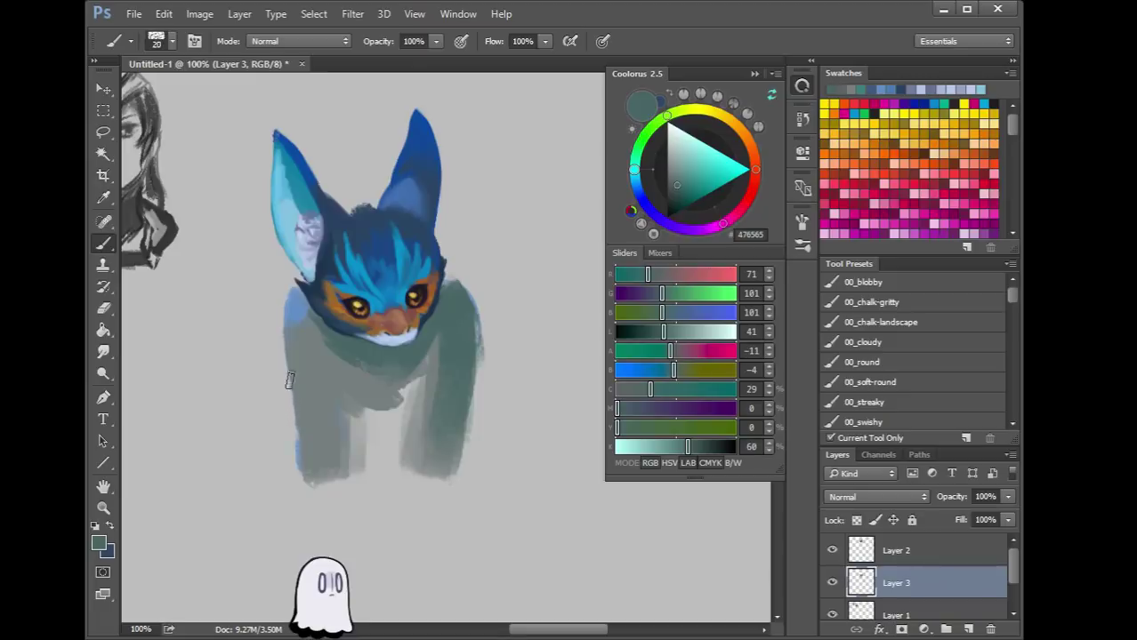
mouse_move(239, 374)
mouse_down()
mouse_move(232, 426)
mouse_move(237, 412)
mouse_move(252, 510)
mouse_move(260, 497)
mouse_move(262, 511)
mouse_move(309, 358)
mouse_up()
mouse_move(302, 302)
mouse_down()
mouse_move(283, 326)
mouse_move(288, 313)
mouse_move(299, 393)
mouse_up()
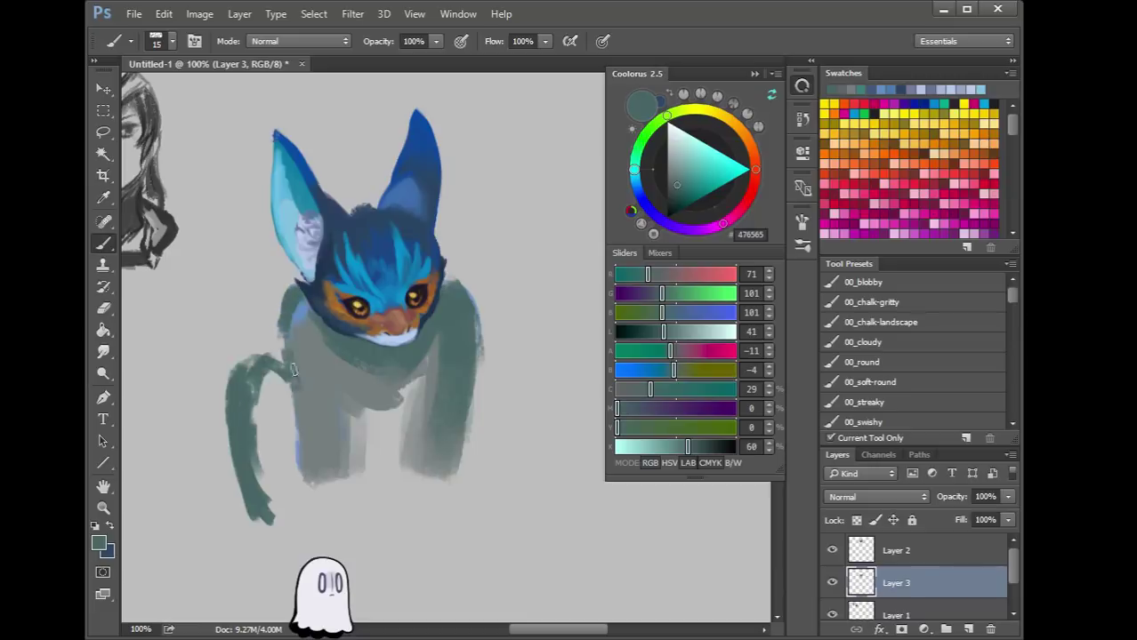
Outline both front legs down to the feet and add the curved hind leg on the opposite side in 476565
mouse_move(289, 333)
mouse_down()
mouse_move(302, 418)
mouse_move(313, 421)
mouse_move(299, 503)
mouse_up()
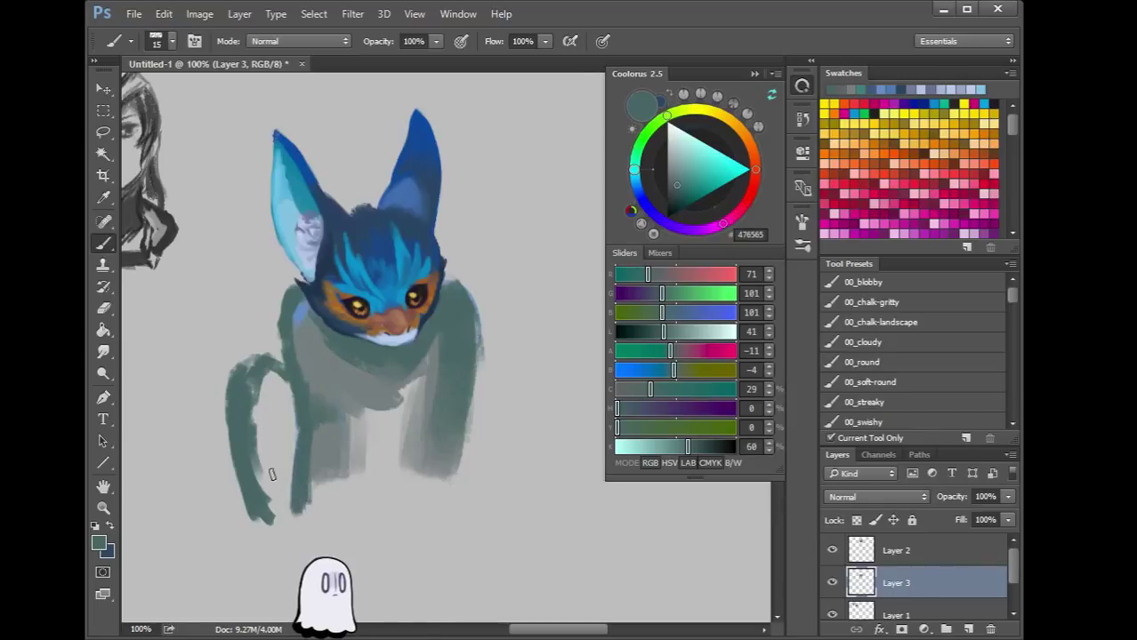
drag(305, 498, 301, 520)
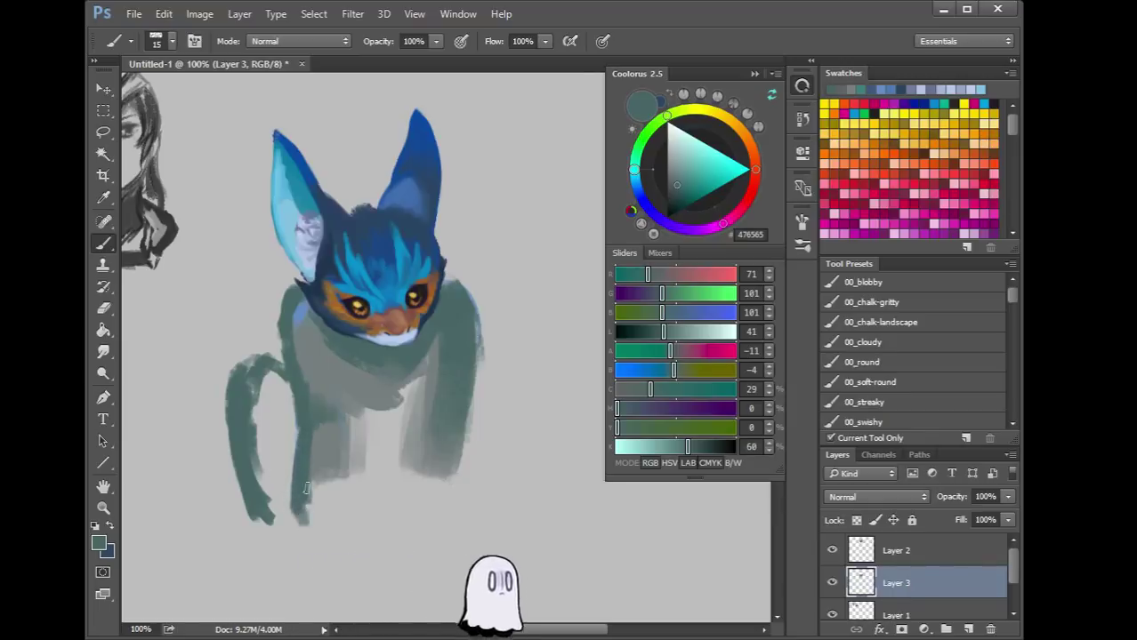
mouse_move(351, 382)
mouse_down()
mouse_move(356, 420)
mouse_move(347, 416)
mouse_move(352, 462)
mouse_up()
mouse_move(408, 361)
mouse_down()
mouse_move(419, 420)
mouse_move(408, 422)
mouse_move(396, 519)
mouse_up()
drag(455, 419, 445, 520)
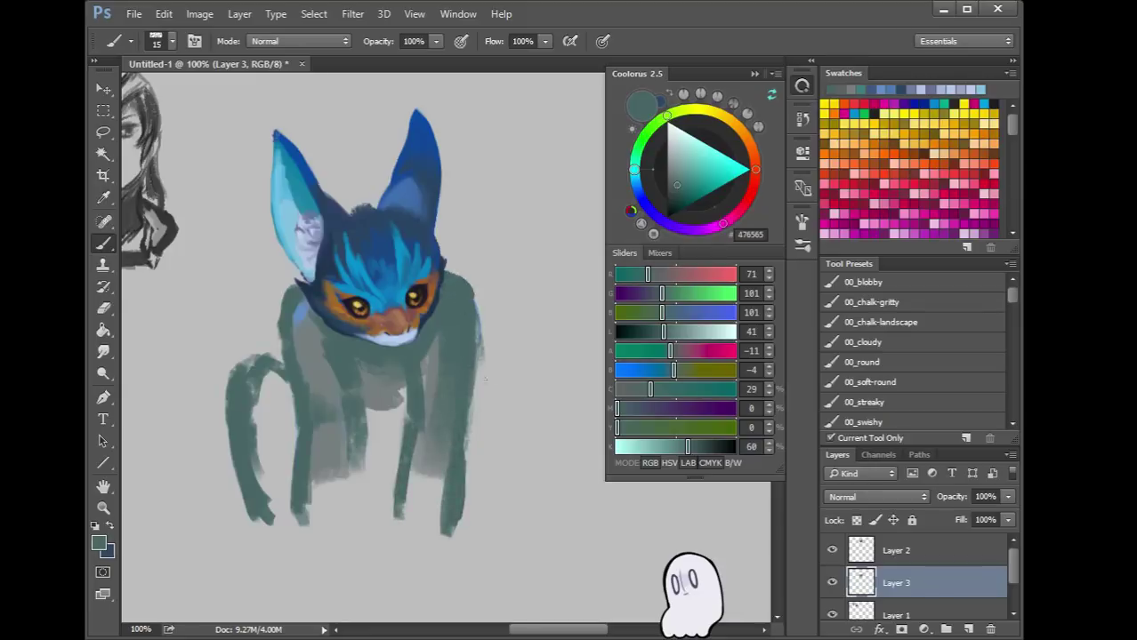
mouse_move(481, 360)
mouse_down()
mouse_move(514, 360)
mouse_move(534, 391)
mouse_move(505, 512)
mouse_up()
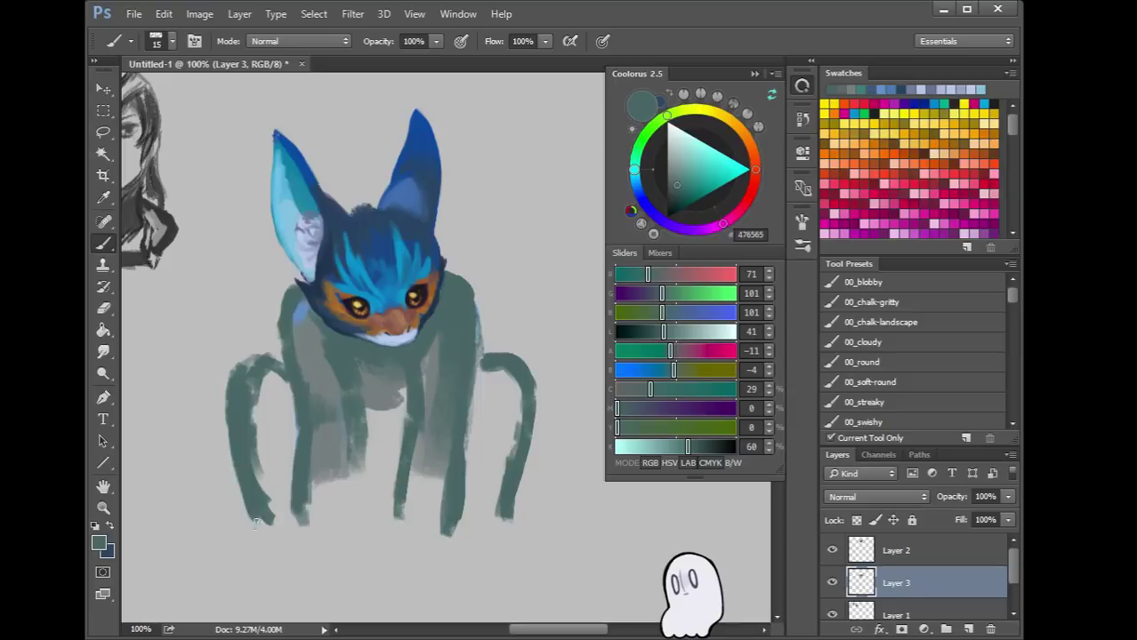
Mix dark blue 003D5A, paint both splayed hind feet with pointed toes, and shade the chest between the front legs
click(707, 449)
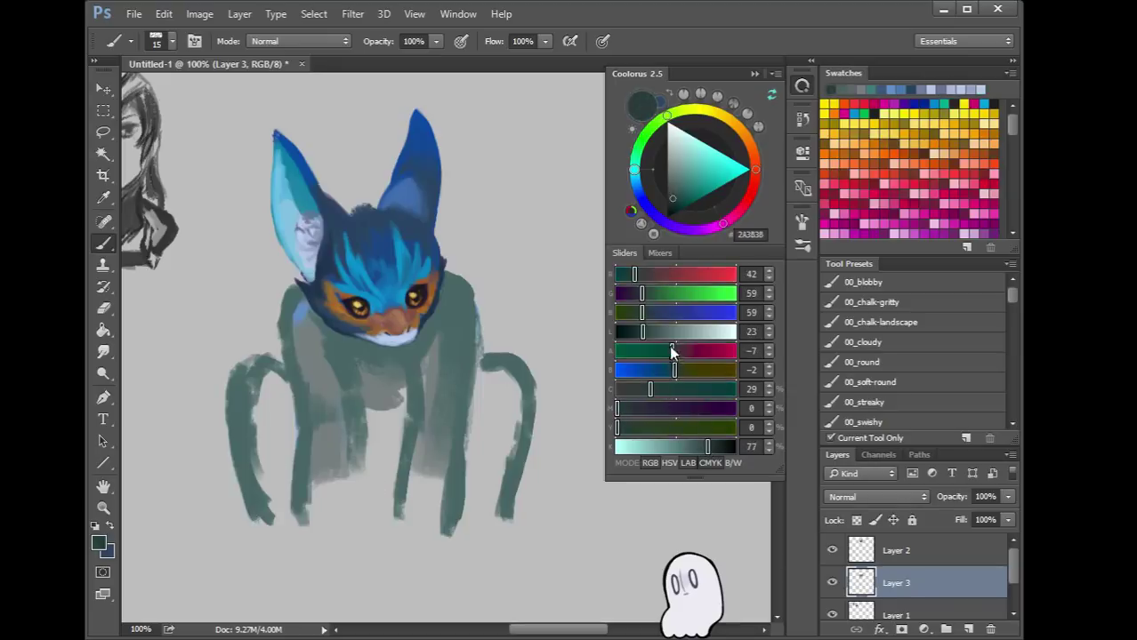
drag(673, 378, 664, 373)
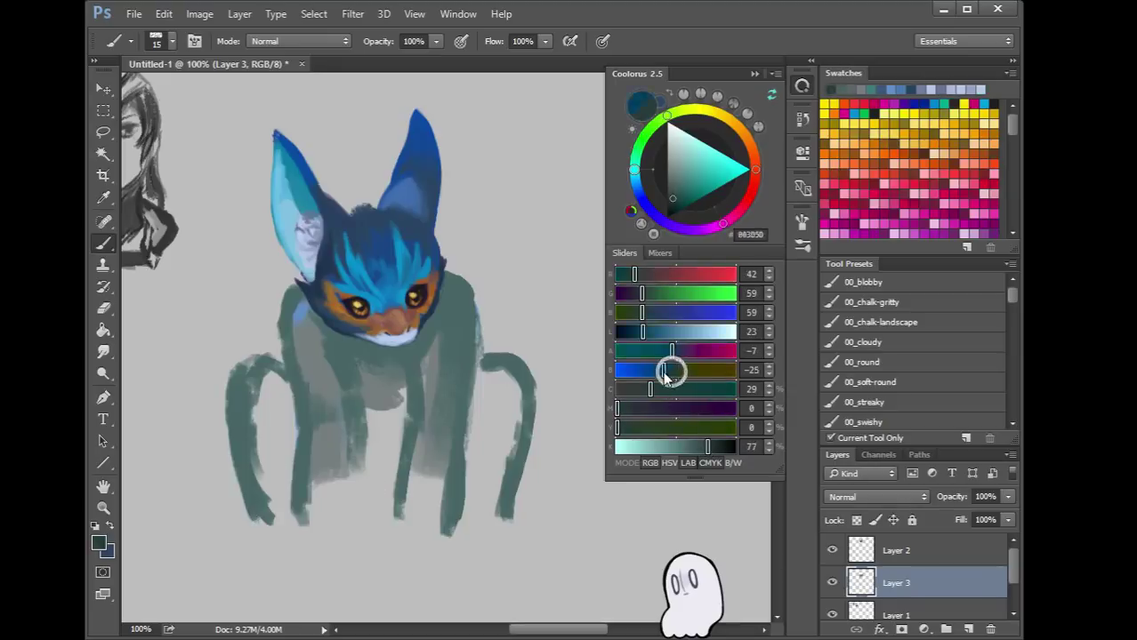
mouse_move(235, 474)
mouse_down()
mouse_move(223, 459)
mouse_move(264, 530)
mouse_move(243, 489)
mouse_move(248, 464)
mouse_up()
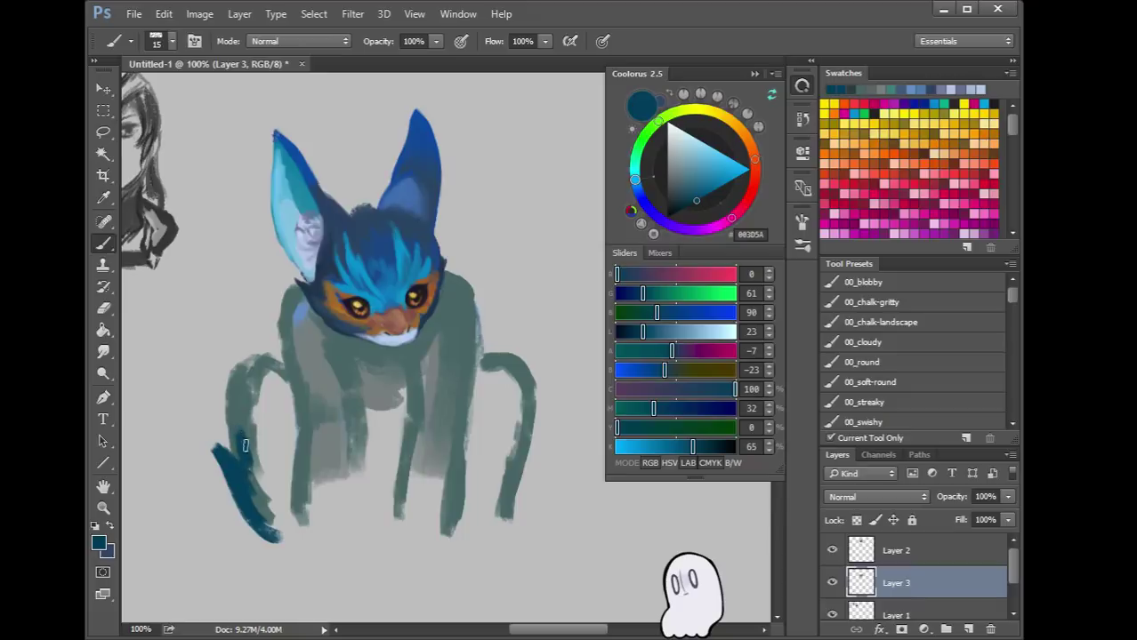
mouse_move(237, 420)
mouse_down()
mouse_move(264, 469)
mouse_move(274, 464)
mouse_move(271, 420)
mouse_move(292, 493)
mouse_move(286, 531)
mouse_move(282, 470)
mouse_move(273, 531)
mouse_move(268, 481)
mouse_move(253, 493)
mouse_move(248, 464)
mouse_move(271, 522)
mouse_up()
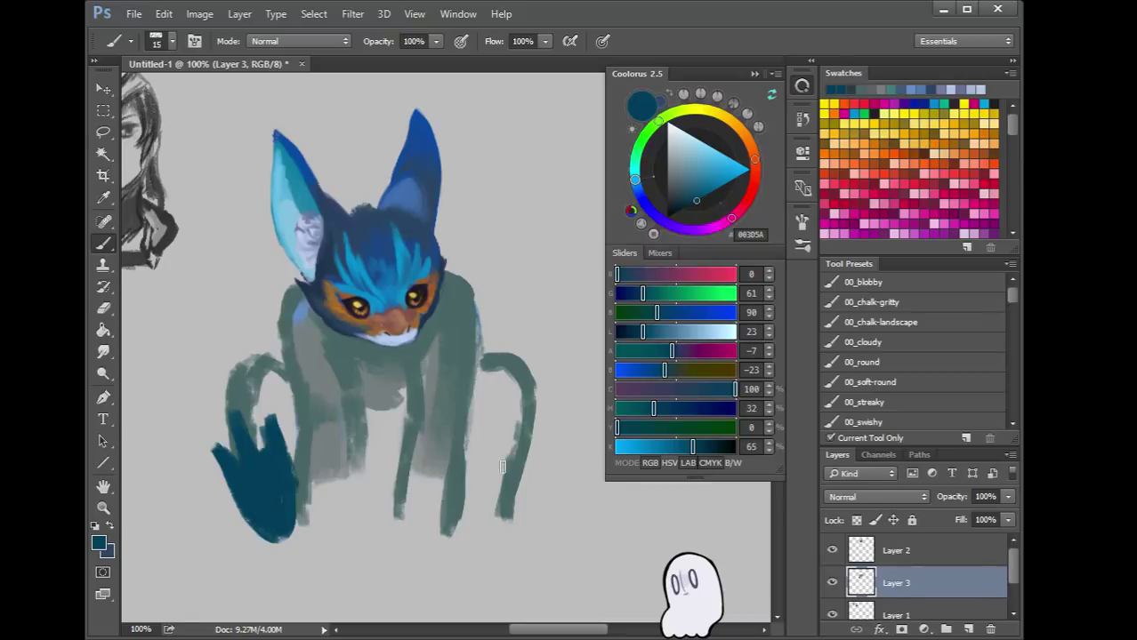
mouse_move(484, 427)
mouse_down()
mouse_move(484, 456)
mouse_move(487, 446)
mouse_move(500, 458)
mouse_move(519, 416)
mouse_move(494, 512)
mouse_up()
mouse_move(467, 432)
mouse_down()
mouse_move(459, 503)
mouse_move(478, 514)
mouse_move(477, 459)
mouse_move(499, 462)
mouse_move(495, 512)
mouse_up()
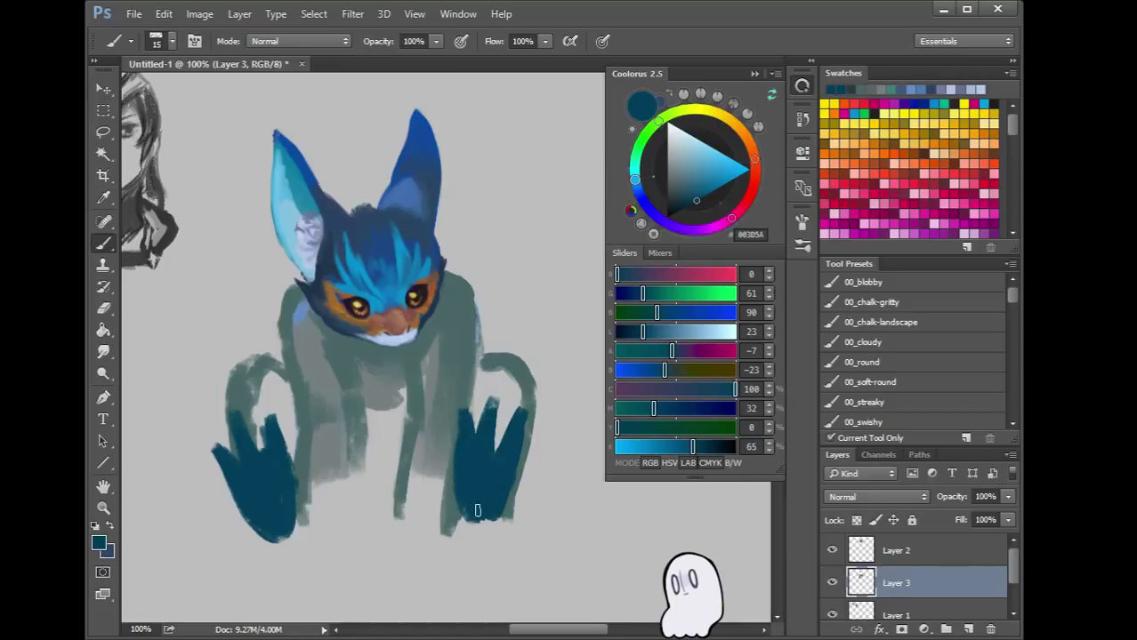
mouse_move(345, 354)
mouse_down()
mouse_move(362, 411)
mouse_move(371, 390)
mouse_move(410, 388)
mouse_move(366, 437)
mouse_move(368, 388)
mouse_move(365, 474)
mouse_up()
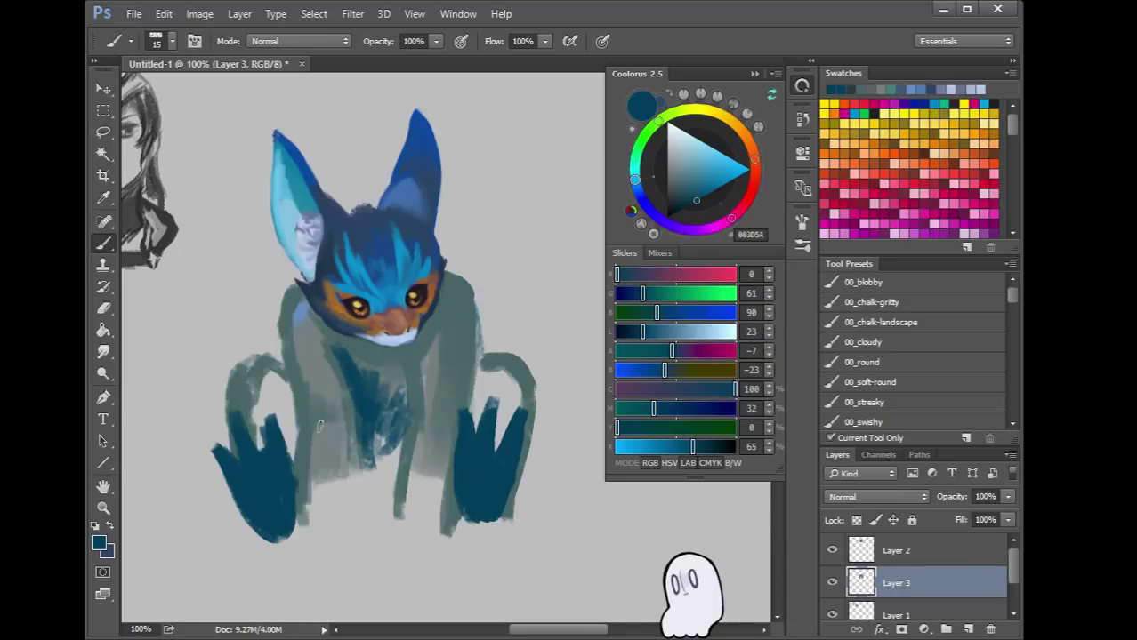
Set the colour to teal 4B7E80 and fill in the shoulder and both front legs
click(674, 331)
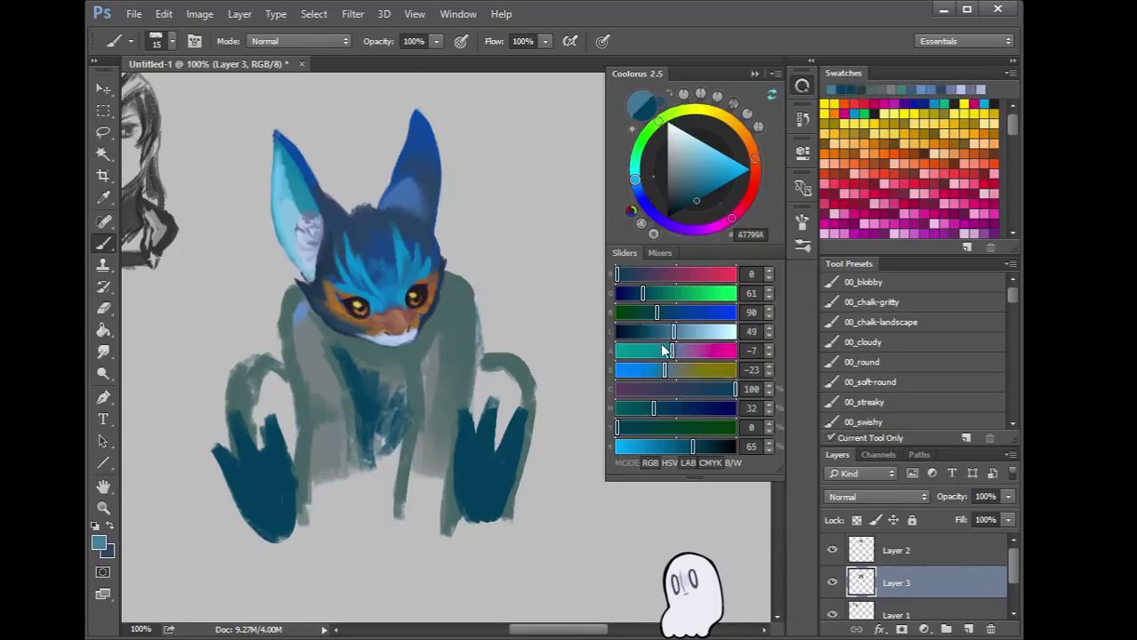
alt+click(414, 380)
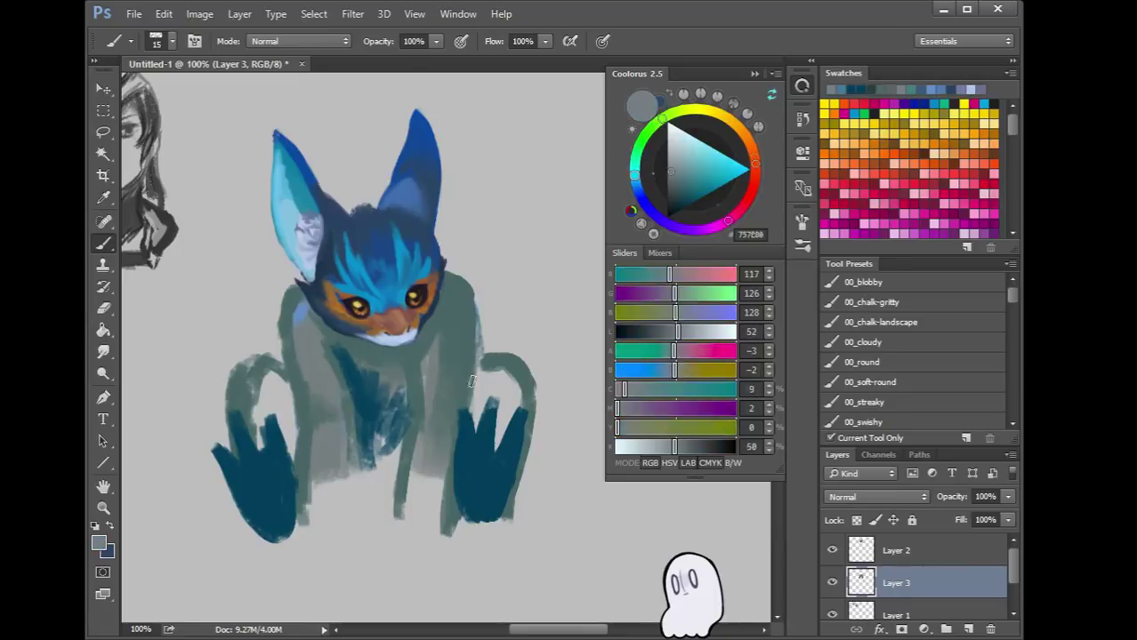
drag(661, 275, 657, 276)
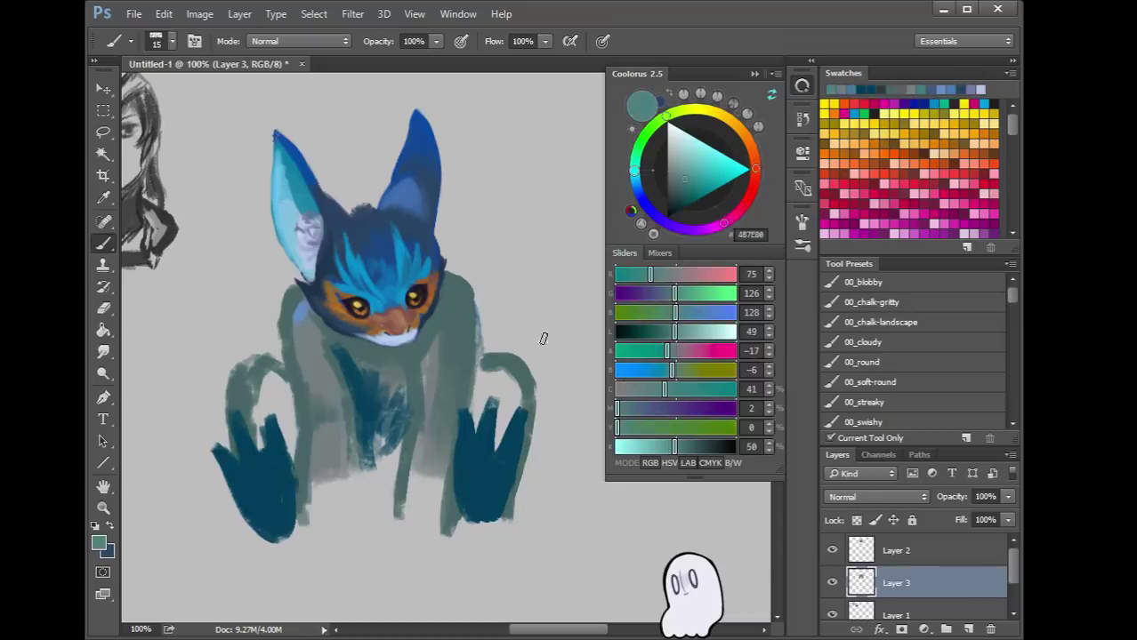
mouse_move(293, 311)
mouse_down()
mouse_move(315, 402)
mouse_move(304, 523)
mouse_move(347, 489)
mouse_up()
drag(425, 438, 402, 525)
drag(418, 469, 424, 525)
Shift the colour to lighter blue 648EAB and paint patches along both front legs
drag(674, 446, 654, 446)
drag(624, 410, 635, 411)
mouse_move(413, 489)
mouse_down()
mouse_move(425, 351)
mouse_move(431, 458)
mouse_up()
drag(298, 358, 322, 402)
mouse_move(327, 447)
mouse_down()
mouse_move(315, 507)
mouse_move(327, 485)
mouse_up()
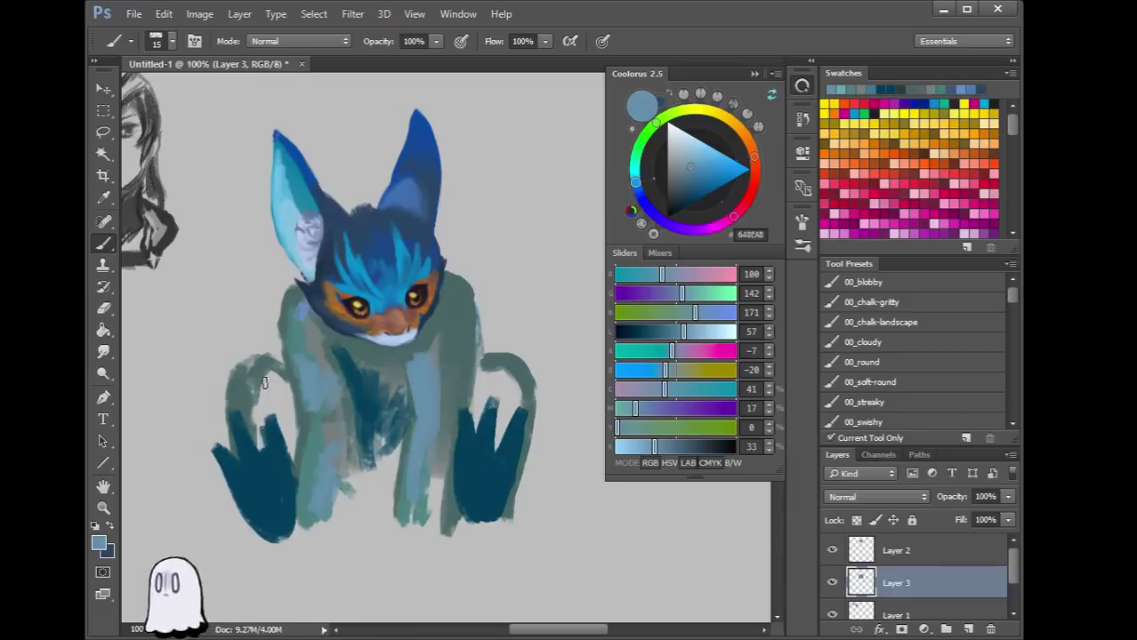
Sample the hind leg's grey, lighten it to 89A7A7, and fill the thighs of both hind legs
alt+click(251, 432)
drag(257, 394, 288, 386)
drag(674, 336, 692, 332)
mouse_move(249, 400)
mouse_down()
mouse_move(242, 373)
mouse_move(267, 433)
mouse_up()
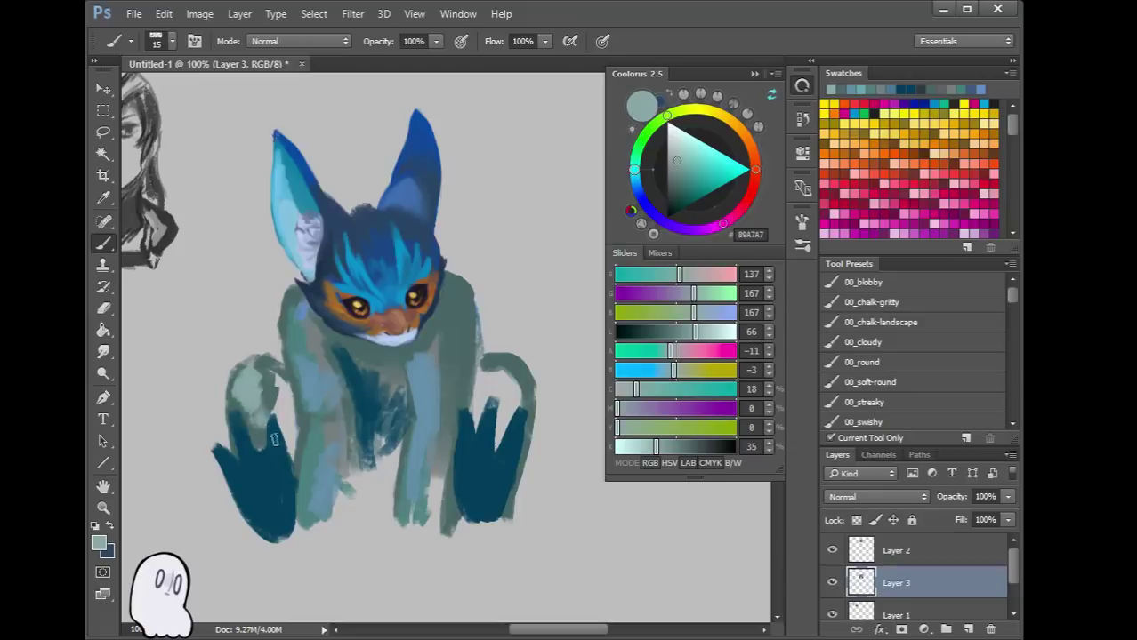
drag(499, 433, 520, 398)
Add light teal grey 89A7A7 highlights down both front legs
mouse_move(435, 333)
mouse_down()
mouse_move(438, 427)
mouse_move(423, 512)
mouse_up()
mouse_move(303, 453)
mouse_down()
mouse_move(321, 463)
mouse_move(317, 418)
mouse_up()
mouse_move(300, 347)
mouse_down()
mouse_move(313, 385)
mouse_move(337, 394)
mouse_up()
mouse_move(427, 455)
mouse_down()
mouse_move(403, 387)
mouse_move(356, 344)
mouse_move(353, 406)
mouse_up()
Sample dark blue 04405C from the chest and fill the gap between the front legs more solidly
alt+click(353, 382)
drag(356, 359, 363, 421)
drag(372, 370, 373, 384)
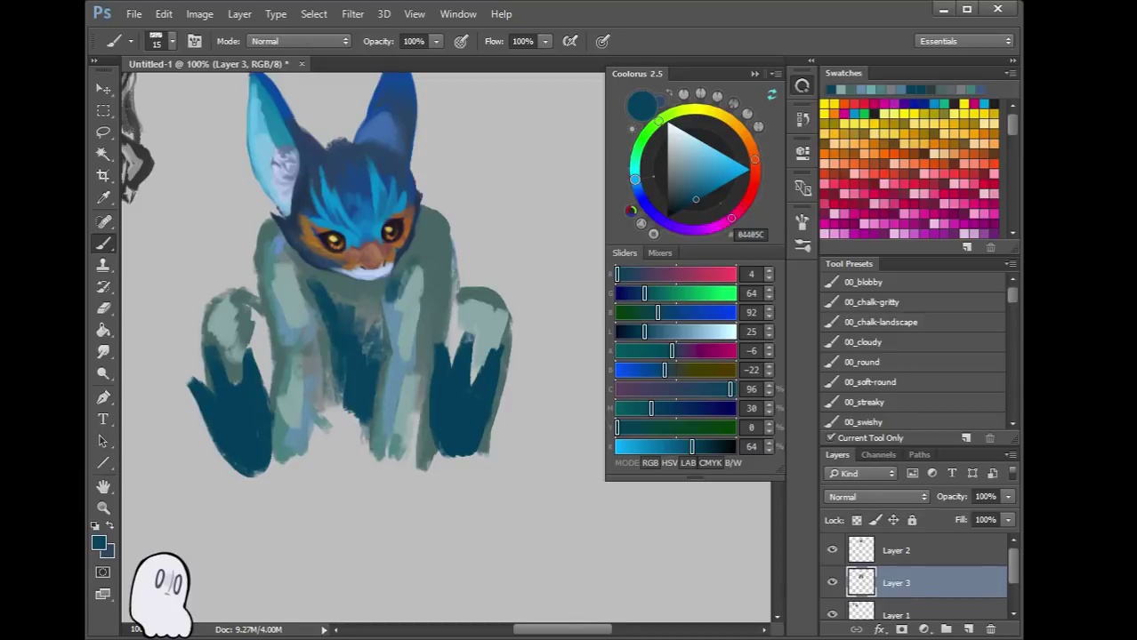
Switch to the soft irregular 90 px brush, reduce it to size 25, and enable pressure-controlled opacity at 64%
key(ctrl+plus)
drag(310, 294, 436, 378)
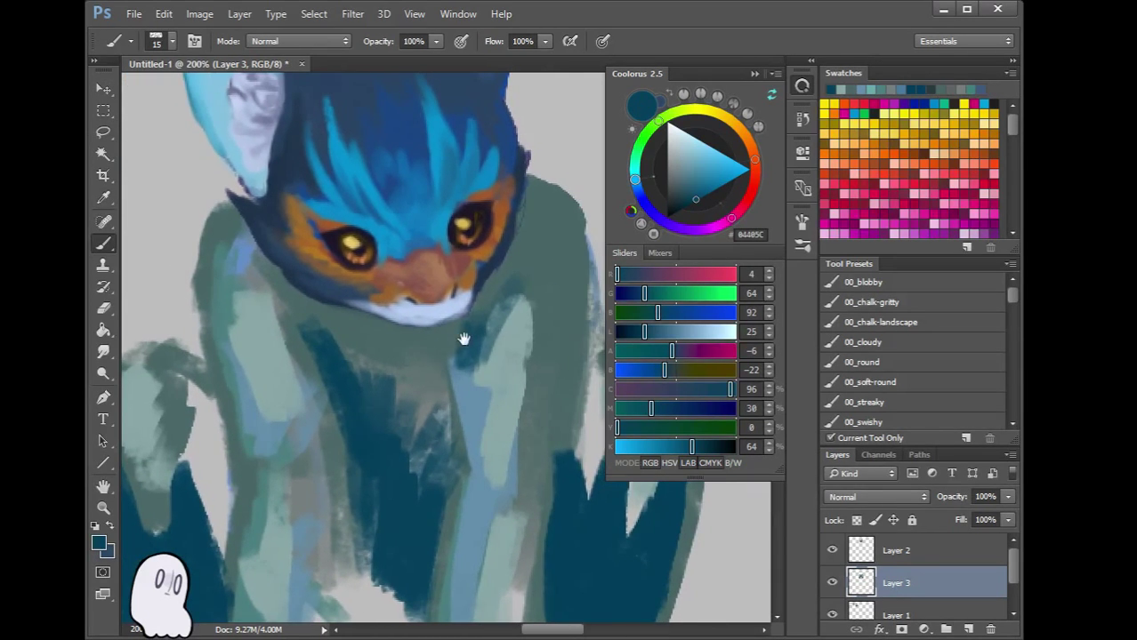
right_click(431, 376)
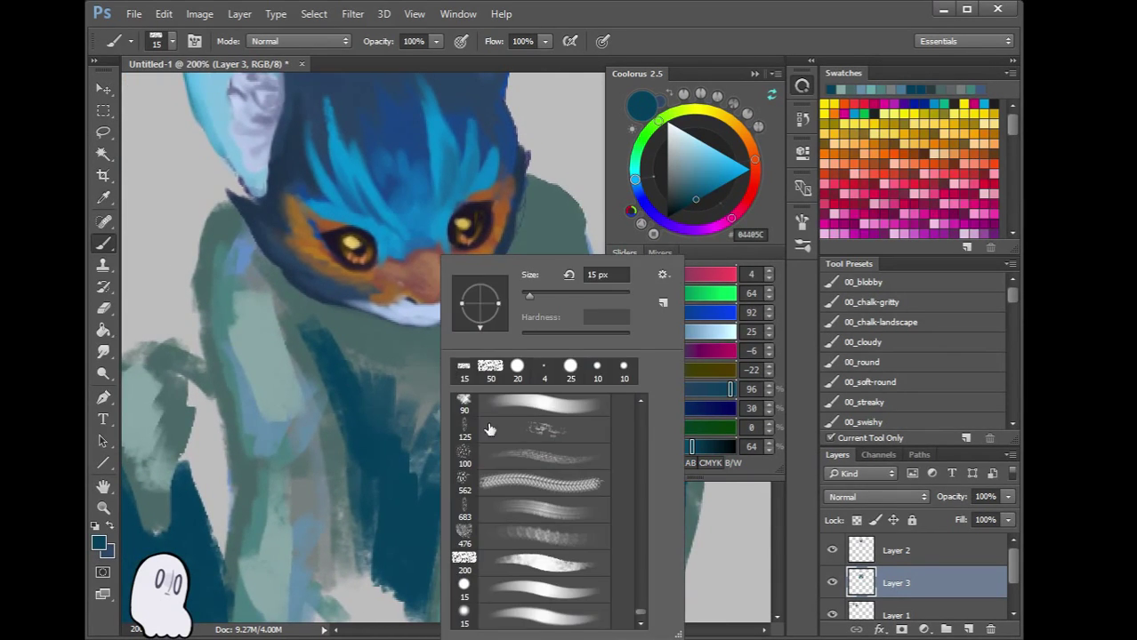
click(530, 563)
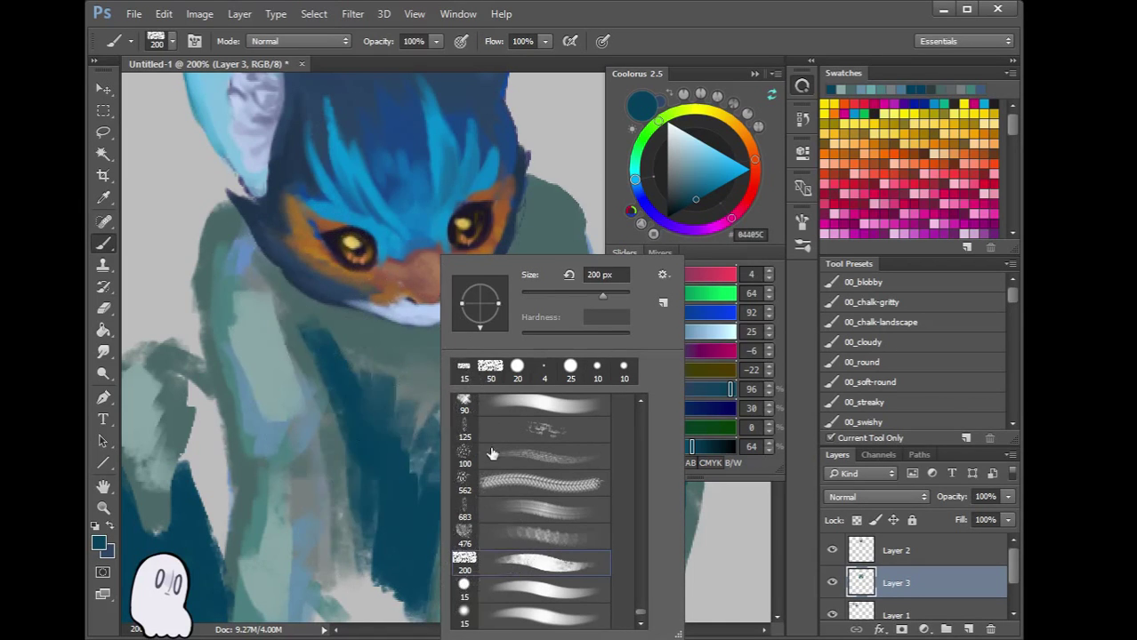
click(537, 408)
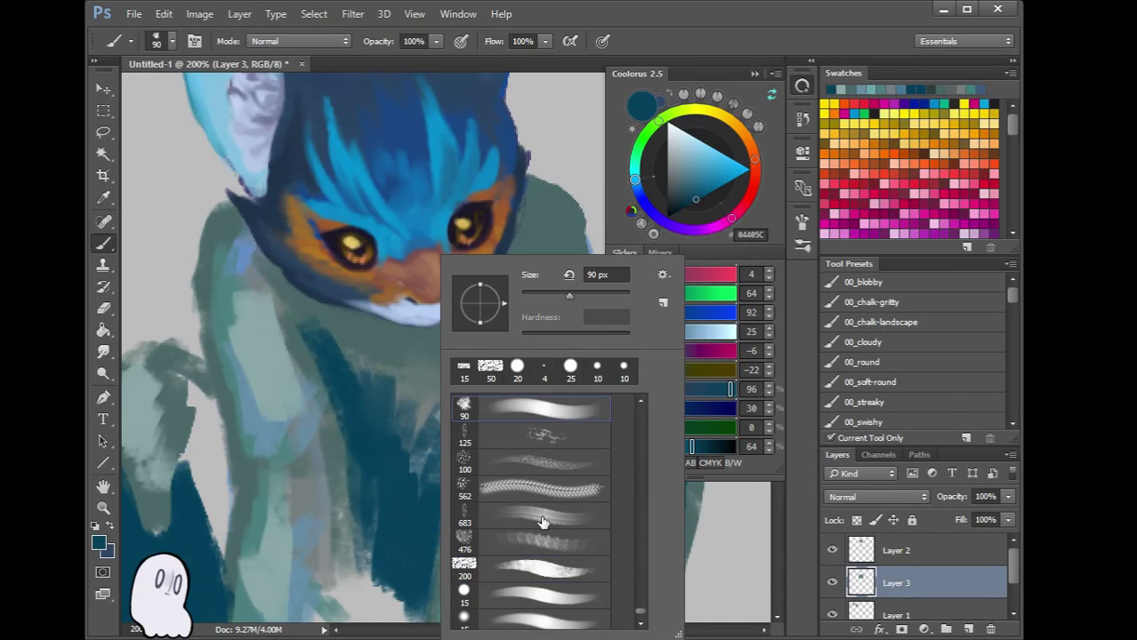
click(402, 472)
key([)
key([)
key(bracketleft)
key(bracketleft)
key(bracketleft)
key(bracketleft)
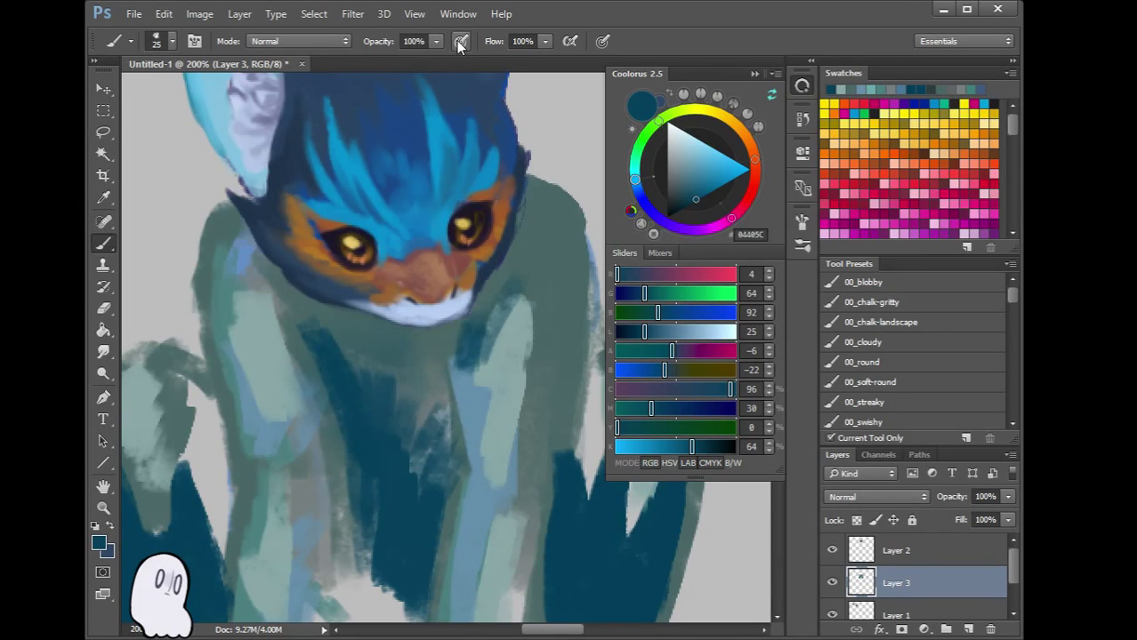
click(435, 42)
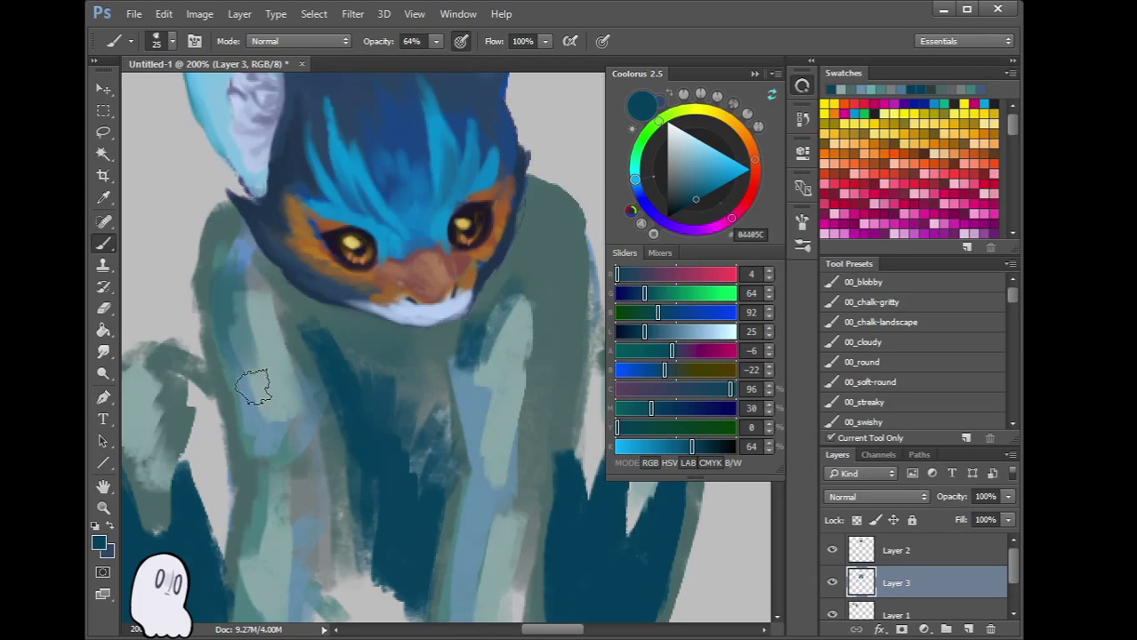
Soften the shoulder edge with sampled teal 4A7A7C and fill the chest up to the chin with dark blue 054158
alt+click(217, 263)
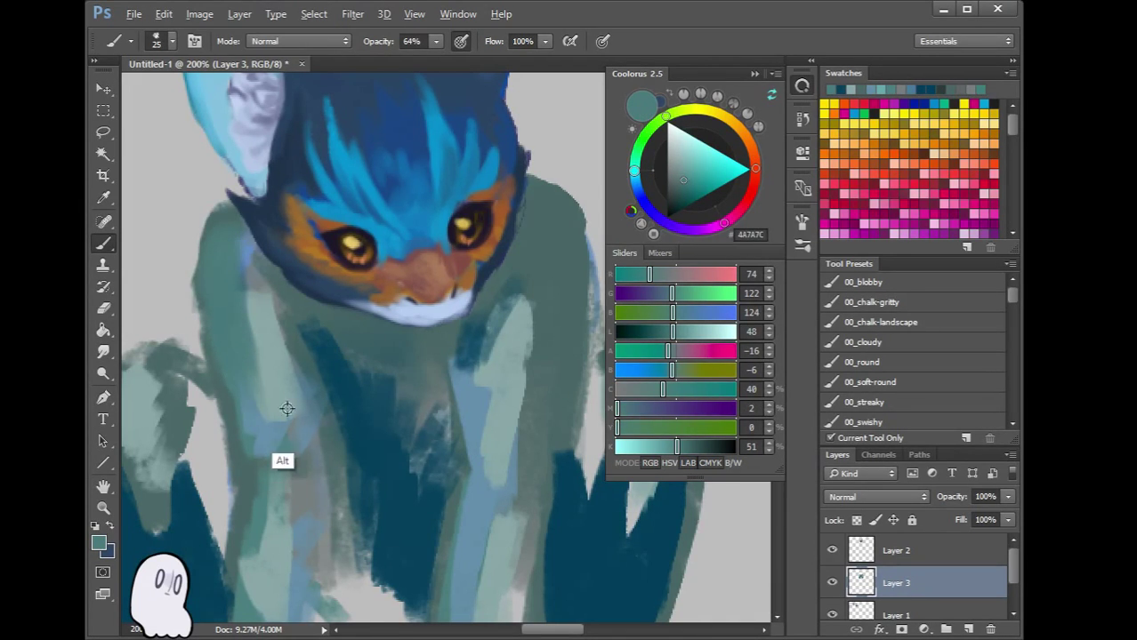
alt+click(354, 401)
mouse_move(373, 409)
mouse_down()
mouse_move(373, 355)
mouse_move(329, 311)
mouse_move(316, 320)
mouse_move(381, 331)
mouse_move(412, 361)
mouse_move(429, 324)
mouse_move(386, 381)
mouse_up()
mouse_move(413, 455)
mouse_down()
mouse_move(436, 468)
mouse_move(393, 483)
mouse_move(366, 449)
mouse_move(360, 544)
mouse_up()
key(space)
mouse_move(339, 482)
mouse_down()
mouse_move(360, 330)
mouse_move(340, 363)
mouse_move(347, 412)
mouse_up()
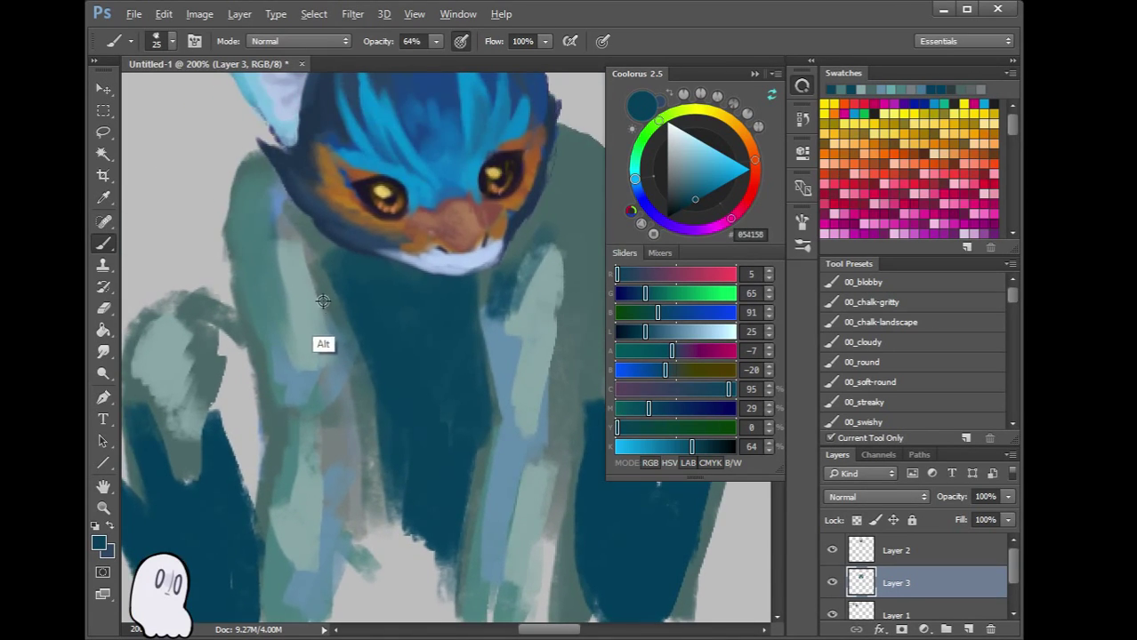
Blend the foreleg on the tufted ear's side from shoulder to foot, using teal greys sampled from the leg
alt+click(309, 329)
mouse_move(310, 338)
mouse_down()
mouse_move(322, 410)
mouse_move(344, 443)
mouse_move(343, 421)
mouse_move(362, 535)
mouse_move(345, 474)
mouse_move(337, 533)
mouse_up()
drag(309, 581, 337, 457)
alt+click(297, 324)
mouse_move(319, 418)
mouse_down()
mouse_move(314, 310)
mouse_move(355, 471)
mouse_move(312, 386)
mouse_move(302, 254)
mouse_up()
Raise the brush opacity to 85%, smooth the shoulder with 476565, and sample 88A6A7 for its edge at size 9
scroll(317, 324, up, 4)
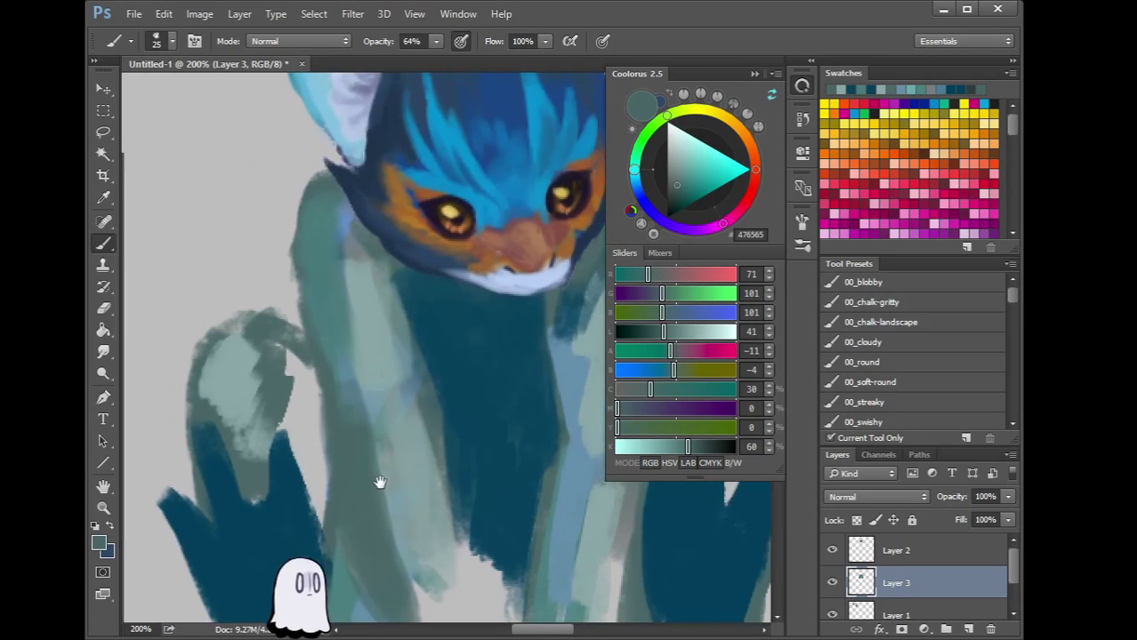
click(436, 41)
drag(433, 58, 454, 62)
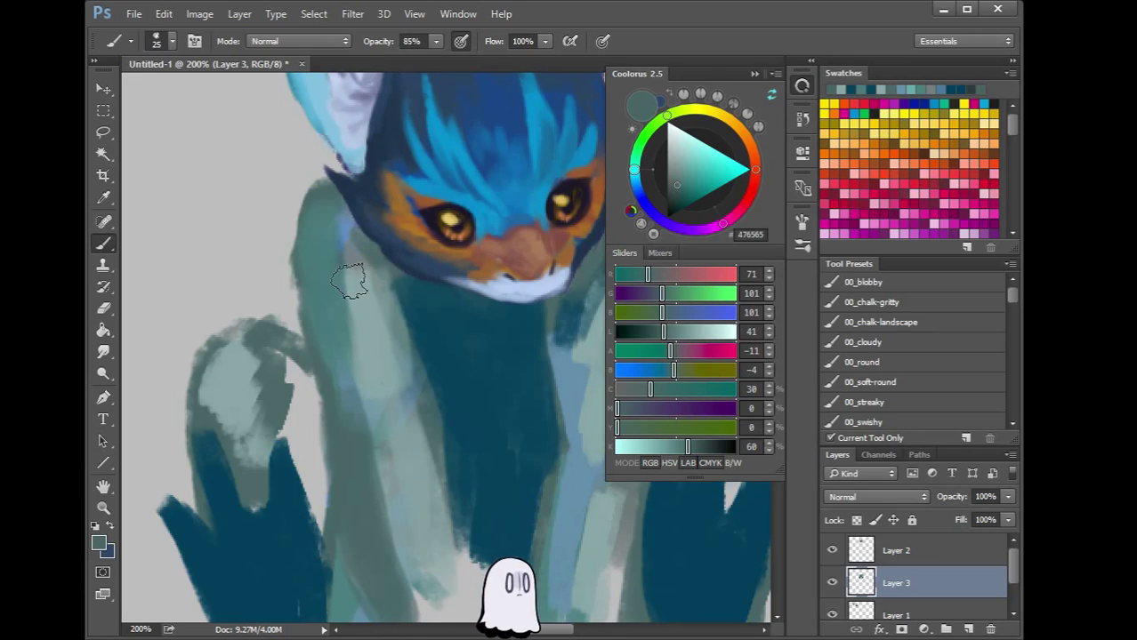
mouse_move(327, 207)
mouse_down()
mouse_move(329, 264)
mouse_move(339, 223)
mouse_move(382, 255)
mouse_move(346, 250)
mouse_move(351, 268)
mouse_move(331, 263)
mouse_move(331, 337)
mouse_move(330, 238)
mouse_move(317, 303)
mouse_move(326, 204)
mouse_move(315, 263)
mouse_move(320, 218)
mouse_up()
alt+click(350, 302)
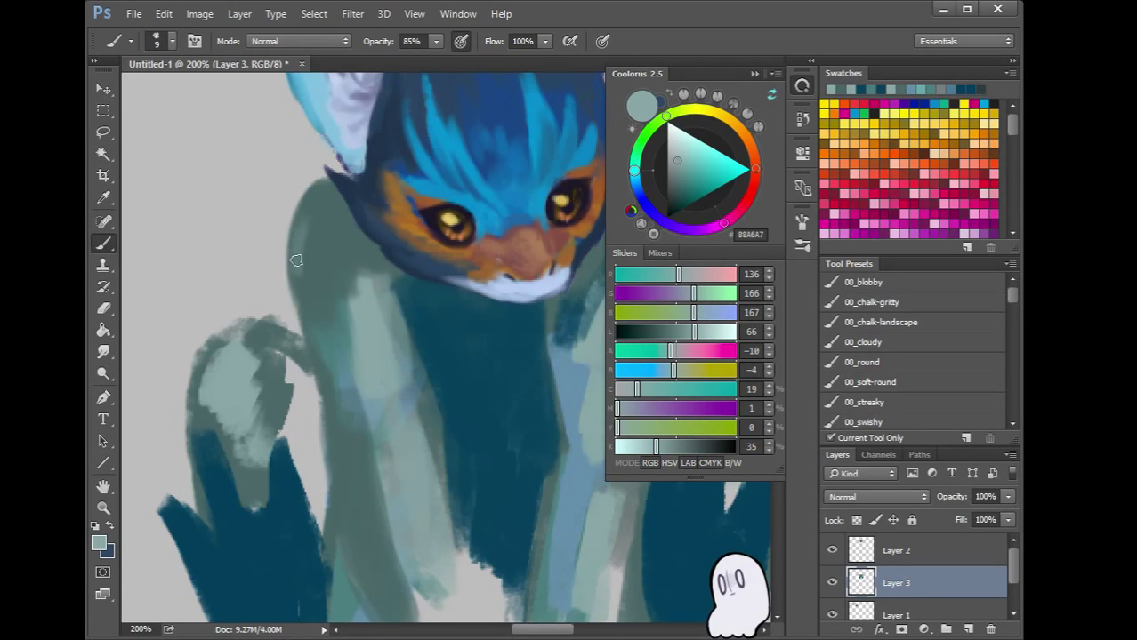
Browse the brush presets and choose the rectangular 80 px brush
right_click(330, 271)
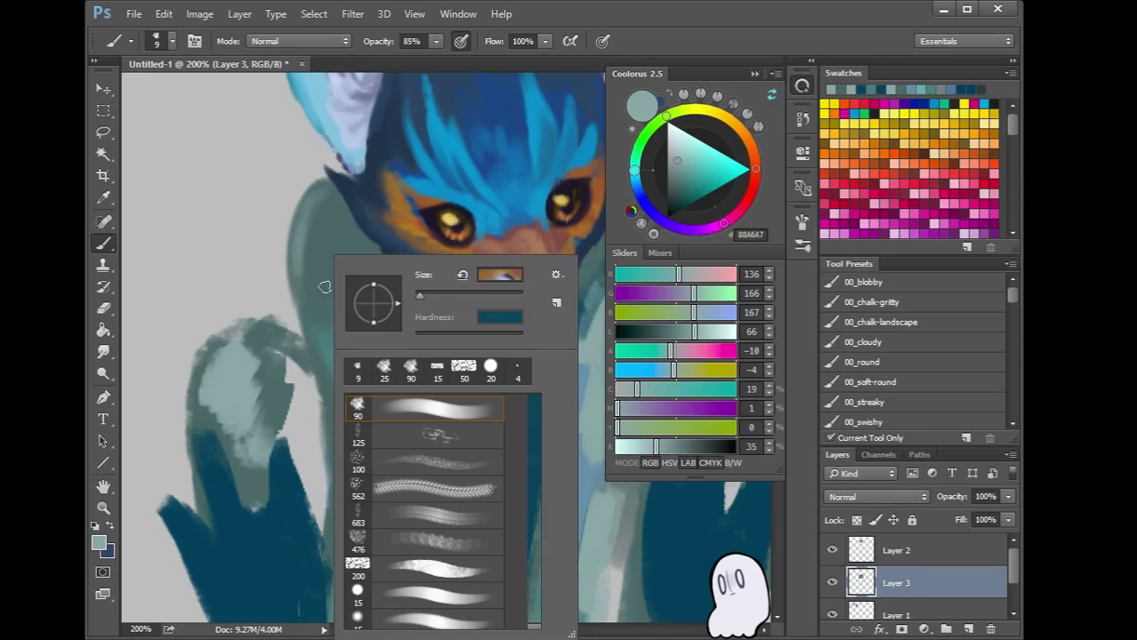
scroll(535, 397, up, 2)
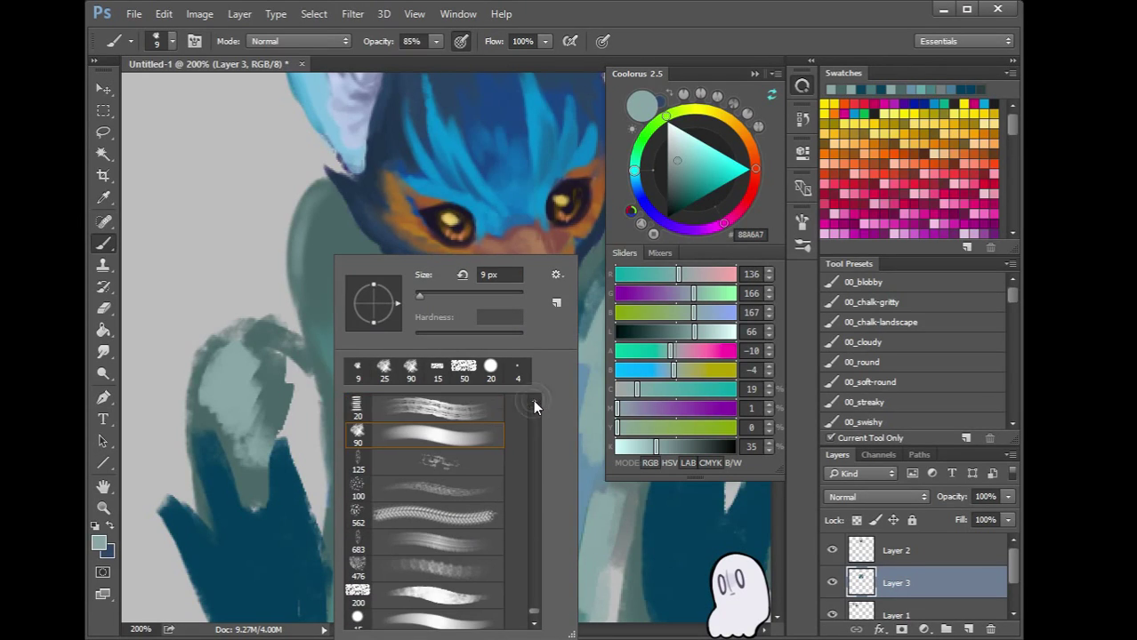
click(536, 618)
scroll(479, 418, up, 6)
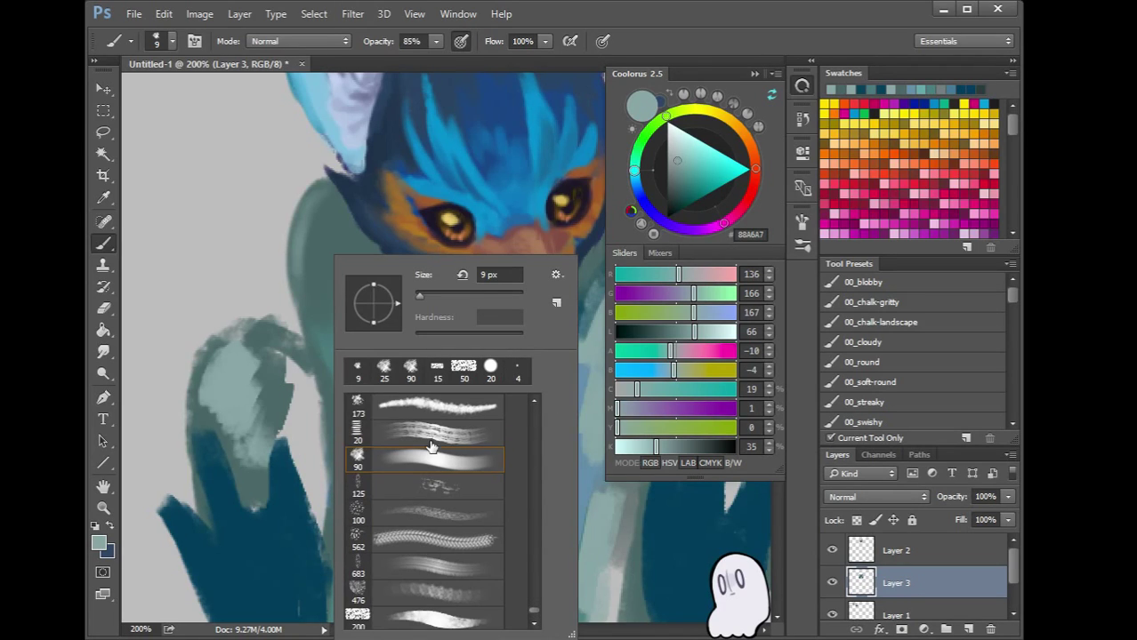
scroll(430, 447, up, 1)
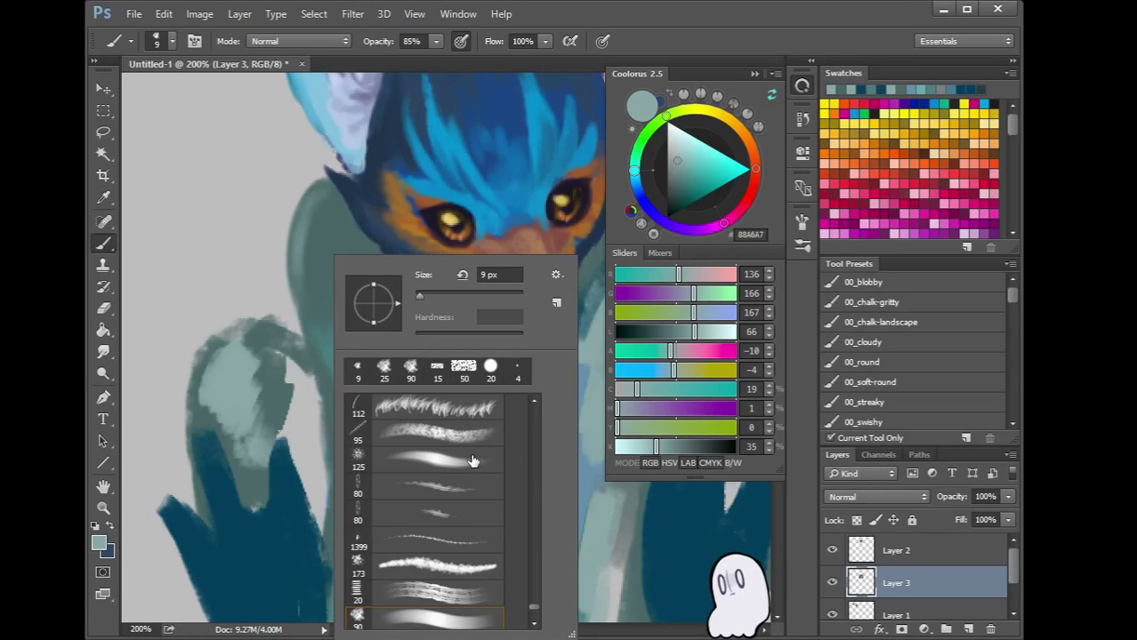
scroll(472, 461, up, 1)
scroll(465, 479, up, 8)
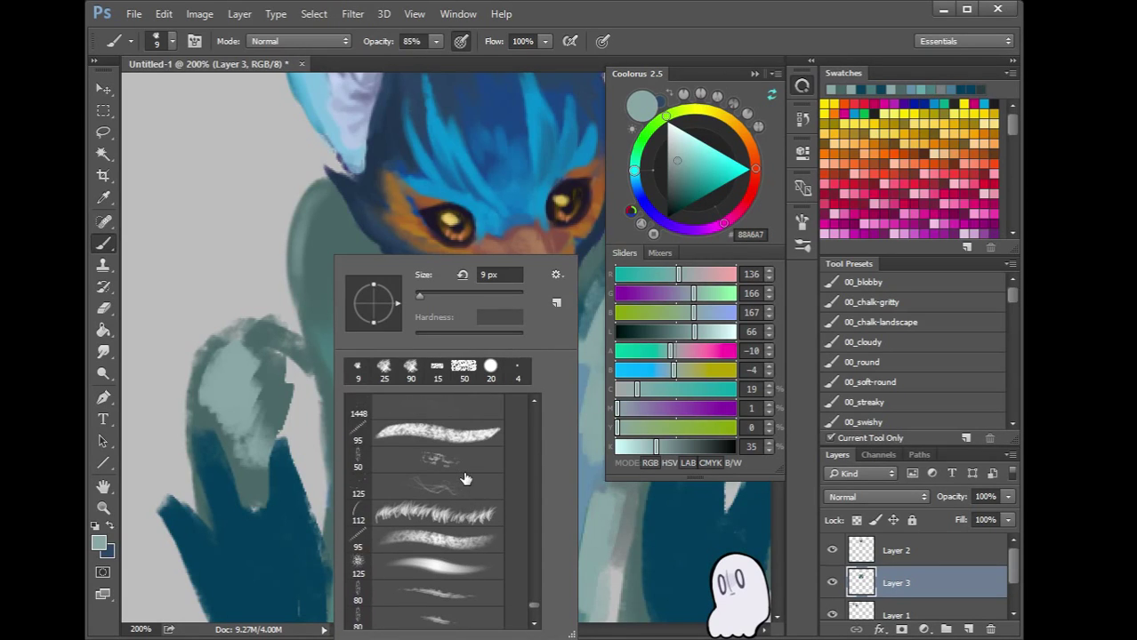
scroll(464, 478, up, 8)
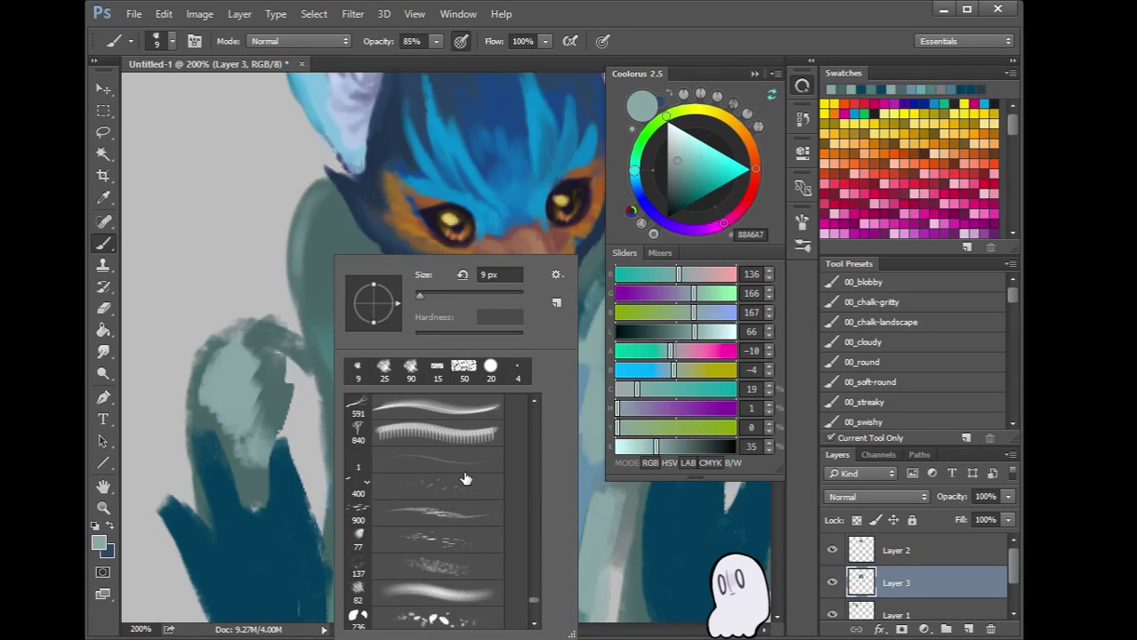
scroll(464, 472, up, 5)
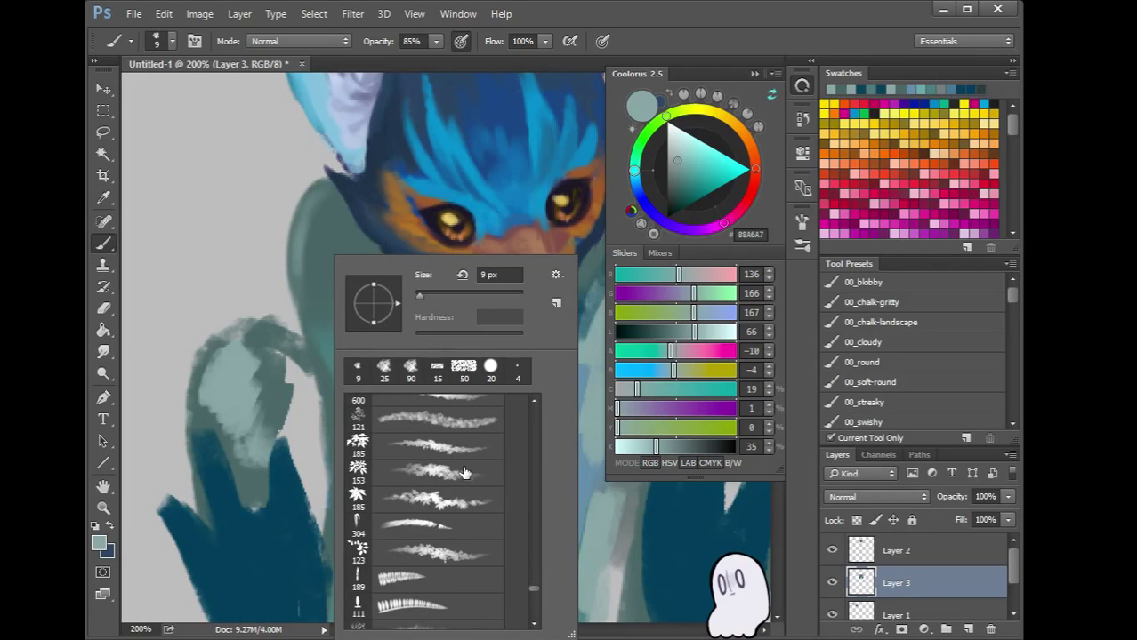
scroll(464, 472, up, 5)
scroll(463, 472, up, 5)
scroll(464, 473, up, 4)
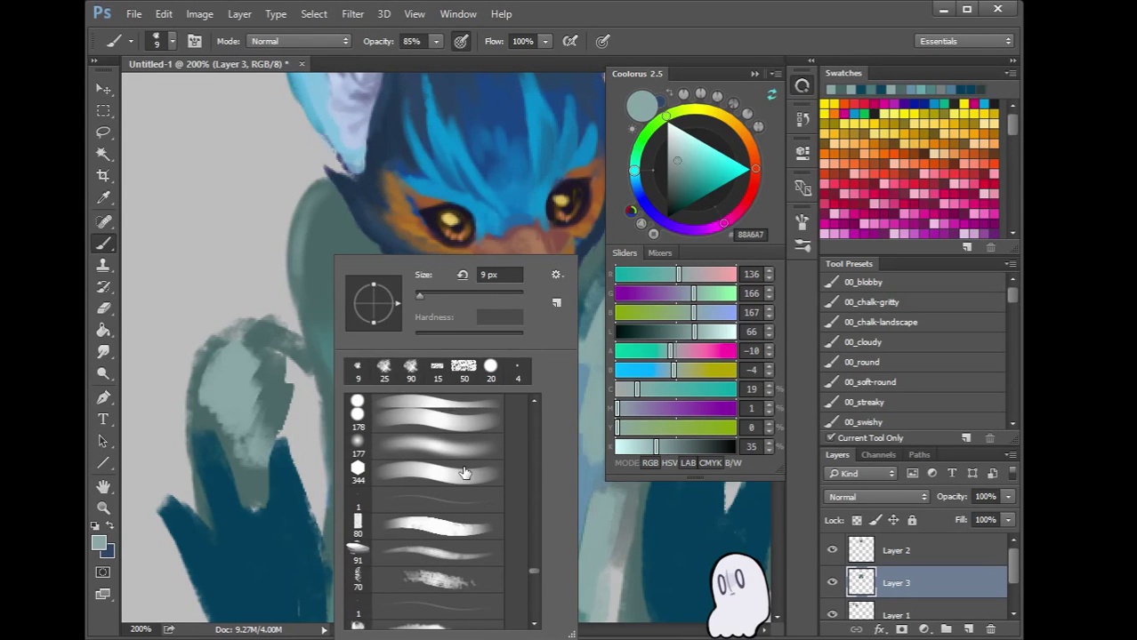
scroll(464, 472, down, 1)
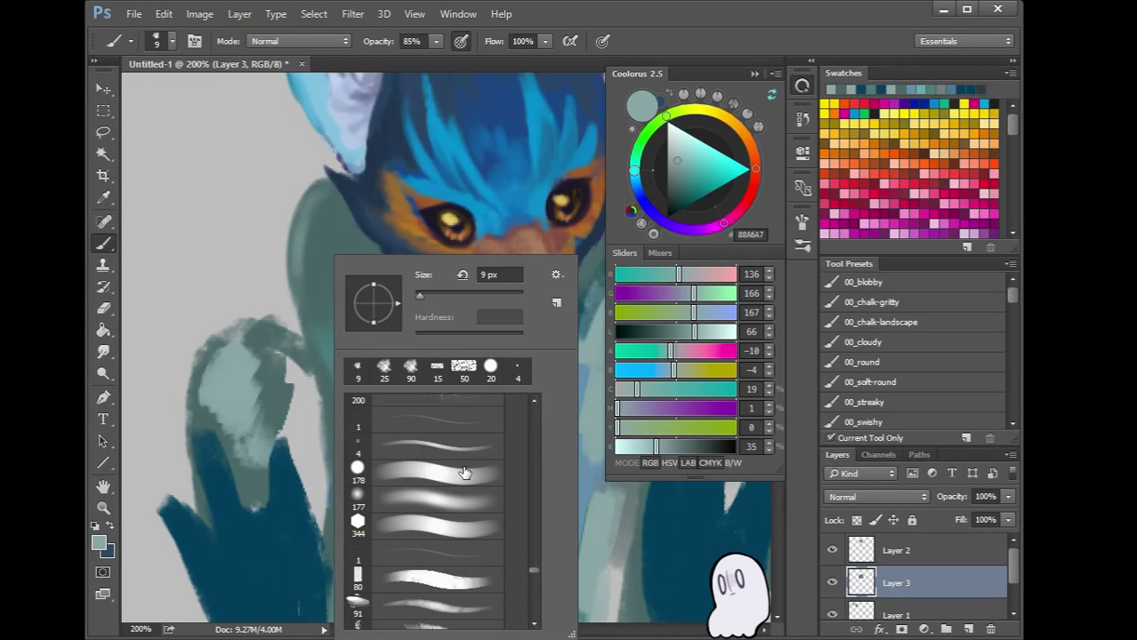
click(414, 575)
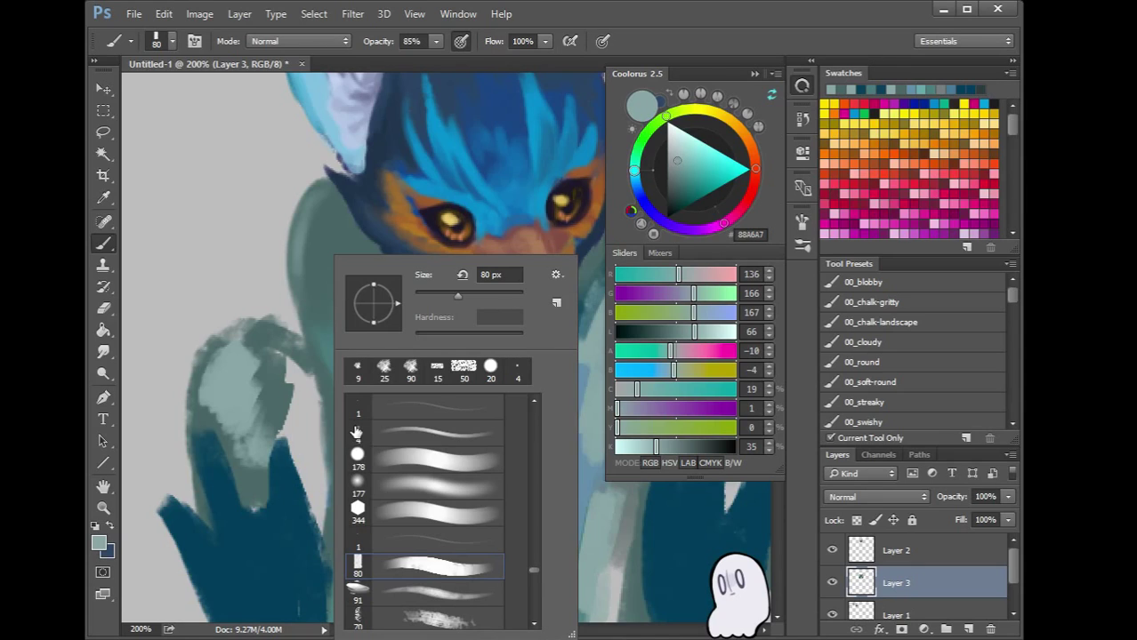
key(Return)
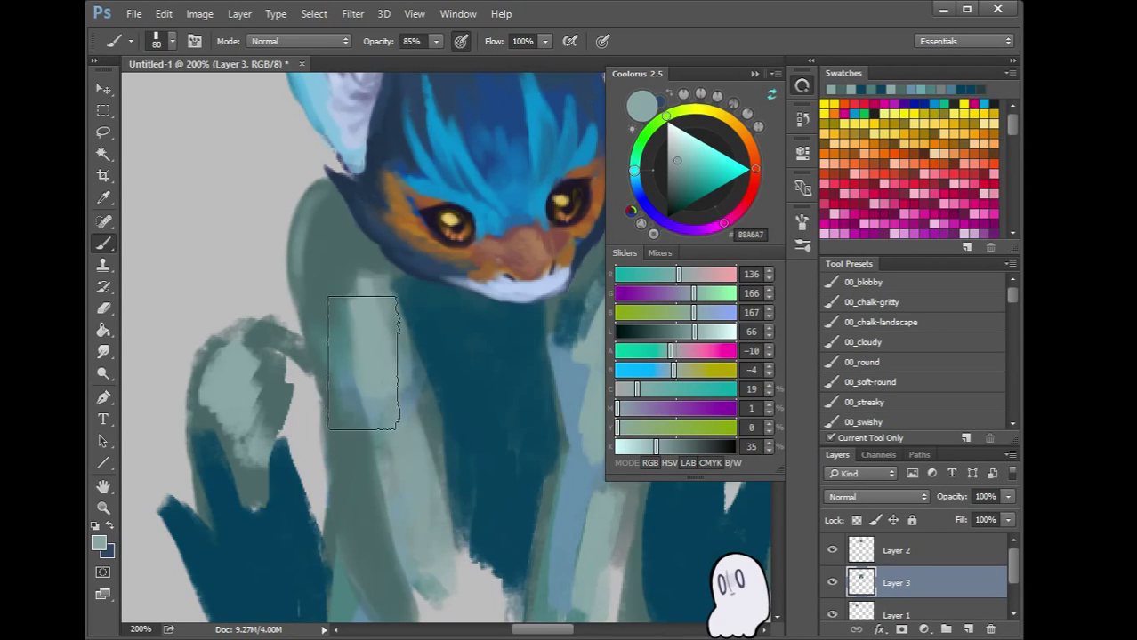
Reduce the rectangular brush to size 20 and paint 88A6A7 along the outer edge of the shoulder and upper foreleg
key(bracketleft)
key(bracketleft)
key(bracketleft)
key(bracketleft)
key(bracketleft)
key(bracketleft)
key(bracketleft)
key(bracketleft)
key(bracketleft)
drag(300, 241, 322, 338)
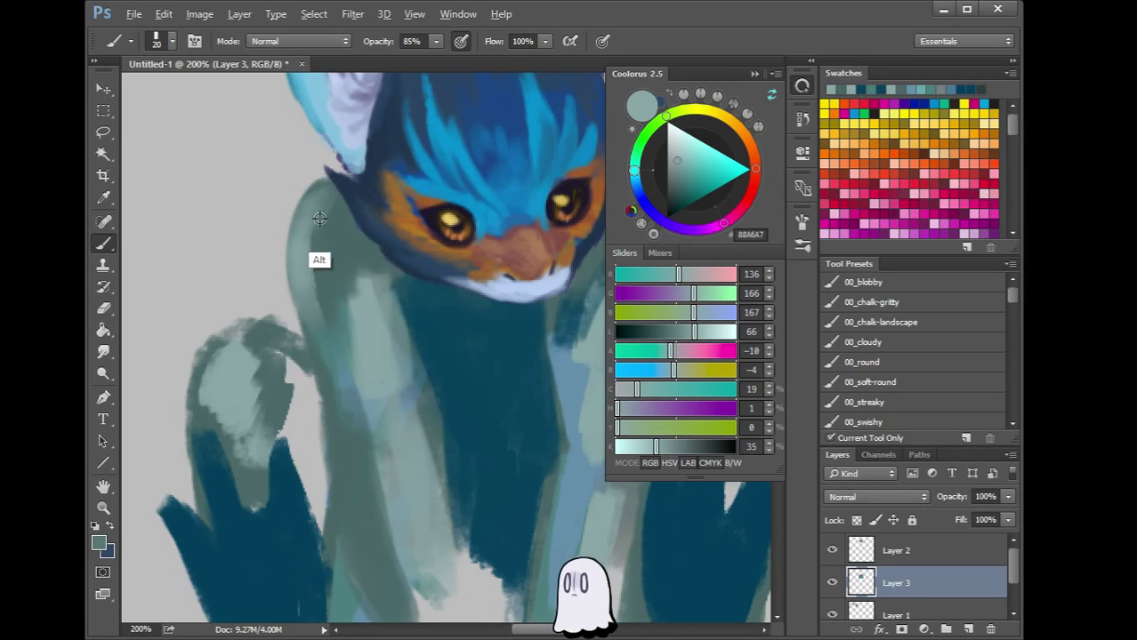
Blend the shoulder and upper foreleg on the tufted ear's side with sampled greys 577575, 7F9D9E, 486666 and 88A6A7
alt+click(320, 256)
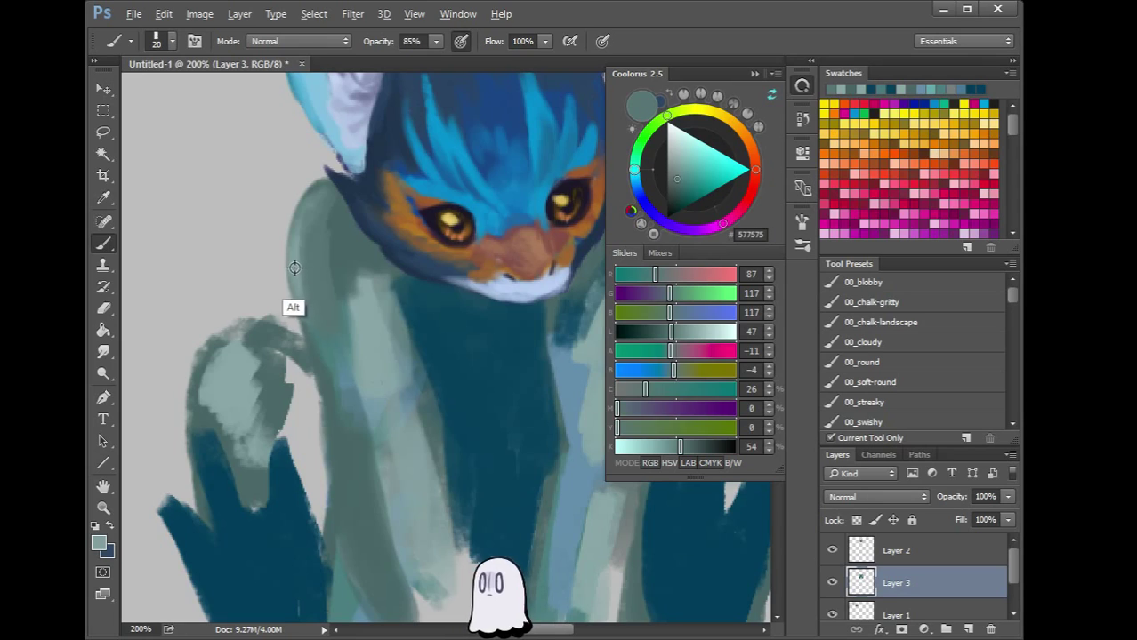
alt+click(296, 298)
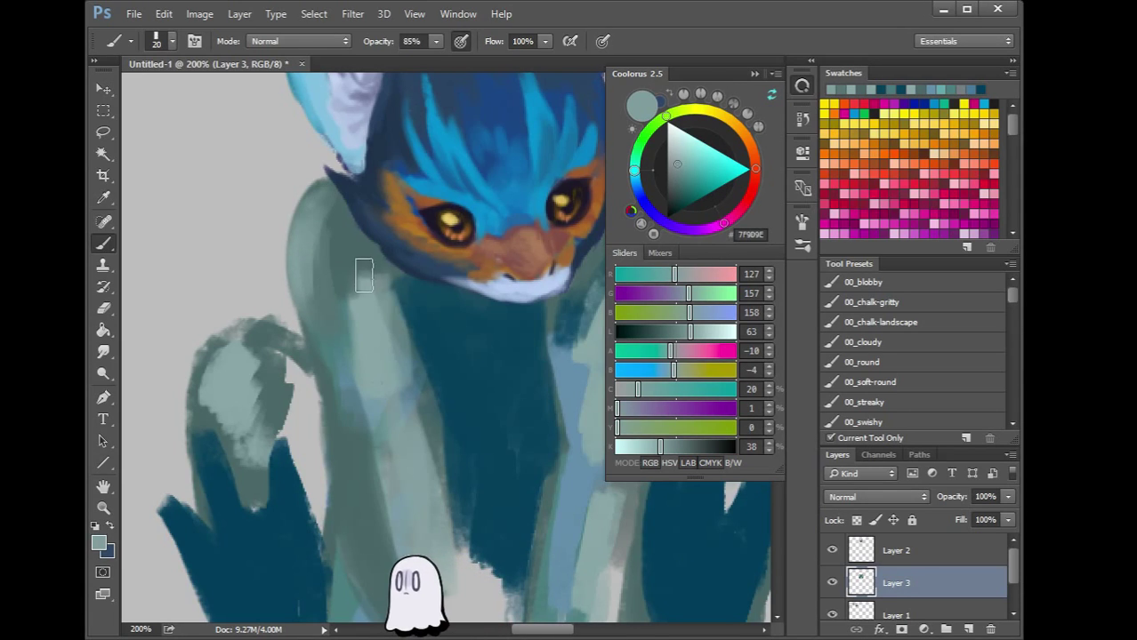
alt+click(350, 244)
alt+click(345, 234)
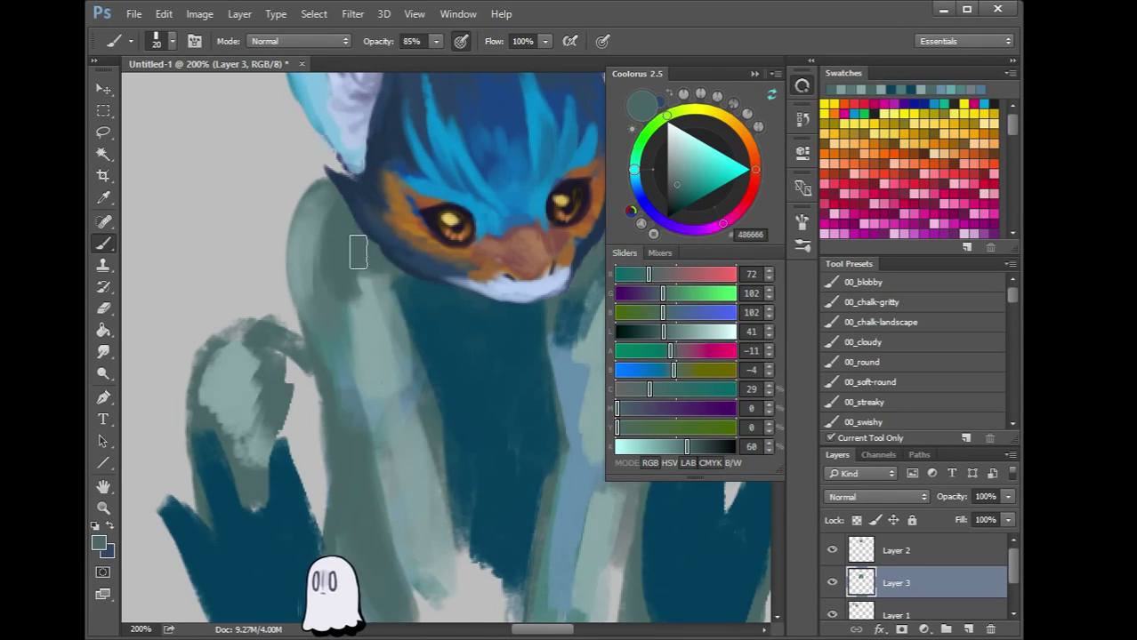
alt+click(373, 339)
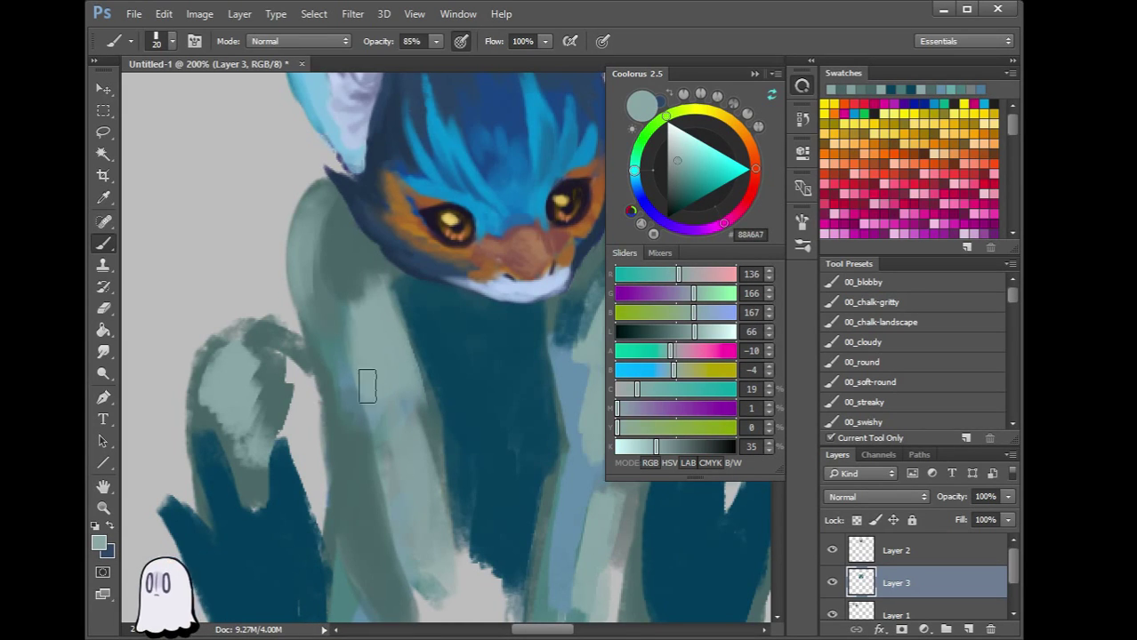
drag(411, 472, 375, 457)
Paint 486666 down the inner half of the same upper foreleg and 799798 down its lower part
alt+click(316, 301)
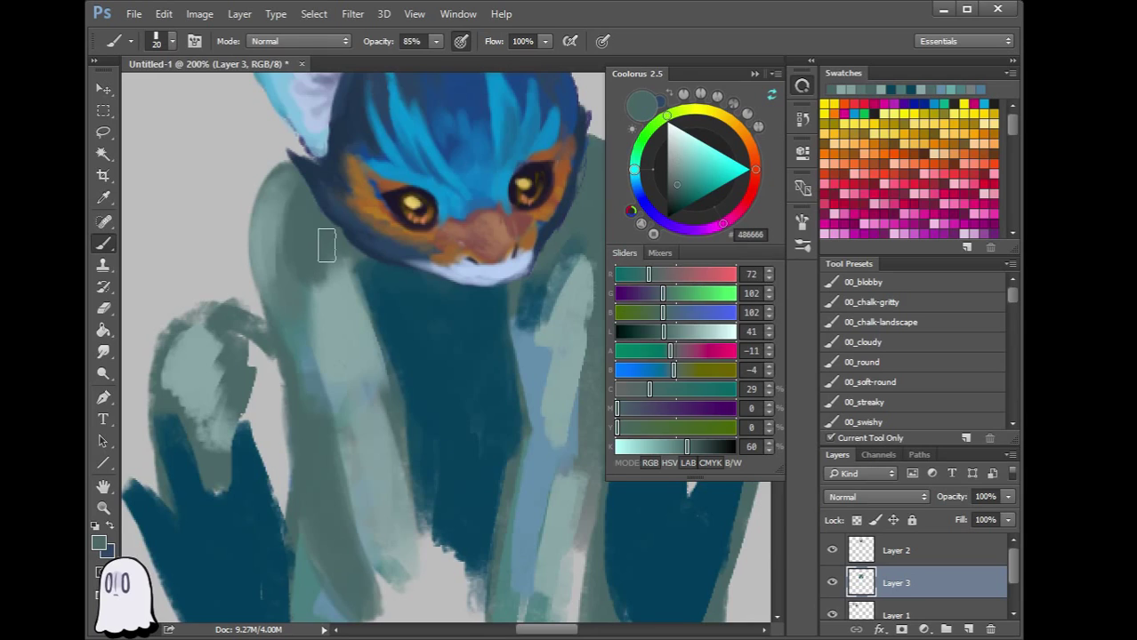
mouse_move(349, 283)
mouse_down()
mouse_move(362, 371)
mouse_move(325, 343)
mouse_move(311, 383)
mouse_up()
alt+click(272, 218)
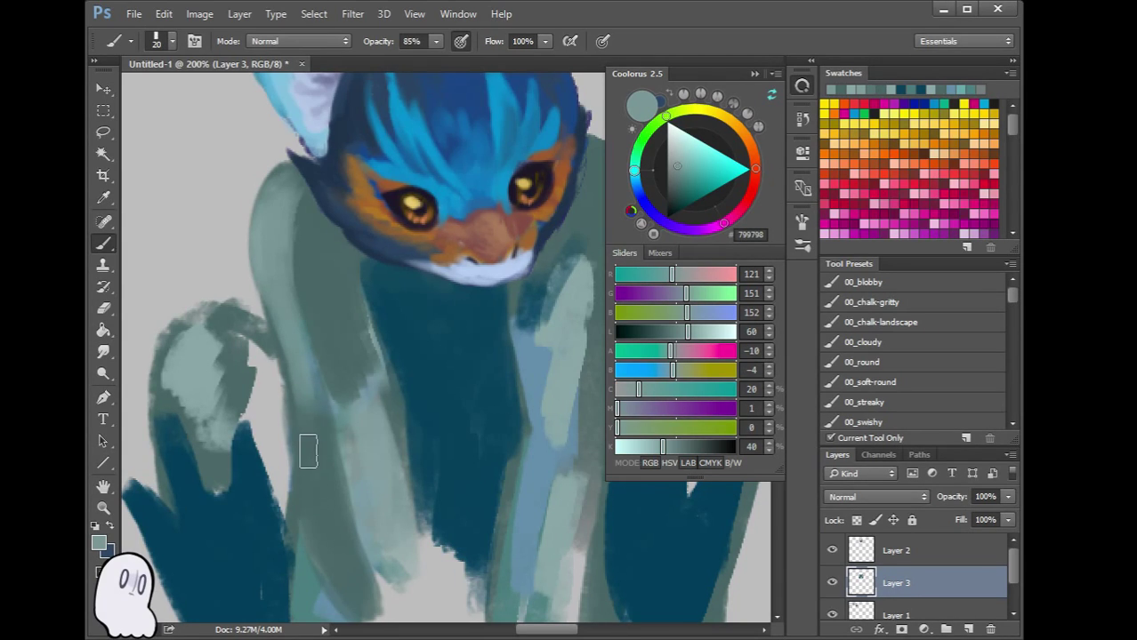
mouse_move(305, 462)
mouse_down()
mouse_move(338, 600)
mouse_move(310, 504)
mouse_move(335, 564)
mouse_move(326, 488)
mouse_up()
mouse_move(361, 567)
mouse_down()
mouse_move(355, 432)
mouse_move(366, 430)
mouse_up()
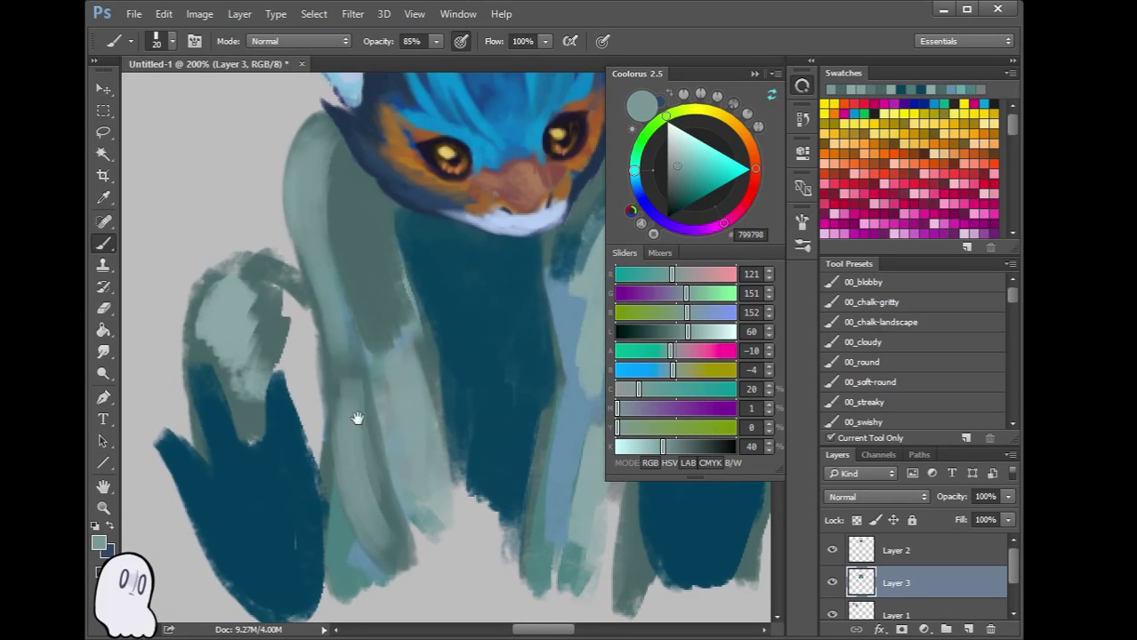
Shade the inner side of the adjacent hind leg, shifting its sampled grey to bluish 4B5868 and blending with 4B5C68
alt+click(279, 316)
mouse_move(274, 336)
mouse_down()
mouse_move(320, 466)
mouse_move(296, 306)
mouse_move(283, 299)
mouse_move(304, 378)
mouse_up()
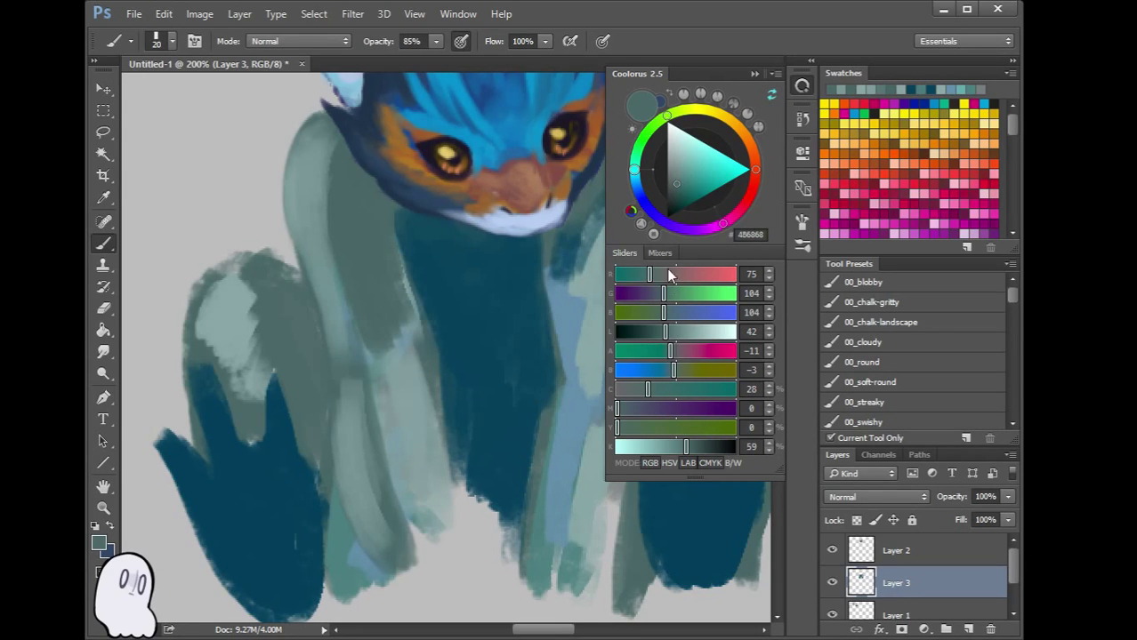
click(631, 409)
drag(297, 305, 320, 384)
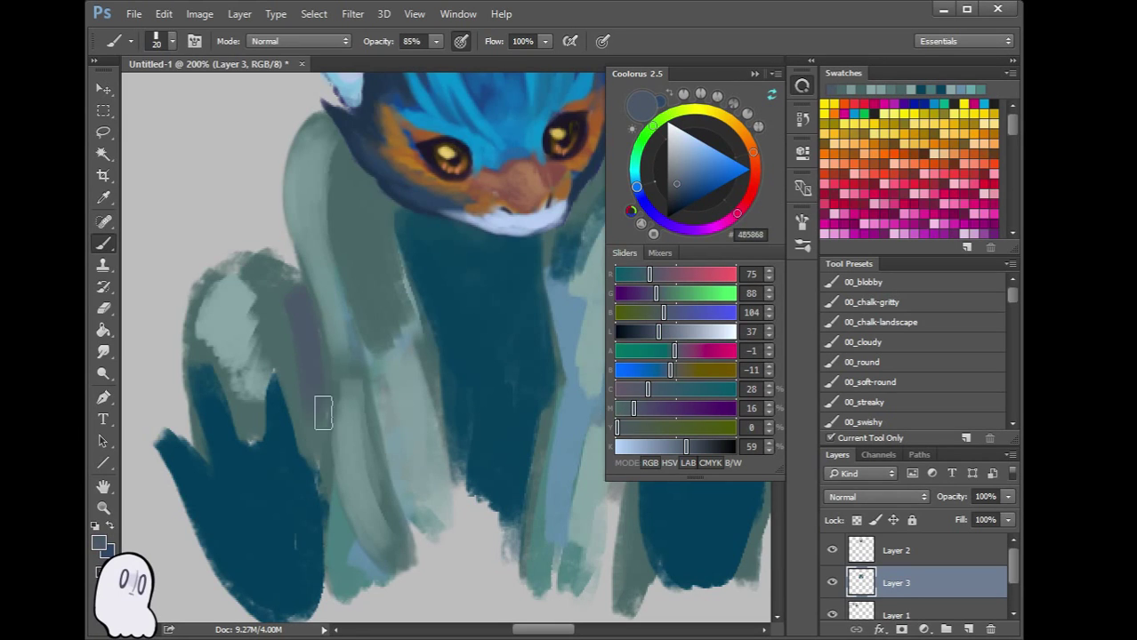
alt+click(307, 376)
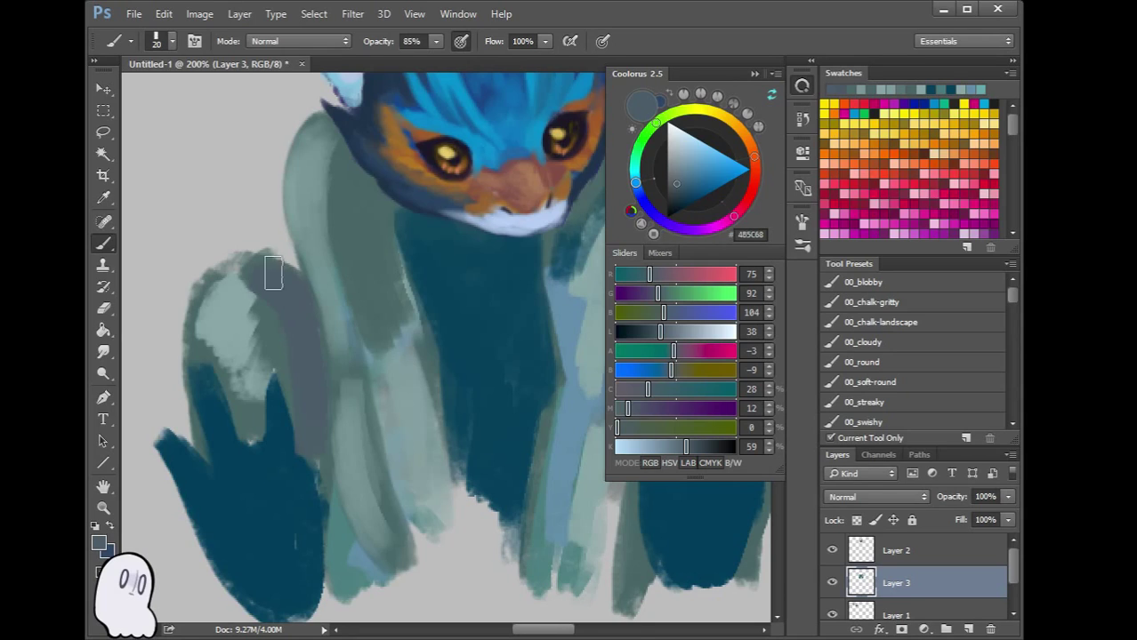
Sample dark blue 003D5A from the hind foot and redefine the edges of its inner toes
alt+click(296, 511)
alt+click(292, 507)
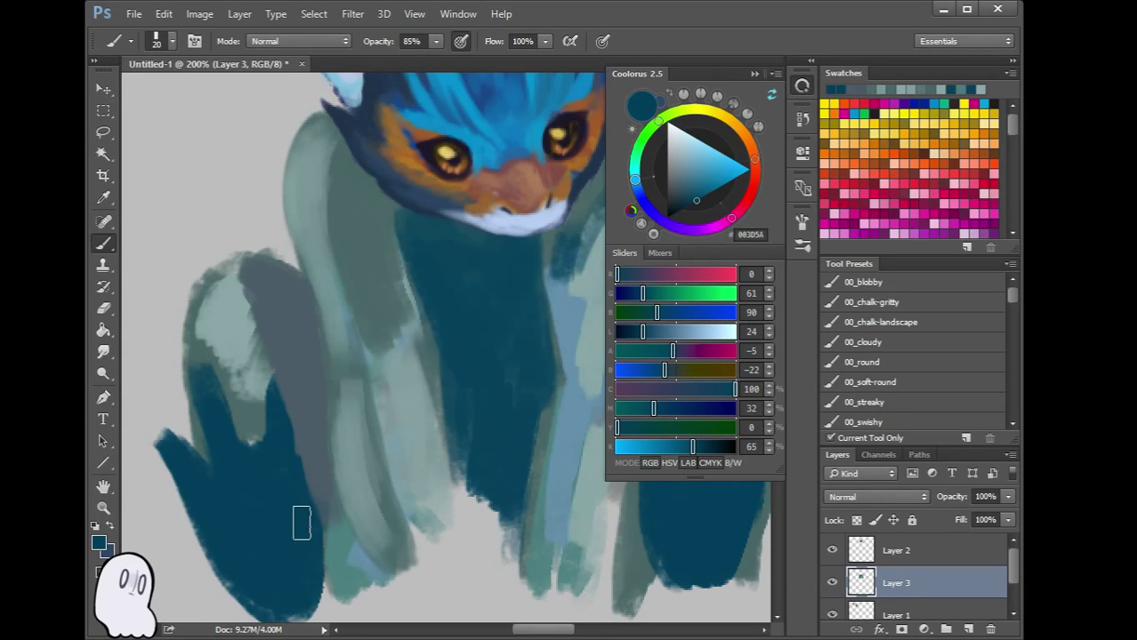
drag(286, 417, 297, 467)
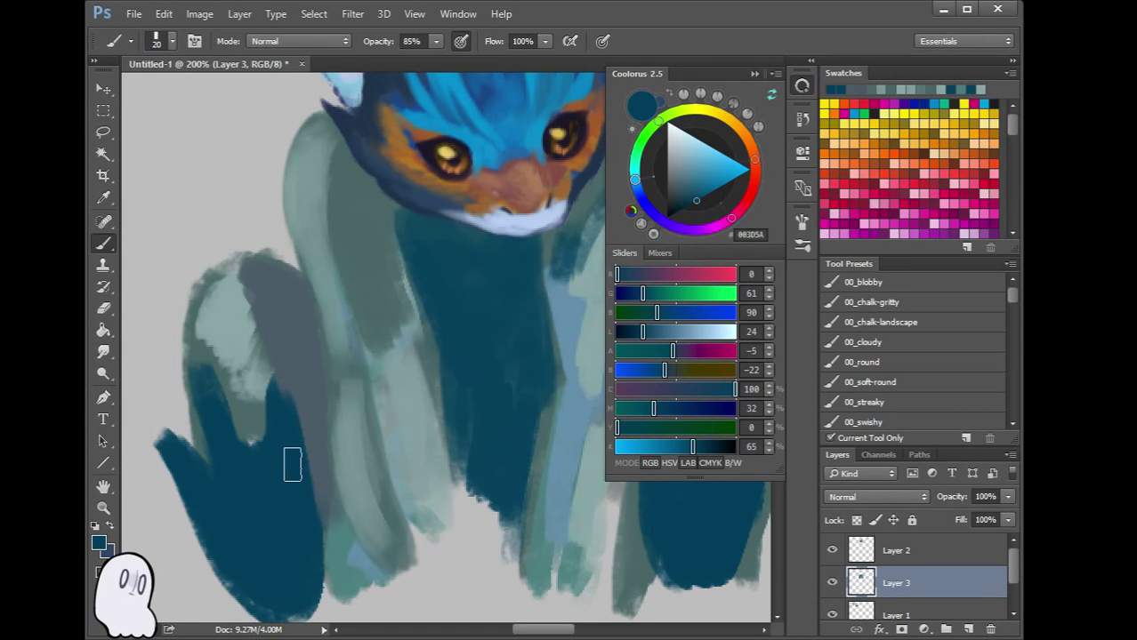
drag(243, 452, 266, 486)
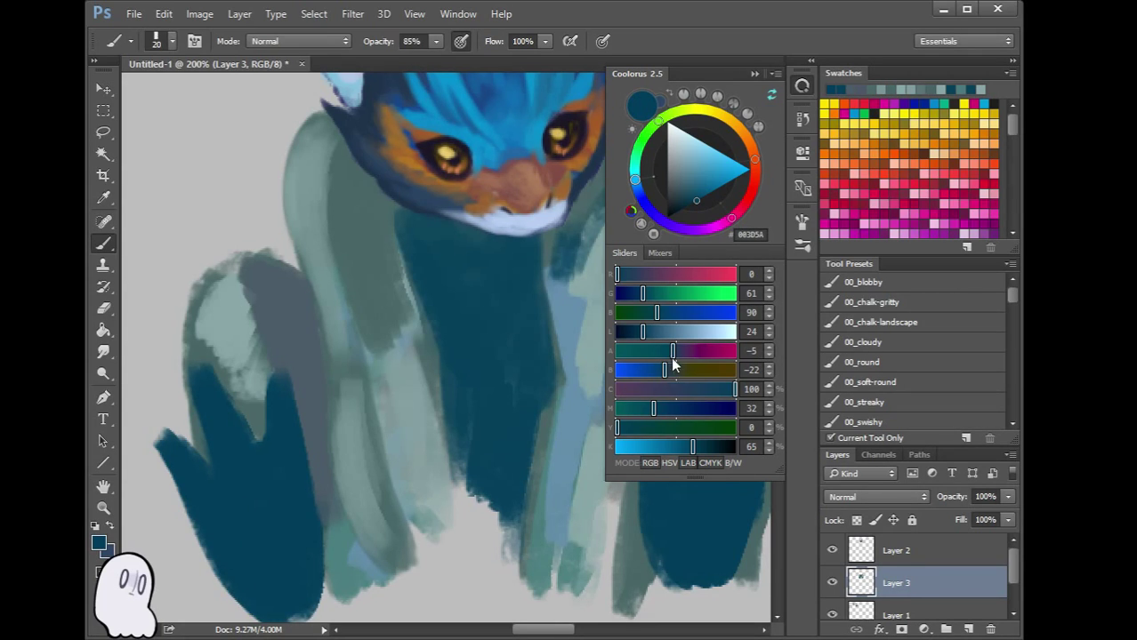
Mix the lighter teal 006781 and paint highlights along the outer toes and sole of the same foot
drag(692, 446, 675, 447)
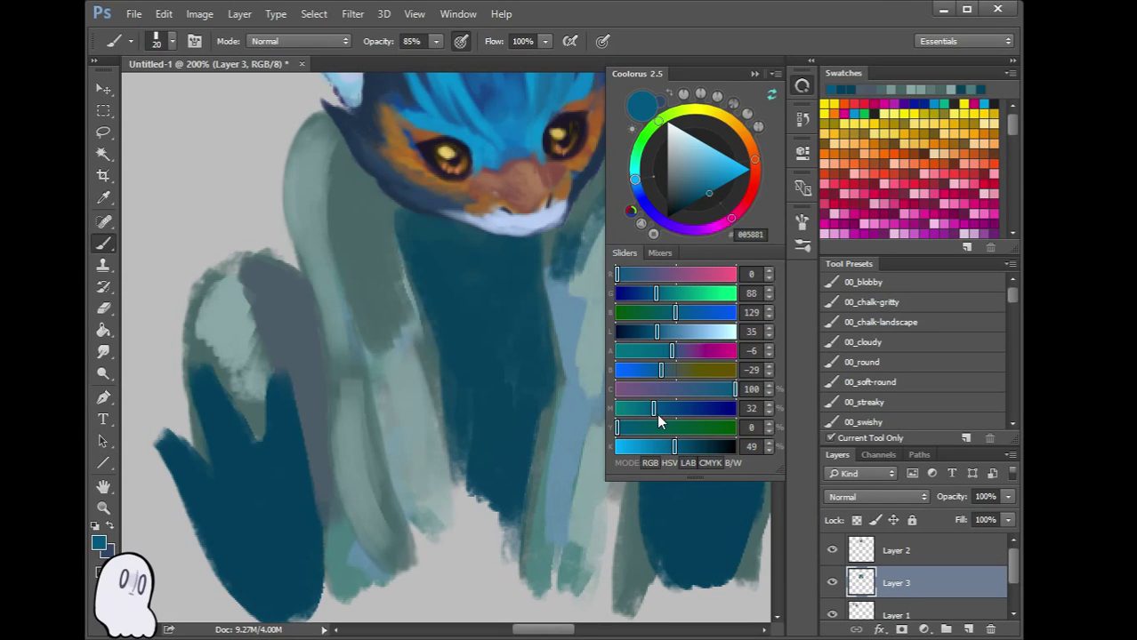
drag(643, 412, 639, 409)
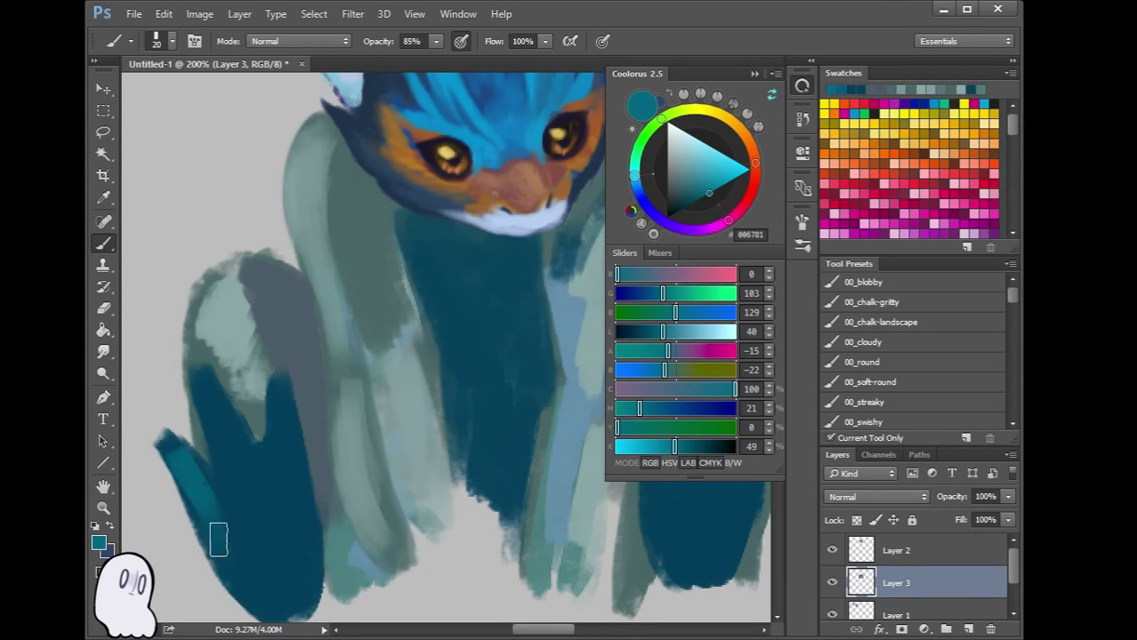
mouse_move(230, 551)
mouse_down()
mouse_move(203, 378)
mouse_move(238, 529)
mouse_move(218, 449)
mouse_move(266, 509)
mouse_move(279, 412)
mouse_move(261, 576)
mouse_move(235, 520)
mouse_move(276, 600)
mouse_move(260, 566)
mouse_up()
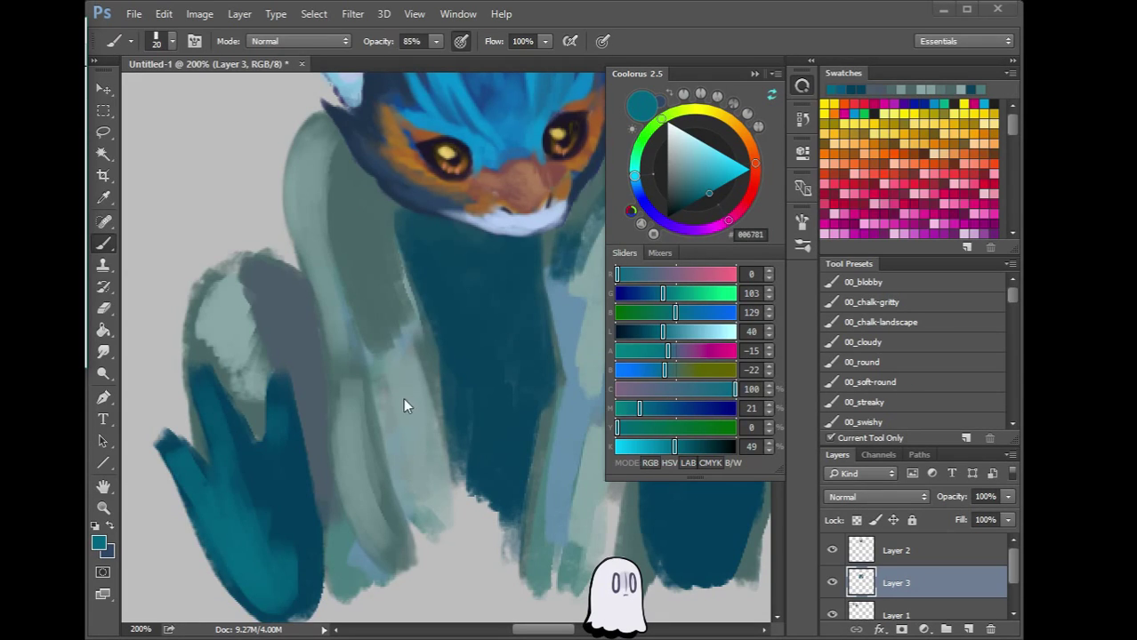
Sample the light blue 82C1E0 from inside the tufted ear and return to the forelegs
mouse_move(364, 423)
mouse_down()
mouse_move(279, 520)
mouse_move(389, 524)
mouse_up()
drag(375, 454, 383, 533)
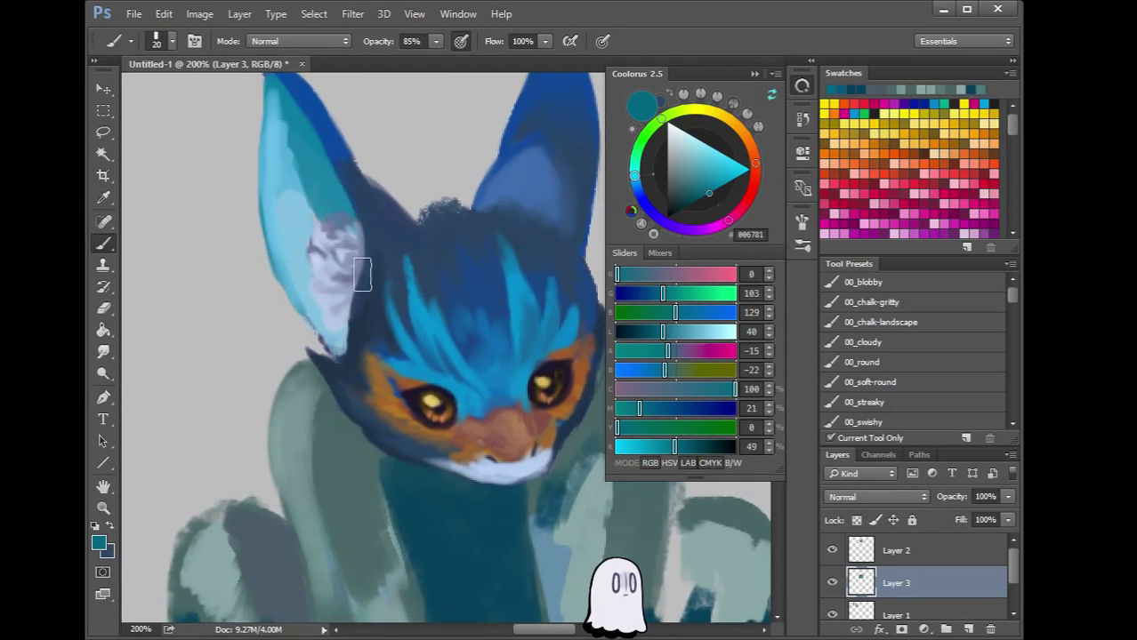
alt+click(302, 222)
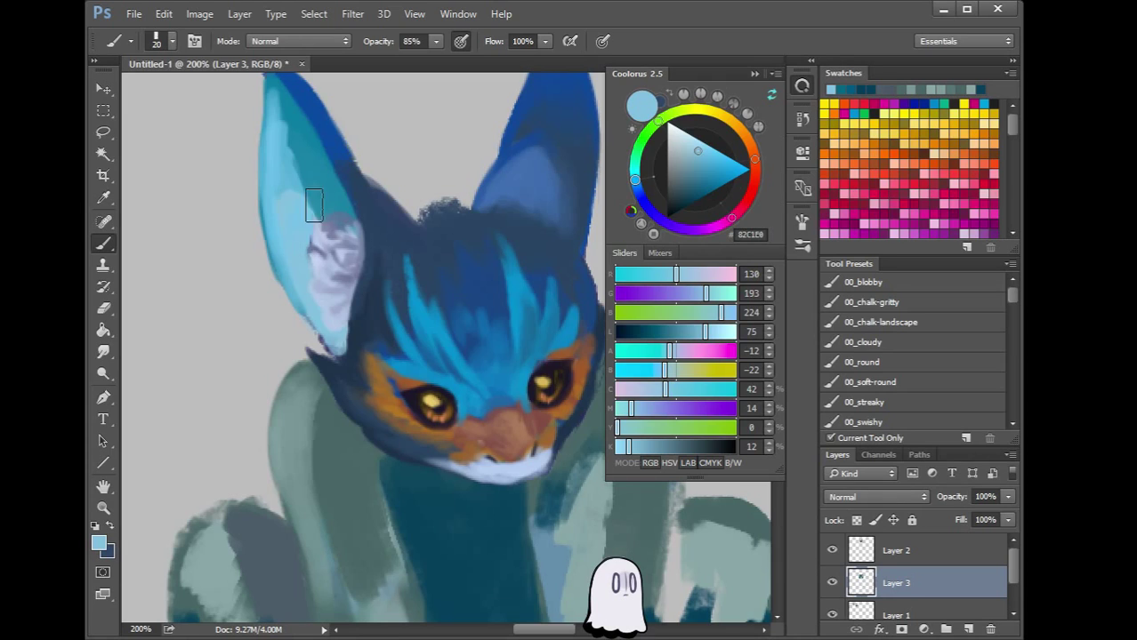
mouse_move(371, 531)
mouse_down()
mouse_move(310, 421)
mouse_move(304, 309)
mouse_move(278, 296)
mouse_up()
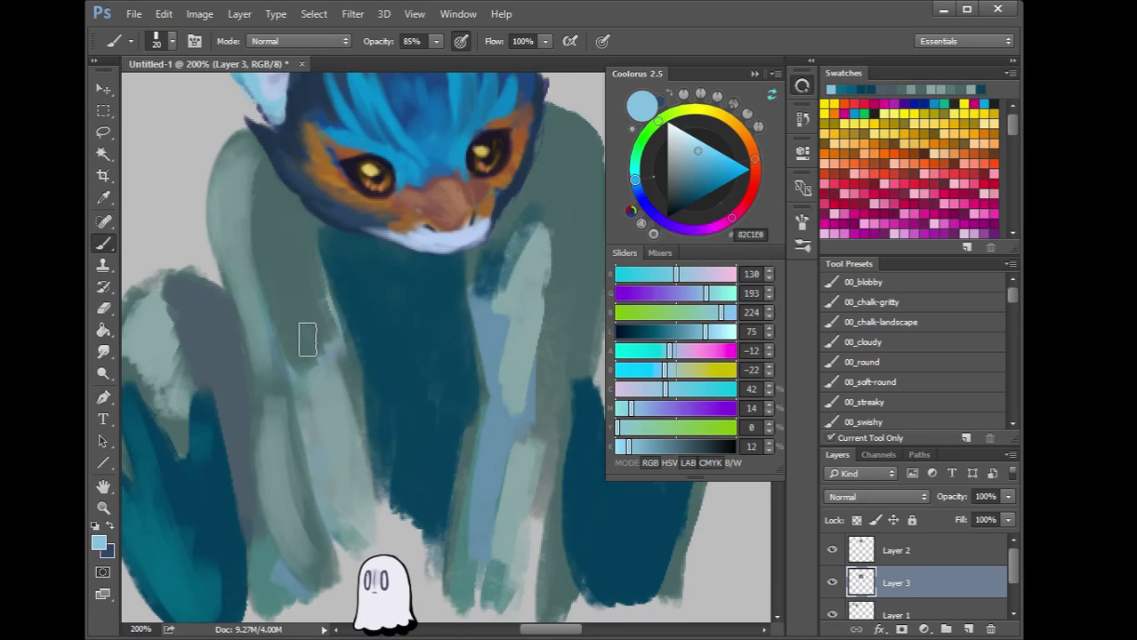
drag(322, 424, 376, 432)
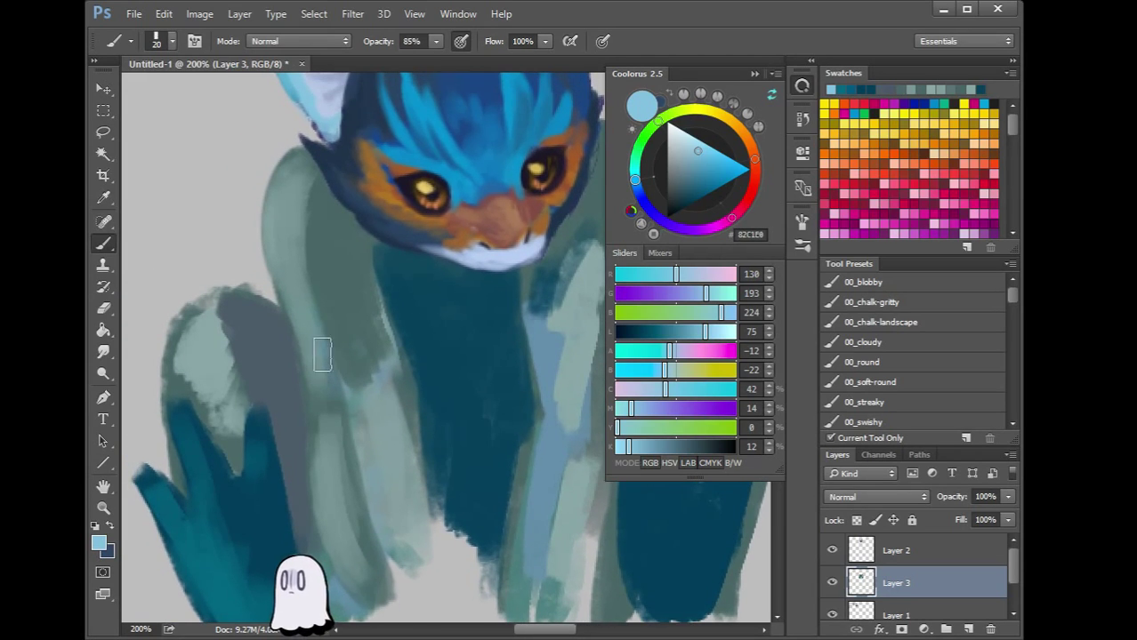
Smooth the light-to-dark transition on the tufted-side shoulder with sampled 709091 and 486666
alt+click(298, 281)
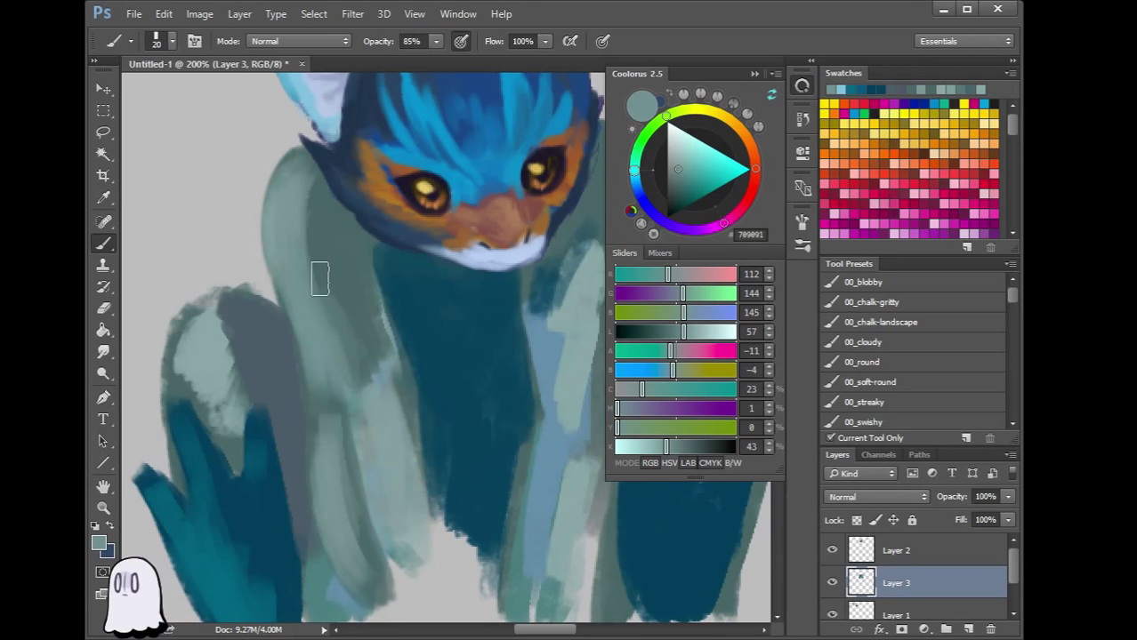
alt+click(311, 220)
alt+click(326, 267)
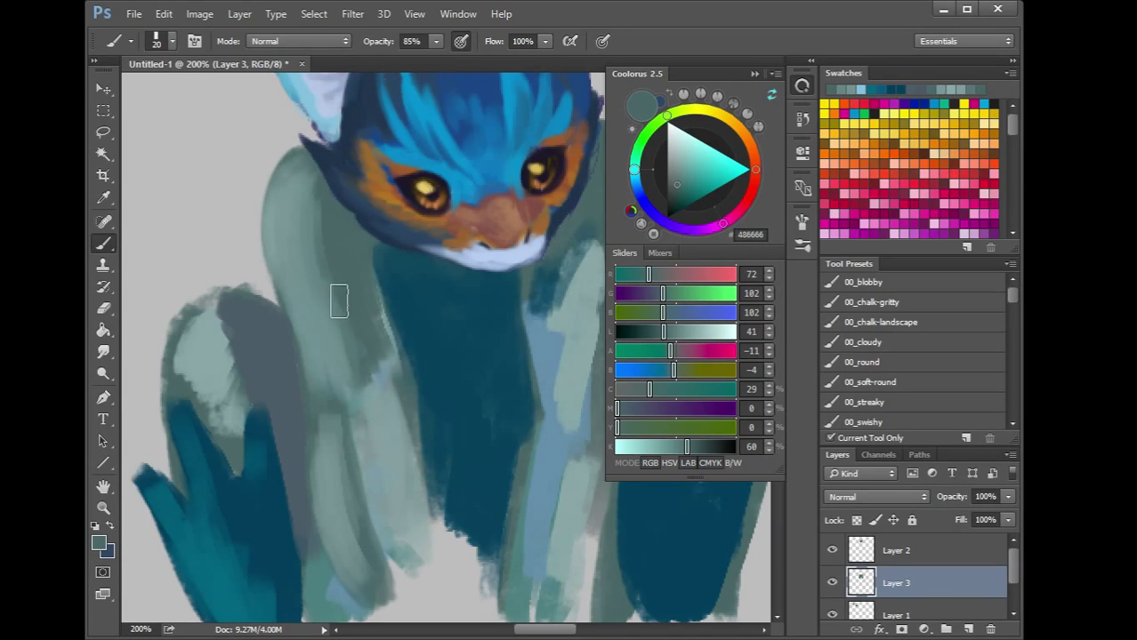
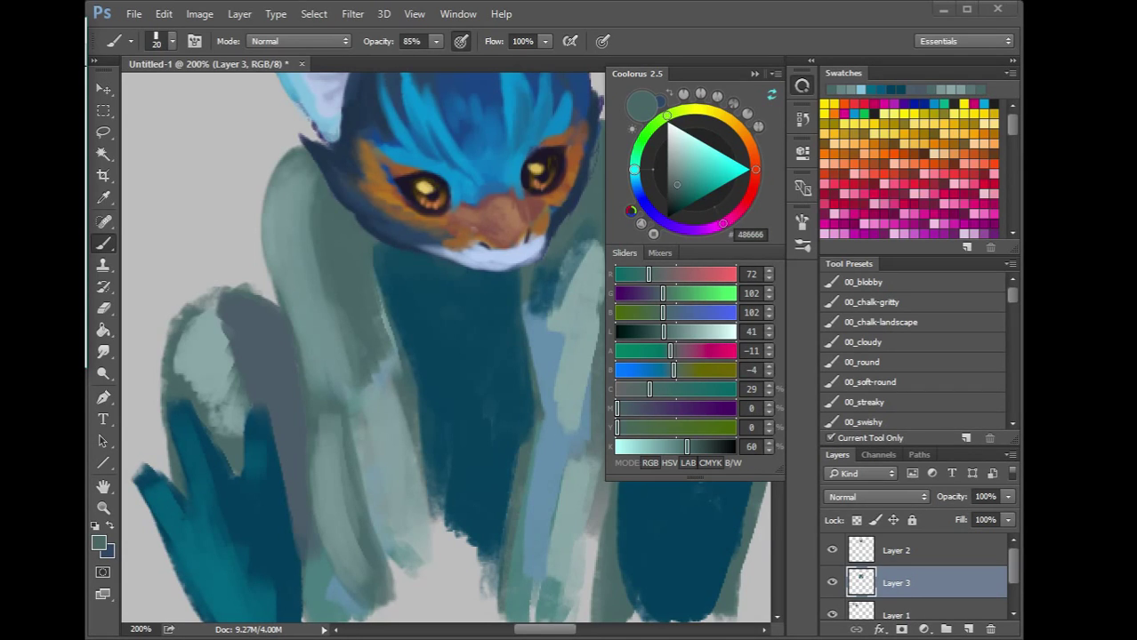
Repaint the tufted-side hind knee with 89A7A7 at brush size 8 and trim the lower edge of its foot
right_click(334, 336)
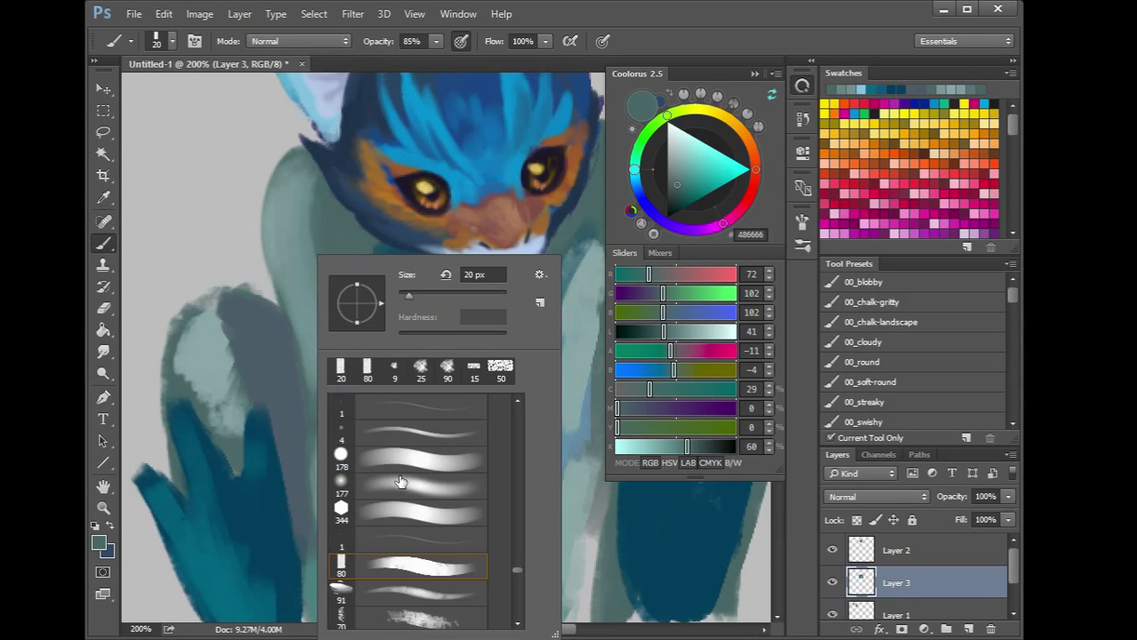
click(300, 365)
alt+click(205, 396)
mouse_move(197, 347)
mouse_down()
mouse_move(230, 310)
mouse_move(182, 365)
mouse_move(214, 312)
mouse_move(202, 319)
mouse_move(181, 369)
mouse_move(194, 322)
mouse_move(180, 388)
mouse_move(214, 296)
mouse_move(179, 378)
mouse_move(187, 349)
mouse_move(240, 467)
mouse_move(217, 404)
mouse_move(240, 465)
mouse_move(226, 373)
mouse_move(230, 414)
mouse_move(227, 317)
mouse_up()
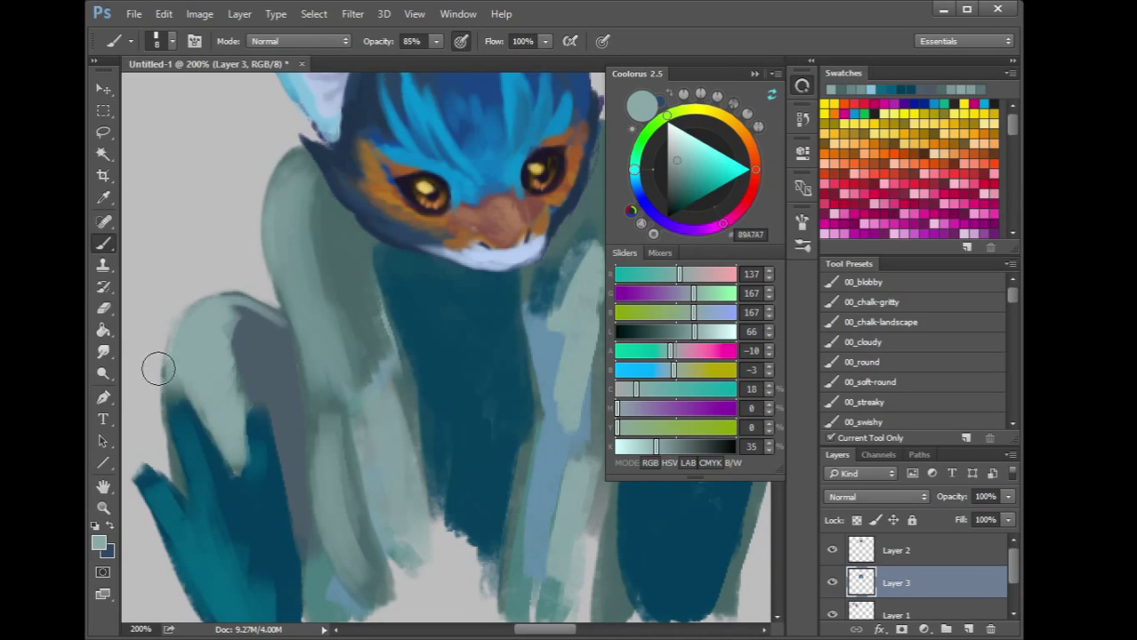
drag(188, 545, 217, 400)
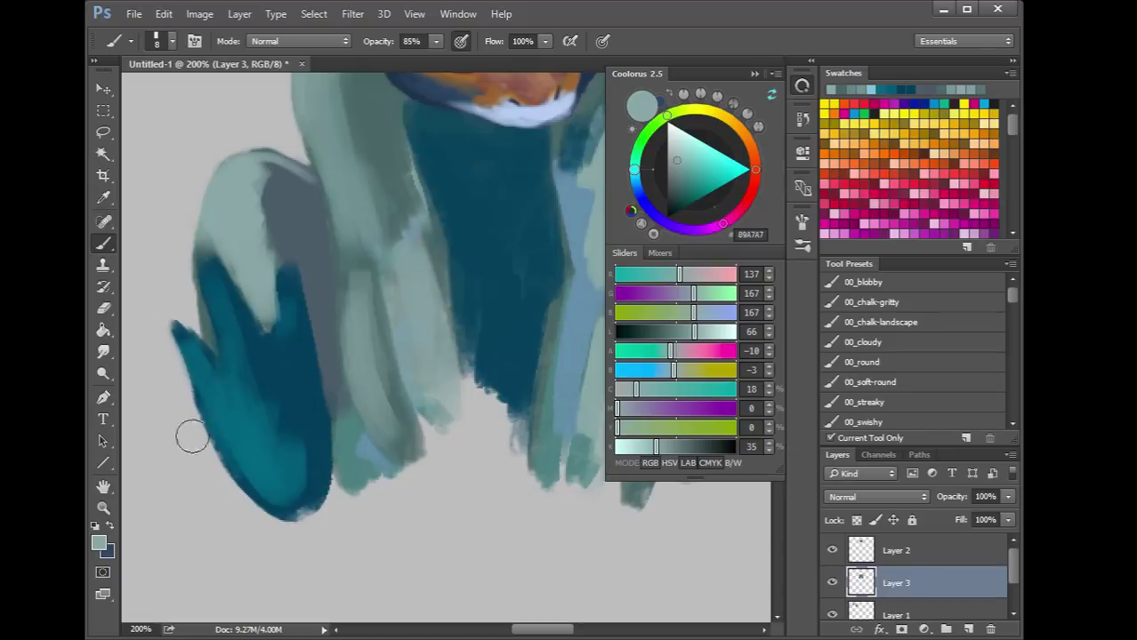
mouse_move(244, 521)
mouse_down()
mouse_move(339, 522)
mouse_move(343, 504)
mouse_up()
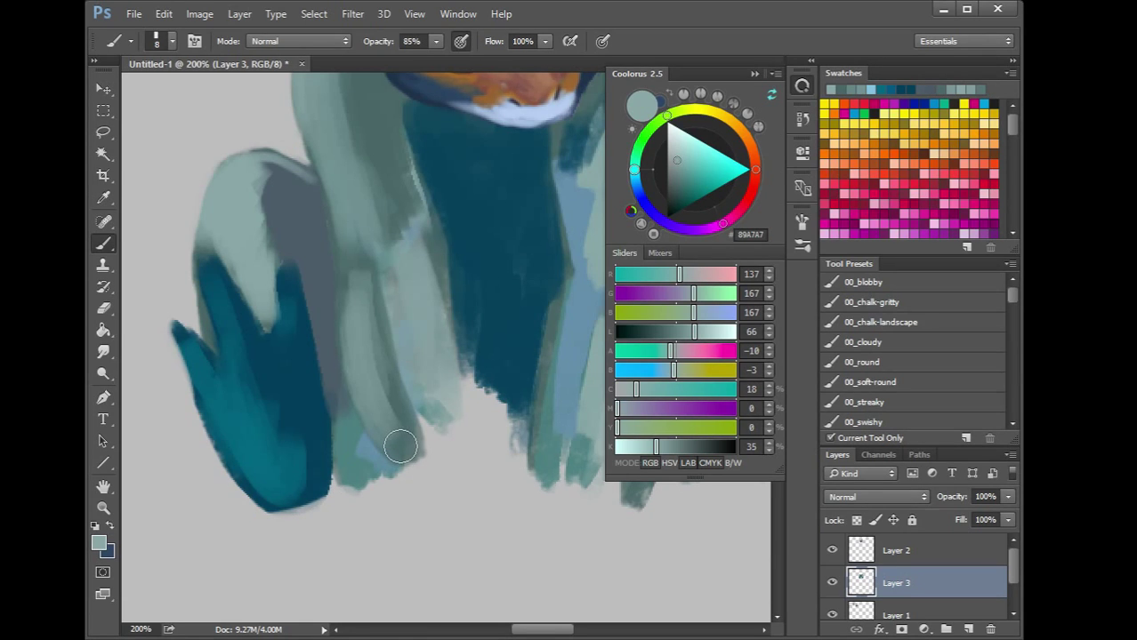
Cover the blue patches on the opposite foreleg with 88A5A6, starting at brush size 10 and then enlarging the brush
key(ctrl+minus)
drag(484, 390, 354, 450)
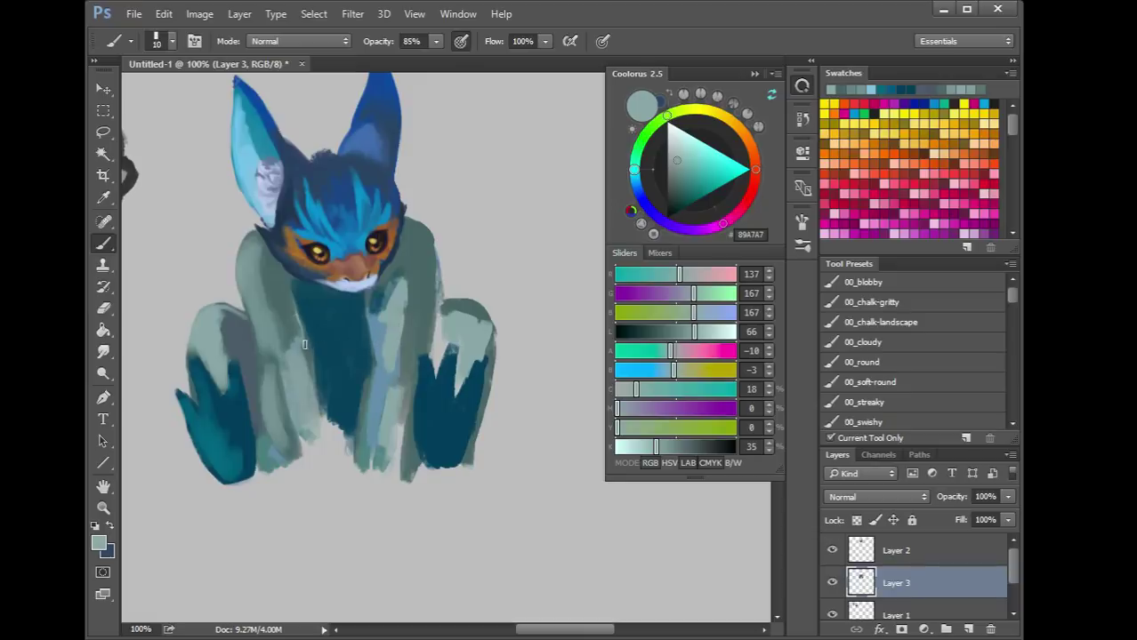
alt+click(392, 315)
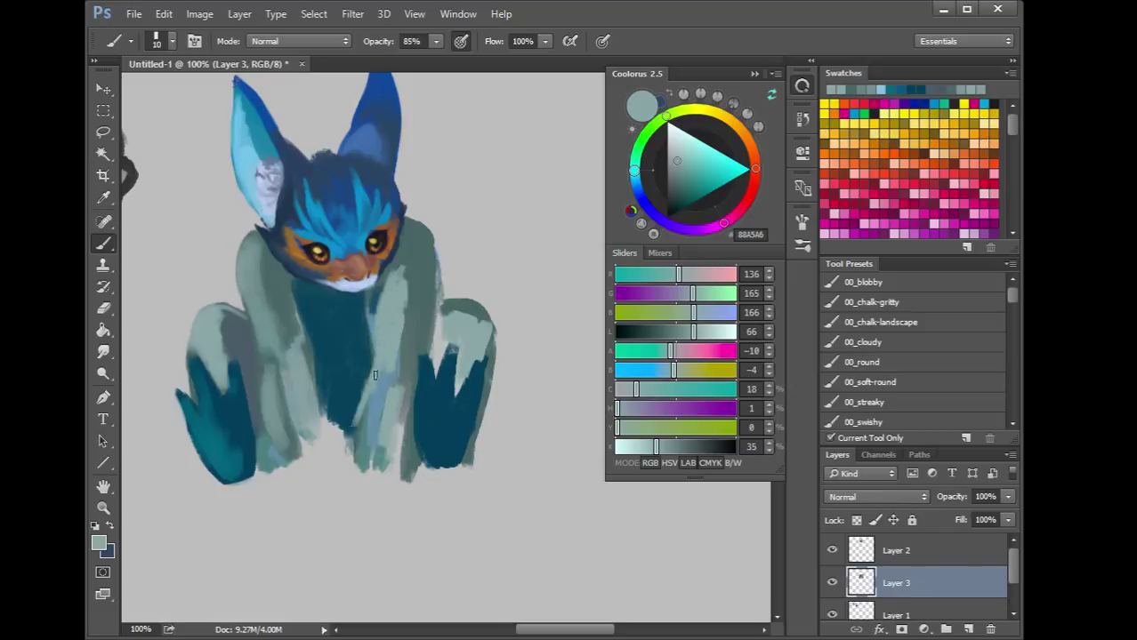
drag(368, 398, 362, 442)
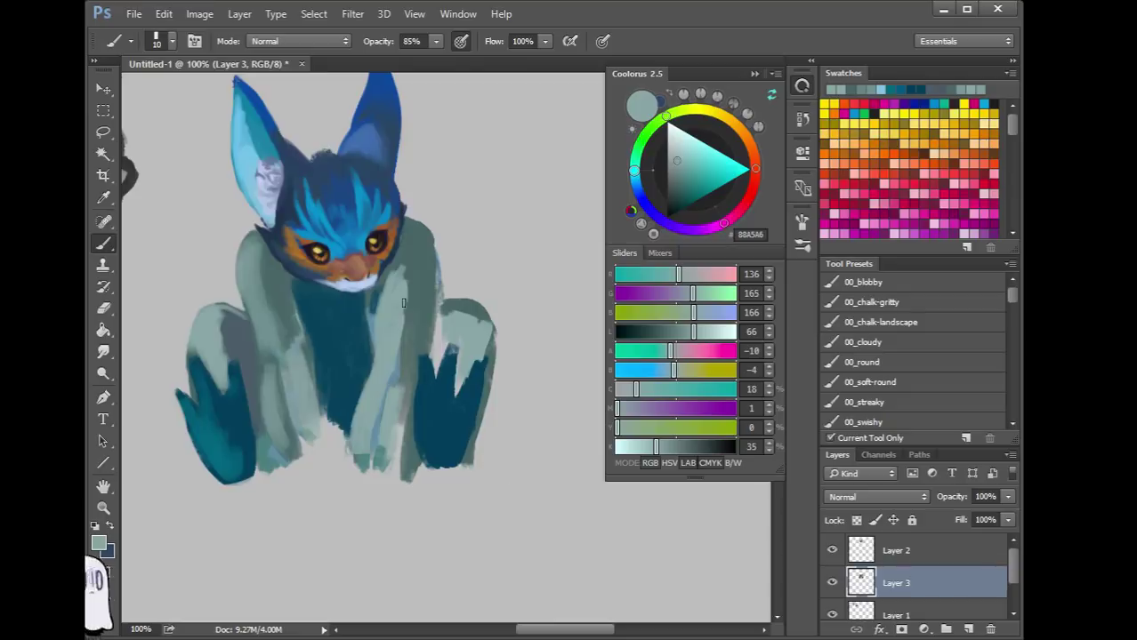
key(])
drag(404, 283, 377, 445)
drag(381, 388, 366, 423)
Paint 496868 at brush size 20 down the inner side of the tufted-side foreleg to its foot
drag(284, 327, 283, 351)
alt+click(286, 310)
drag(286, 308, 297, 381)
mouse_move(293, 338)
mouse_down()
mouse_move(310, 452)
mouse_move(290, 357)
mouse_move(302, 455)
mouse_up()
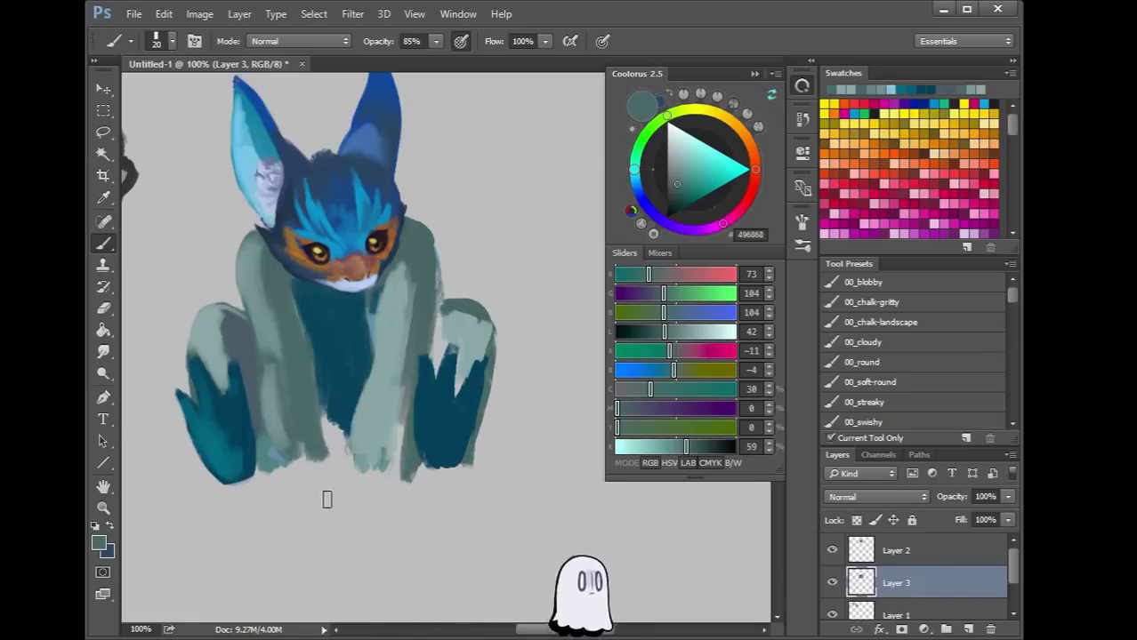
Reduce the brush to size 8 and paint a front paw with rounded toes on the opposite foreleg in 87A4A5
mouse_move(333, 501)
mouse_down()
mouse_move(363, 399)
mouse_move(298, 427)
mouse_up()
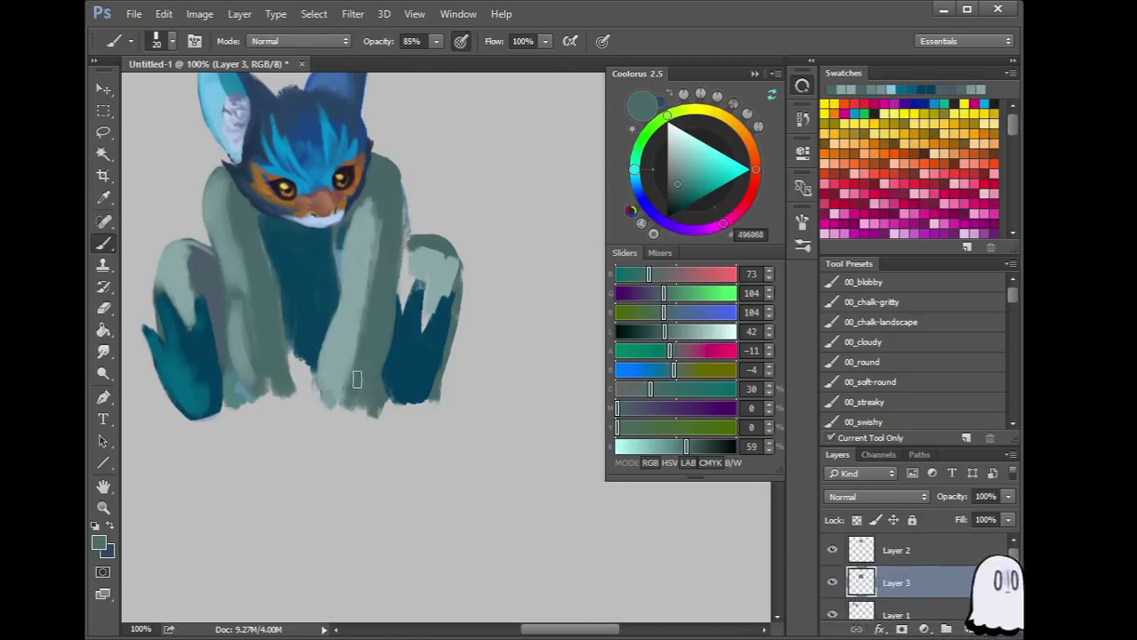
key(bracketleft)
key(bracketleft)
key(bracketleft)
key(bracketleft)
alt+click(337, 405)
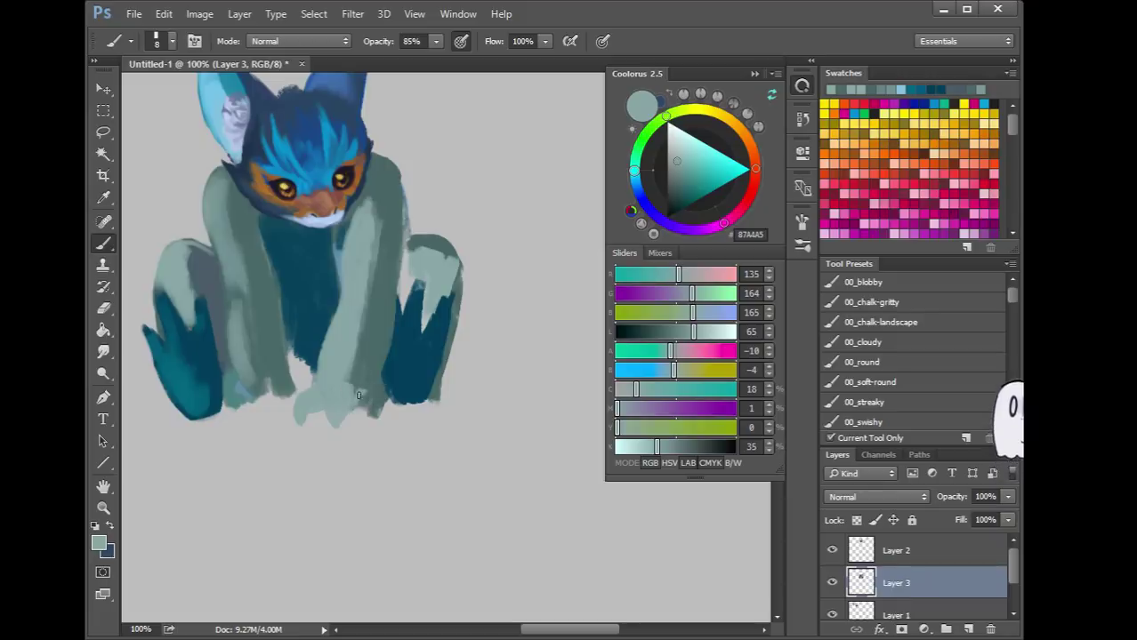
mouse_move(366, 418)
mouse_down()
mouse_move(369, 392)
mouse_move(363, 404)
mouse_up()
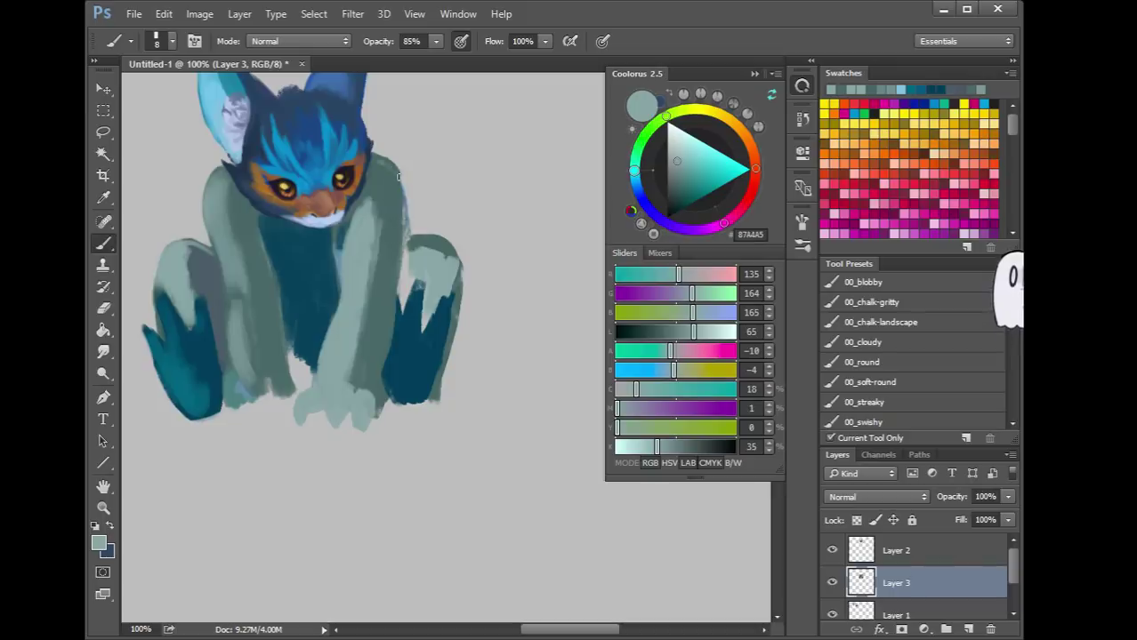
Tidy the opposite foreleg's outer edge with 87A4A5, and cover the hind thigh beside it with 476565 at brush size 8
drag(397, 195, 393, 316)
alt+click(413, 285)
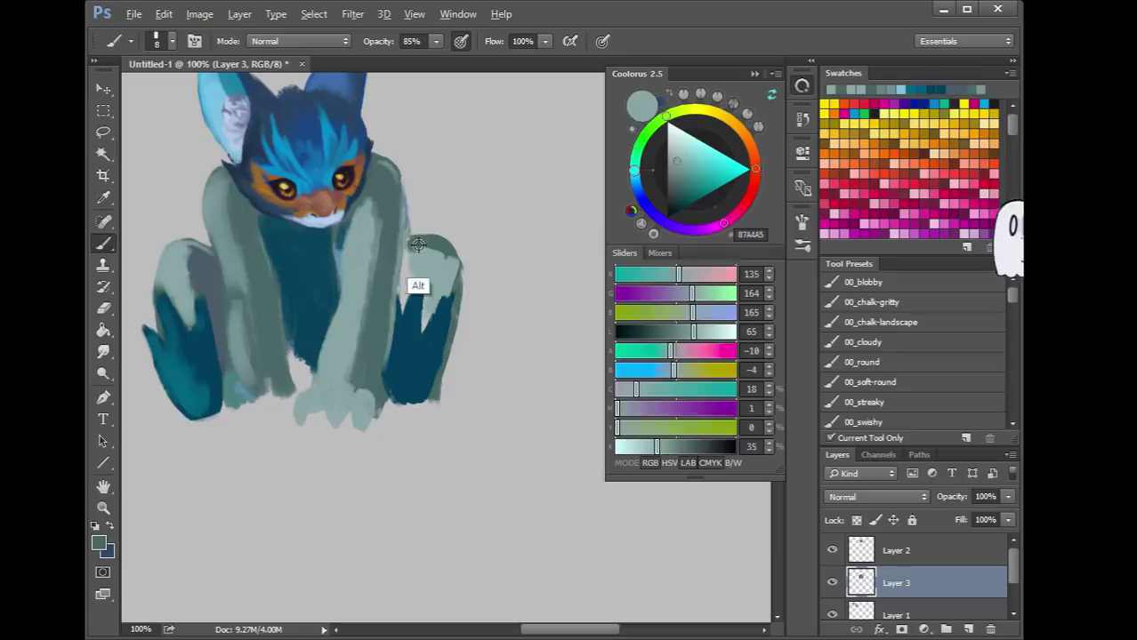
drag(402, 257, 424, 324)
drag(432, 286, 425, 322)
drag(451, 267, 450, 288)
mouse_move(445, 258)
mouse_down()
mouse_move(443, 286)
mouse_move(432, 281)
mouse_up()
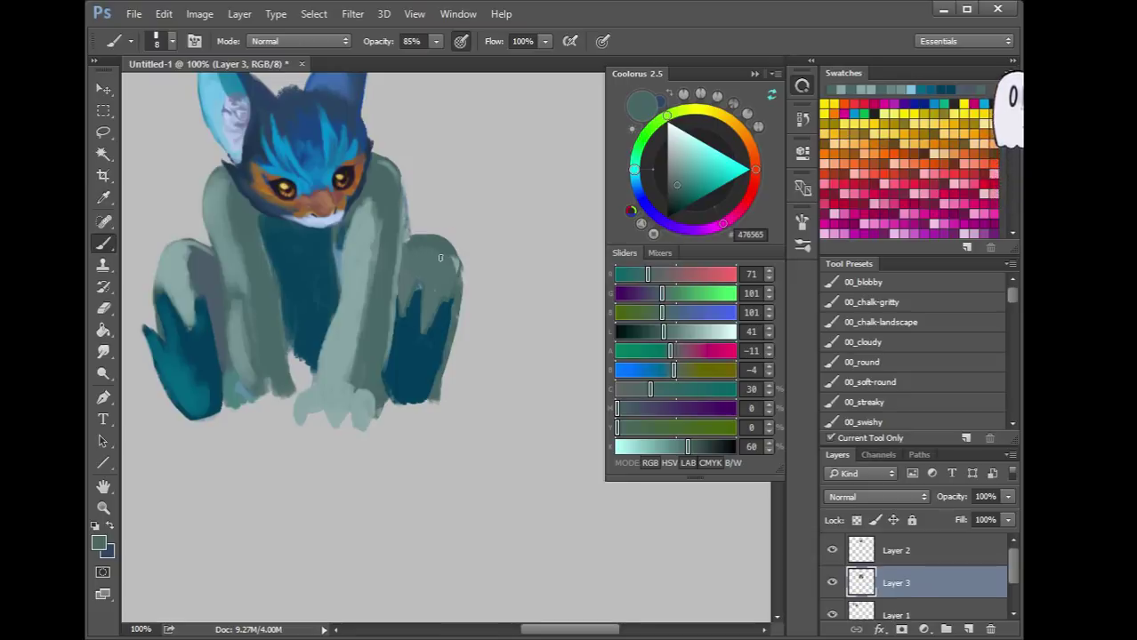
Paint a light 84A2A2 rim along the outer edge of the opposite hind leg
key(alt)
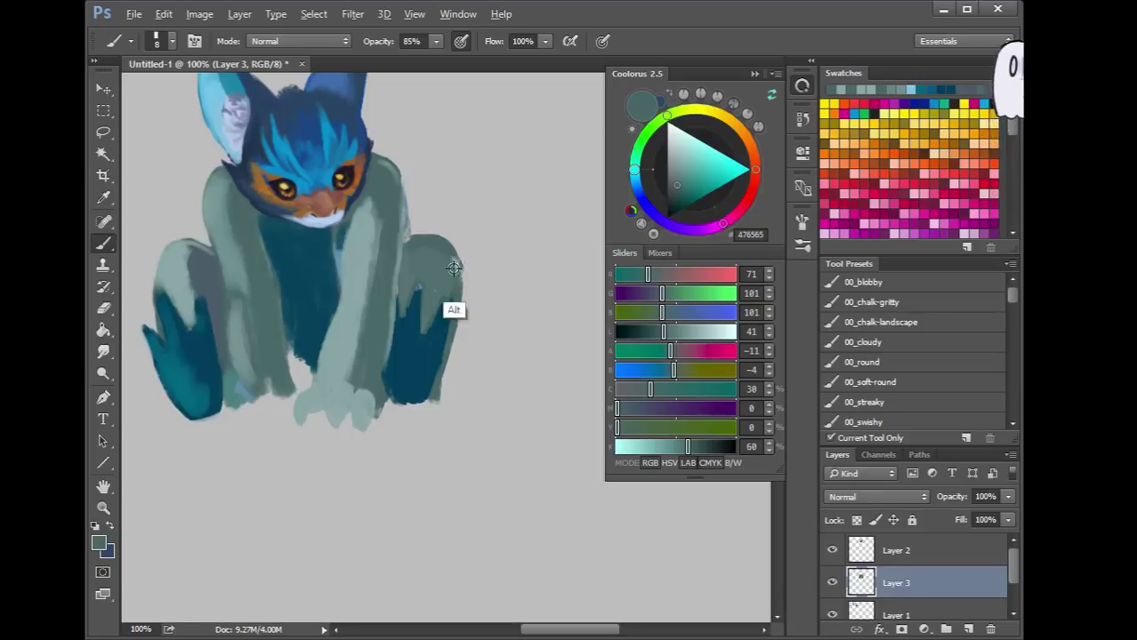
click(454, 264)
mouse_move(455, 264)
alt+mouse_down()
mouse_move(415, 240)
mouse_move(439, 243)
mouse_move(449, 311)
alt+mouse_up()
alt+click(457, 258)
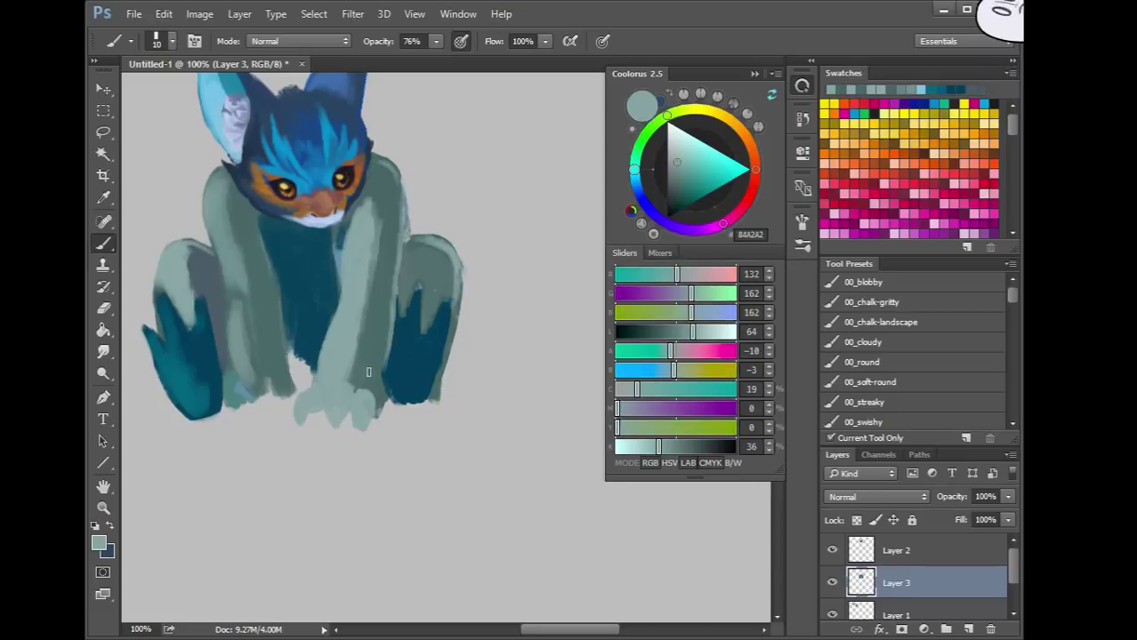
Extend the belly downward with 05405C, and shade the tufted-side foreleg's inner edge and the opposite paw's toe gaps with 496868
alt+click(306, 349)
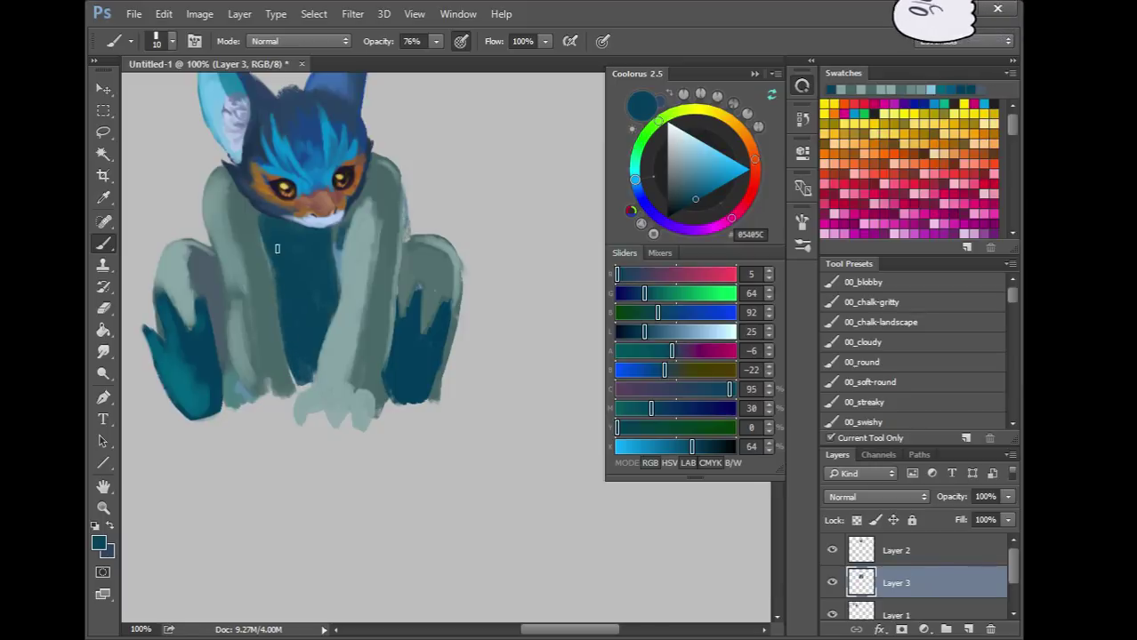
alt+click(249, 285)
drag(268, 259, 285, 342)
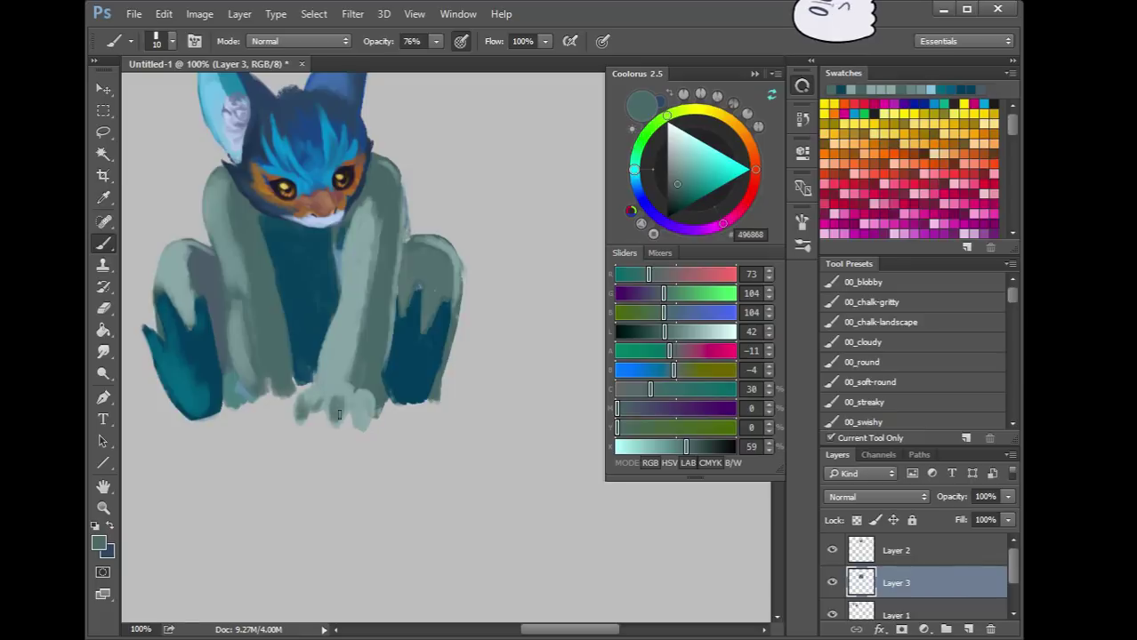
Lighten the sampled teal-grey to 9EDFE3 and paint highlights down both forelegs and on the opposite front paw
alt+click(346, 350)
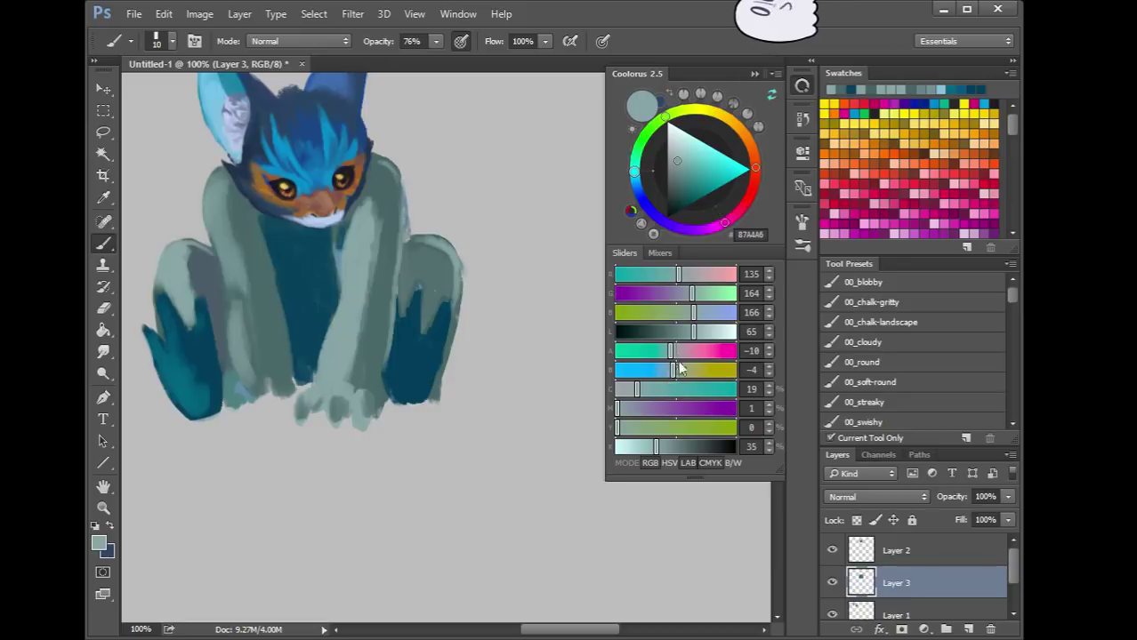
drag(680, 160, 689, 144)
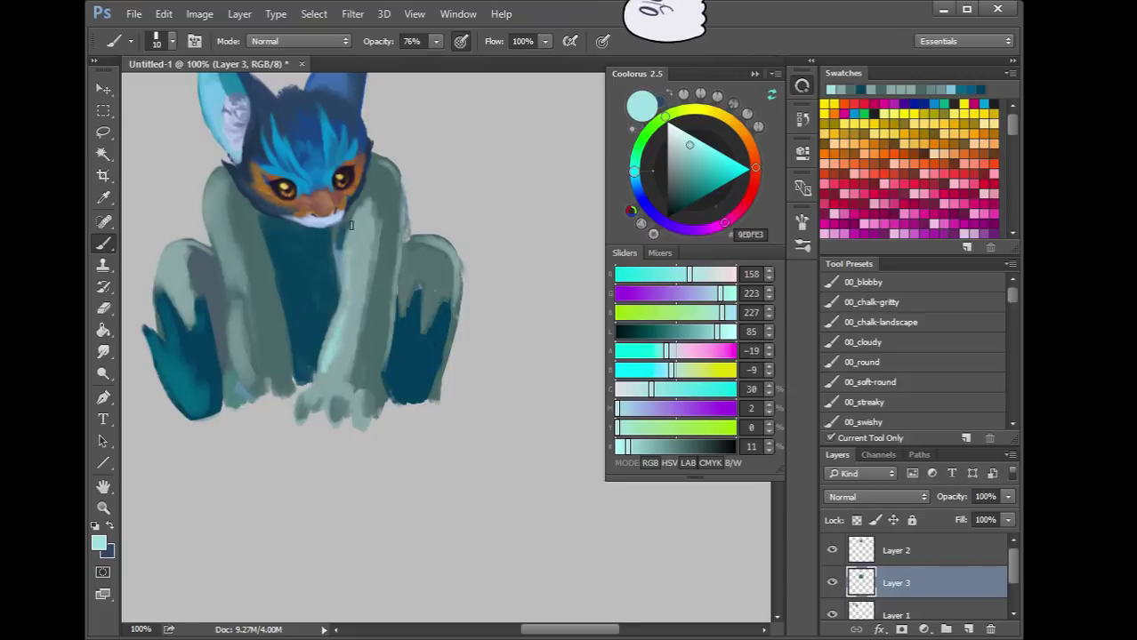
drag(238, 329, 245, 372)
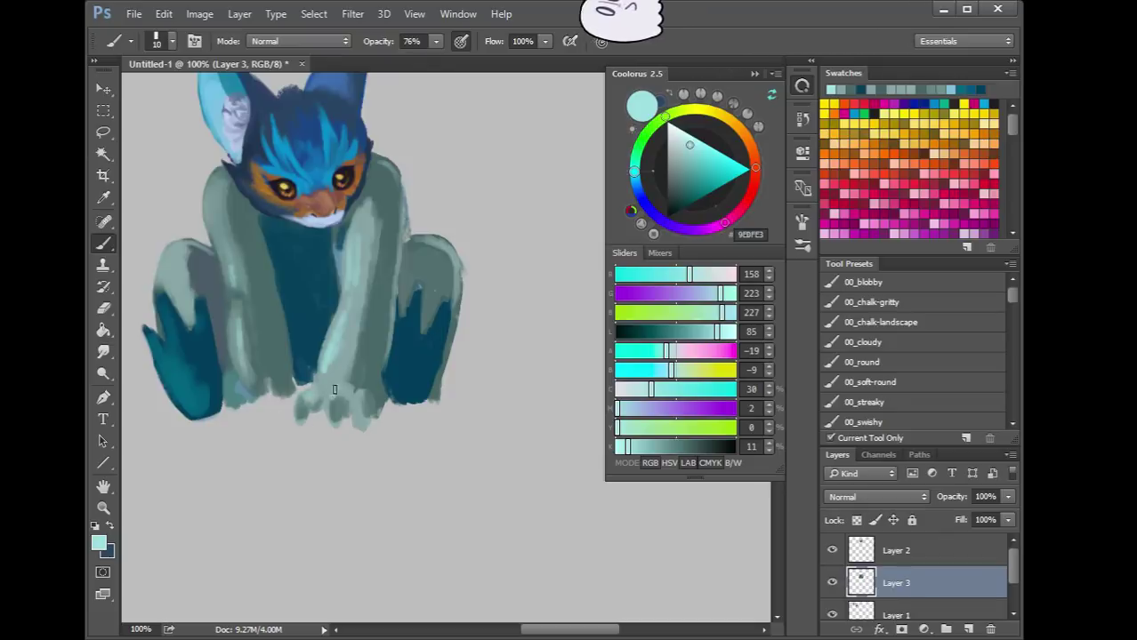
drag(329, 411, 338, 389)
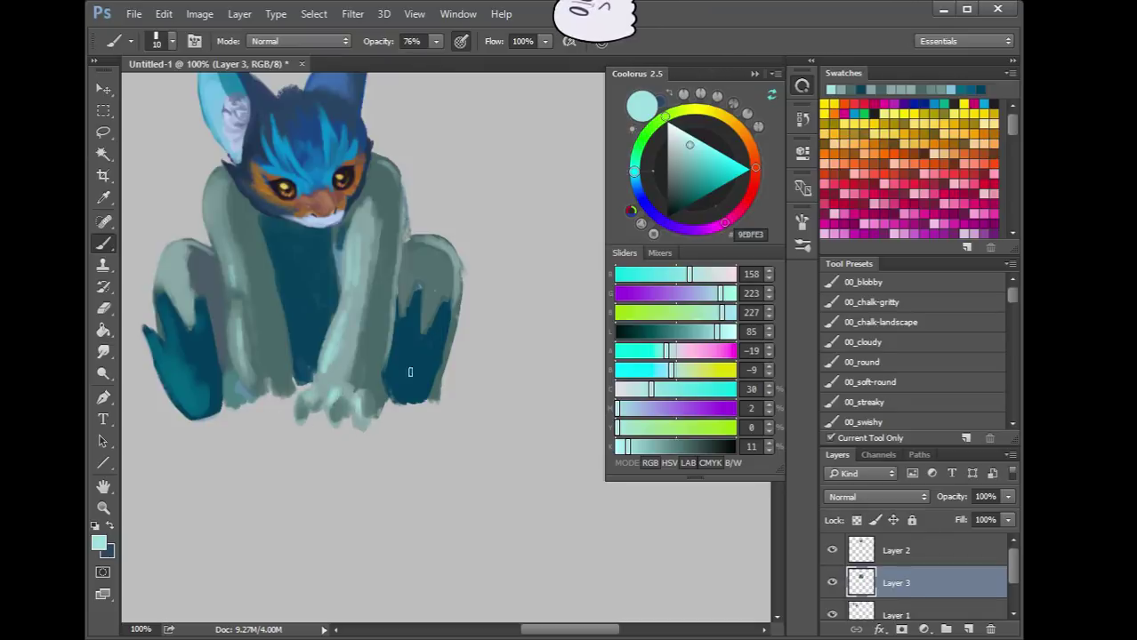
Paint the tufted-side front paw's toes in 496868 and lighten them with 739192
alt+click(281, 369)
mouse_move(289, 399)
mouse_down()
mouse_move(277, 435)
mouse_move(283, 397)
mouse_move(266, 379)
mouse_move(272, 408)
mouse_up()
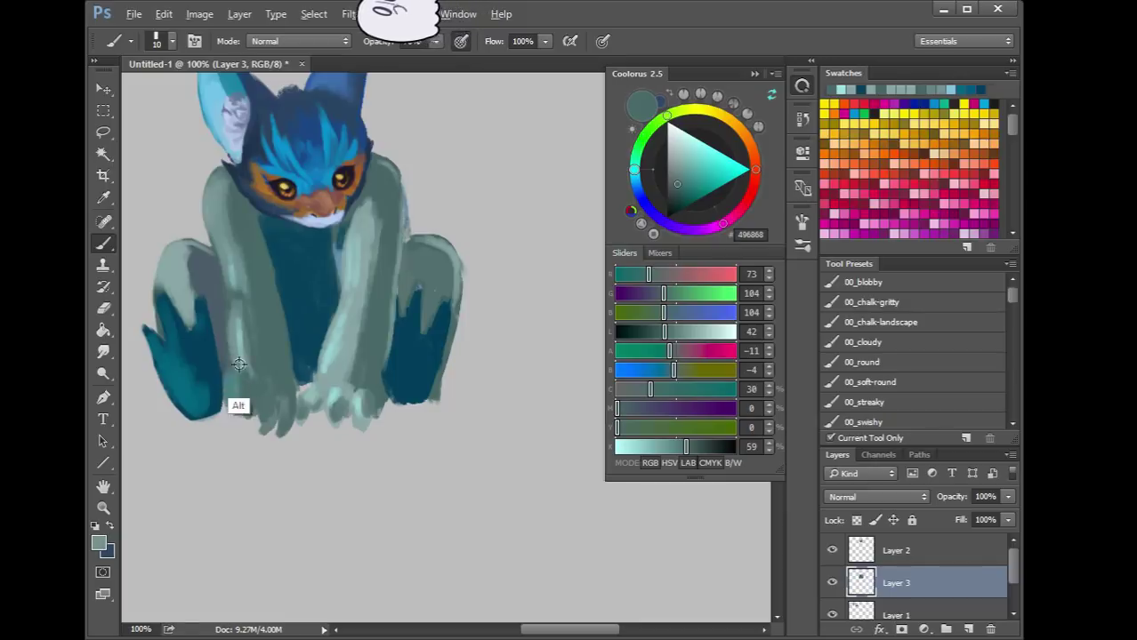
alt+click(245, 384)
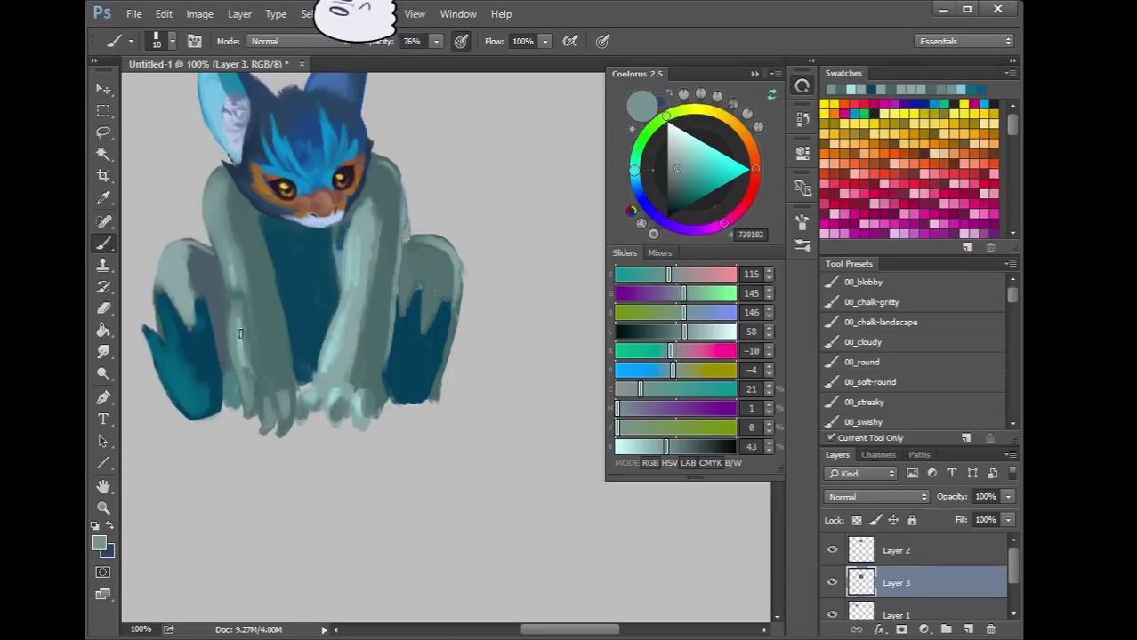
Touch up the chest with 074258 and the tufted-side foreleg's inner shading with 496868 and 486666, and sample 4B5C68 from the thigh
alt+click(334, 264)
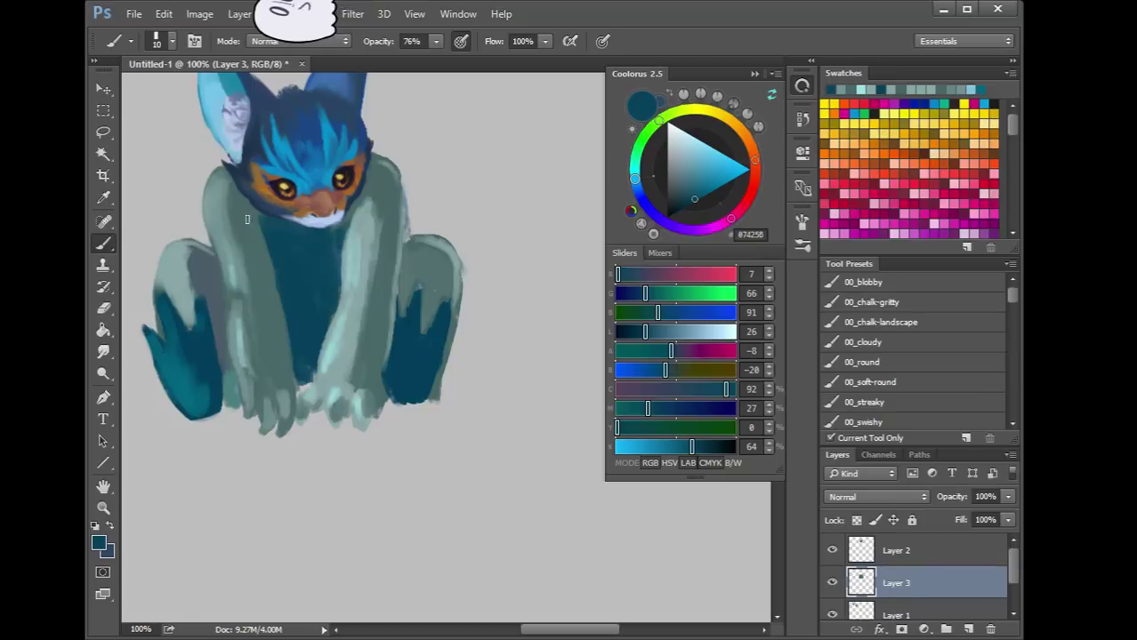
alt+click(243, 260)
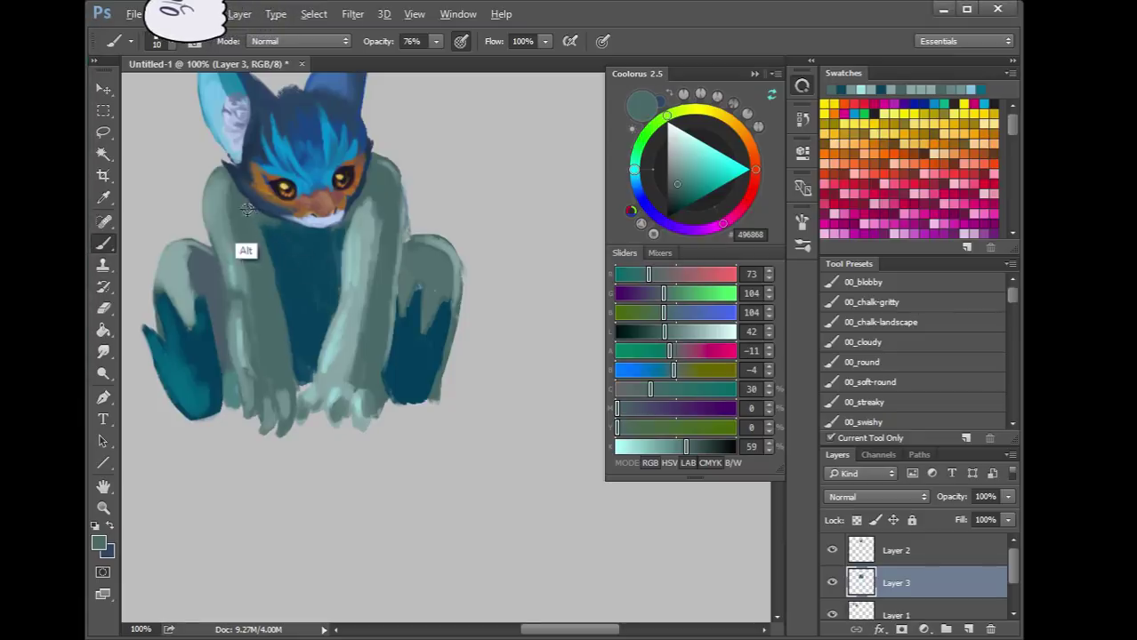
alt+click(249, 274)
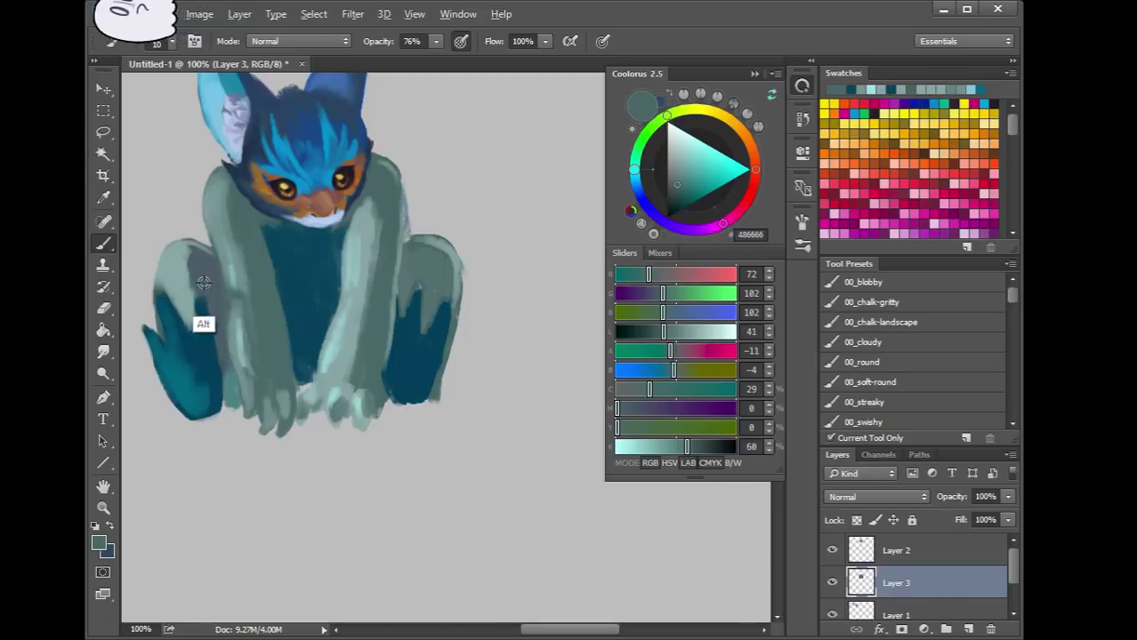
alt+click(197, 323)
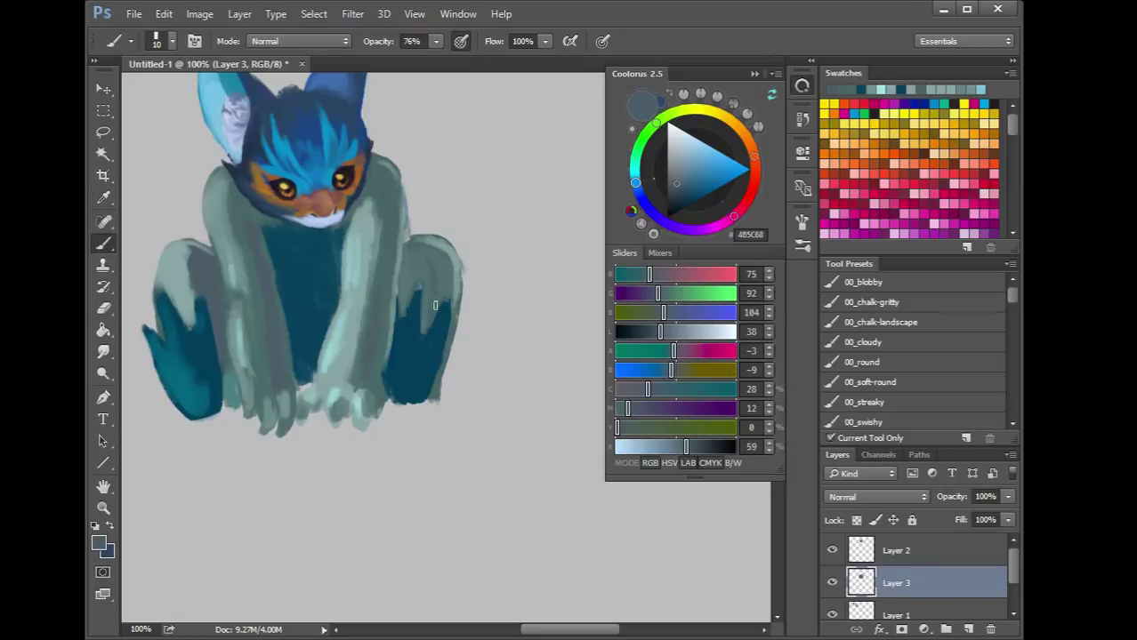
Switch to the hard round brush and reduce its size from the preset to 45
right_click(325, 326)
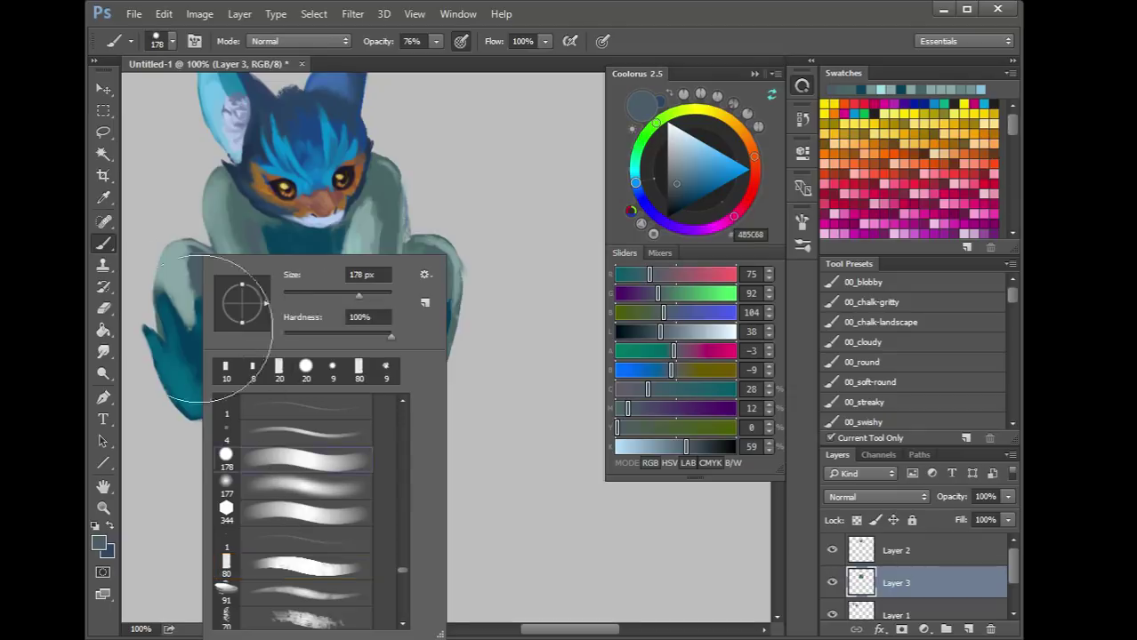
double_click(270, 467)
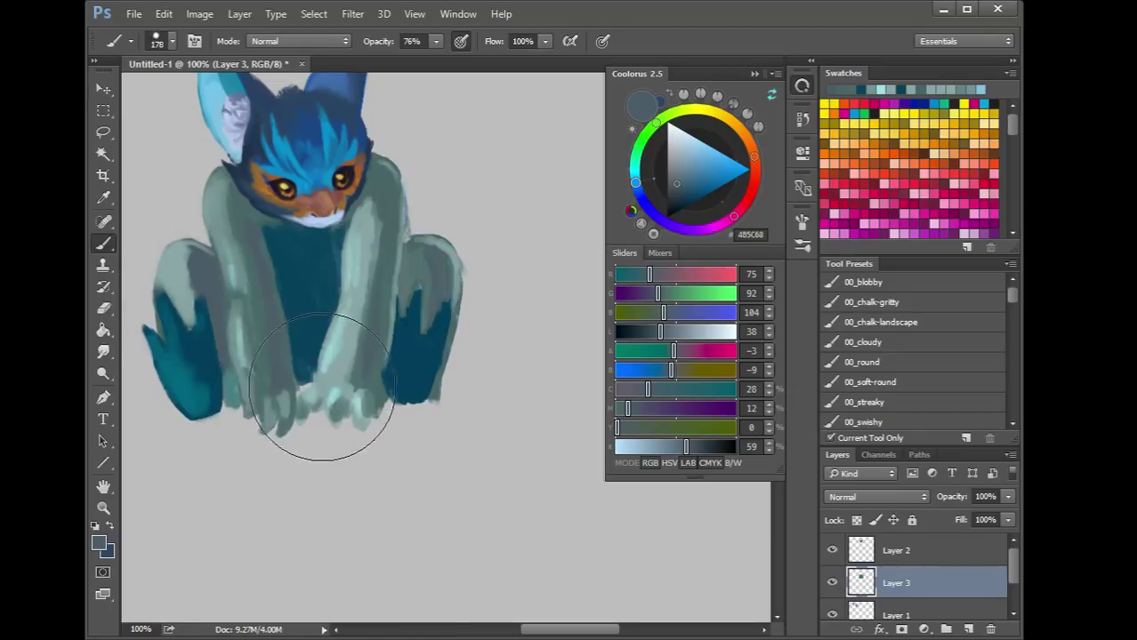
key([)
key([)
key([)
key([)
key([)
key([)
key([)
key([)
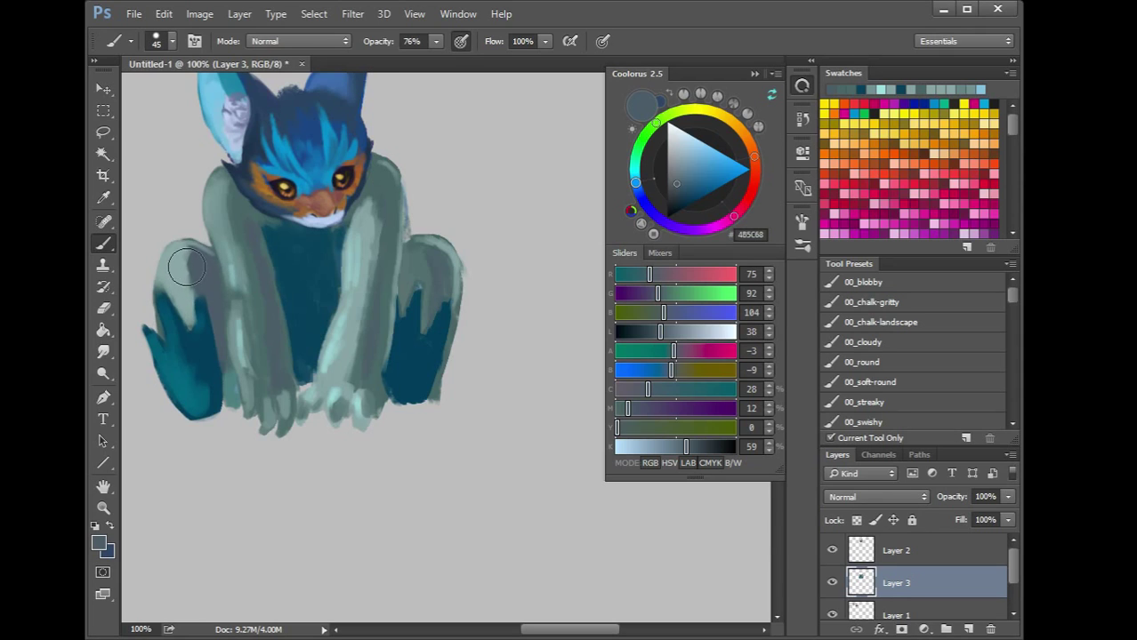
Smooth the boundary between the light knee and dark inner thigh on the tufted-side hind leg at brush size 10
key(ctrl+plus)
key(ctrl+plus)
drag(185, 294, 523, 343)
drag(271, 281, 575, 398)
drag(434, 322, 408, 343)
key(bracketleft)
key(bracketleft)
key(bracketleft)
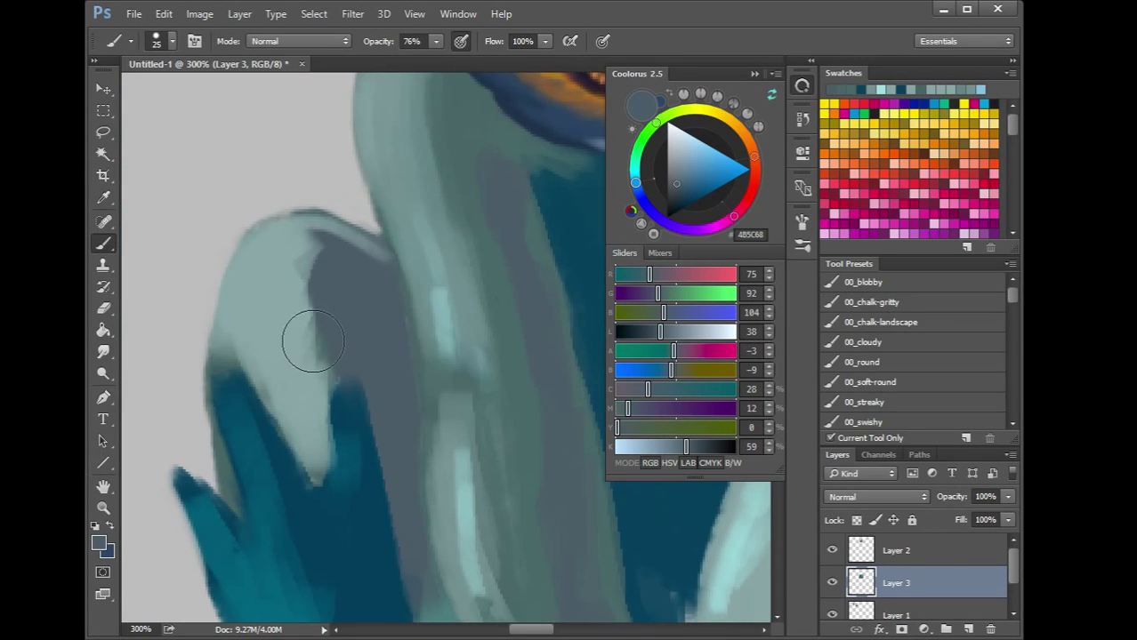
key(bracketleft)
key(bracketleft)
alt+click(294, 338)
mouse_move(311, 310)
mouse_down()
mouse_move(319, 365)
mouse_move(306, 271)
mouse_move(318, 236)
mouse_move(300, 280)
mouse_move(322, 256)
mouse_move(334, 354)
mouse_up()
mouse_move(346, 503)
mouse_down()
mouse_move(343, 292)
mouse_move(345, 331)
mouse_up()
Blend the tufted-side hind foot with 004864, 004E6A and 003D5A, and brighten its lower end with 00627C
alt+click(342, 380)
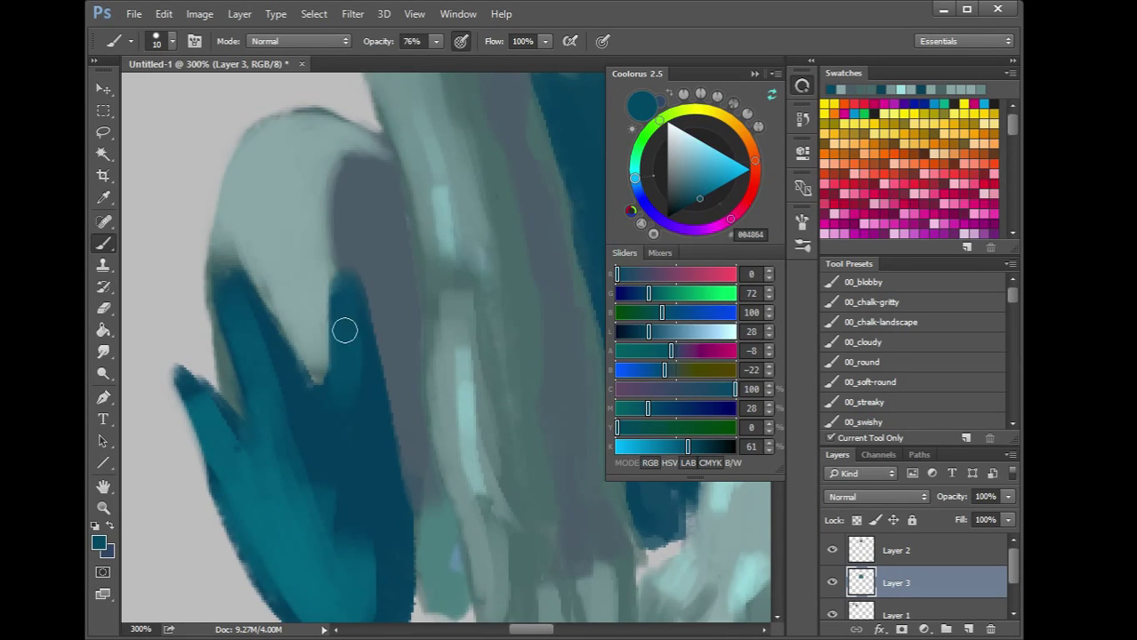
alt+click(268, 368)
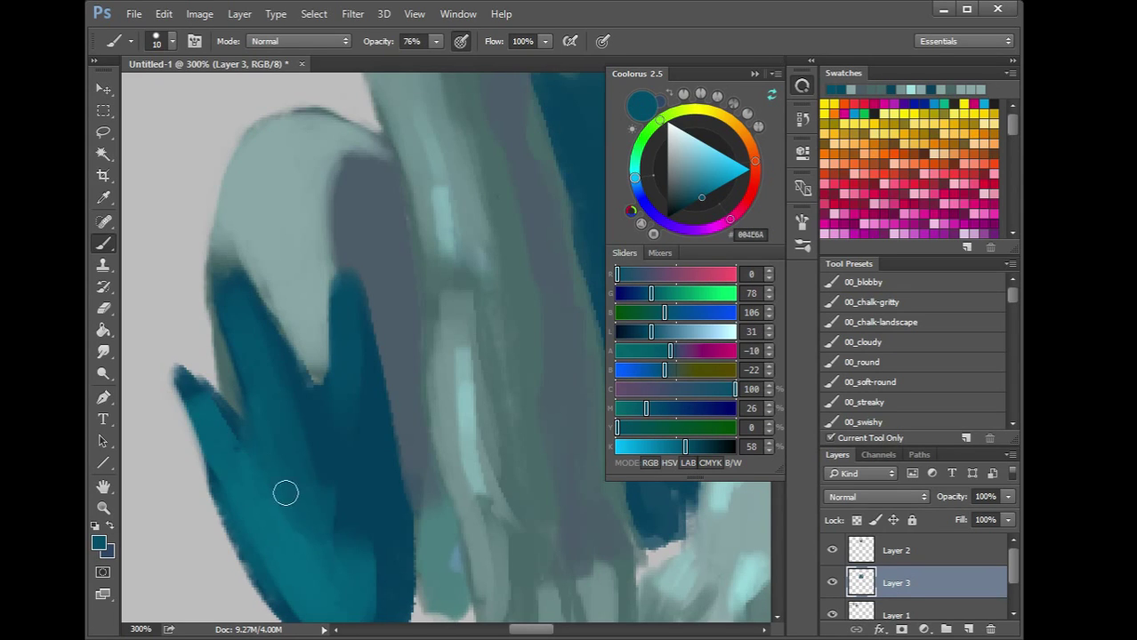
mouse_move(309, 558)
mouse_down()
mouse_move(273, 445)
mouse_move(319, 411)
mouse_move(344, 473)
mouse_move(318, 393)
mouse_up()
alt+click(310, 363)
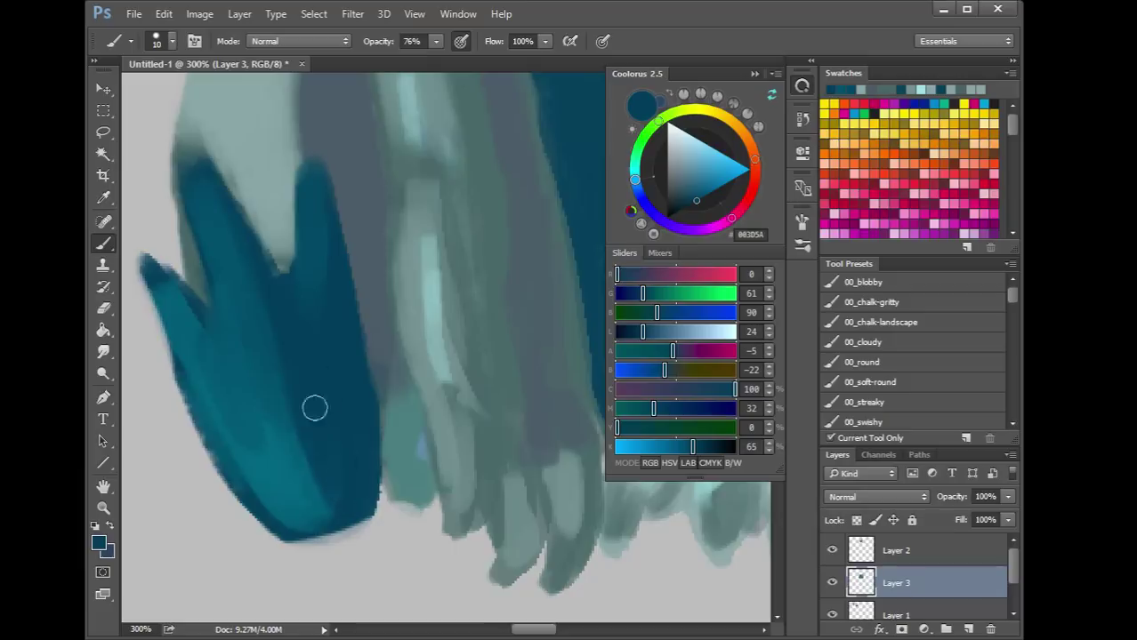
alt+click(287, 507)
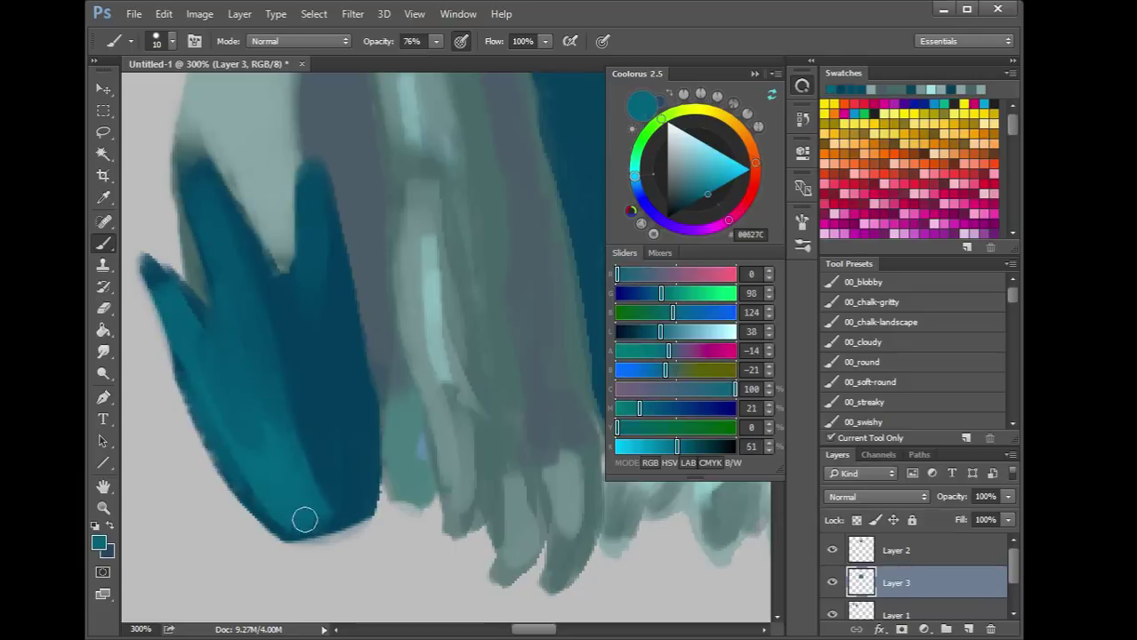
mouse_move(308, 507)
mouse_down()
mouse_move(351, 500)
mouse_move(301, 481)
mouse_move(341, 493)
mouse_move(294, 397)
mouse_up()
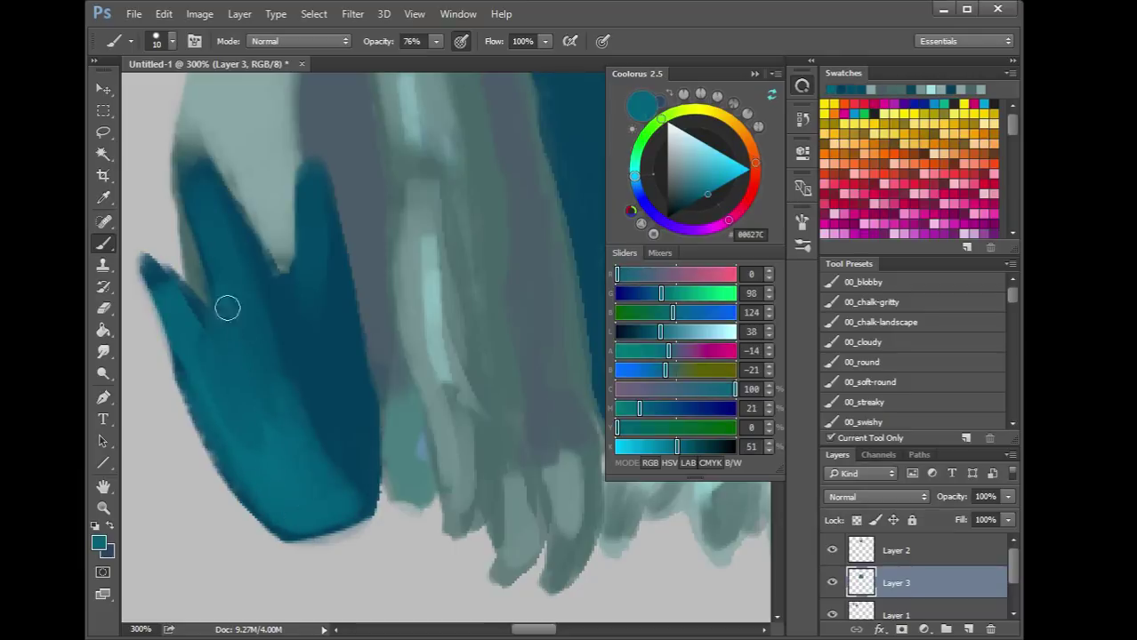
Sharpen the outer toe of the tufted-side hind foot with 003D5A at brush size 6, and fill its inside with 005C77
alt+click(342, 388)
key(bracketleft)
drag(162, 267, 186, 300)
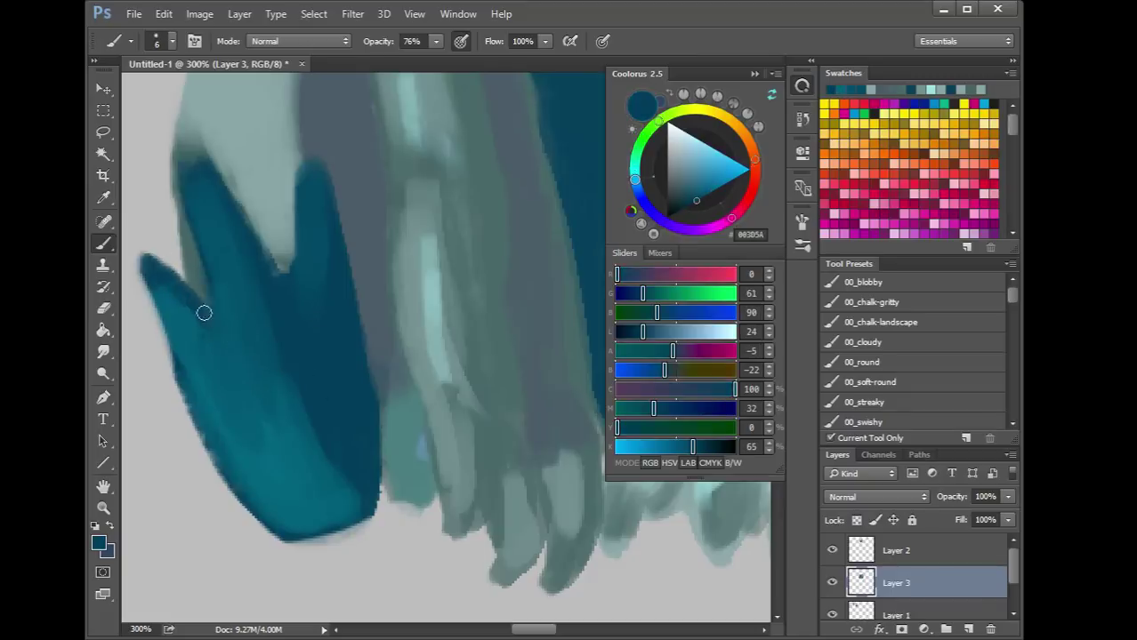
mouse_move(139, 251)
mouse_down()
mouse_move(173, 330)
mouse_move(152, 272)
mouse_move(170, 322)
mouse_move(213, 356)
mouse_up()
alt+click(188, 376)
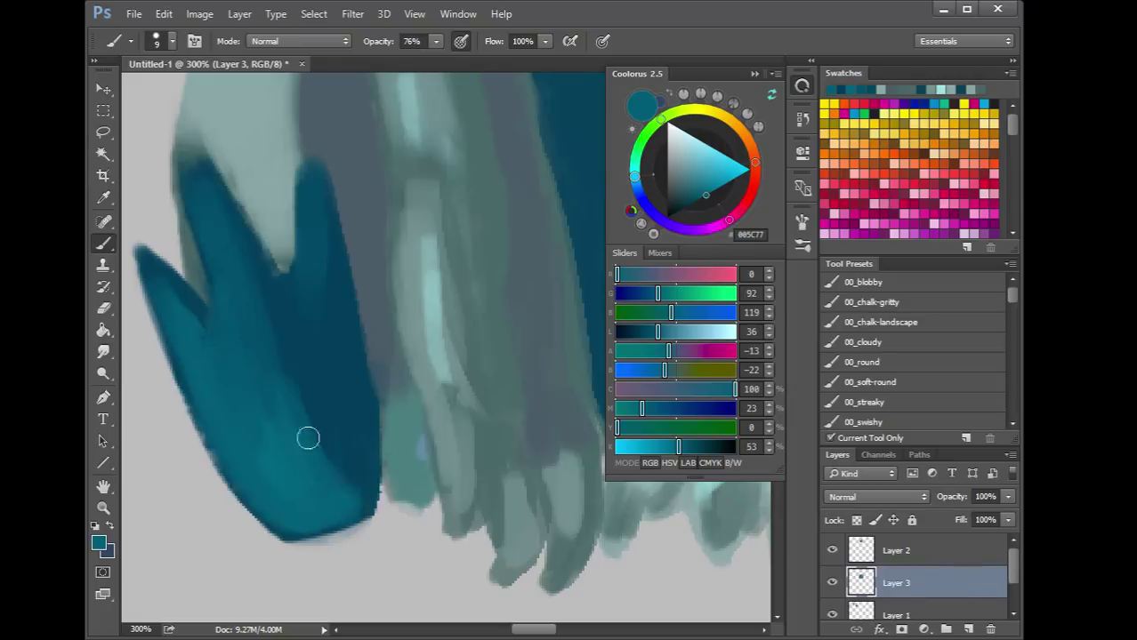
Even out the middle of the tufted-side hind foot with broad strokes of 003D5A and 005B76 at brush size 30
alt+click(329, 411)
key(bracketright)
key(bracketright)
key(bracketright)
key(bracketright)
key(bracketright)
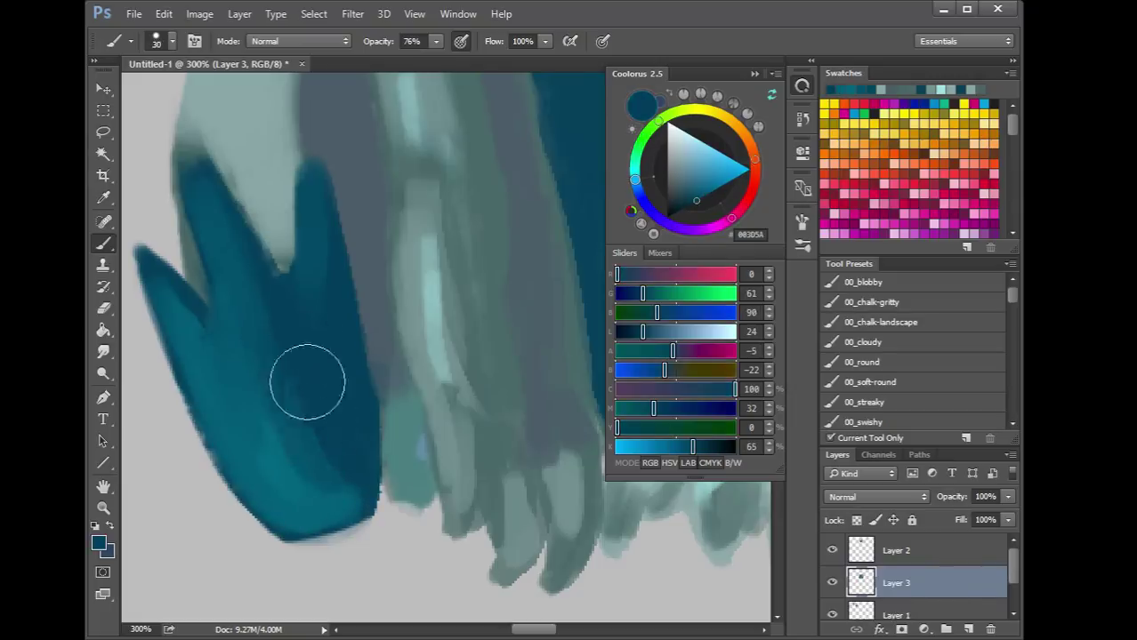
alt+click(251, 374)
mouse_move(253, 362)
mouse_down()
mouse_move(287, 376)
mouse_move(271, 320)
mouse_up()
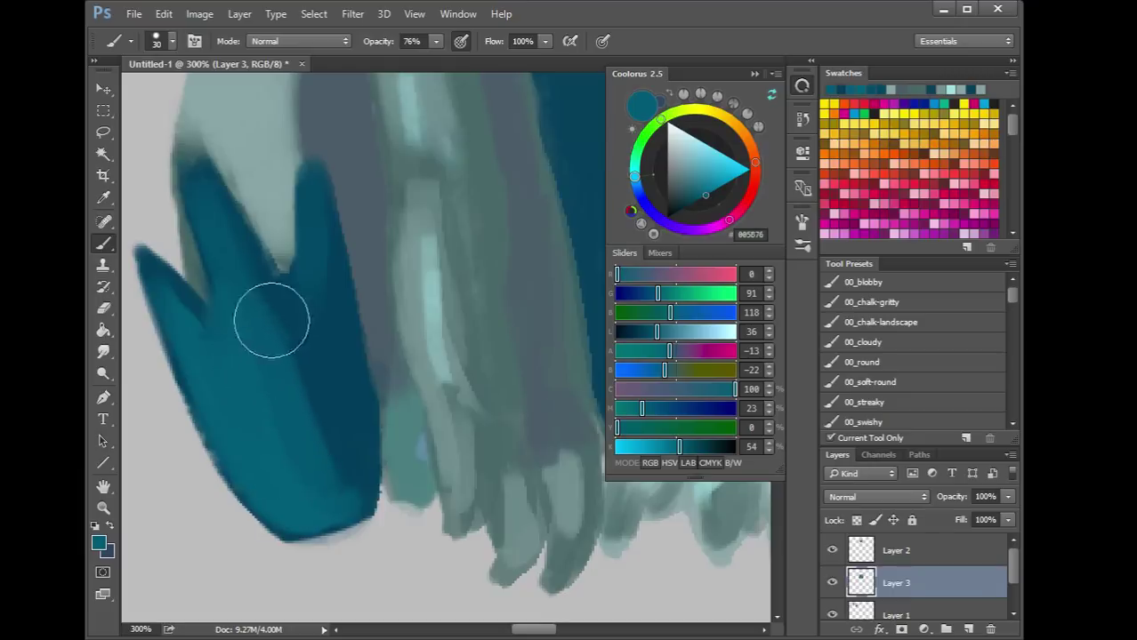
Repaint the grey leg edge behind the tufted-side foot's outer toes with 446465, reducing the brush to size 7
alt+click(194, 266)
key(bracketleft)
key(bracketleft)
key(bracketleft)
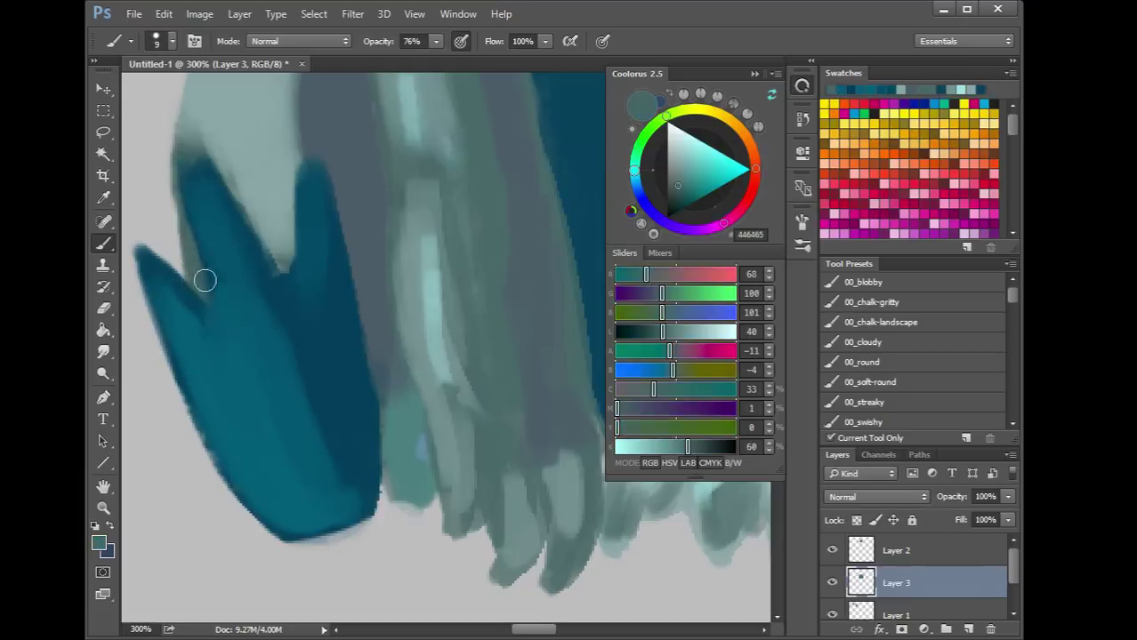
mouse_move(192, 242)
mouse_down()
mouse_move(195, 271)
mouse_move(182, 192)
mouse_move(191, 245)
mouse_up()
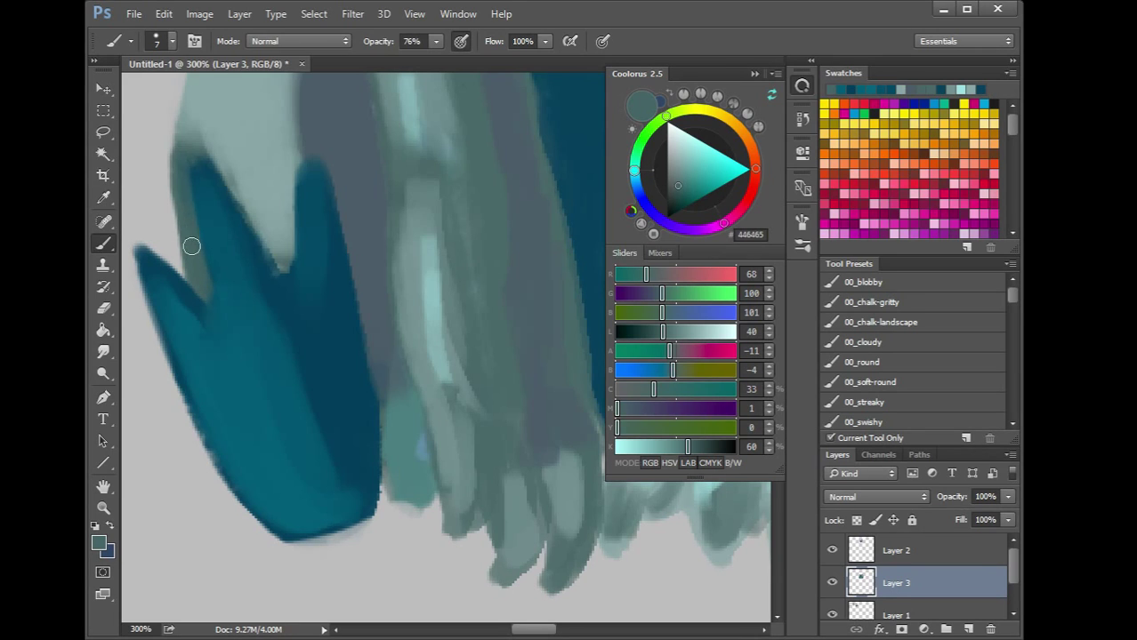
Clean up the edges of the light fur tuft between the toes, and touch up the adjoining blue with 014763
drag(239, 129, 274, 274)
alt+click(250, 255)
mouse_move(231, 241)
mouse_down()
mouse_move(310, 382)
mouse_move(311, 352)
mouse_up()
alt+click(349, 355)
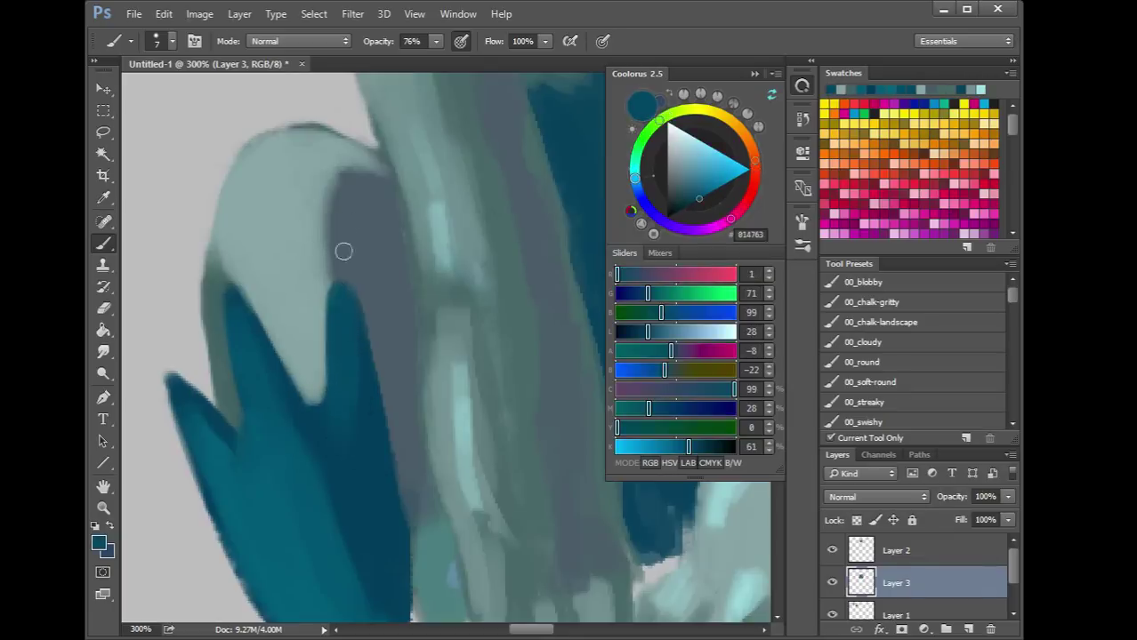
Widen the dark shading over the top of the tufted-side knee with 4B5C68, enlarging the brush to size 25
alt+click(377, 183)
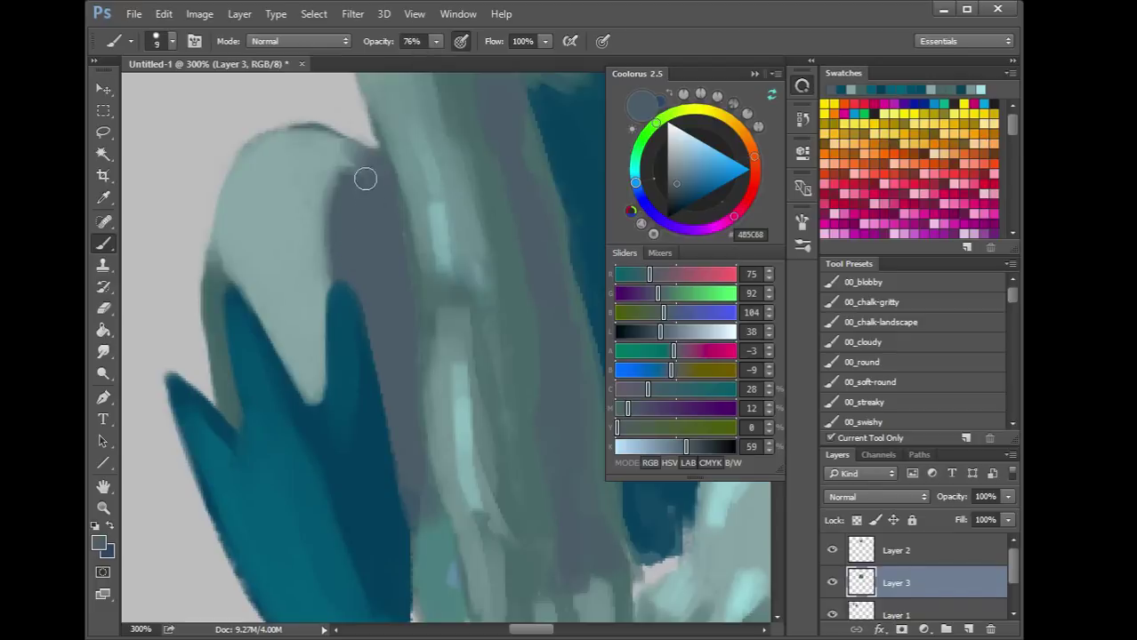
mouse_move(351, 166)
mouse_down()
mouse_move(355, 152)
mouse_move(327, 178)
mouse_up()
key(])
key(])
key(])
alt+click(336, 173)
mouse_move(342, 157)
mouse_down()
mouse_move(329, 184)
mouse_move(333, 170)
mouse_move(353, 179)
mouse_move(332, 186)
mouse_move(368, 222)
mouse_move(325, 191)
mouse_up()
Blend the dark shading over the top of the tufted-side knee with 4C5D69, using the 00_soft-round brush at size 40 with pressure-controlled opacity
alt+click(360, 221)
alt+click(267, 196)
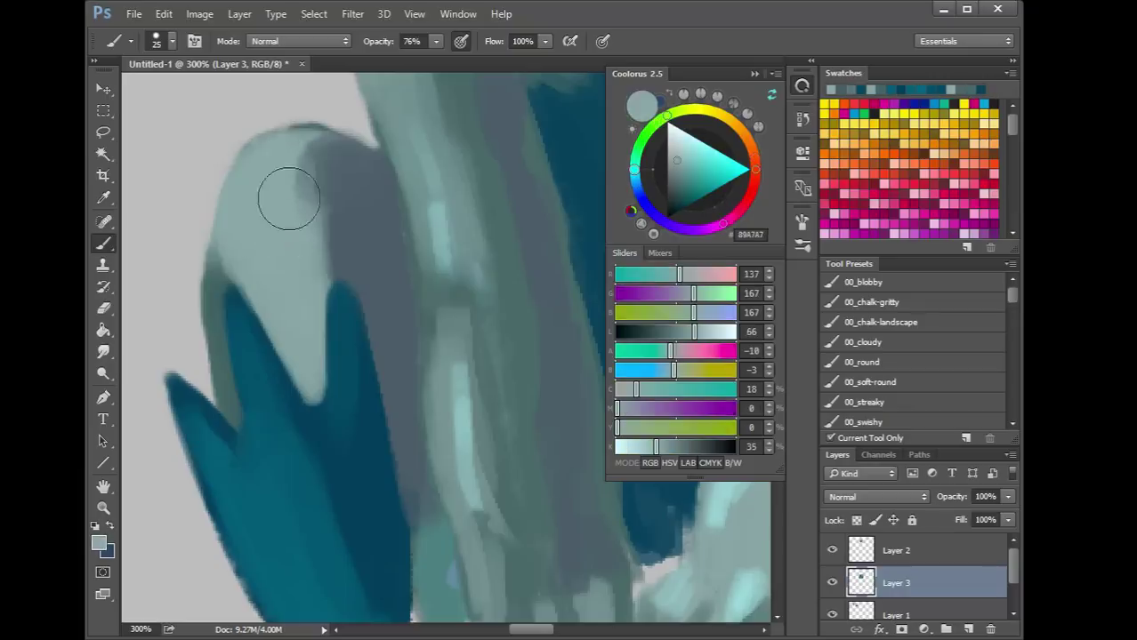
click(912, 383)
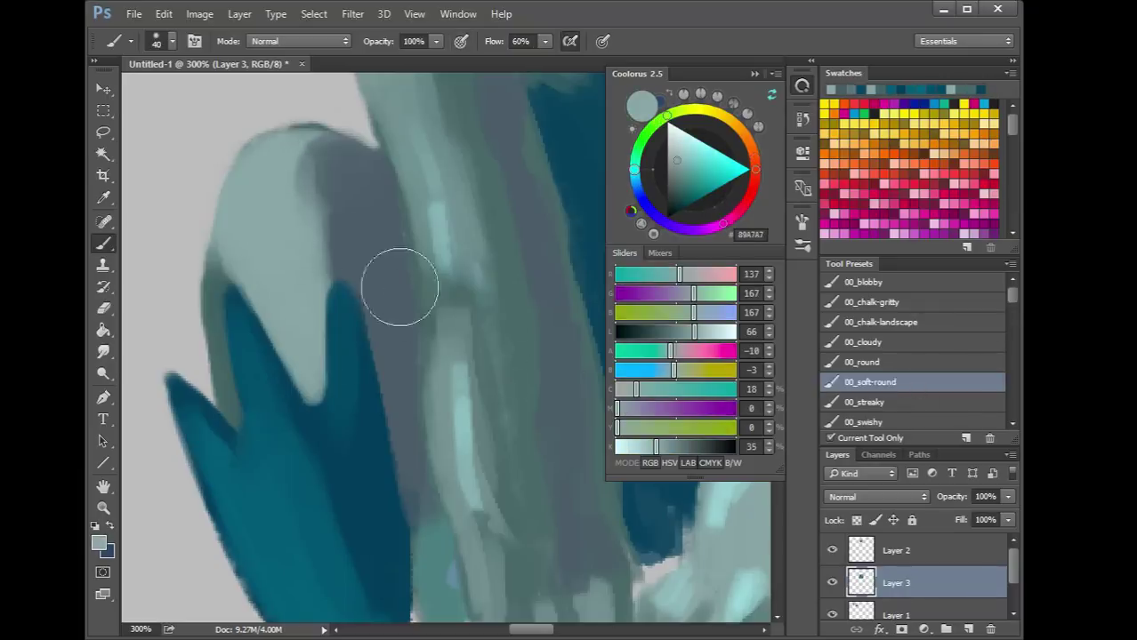
click(460, 42)
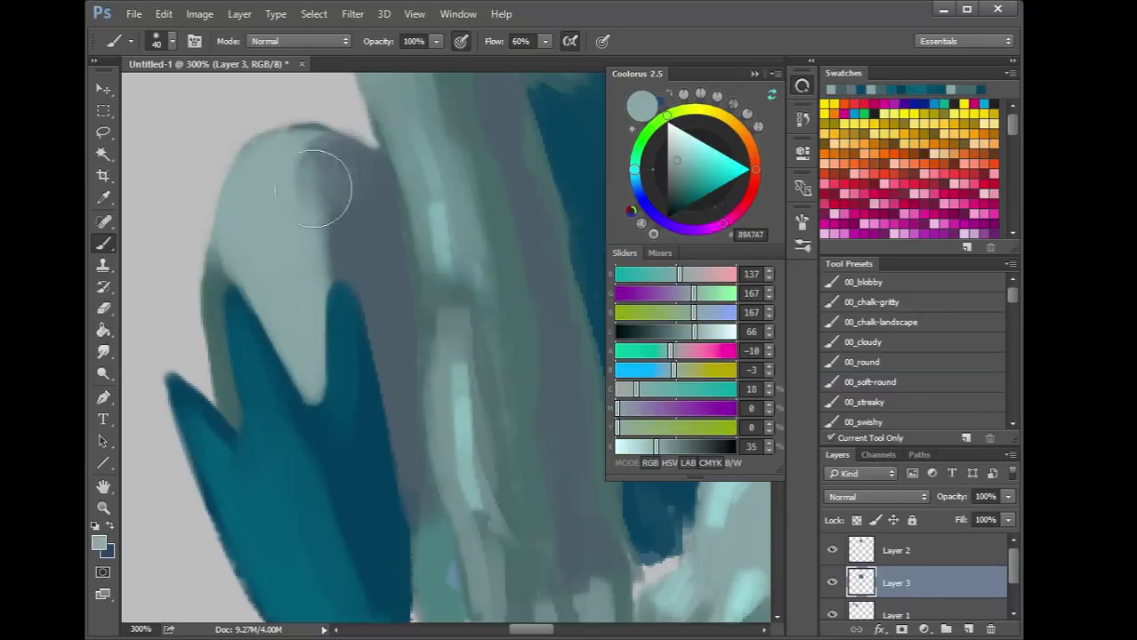
alt+click(359, 239)
mouse_move(348, 193)
mouse_down()
mouse_move(348, 181)
mouse_move(301, 165)
mouse_move(310, 157)
mouse_up()
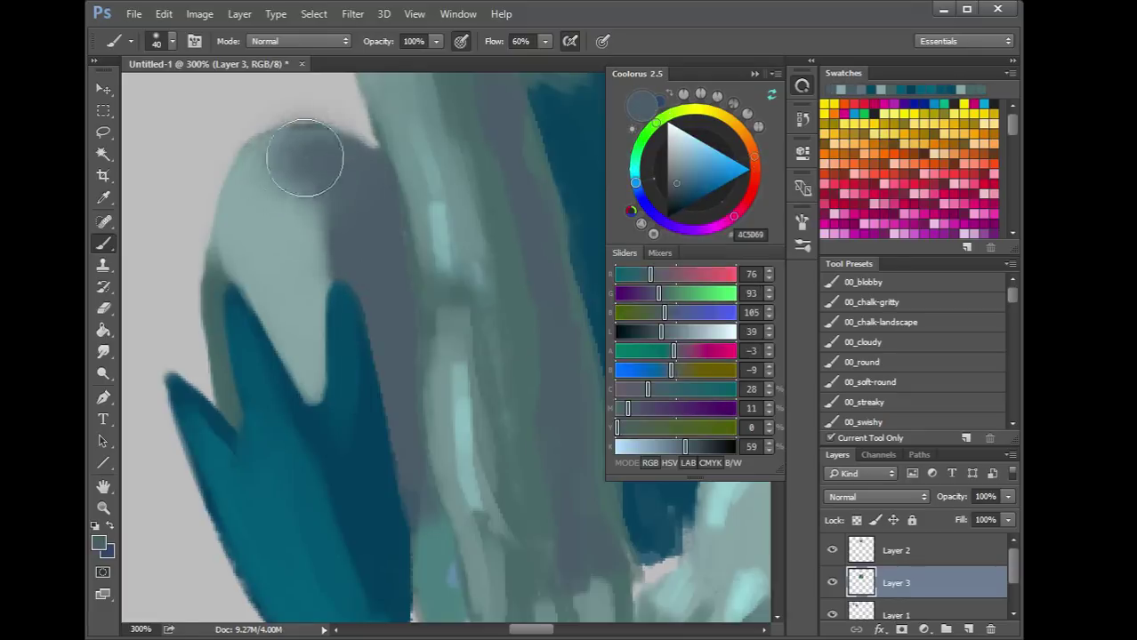
Soften the light side of the tufted-side knee with 89A6A7 and smooth the knee's outer edge
alt+click(254, 204)
mouse_move(255, 204)
mouse_down()
mouse_move(289, 164)
mouse_move(296, 225)
mouse_up()
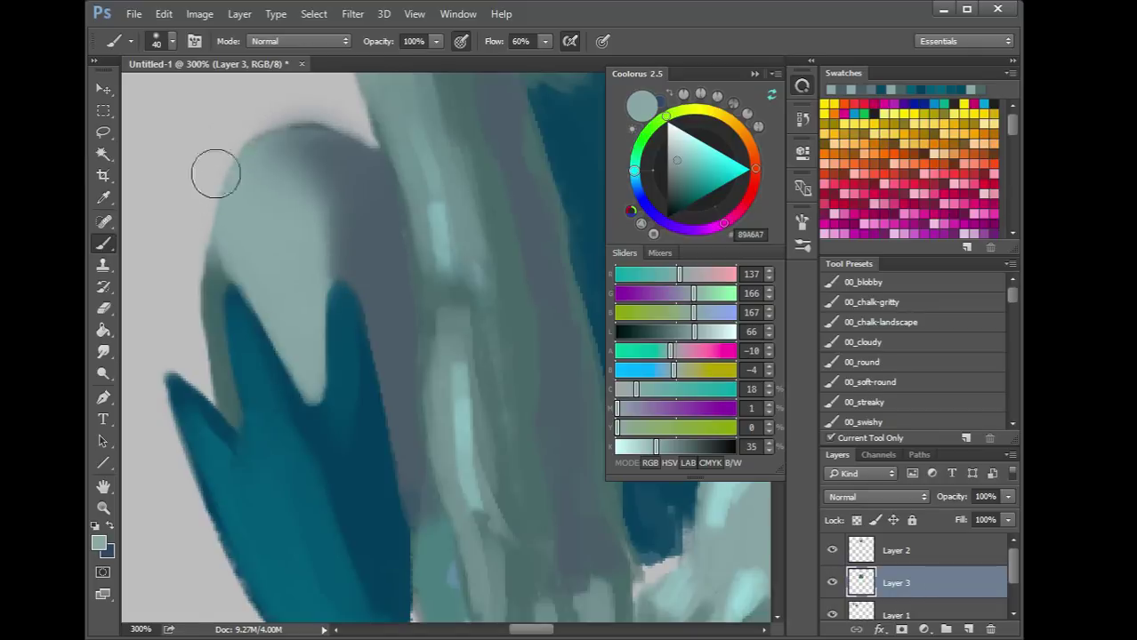
drag(229, 137, 197, 243)
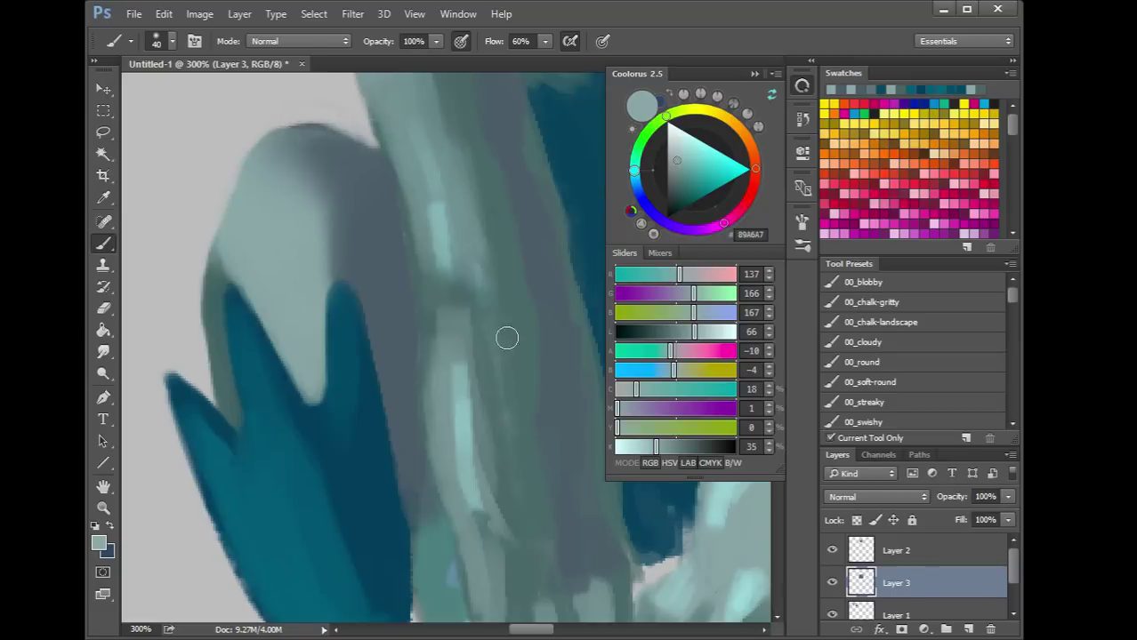
Blend the tufted-side front leg from shoulder to wrist with soft strokes of 4B5C68, 769B9E and 7FA7AA
key(ctrl+minus)
mouse_move(533, 368)
mouse_down()
mouse_move(364, 468)
mouse_move(330, 437)
mouse_move(371, 515)
mouse_move(337, 539)
mouse_move(330, 457)
mouse_move(376, 372)
mouse_move(319, 339)
mouse_up()
key(ctrl+minus)
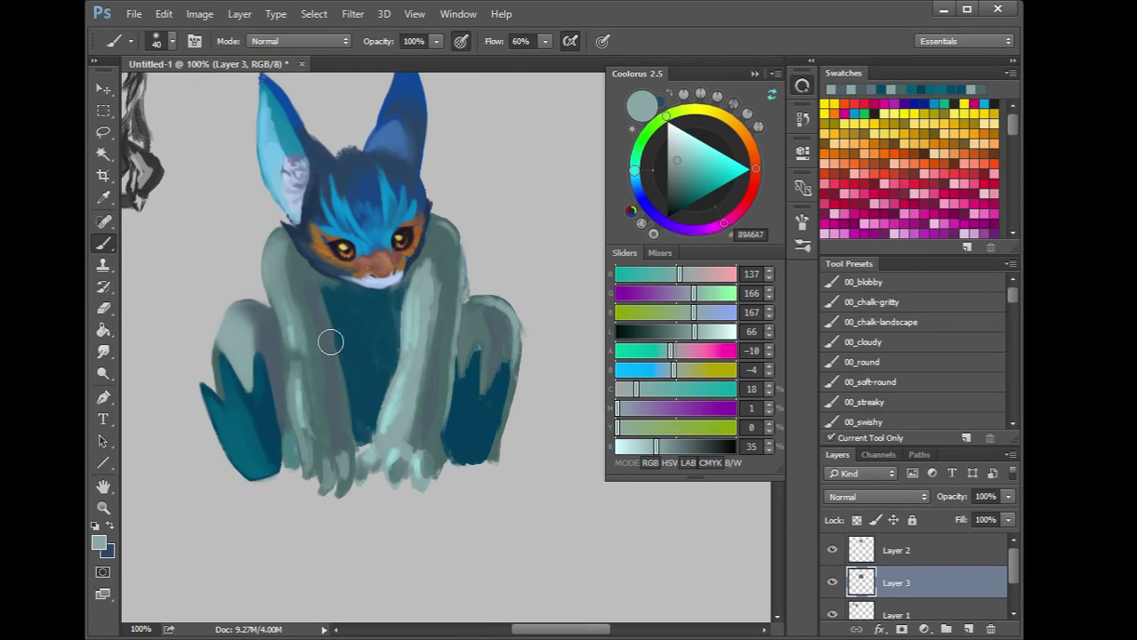
alt+click(303, 294)
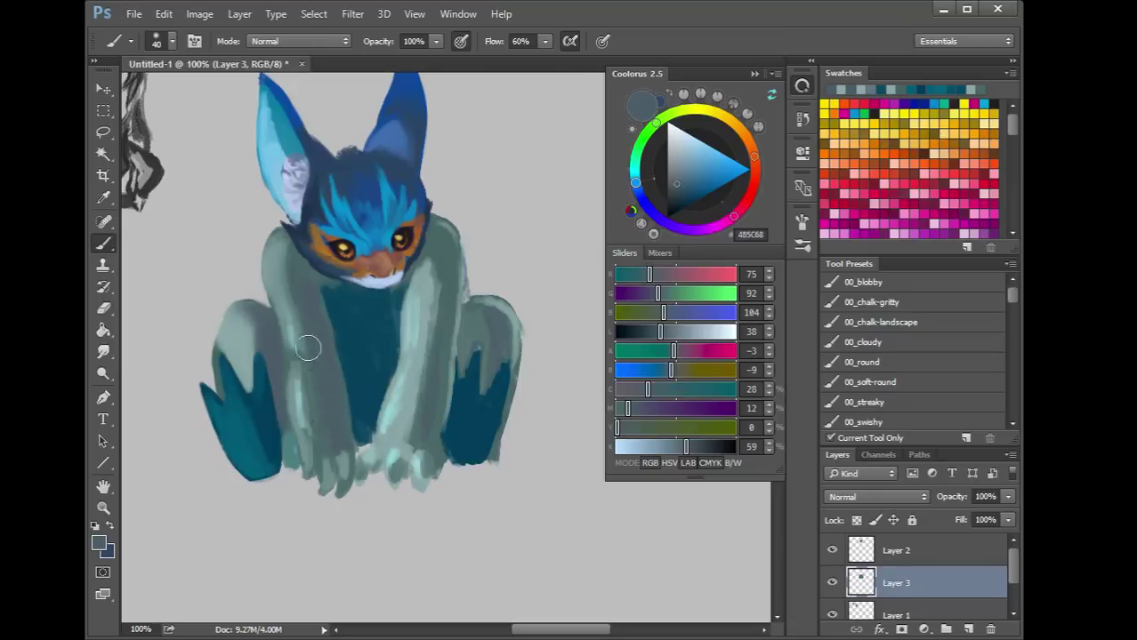
alt+click(275, 311)
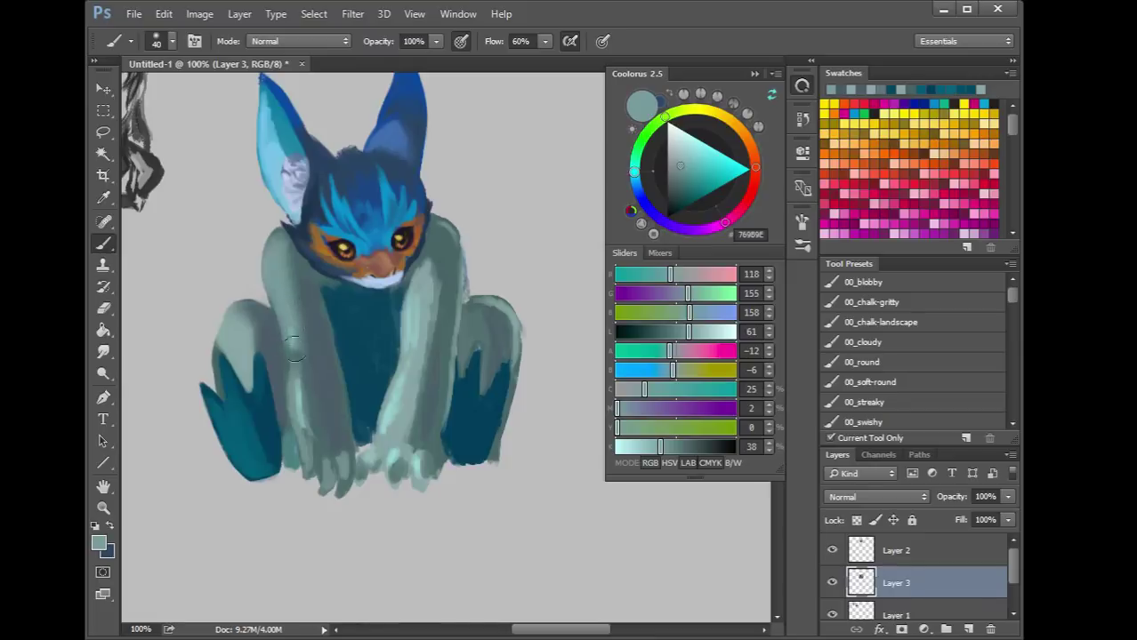
alt+click(299, 411)
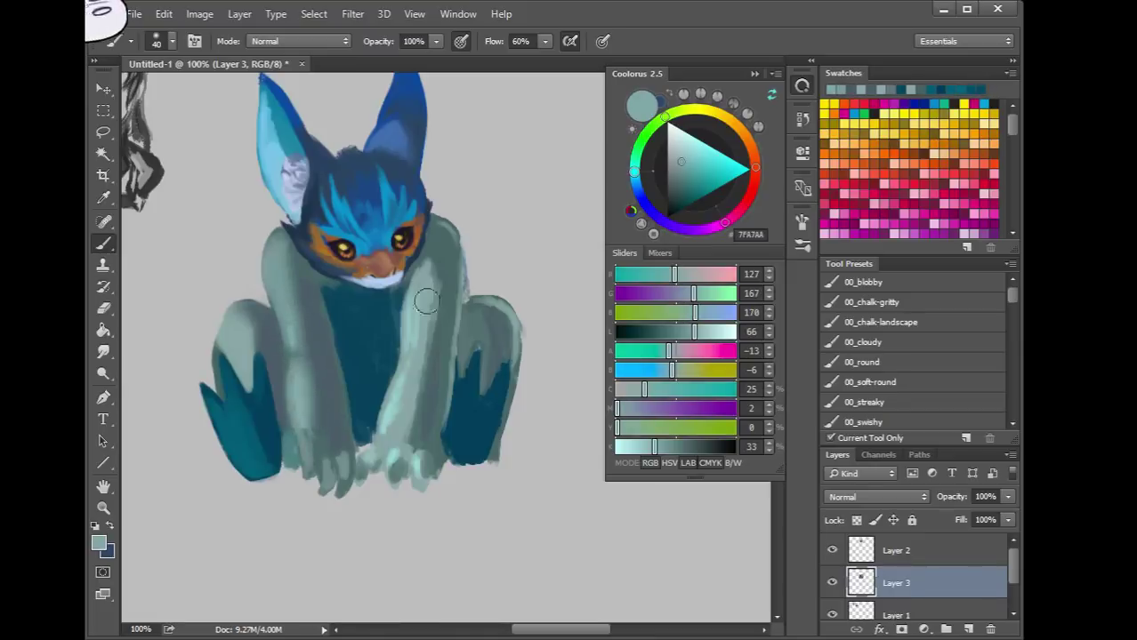
Soften the shading of the opposite front leg with 82A1A3 below the chin and 496767 along its outer edge
alt+click(427, 265)
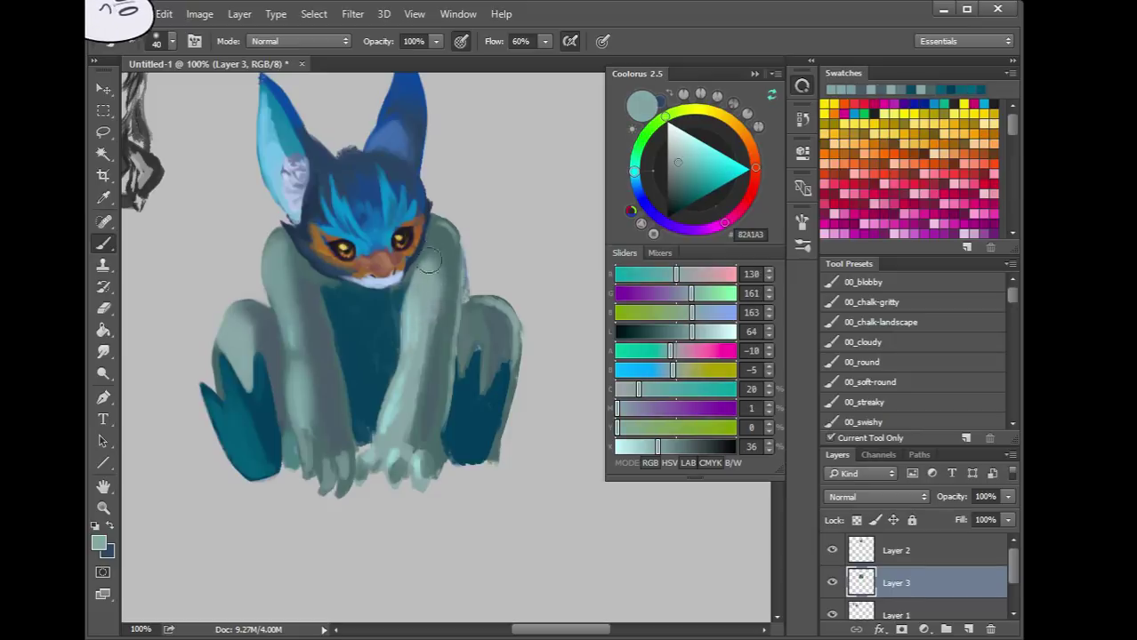
alt+click(442, 290)
mouse_move(442, 265)
mouse_down()
mouse_move(444, 315)
mouse_move(444, 274)
mouse_up()
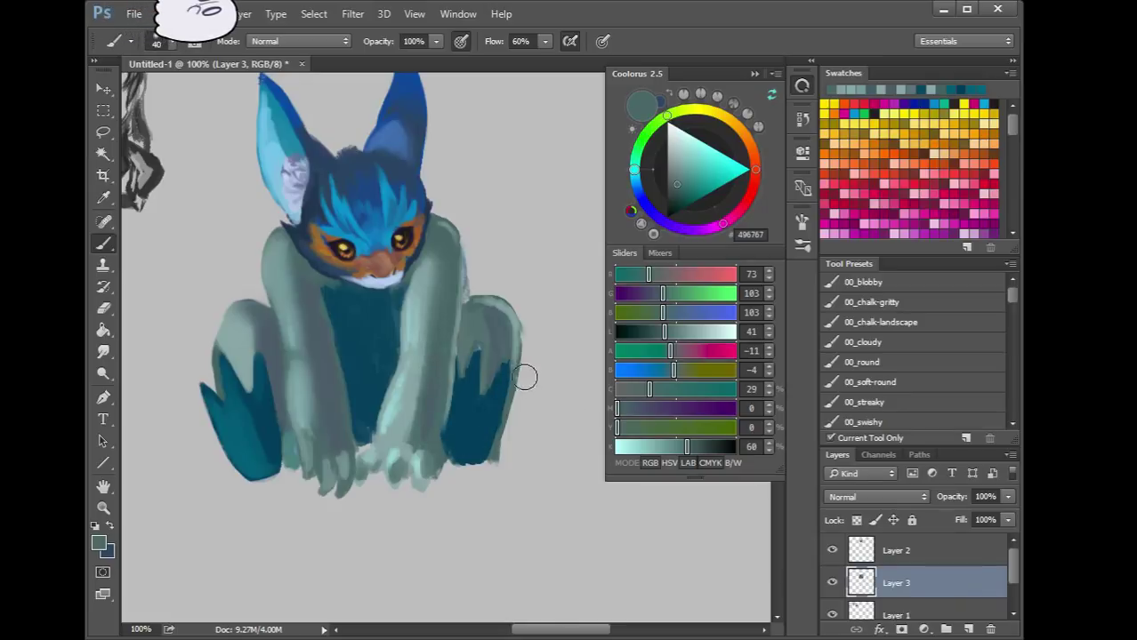
mouse_move(452, 404)
mouse_down()
mouse_move(428, 474)
mouse_move(444, 470)
mouse_move(437, 457)
mouse_move(465, 456)
mouse_move(450, 436)
mouse_up()
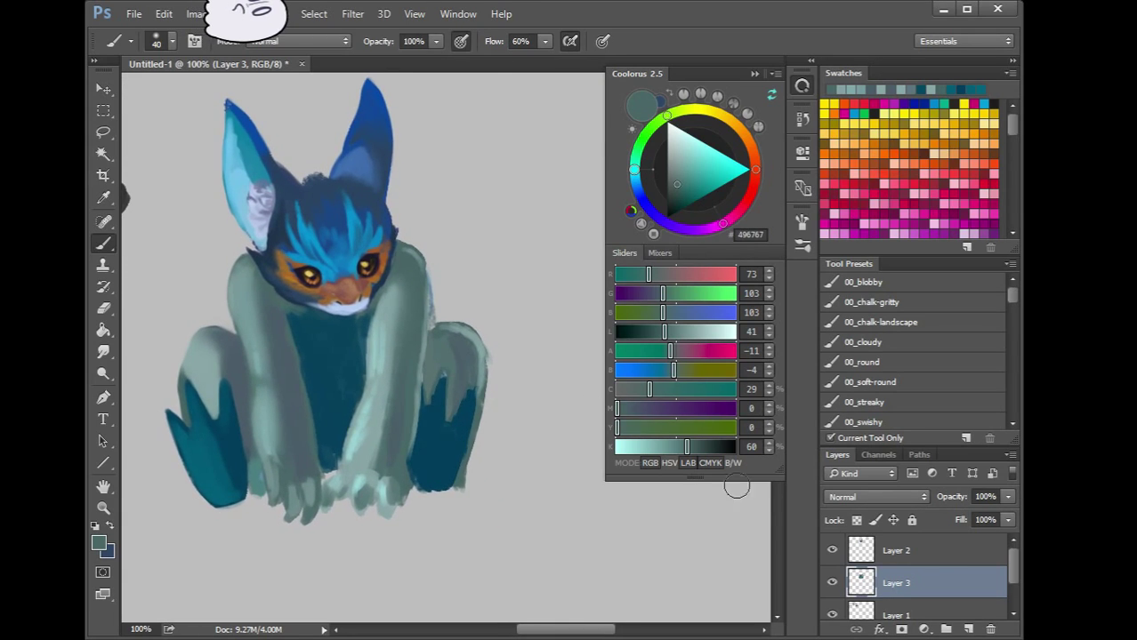
Select Layer 2, lock its transparent pixels, and set the brush to Multiply mode with the reddish colour B46767
click(943, 551)
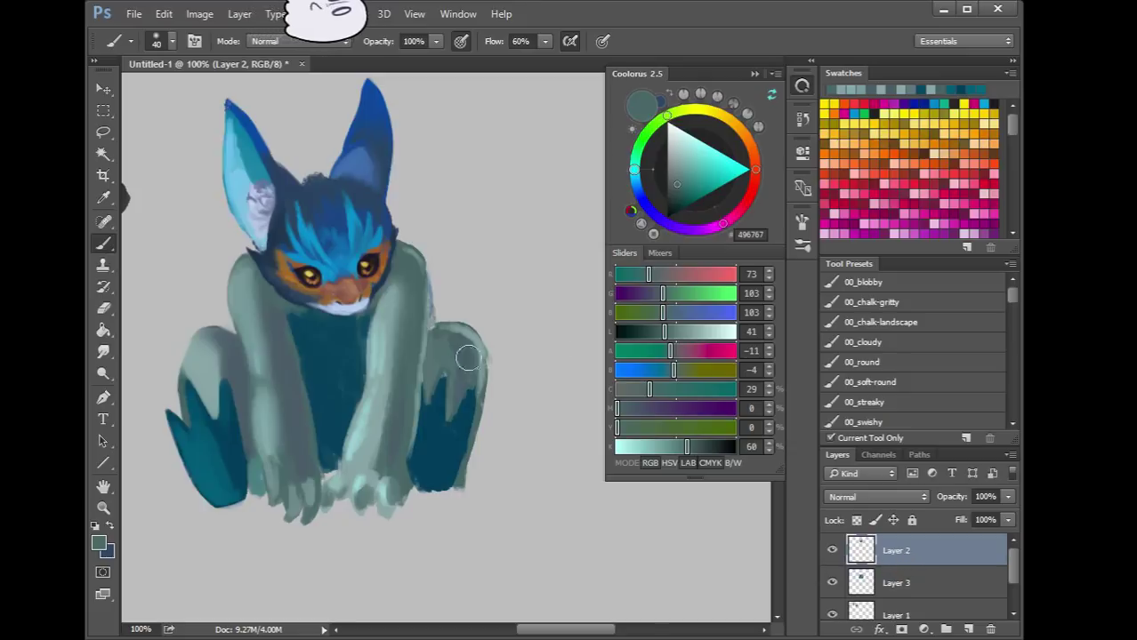
click(264, 42)
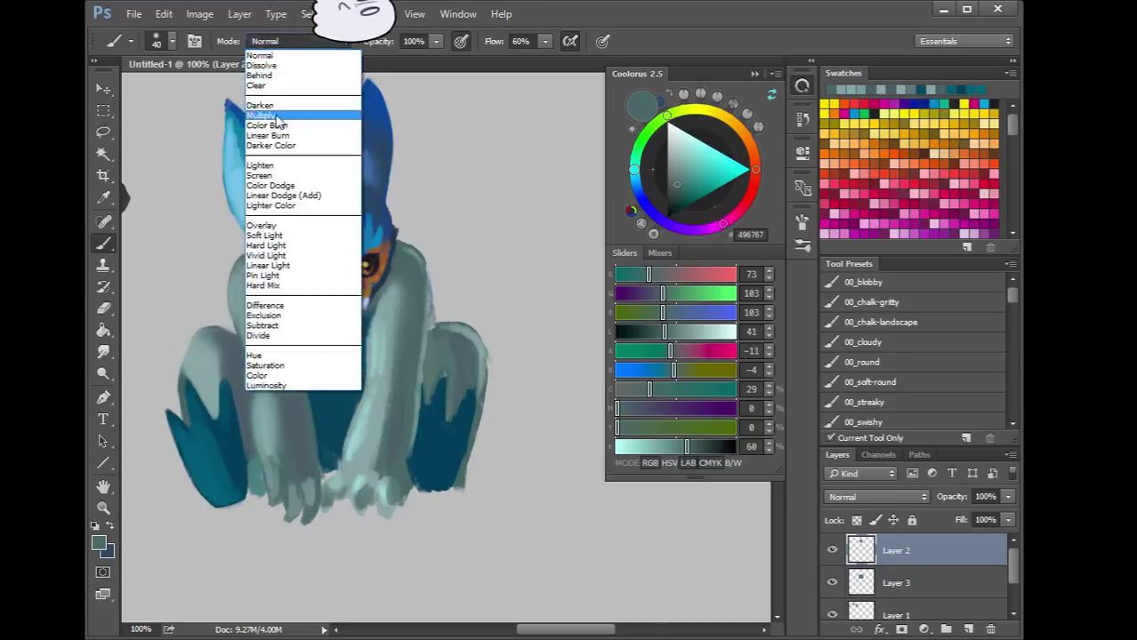
click(278, 115)
click(857, 521)
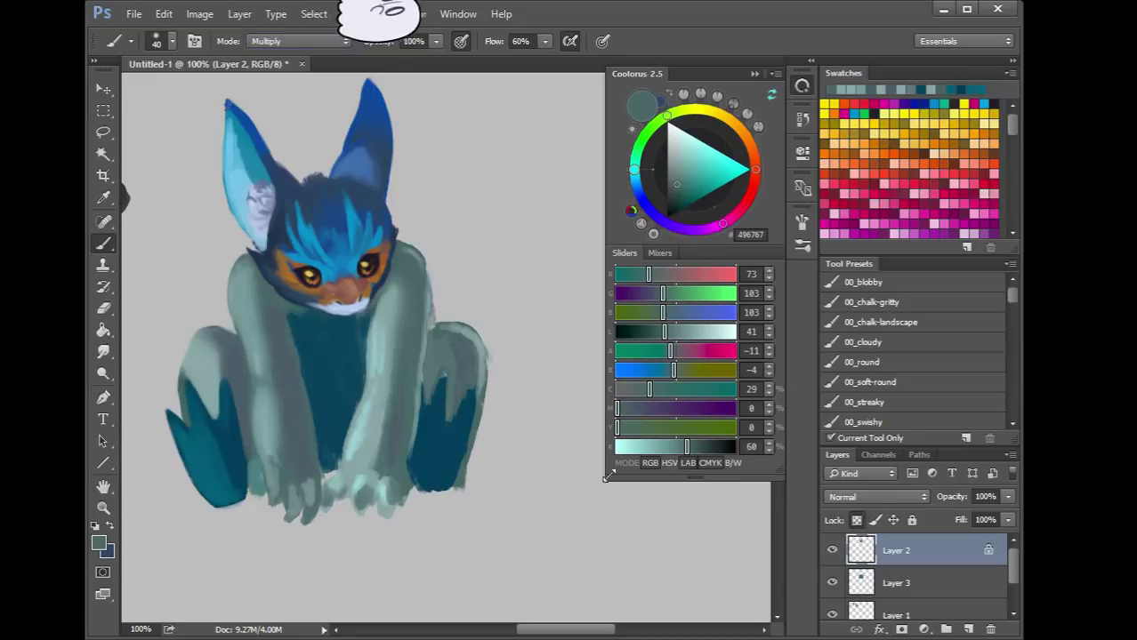
drag(674, 276, 700, 278)
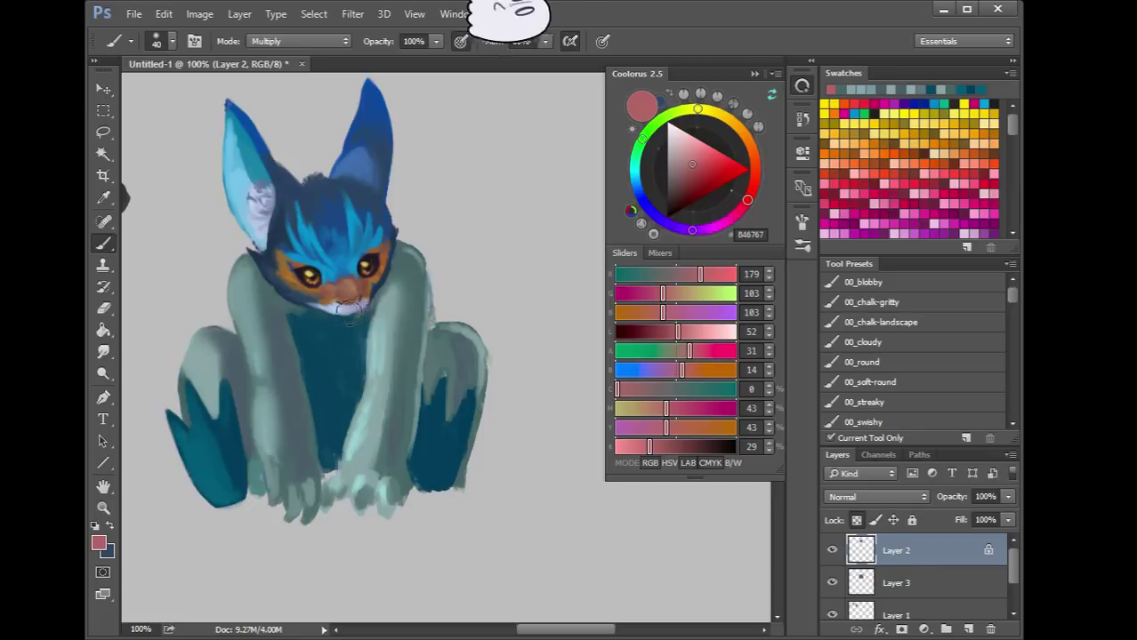
Shade the creature's chin, the shadowed side of its face and the darker blue ear with soft Multiply strokes
drag(355, 308, 342, 307)
mouse_move(384, 272)
mouse_down()
mouse_move(386, 246)
mouse_move(366, 259)
mouse_move(386, 264)
mouse_up()
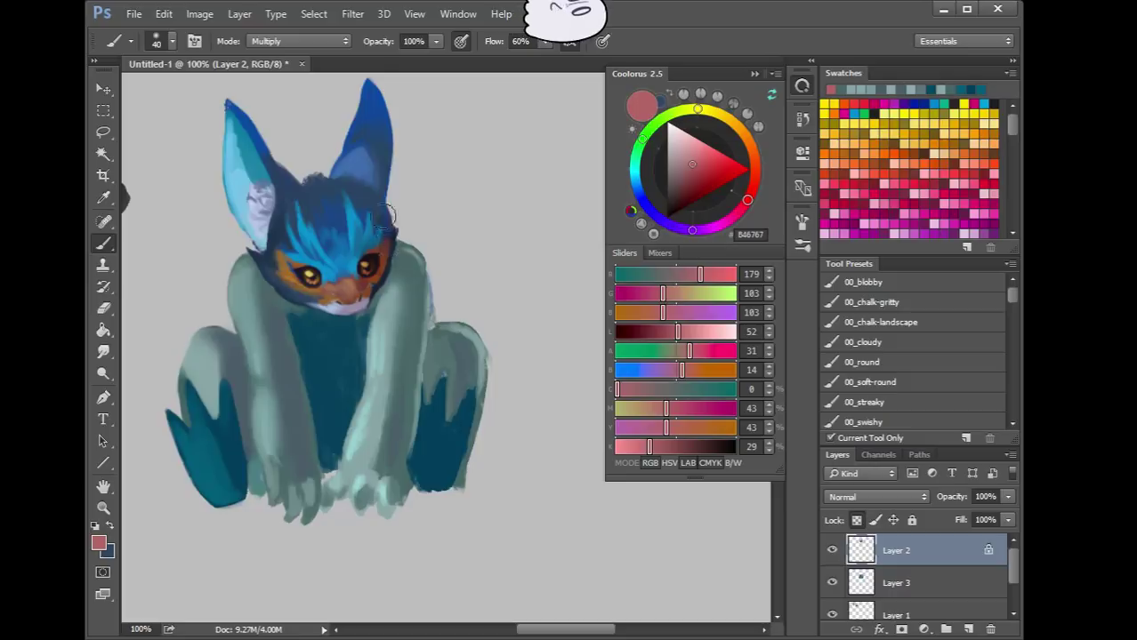
drag(375, 164, 377, 100)
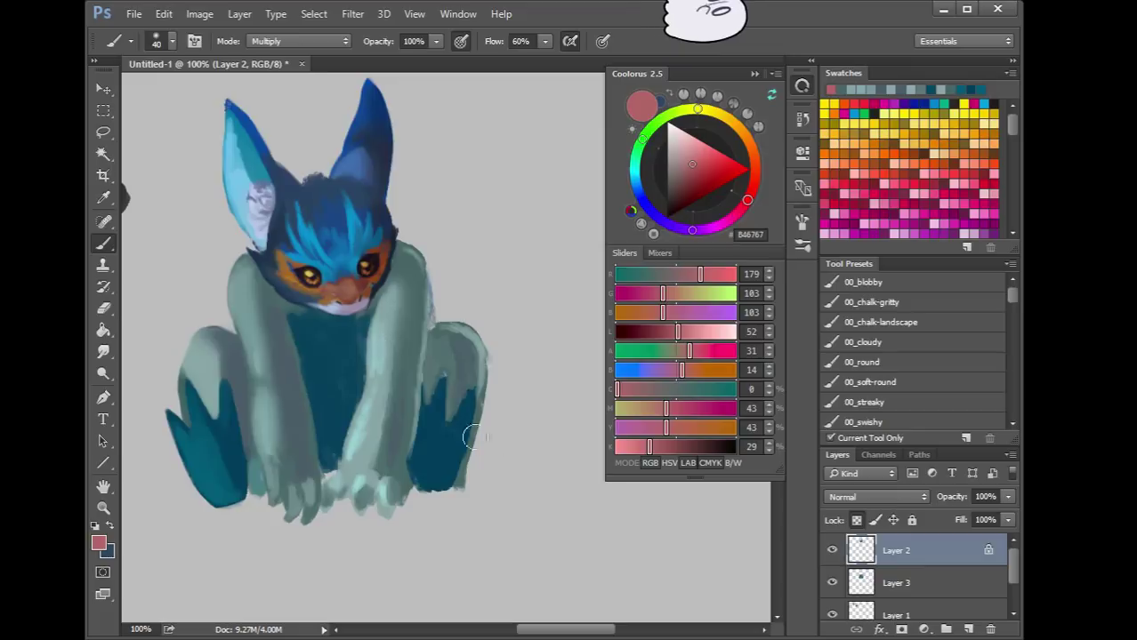
Unlock Layer 2's transparent pixels and return the brush to Normal mode
click(856, 520)
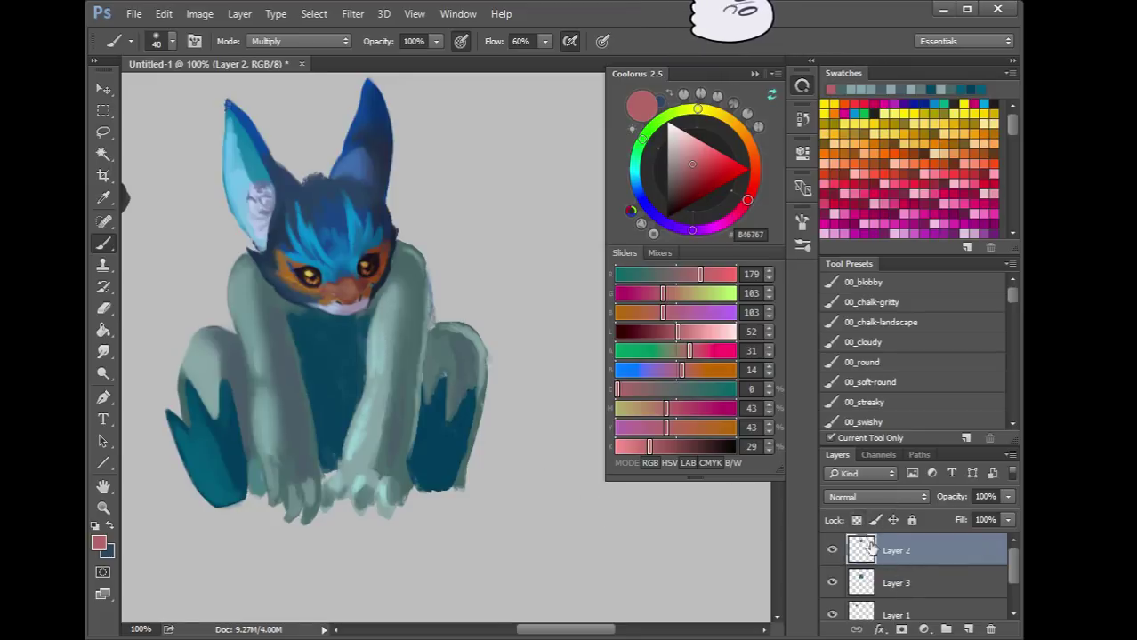
click(325, 40)
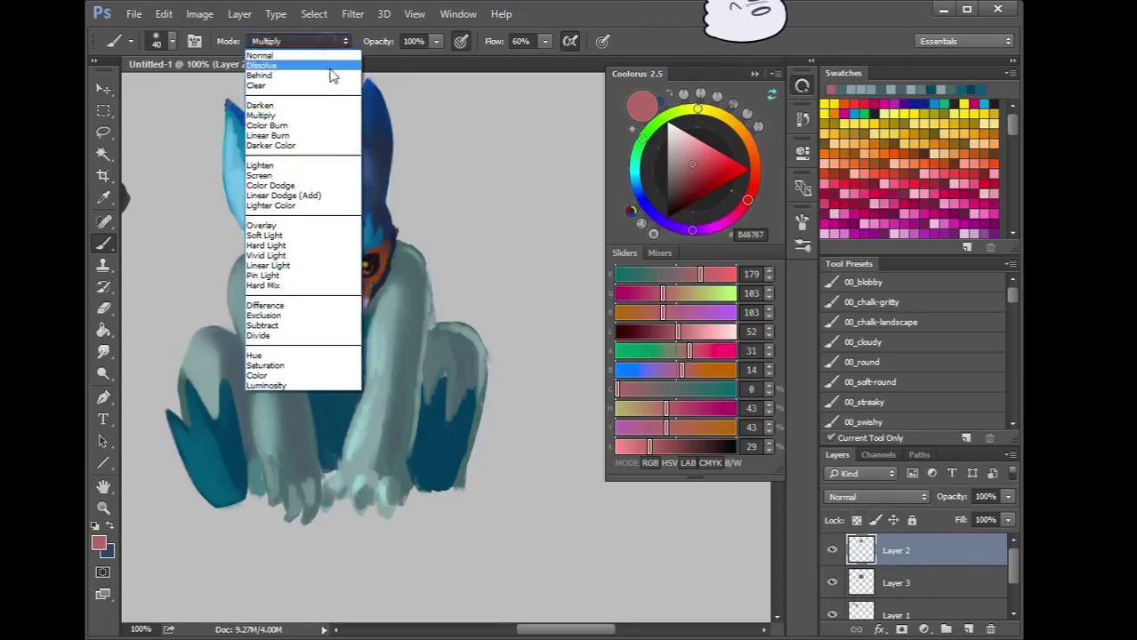
click(266, 55)
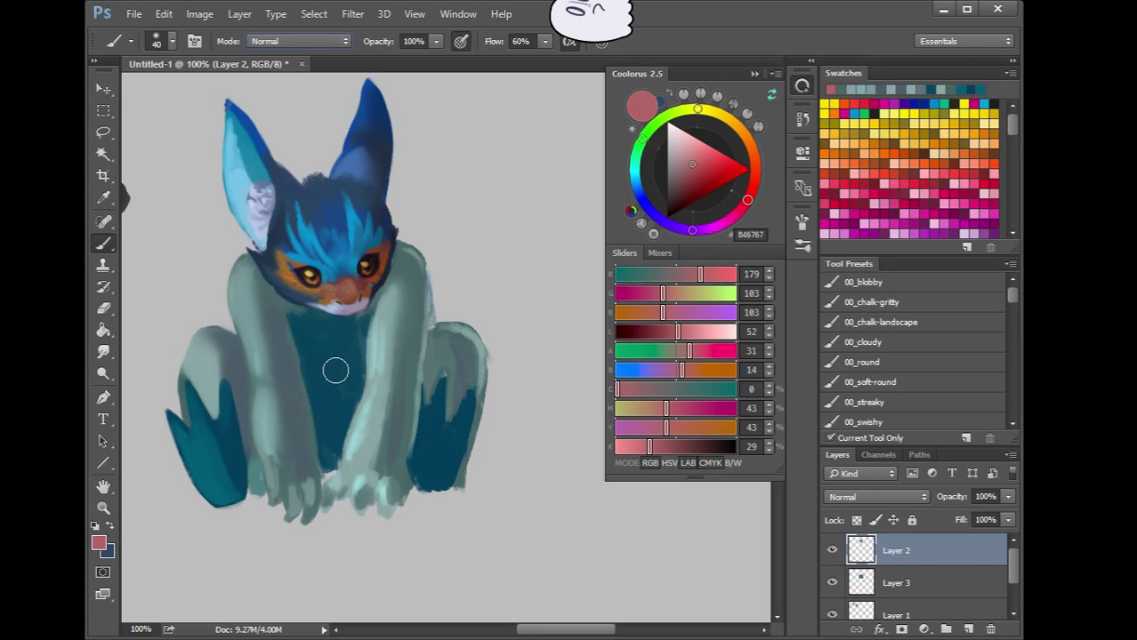
Merge Layer 2 down into Layer 3 and move the whole creature below the character head sketches
key(ctrl+minus)
key(ctrl+minus)
mouse_move(357, 379)
mouse_down()
mouse_move(413, 396)
mouse_move(429, 389)
mouse_up()
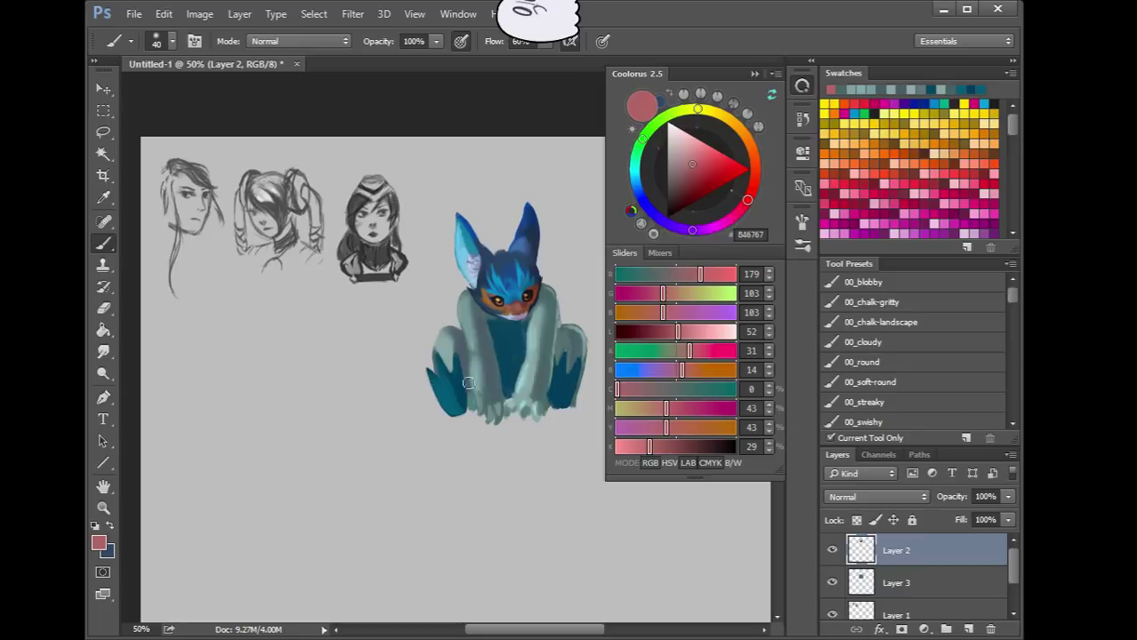
key(ctrl+e)
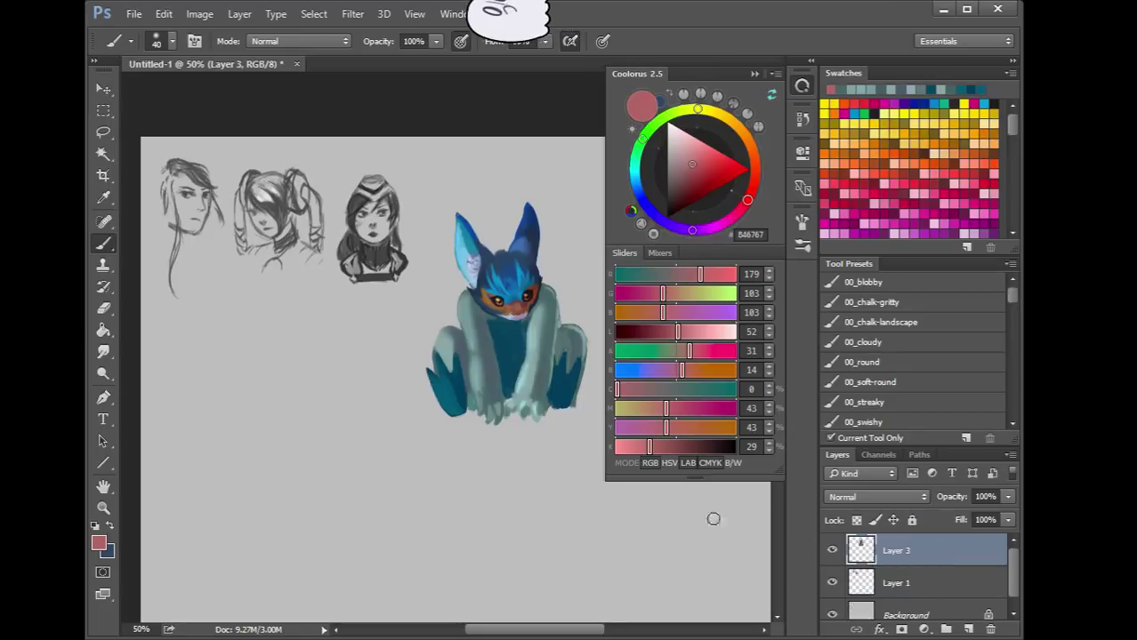
mouse_move(557, 351)
mouse_down()
mouse_move(374, 420)
mouse_move(299, 425)
mouse_up()
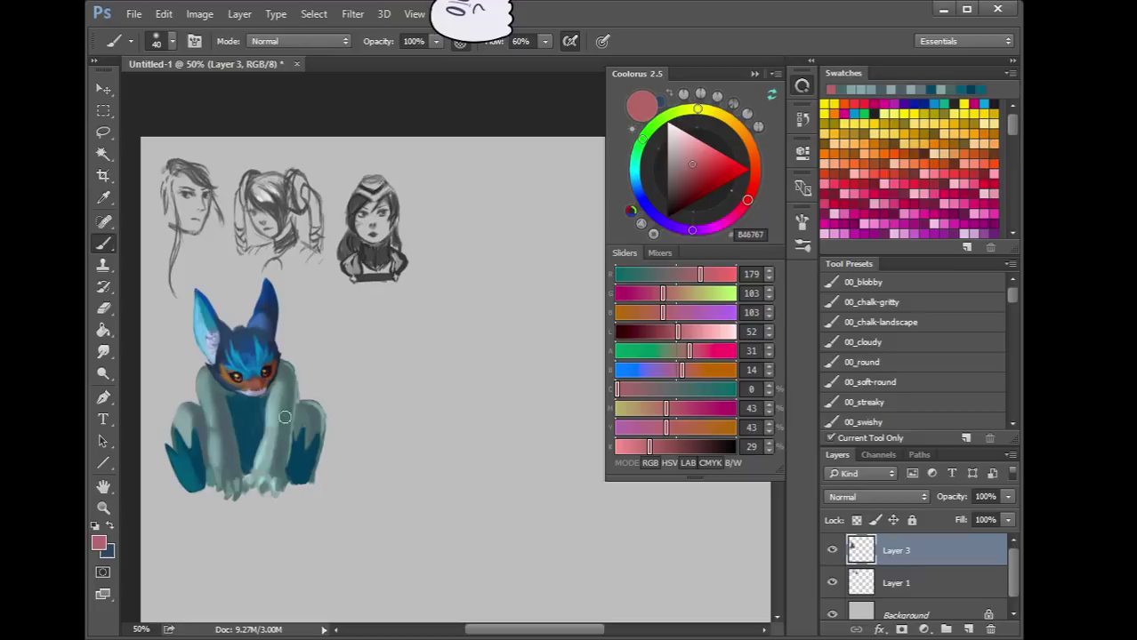
Crop the canvas tightly around the three head sketches and the creature
click(104, 175)
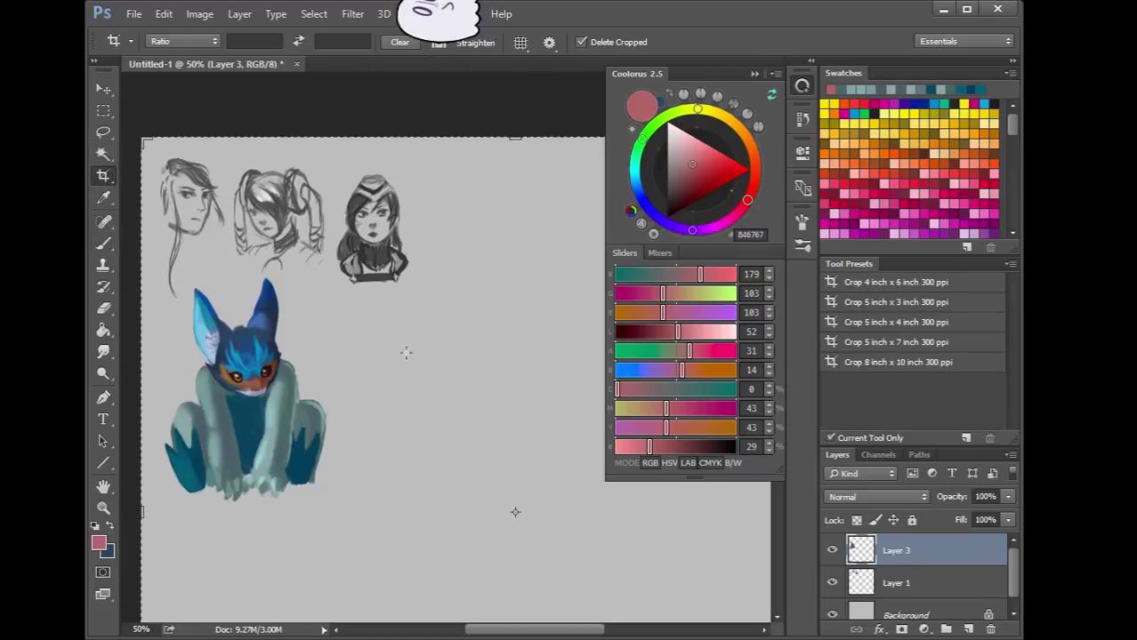
key(ctrl+minus)
drag(695, 595, 534, 481)
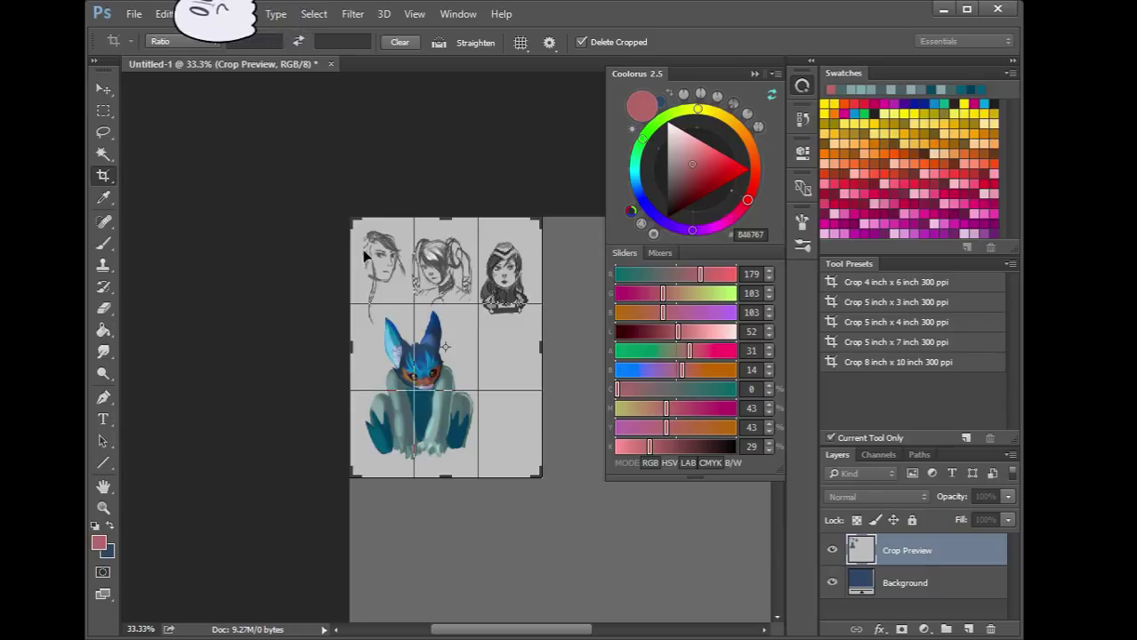
key(Return)
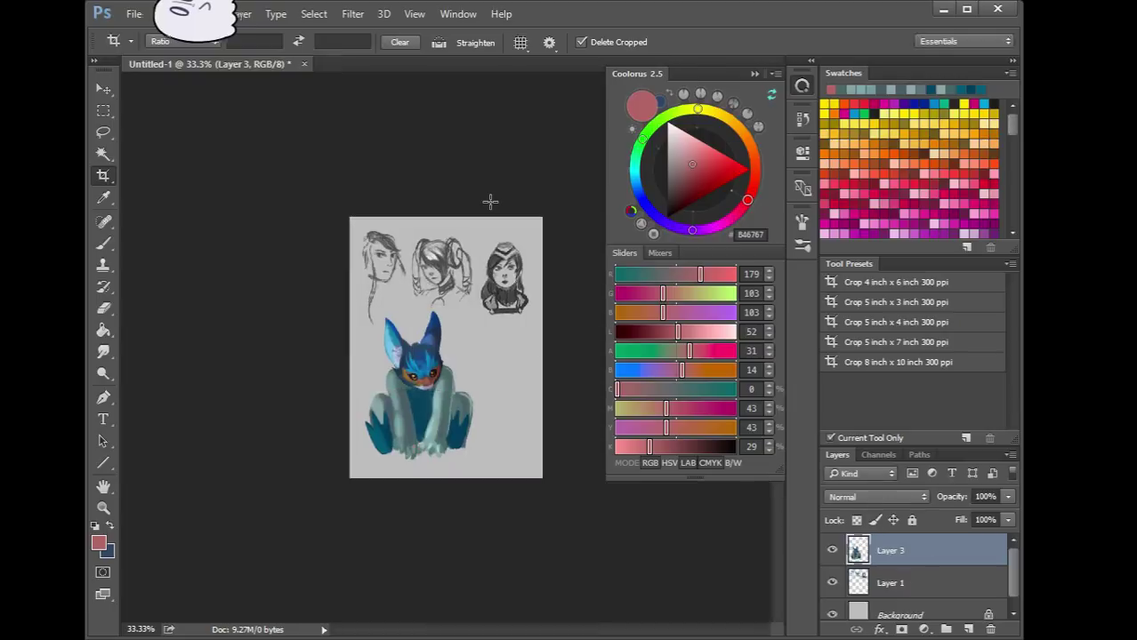
Discard the extra crop preview and switch back to the Brush tool
click(490, 202)
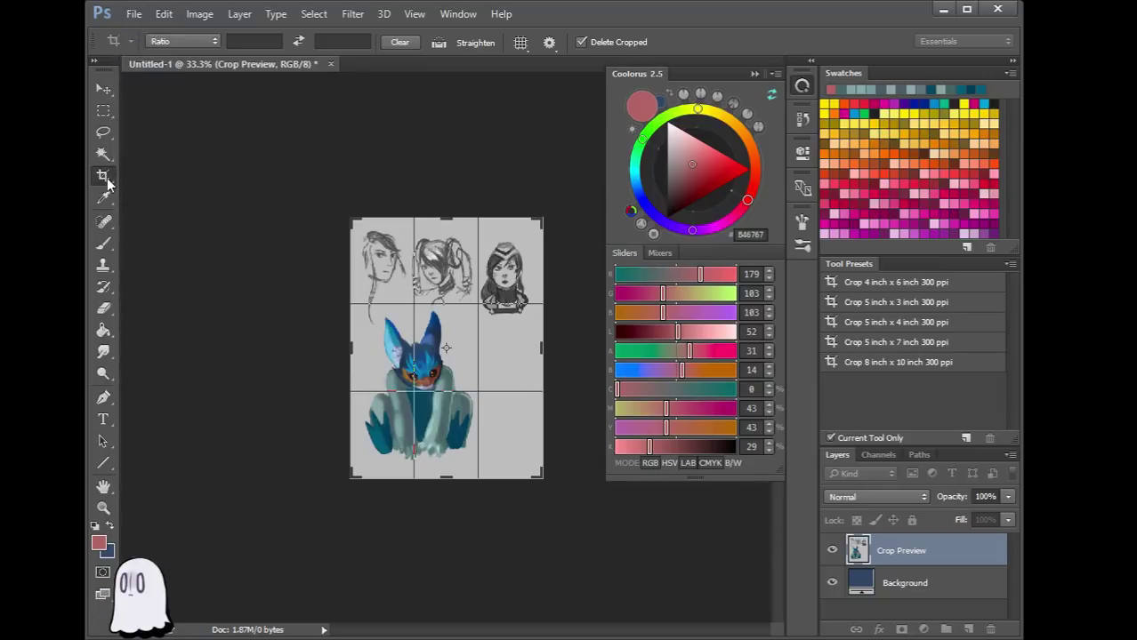
click(108, 254)
key(Tab)
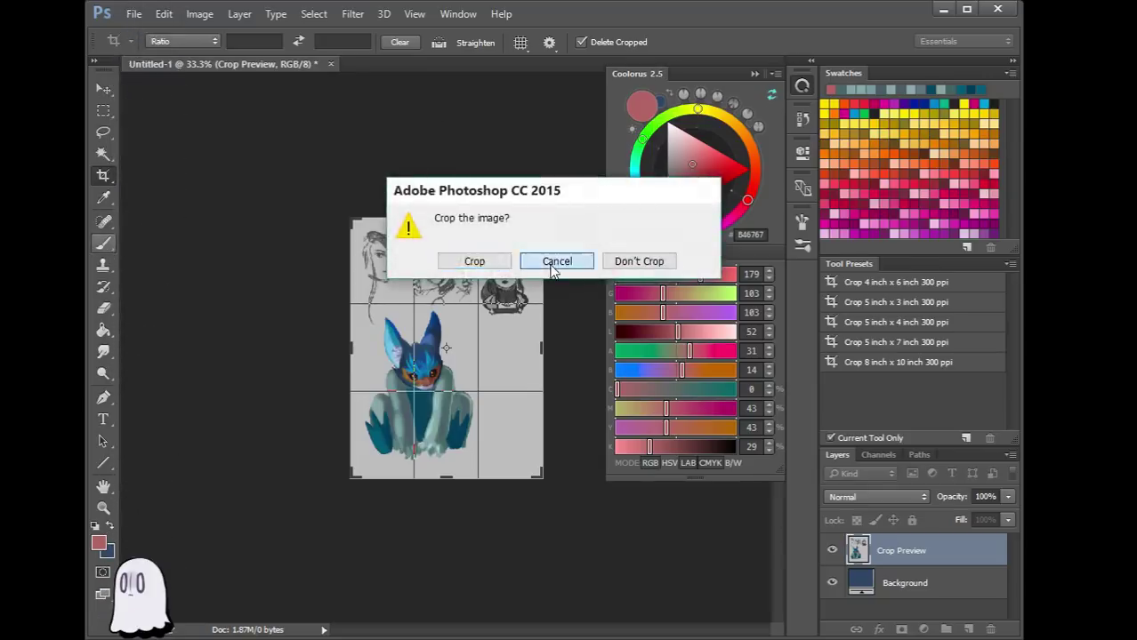
key(Return)
click(102, 249)
click(636, 259)
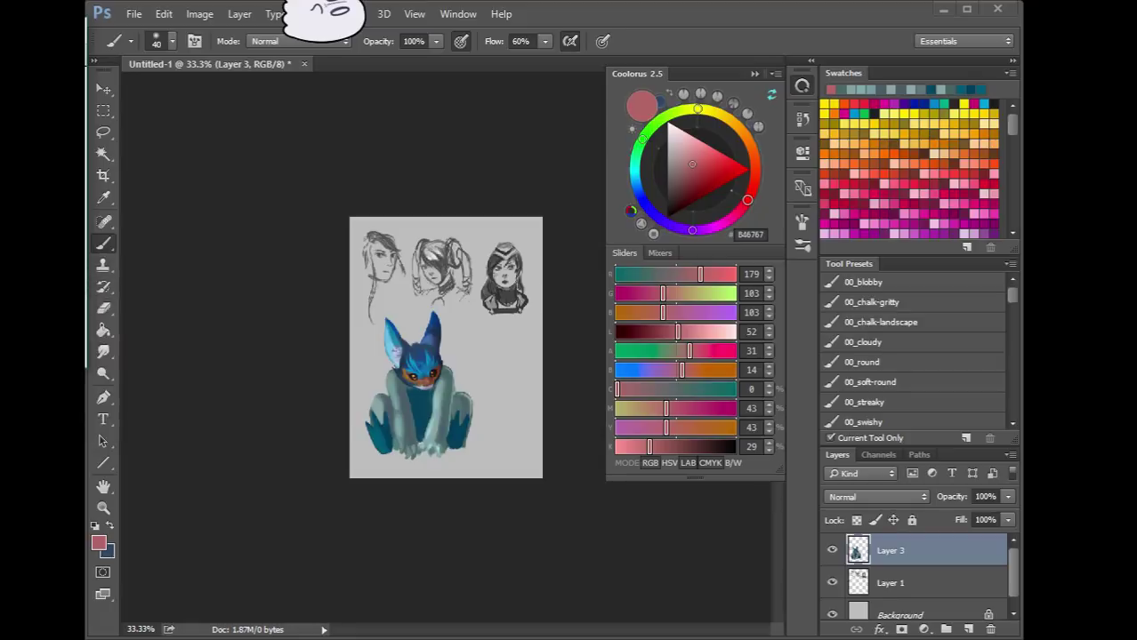
Switch to the Open Broadcaster Software window
key(alt+Tab)
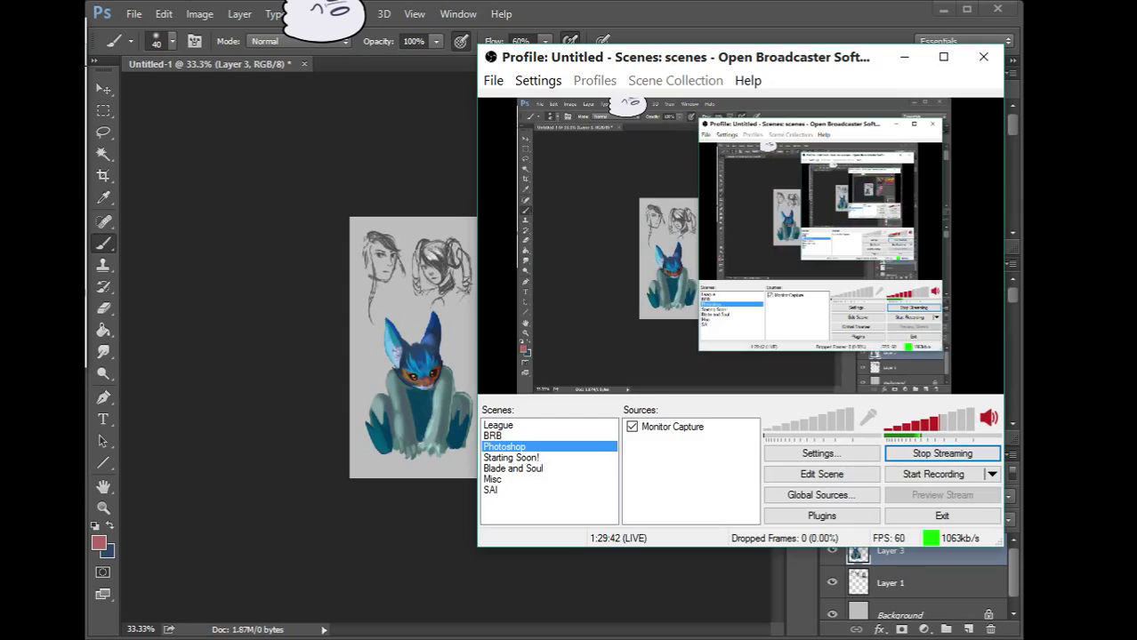